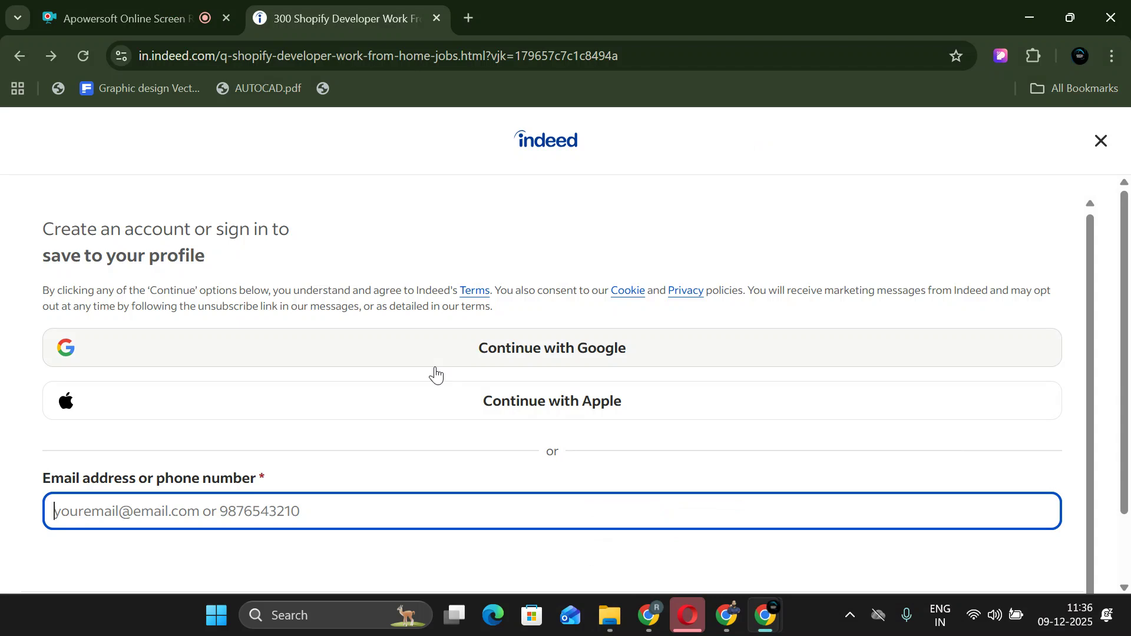
Open a new tab beside the recorder, switch to the other Chrome profile's window and show the future track WordPress dashboard.
click(164, 13)
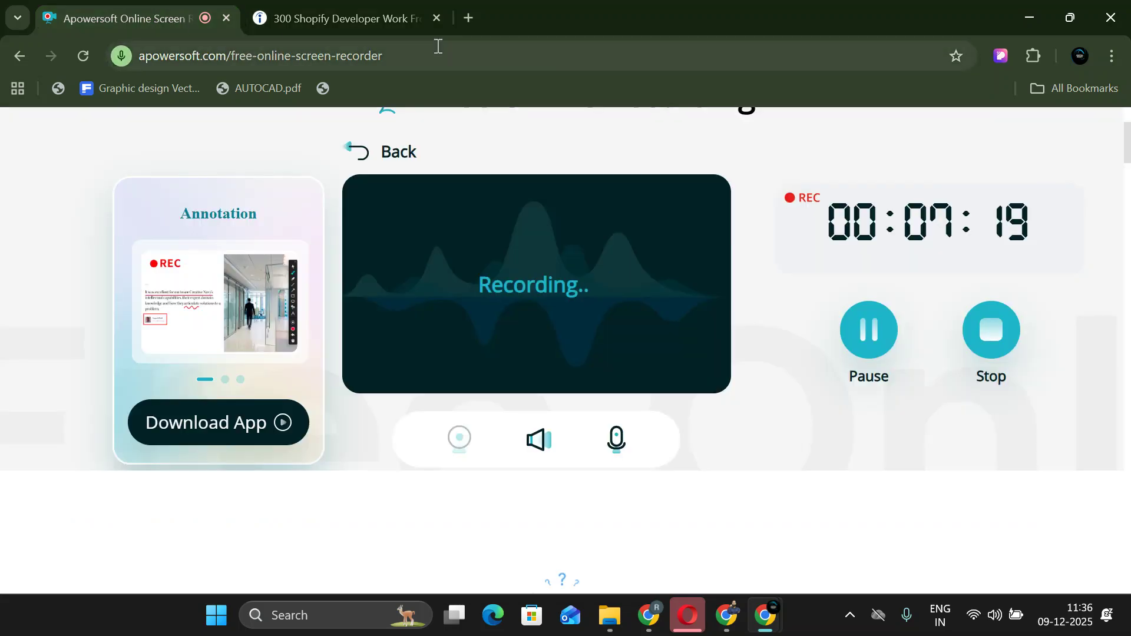
click(467, 17)
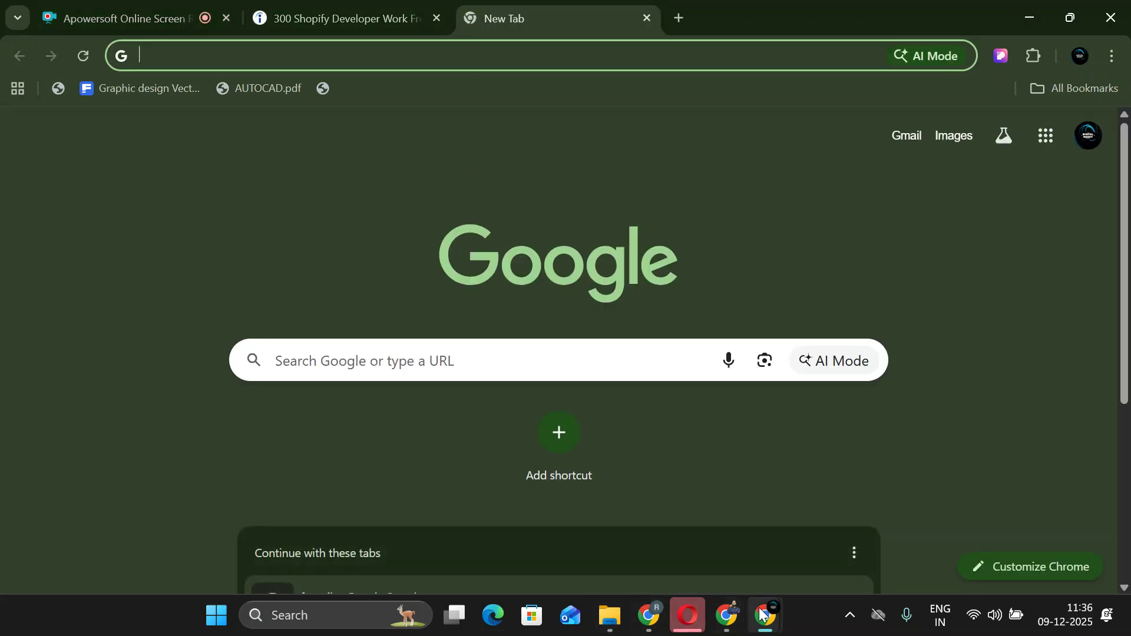
click(648, 615)
click(189, 14)
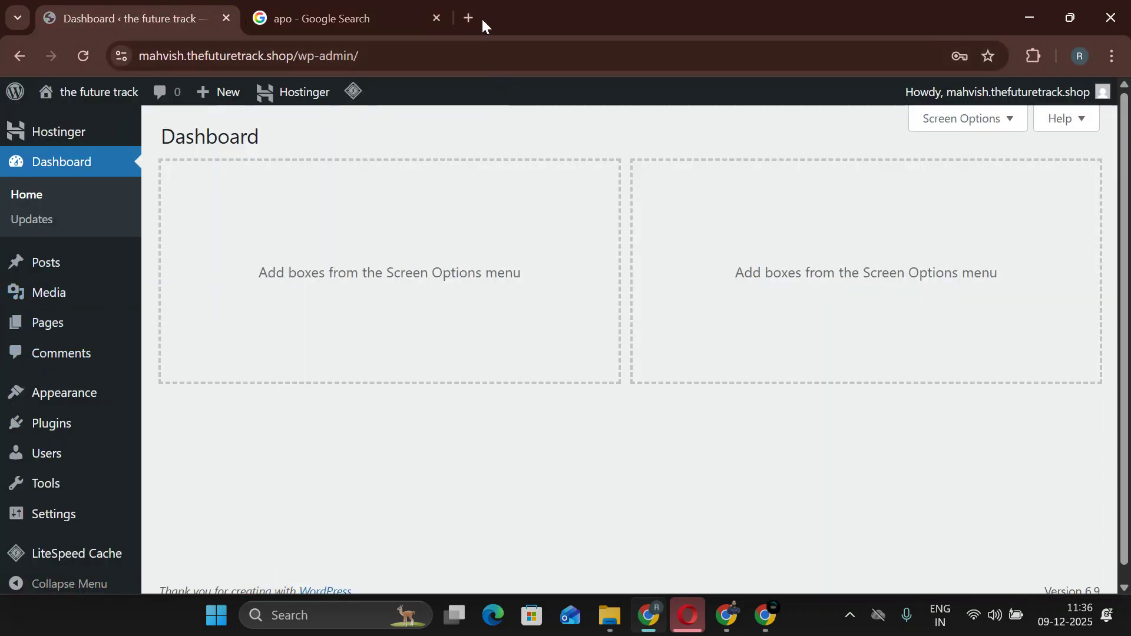
click(465, 18)
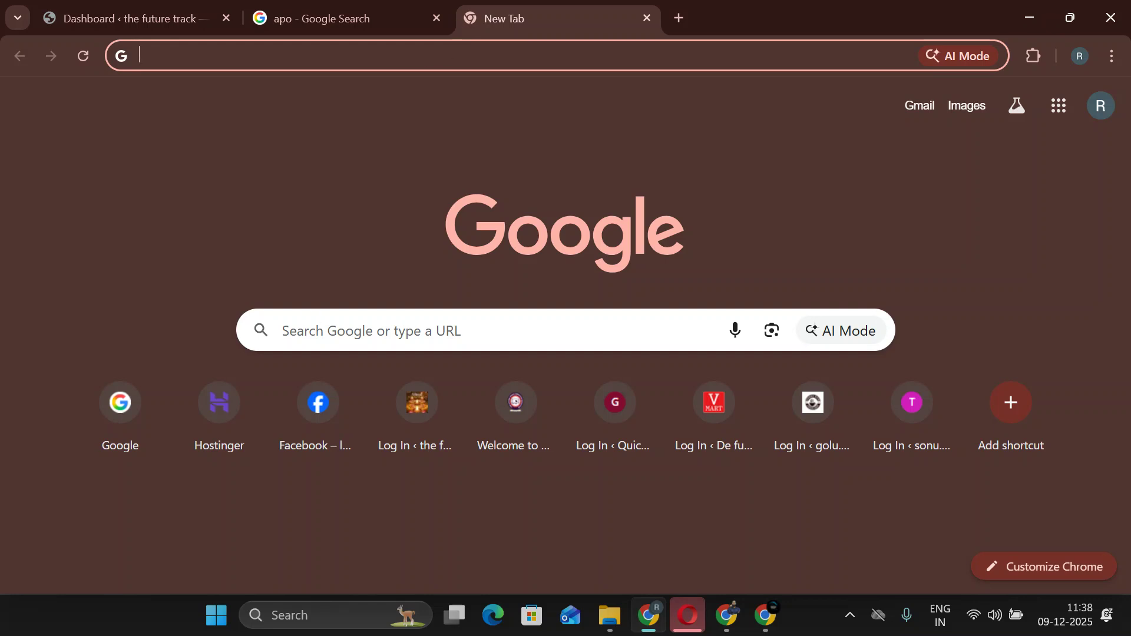
click(147, 18)
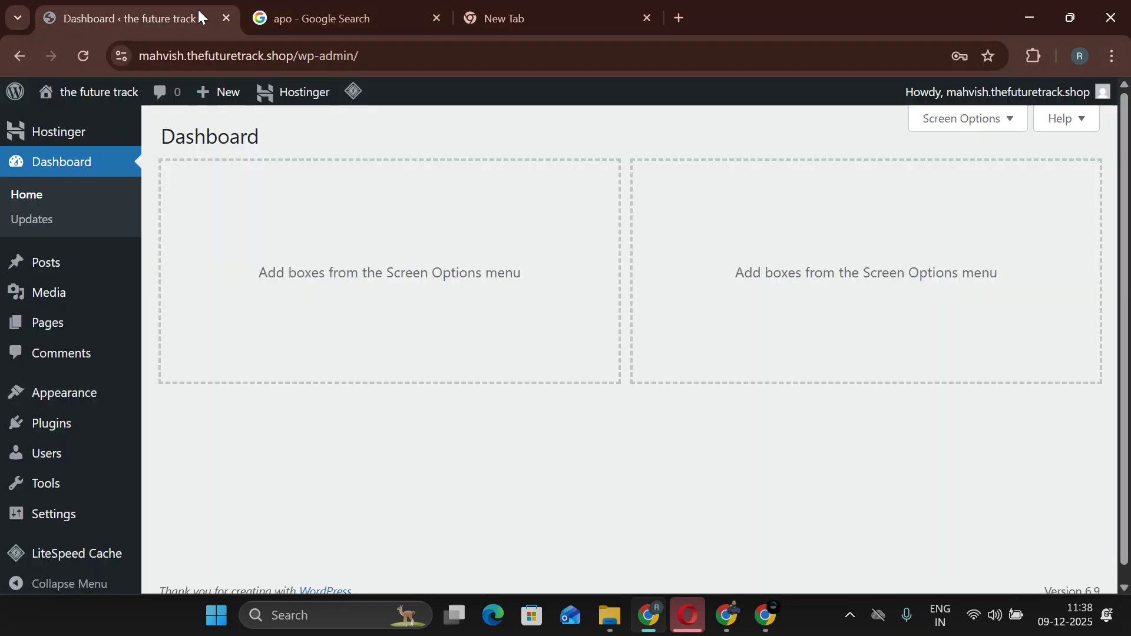
Open a browser window under the Chrome profile The Future Track (the future track1).
click(1083, 54)
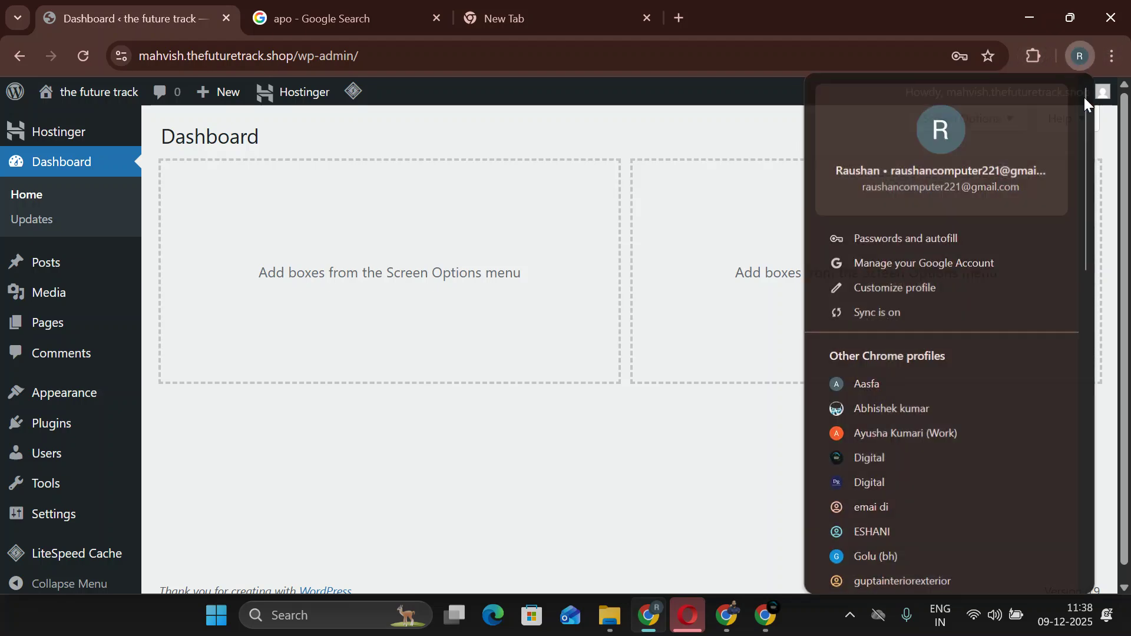
scroll(914, 413, down, 5)
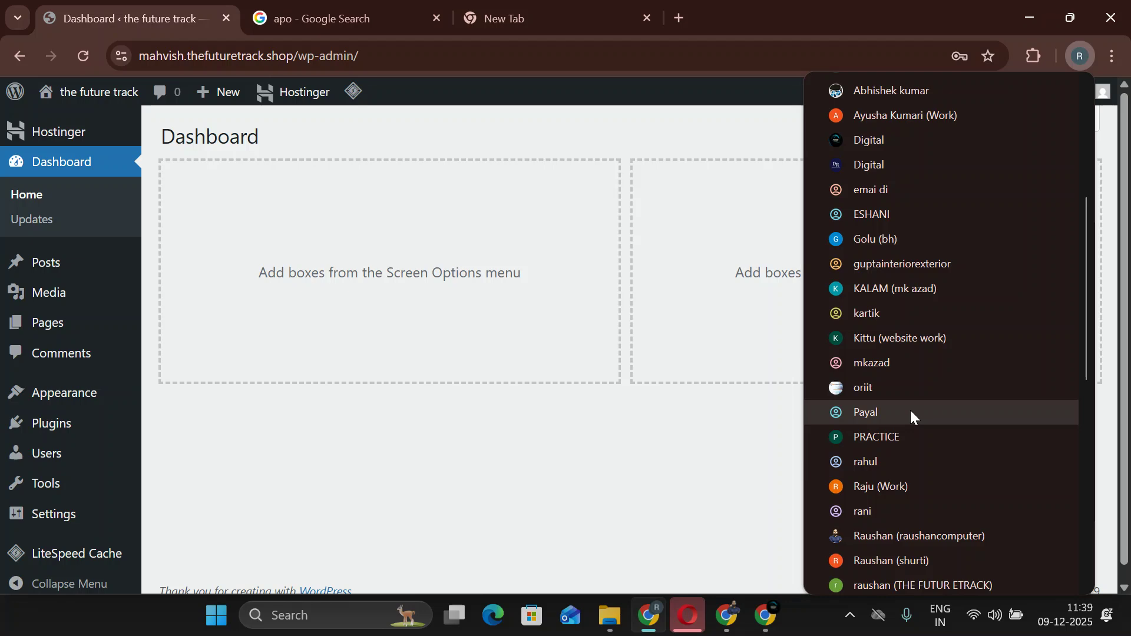
click(1085, 56)
click(1085, 56)
scroll(909, 291, down, 8)
scroll(894, 371, down, 4)
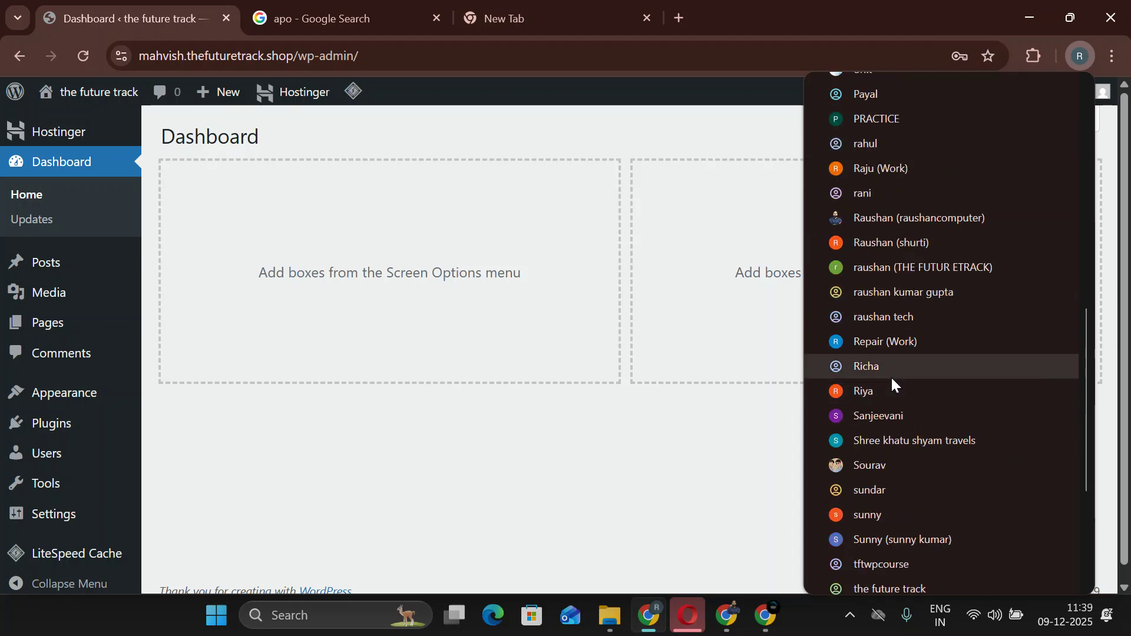
scroll(881, 442, down, 4)
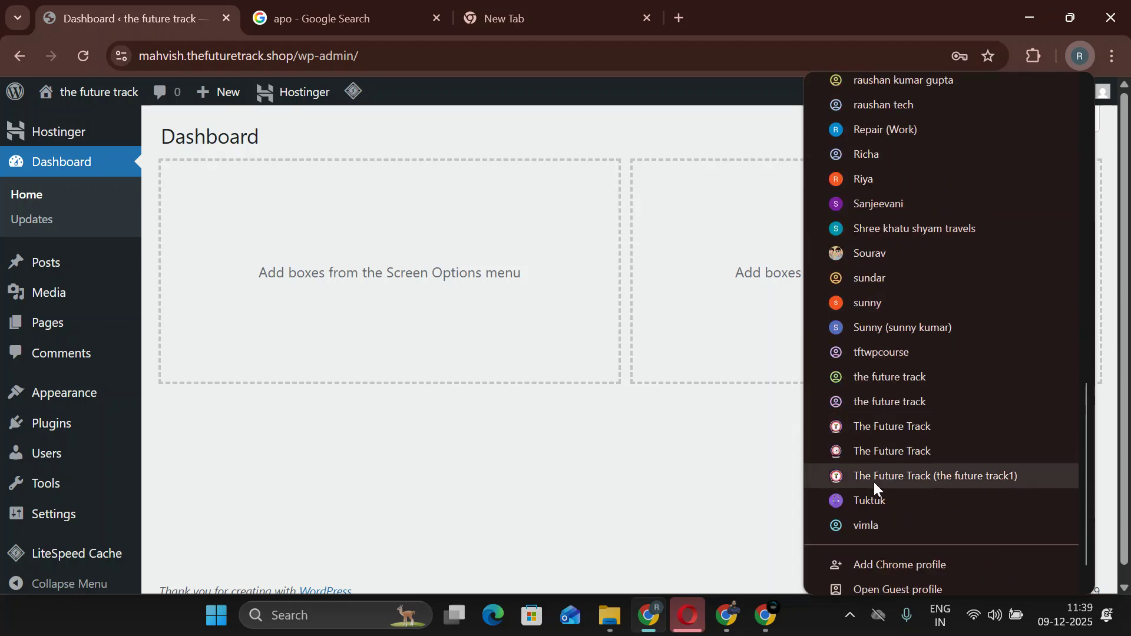
click(875, 482)
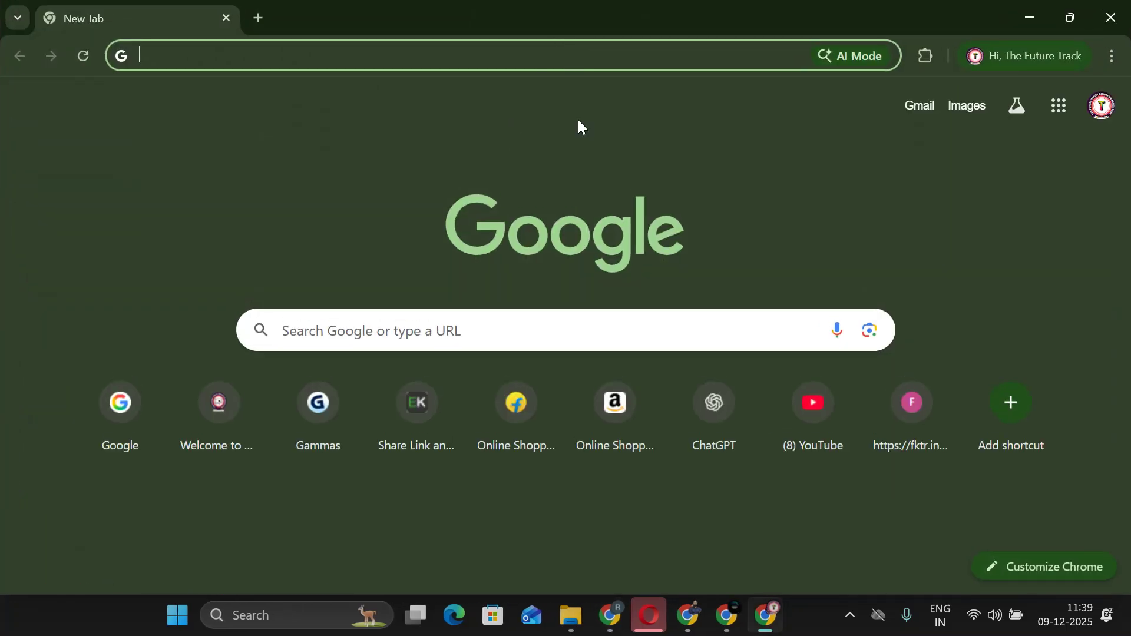
Search Google for wp99 and open the My Account page of wp99.in.
click(438, 334)
text(wo)
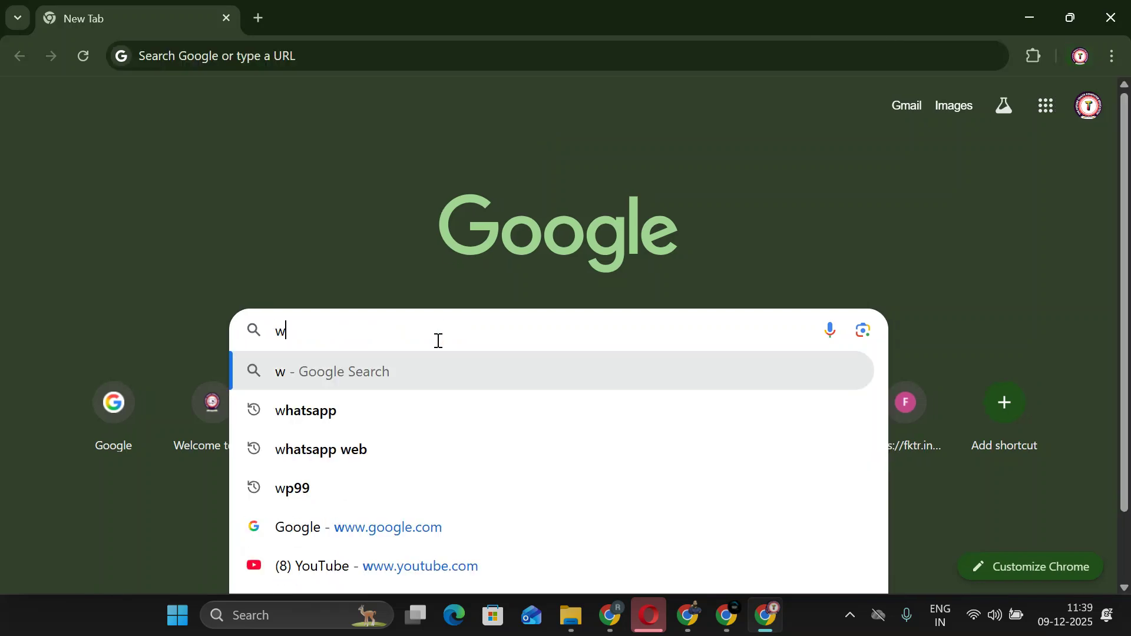
key(BackSpace)
text(p99)
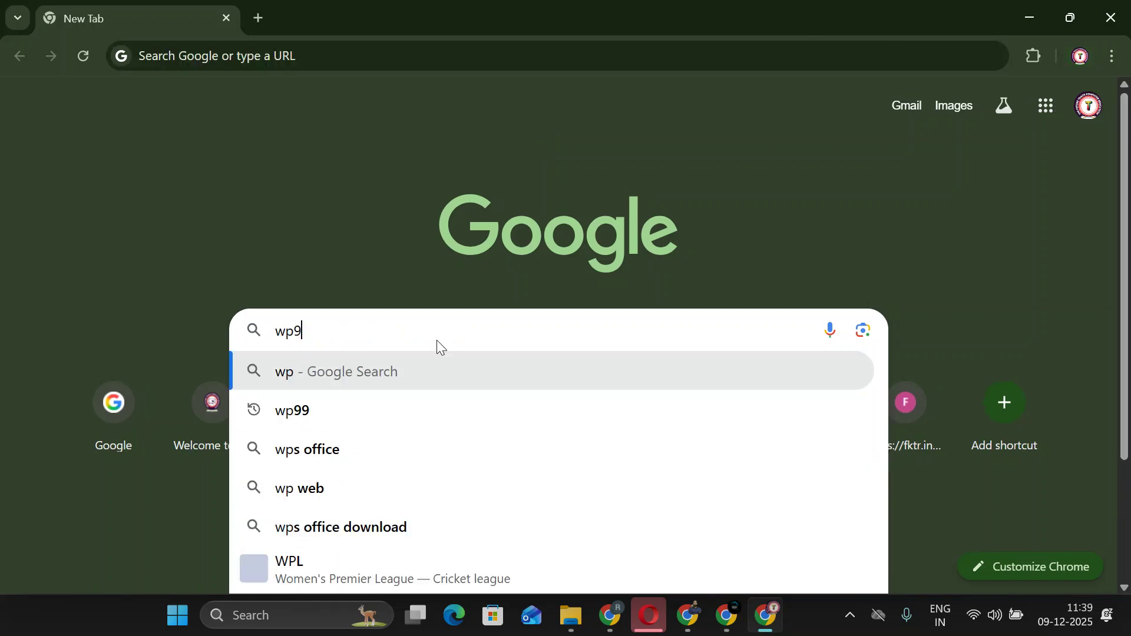
key(Return)
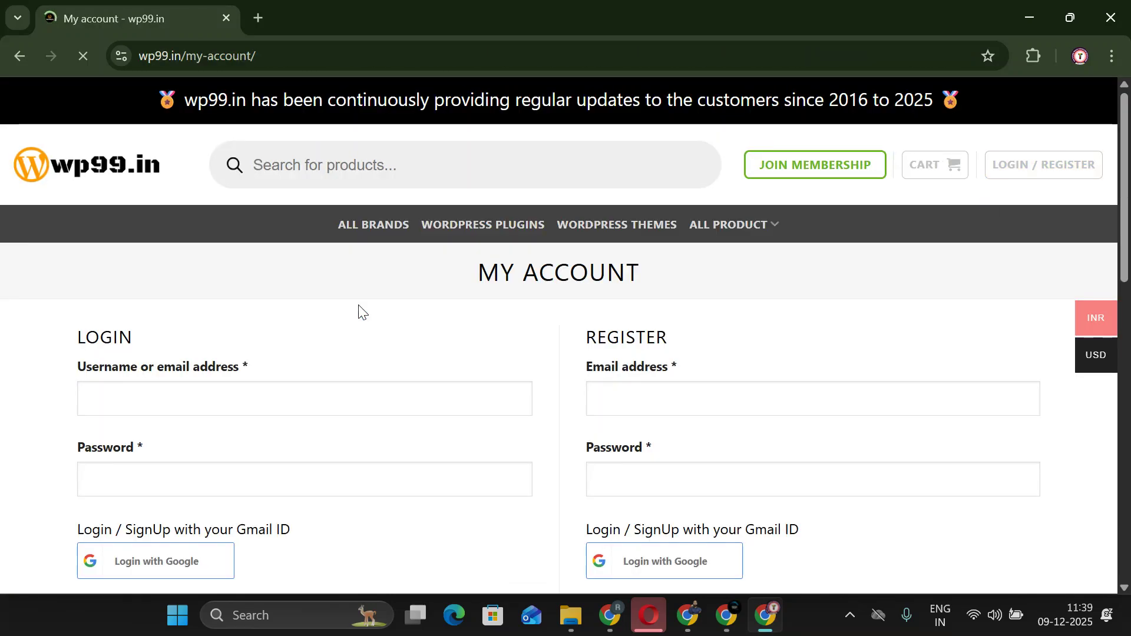
Examine the login and registration forms on the My Account page, along with the cart and All Product options.
scroll(660, 330, down, 5)
scroll(640, 349, up, 5)
scroll(687, 500, down, 3)
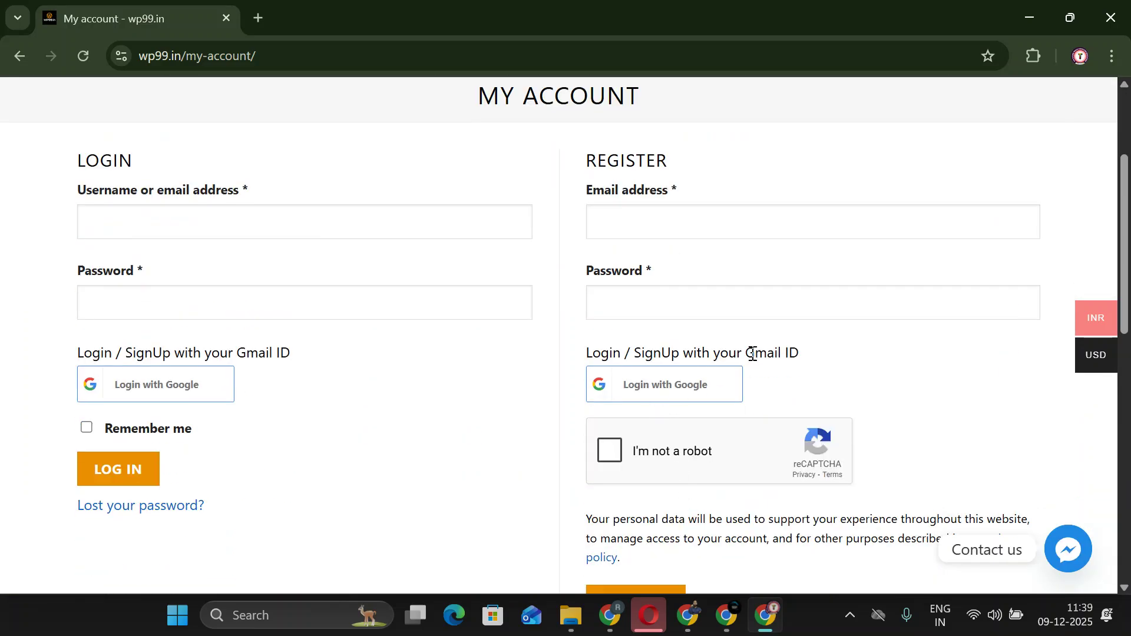
scroll(717, 375, up, 3)
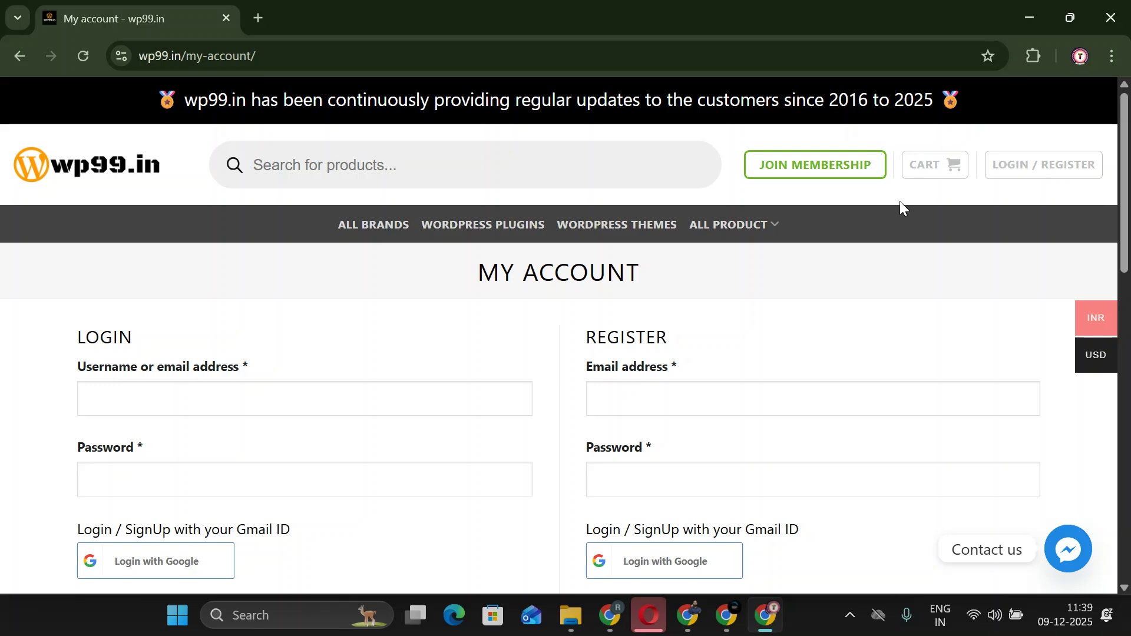
click(1020, 158)
click(1059, 171)
click(1040, 168)
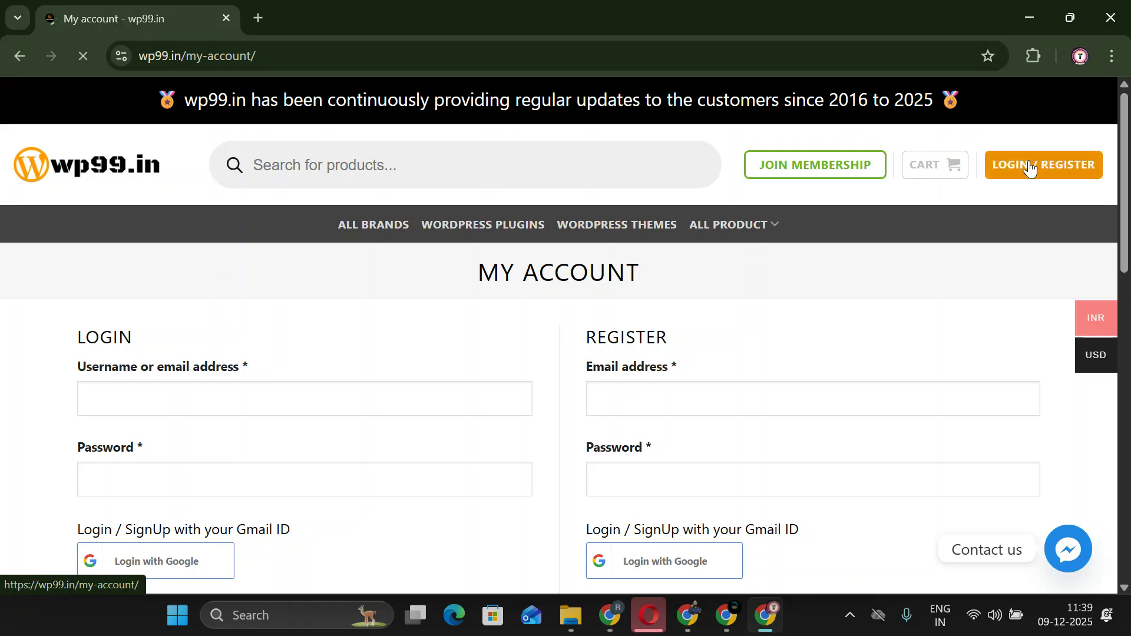
mouse_move(934, 176)
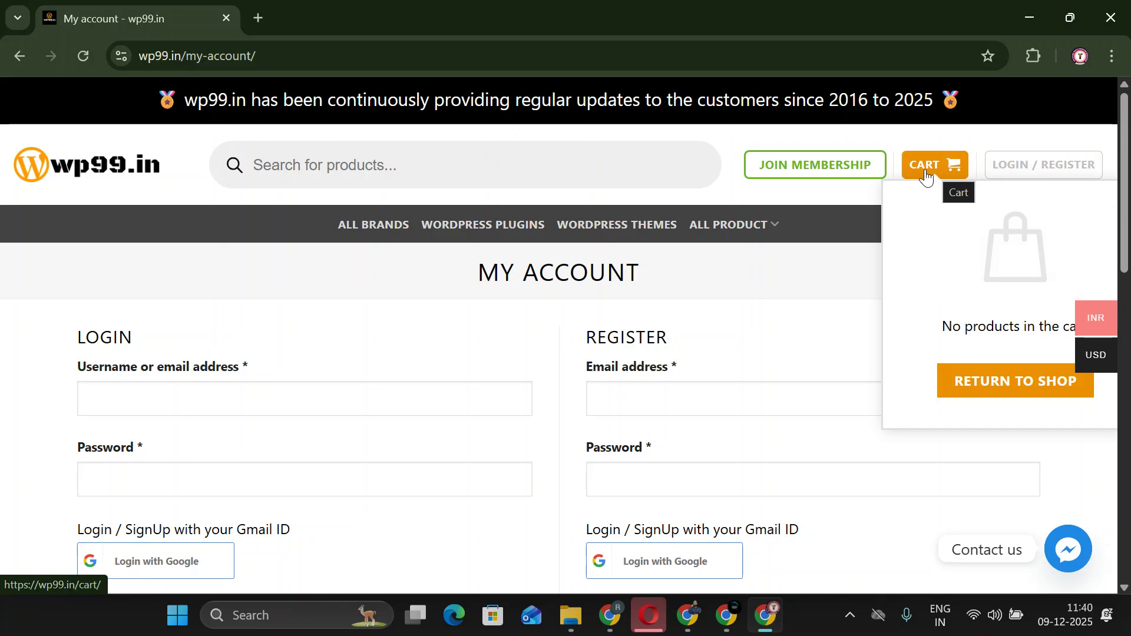
mouse_move(708, 242)
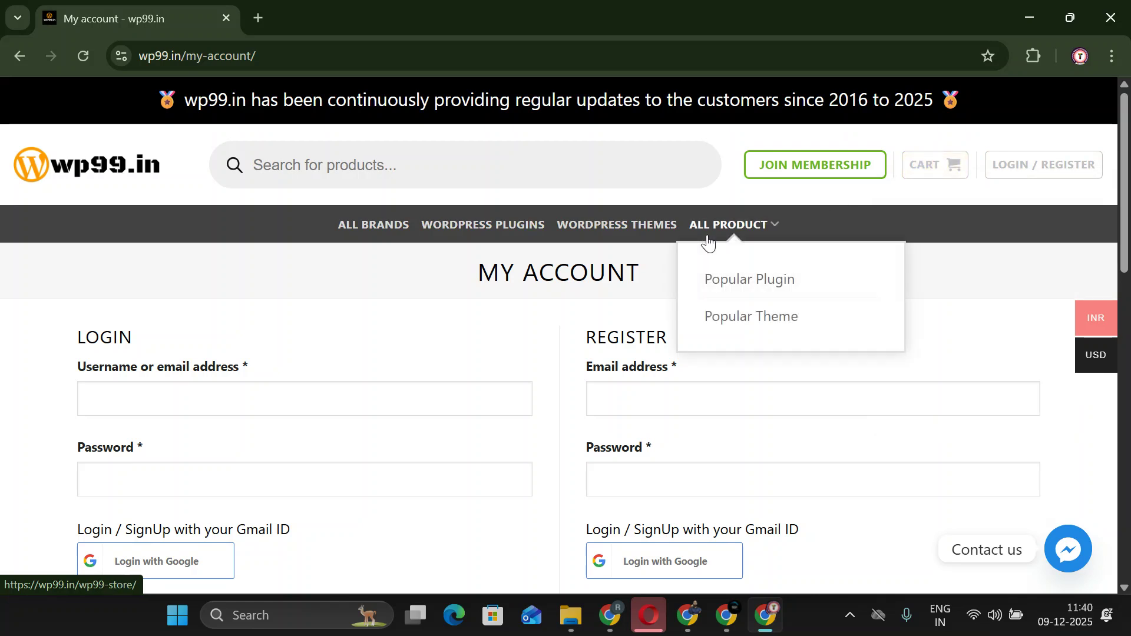
Return to the wp99.in home page and log in through Google with The Future Track Computer Education account.
click(9, 56)
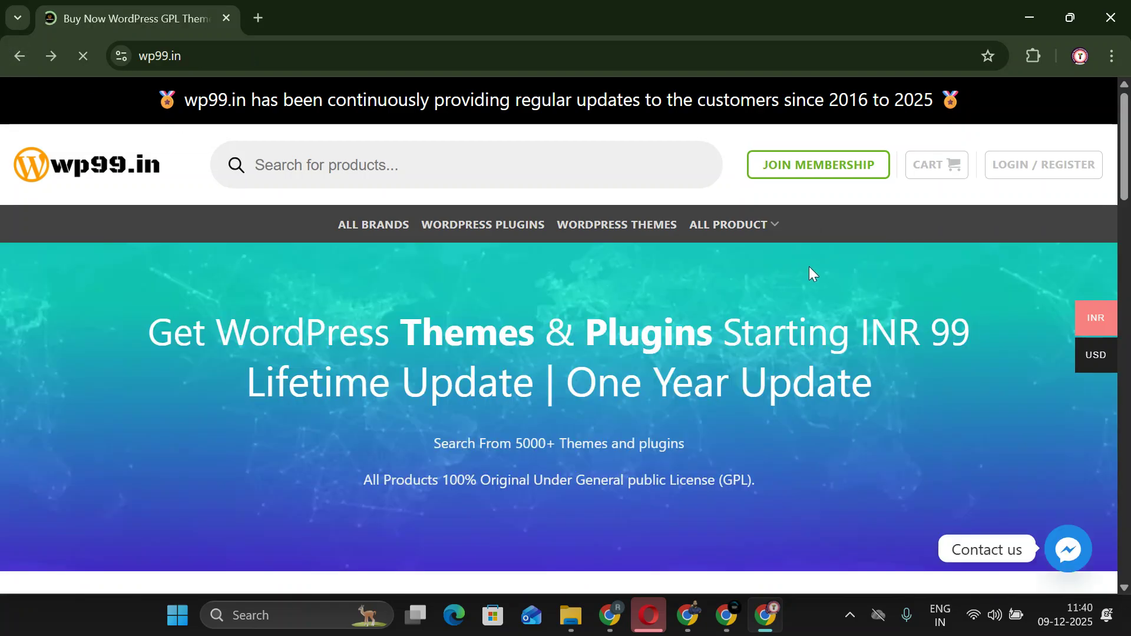
scroll(985, 219, down, 8)
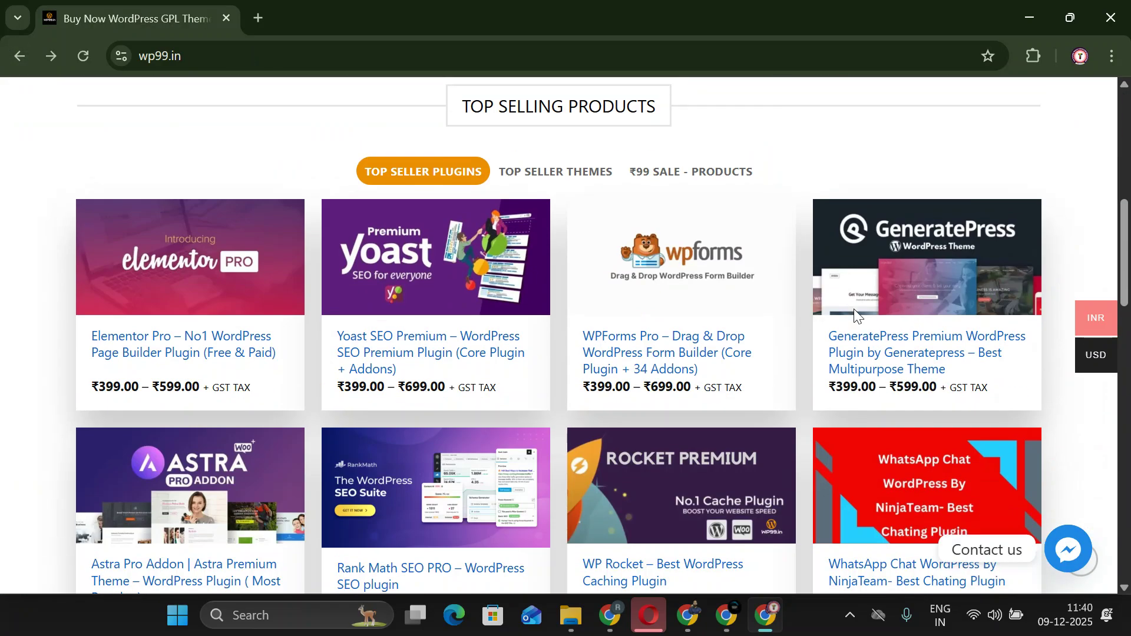
scroll(1055, 153, up, 10)
click(1047, 170)
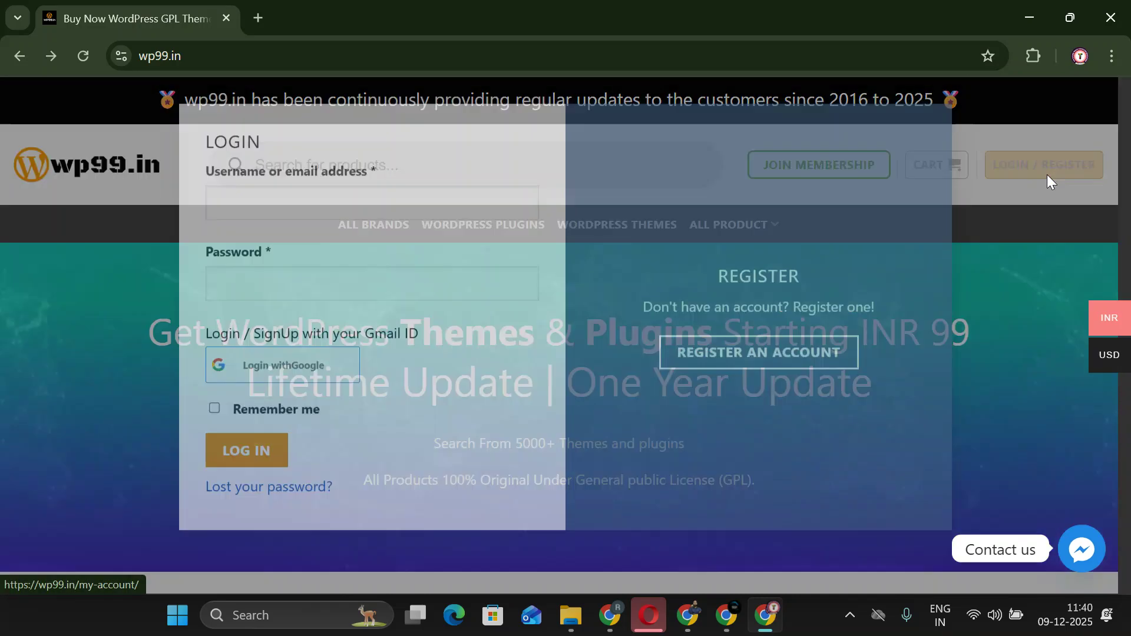
click(266, 388)
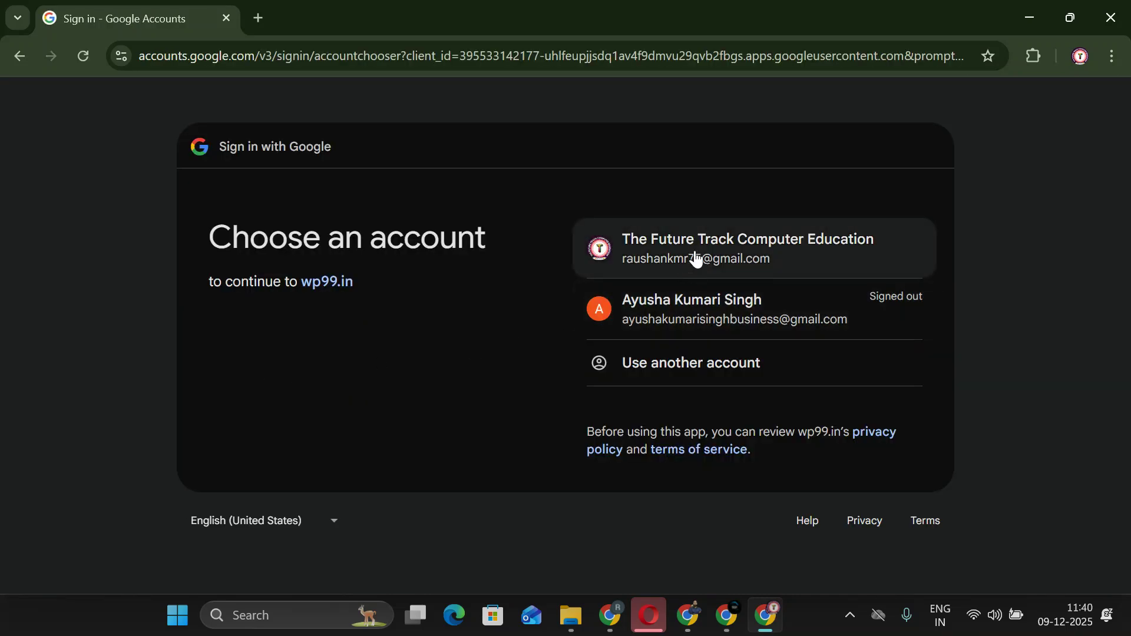
click(695, 255)
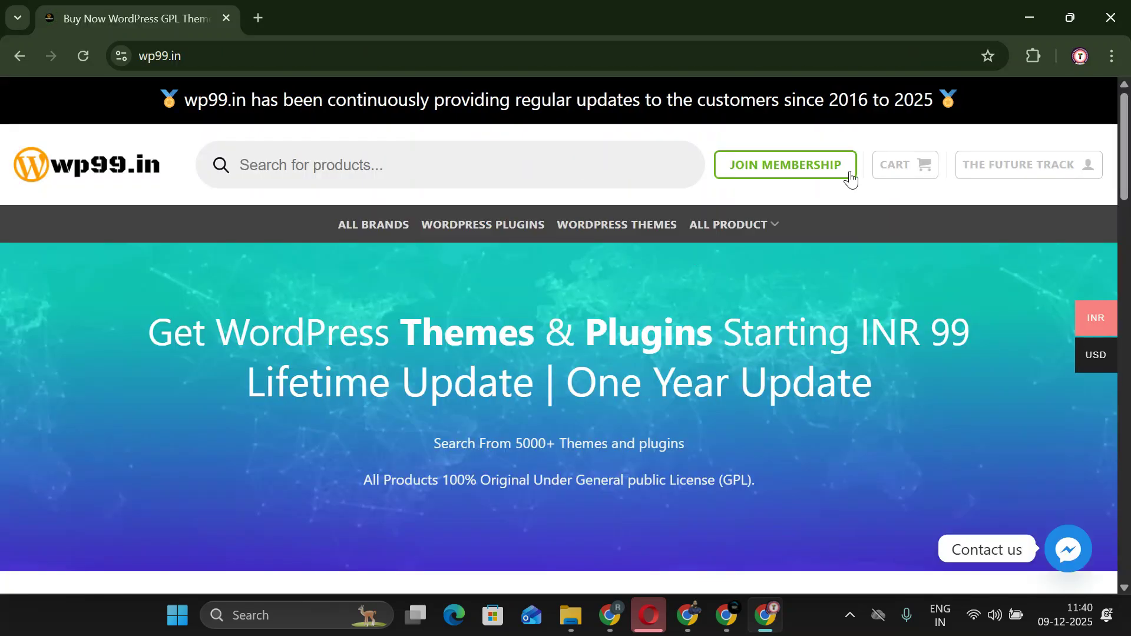
Open the account's Downloads section and download the Seofy v1.6.11 WordPress theme.
click(1070, 175)
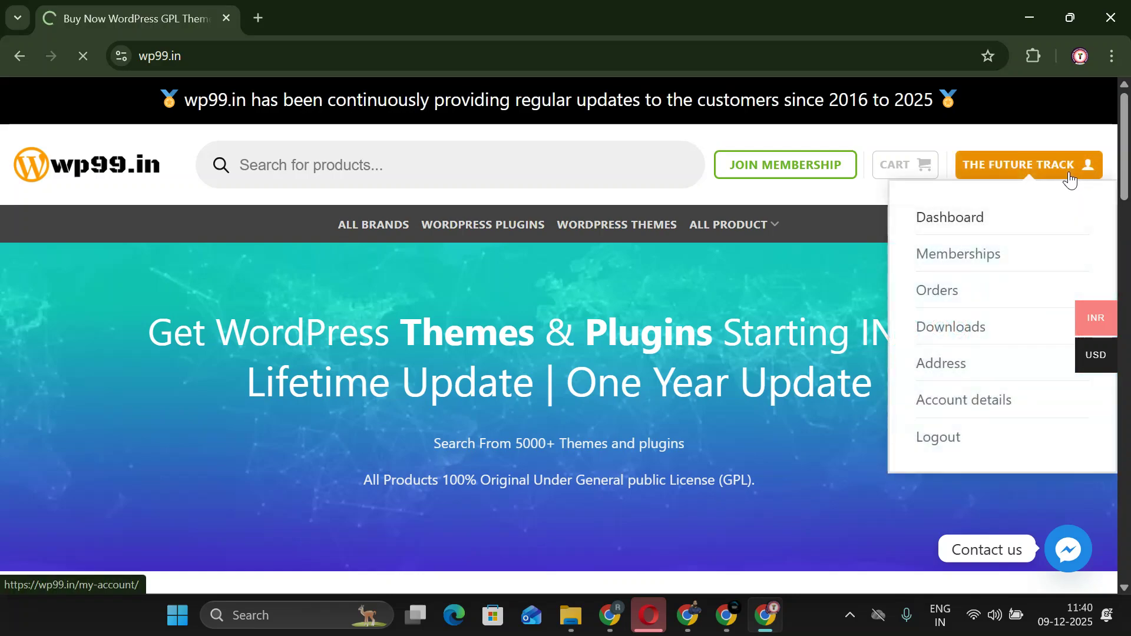
scroll(603, 343, down, 5)
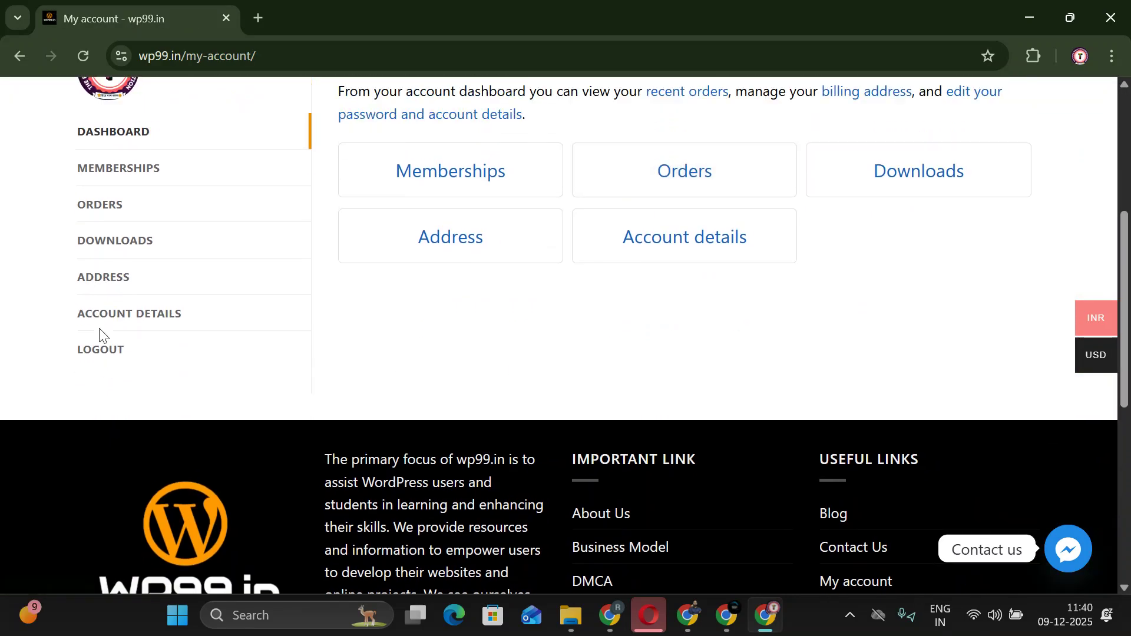
scroll(101, 334, up, 3)
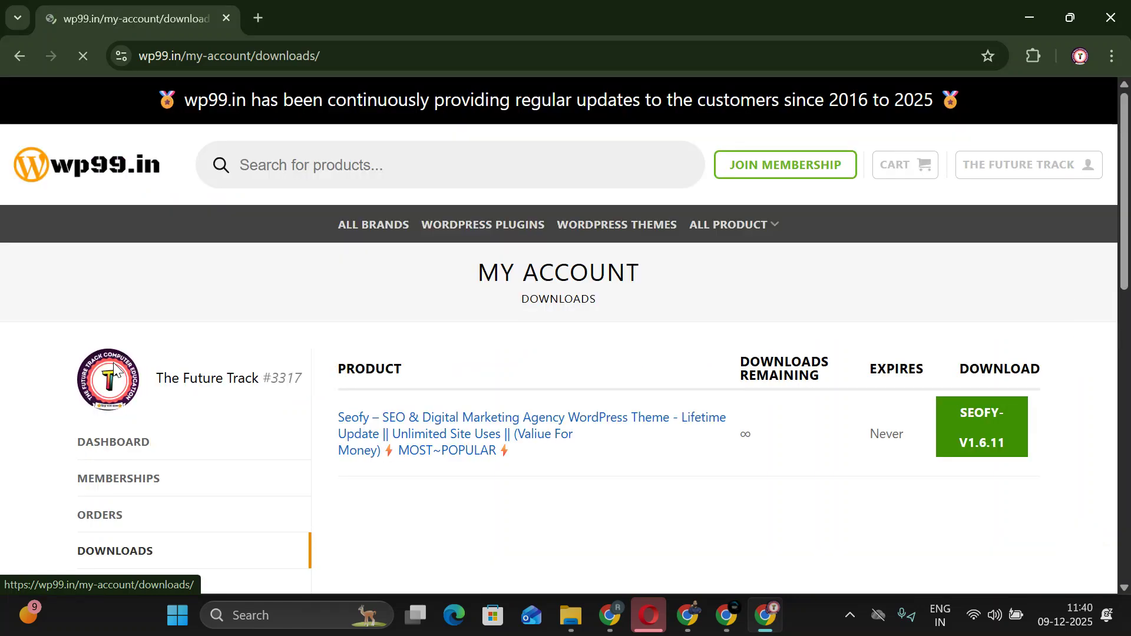
scroll(449, 369, down, 2)
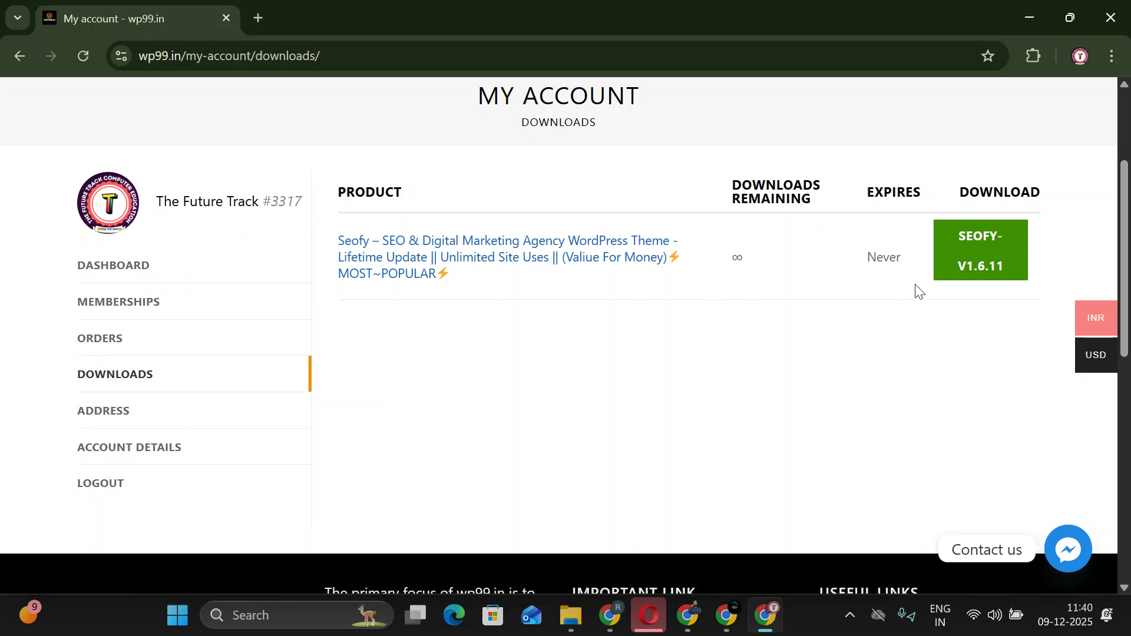
click(953, 269)
Switch to the Chrome window with the empty new tab and load wp99.in there.
click(726, 616)
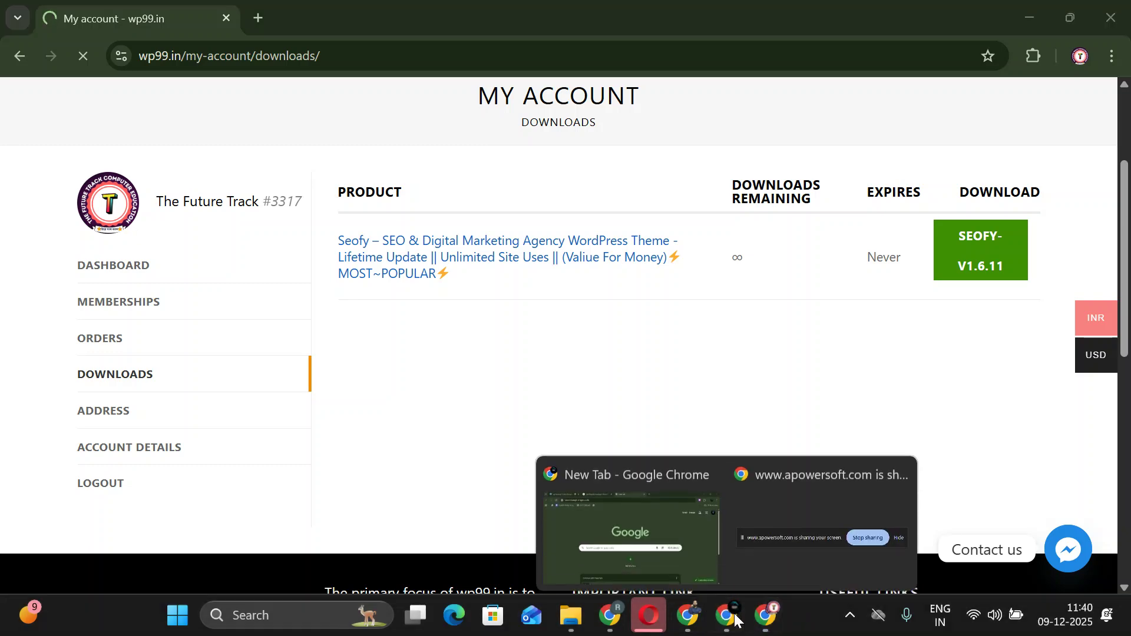
click(654, 558)
text(wp99)
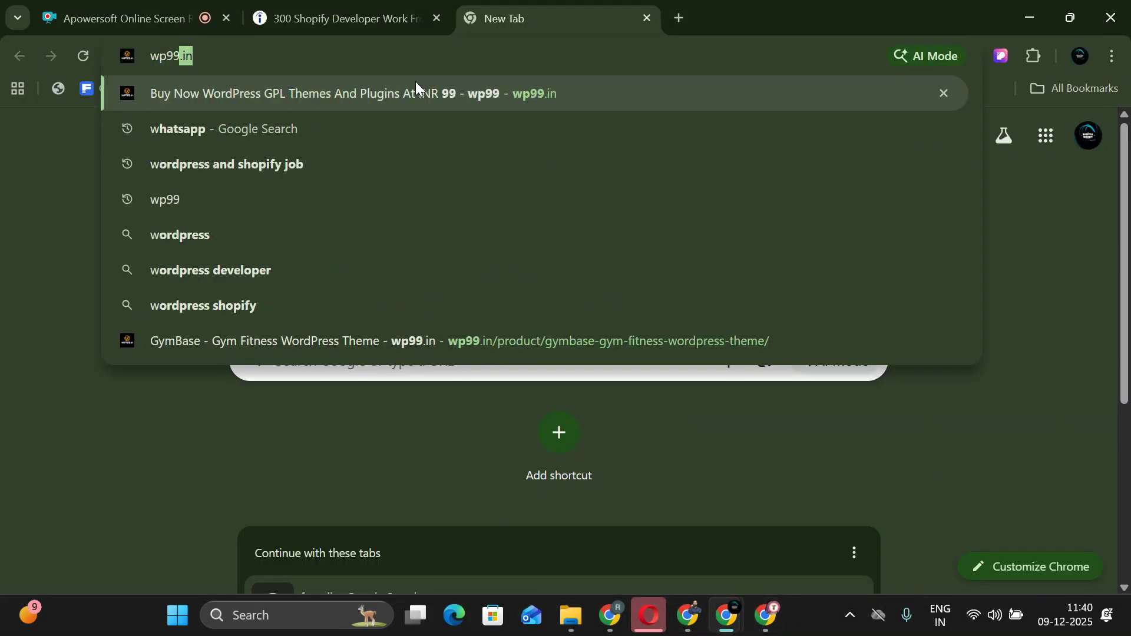
key(Return)
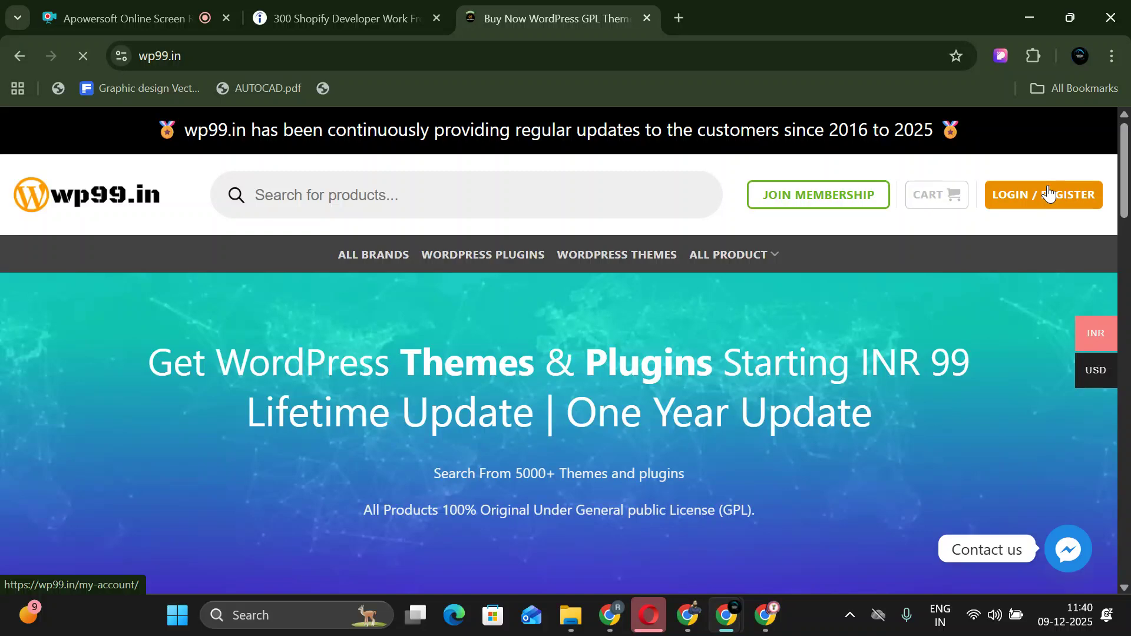
Log in to wp99.in through Google with this Chrome profile's account and approve the sign-in.
click(1049, 193)
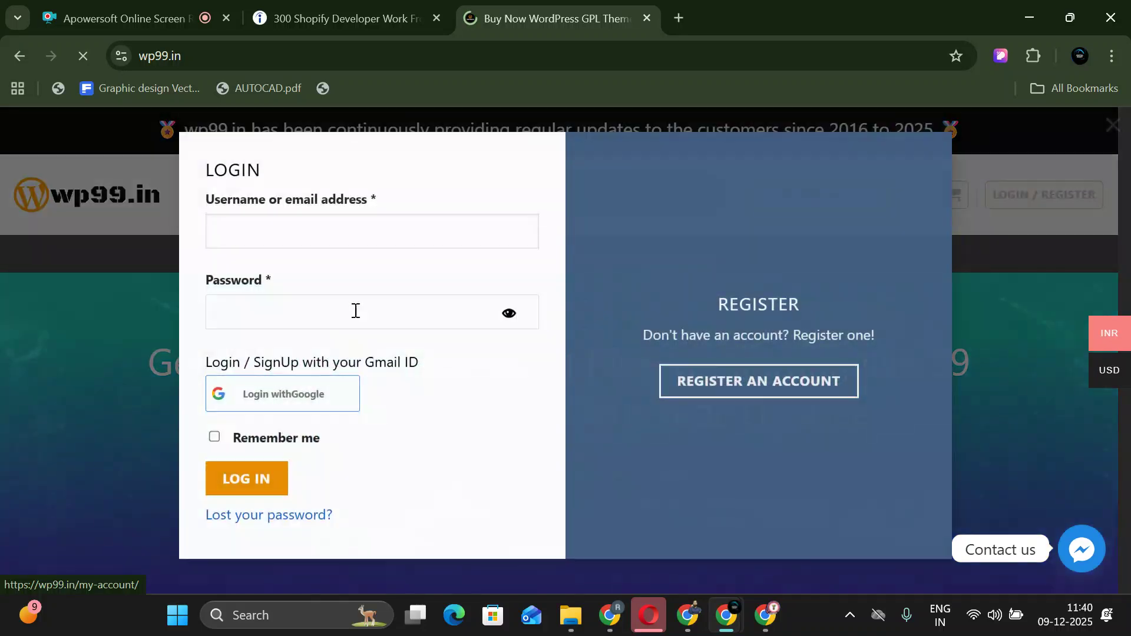
click(279, 407)
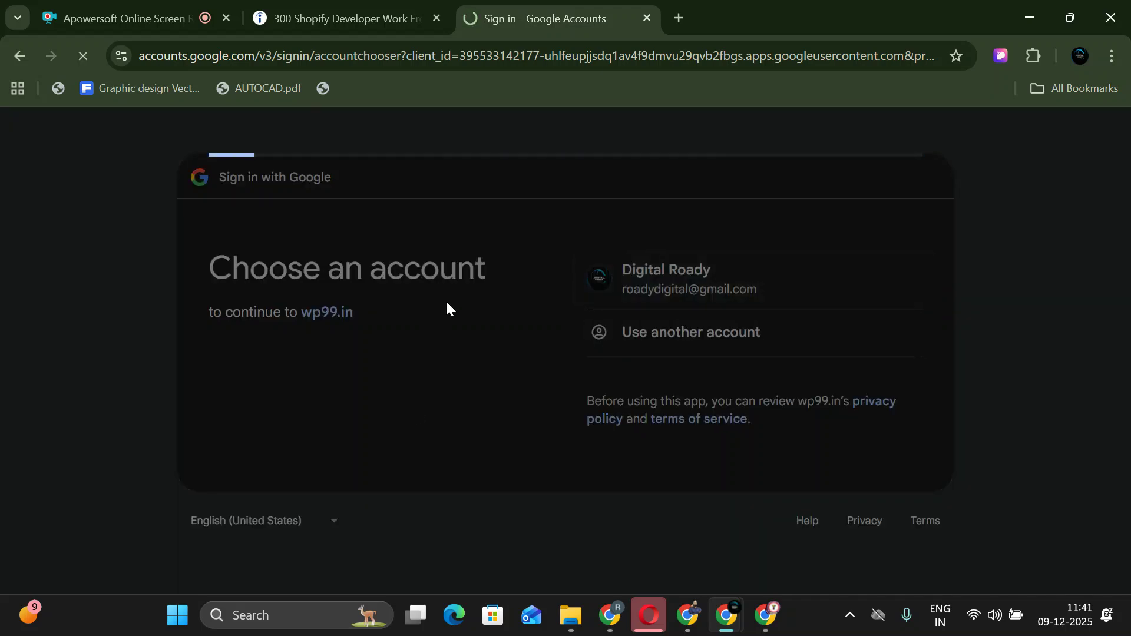
scroll(736, 512, down, 1)
scroll(736, 510, down, 1)
click(820, 459)
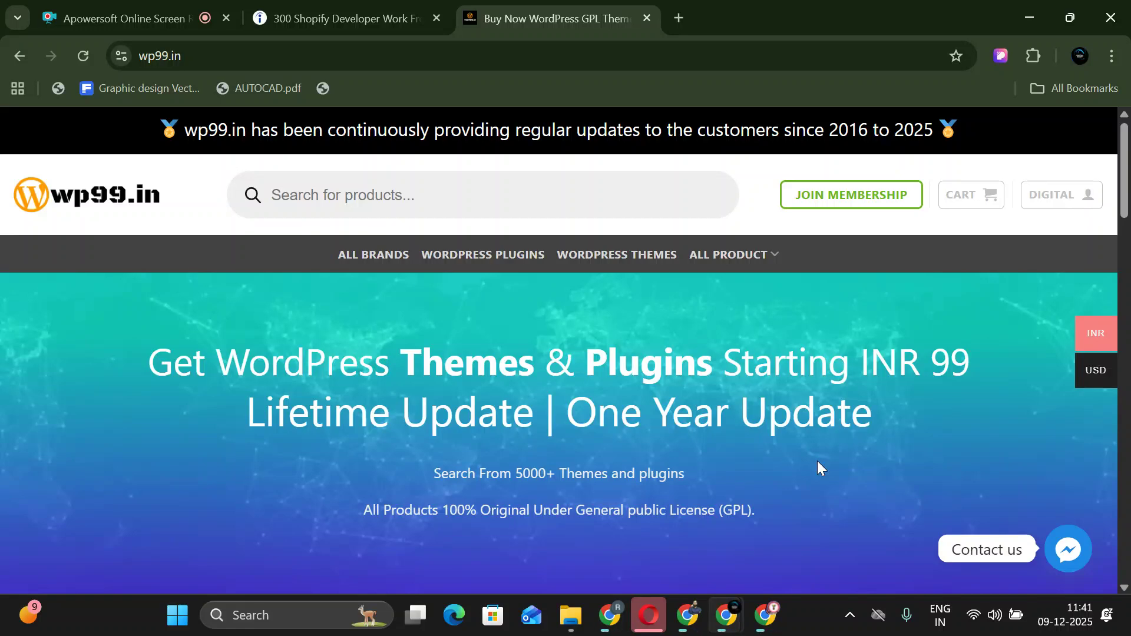
Open the logged-in wp99.in account's dashboard and go to its Downloads section.
scroll(657, 457, down, 2)
scroll(662, 429, up, 2)
click(1043, 205)
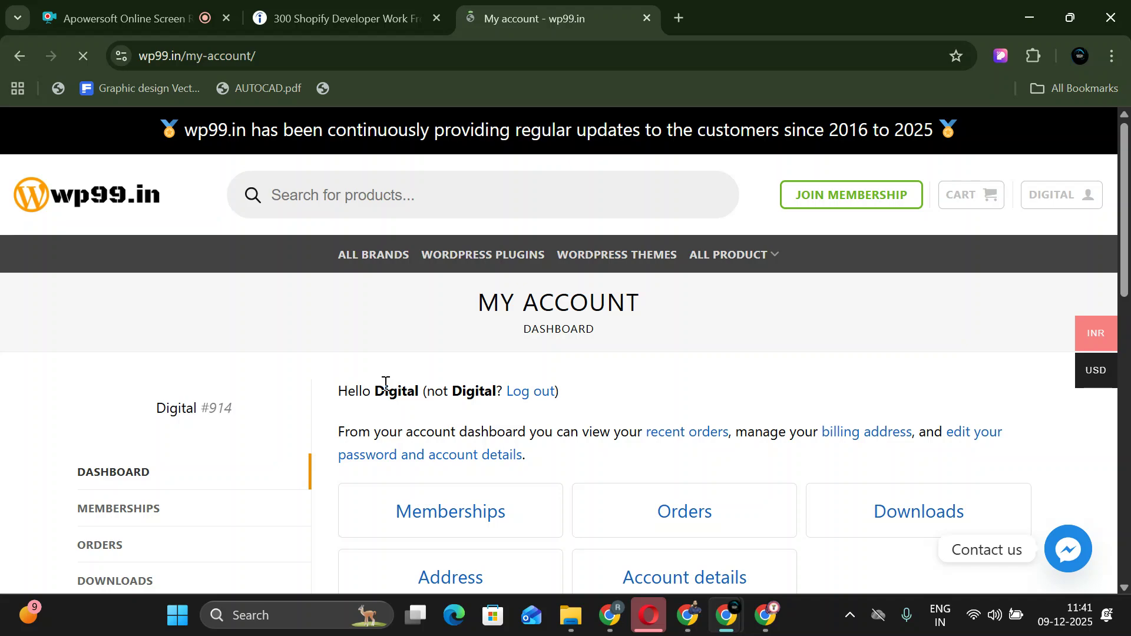
scroll(383, 359, down, 4)
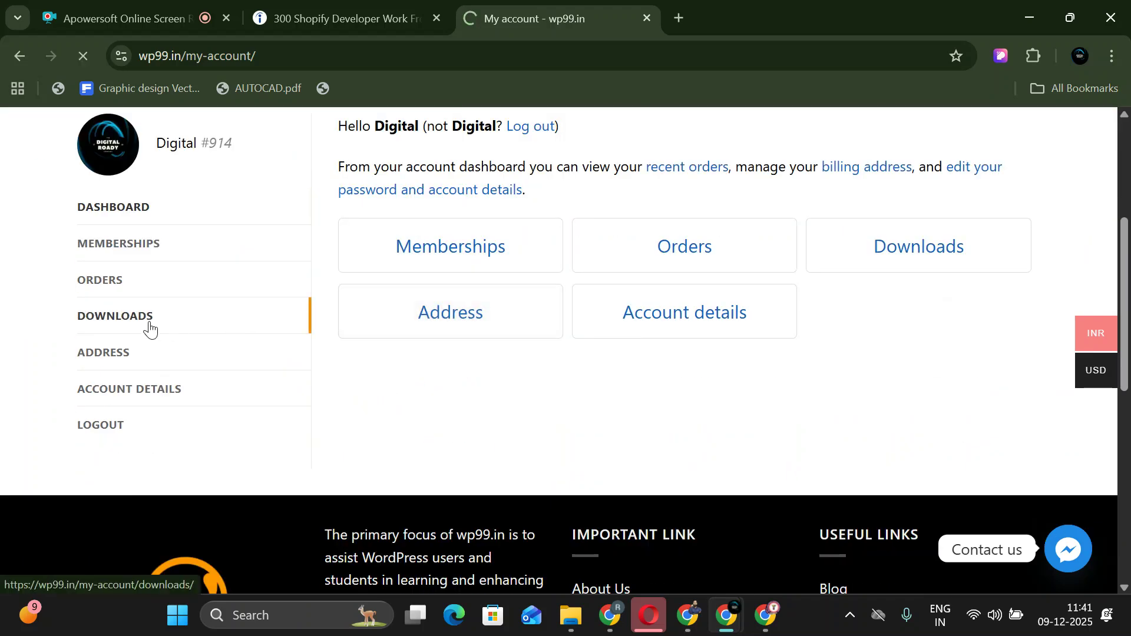
Check the account's Downloads page for available themes and return to the account dashboard.
scroll(446, 373, down, 3)
scroll(358, 363, up, 2)
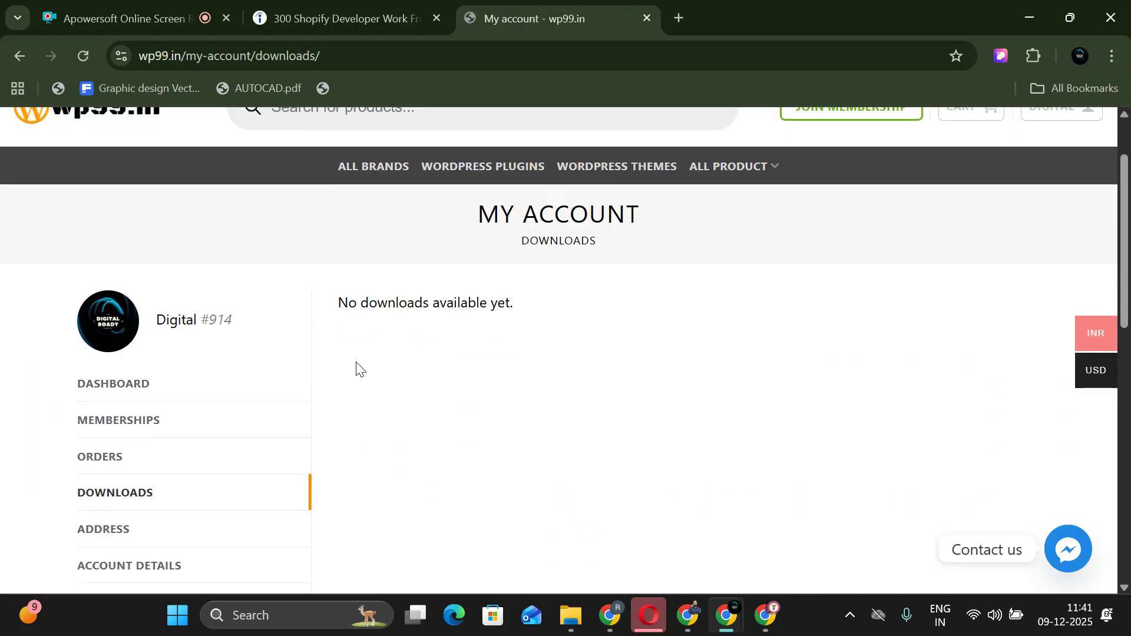
click(136, 386)
scroll(515, 392, down, 4)
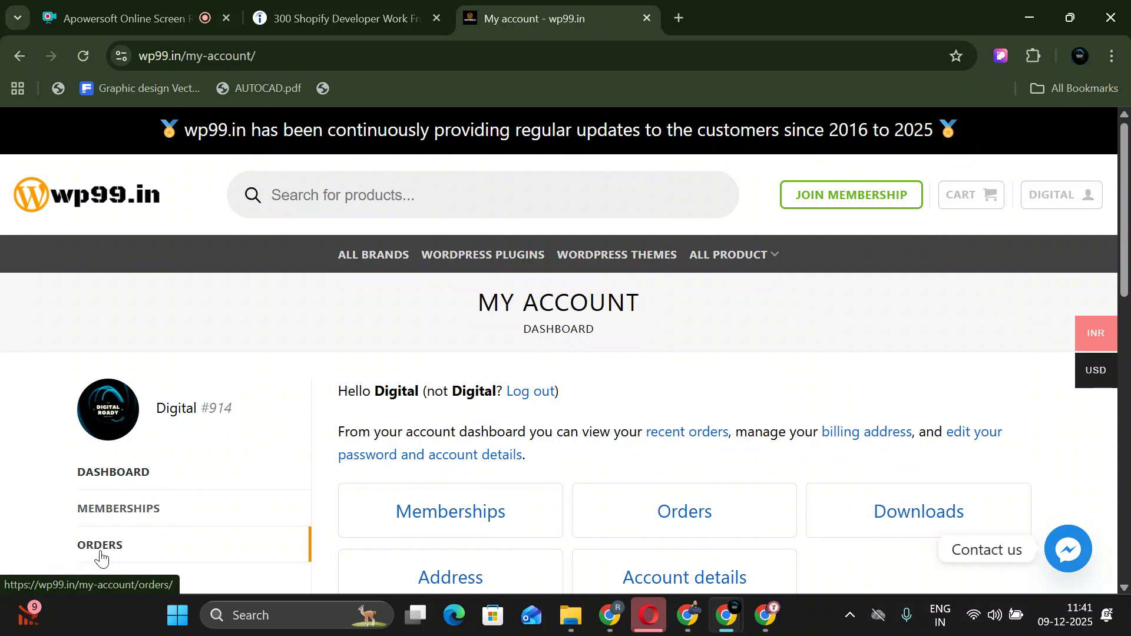
scroll(104, 551, down, 3)
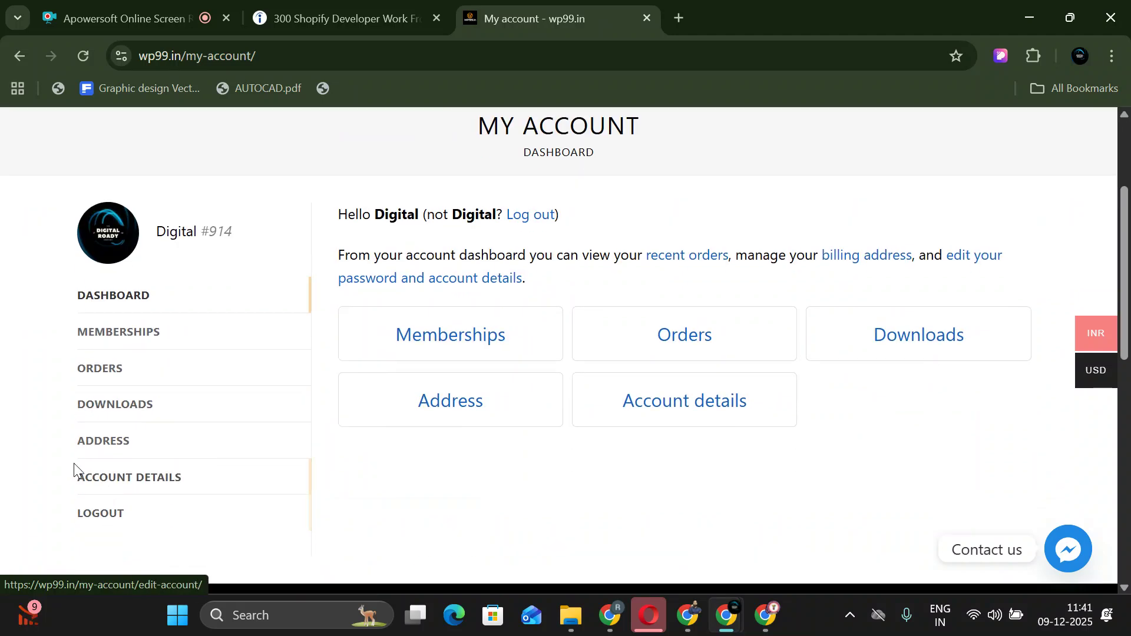
Open the account's Orders list and review the downloads and details of the October 13, 2020 order.
click(104, 375)
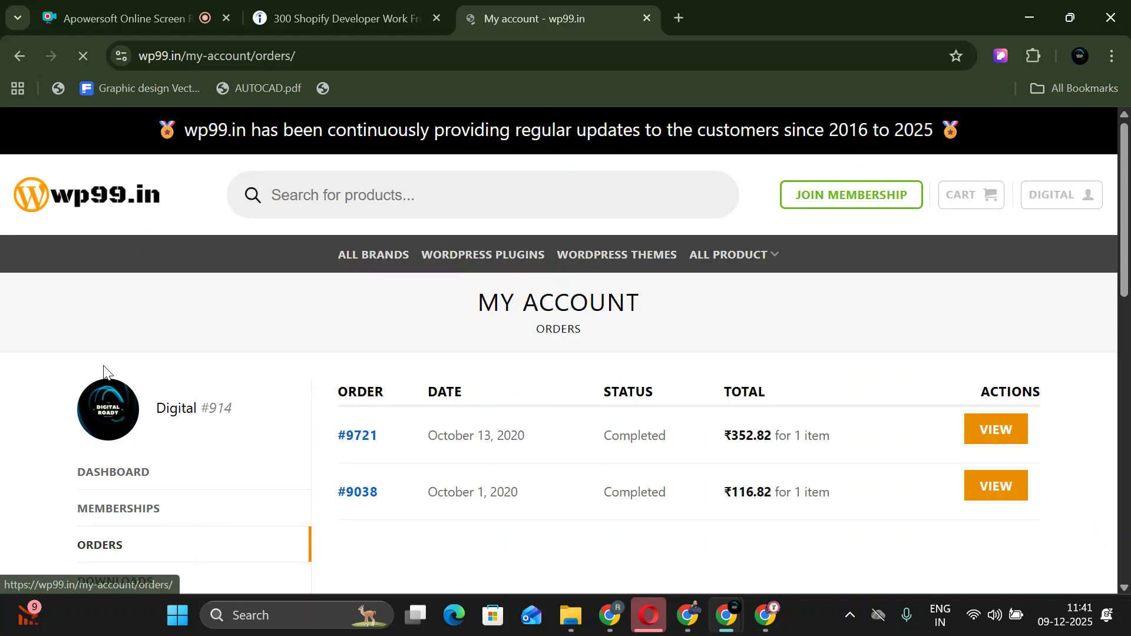
scroll(391, 412, down, 3)
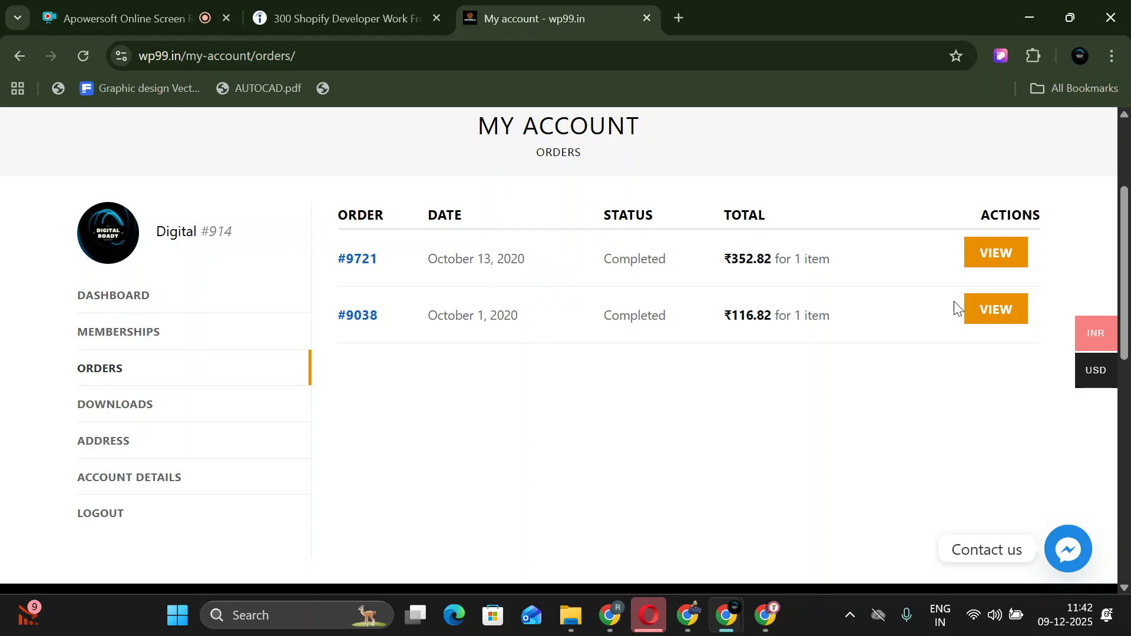
click(1005, 263)
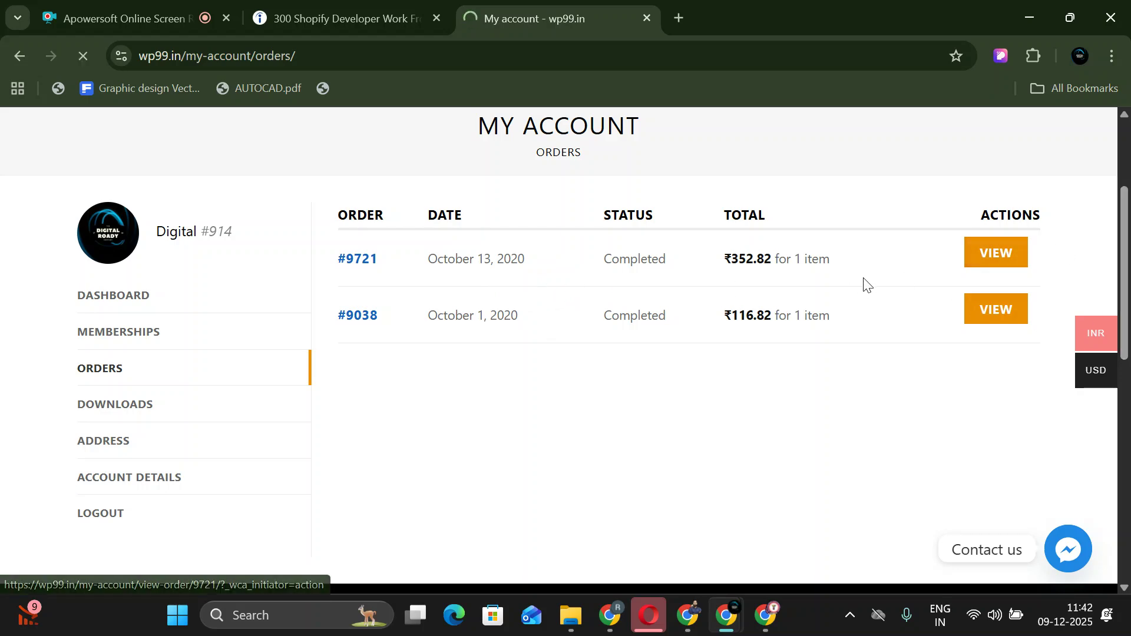
scroll(648, 377, down, 3)
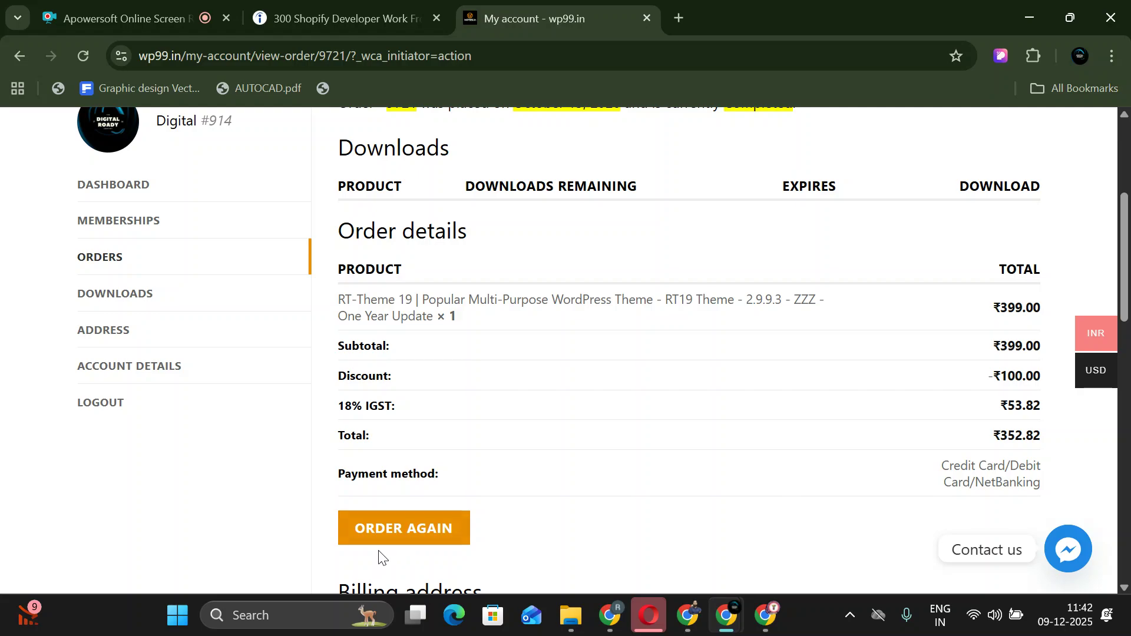
scroll(398, 538, down, 10)
scroll(431, 473, up, 10)
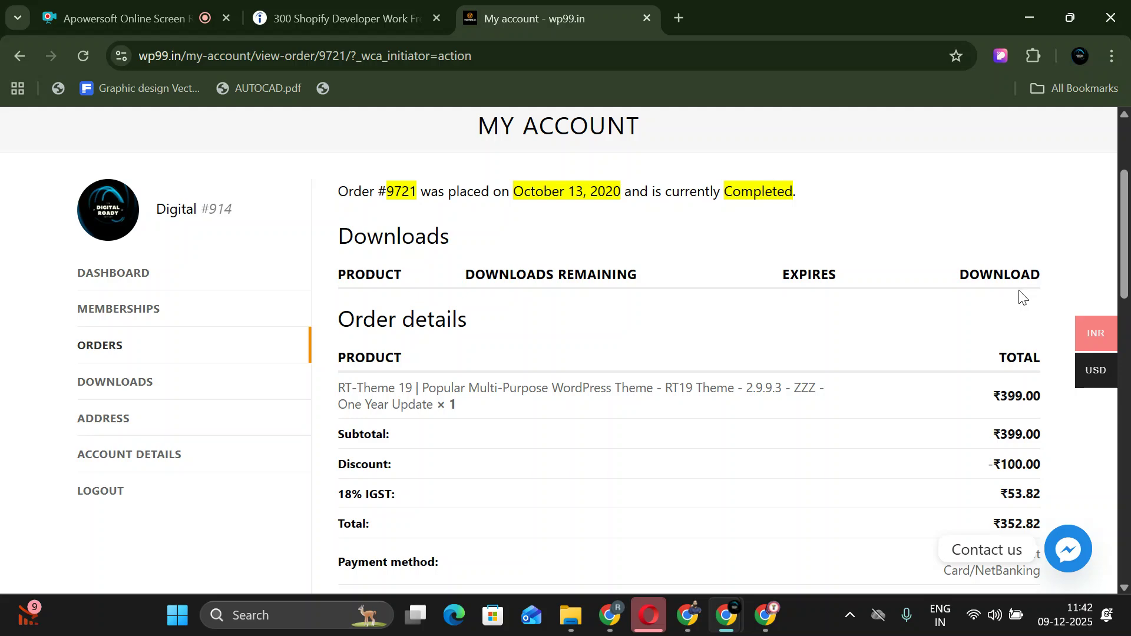
Recheck the account's Downloads section, including once more by way of the account dashboard.
click(103, 390)
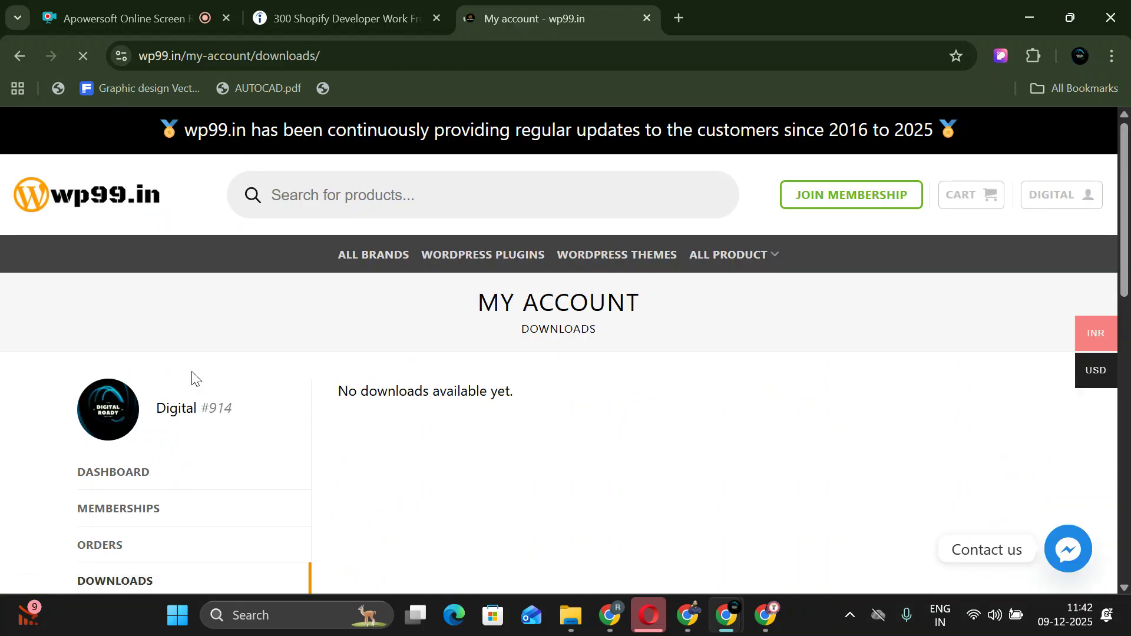
scroll(528, 401, down, 5)
scroll(529, 405, up, 3)
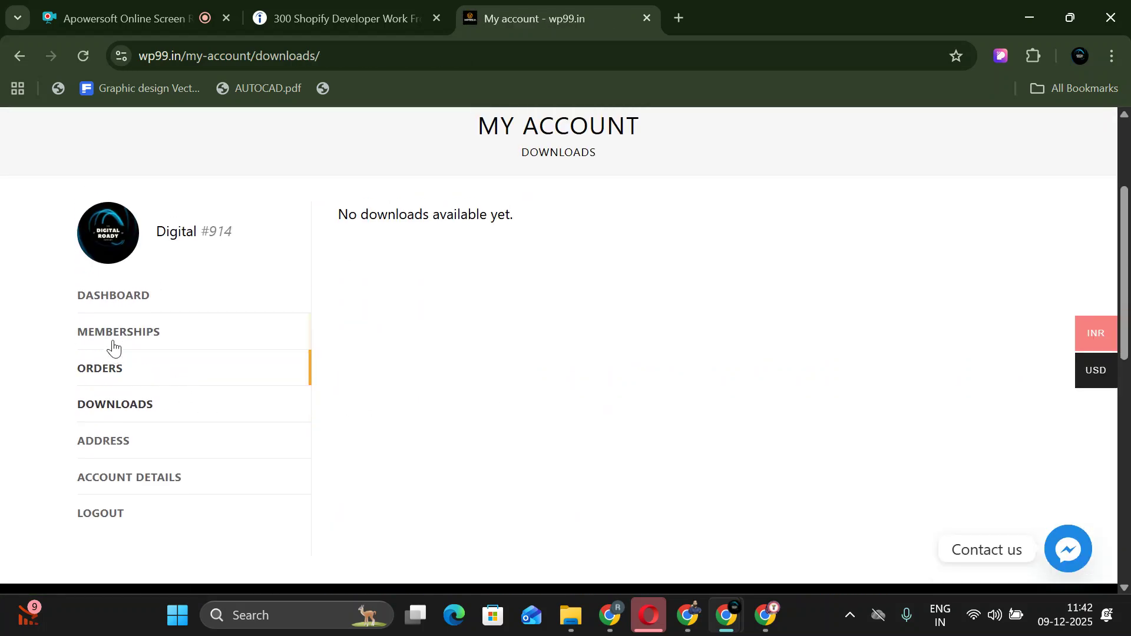
click(125, 304)
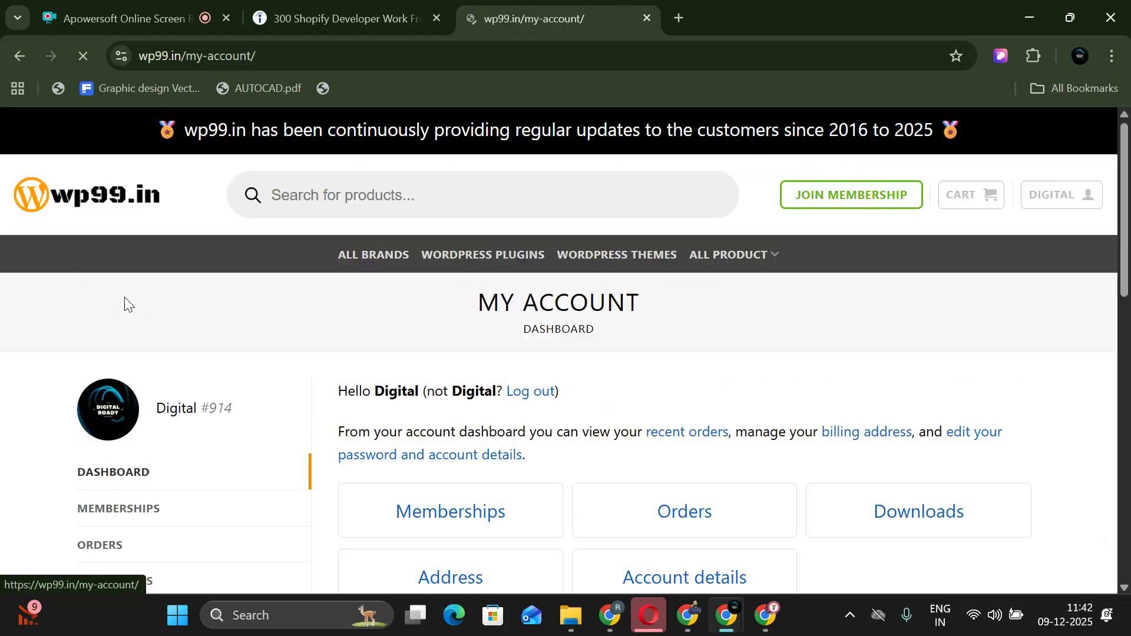
scroll(518, 351, down, 3)
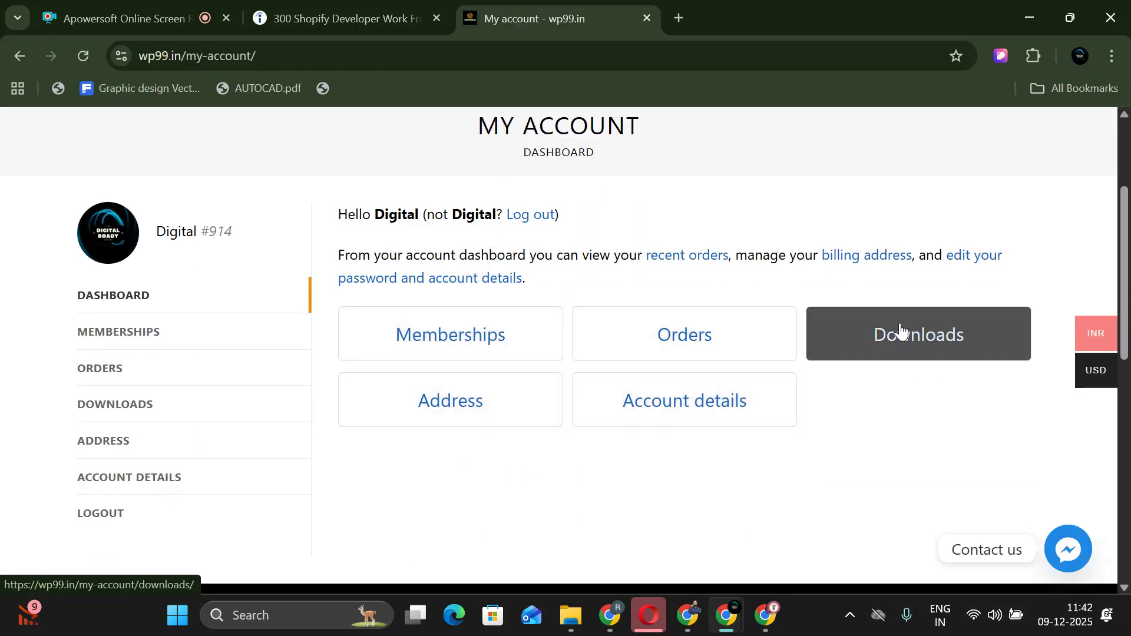
click(891, 361)
scroll(214, 419, down, 4)
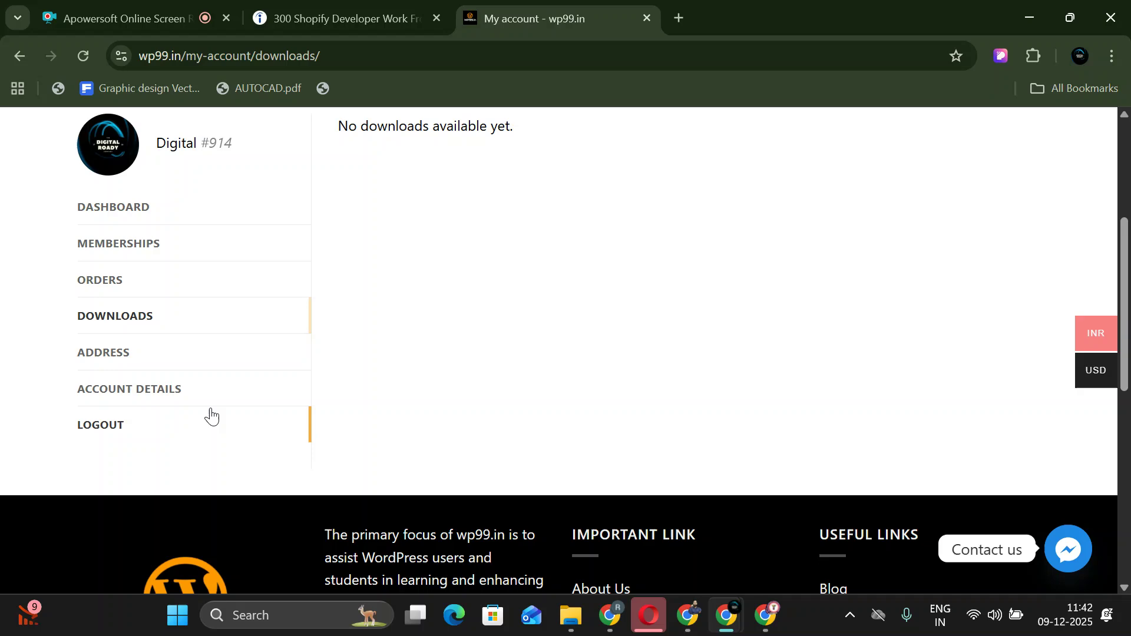
click(158, 317)
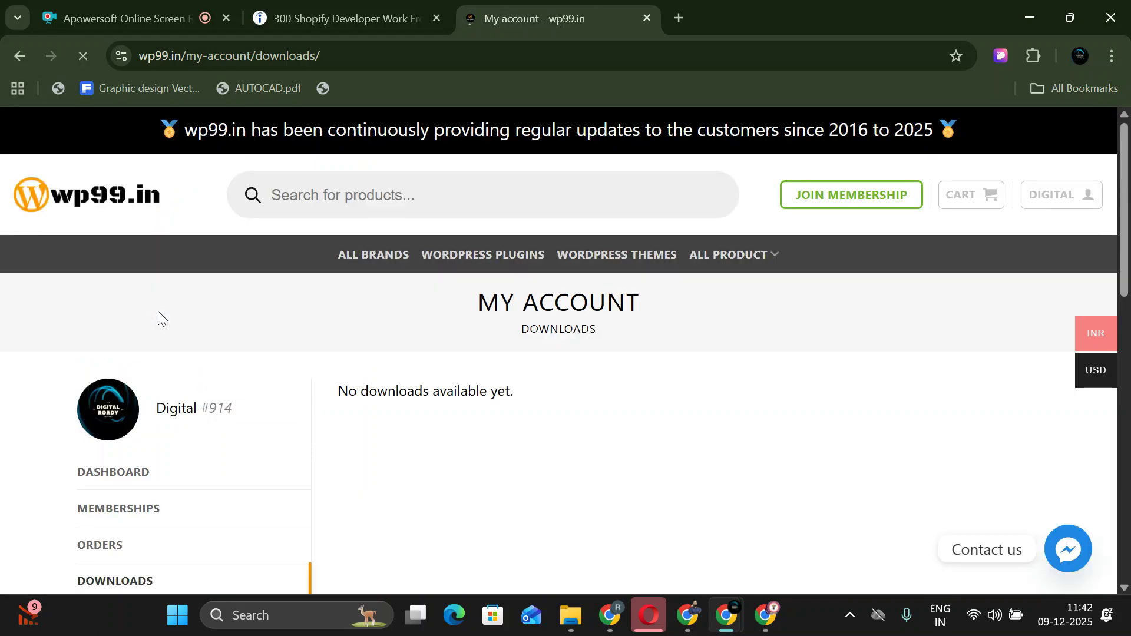
scroll(517, 361, up, 2)
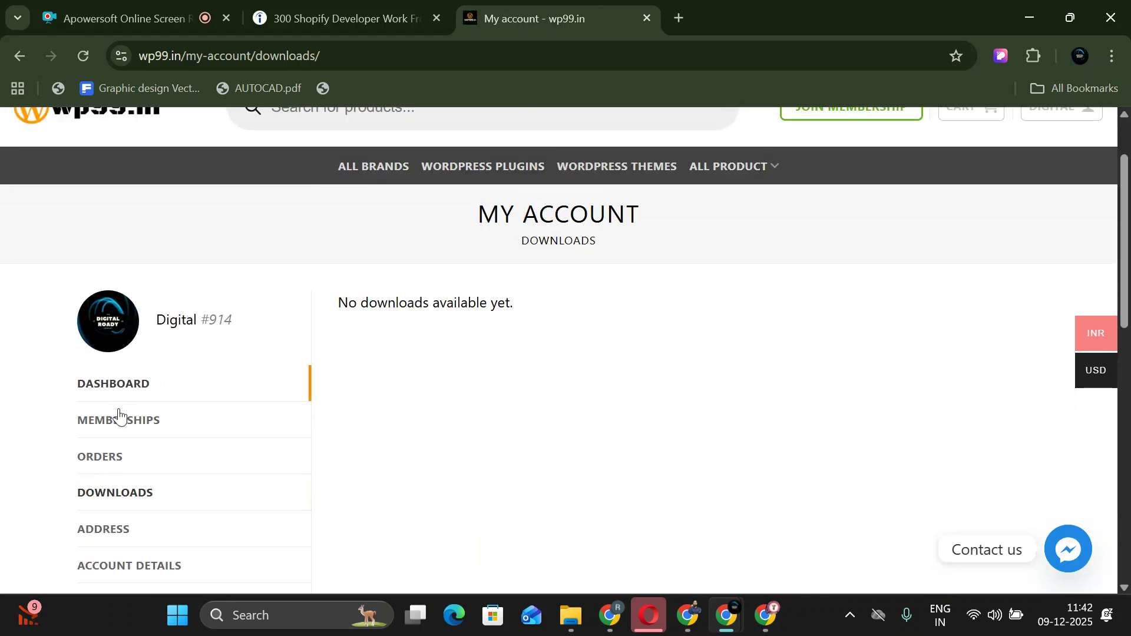
Return to the account's Orders list and open the order placed on October 1, 2020.
click(106, 461)
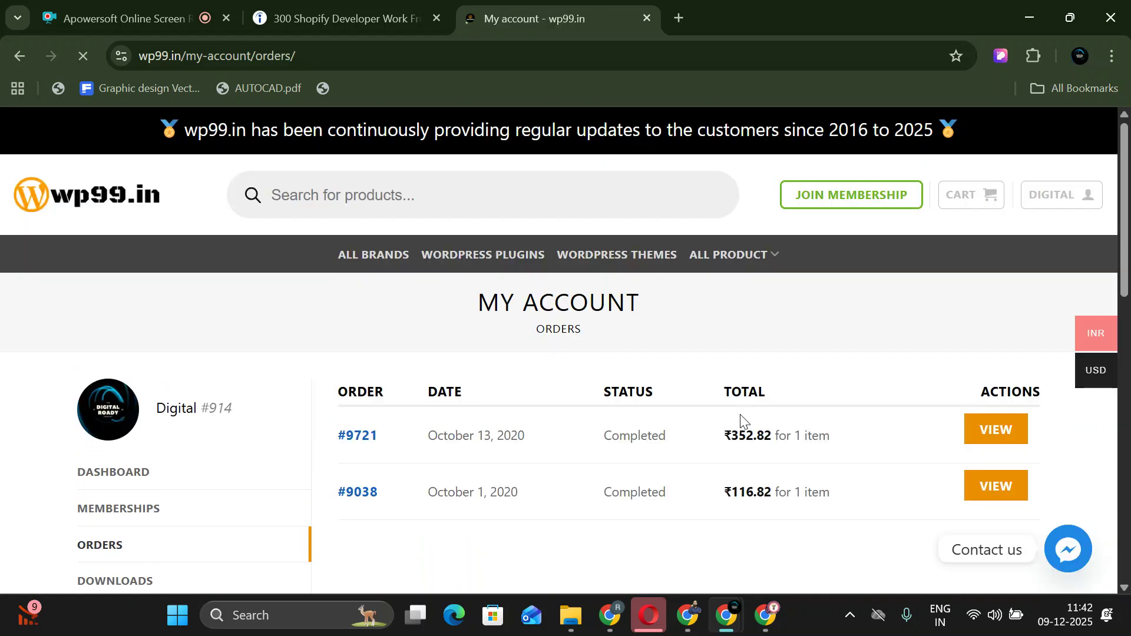
scroll(813, 439, down, 1)
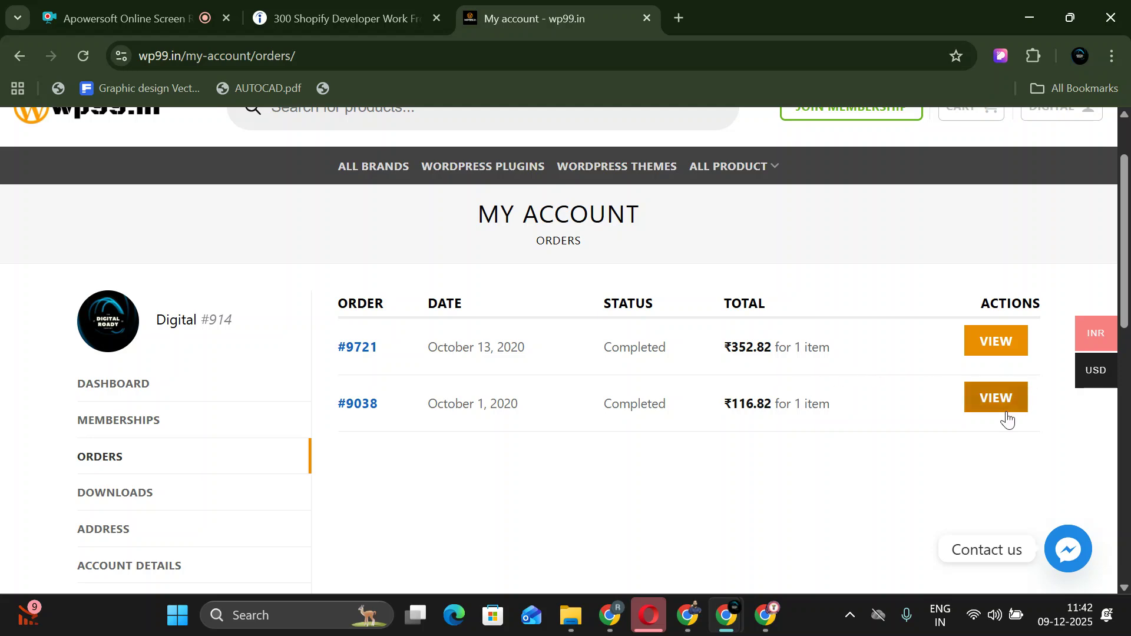
scroll(966, 450, down, 3)
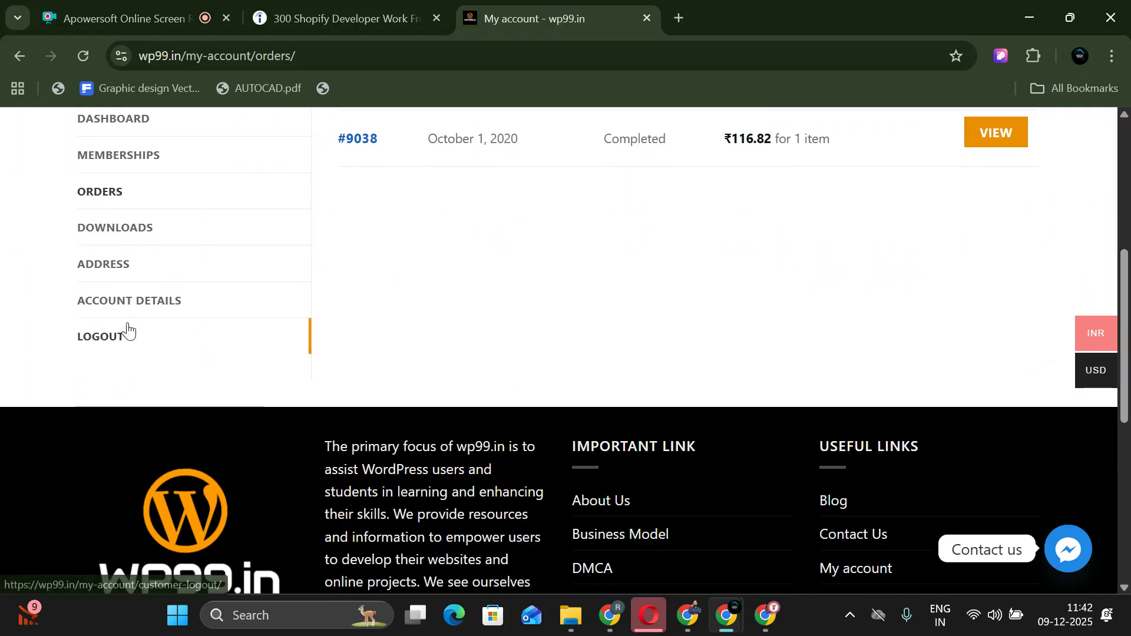
scroll(909, 407, up, 3)
click(993, 413)
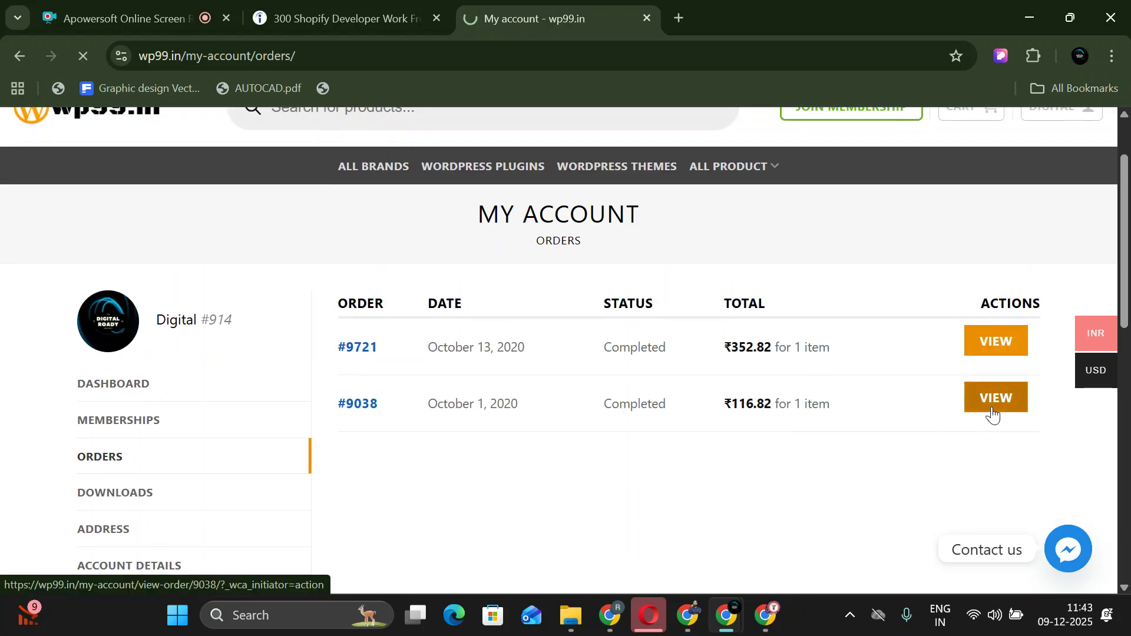
Examine the October 1, 2020 order's status, downloads, order details and billing address.
scroll(854, 436, down, 4)
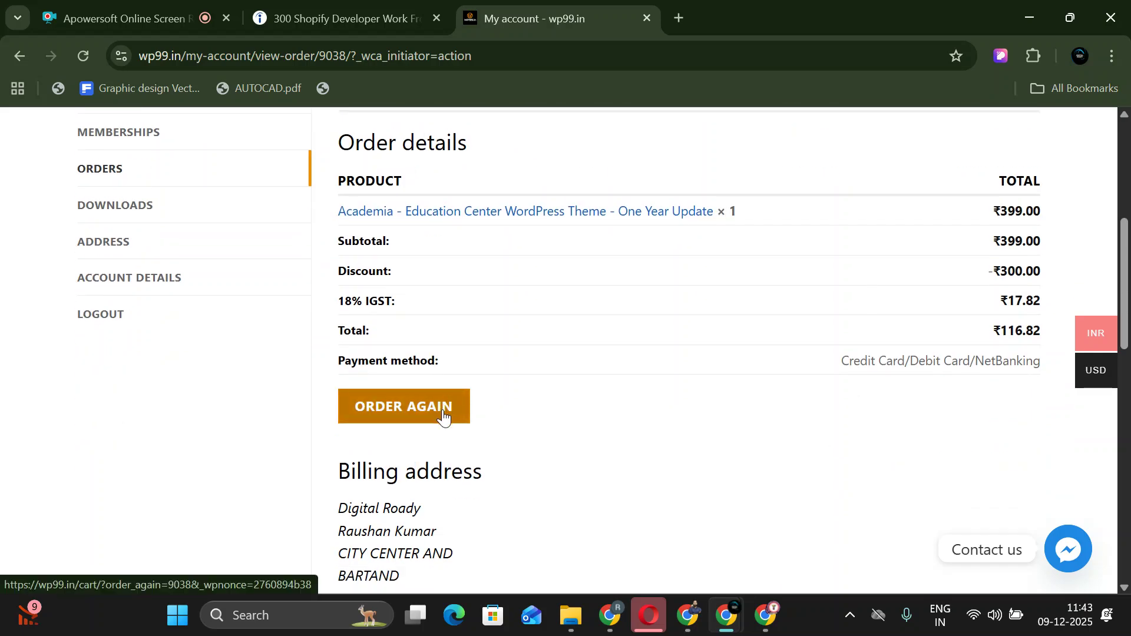
scroll(645, 409, down, 5)
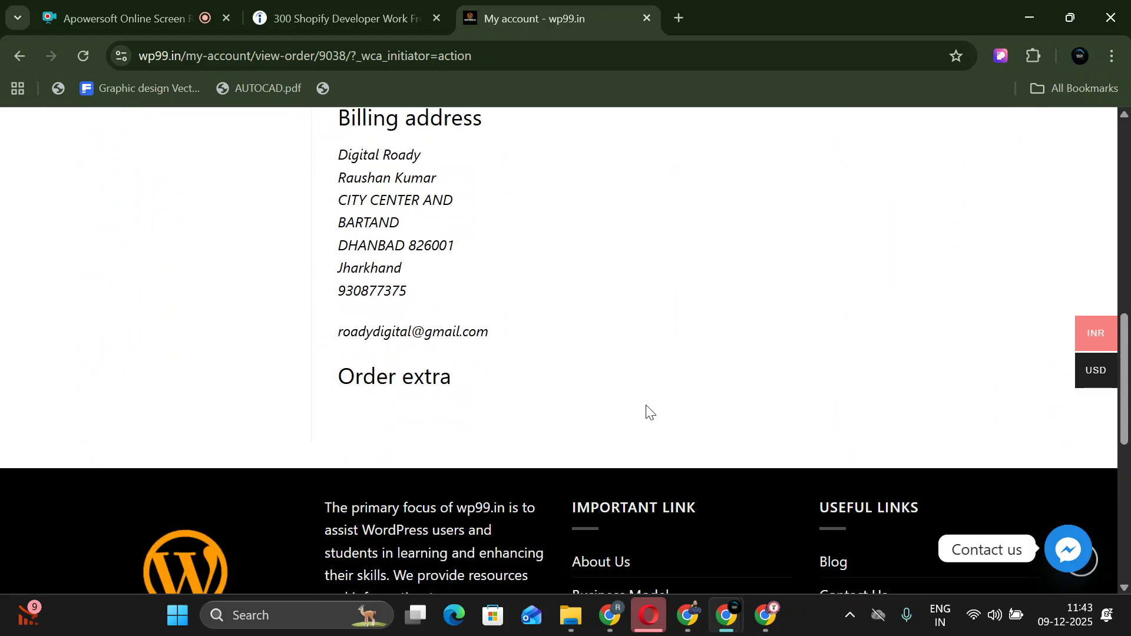
scroll(465, 413, up, 6)
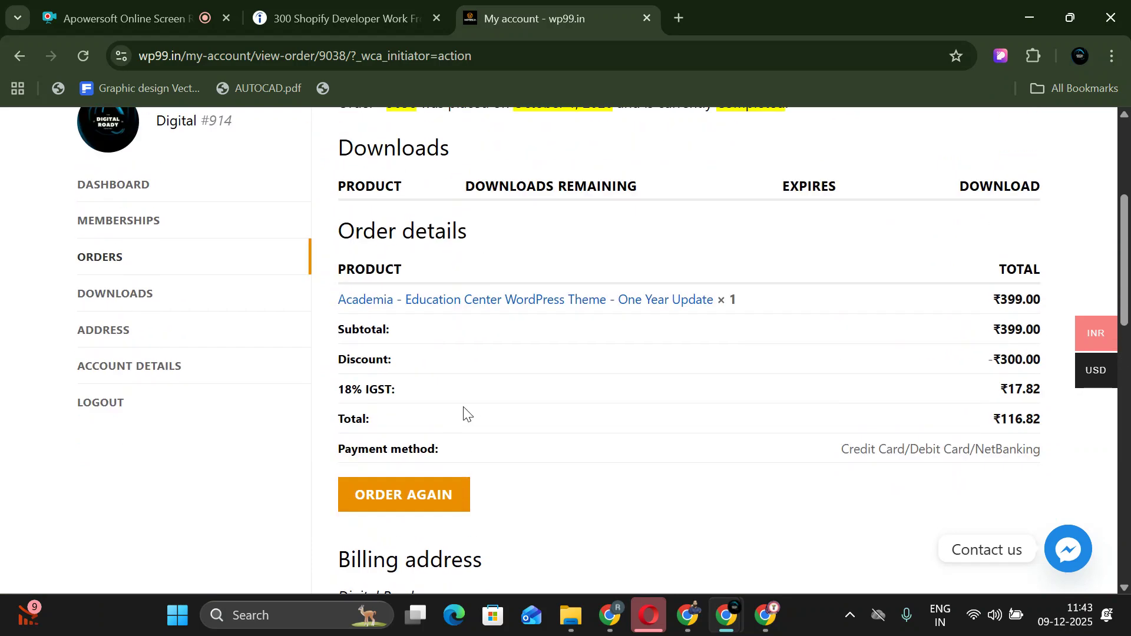
scroll(464, 415, down, 7)
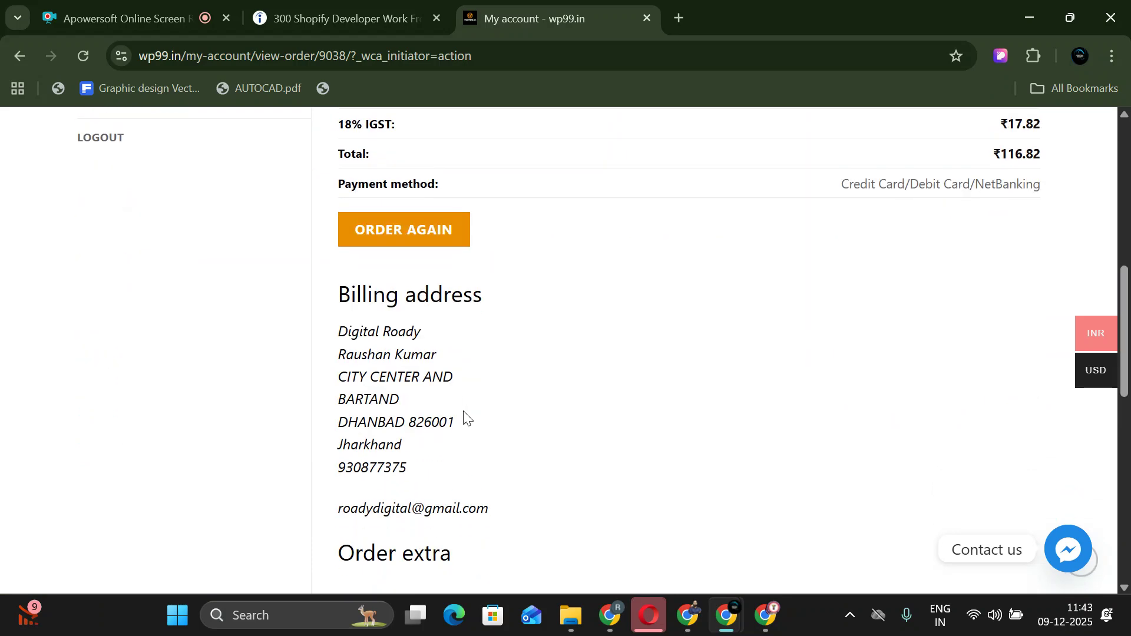
scroll(610, 431, up, 1)
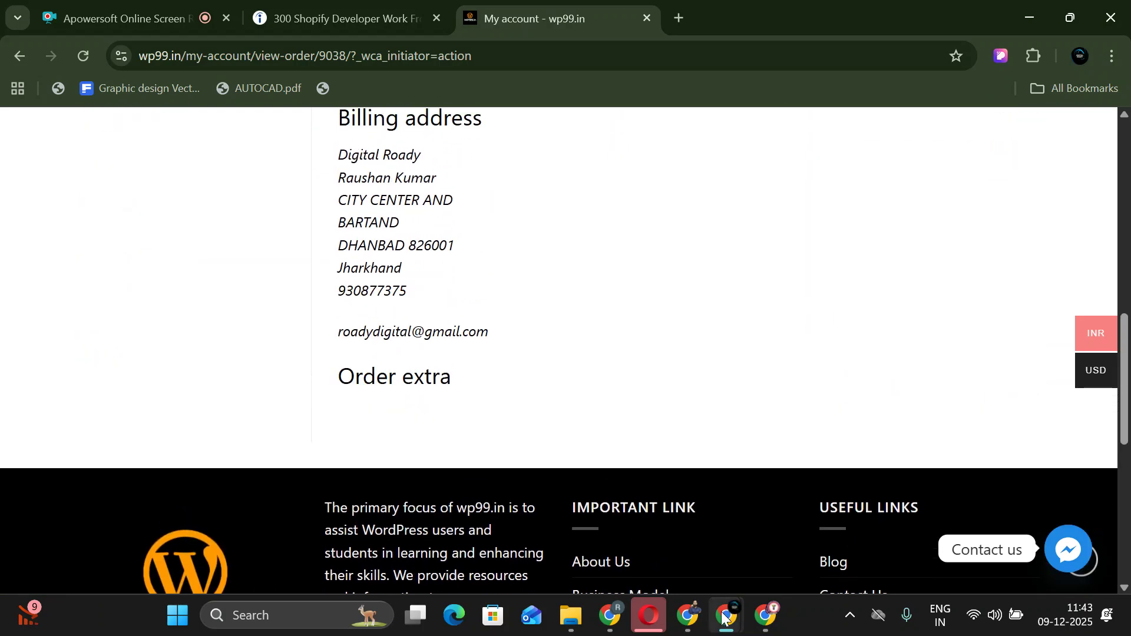
scroll(628, 532, up, 4)
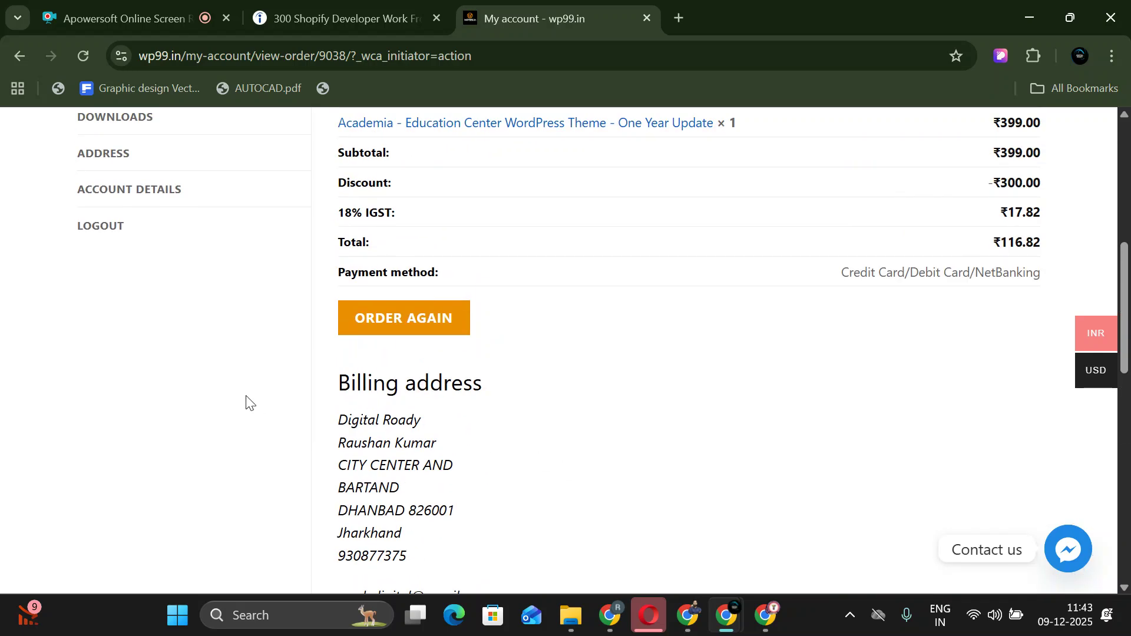
scroll(198, 307, up, 3)
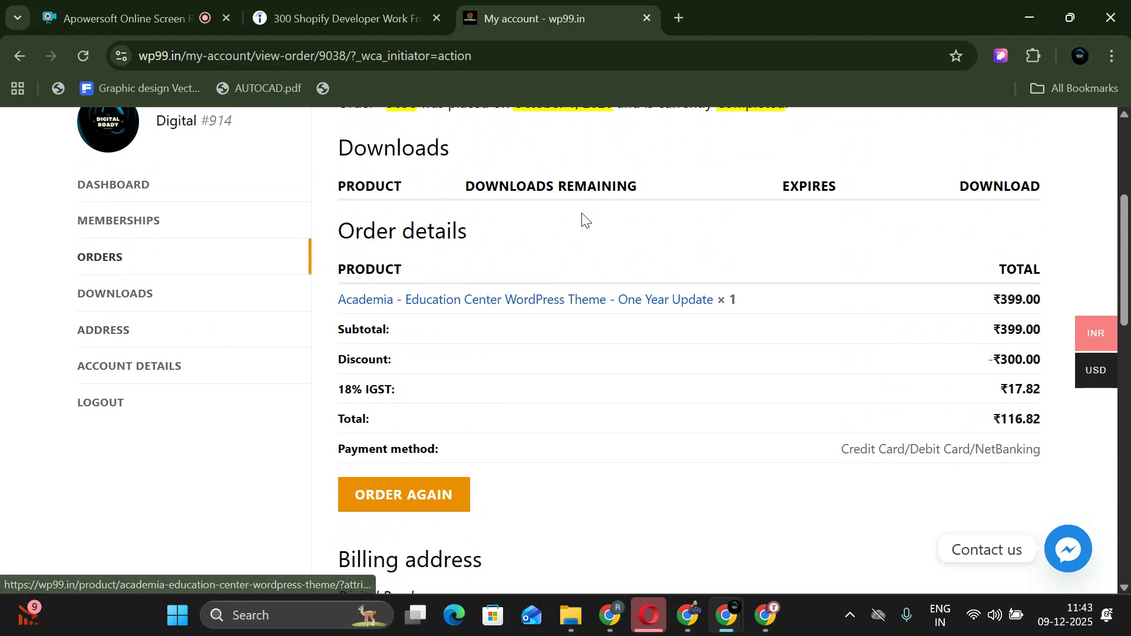
scroll(789, 230, up, 2)
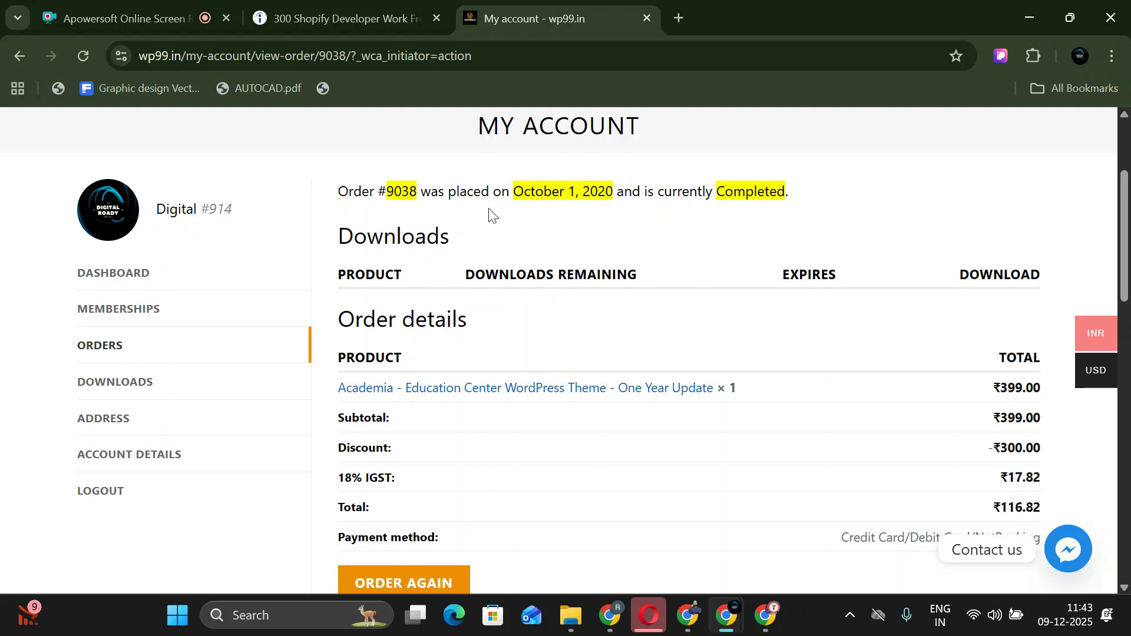
scroll(715, 229, up, 3)
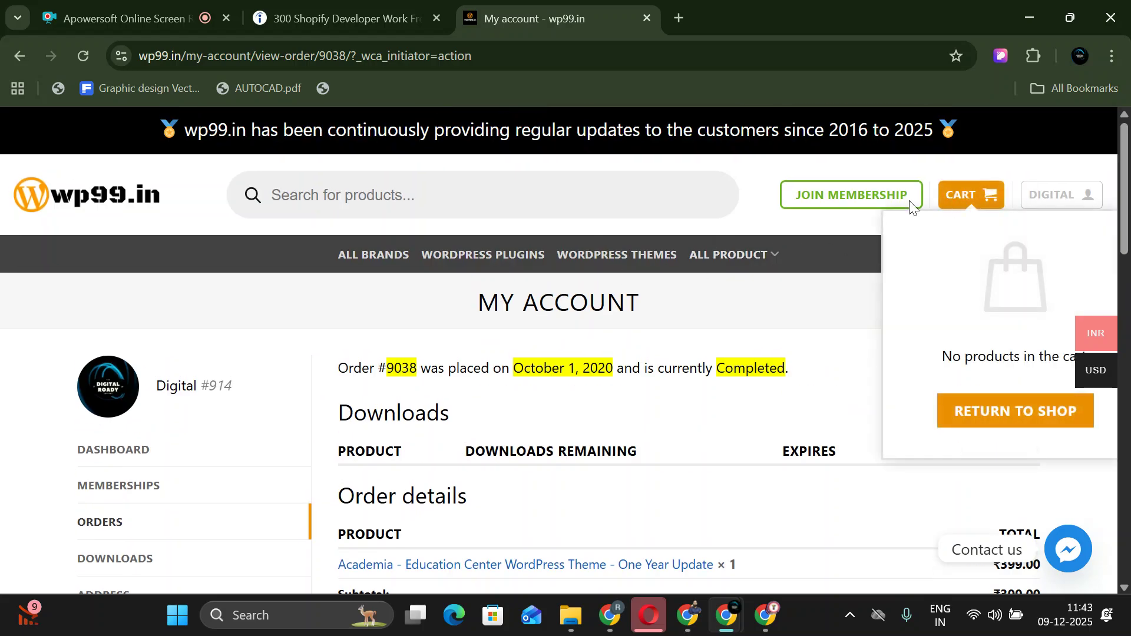
Switch to another Chrome profile from the list of other profiles.
click(1081, 56)
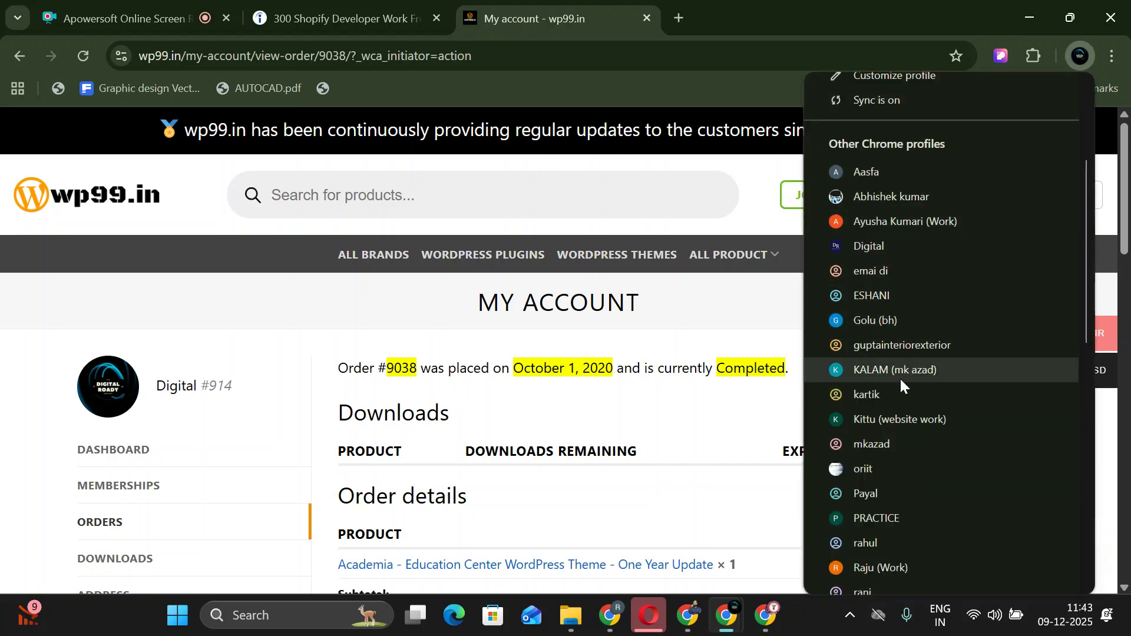
scroll(899, 377, down, 3)
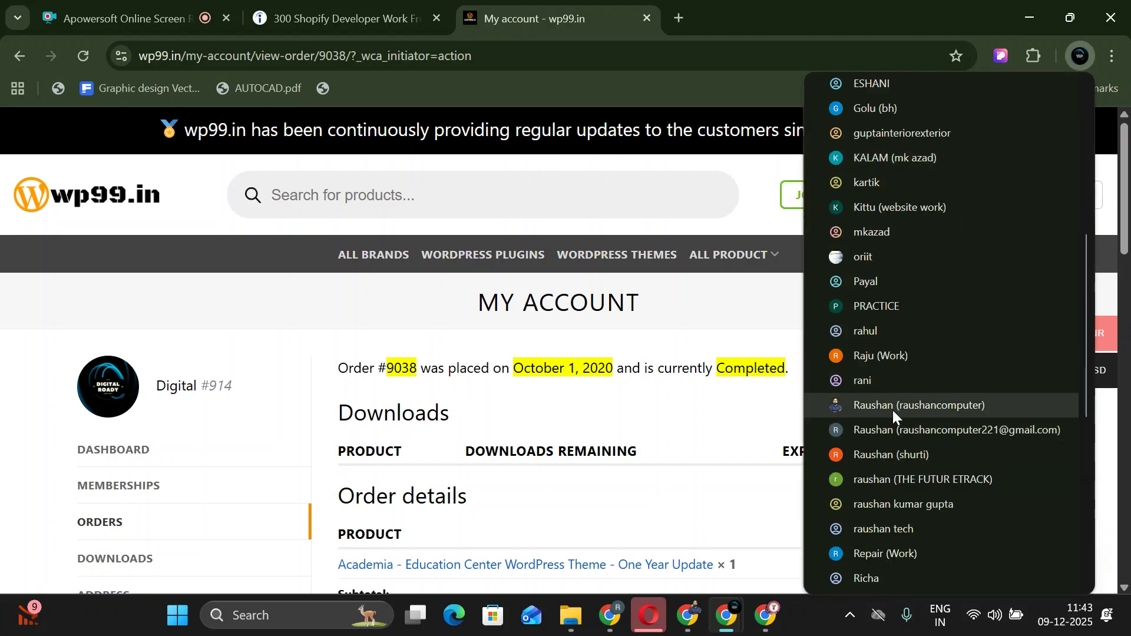
click(893, 408)
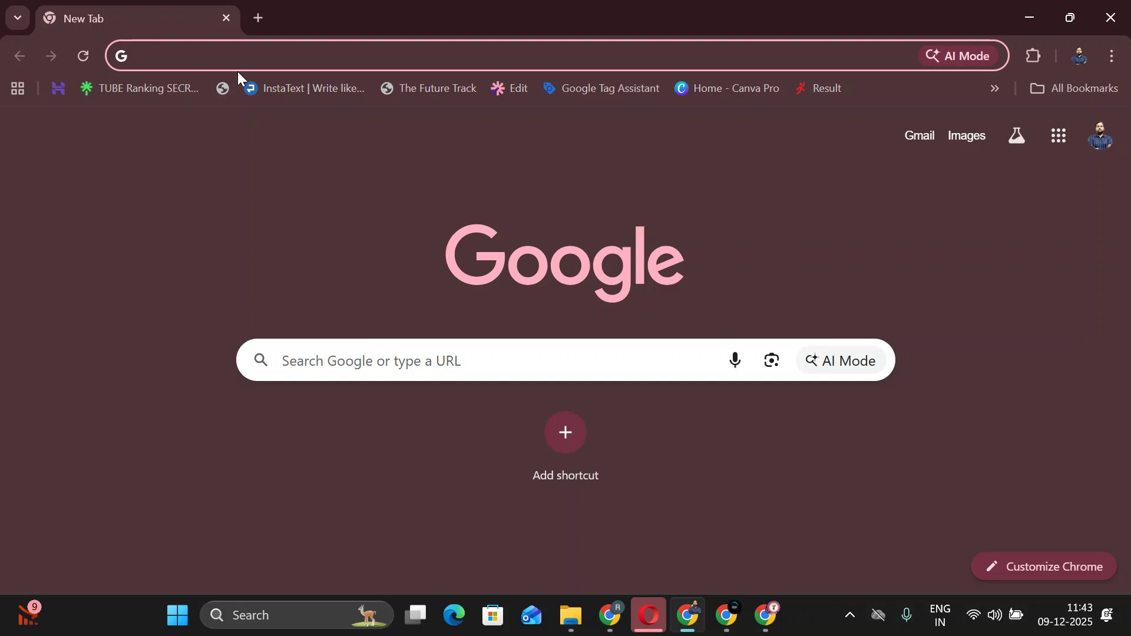
Search Google for "wp99", open the wp99.in site from the results and go to its login and registration page.
text(wp99)
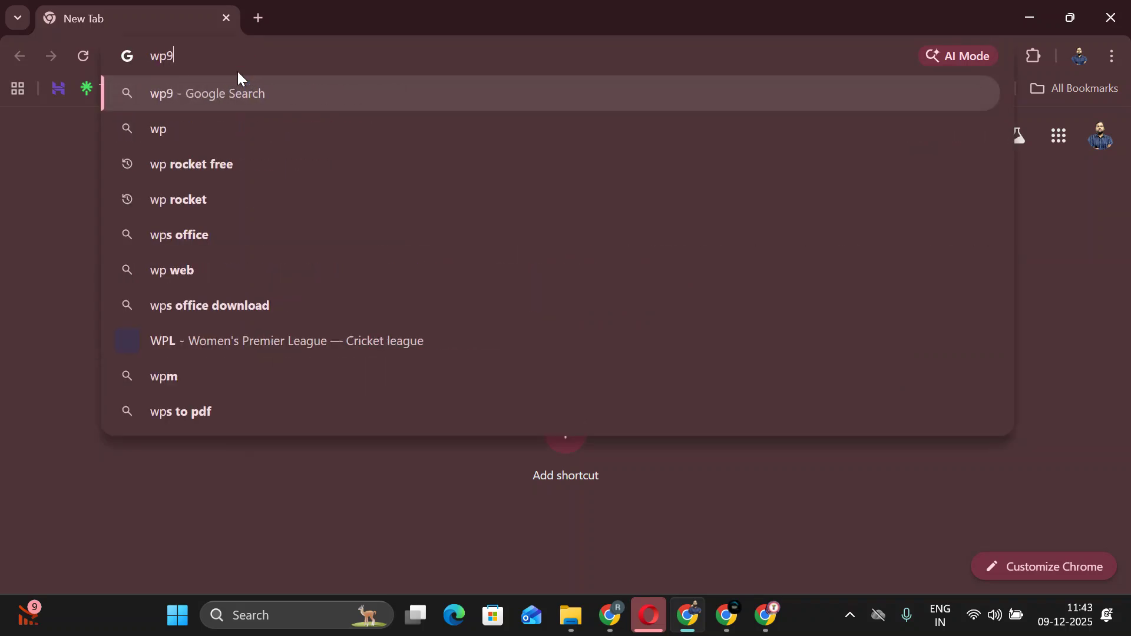
key(Return)
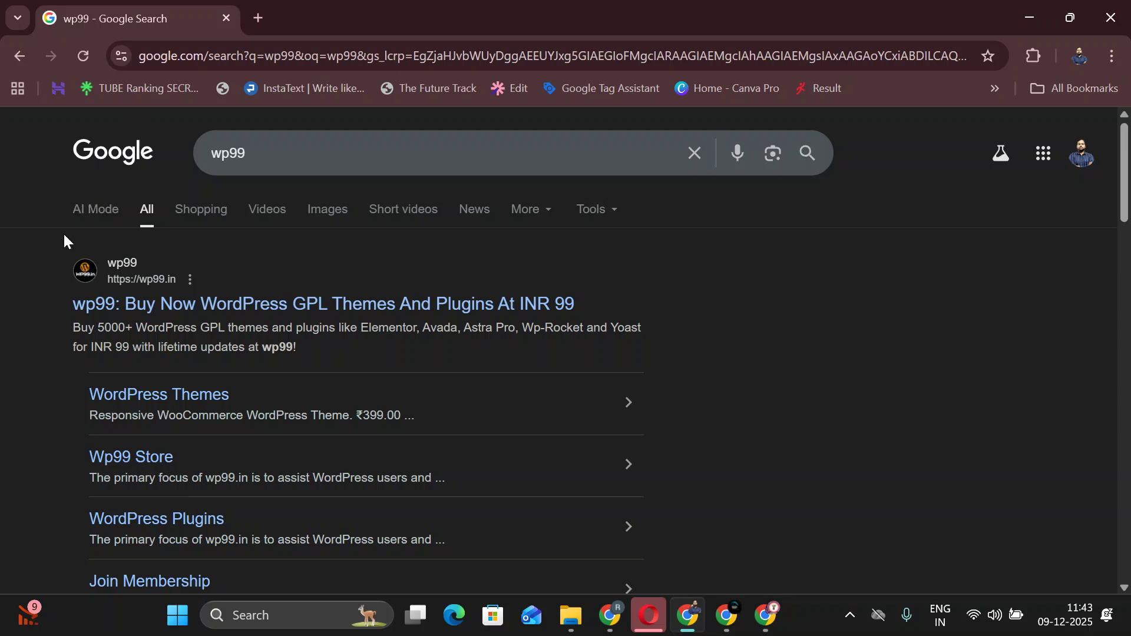
click(149, 303)
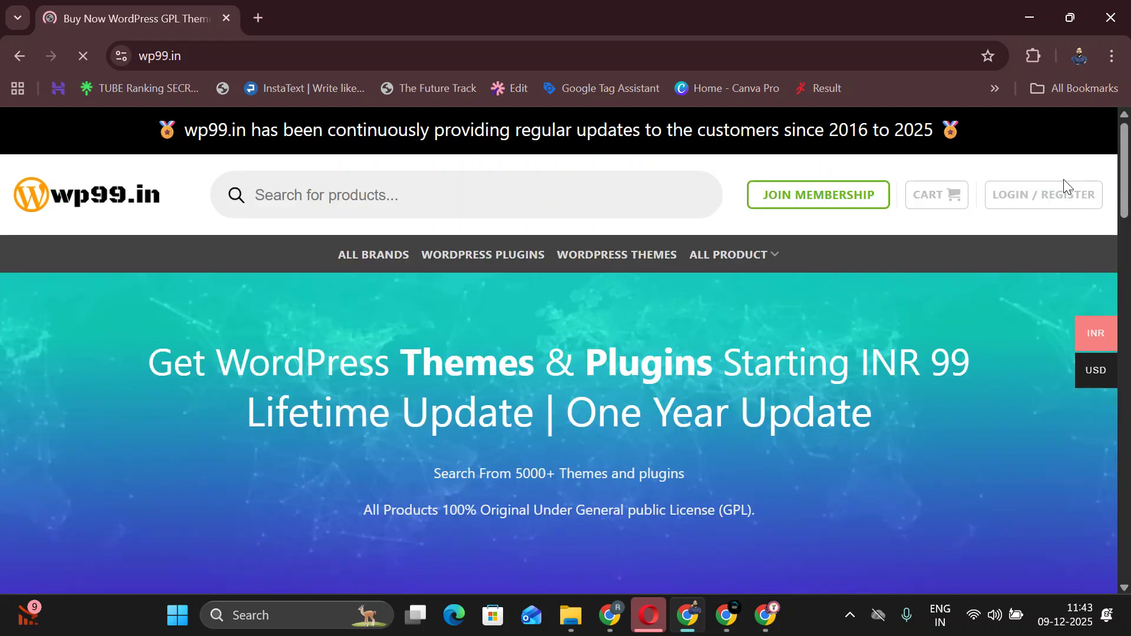
click(1028, 201)
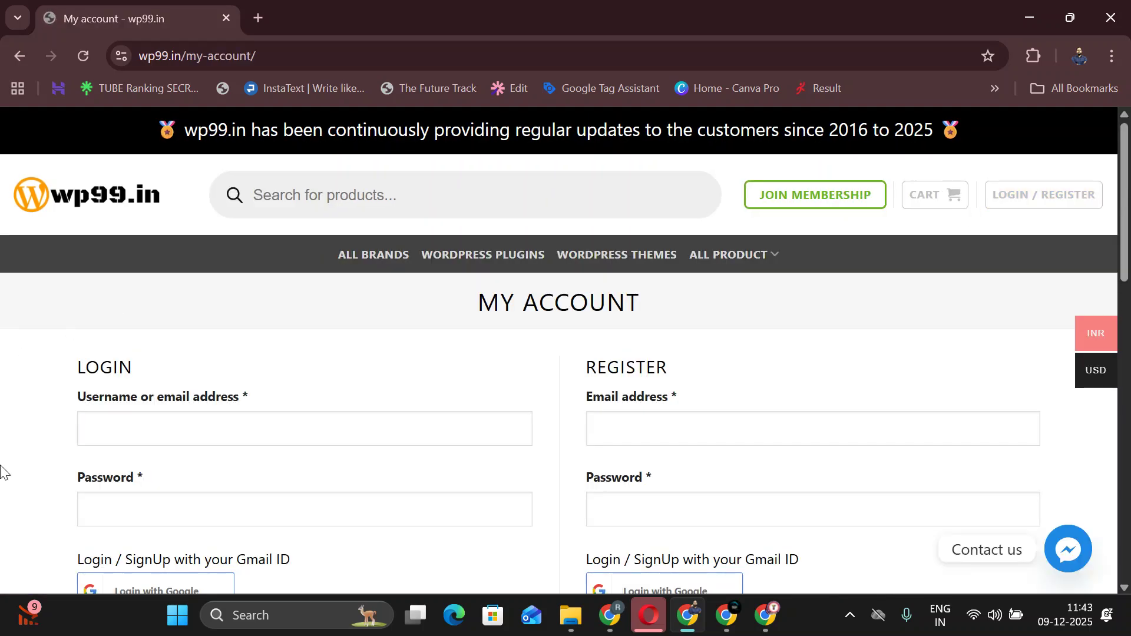
Go back to the wp99.in home page, log in with the profile's Google account and approve the sign-in.
click(10, 55)
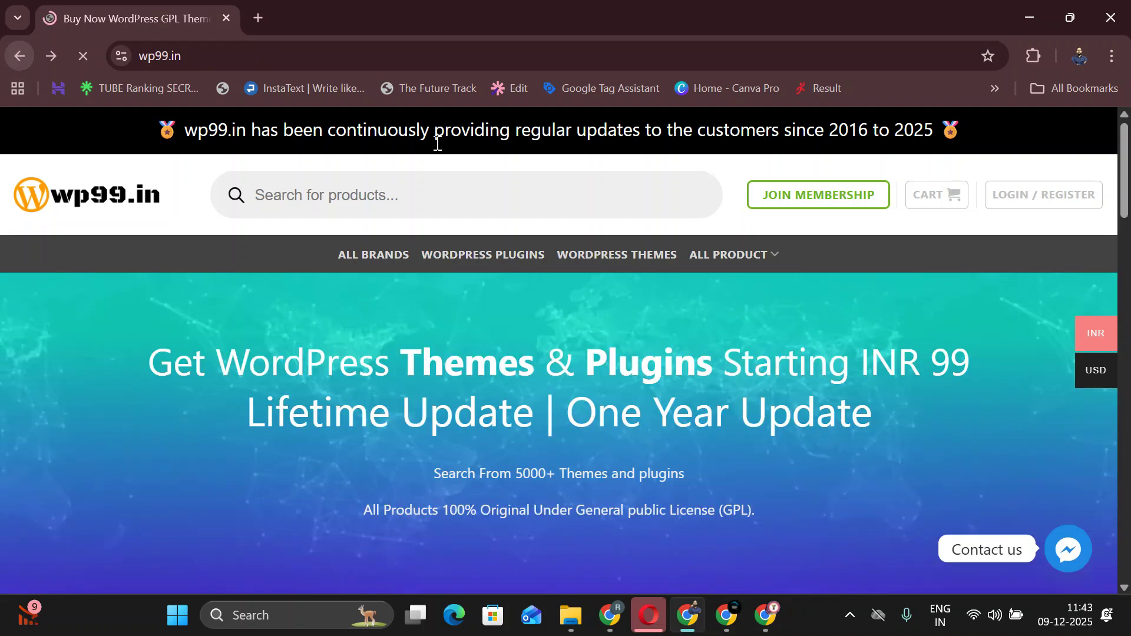
click(995, 197)
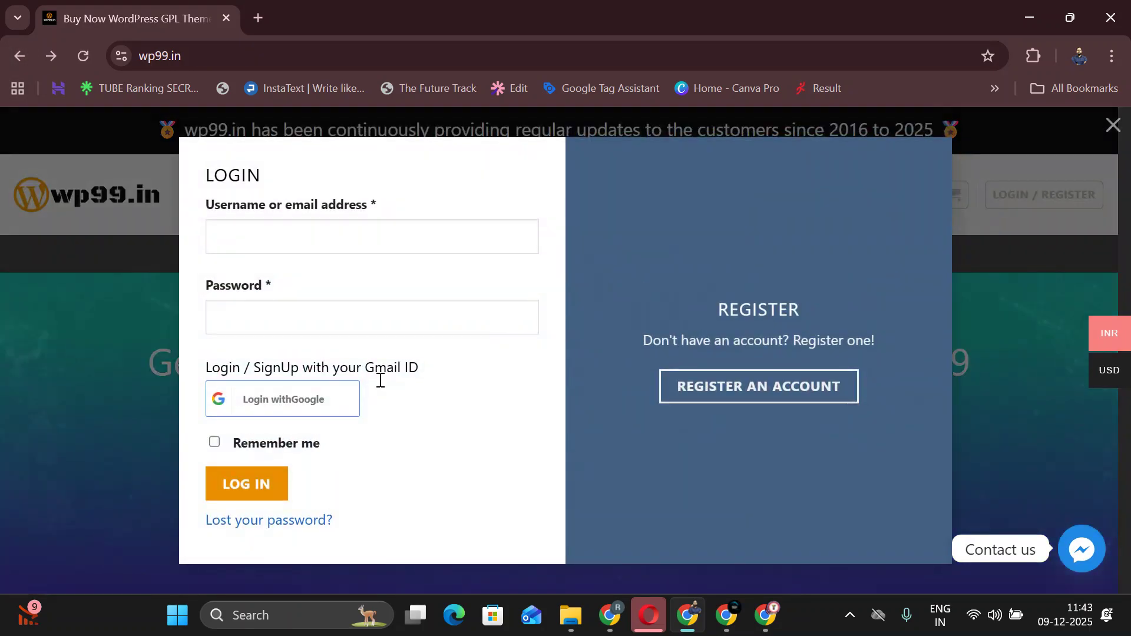
click(265, 390)
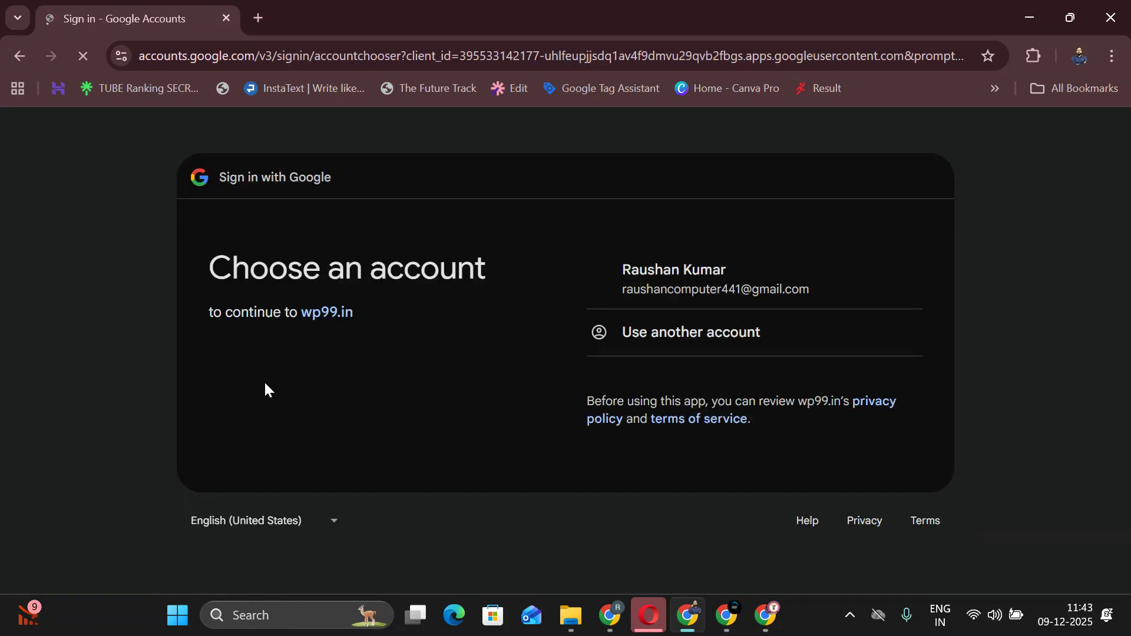
click(725, 290)
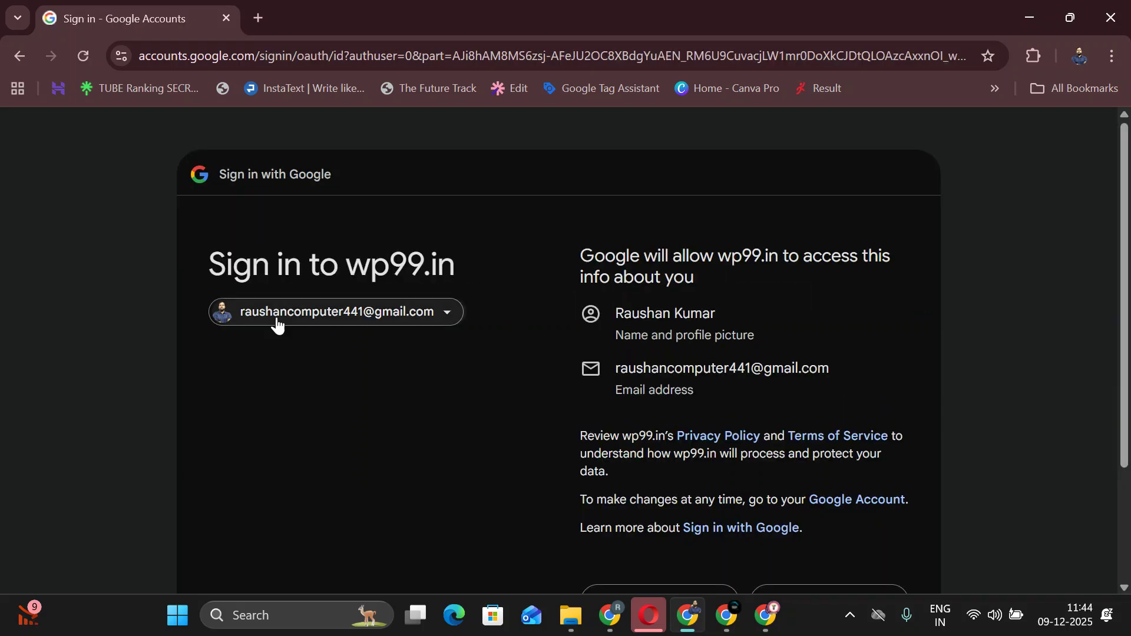
scroll(740, 417, down, 3)
click(815, 461)
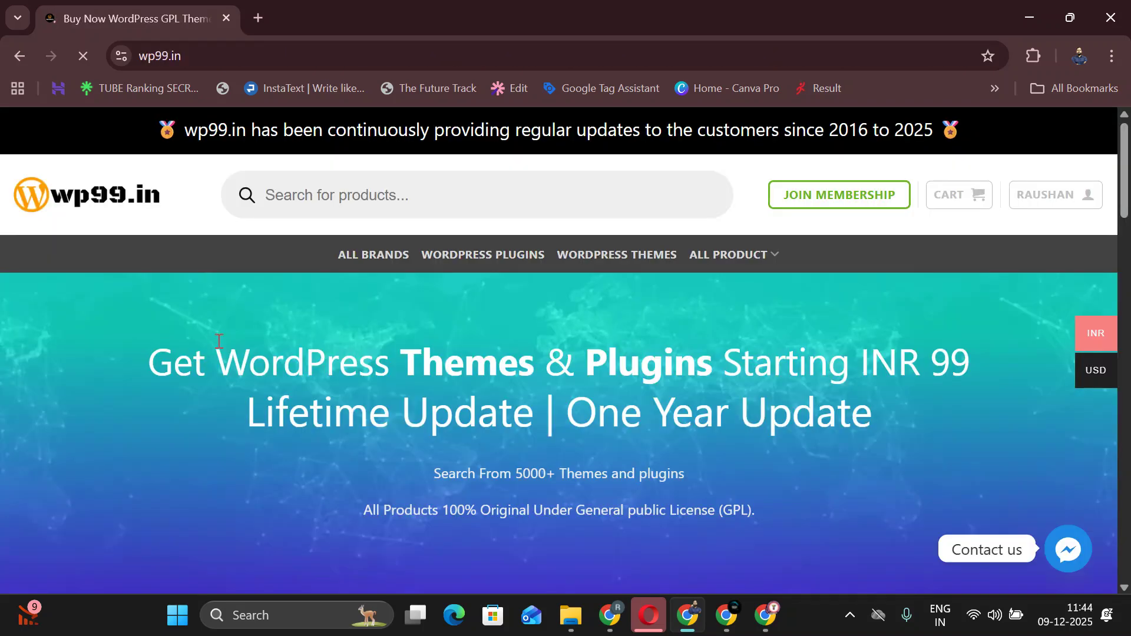
Open the logged-in account's Orders section from the home page and check it for purchases.
scroll(282, 383, down, 2)
scroll(345, 415, down, 5)
scroll(345, 416, up, 8)
mouse_move(1018, 215)
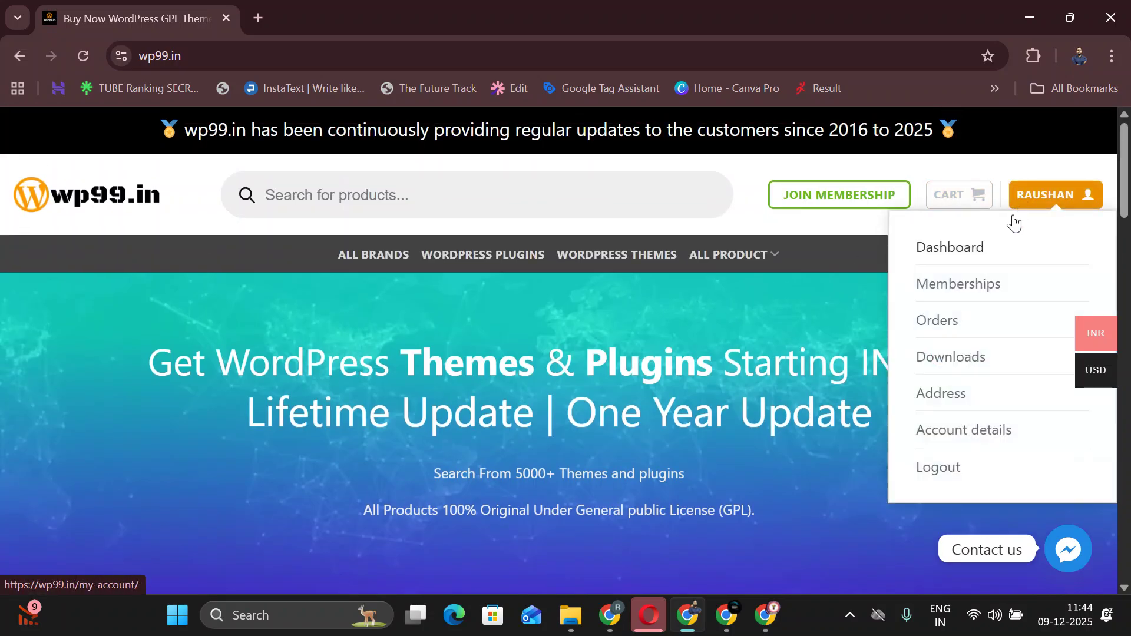
click(922, 323)
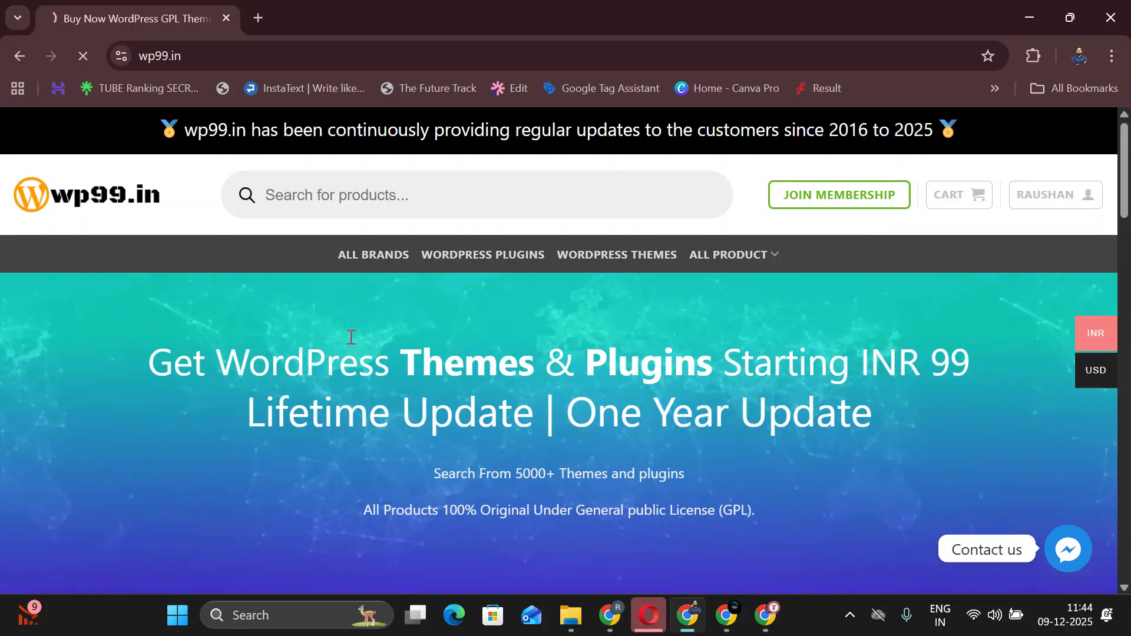
scroll(351, 337, down, 3)
scroll(349, 337, down, 3)
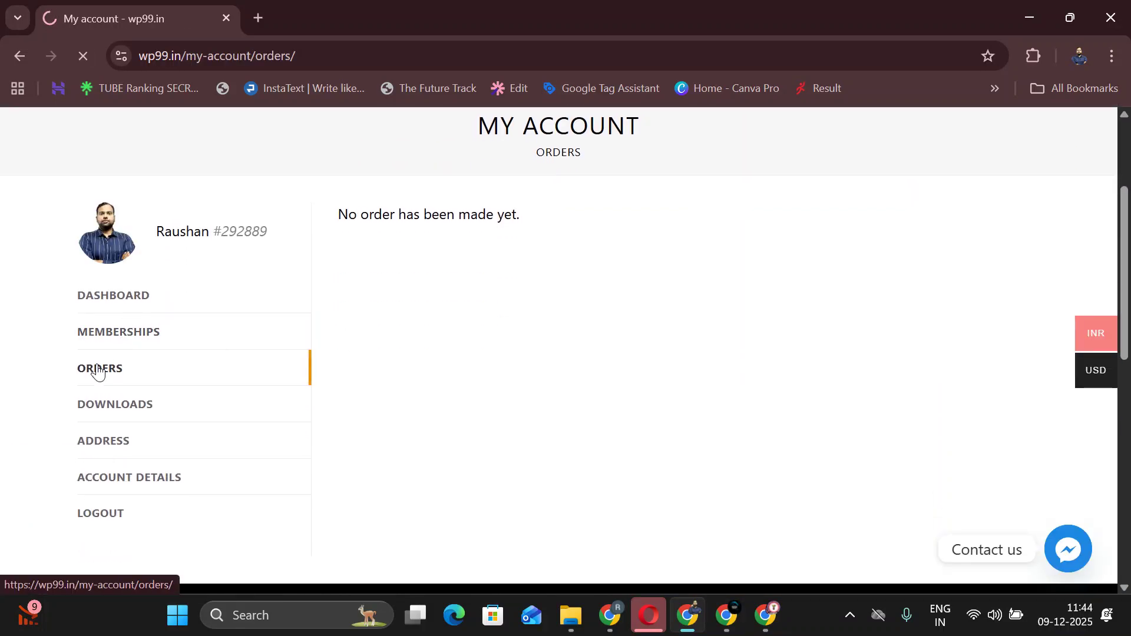
scroll(354, 415, up, 2)
scroll(273, 409, down, 1)
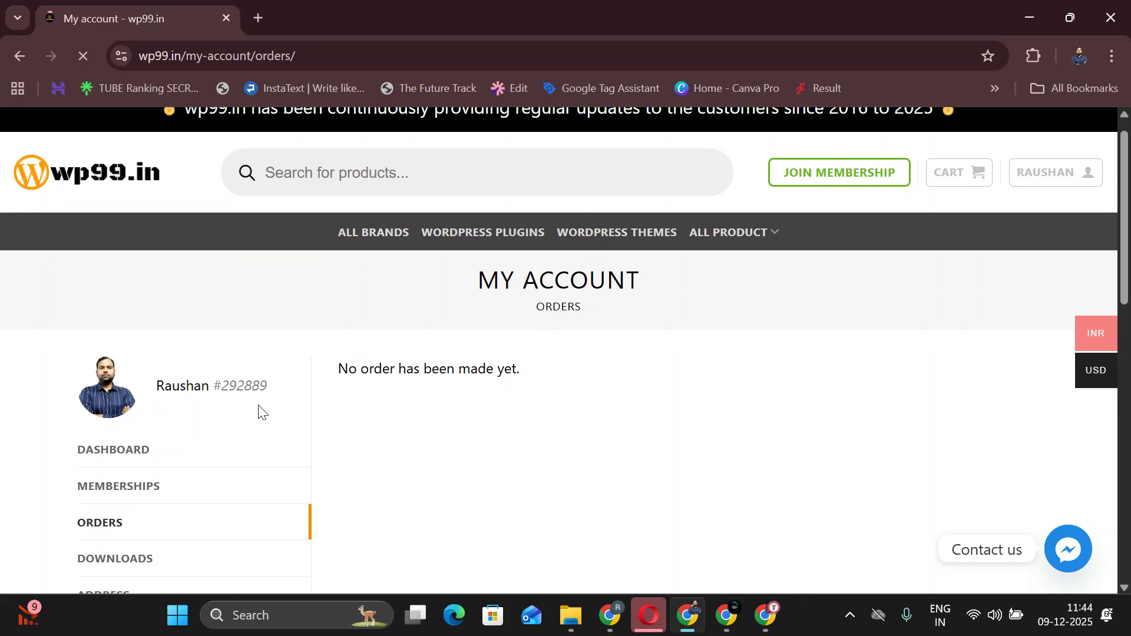
Check the account's Downloads section and return to the account Dashboard.
click(108, 496)
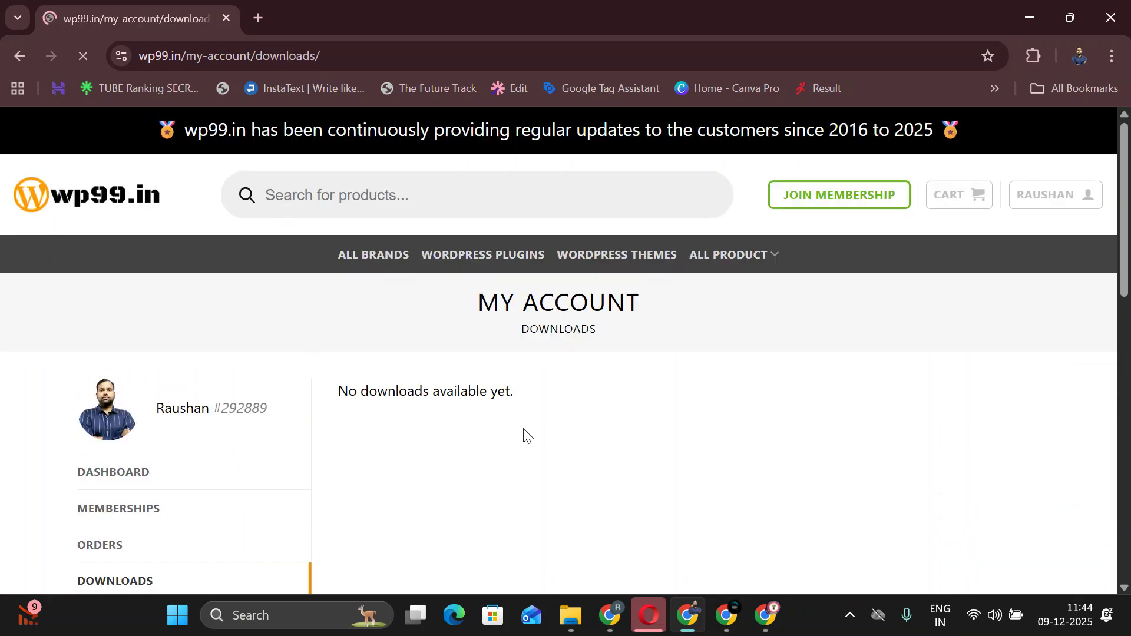
scroll(535, 419, down, 2)
click(125, 297)
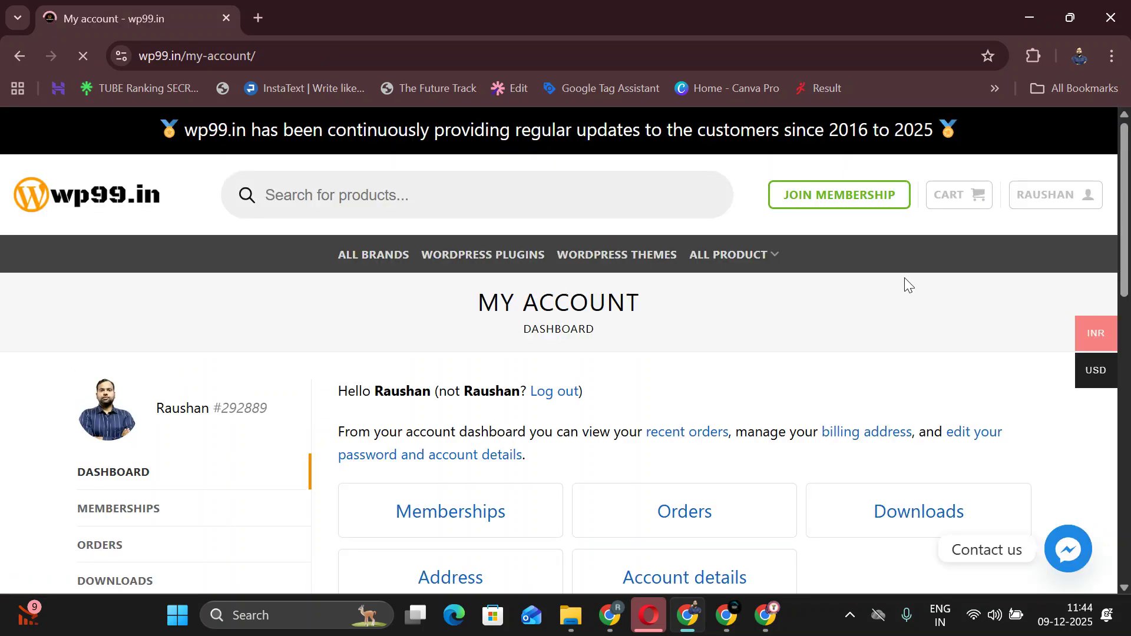
Open Downloads from the Dashboard tiles and look over the page for purchased themes.
scroll(919, 353, down, 3)
click(947, 353)
scroll(604, 374, down, 5)
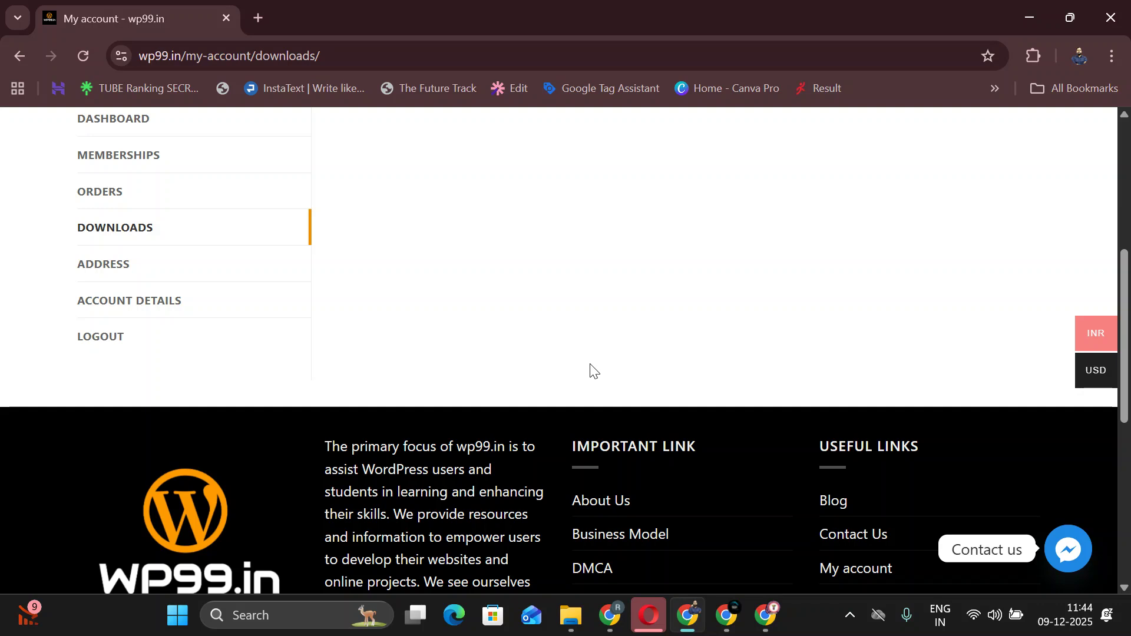
click(98, 243)
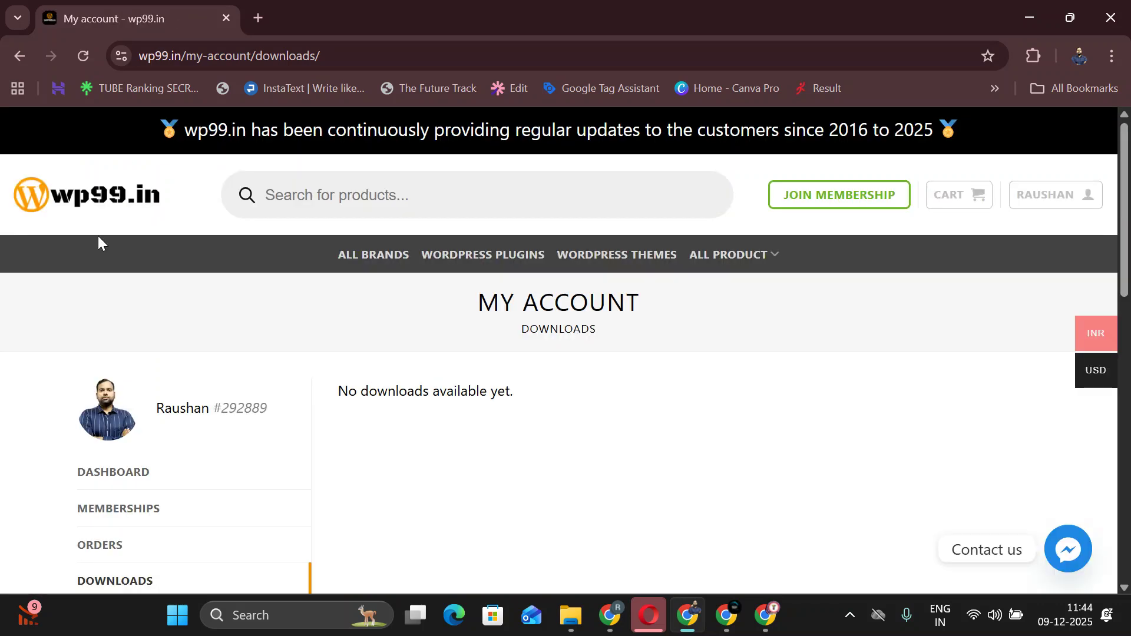
scroll(656, 394, down, 2)
scroll(682, 404, up, 2)
scroll(335, 424, down, 3)
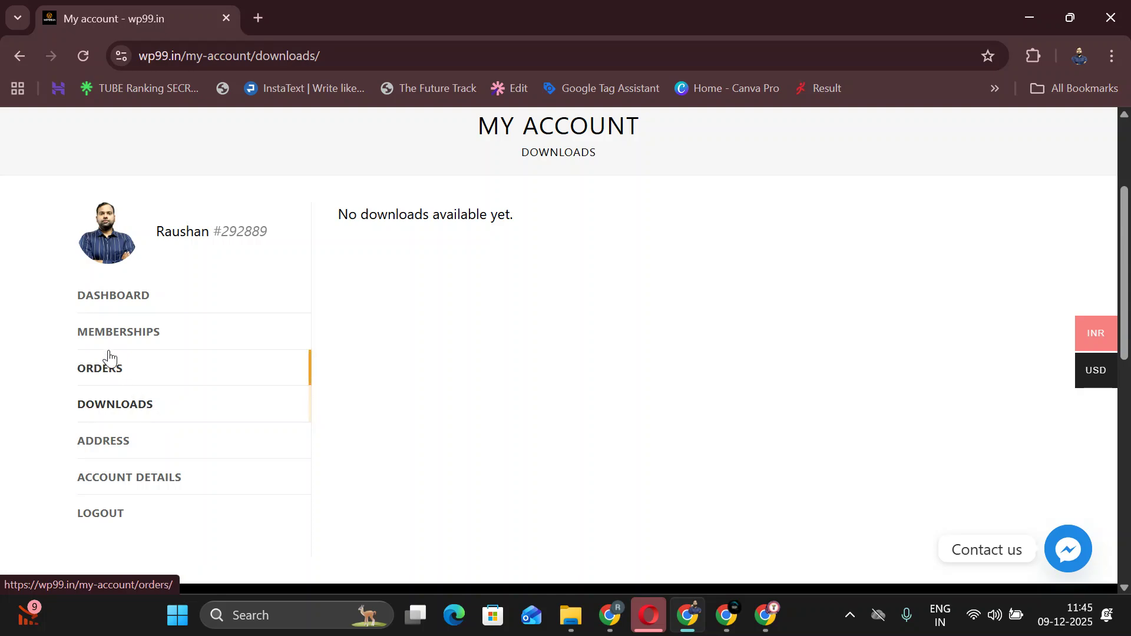
Return to the Dashboard and open Account details to view the profile fields.
click(114, 313)
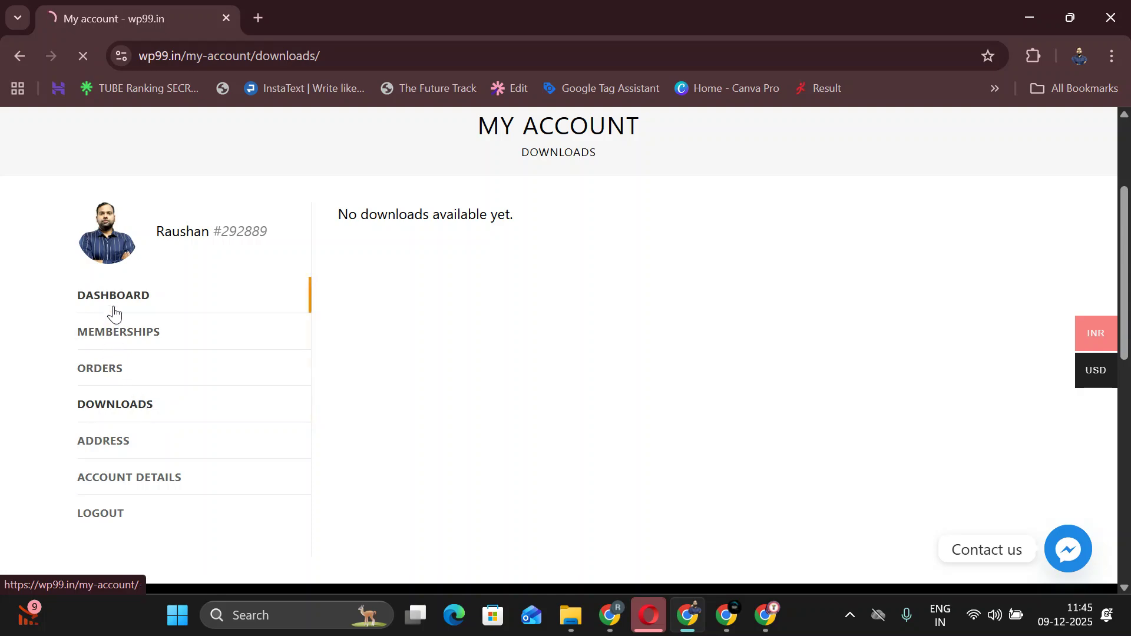
scroll(462, 393, down, 3)
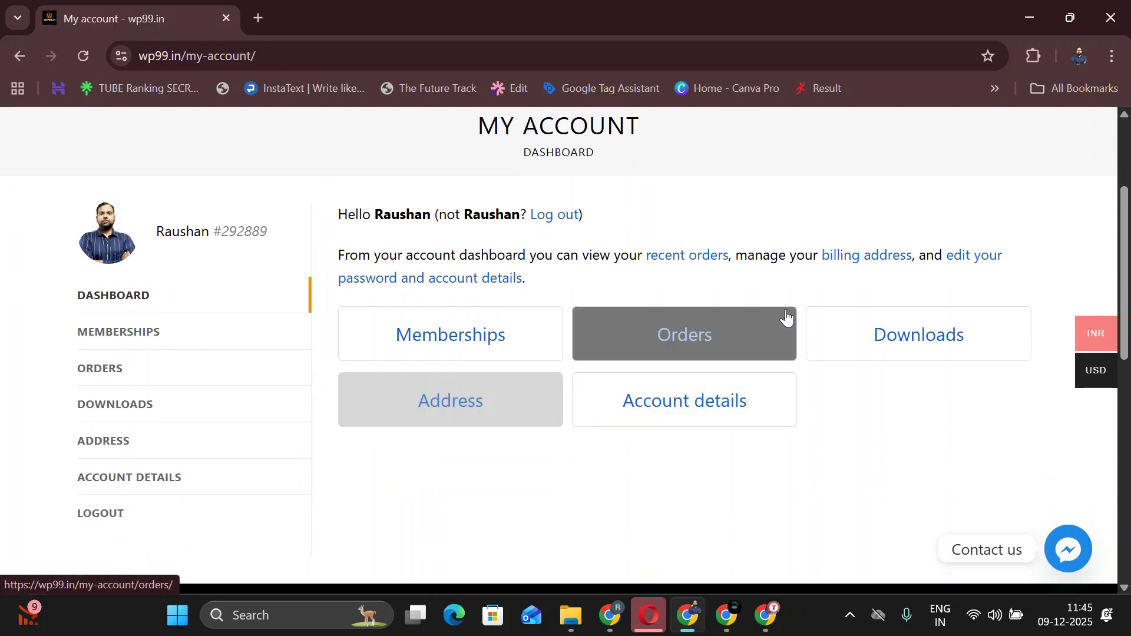
scroll(530, 341, down, 4)
scroll(121, 295, up, 3)
click(123, 388)
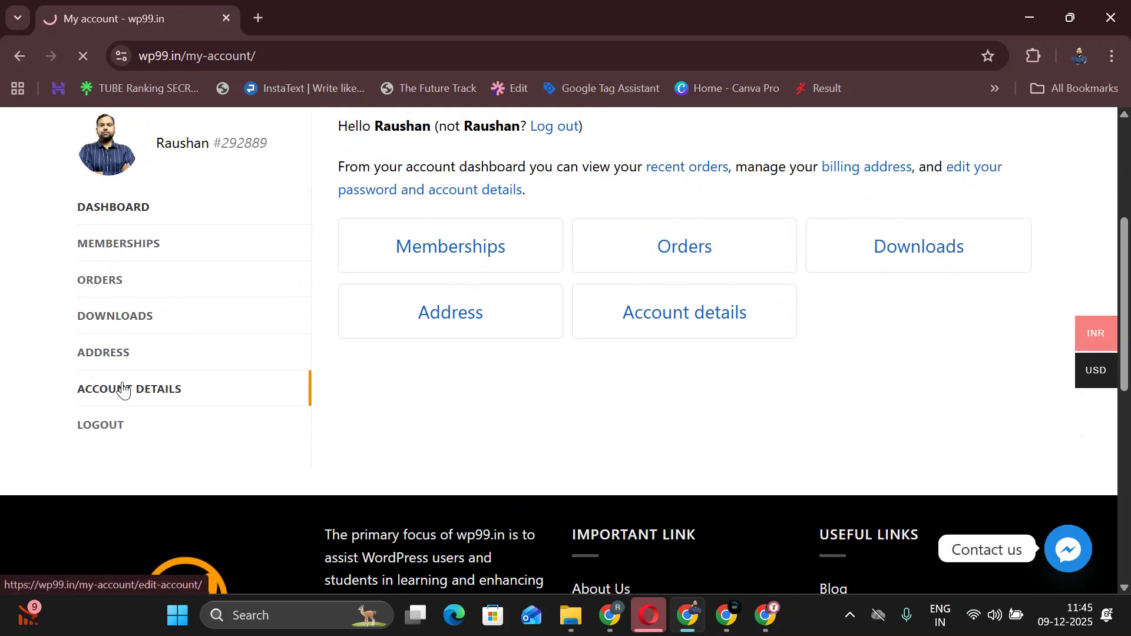
scroll(553, 383, down, 4)
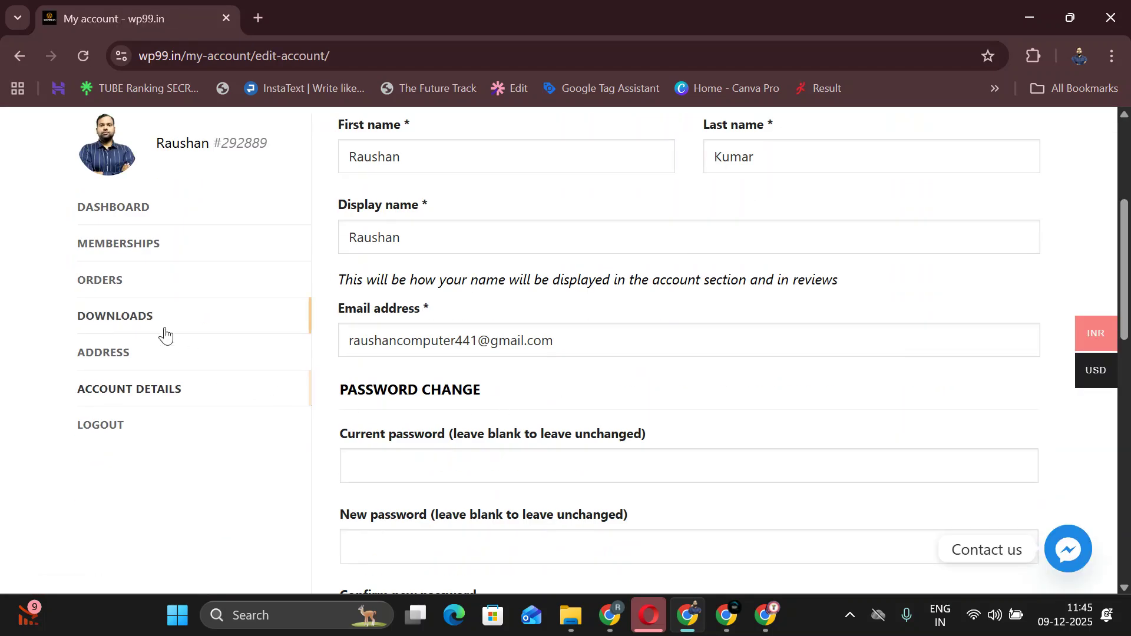
Check Downloads and Orders again from the Account details page.
click(141, 319)
scroll(538, 331, down, 3)
click(152, 380)
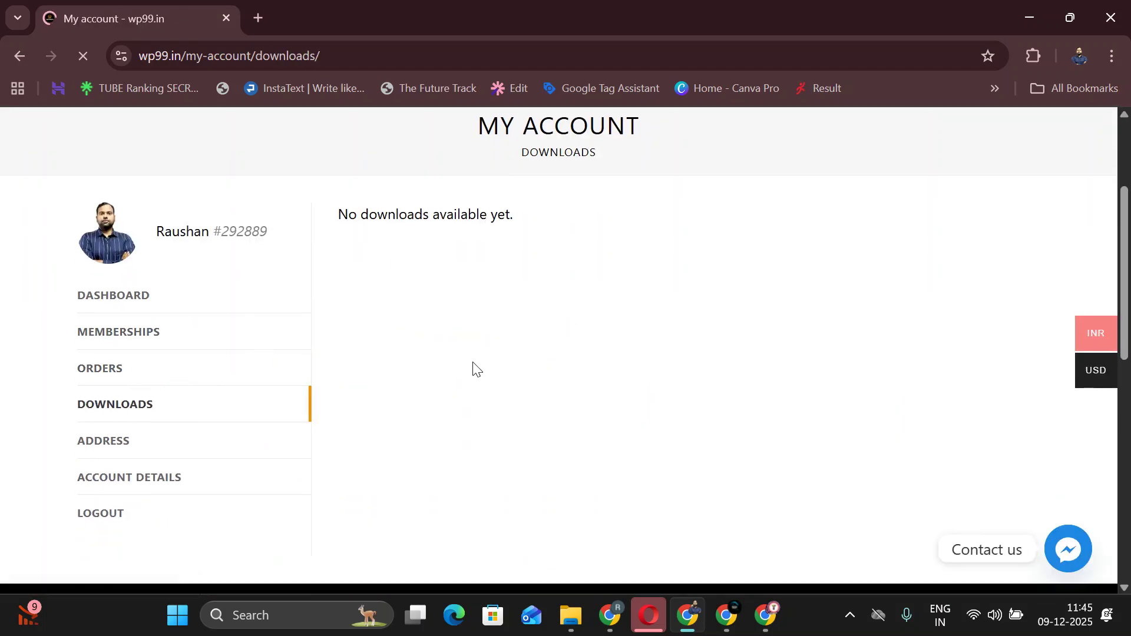
scroll(377, 374, down, 5)
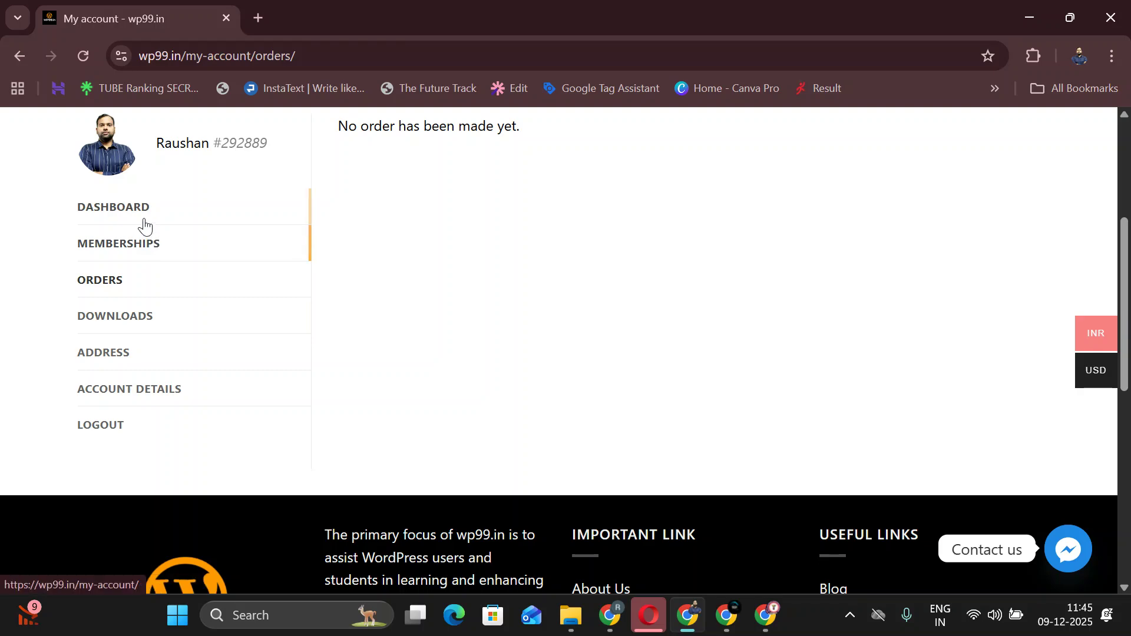
Go back to the Dashboard and open Orders from its tiles to review the page.
scroll(606, 354, down, 6)
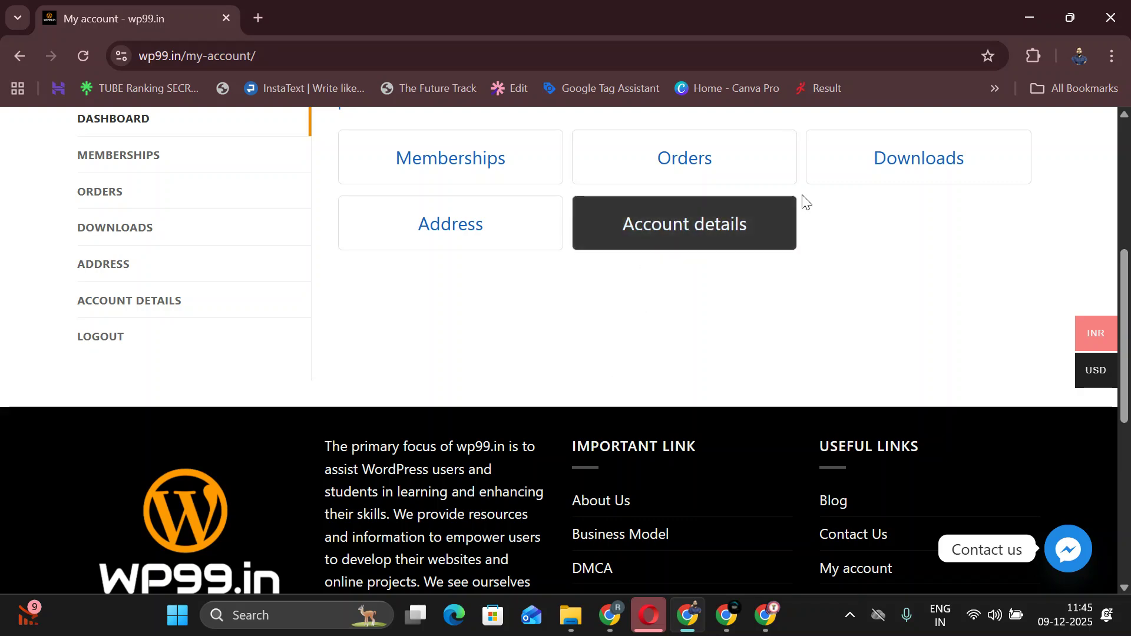
click(720, 177)
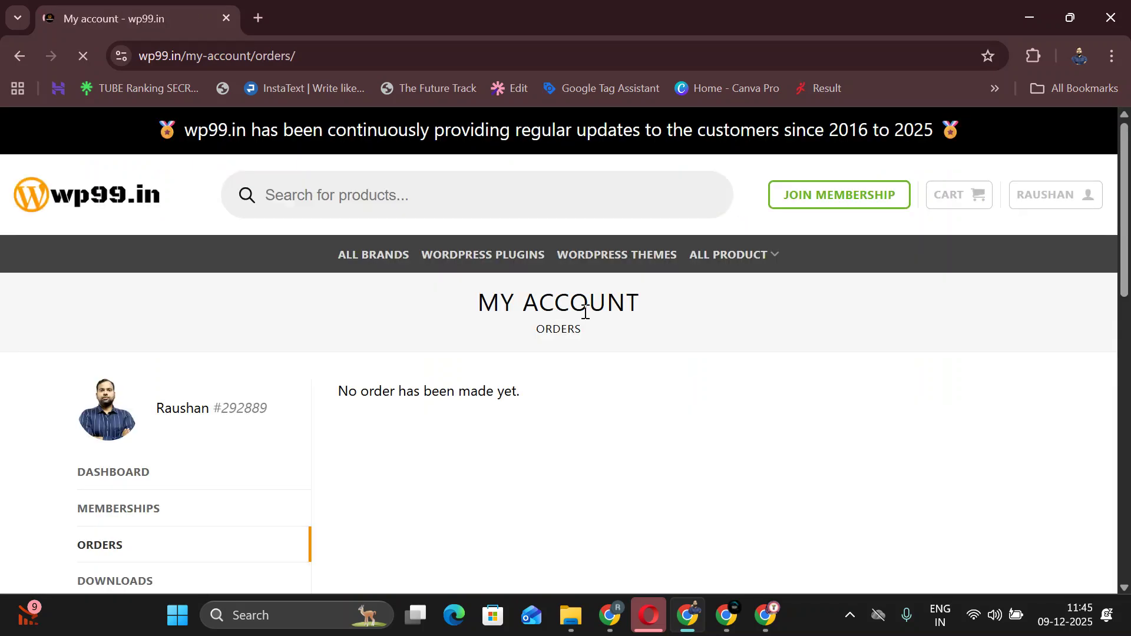
scroll(1047, 229, down, 3)
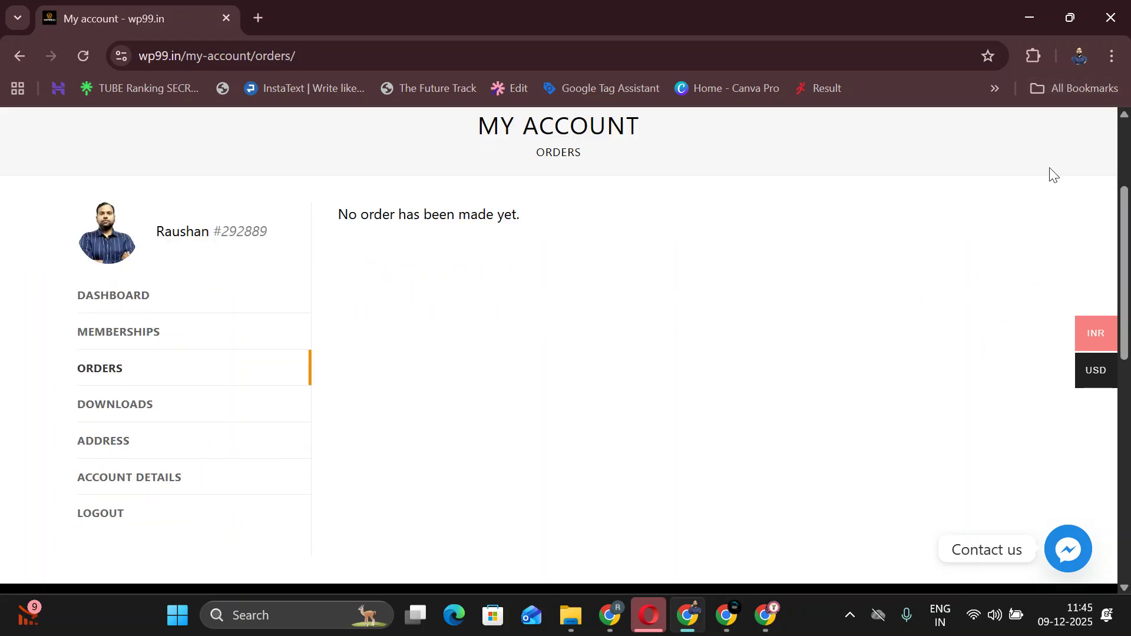
Look through the list of other Chrome profiles for another account to use, and close the list.
click(1083, 47)
scroll(956, 302, down, 5)
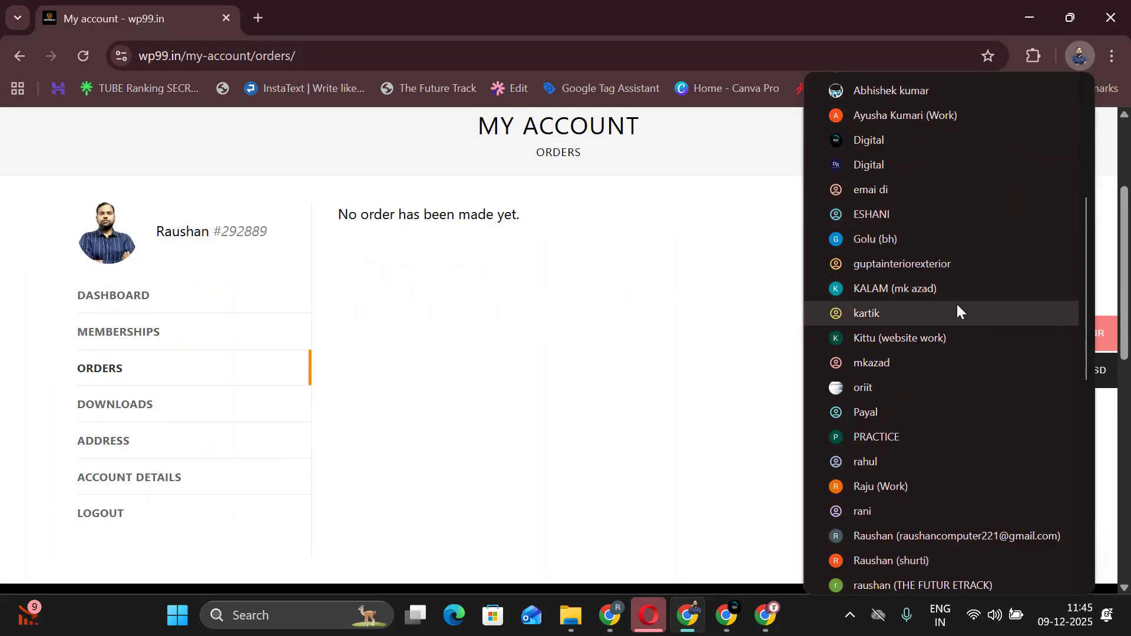
scroll(940, 271, down, 5)
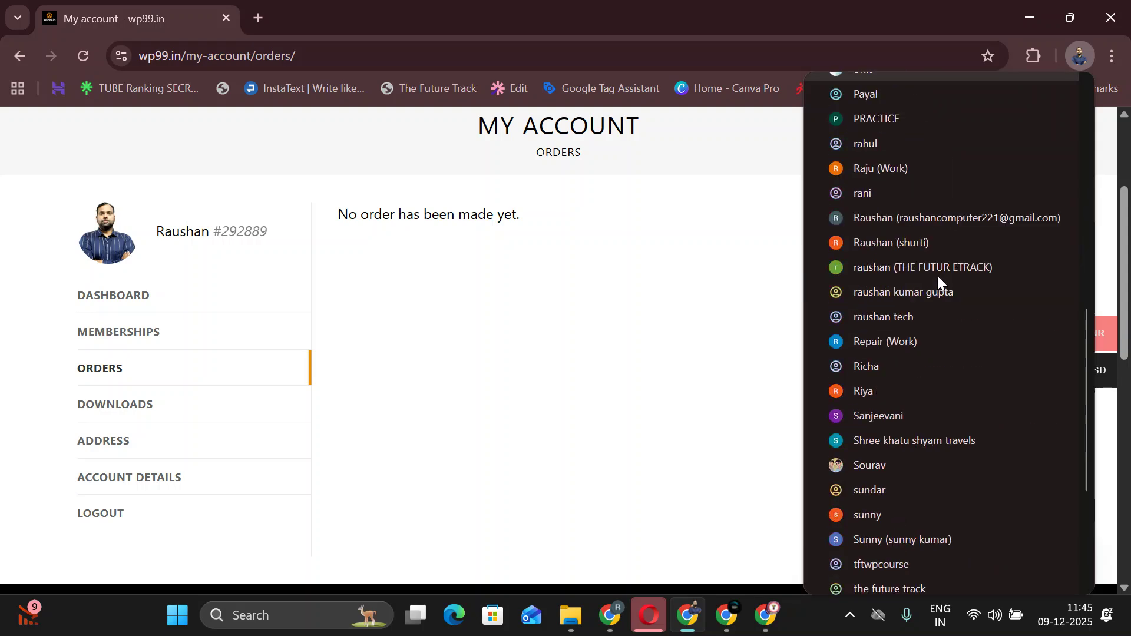
scroll(928, 317, down, 4)
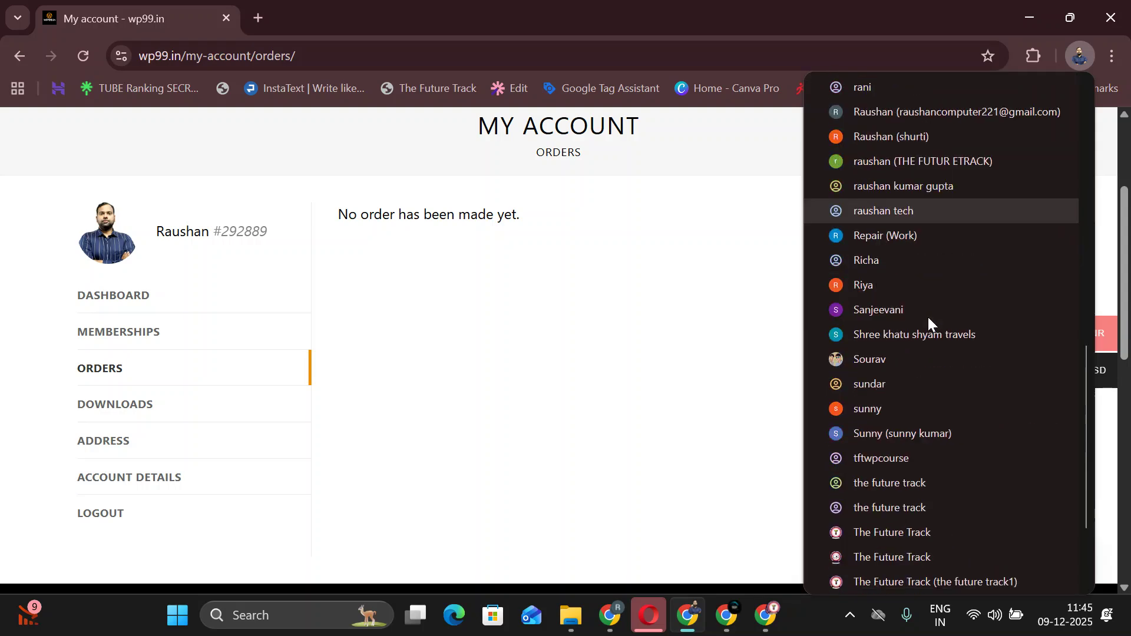
scroll(923, 318, down, 1)
scroll(917, 361, up, 3)
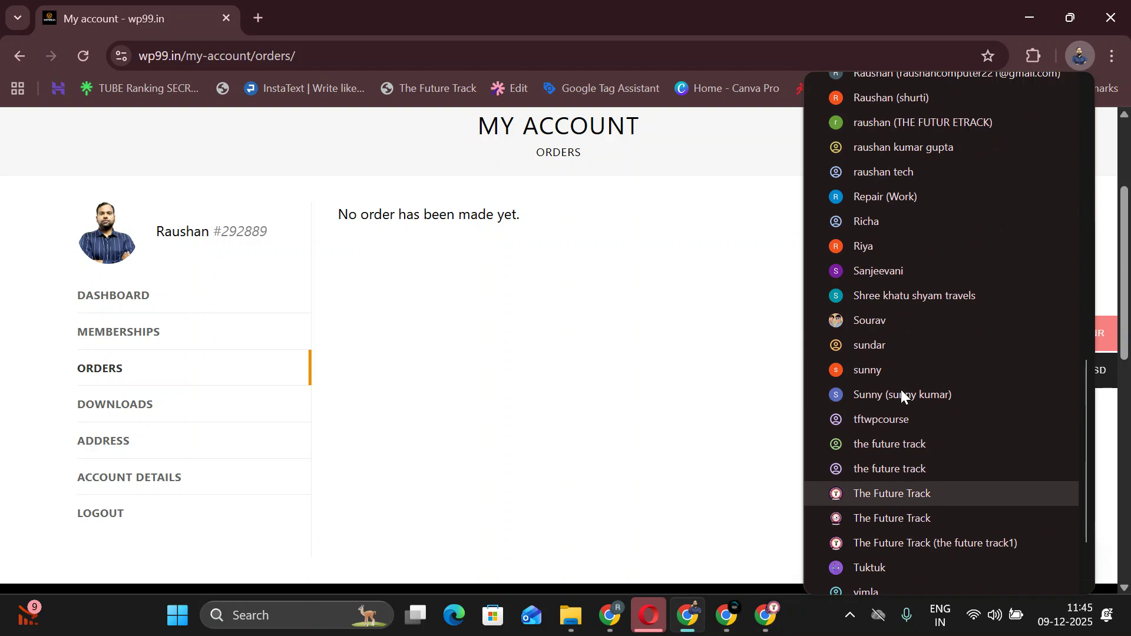
scroll(901, 394, up, 5)
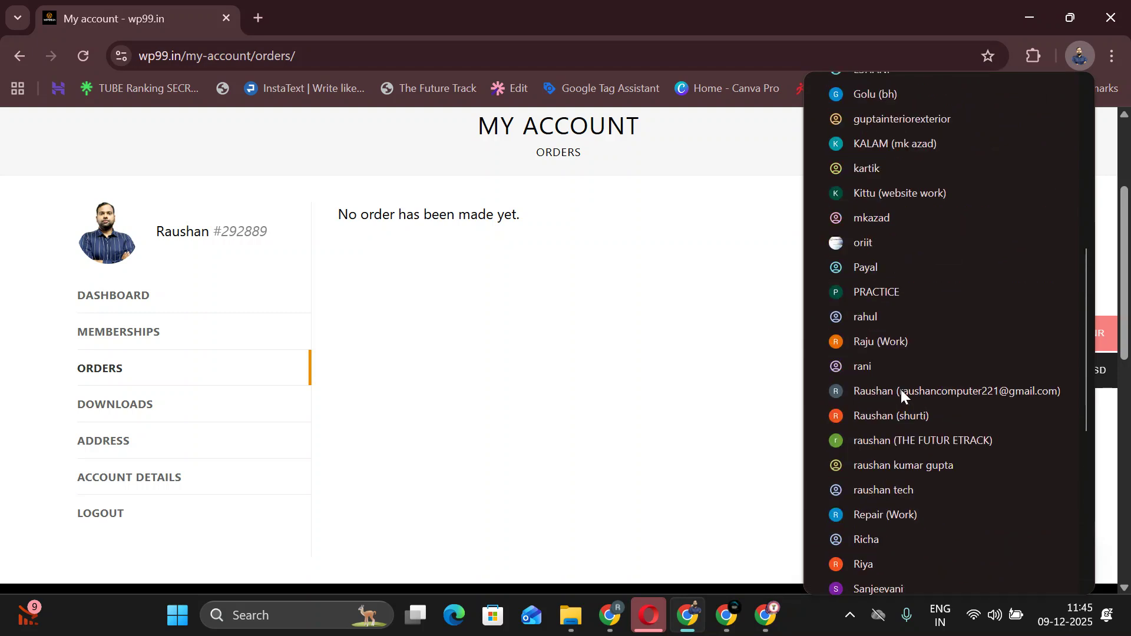
scroll(901, 391, down, 2)
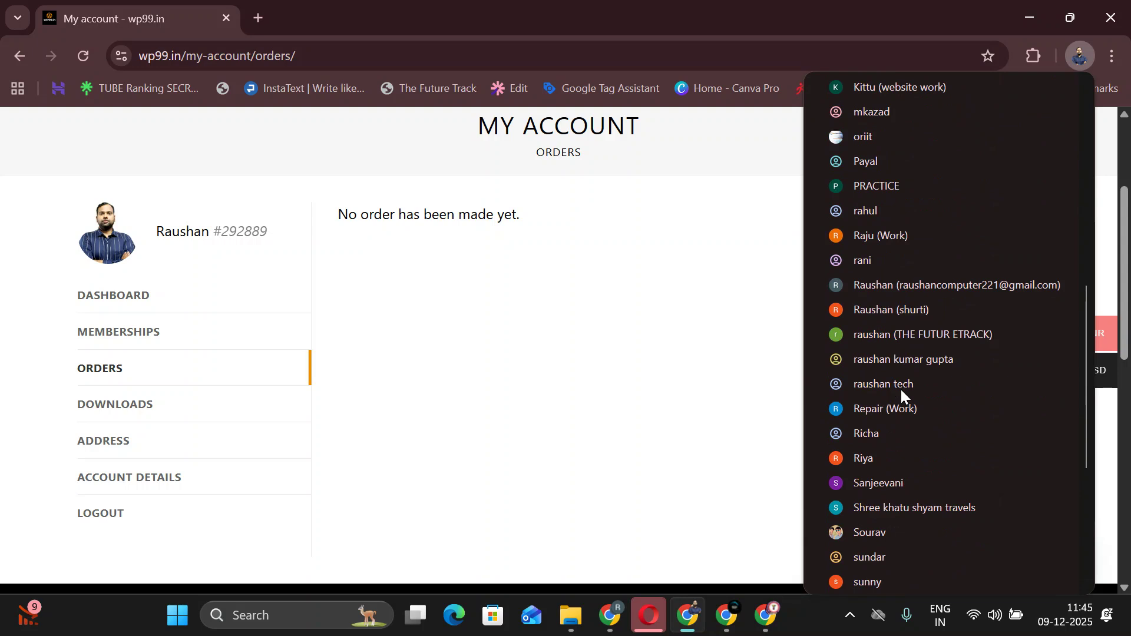
scroll(900, 390, down, 4)
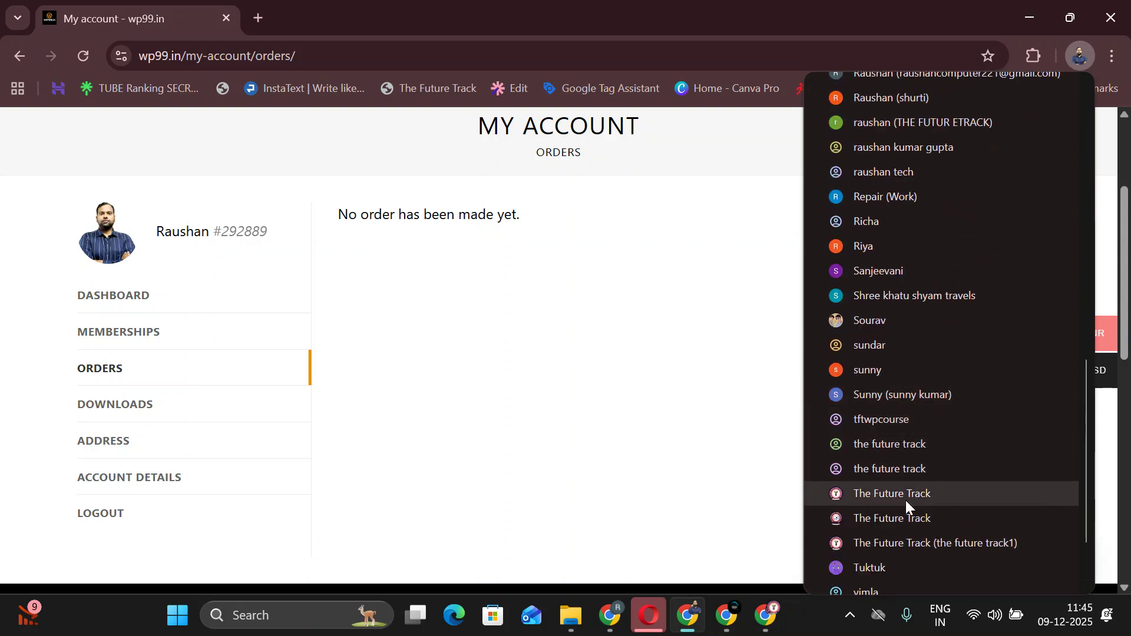
scroll(901, 533, down, 2)
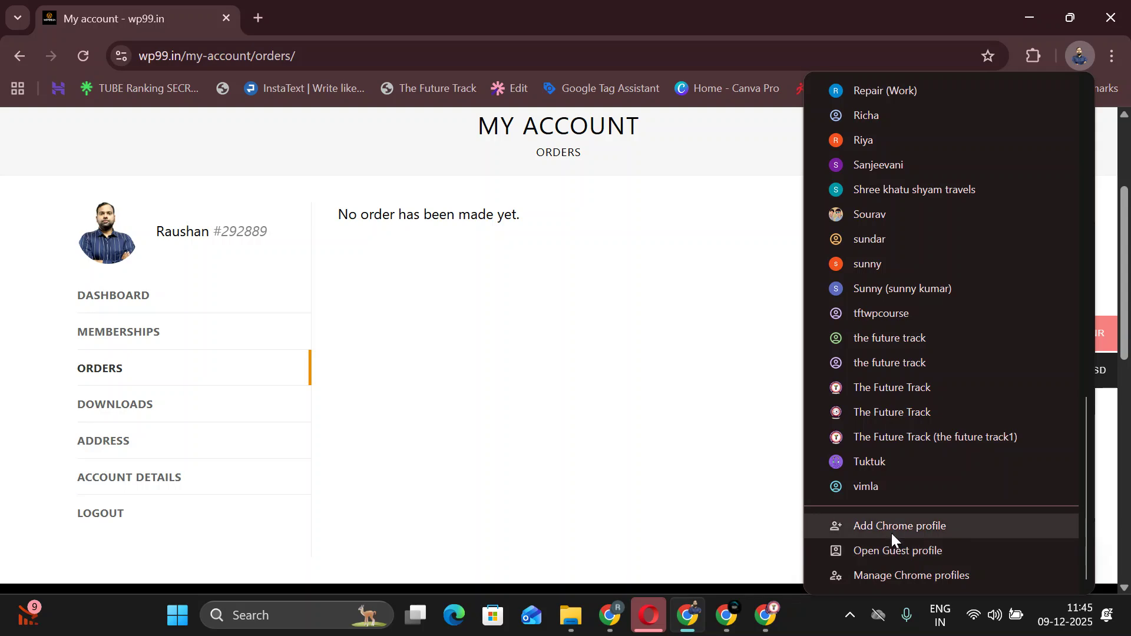
scroll(878, 495, up, 4)
scroll(873, 483, up, 6)
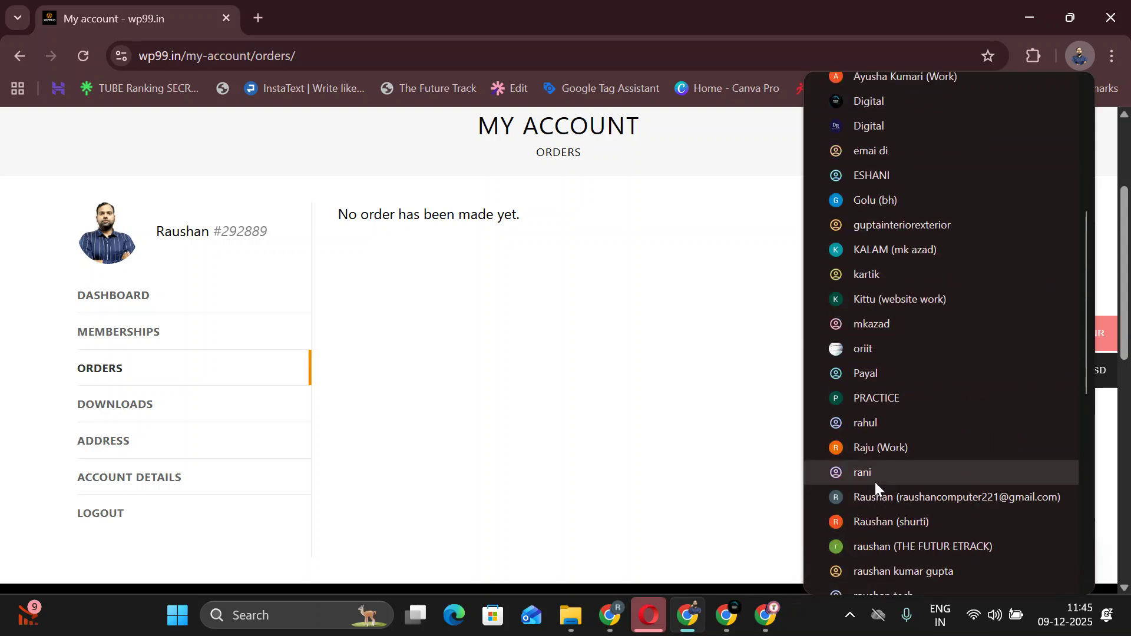
scroll(871, 477, up, 4)
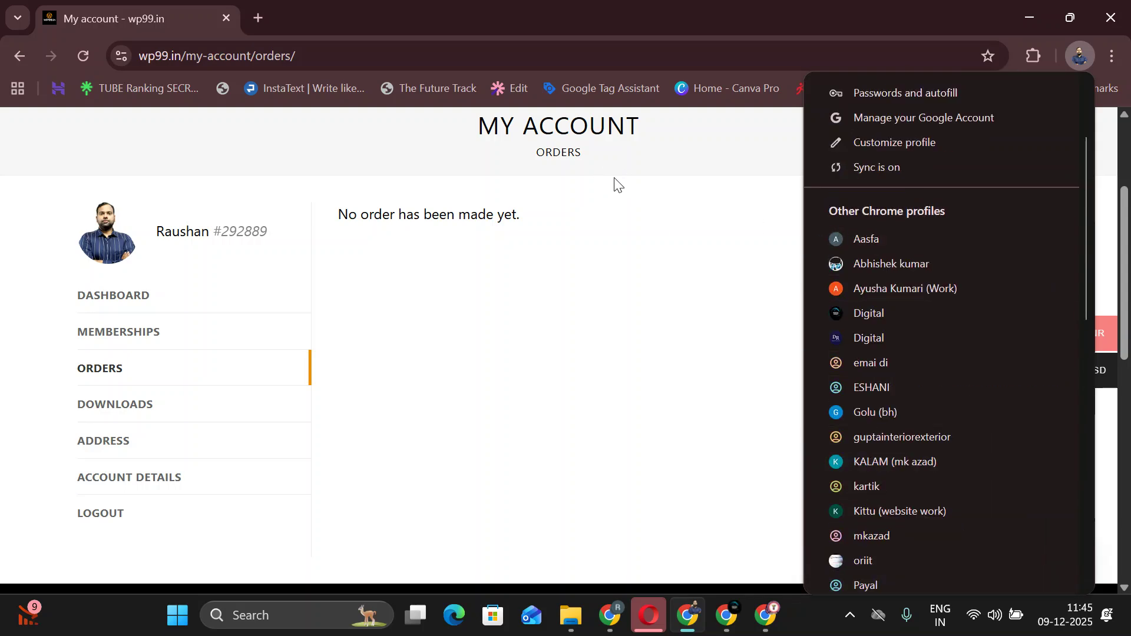
click(177, 151)
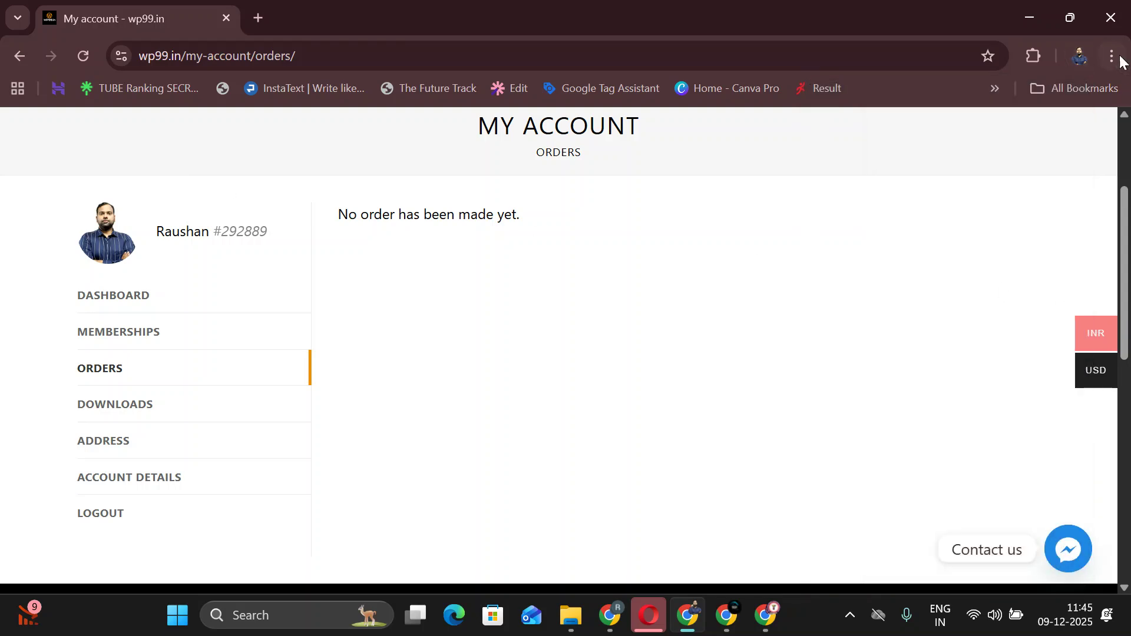
Browse the Chrome profile list again for another account, and return to the Orders page.
click(1078, 56)
scroll(920, 321, down, 4)
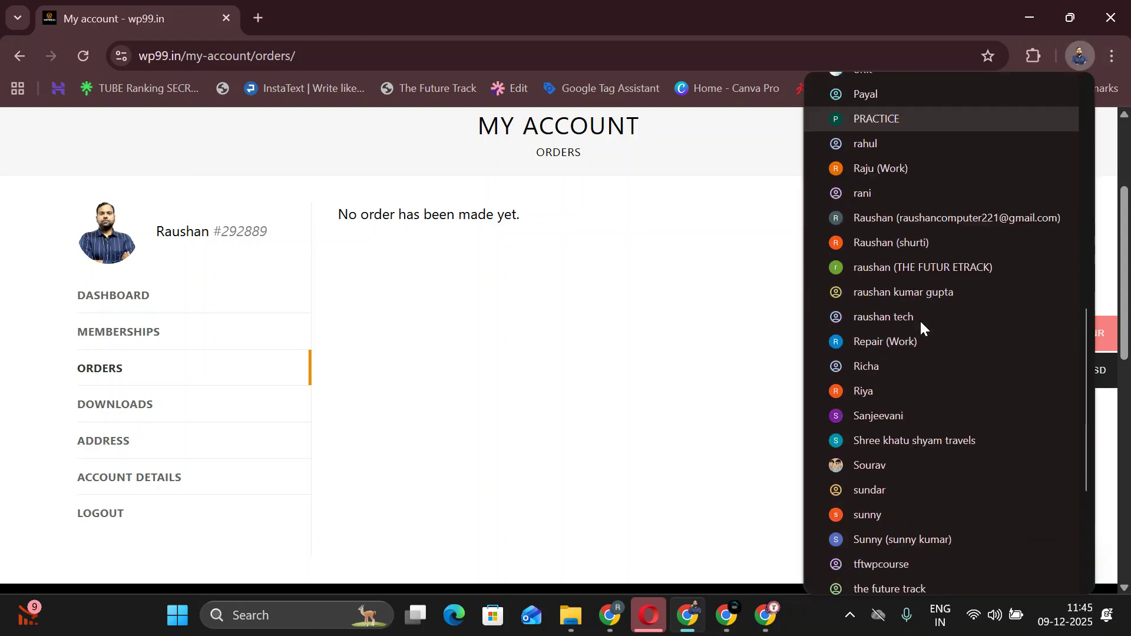
scroll(920, 323, down, 5)
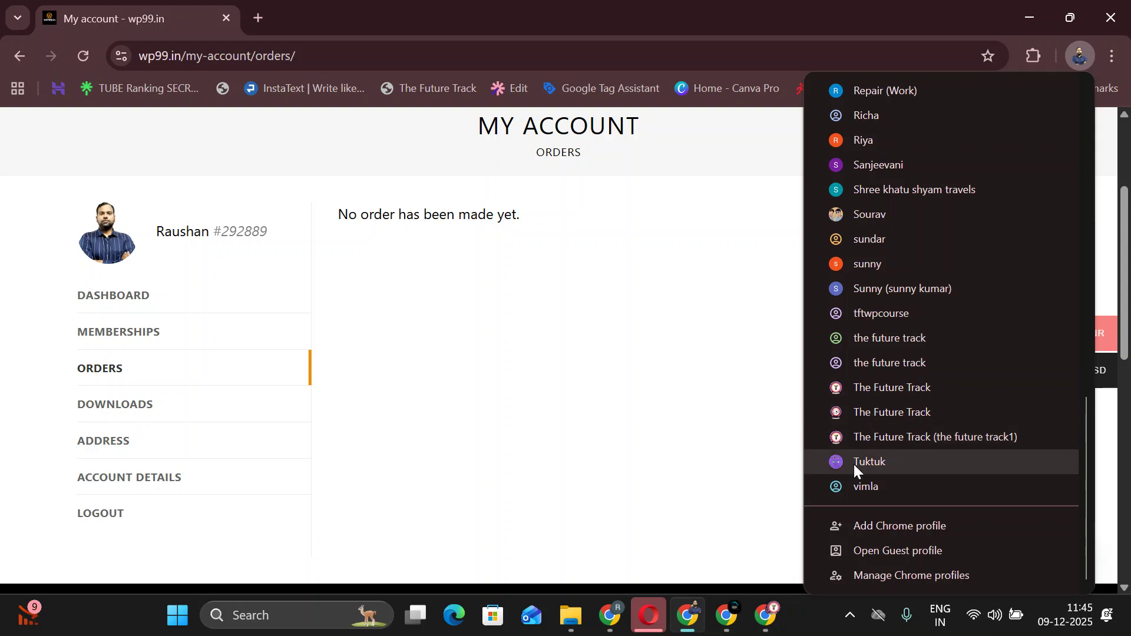
scroll(882, 420, up, 2)
scroll(882, 419, up, 2)
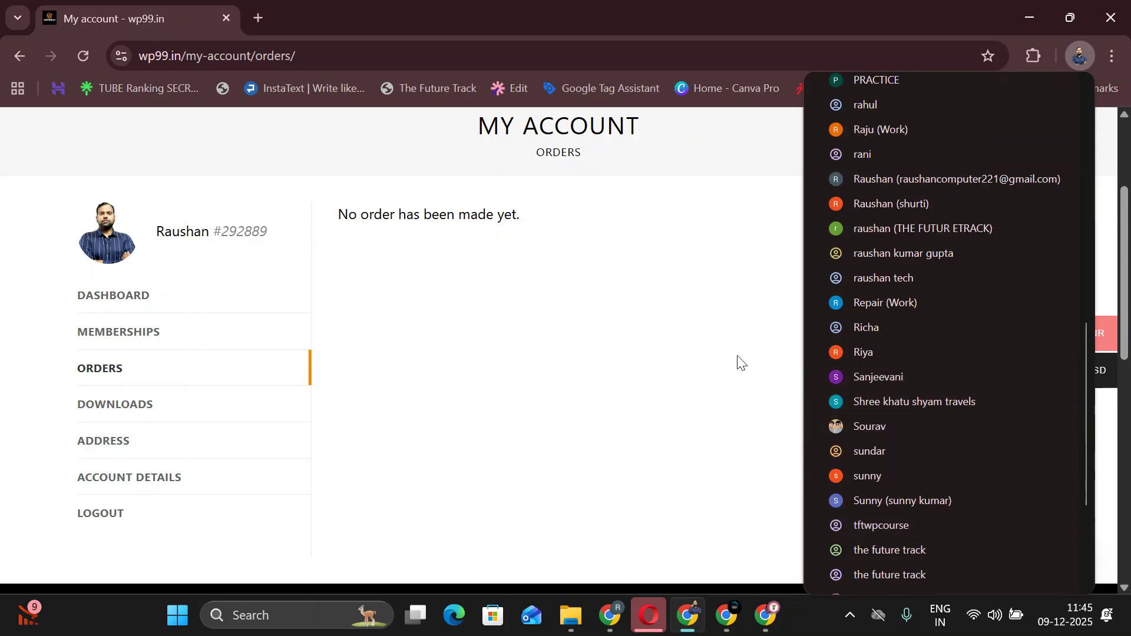
click(726, 332)
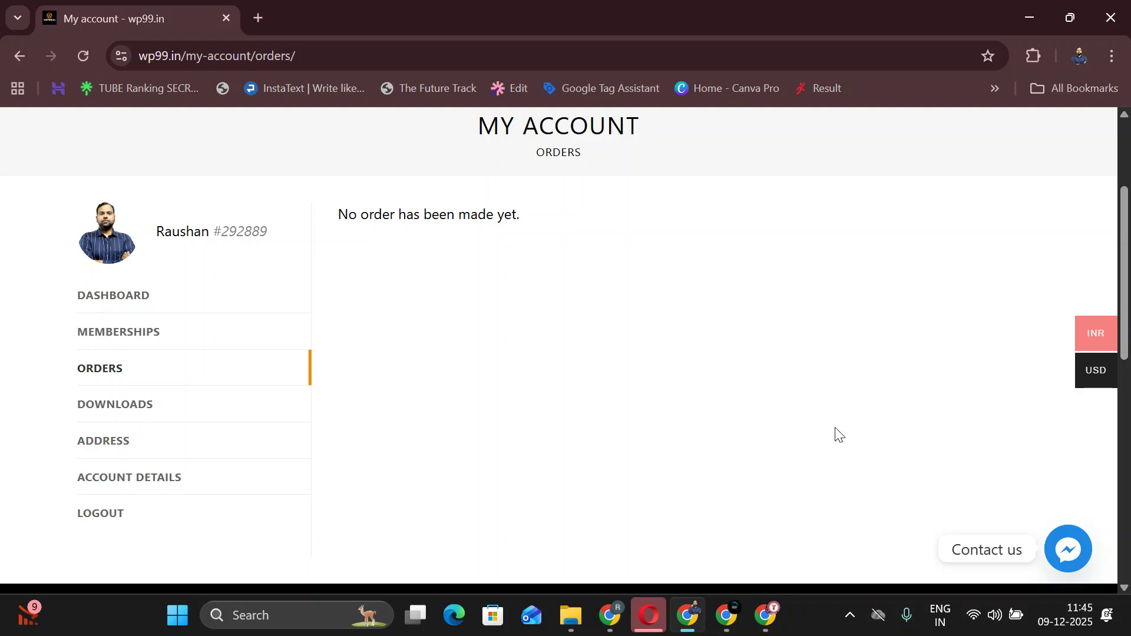
scroll(894, 366, down, 2)
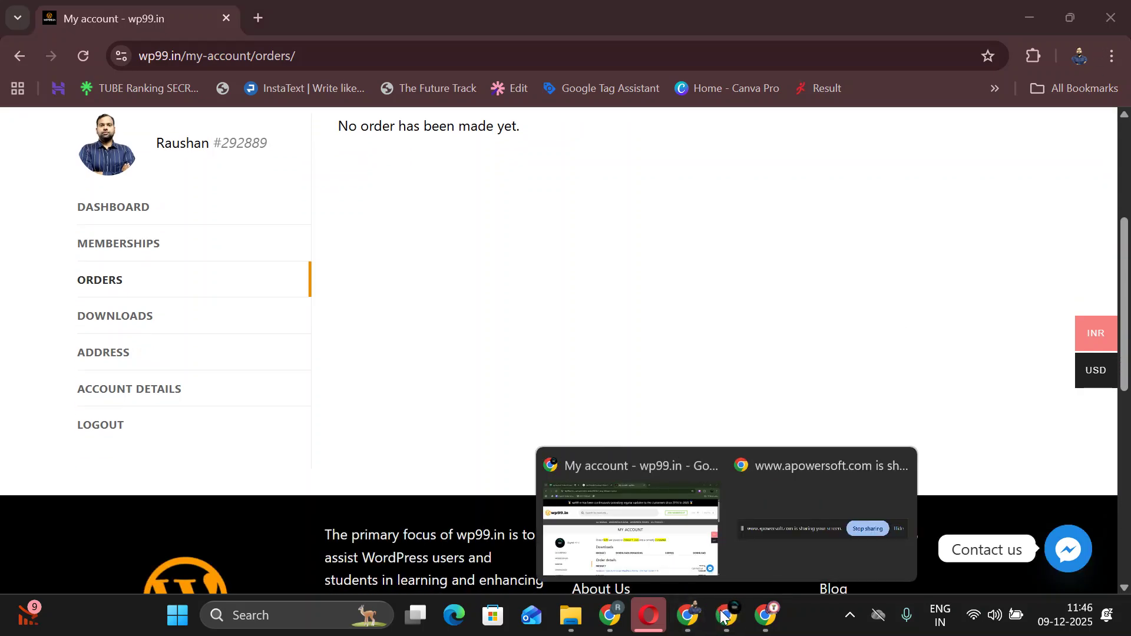
Switch to the other Chrome window's wp99.in account and review its open order's details and the Downloads page.
click(638, 530)
scroll(598, 396, down, 4)
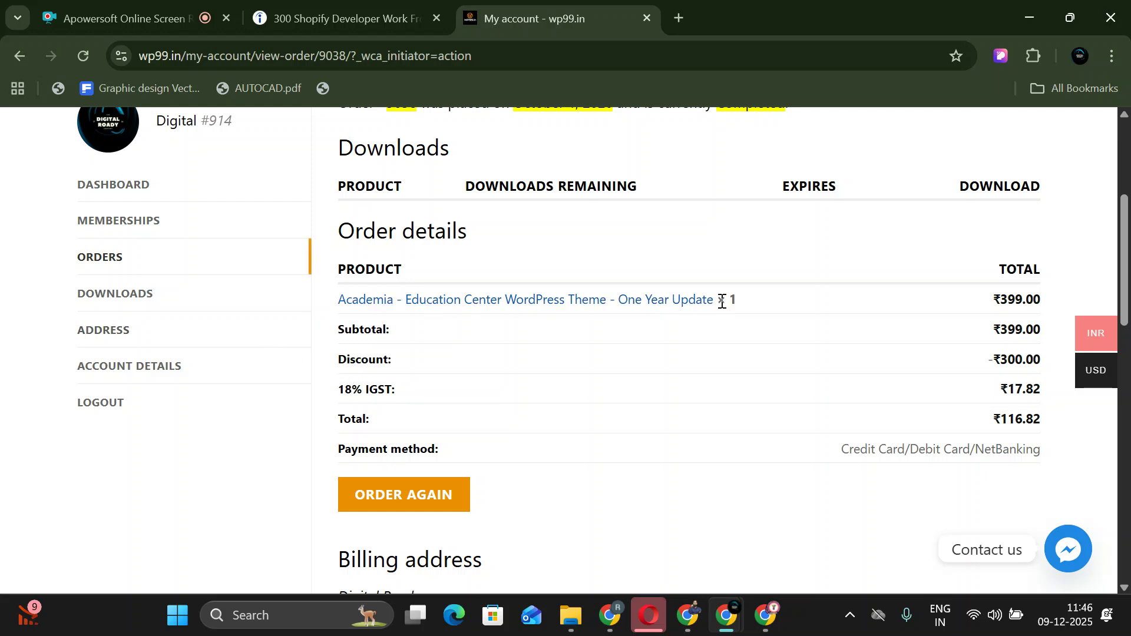
click(130, 287)
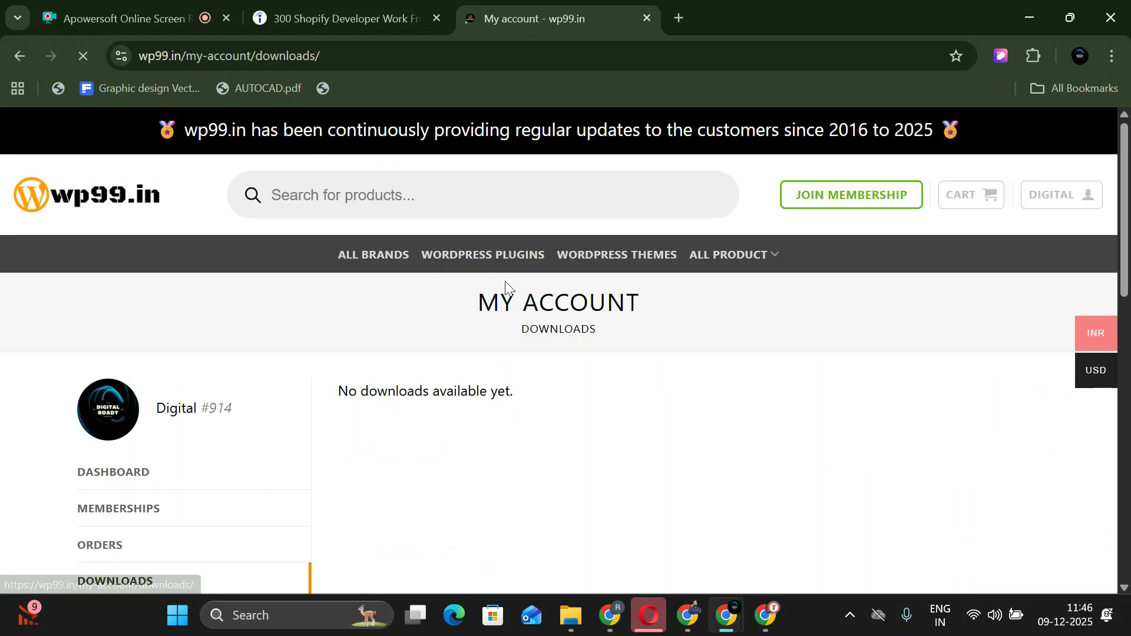
scroll(510, 307, down, 3)
Review this account's Dashboard and Orders list, and open its Account details.
click(174, 299)
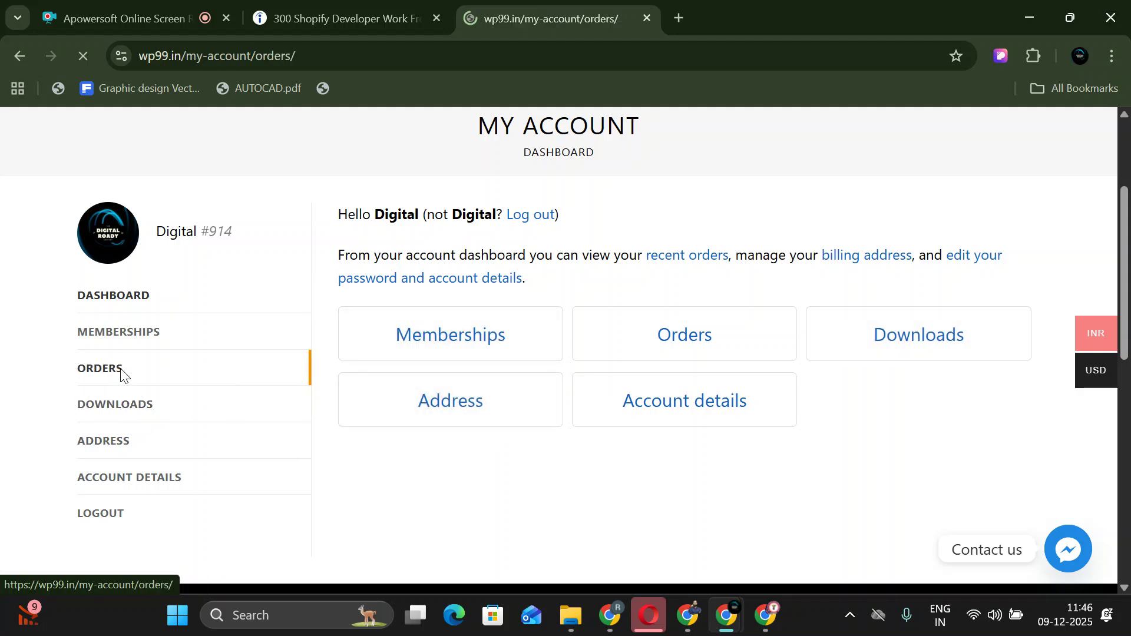
scroll(828, 467, down, 2)
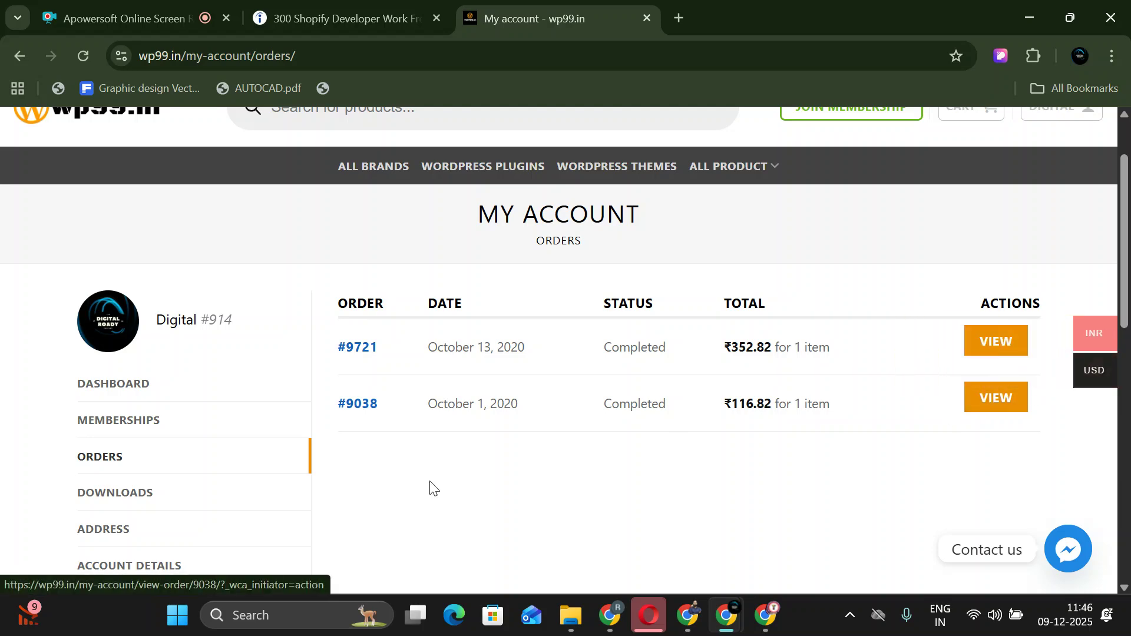
scroll(133, 417, down, 3)
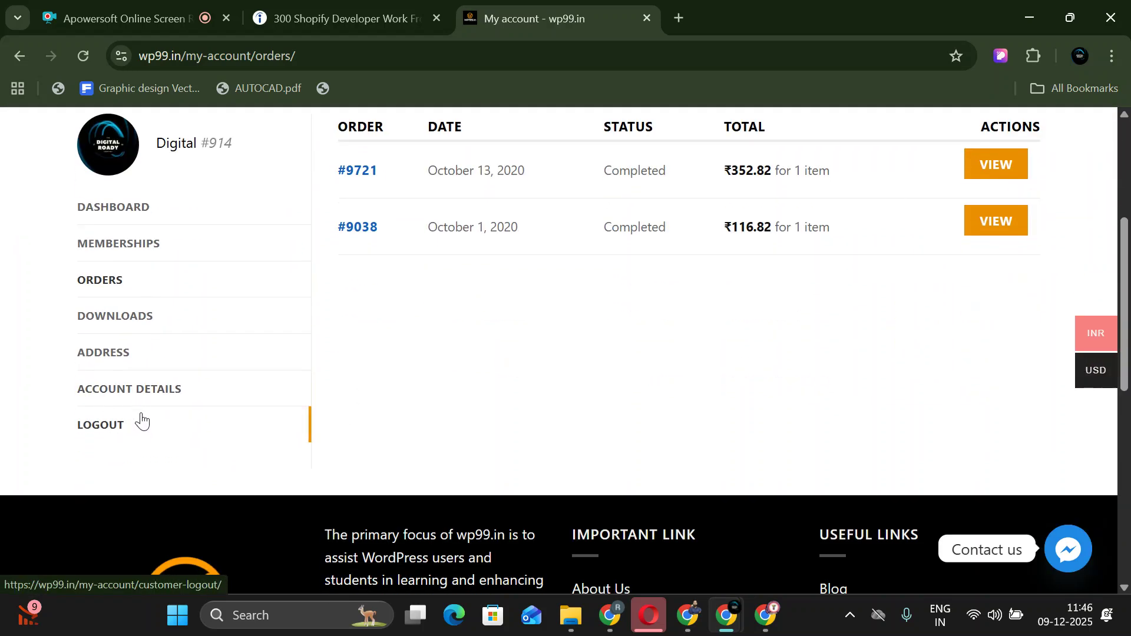
click(139, 400)
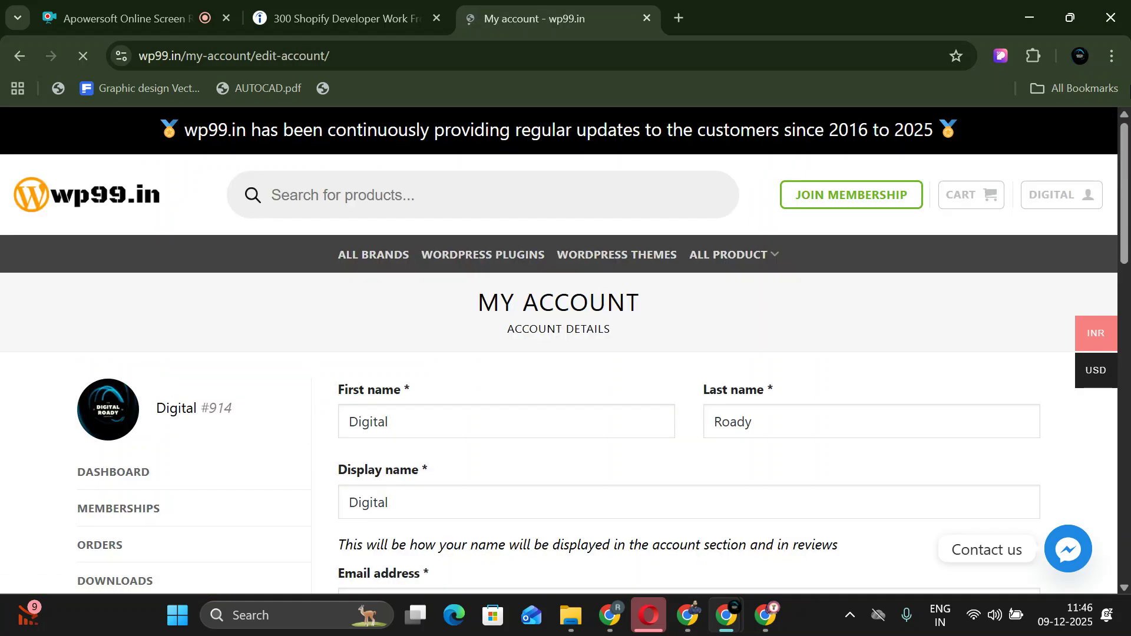
Look through this window's Chrome profile list and its screen recorder and Indeed pages.
click(1090, 56)
scroll(1011, 278, down, 5)
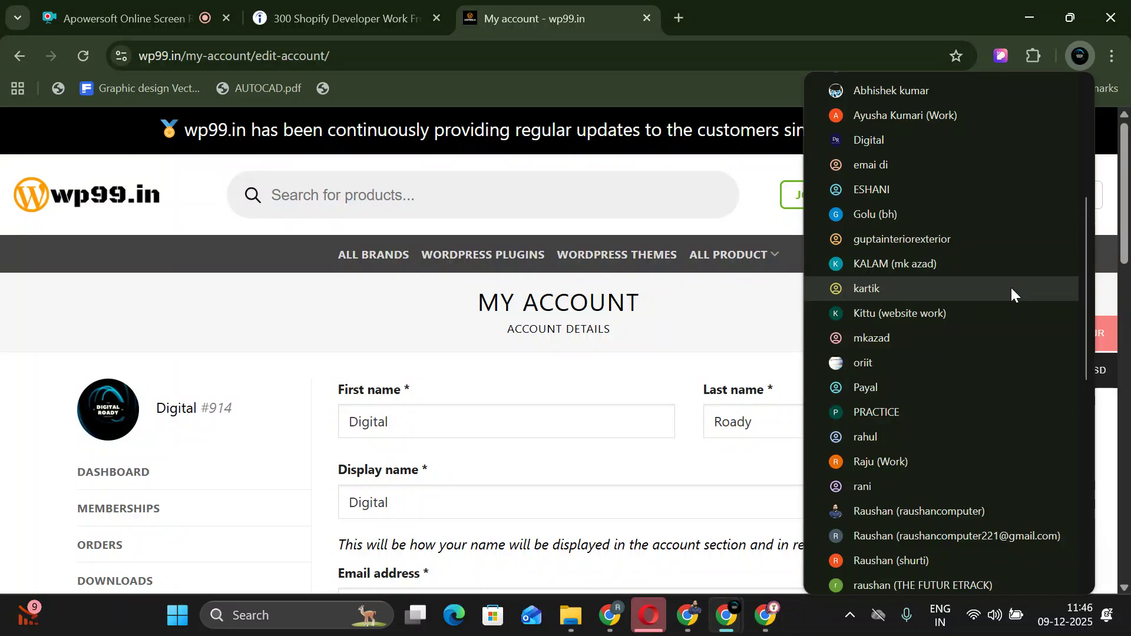
scroll(1011, 288, down, 5)
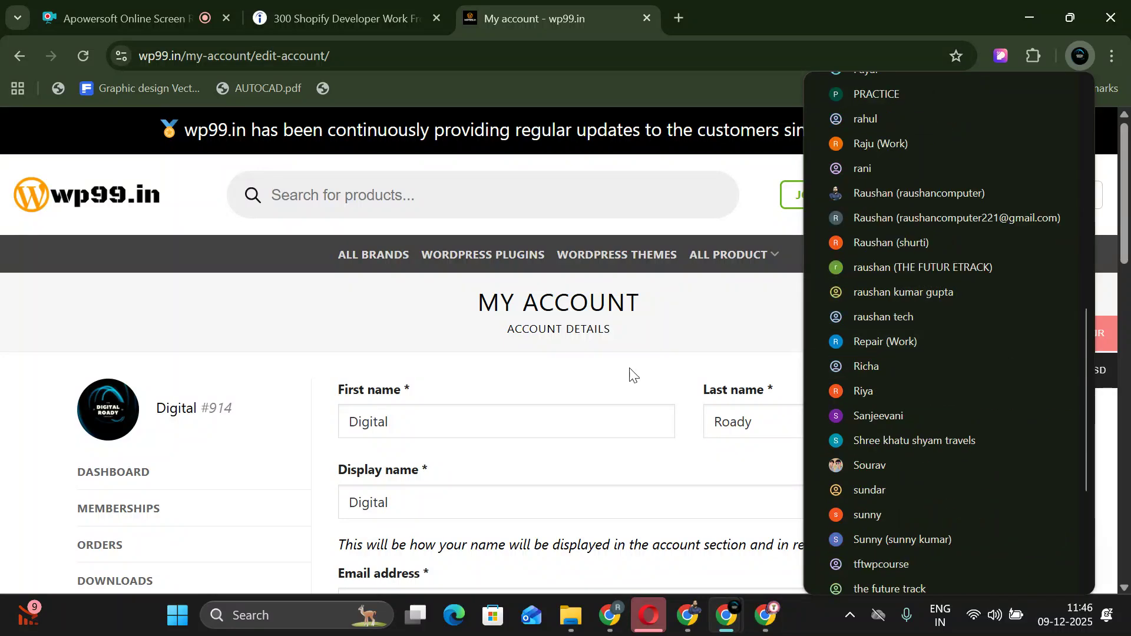
click(137, 9)
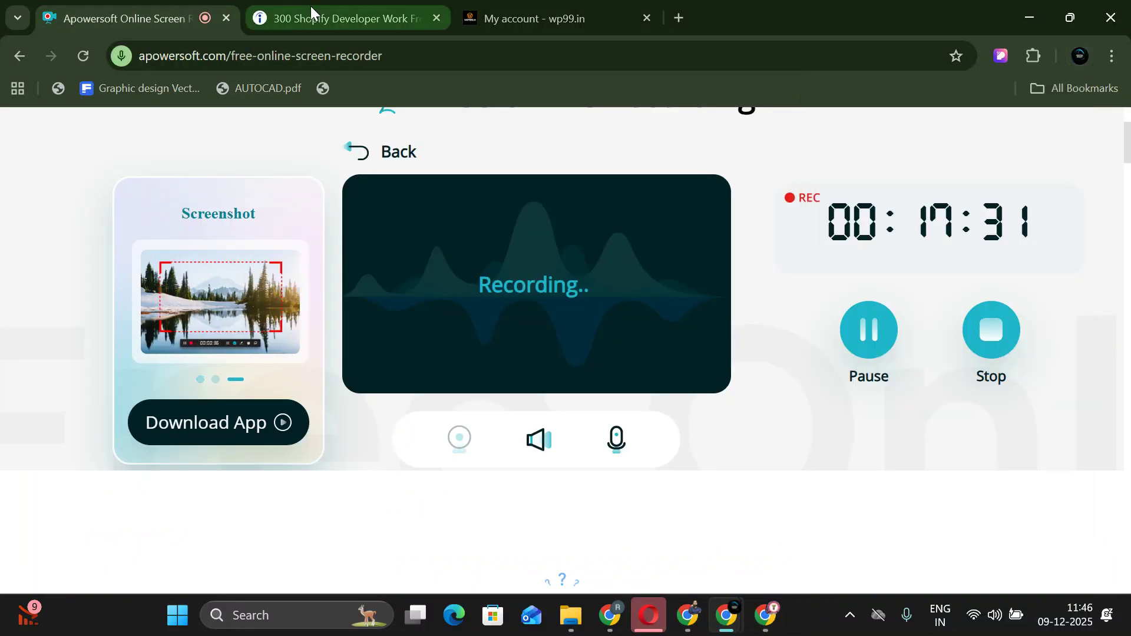
click(311, 7)
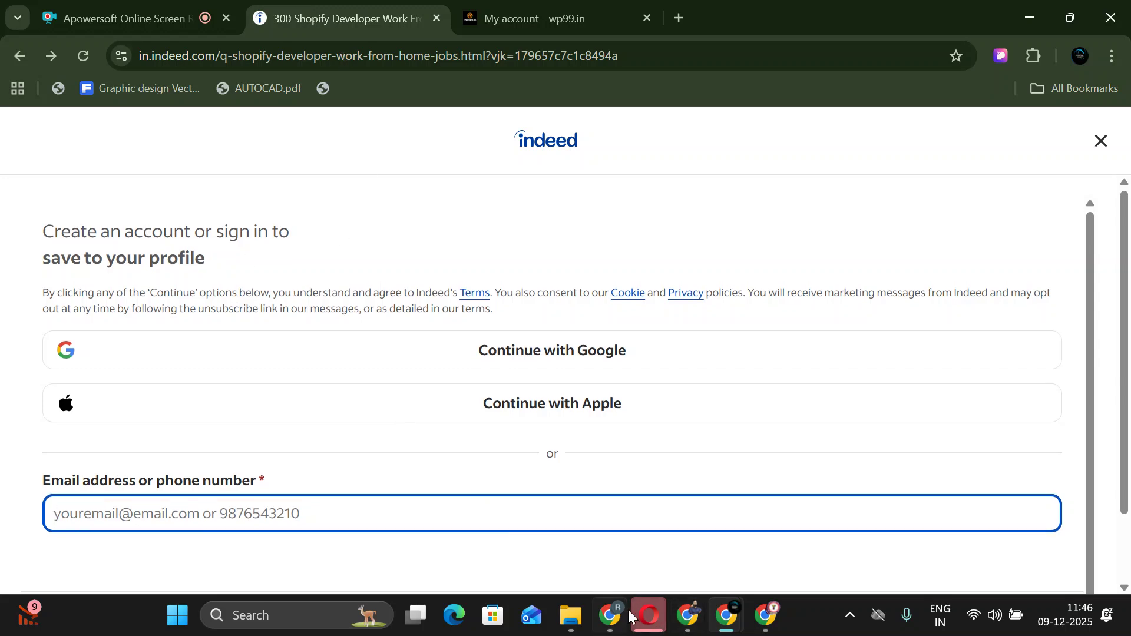
Switch to the WordPress admin window, open the installed themes and delete the Twenty Twenty-Four theme.
click(619, 614)
mouse_move(60, 401)
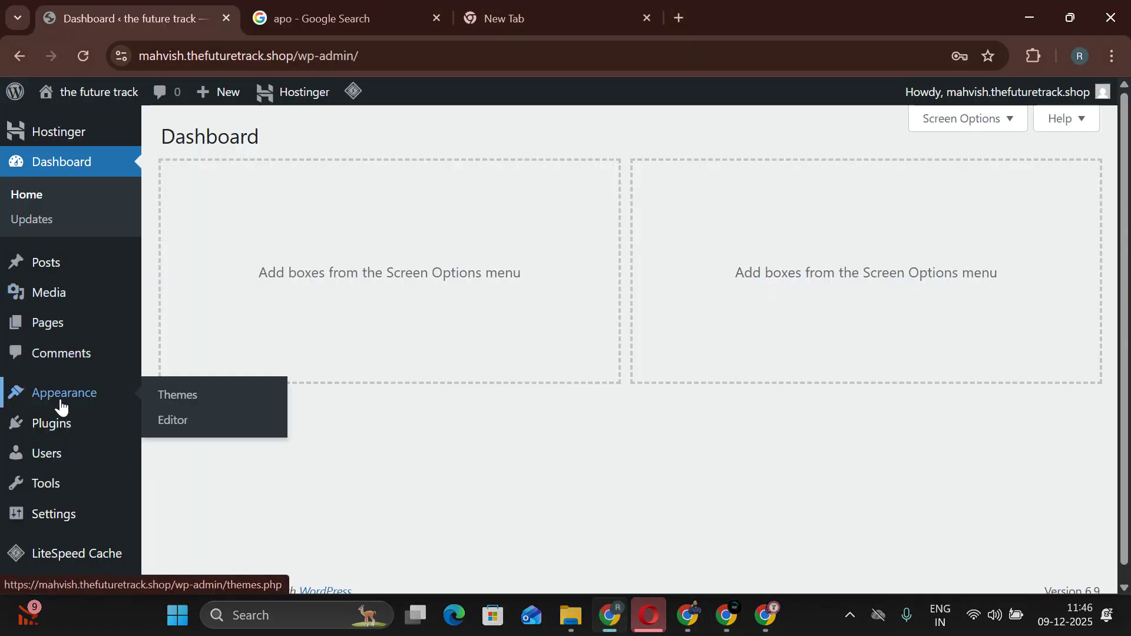
click(180, 396)
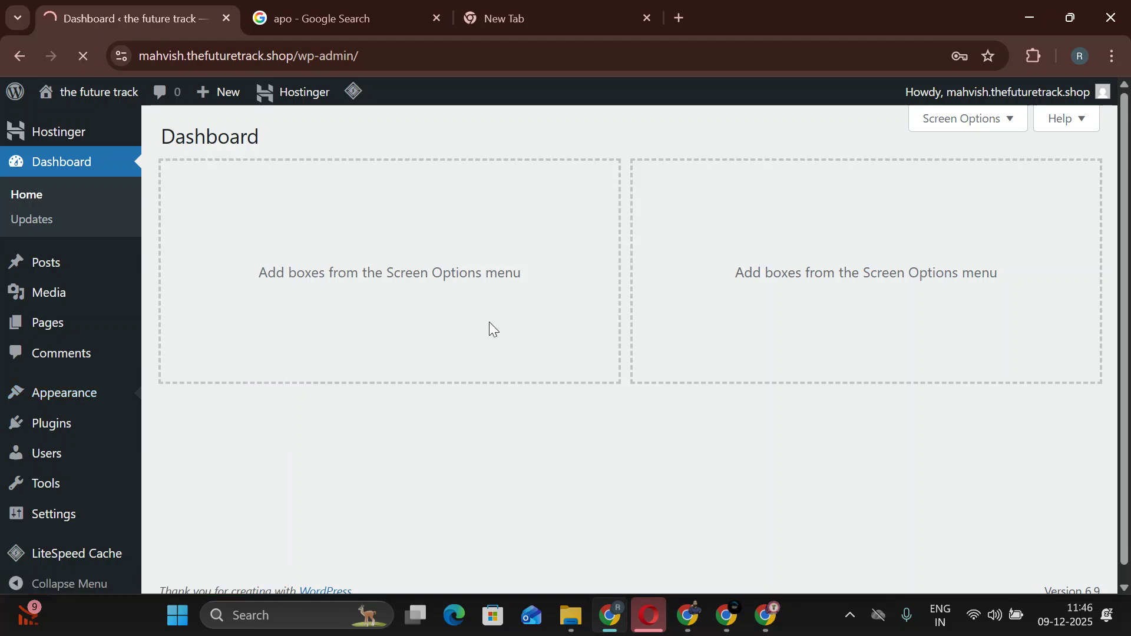
click(625, 228)
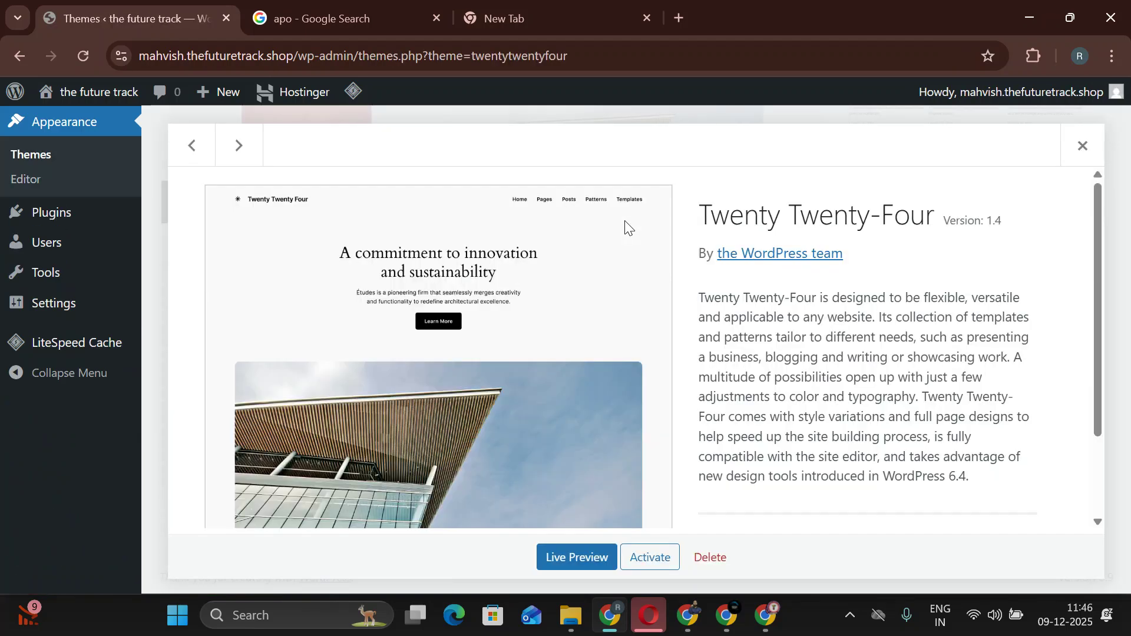
click(712, 559)
click(655, 206)
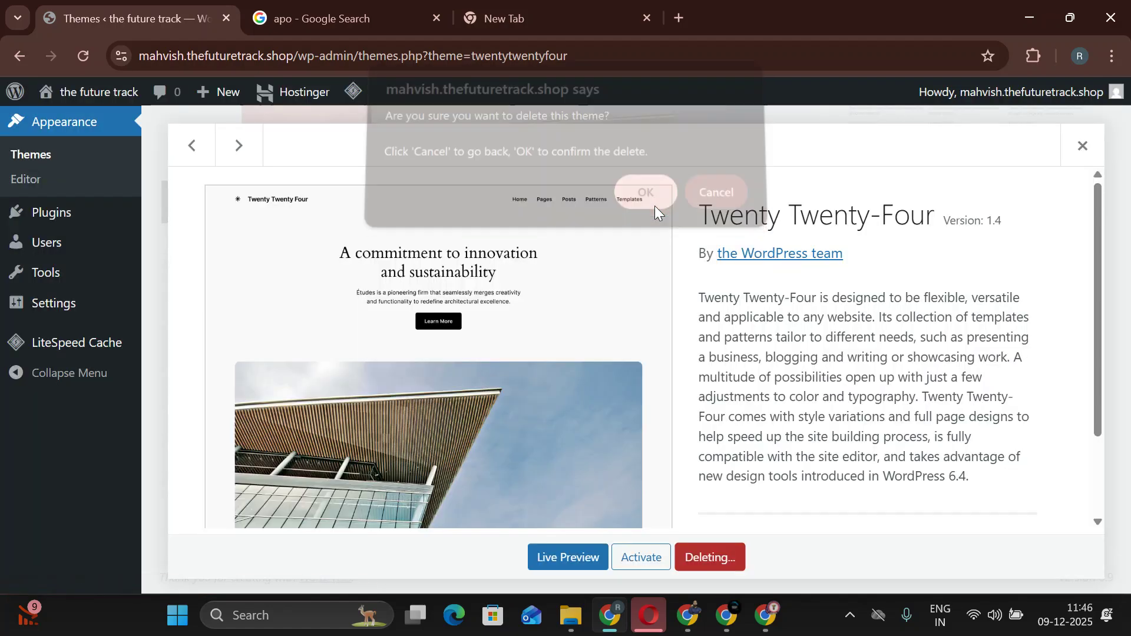
Delete the Twenty Twenty-Three theme and look over the remaining active theme.
click(652, 259)
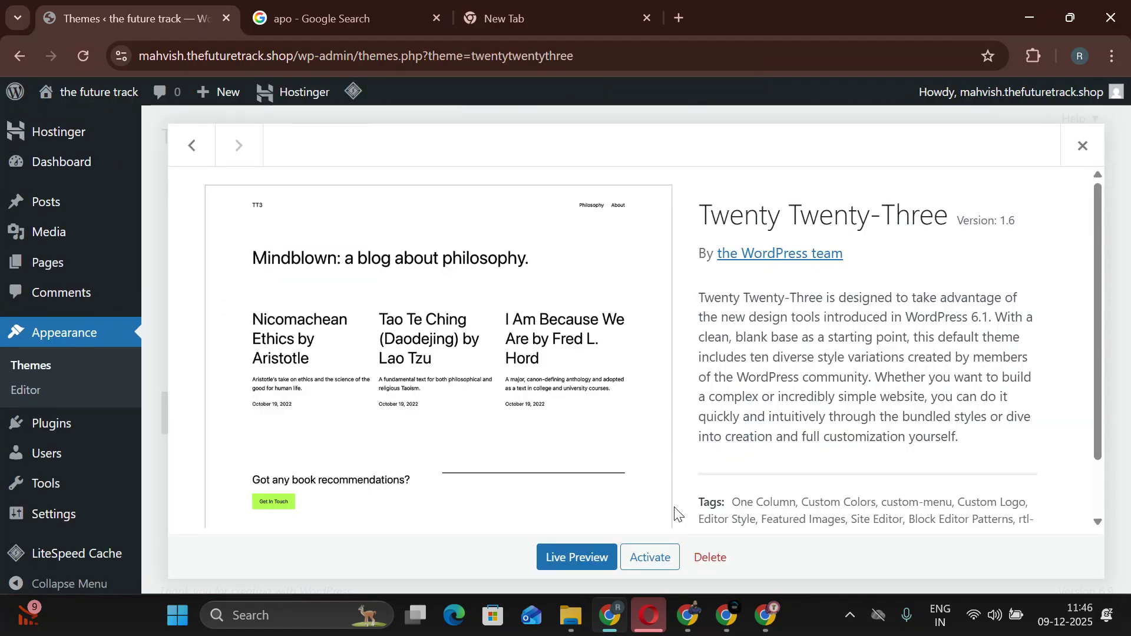
click(699, 565)
click(643, 204)
scroll(55, 213, down, 3)
scroll(54, 213, up, 3)
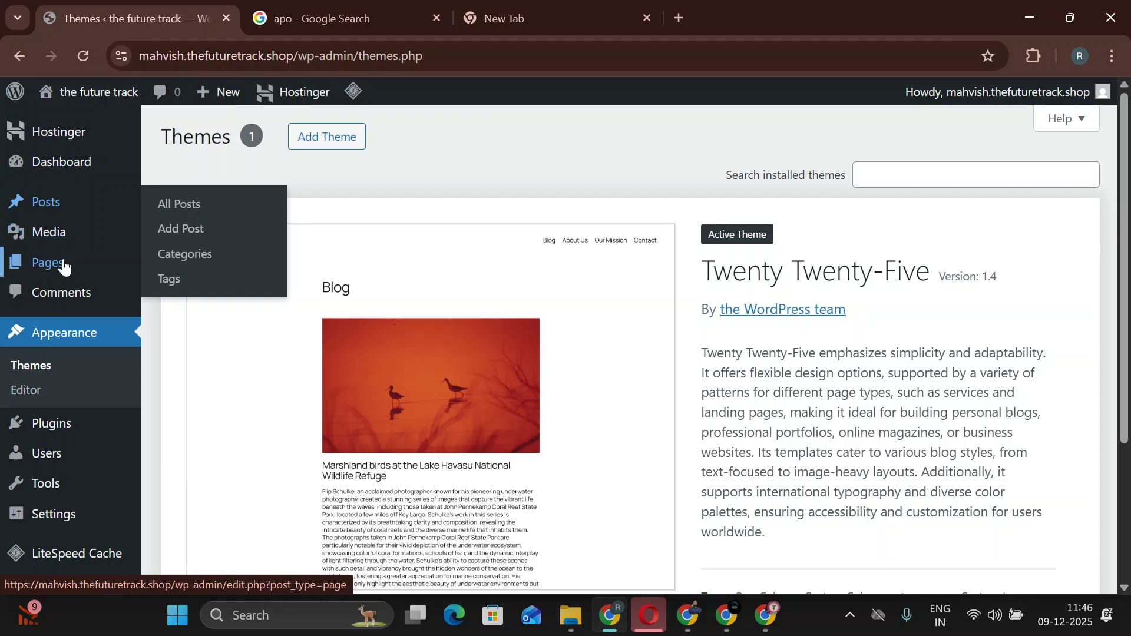
Check the site's Media Library and open the list of installed plugins.
mouse_move(64, 247)
click(214, 243)
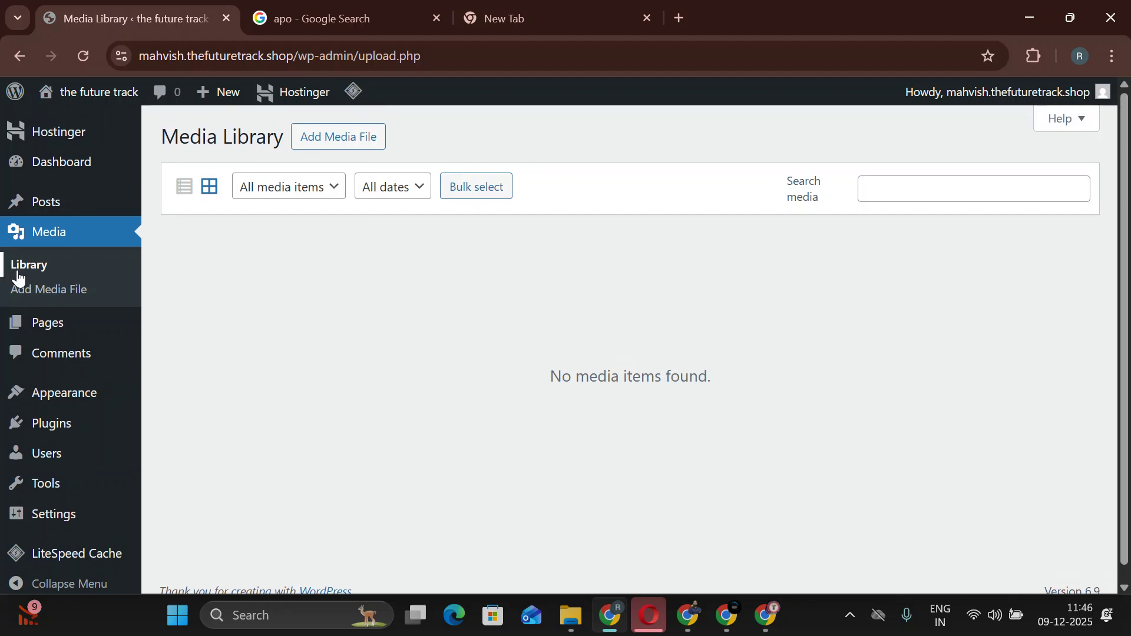
mouse_move(55, 436)
click(198, 431)
scroll(372, 366, down, 1)
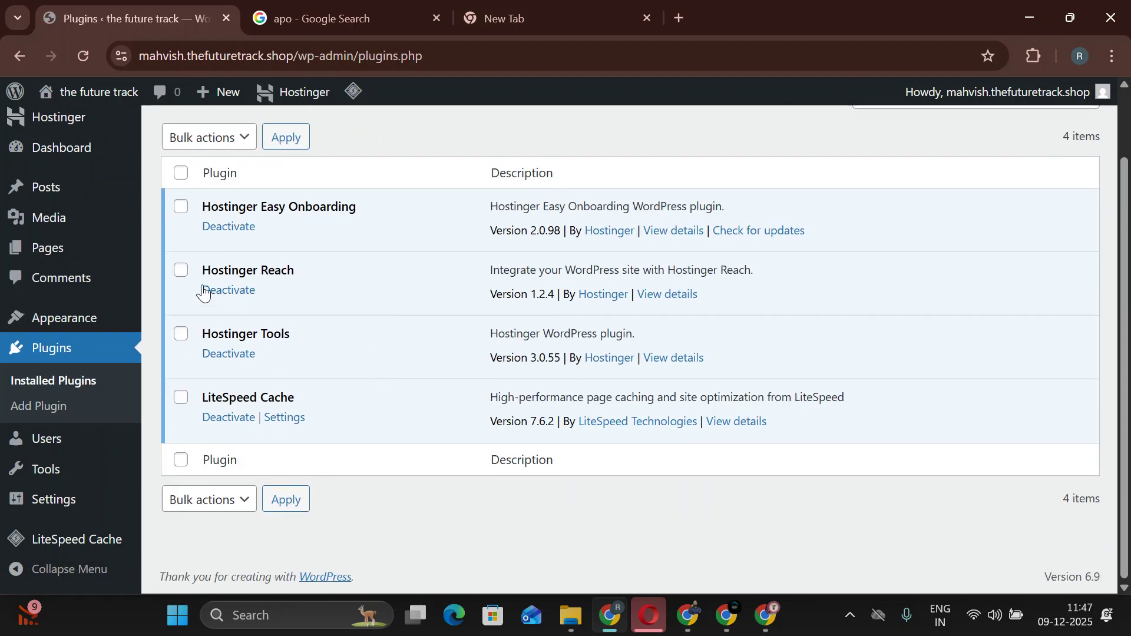
Deactivate all installed plugins in bulk: Hostinger Easy Onboarding, Hostinger Reach, Hostinger Tools and LiteSpeed Cache.
click(181, 173)
click(194, 138)
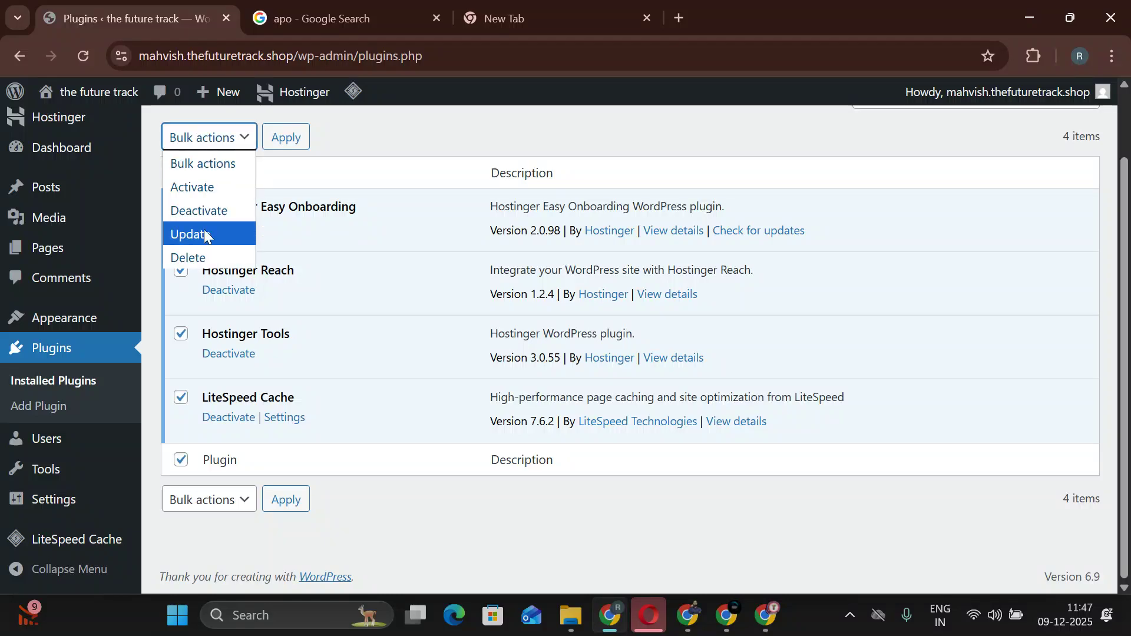
click(199, 210)
click(286, 137)
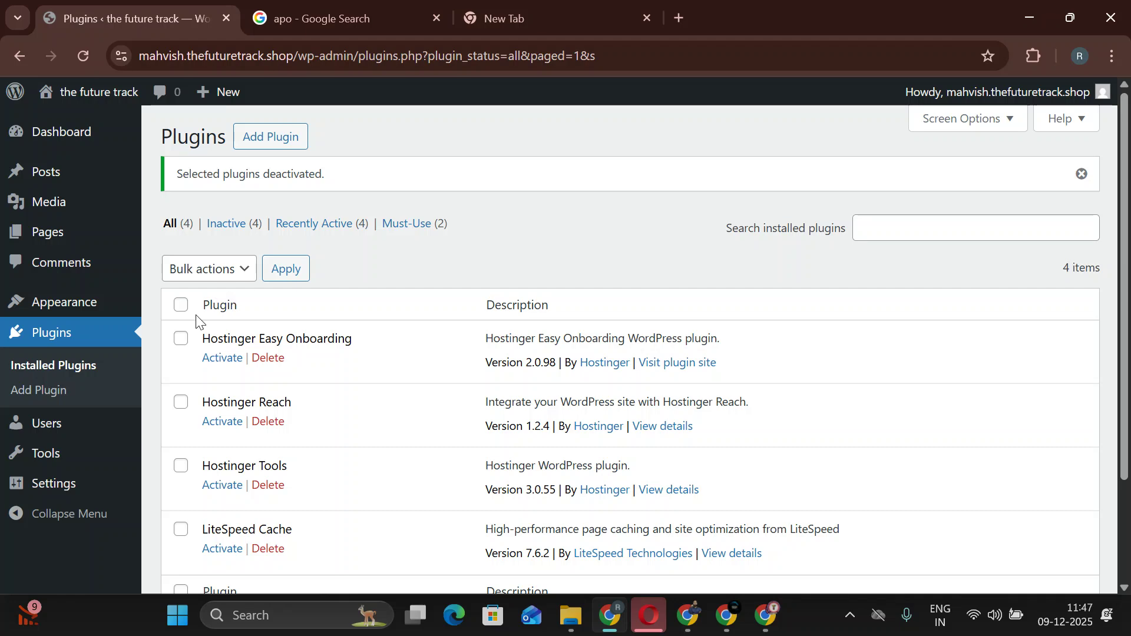
Delete all the deactivated plugins in bulk, confirm the deletion and dismiss the notice.
click(181, 305)
click(220, 269)
click(210, 387)
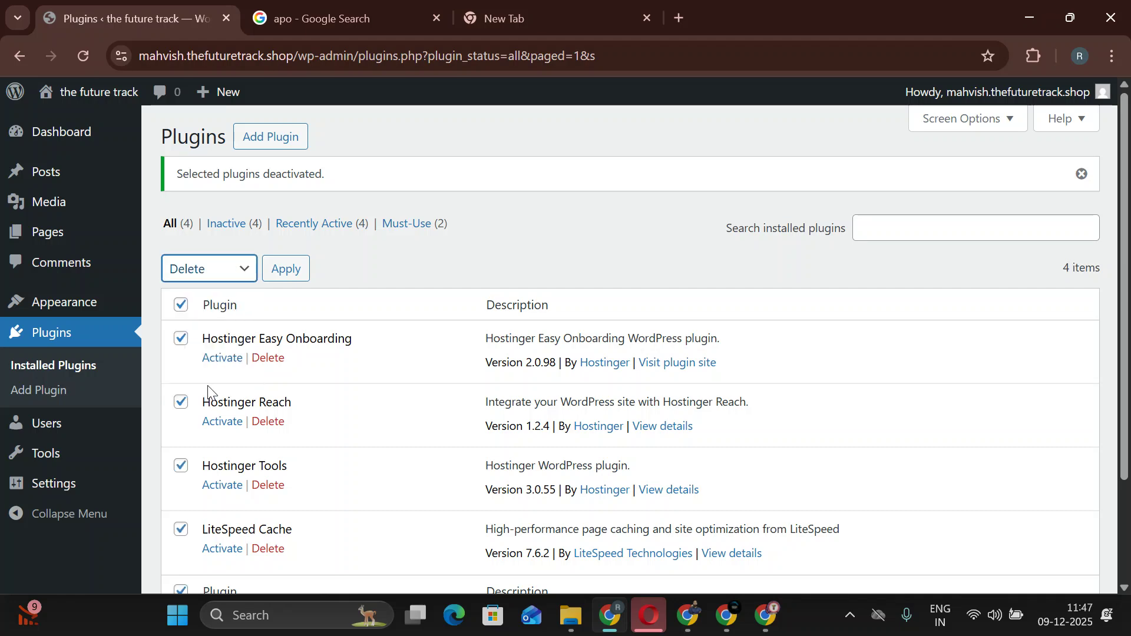
click(286, 270)
click(643, 187)
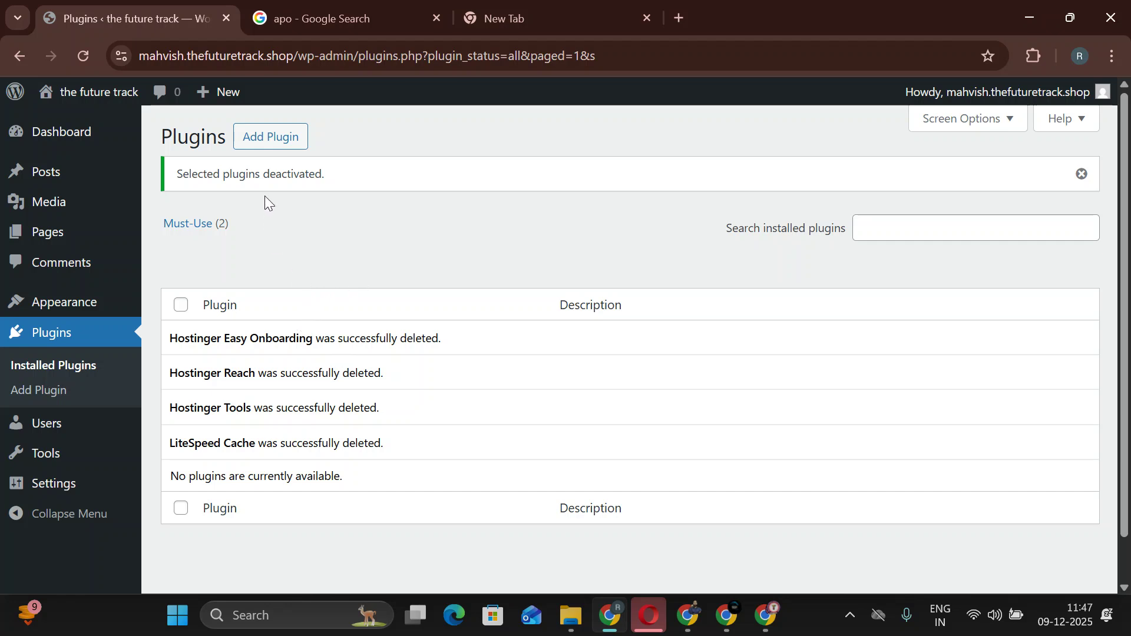
click(1081, 174)
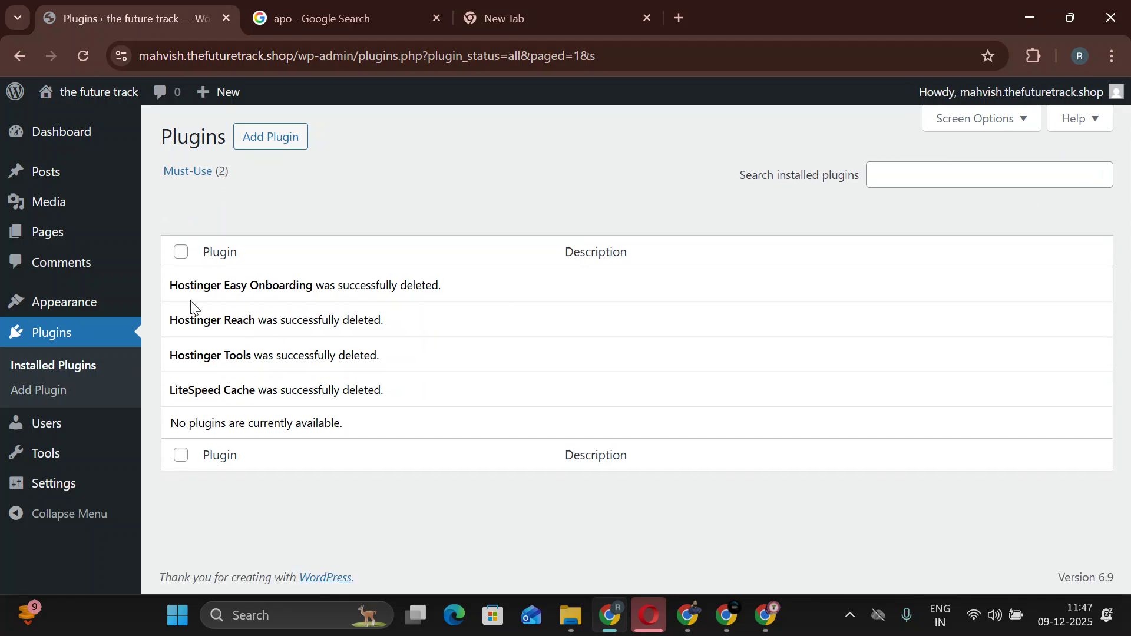
Return to the installed themes, and select seofy_v1.6.11 (1).zip in File Explorer's Downloads folder.
mouse_move(25, 305)
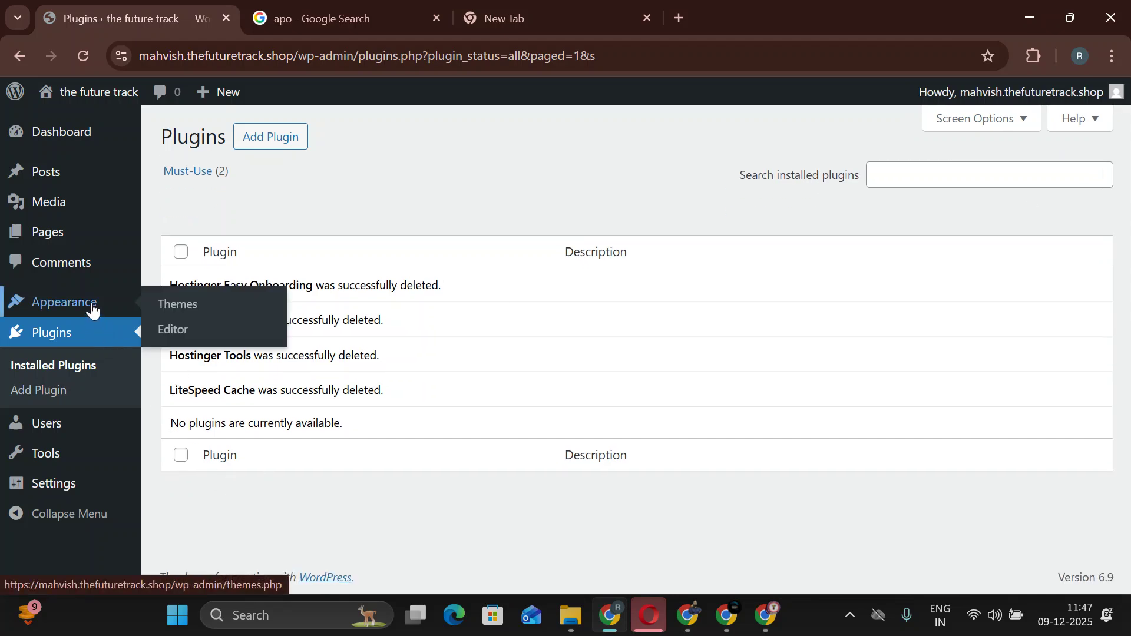
click(222, 313)
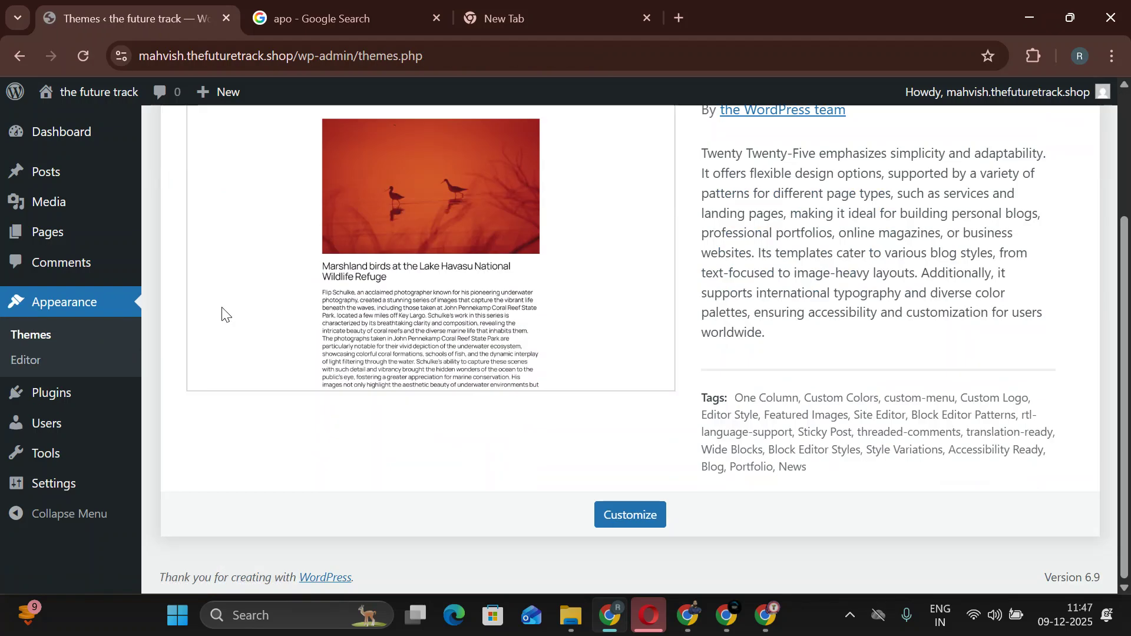
key(super+e)
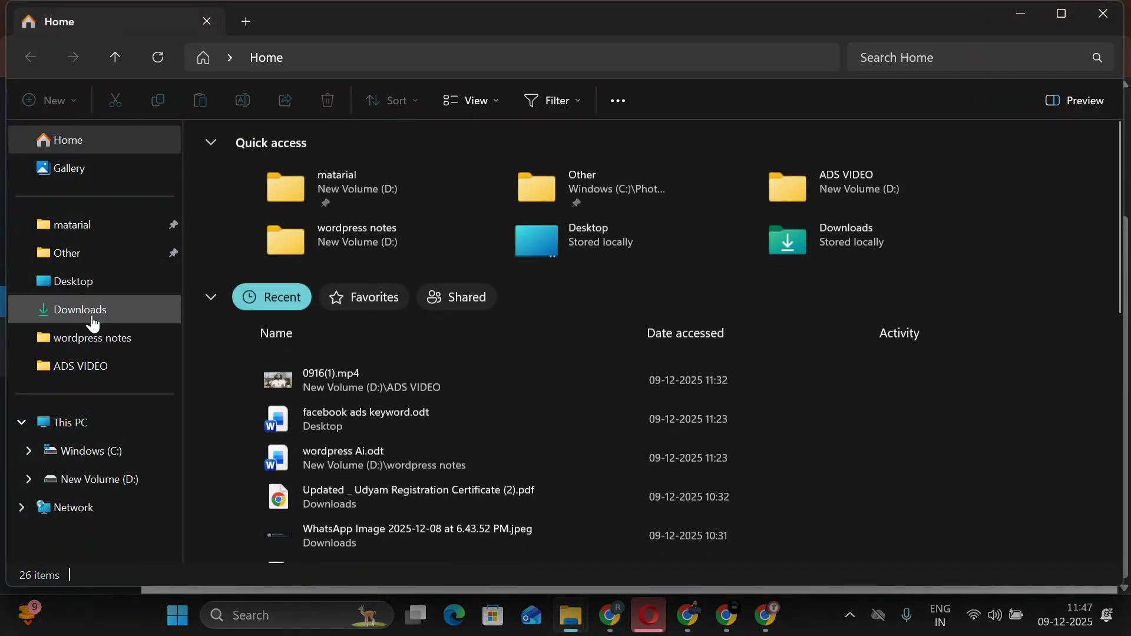
click(91, 312)
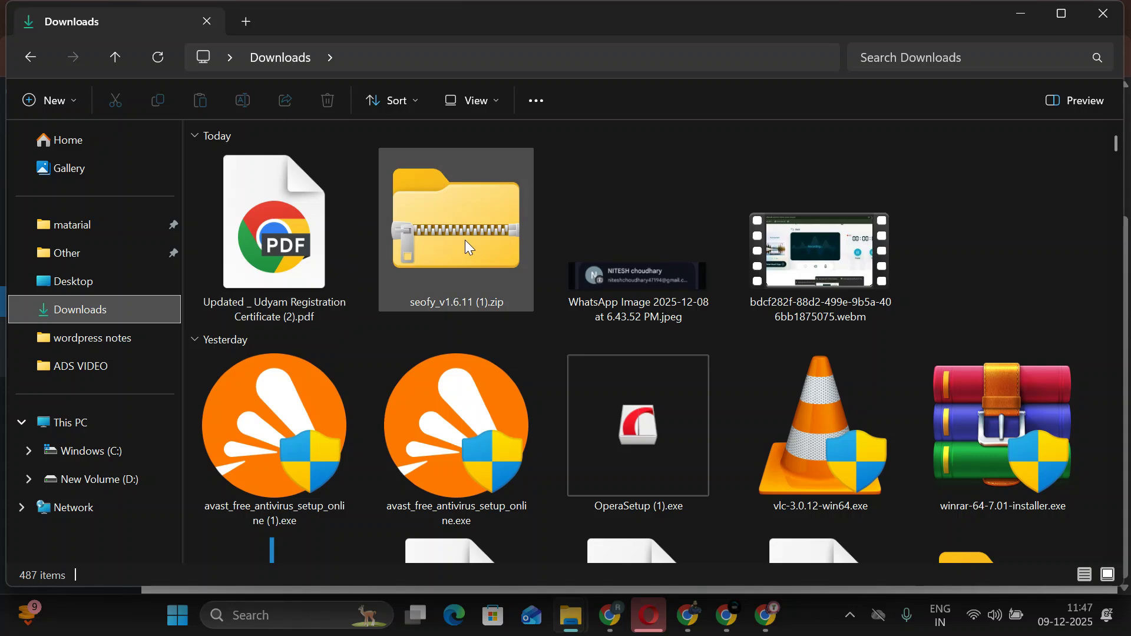
mouse_move(468, 246)
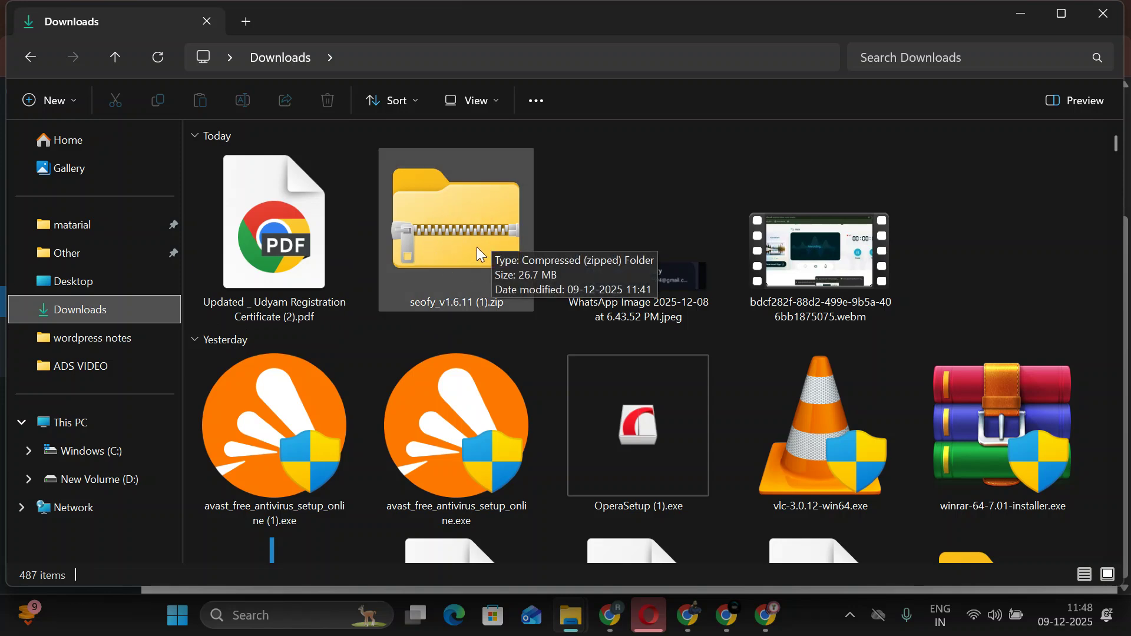
click(465, 232)
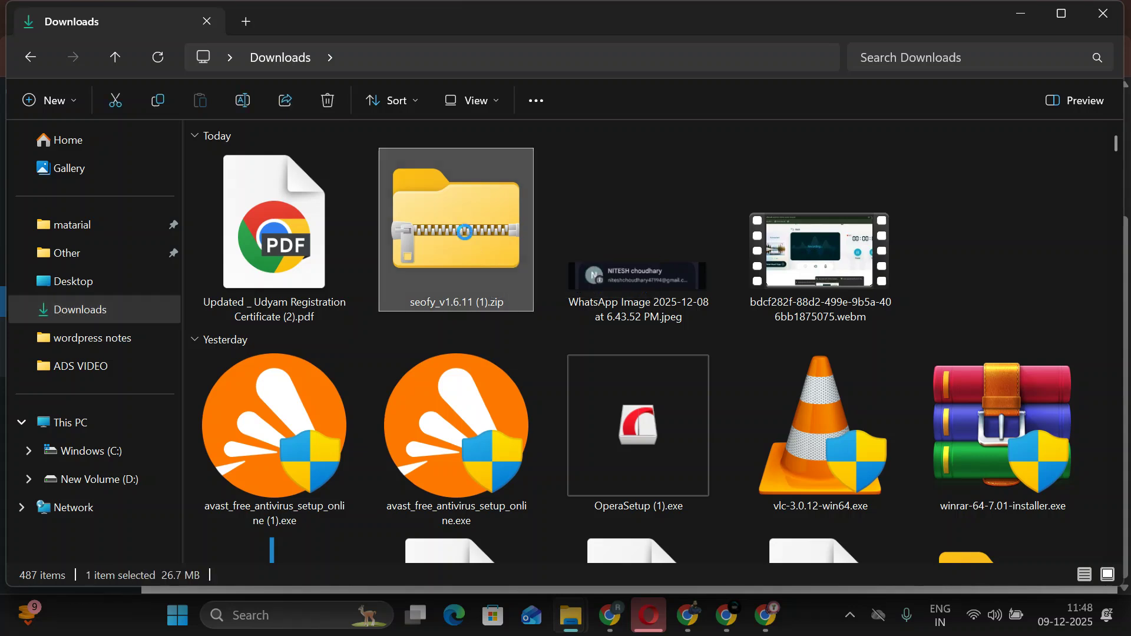
right_click(464, 232)
click(557, 40)
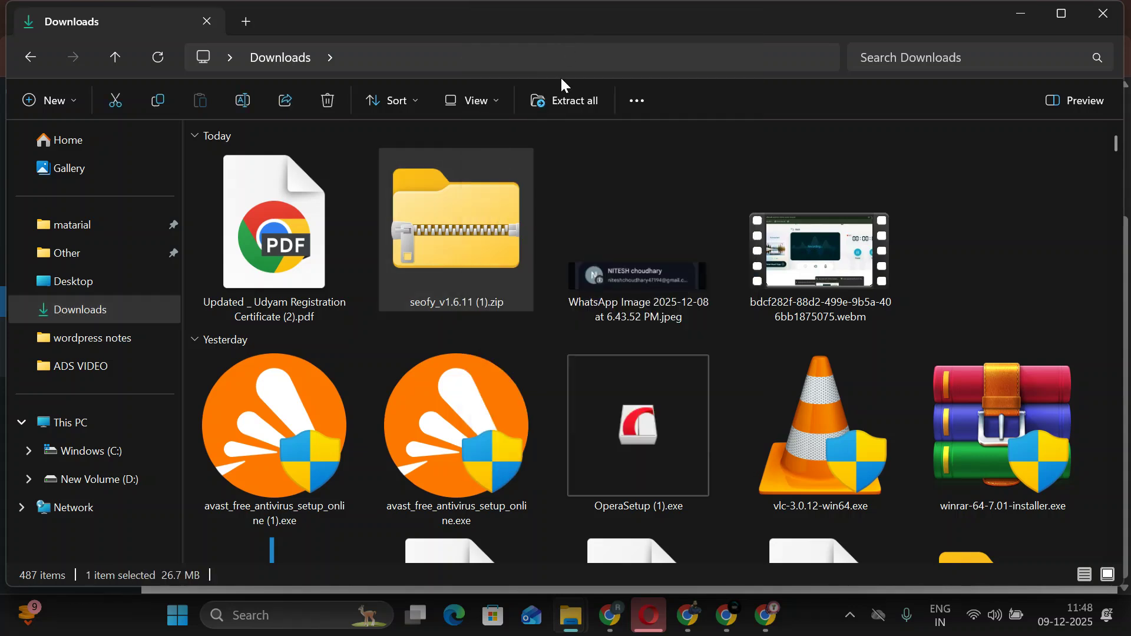
Minimize File Explorer and all open browser windows to reach the desktop.
click(1021, 13)
click(1026, 11)
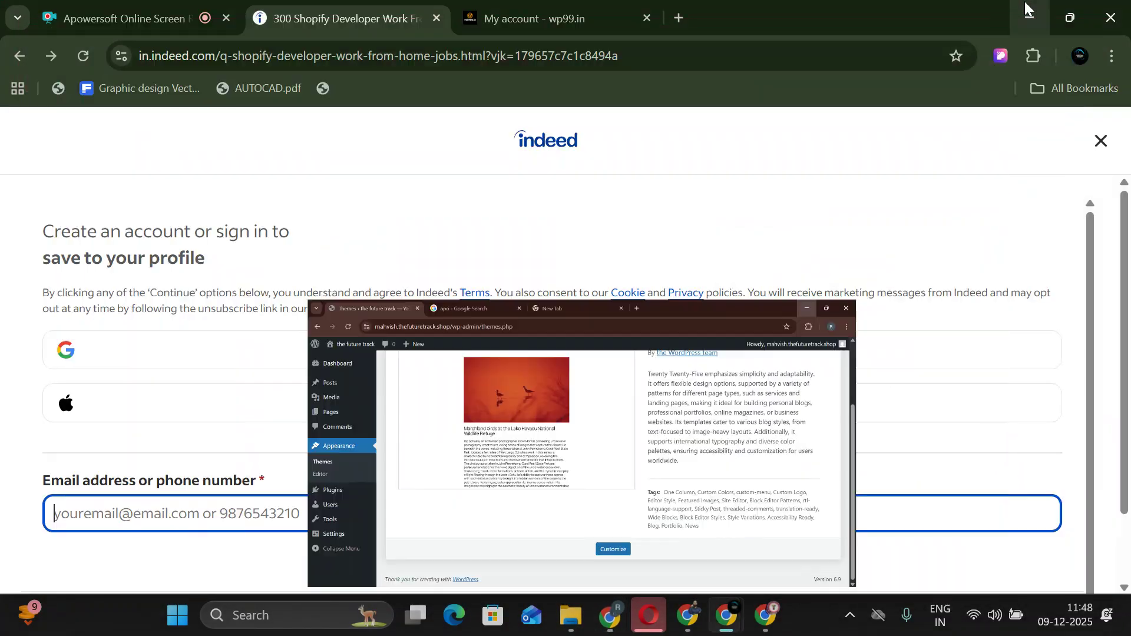
click(1026, 11)
click(1030, 16)
click(1047, 25)
click(1046, 25)
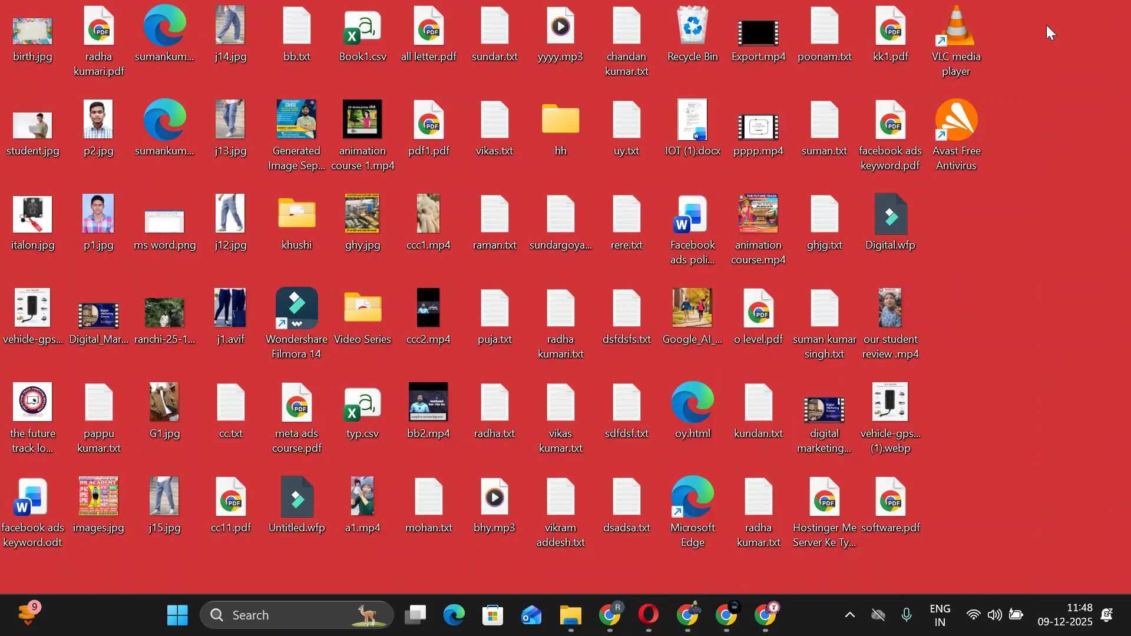
Create a new folder named wp on the desktop.
right_click(986, 344)
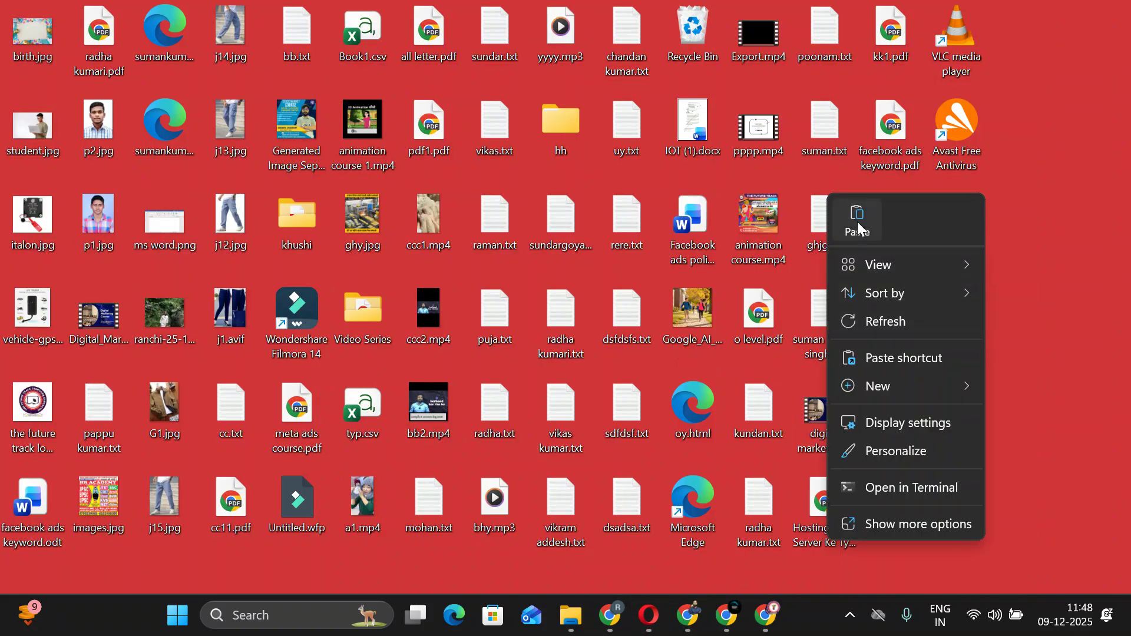
mouse_move(909, 386)
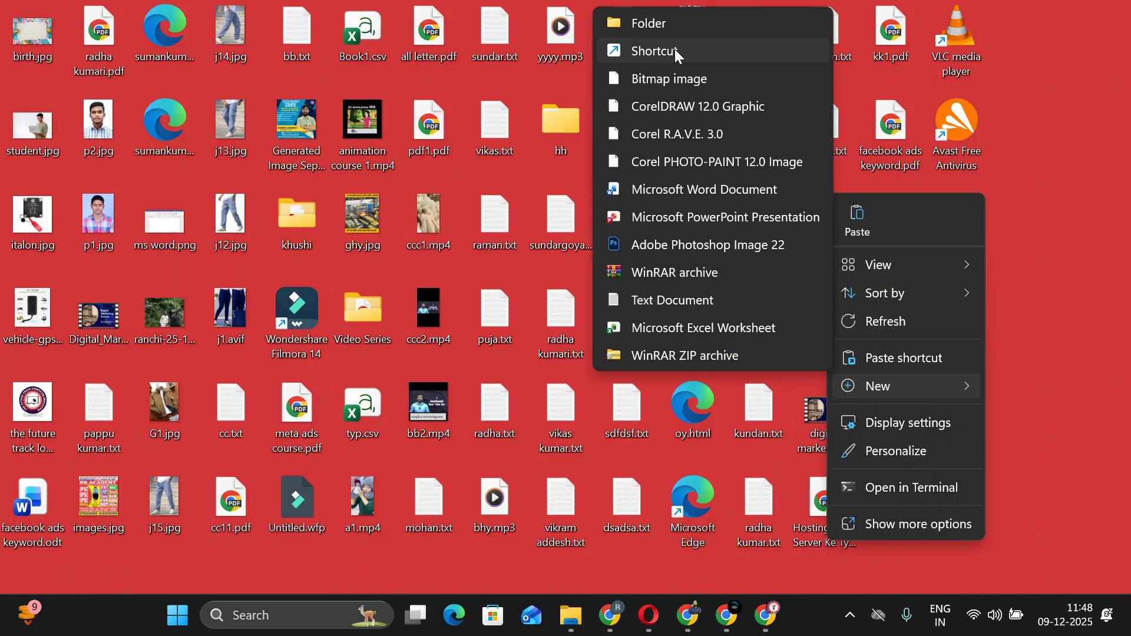
click(672, 6)
right_click(979, 217)
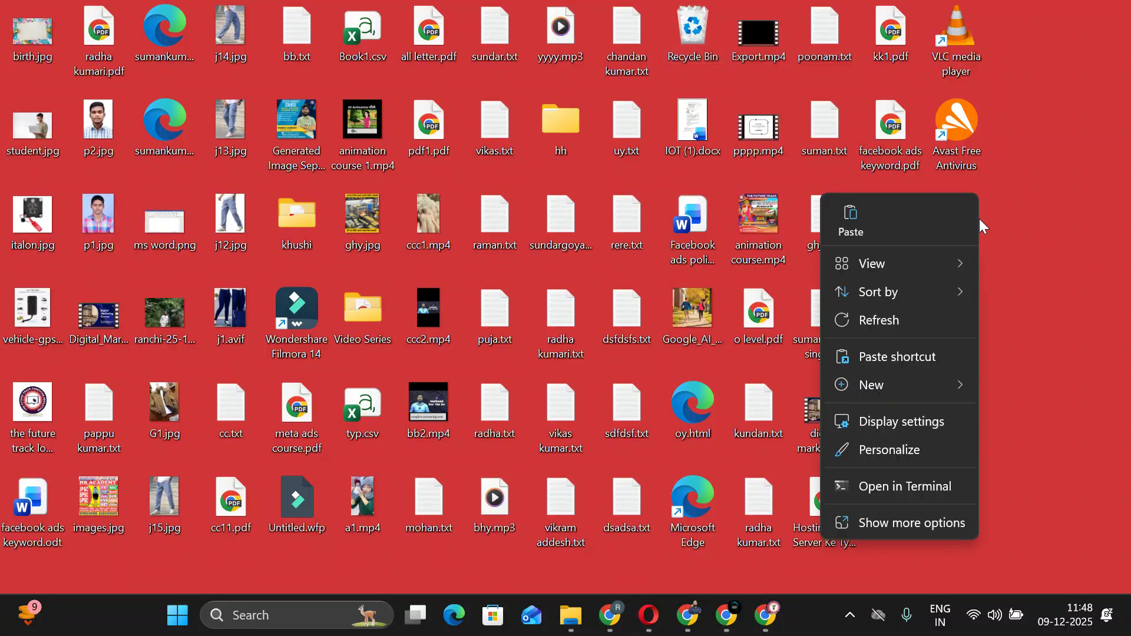
mouse_move(897, 386)
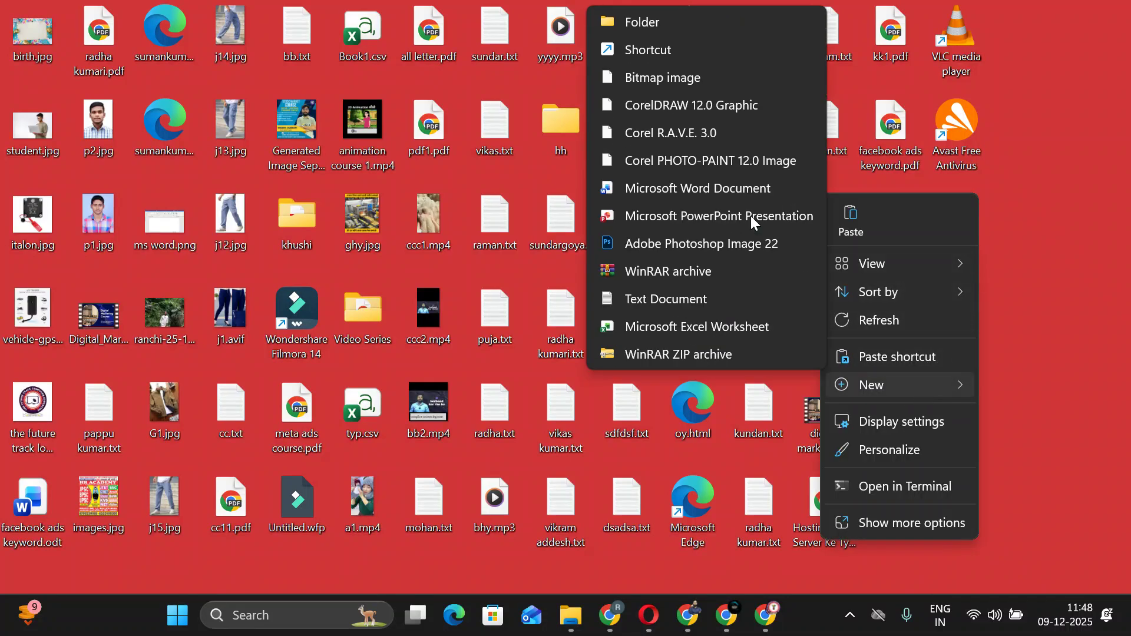
click(689, 23)
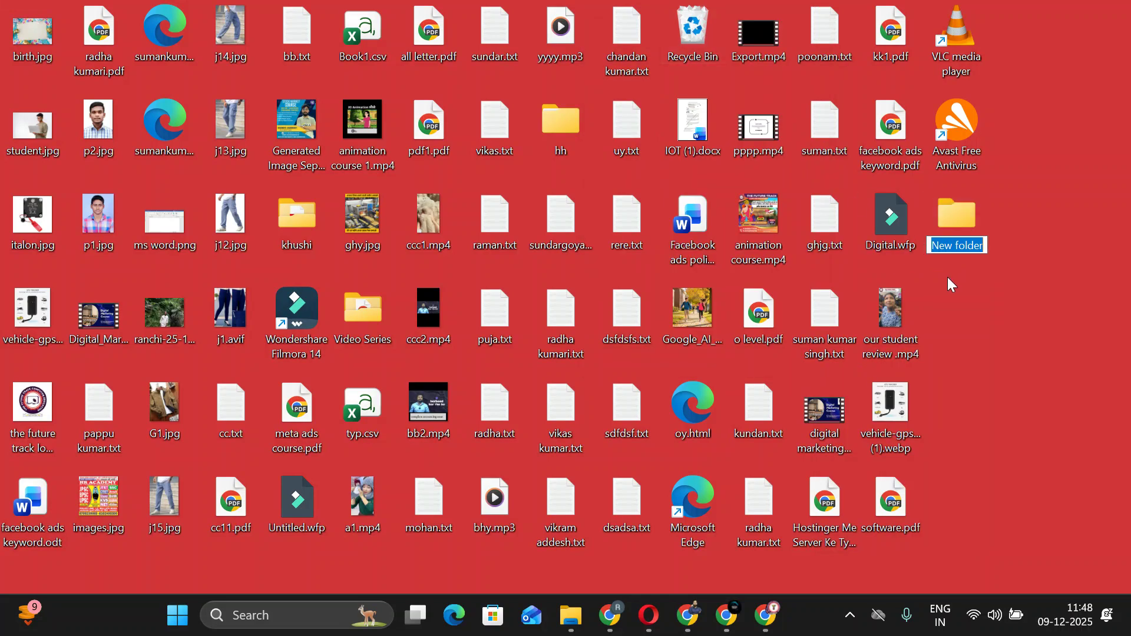
text(wp)
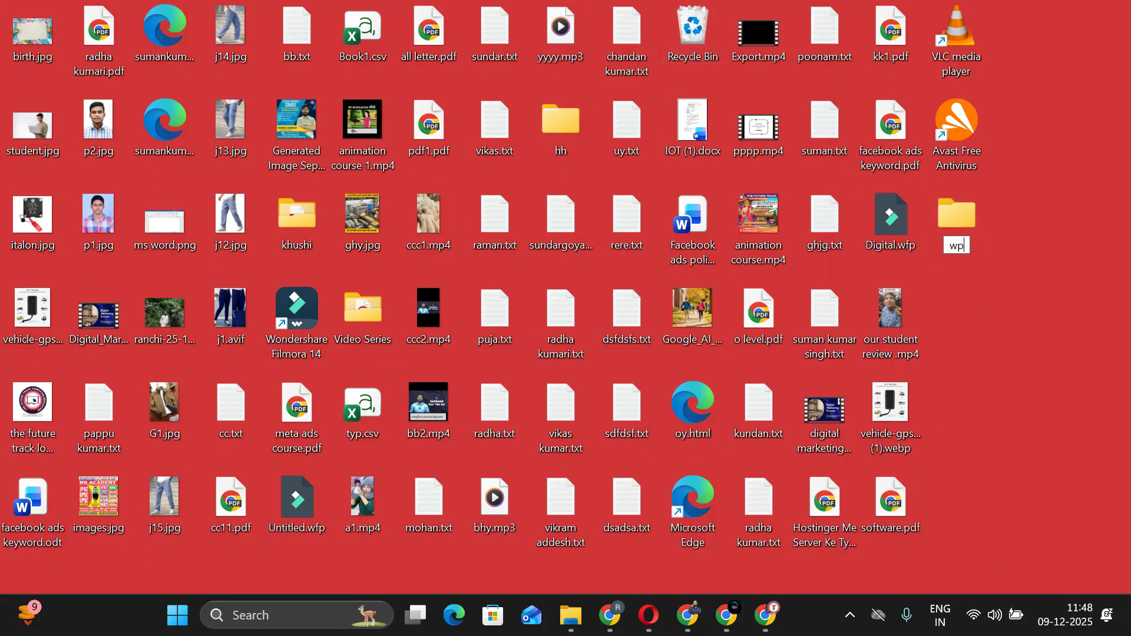
key(Return)
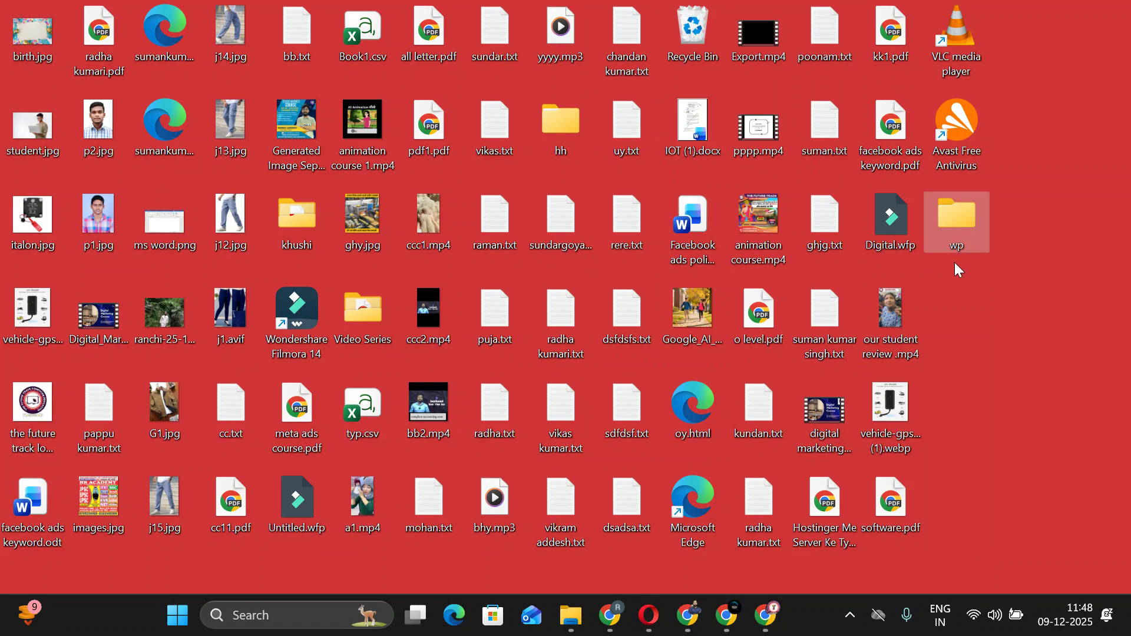
Paste the copied seofy_v1.6.11 (1).zip into the wp folder and extract all its contents there.
double_click(977, 213)
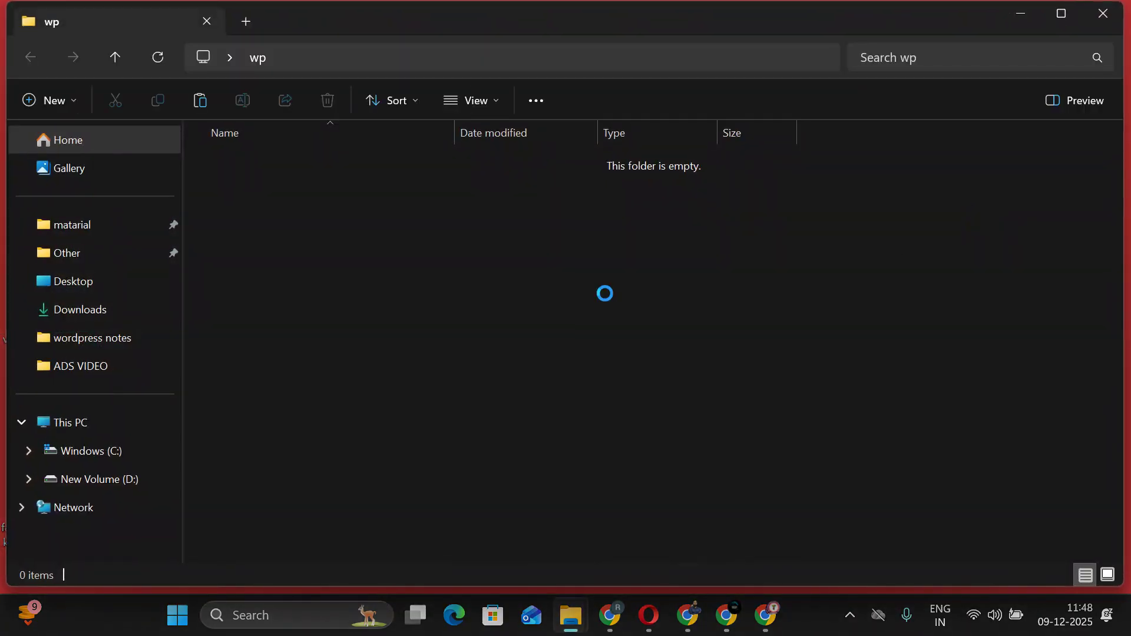
key(ctrl+v)
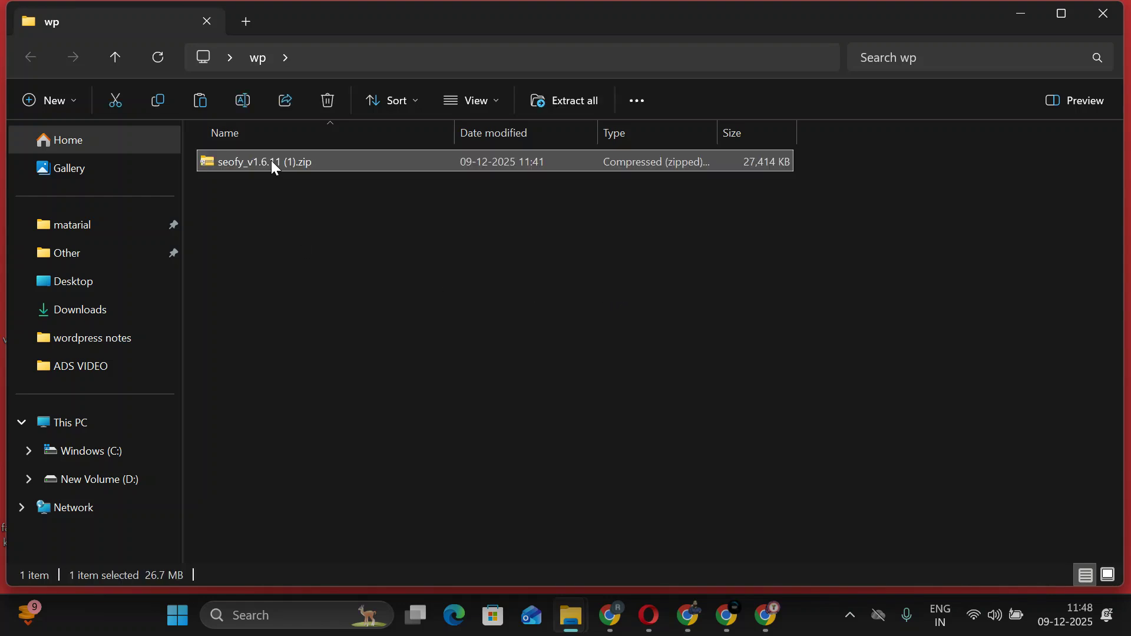
right_click(273, 167)
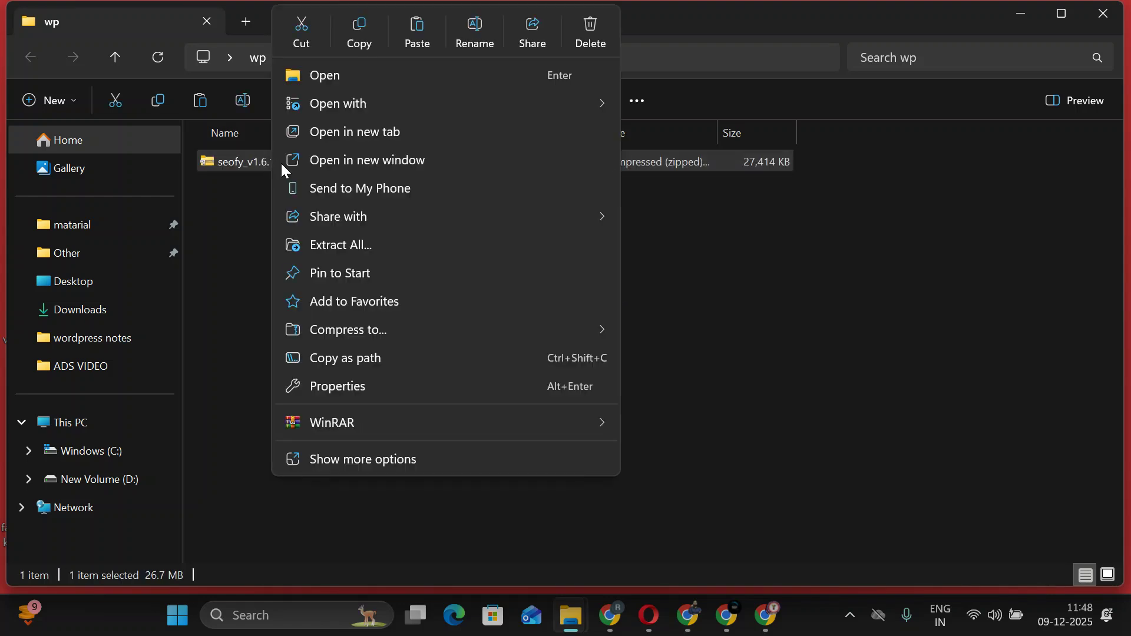
click(345, 446)
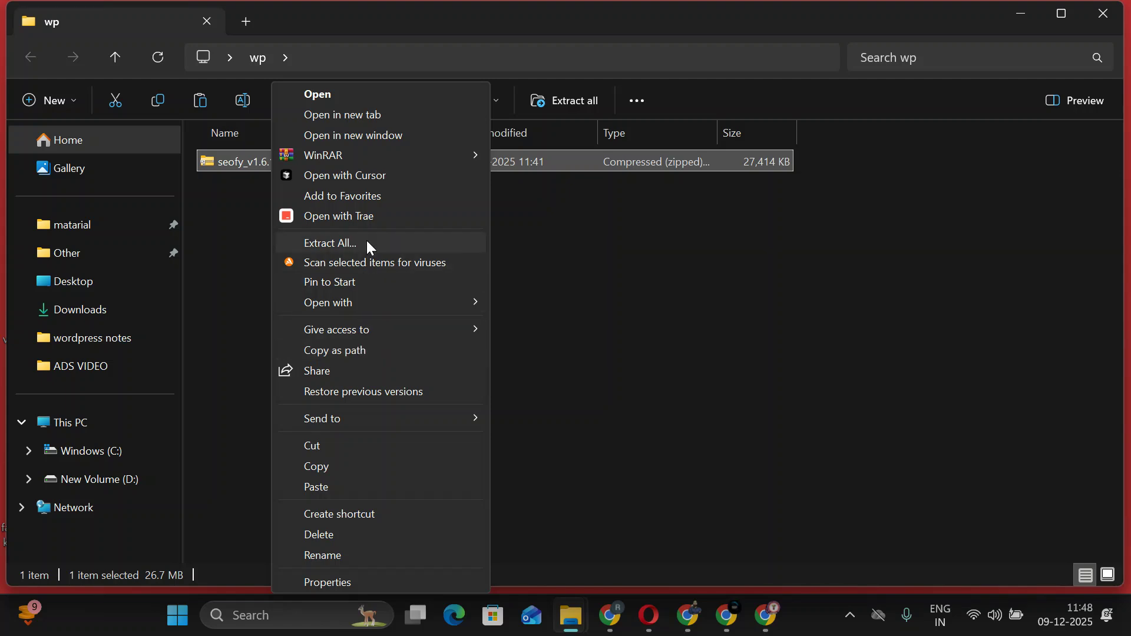
click(367, 243)
click(716, 491)
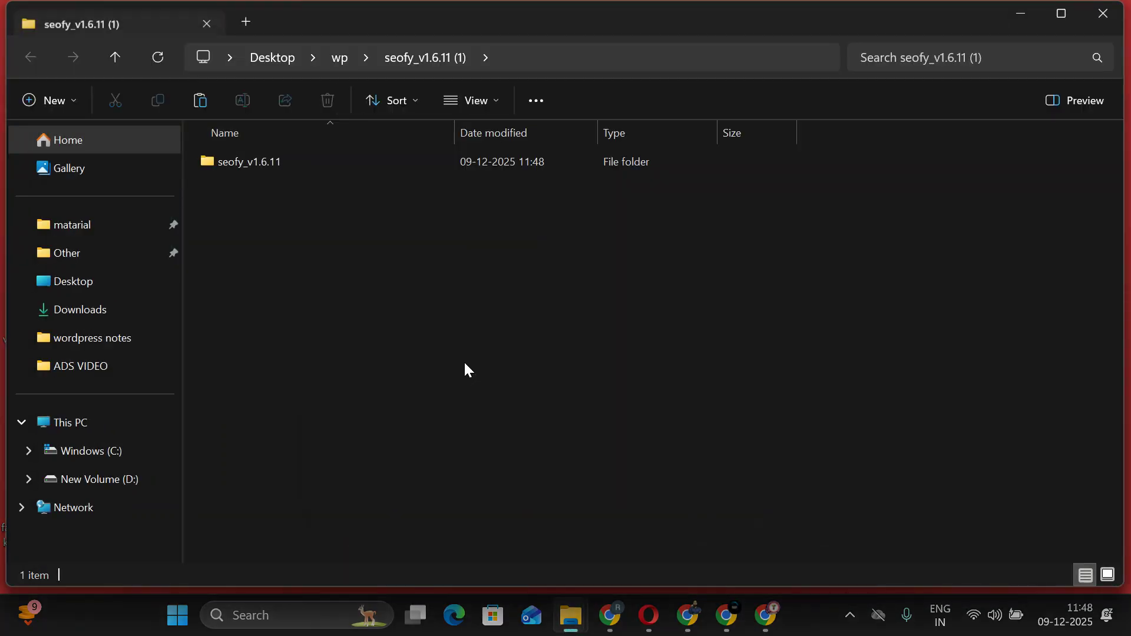
Look through the extracted seofy_v1.6.11 folder's subfolders and close File Explorer.
double_click(275, 161)
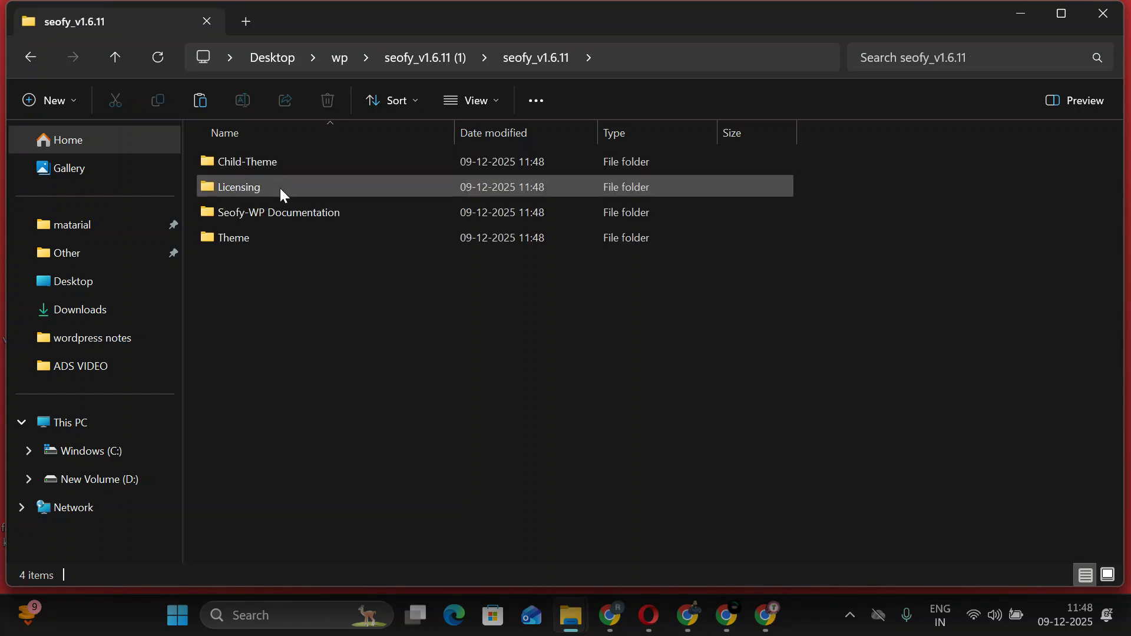
mouse_move(284, 173)
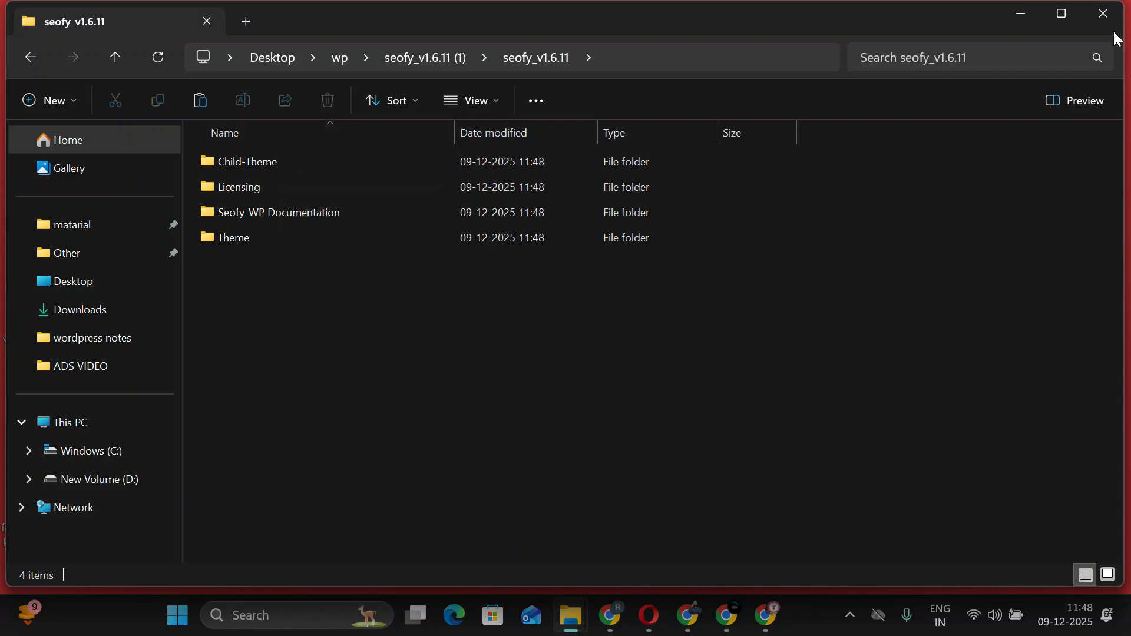
click(1103, 13)
Switch to the WordPress admin in Chrome, start adding a theme by upload and open the file chooser.
click(619, 616)
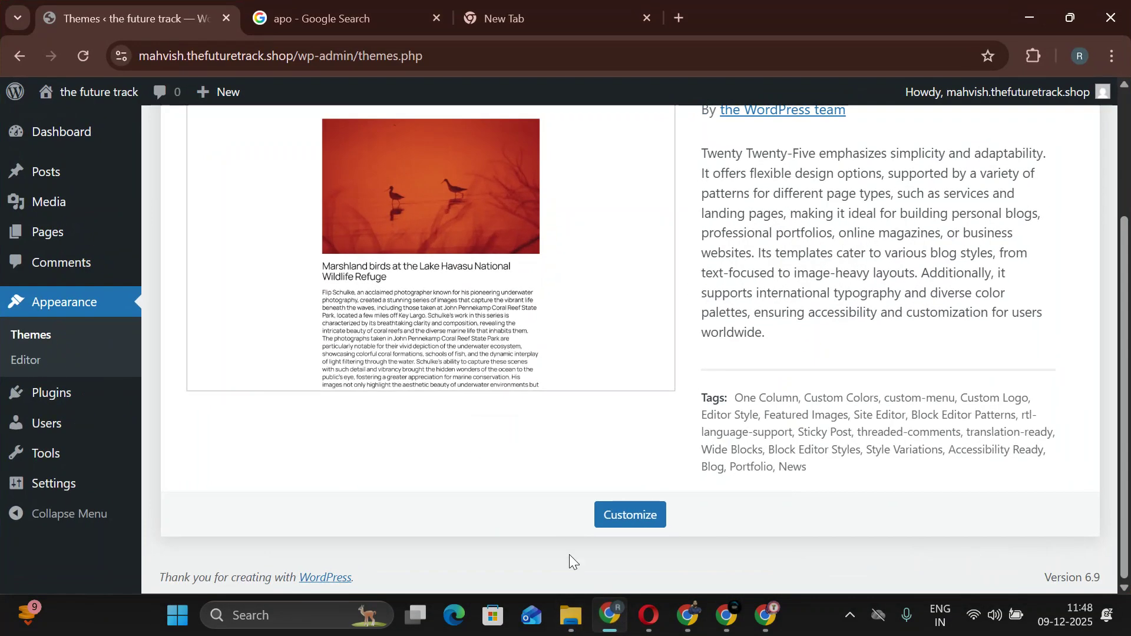
scroll(437, 384, up, 3)
click(353, 141)
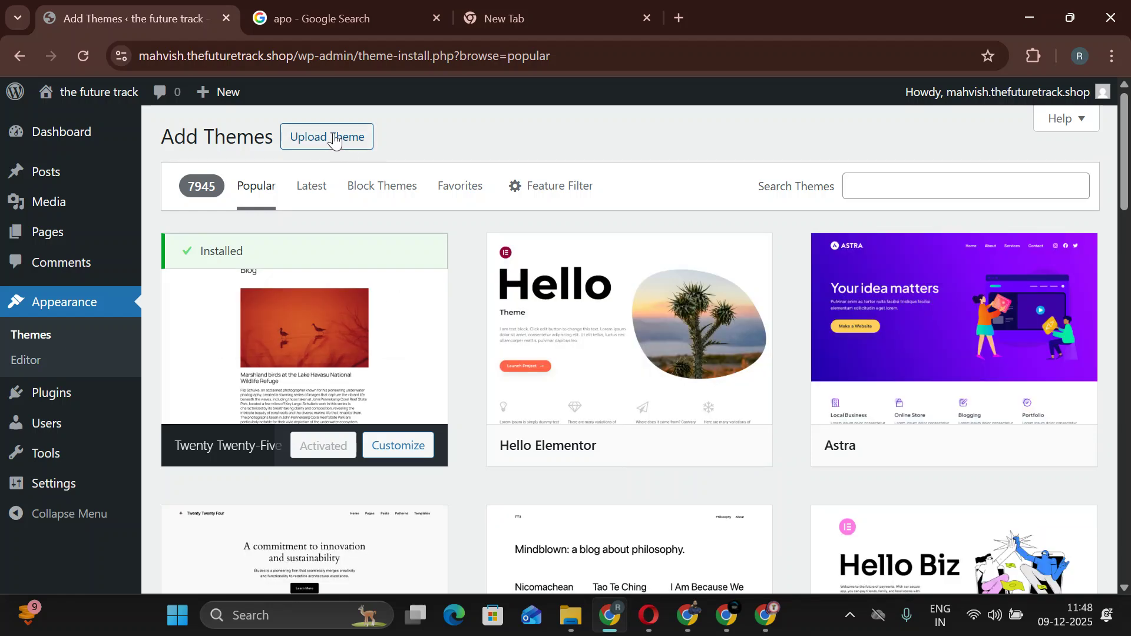
click(341, 143)
click(507, 303)
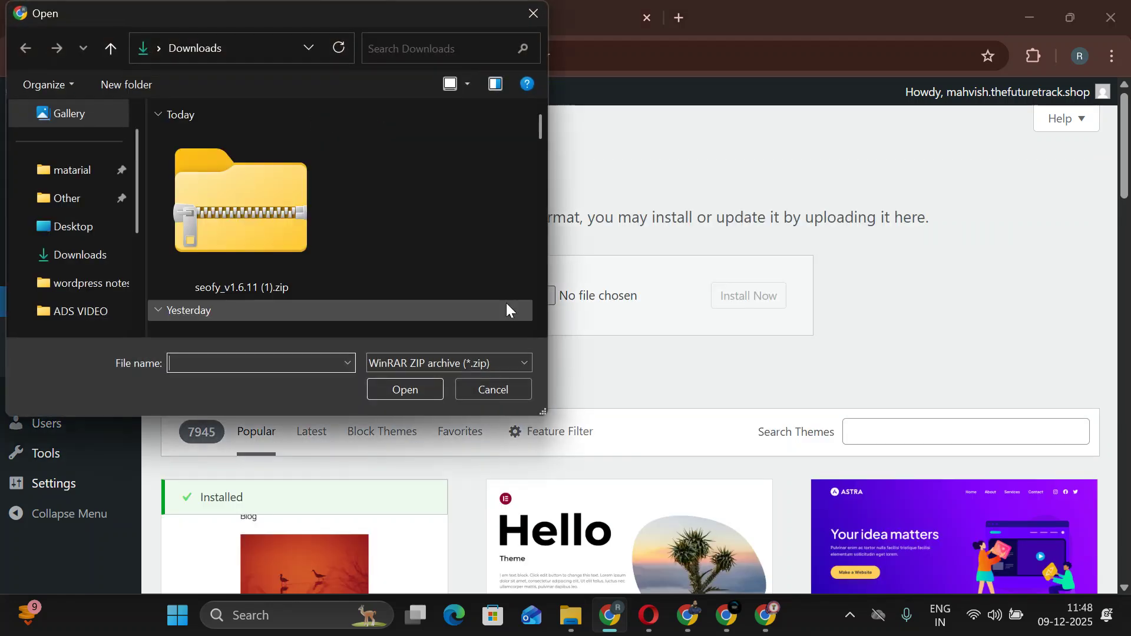
Choose seofy-child.zip from the Child-Theme folder of the extracted files in the desktop's wp folder, and install it.
click(90, 238)
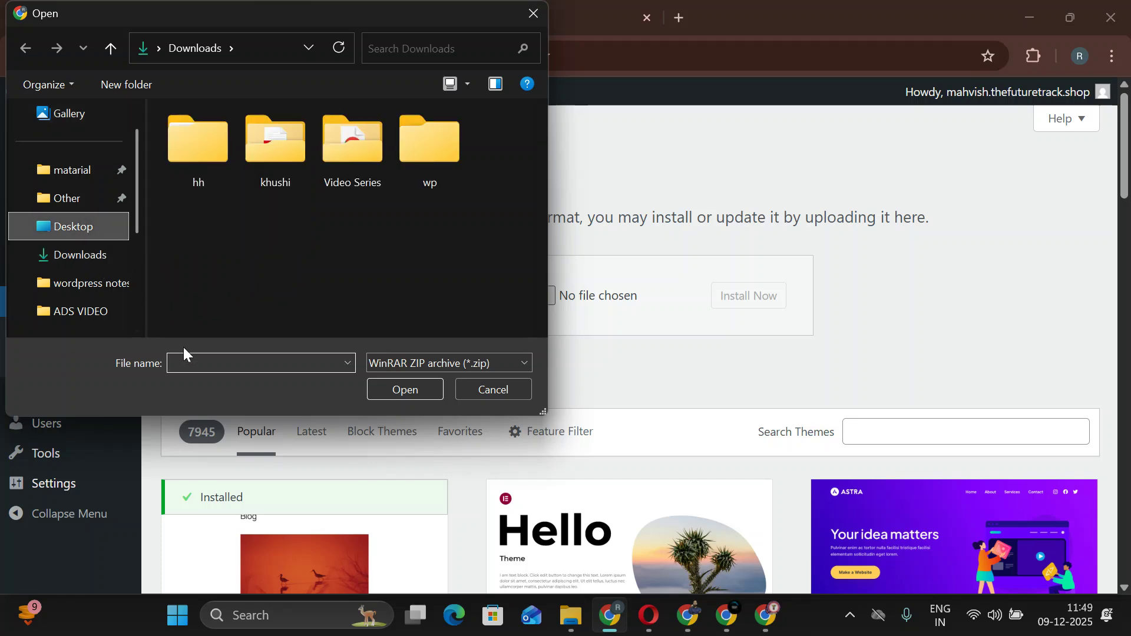
double_click(463, 151)
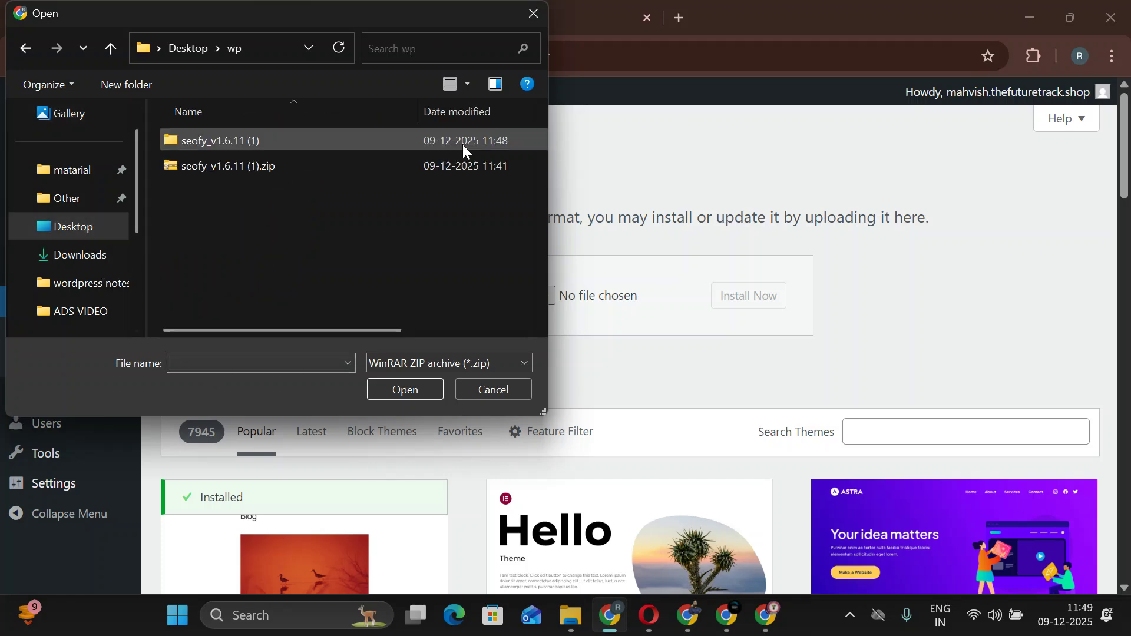
double_click(269, 146)
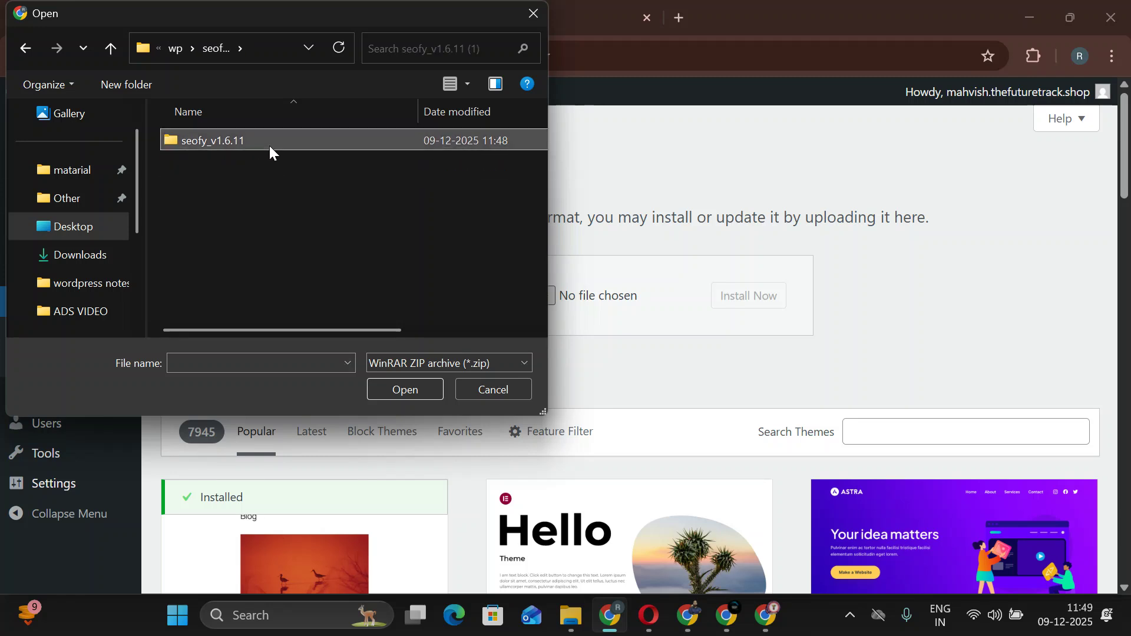
double_click(270, 147)
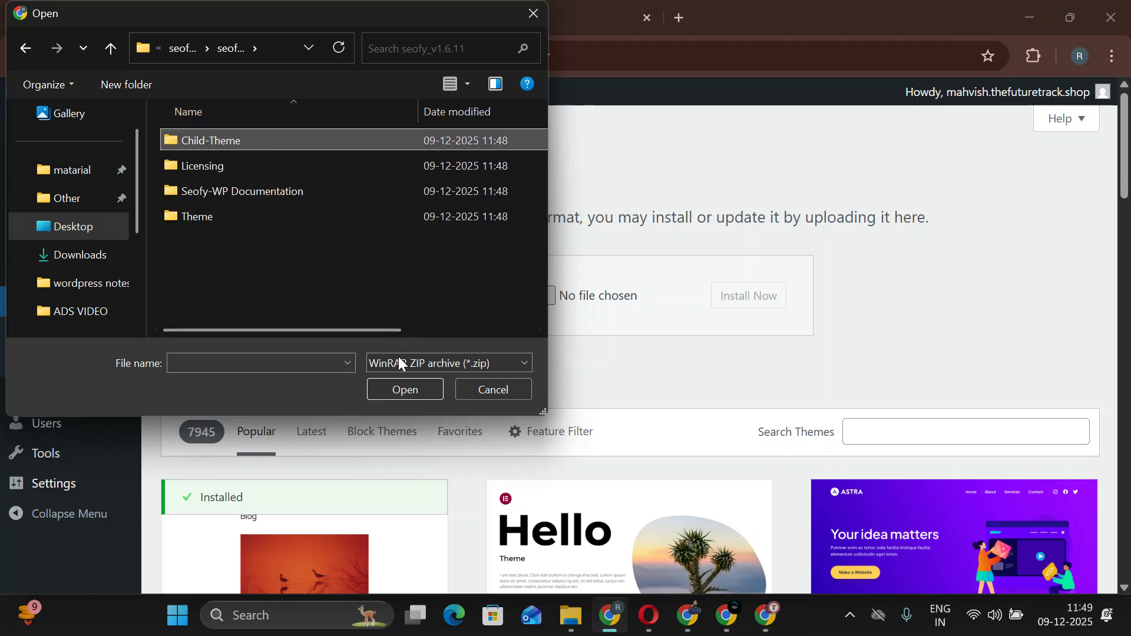
click(404, 389)
click(253, 142)
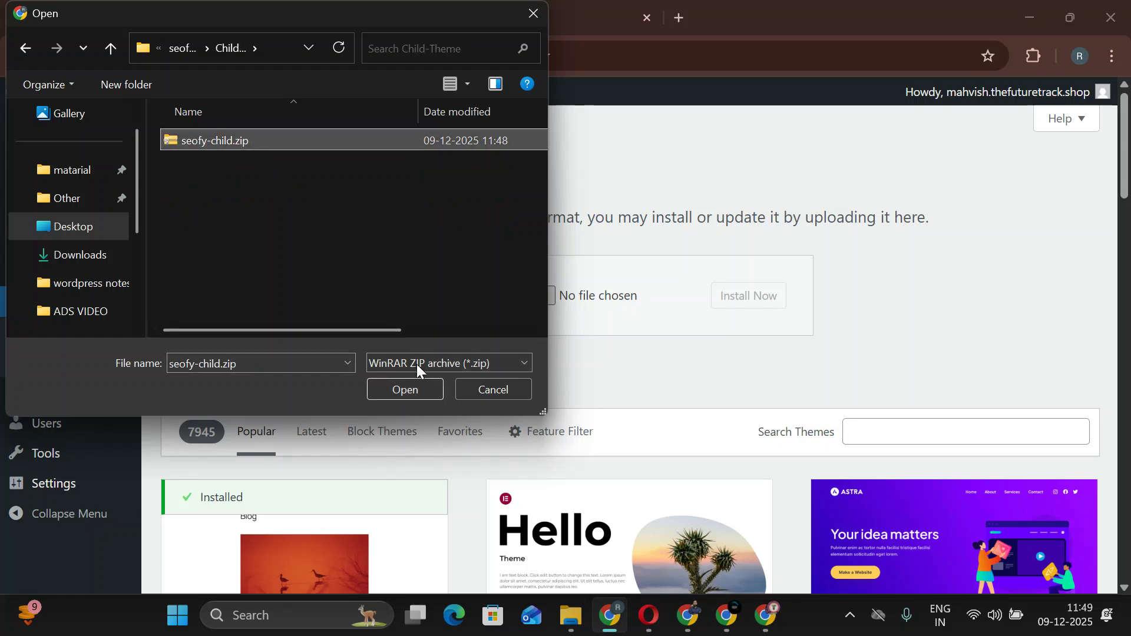
click(406, 388)
click(755, 307)
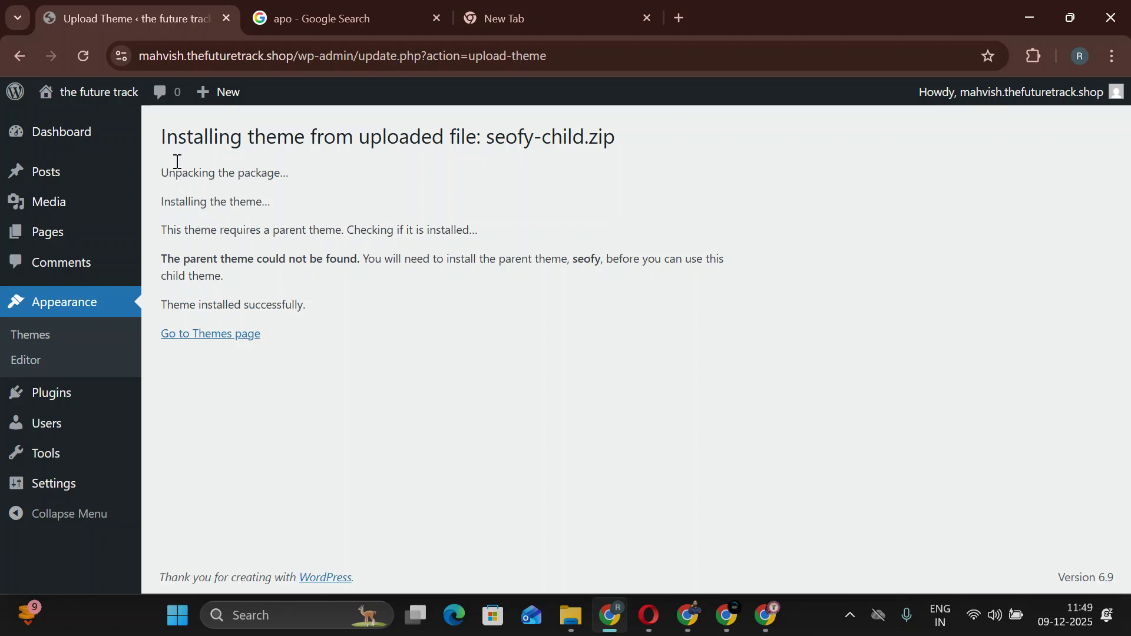
Review the child theme's installation messages and check the installed themes page, including its Broken Themes section.
drag(166, 139, 616, 139)
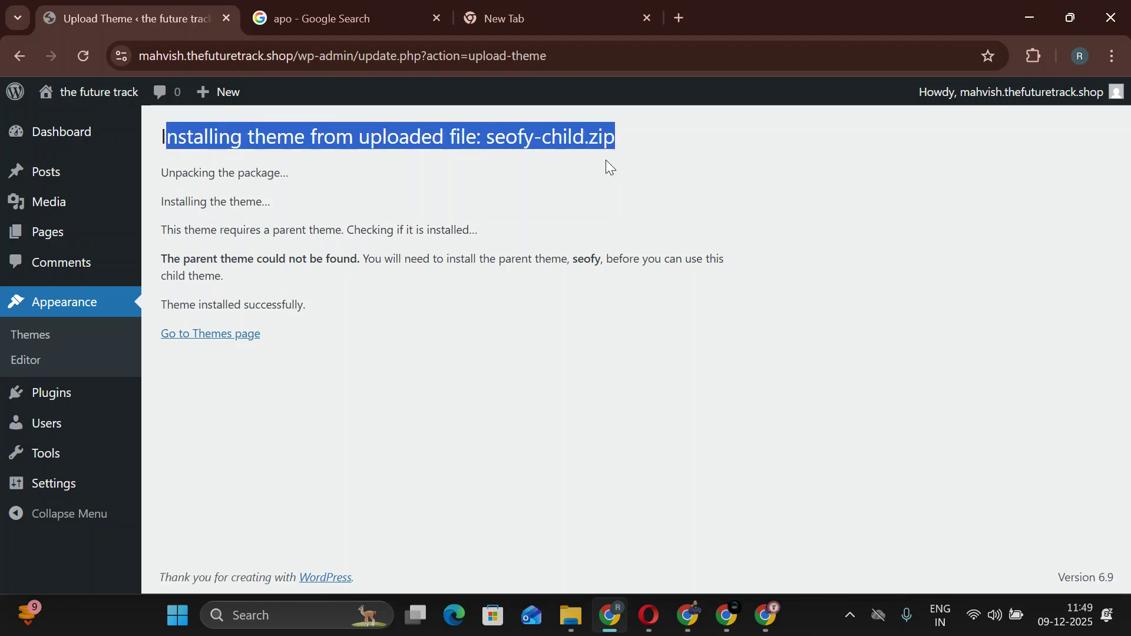
click(330, 386)
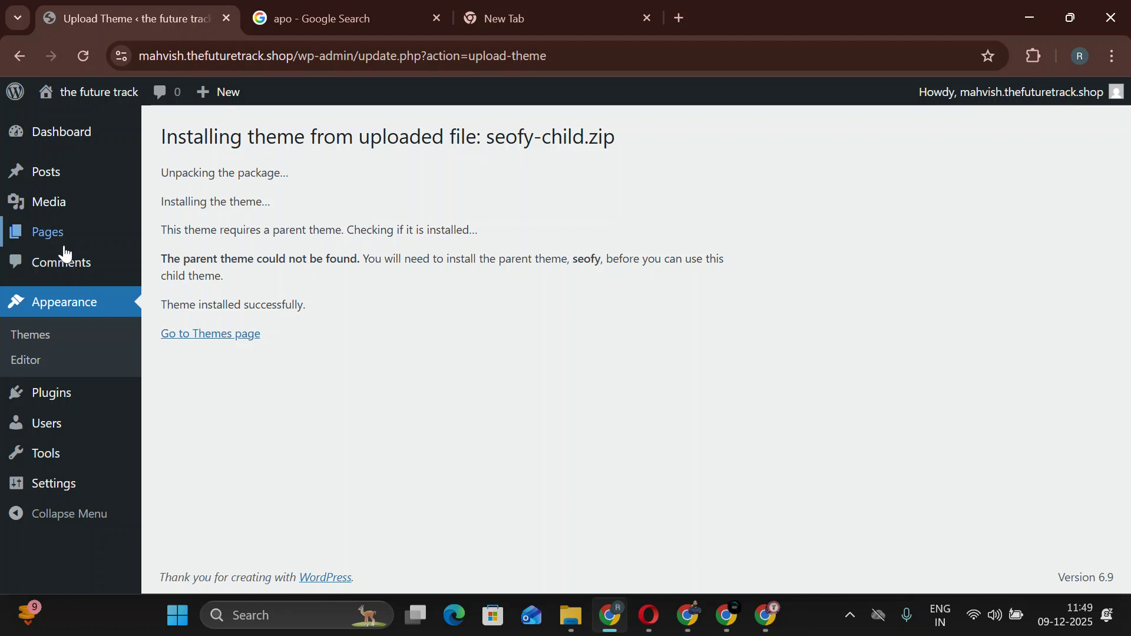
click(40, 345)
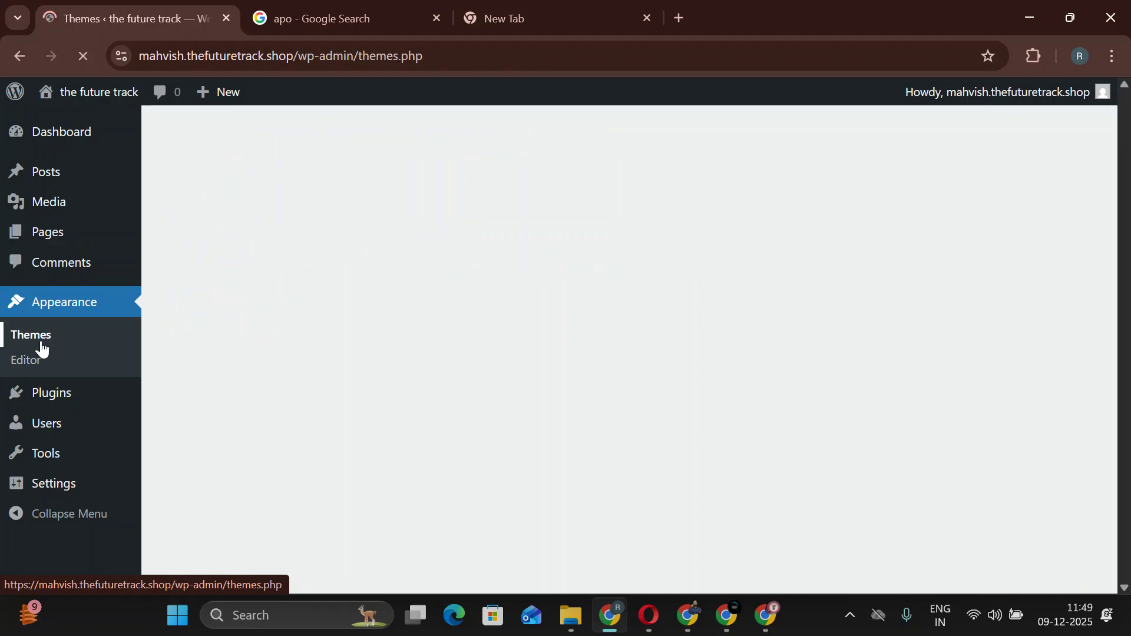
scroll(436, 307, down, 5)
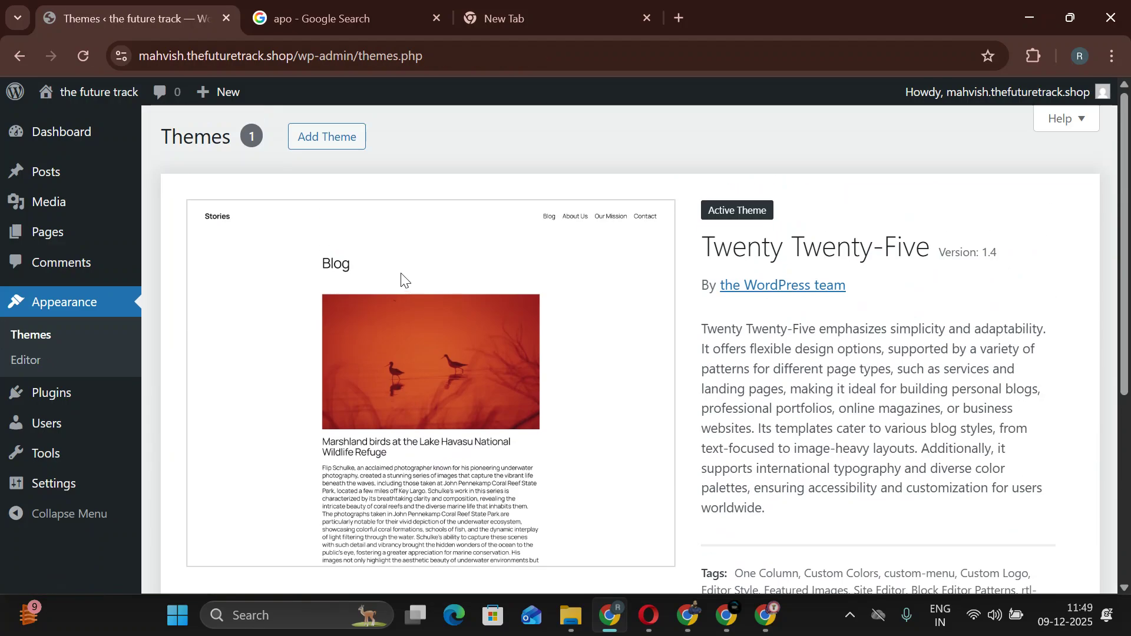
click(339, 141)
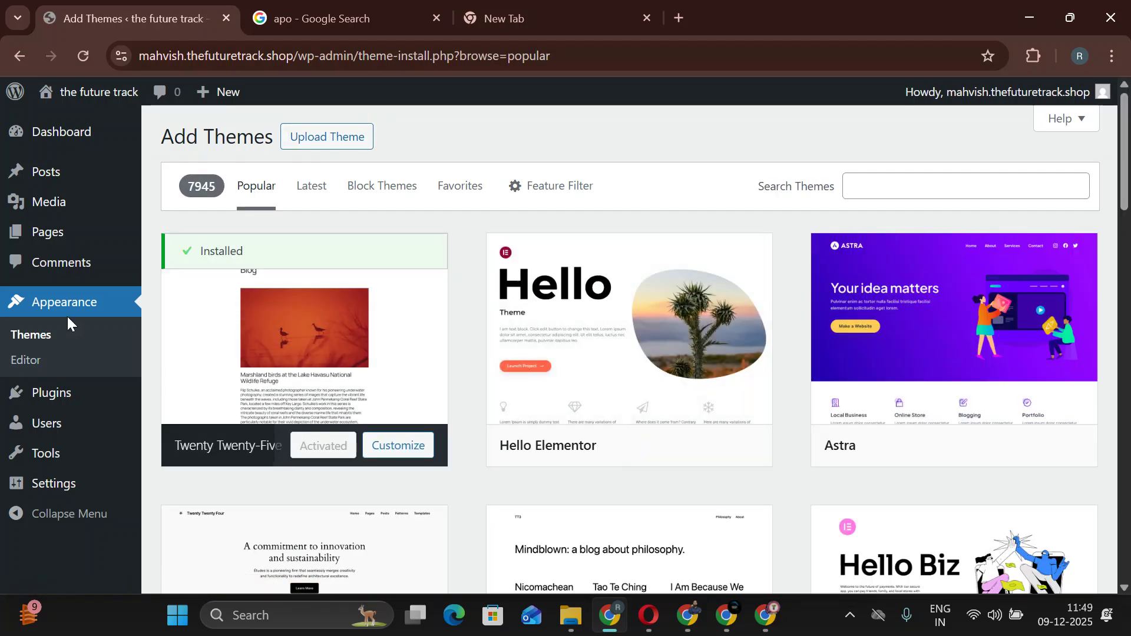
click(40, 330)
scroll(287, 305, down, 5)
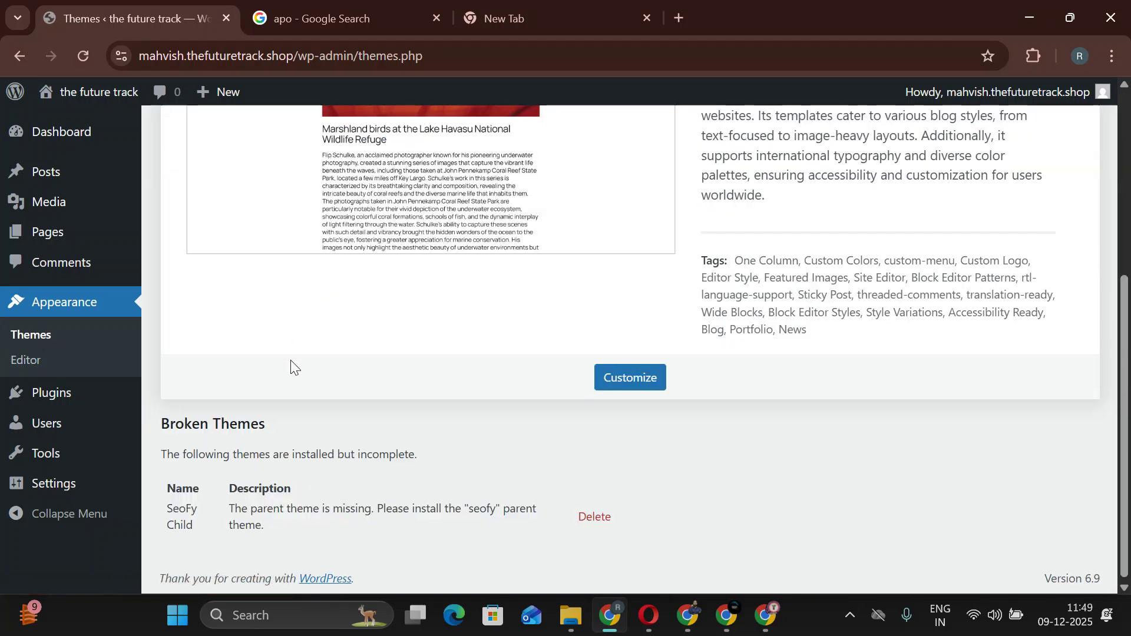
scroll(291, 360, up, 5)
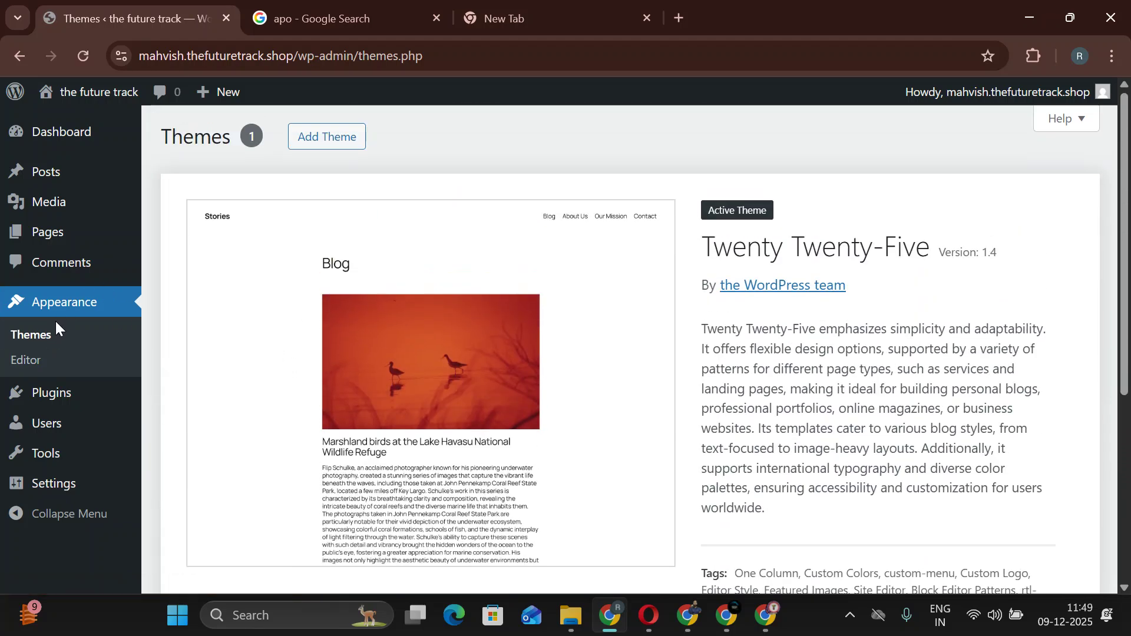
Try to install the theme from seofy_v1.6.11 (1).zip in Downloads as an upload, and check the Broken Themes section of the themes page.
click(307, 139)
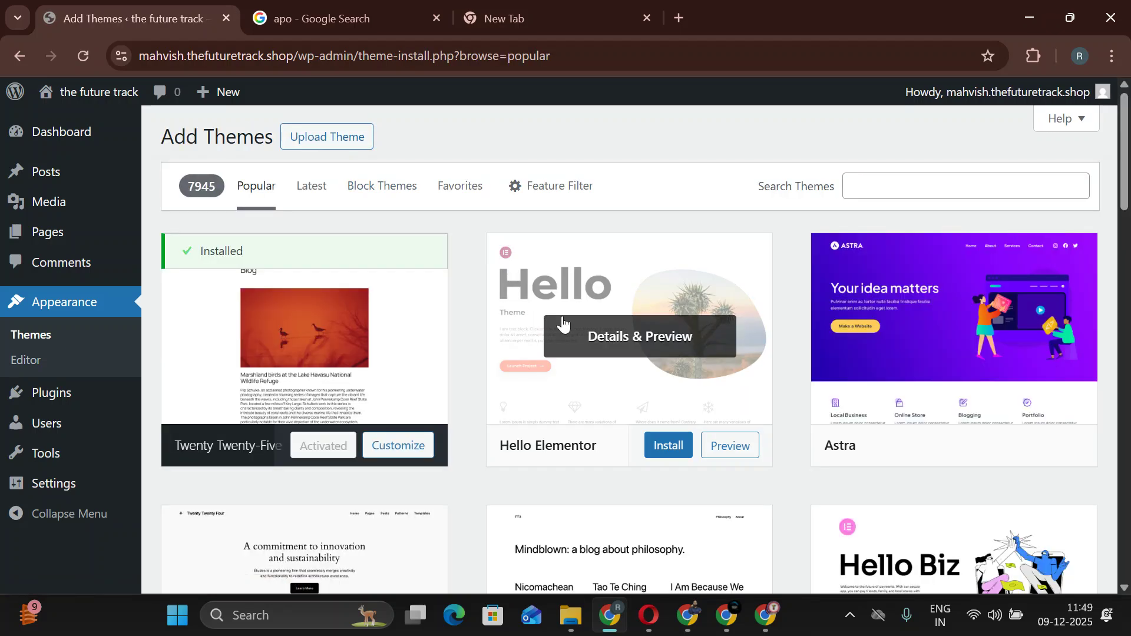
click(321, 137)
click(486, 294)
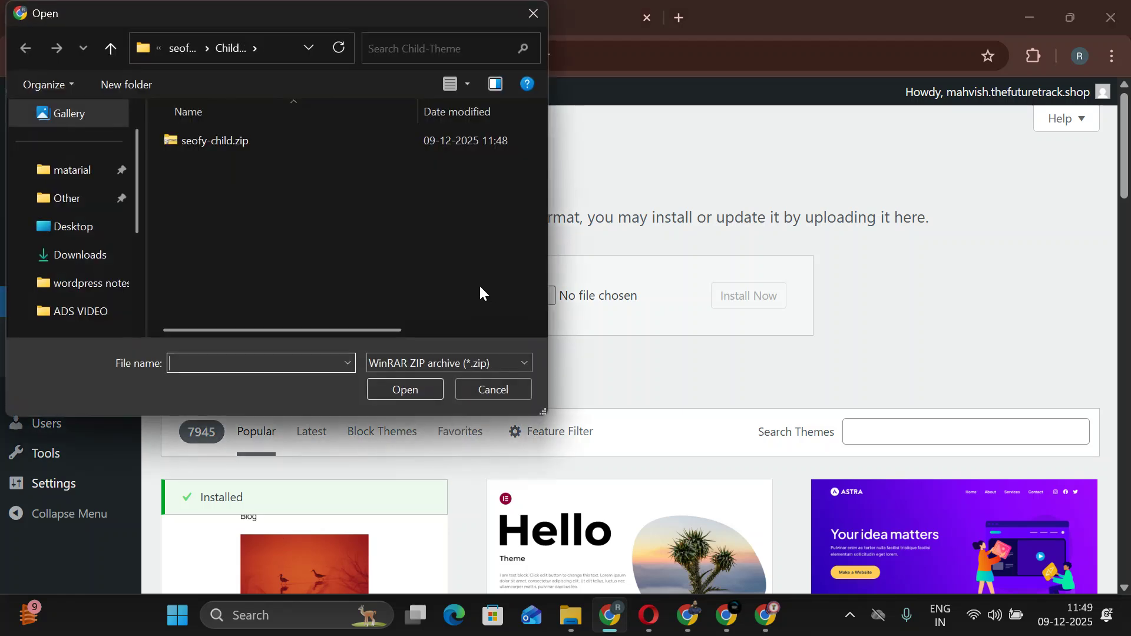
click(89, 265)
click(249, 228)
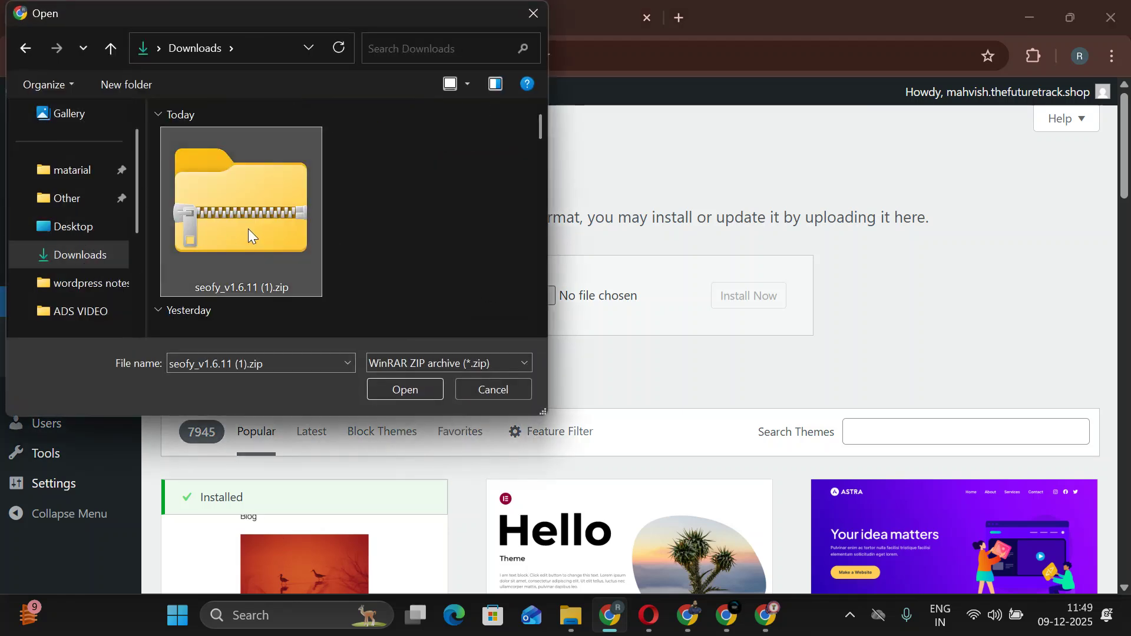
click(400, 390)
click(747, 299)
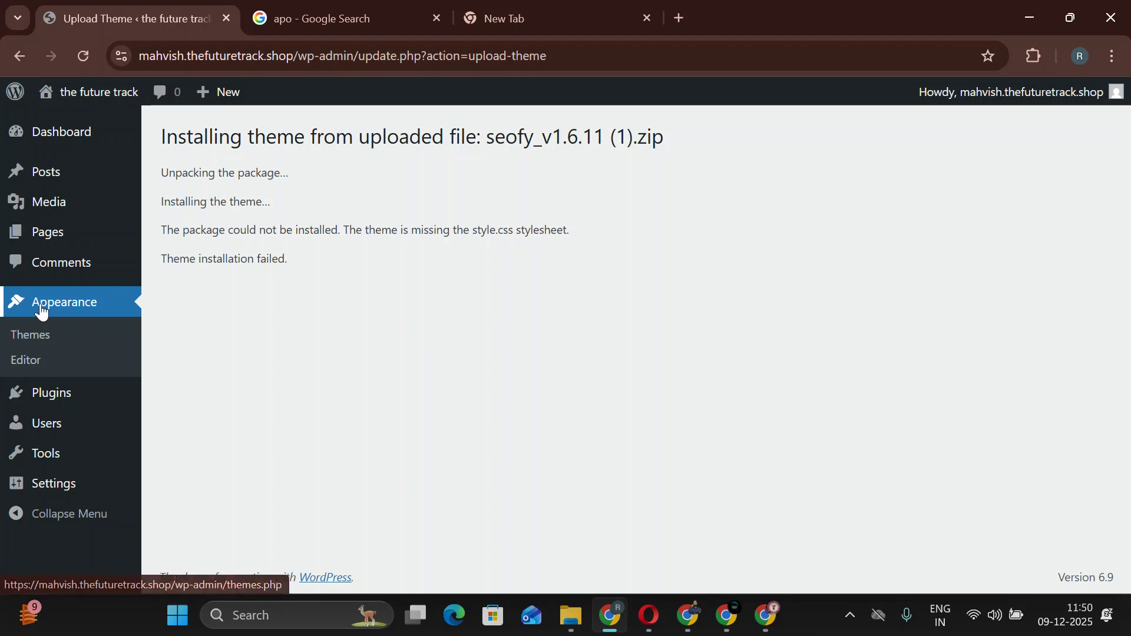
click(42, 334)
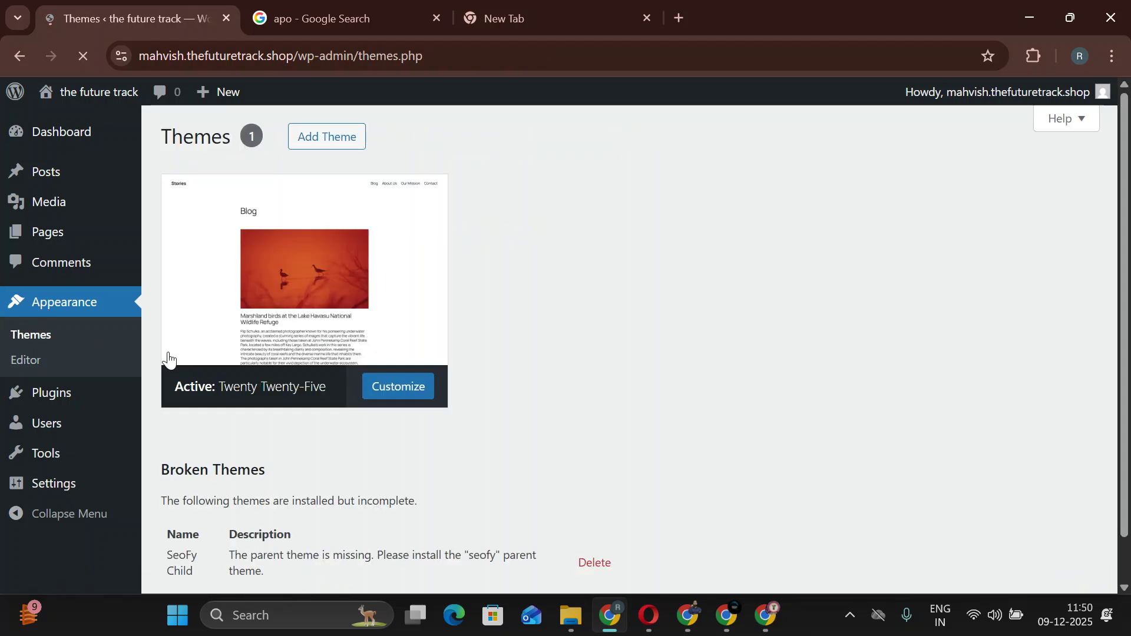
scroll(170, 356, down, 5)
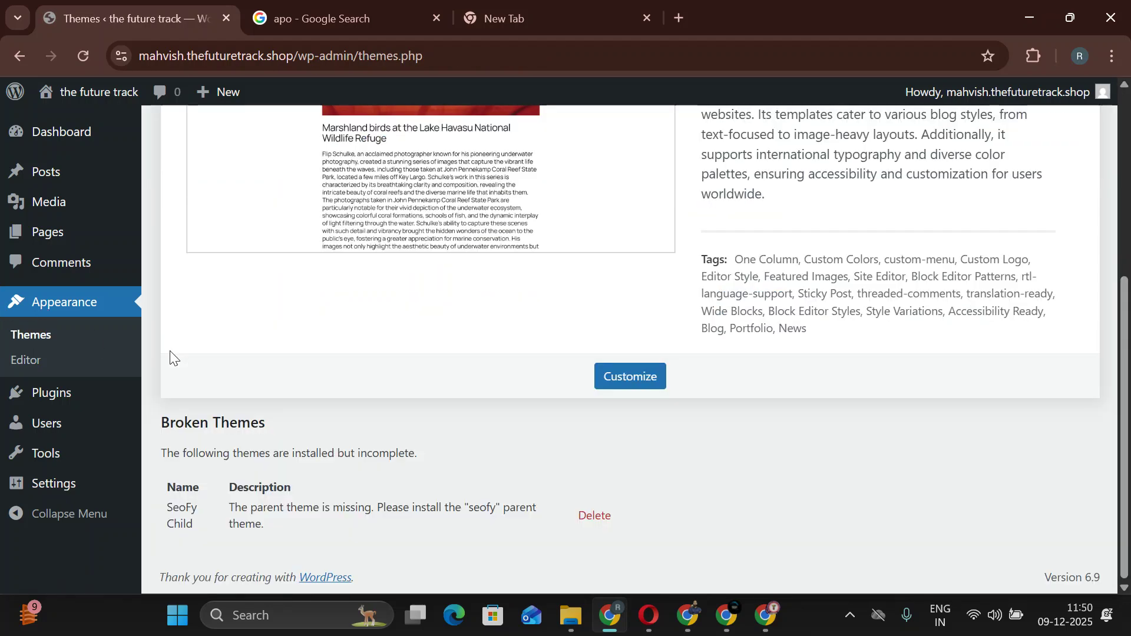
Switch to the Chrome window showing wp99.in and open web.whatsapp.com in a new tab.
click(687, 615)
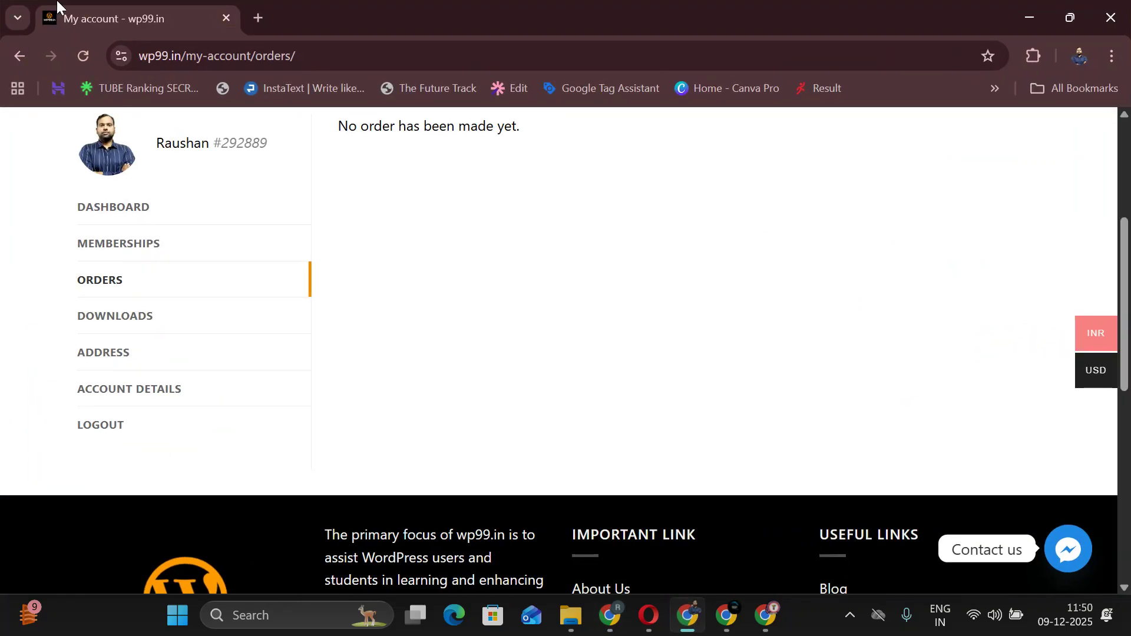
click(271, 20)
text(w)
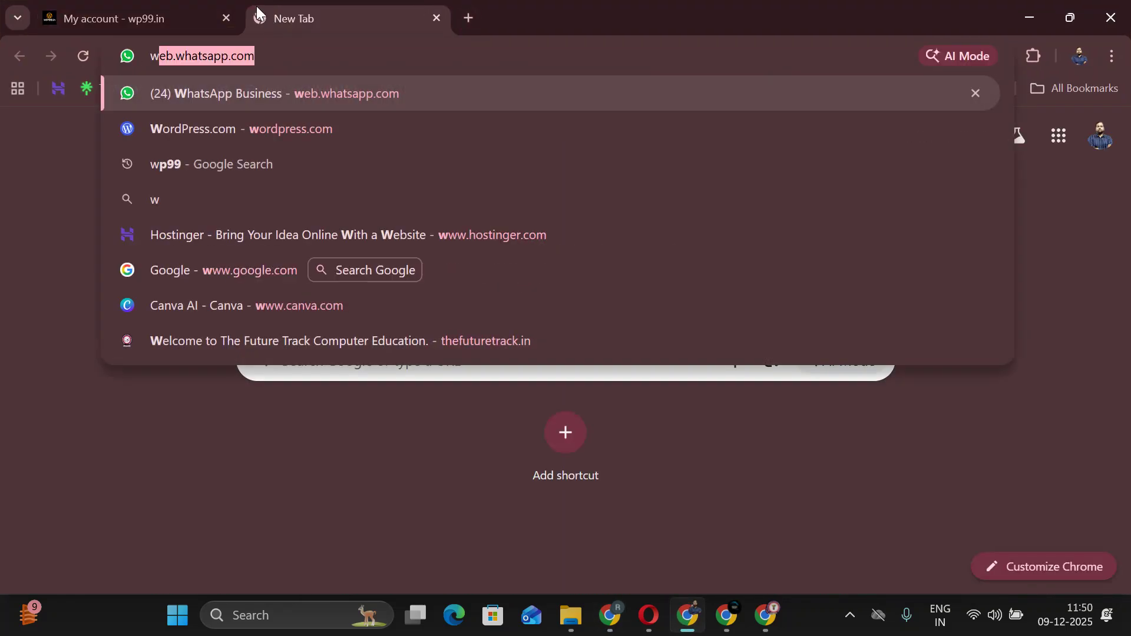
key(Return)
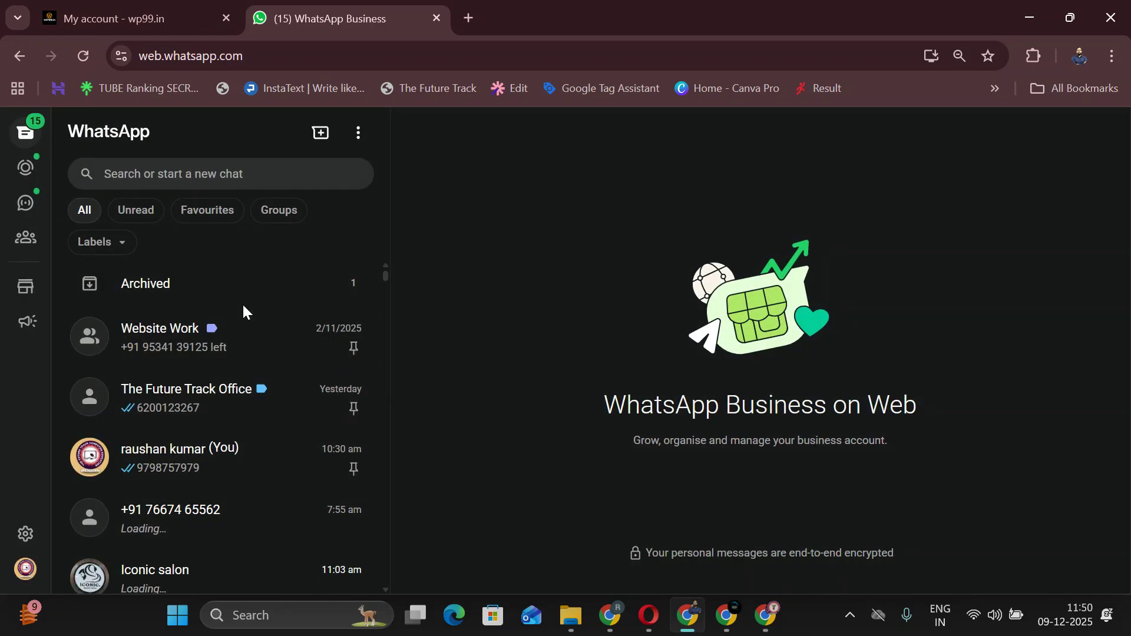
Search the WhatsApp chats for the contact's first name and open the conversation with that contact.
click(210, 175)
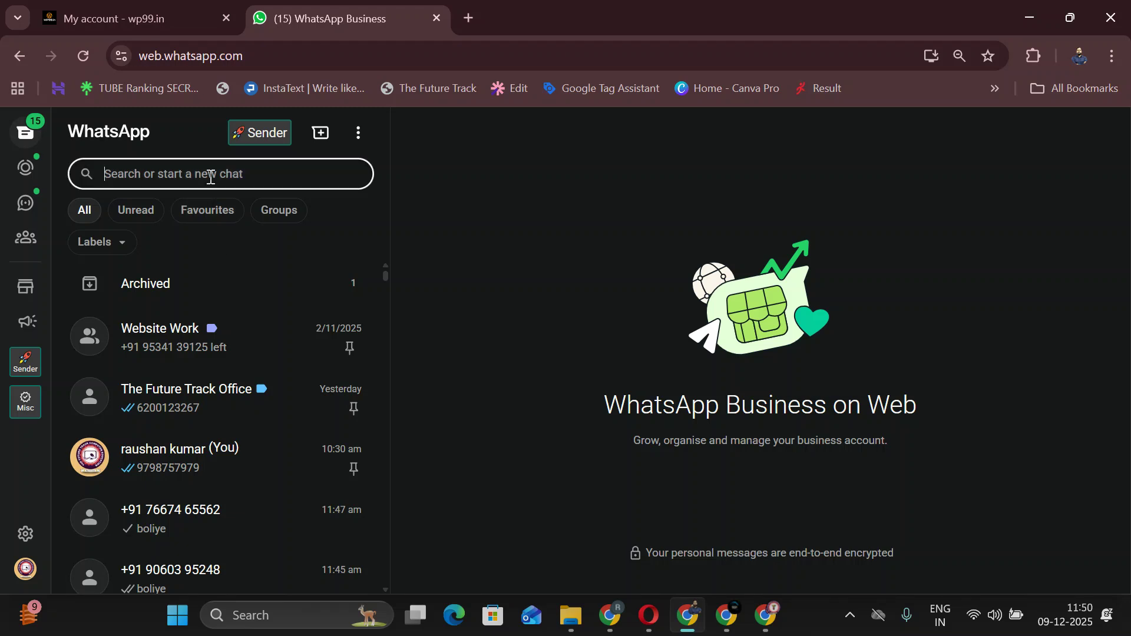
text(cha)
key(BackSpace)
key(BackSpace)
key(BackSpace)
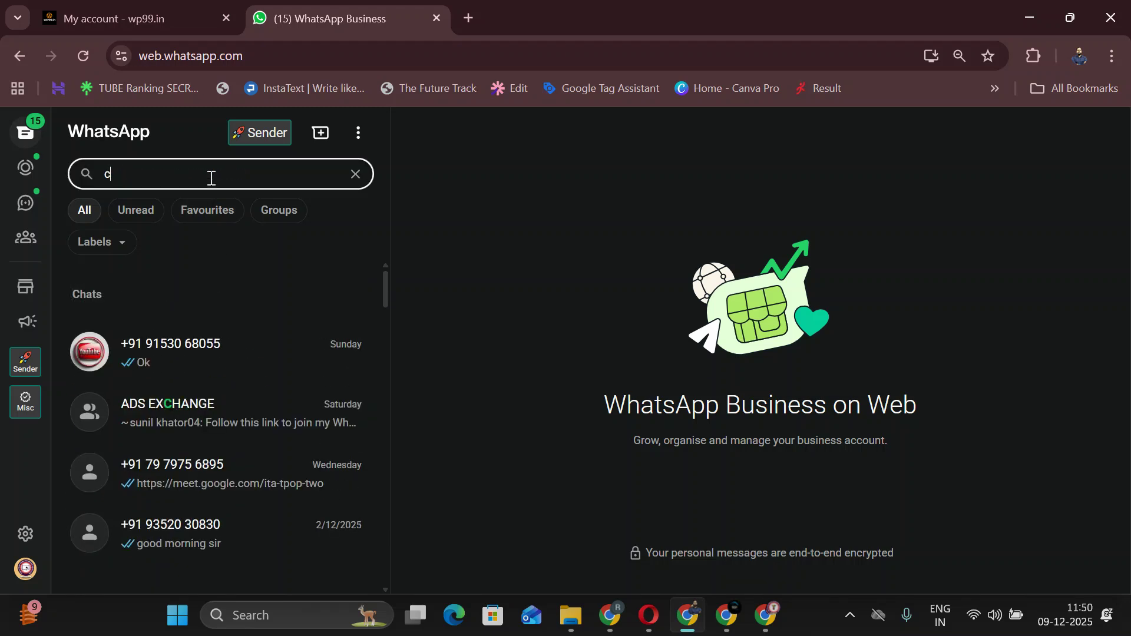
text(w)
key(BackSpace)
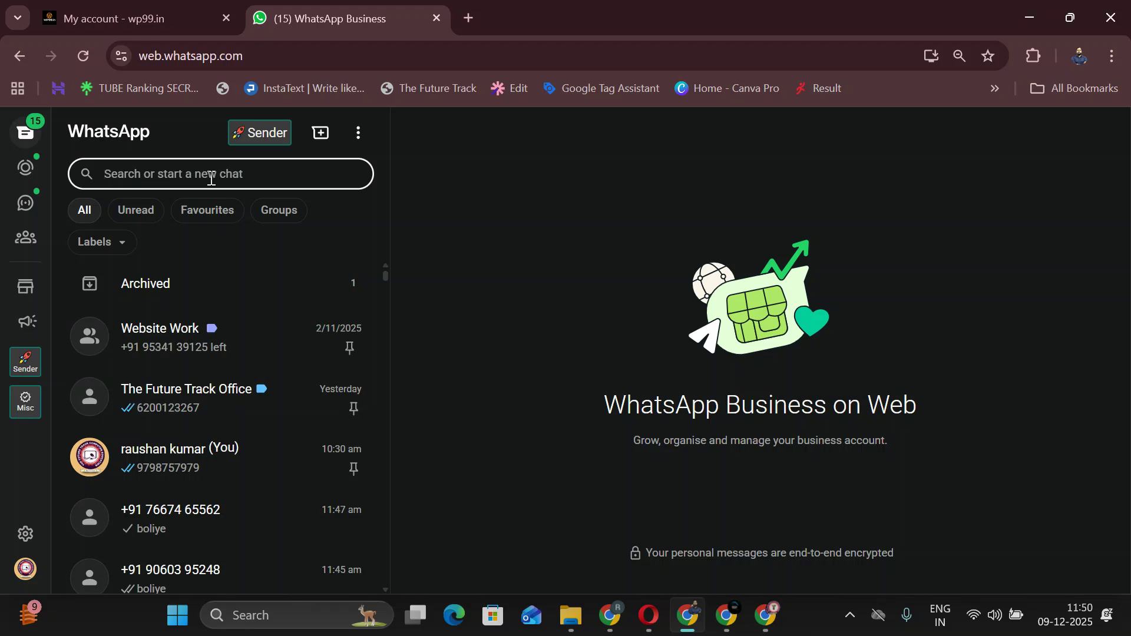
text(arvid)
key(BackSpace)
key(BackSpace)
key(BackSpace)
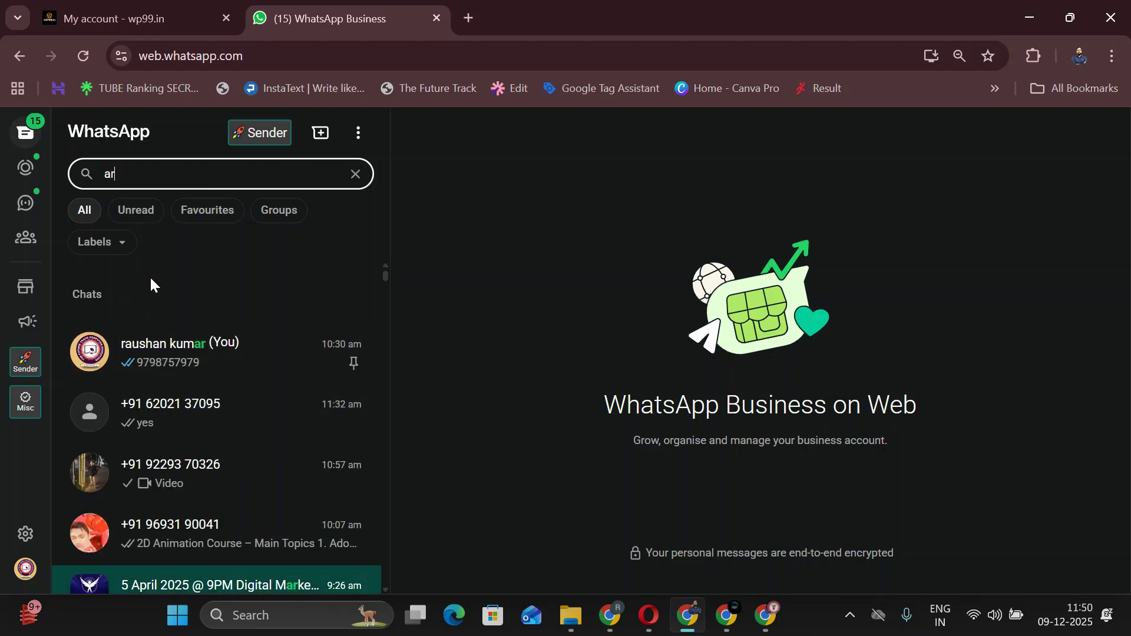
text(vind)
click(168, 352)
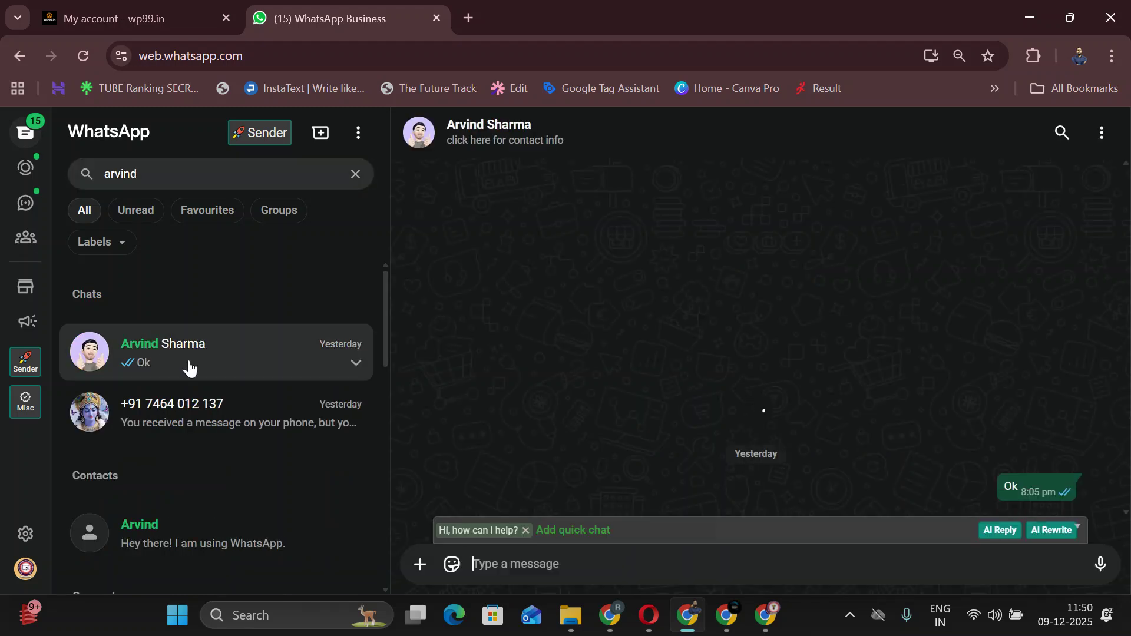
Send the contact the message "paid wala free theme kis website milta hai please name send kijiye".
text(paid wala fre)
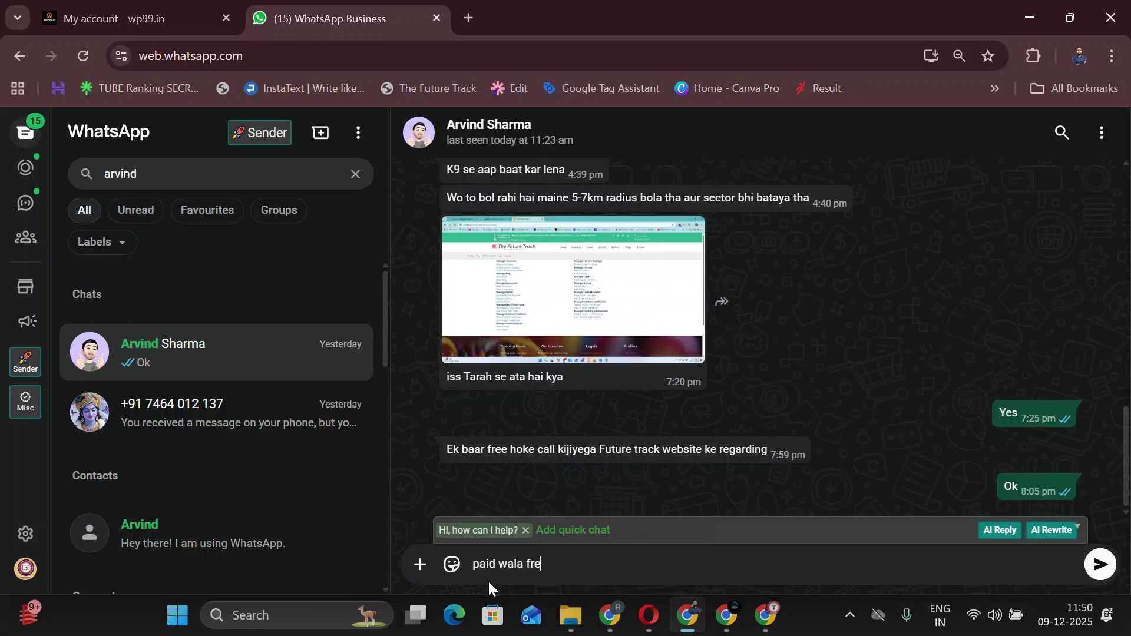
text(e theme kis website )
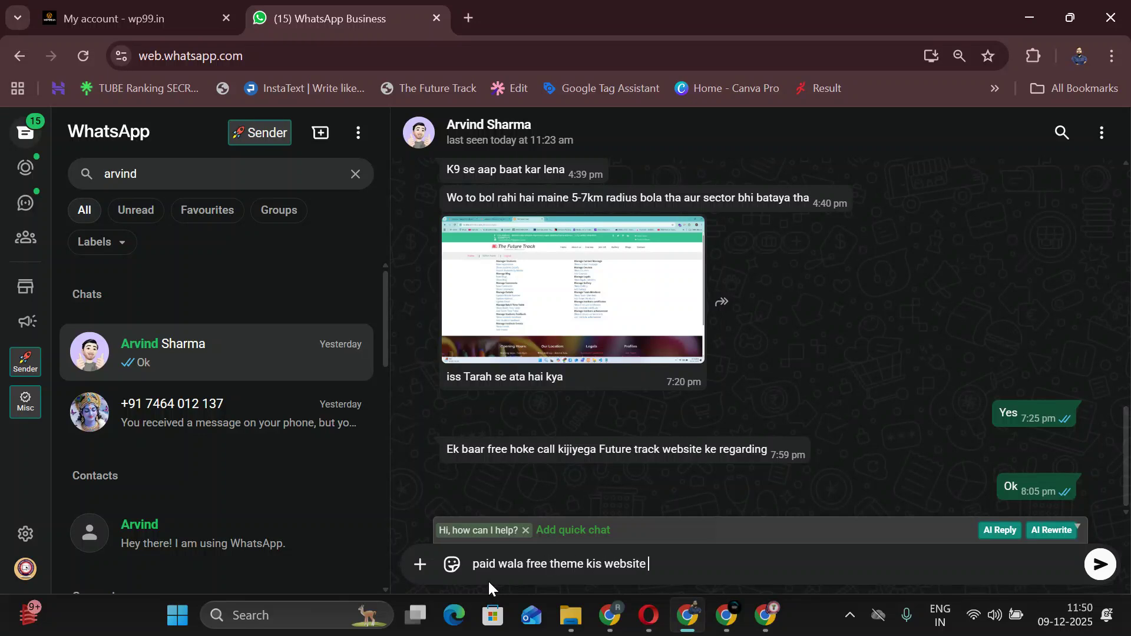
text(milta hai please name send)
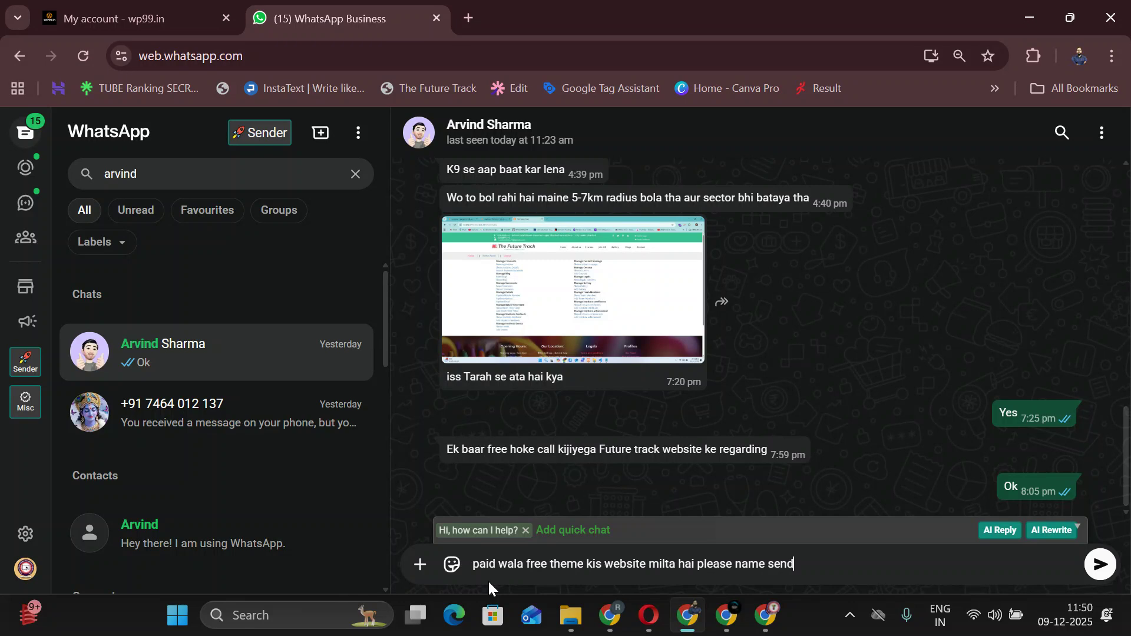
text( kijiye)
key(Return)
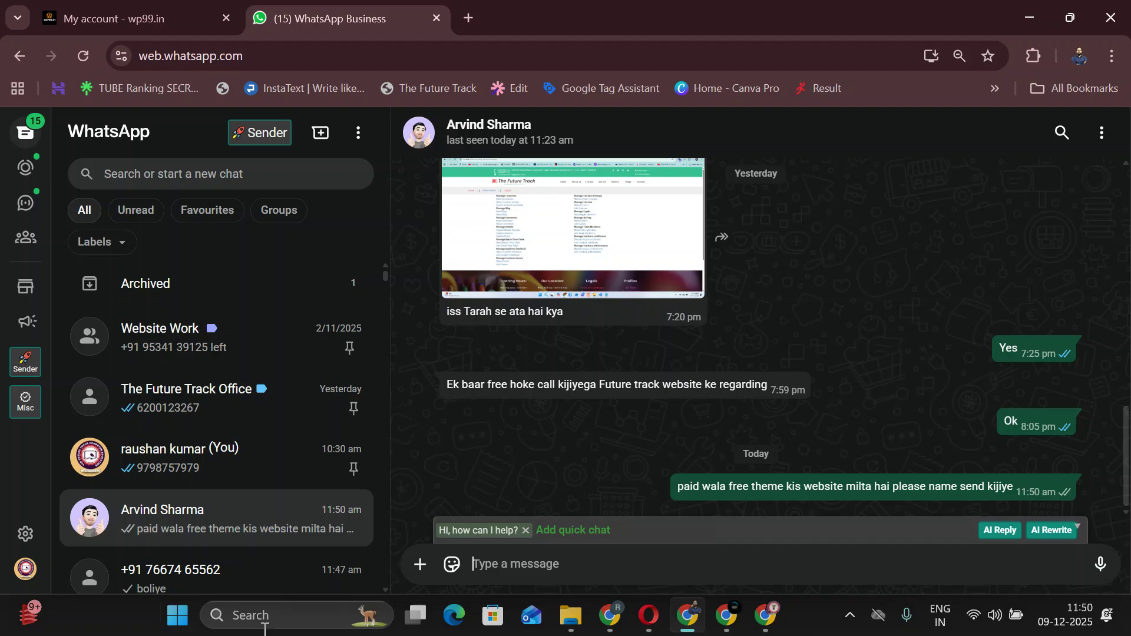
Switch back to the Chrome window with the WordPress admin, start adding a theme and search the theme directory for "e- commerce".
click(609, 616)
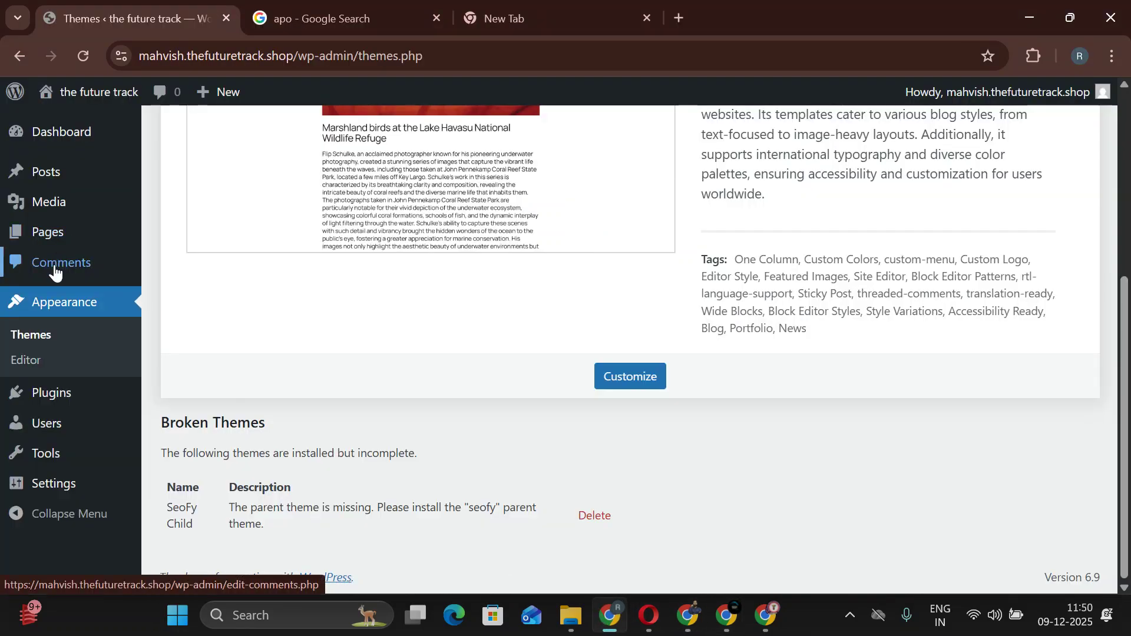
scroll(195, 232, up, 5)
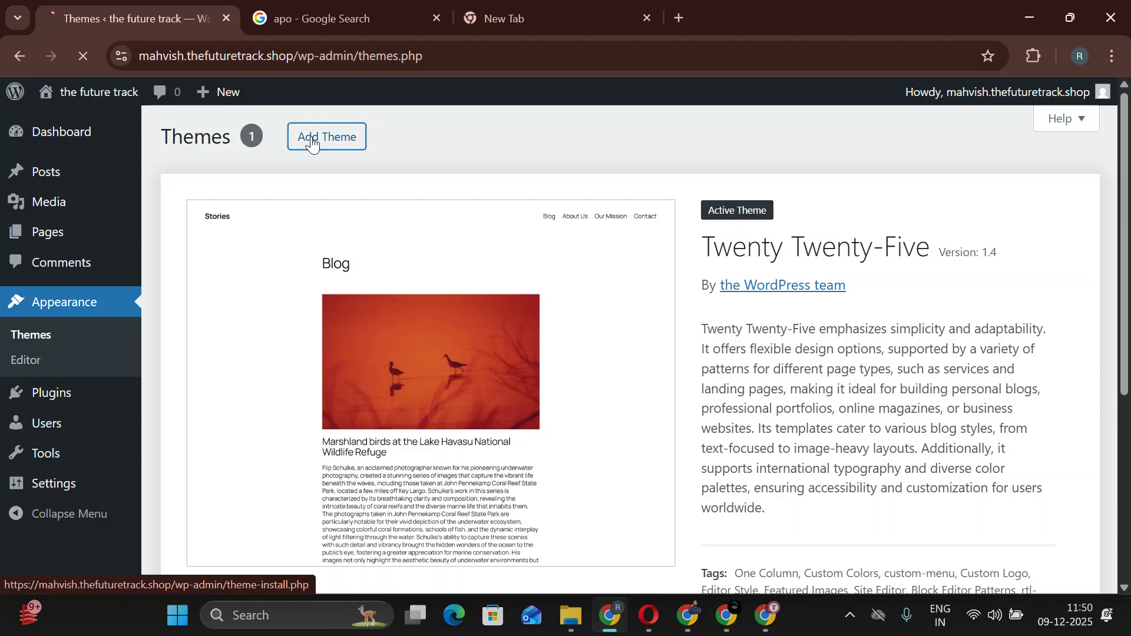
click(308, 136)
click(876, 192)
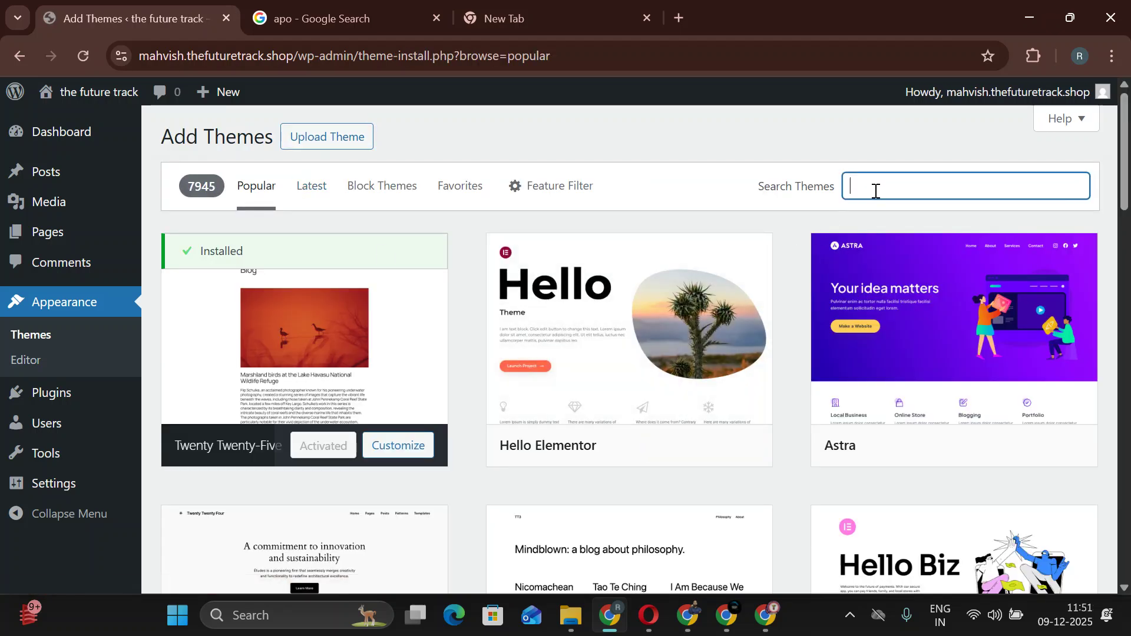
text(e- commerce)
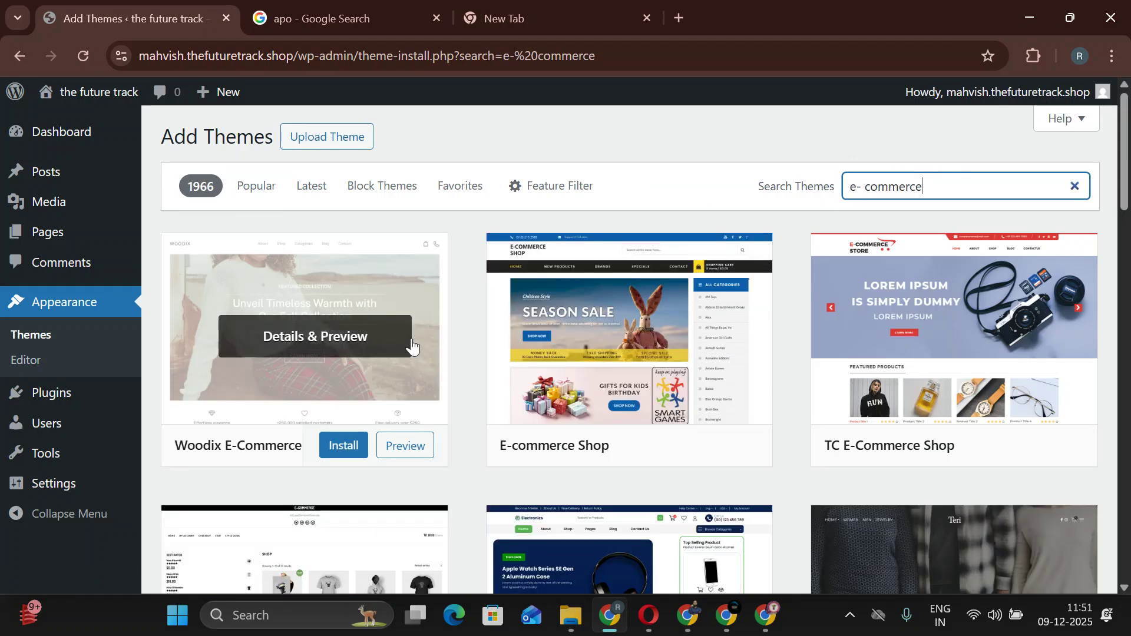
Install and activate the TC E-Commerce Shop theme from the search results.
scroll(849, 359, down, 1)
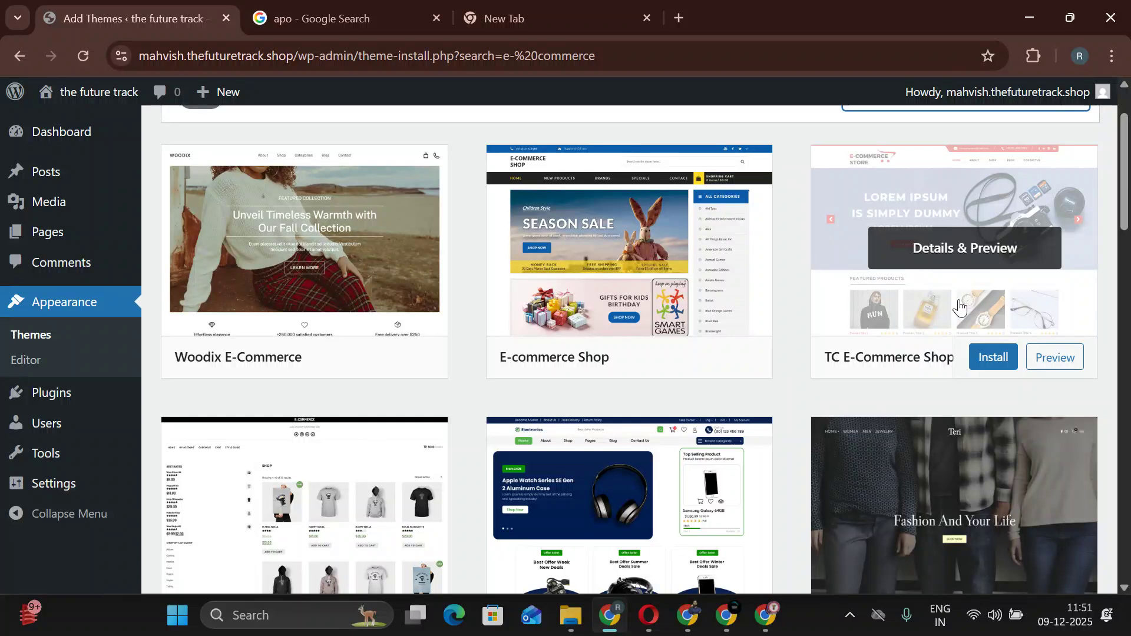
click(979, 357)
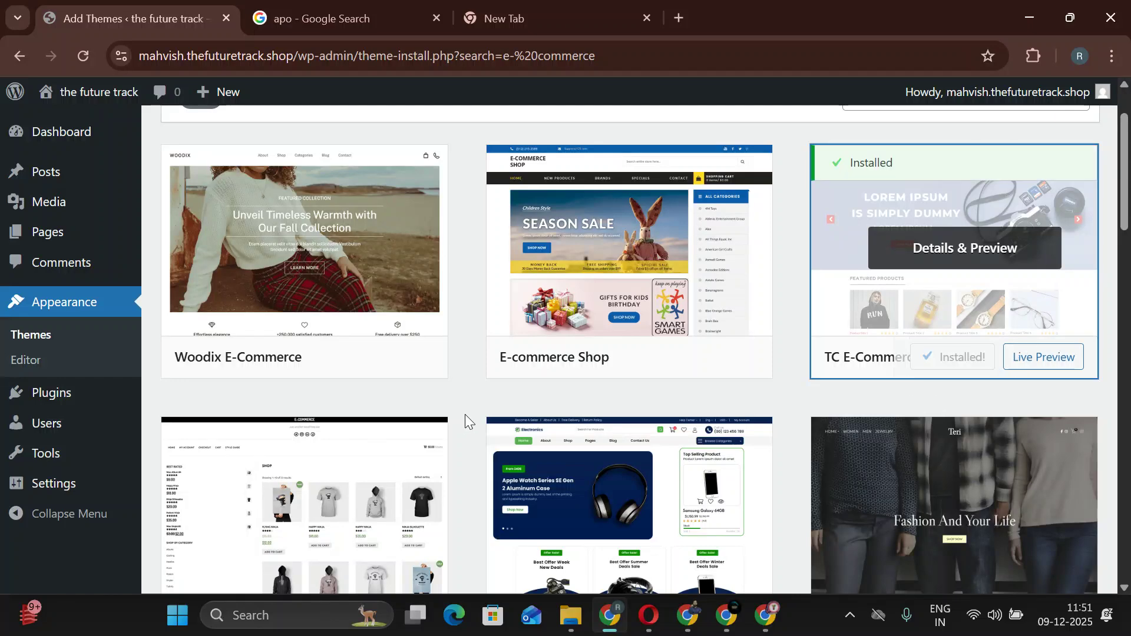
click(979, 352)
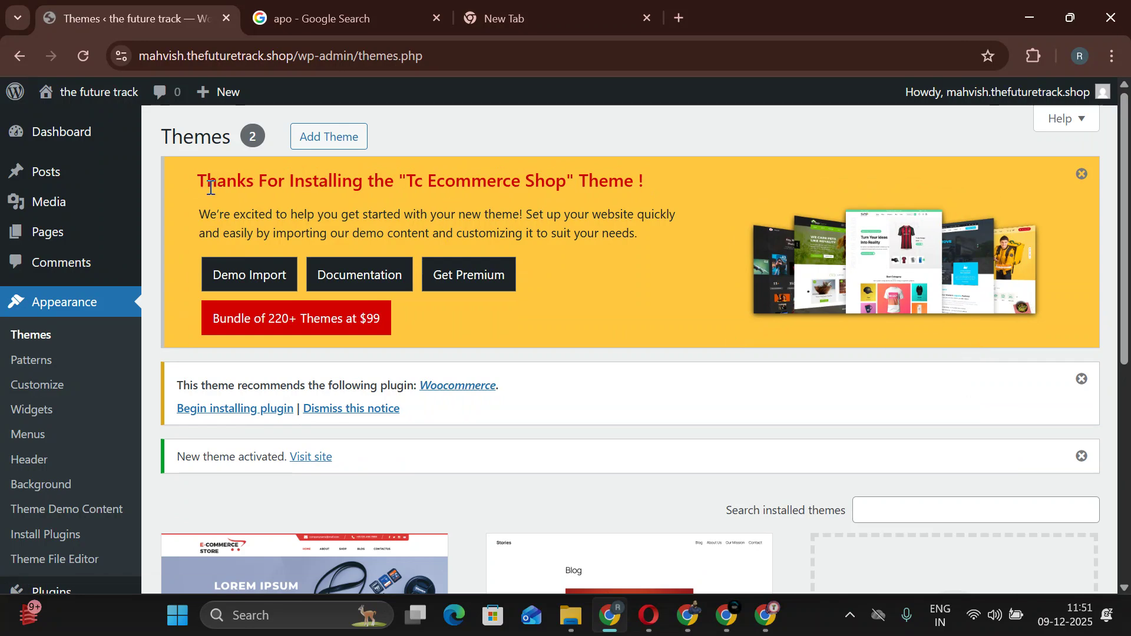
Open the TC E-Commerce Shop theme's demo import page, run the importer and confirm importing the demo content.
drag(193, 179, 471, 191)
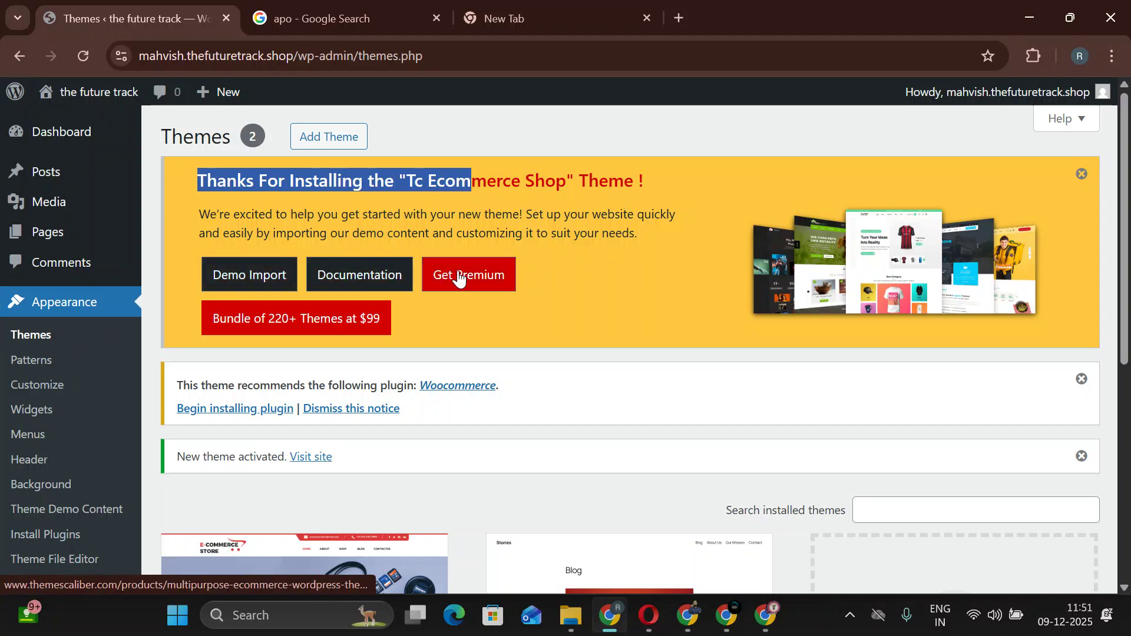
click(242, 288)
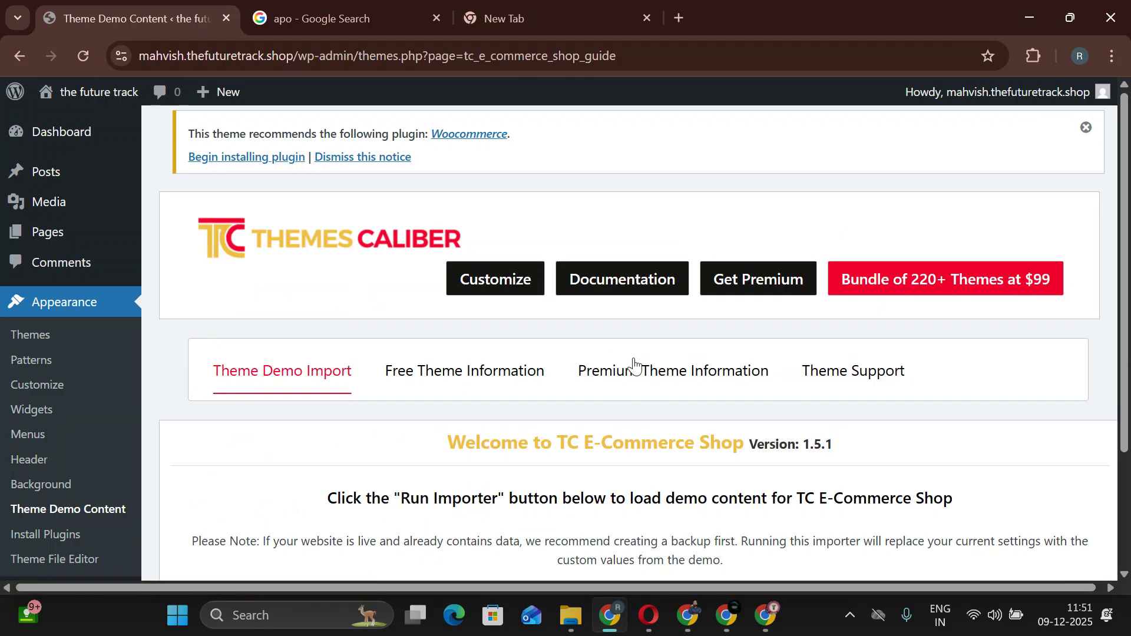
scroll(633, 362, down, 3)
click(653, 489)
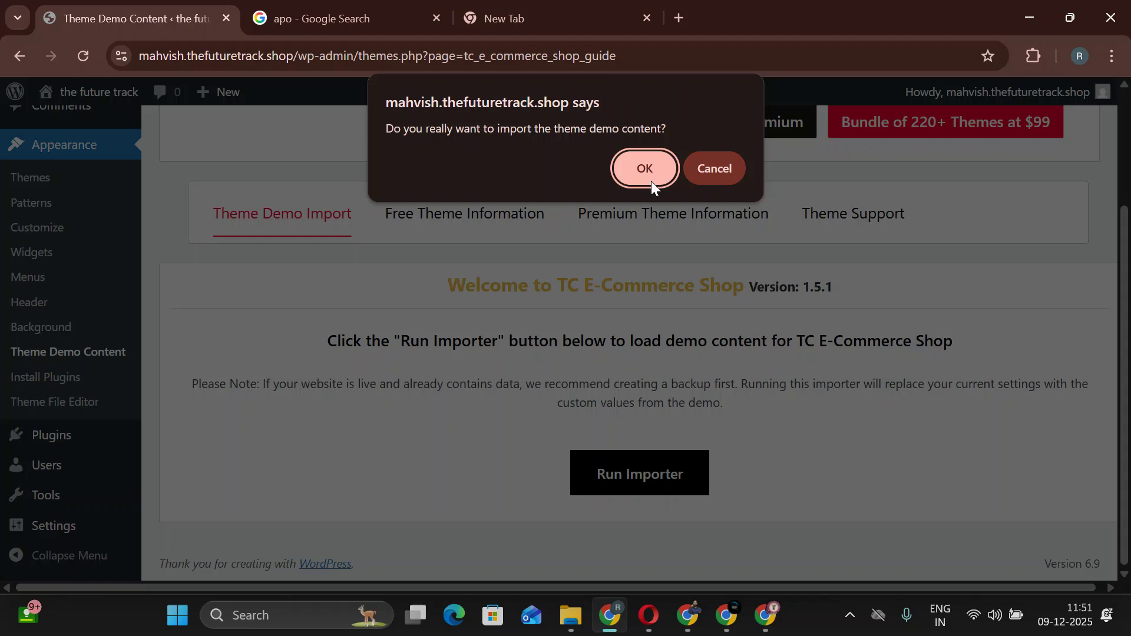
click(652, 168)
scroll(371, 367, down, 3)
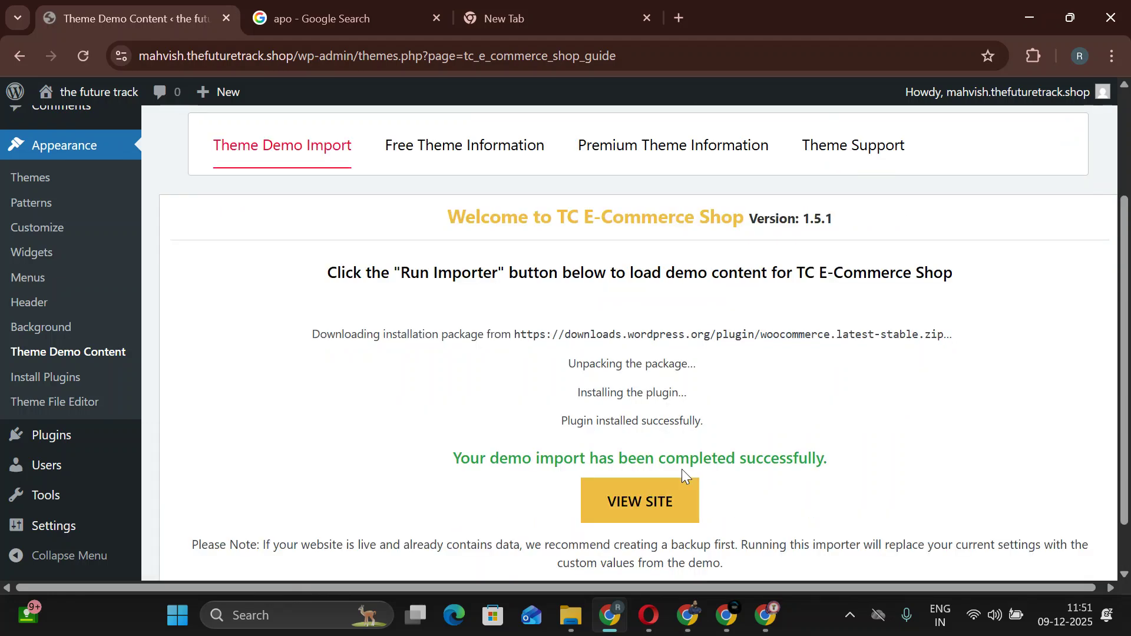
View the site with the imported demo content and look through its home page down to the featured products.
click(656, 486)
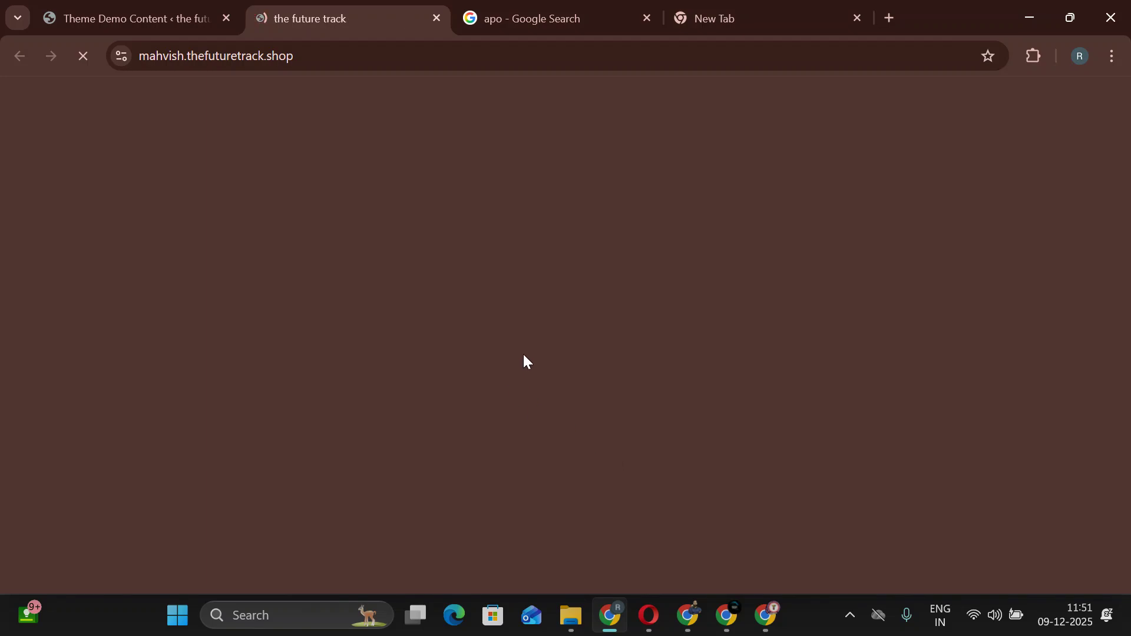
scroll(542, 327, down, 5)
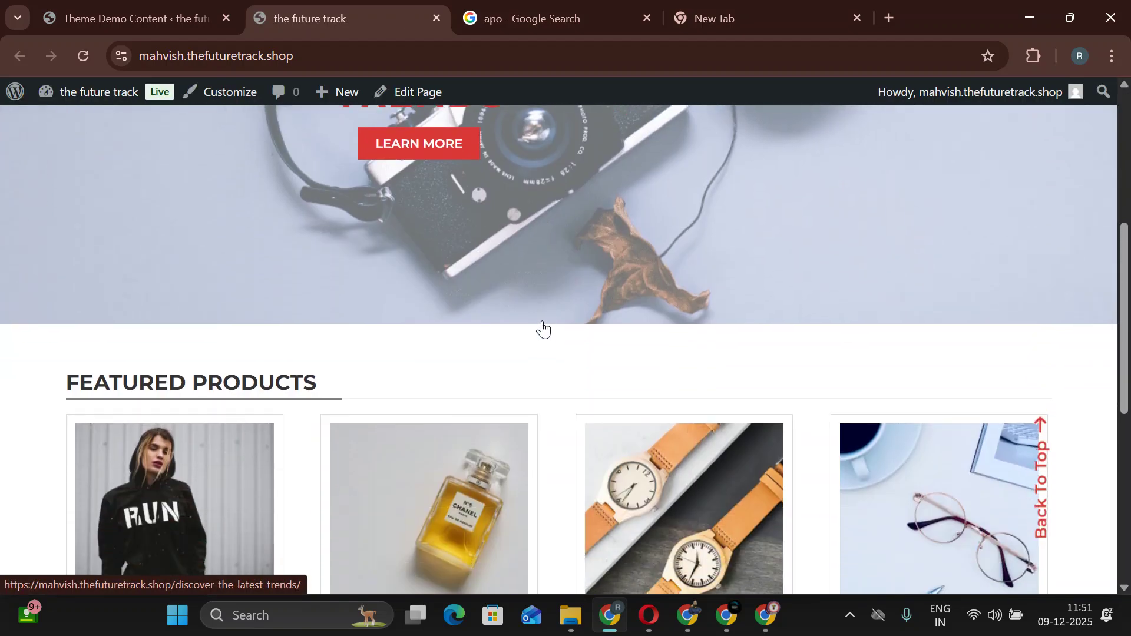
scroll(542, 327, down, 7)
scroll(544, 335, up, 1)
scroll(546, 335, up, 11)
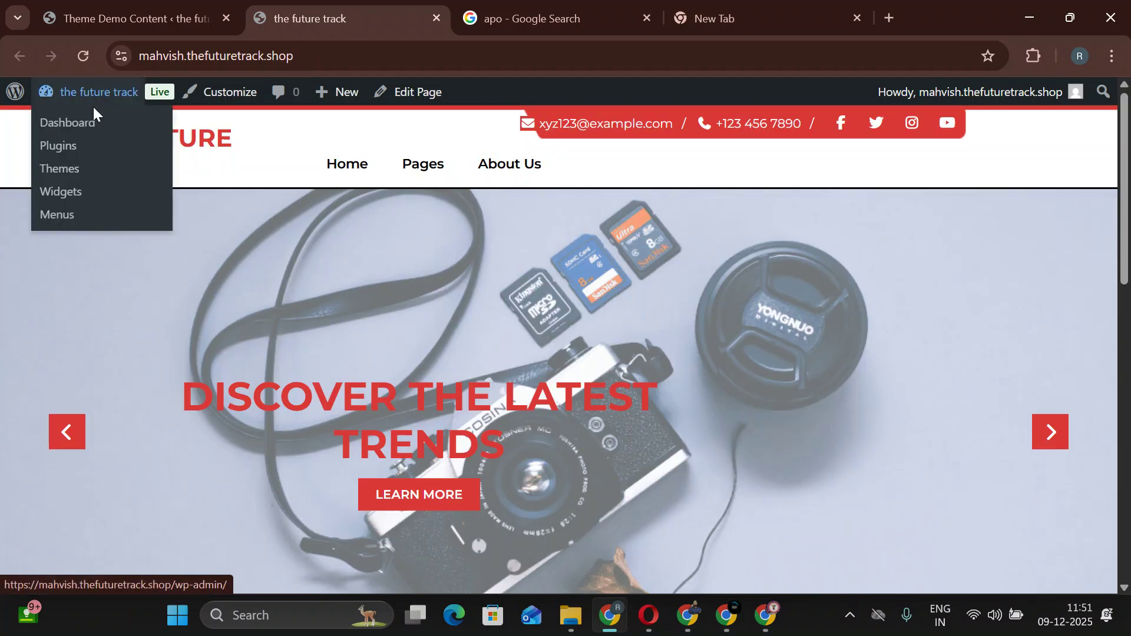
Open the WordPress dashboard from the site, backing out of the WooCommerce setup wizard and requesting the dashboard again.
click(92, 120)
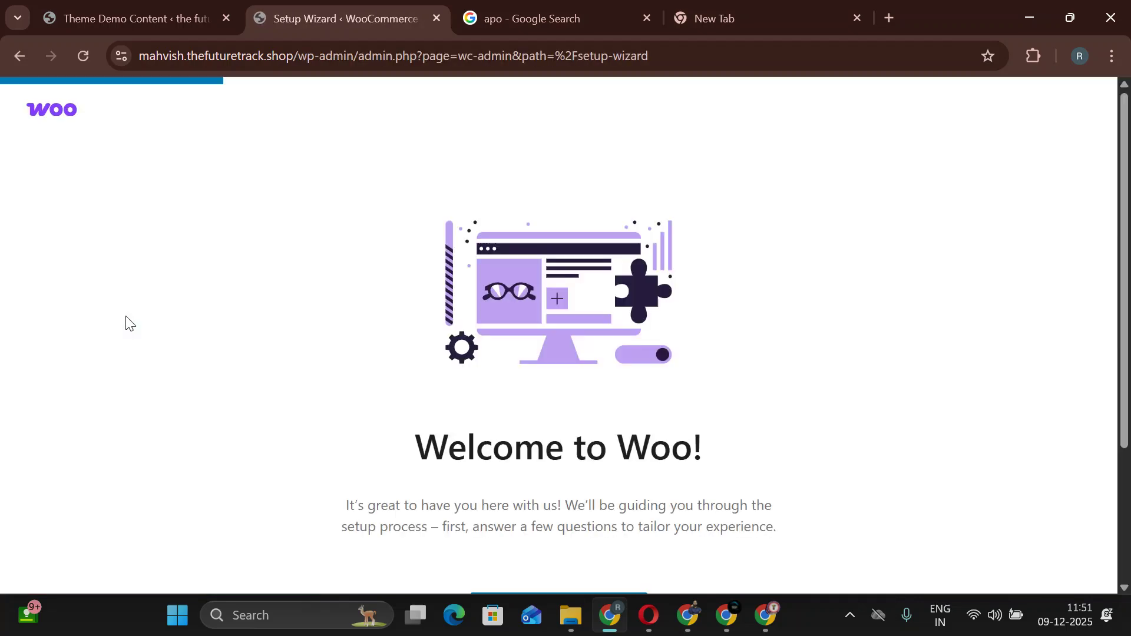
click(13, 57)
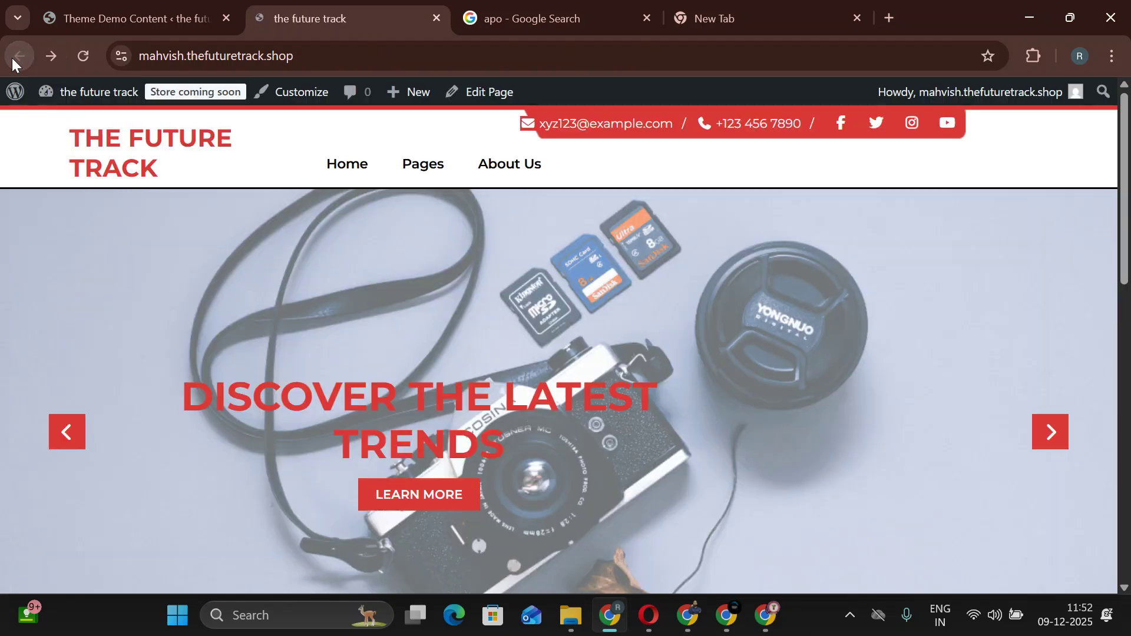
click(91, 124)
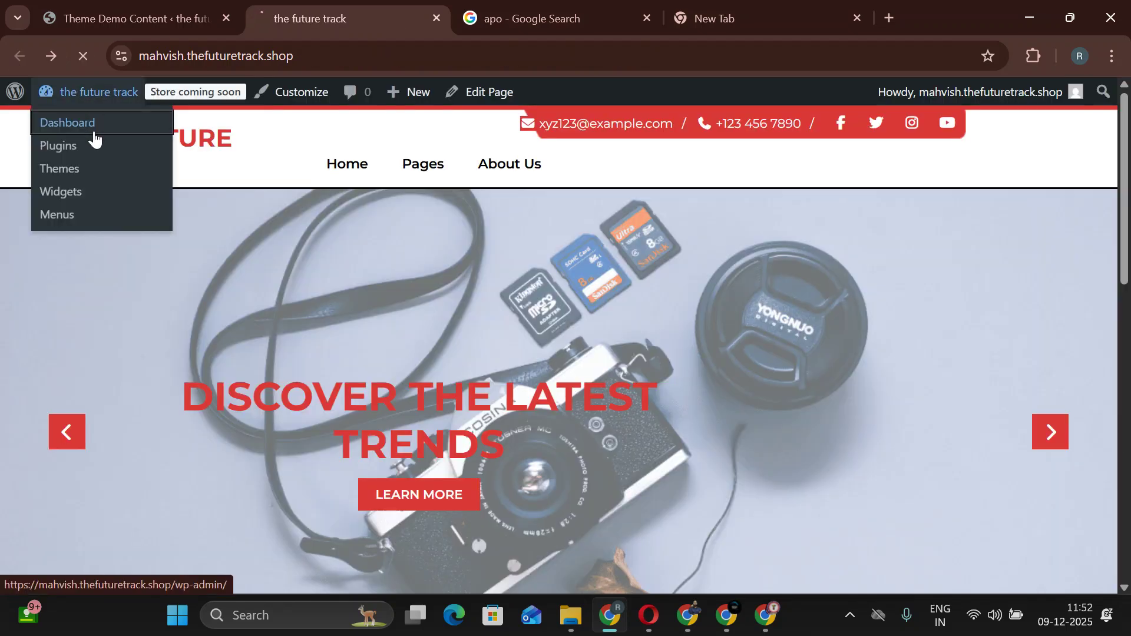
Open the site's list of pages, look through the imported pages and view the Home front page.
mouse_move(179, 305)
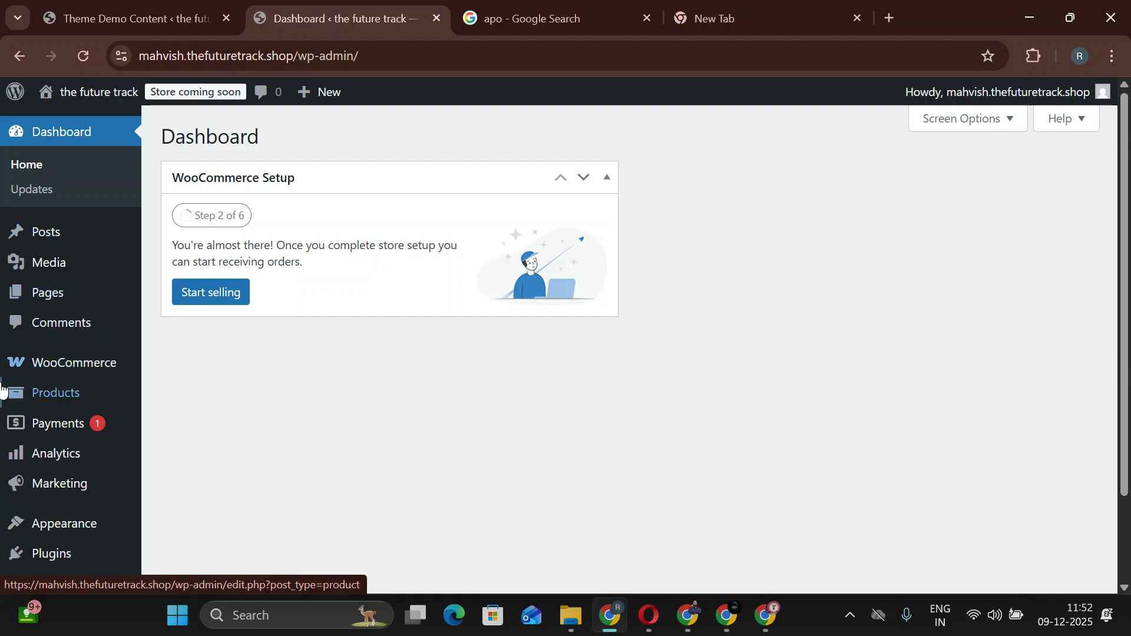
mouse_move(68, 366)
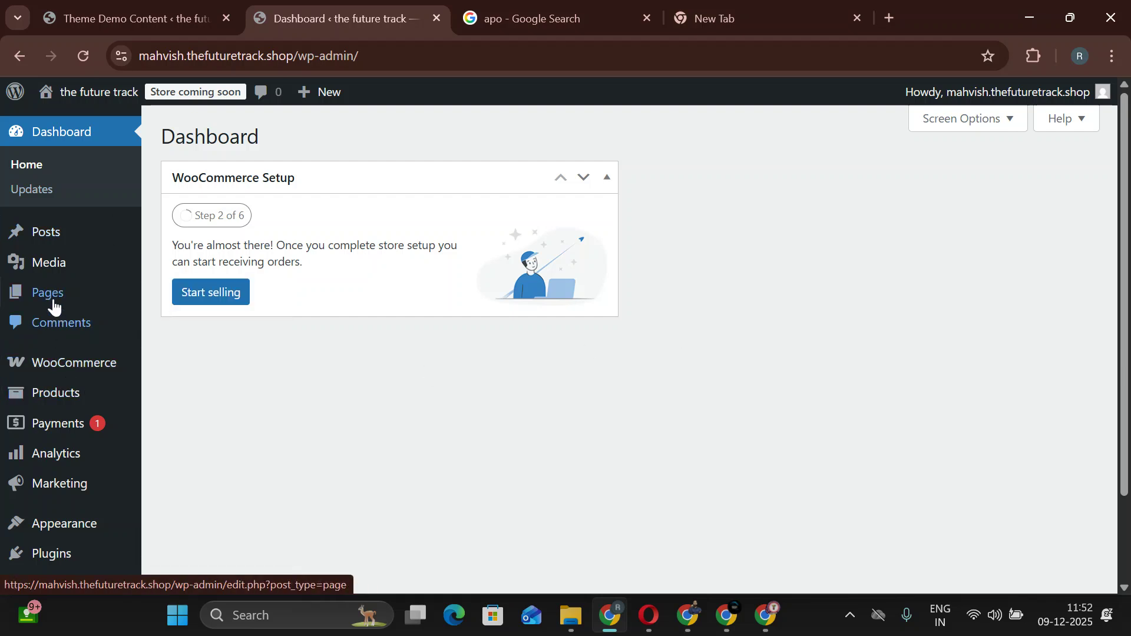
mouse_move(68, 298)
click(154, 290)
scroll(473, 316, down, 5)
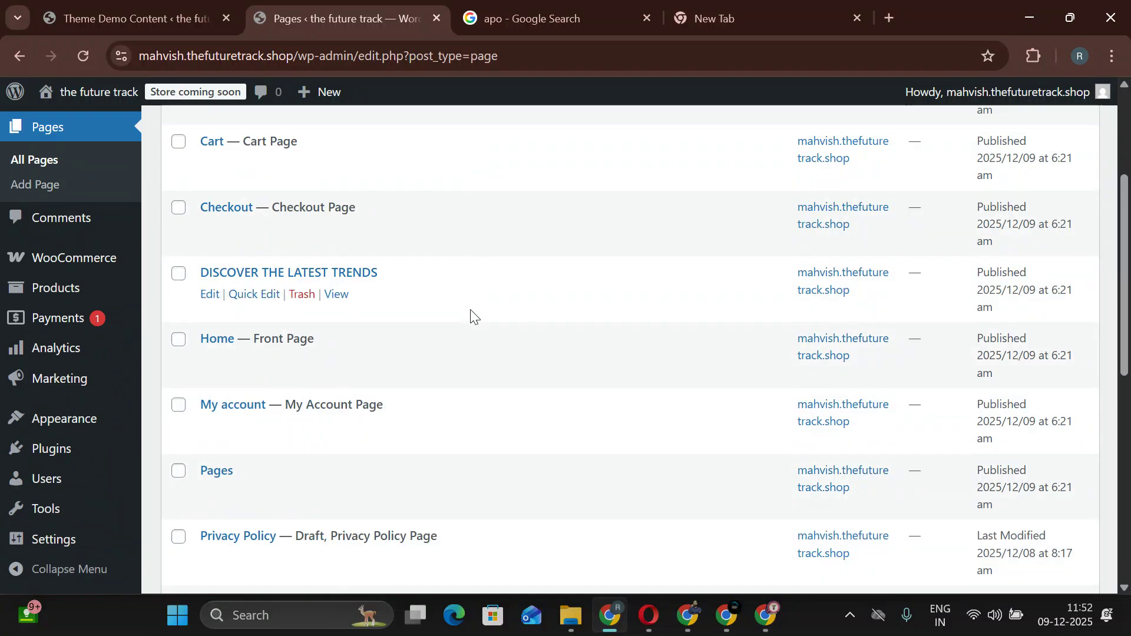
scroll(457, 336, up, 5)
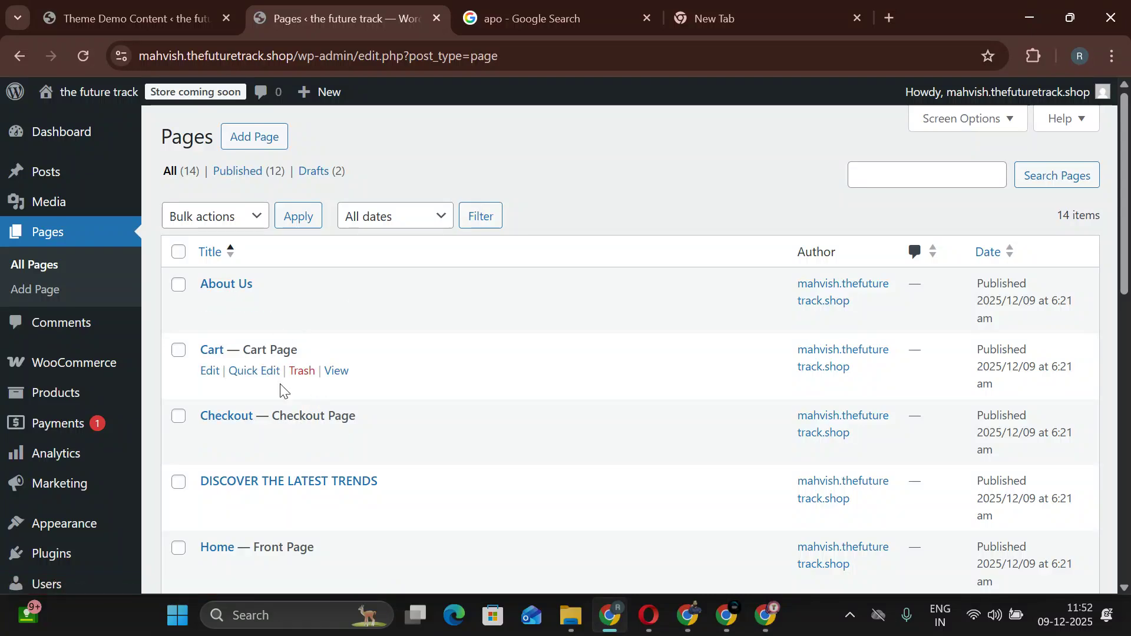
scroll(276, 407, down, 5)
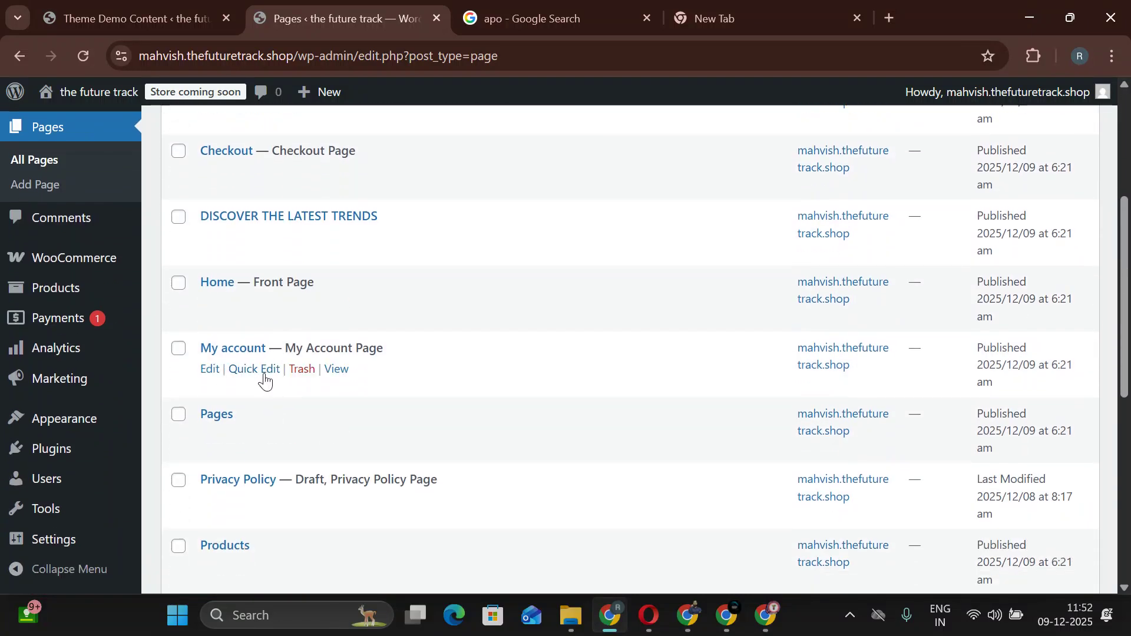
scroll(298, 371, down, 6)
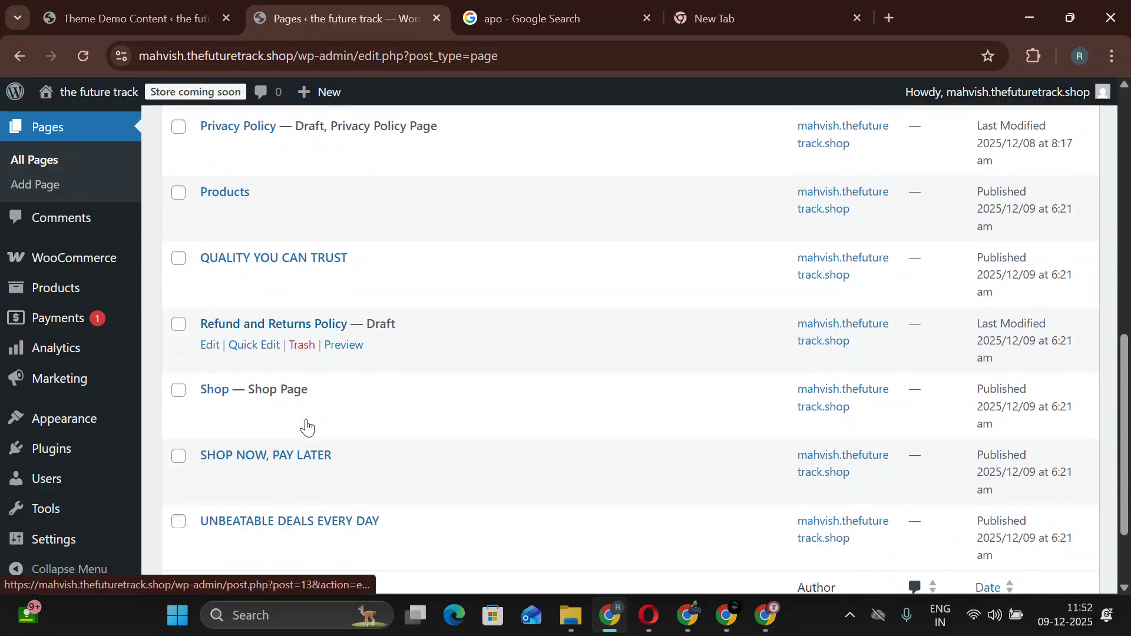
scroll(306, 420, down, 2)
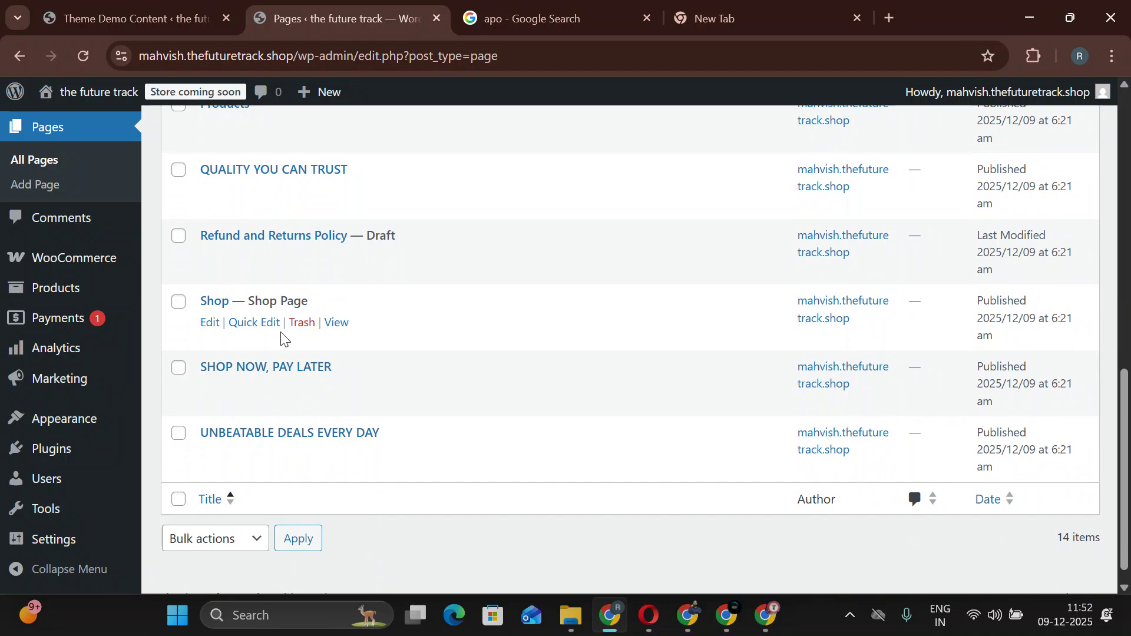
scroll(281, 337, up, 4)
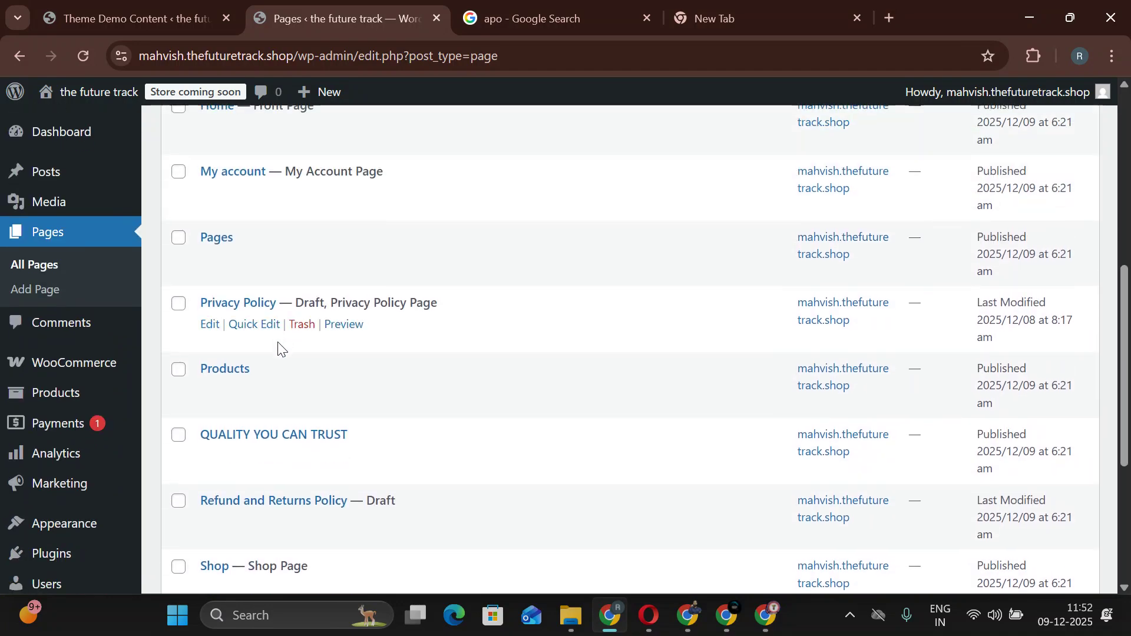
scroll(253, 374, up, 3)
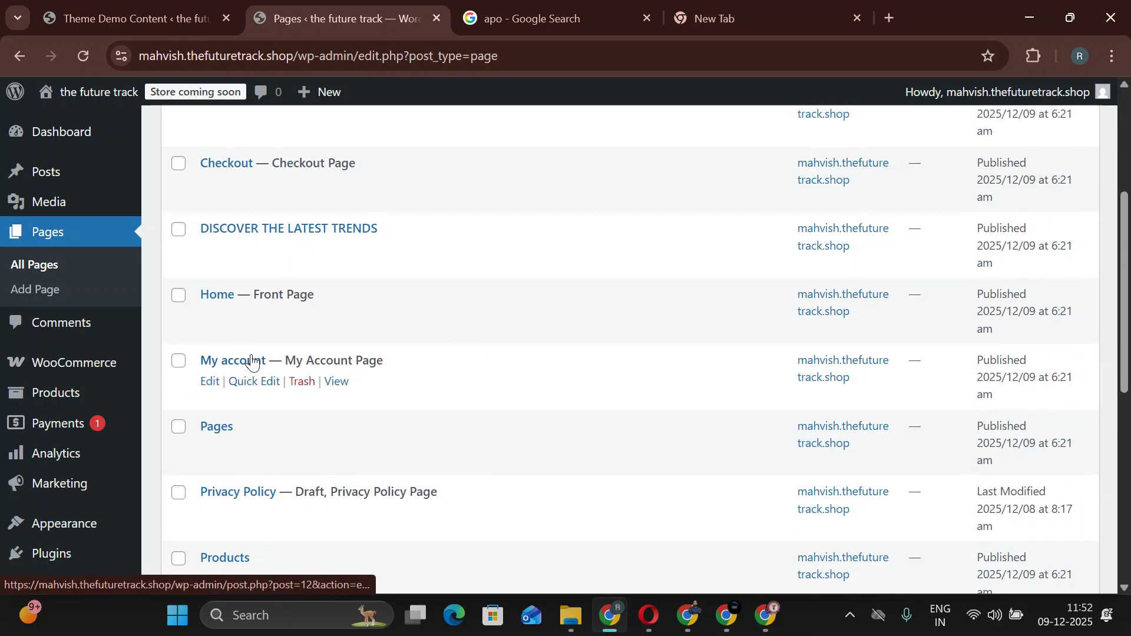
scroll(254, 371, up, 5)
scroll(253, 303, up, 1)
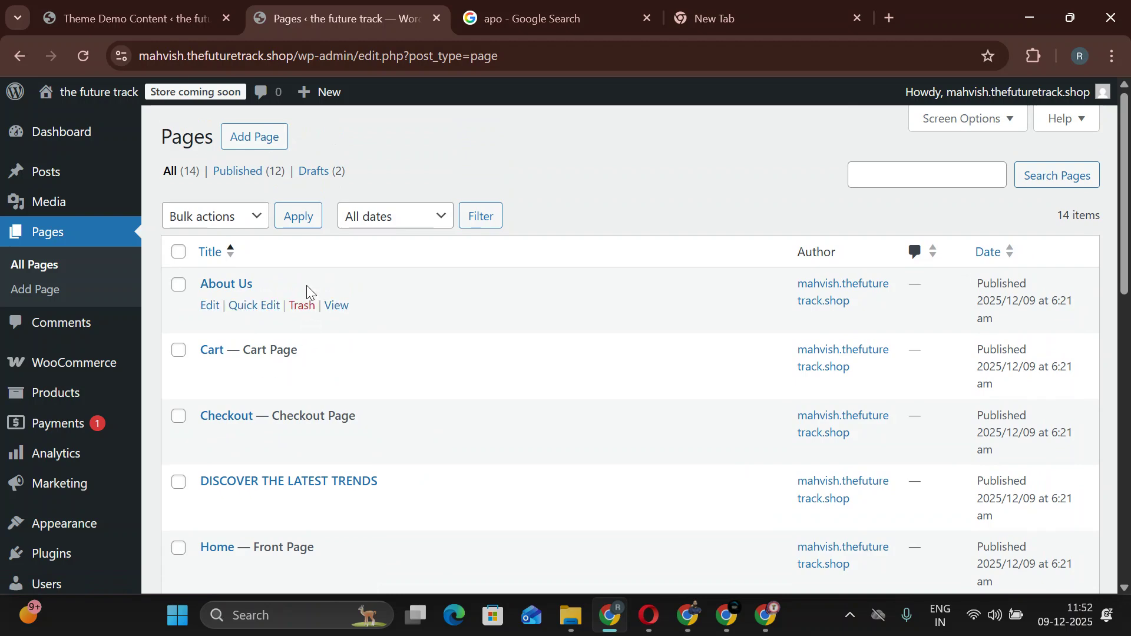
scroll(302, 359, down, 3)
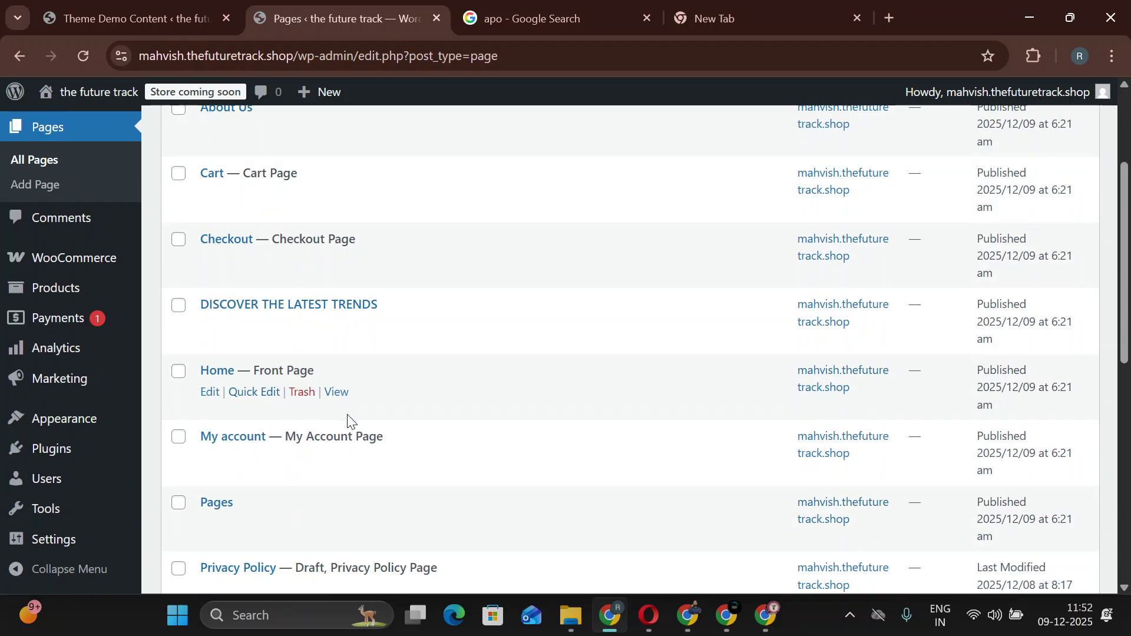
click(337, 392)
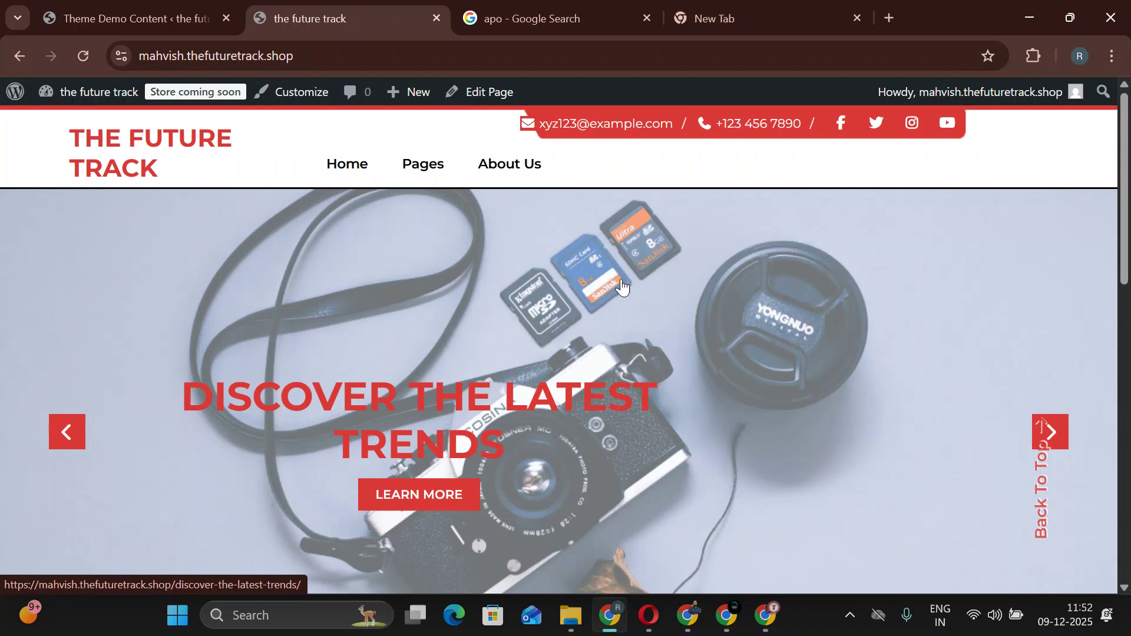
Return from the site to the WordPress dashboard and open the list of installed plugins.
mouse_move(94, 92)
click(111, 121)
scroll(83, 392, down, 2)
click(216, 456)
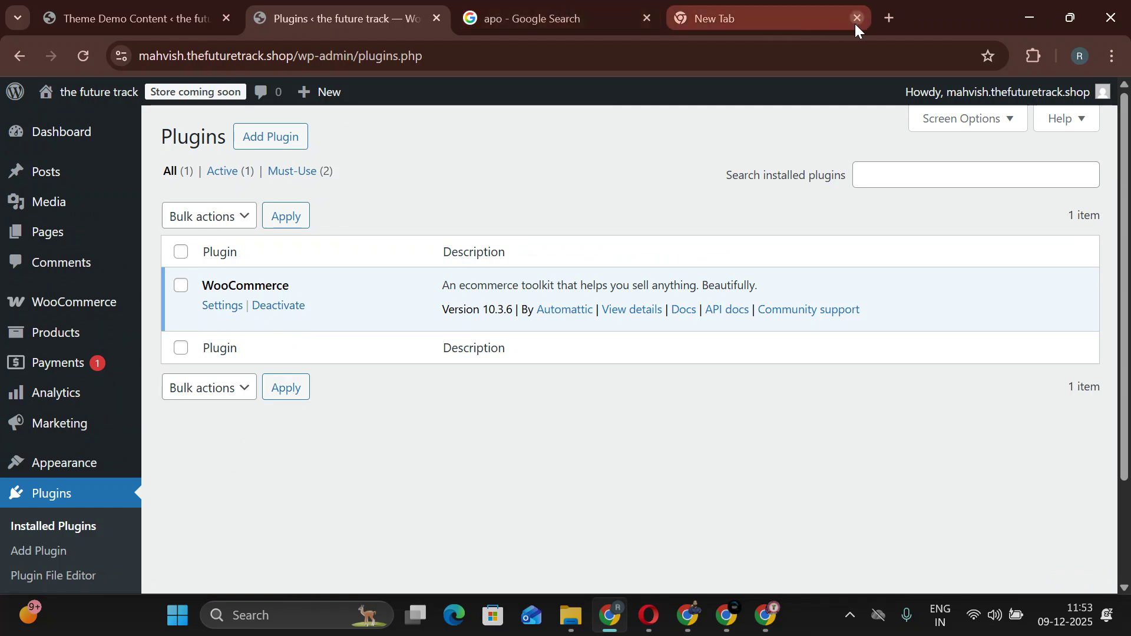
Open Google in a new browser tab and search for "elementor pro free download".
click(888, 18)
text(g)
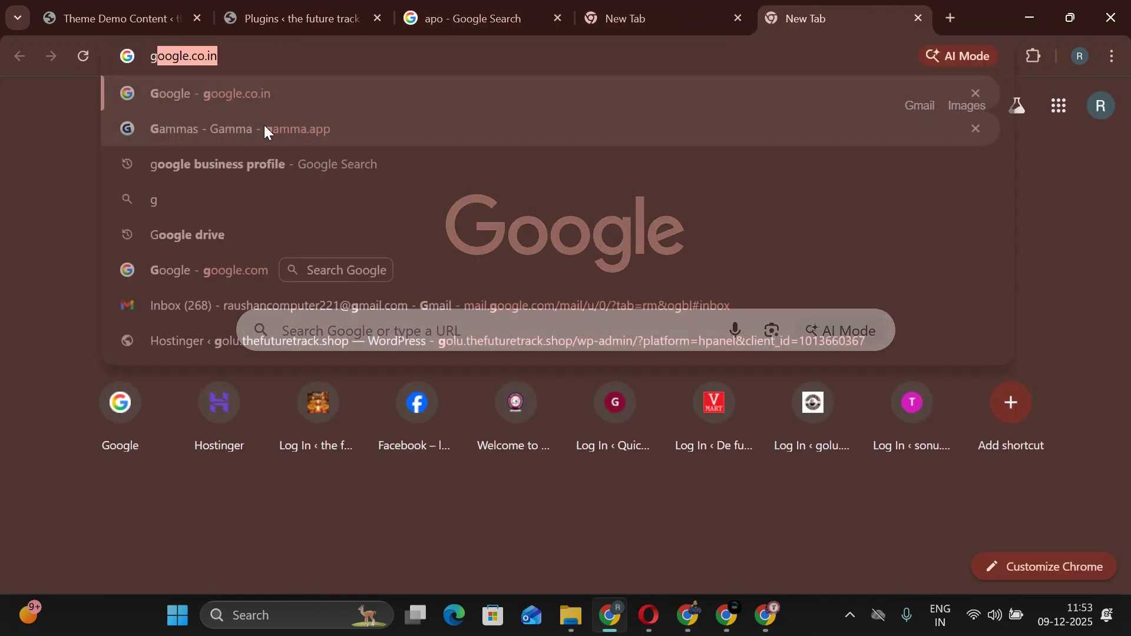
key(Return)
text(elem)
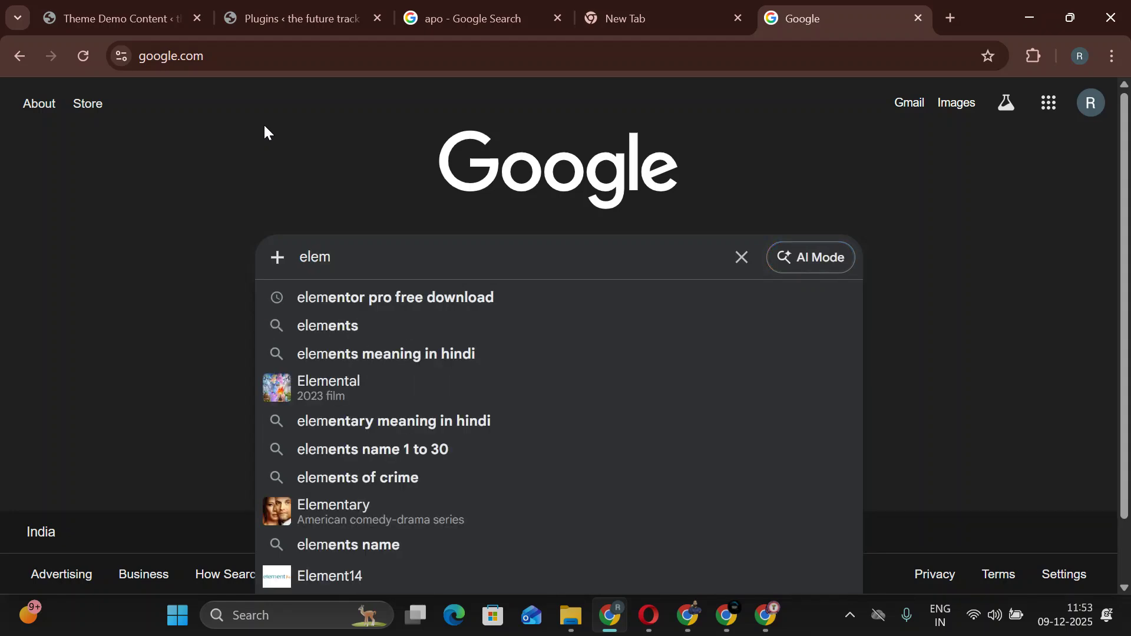
key(Down)
key(Return)
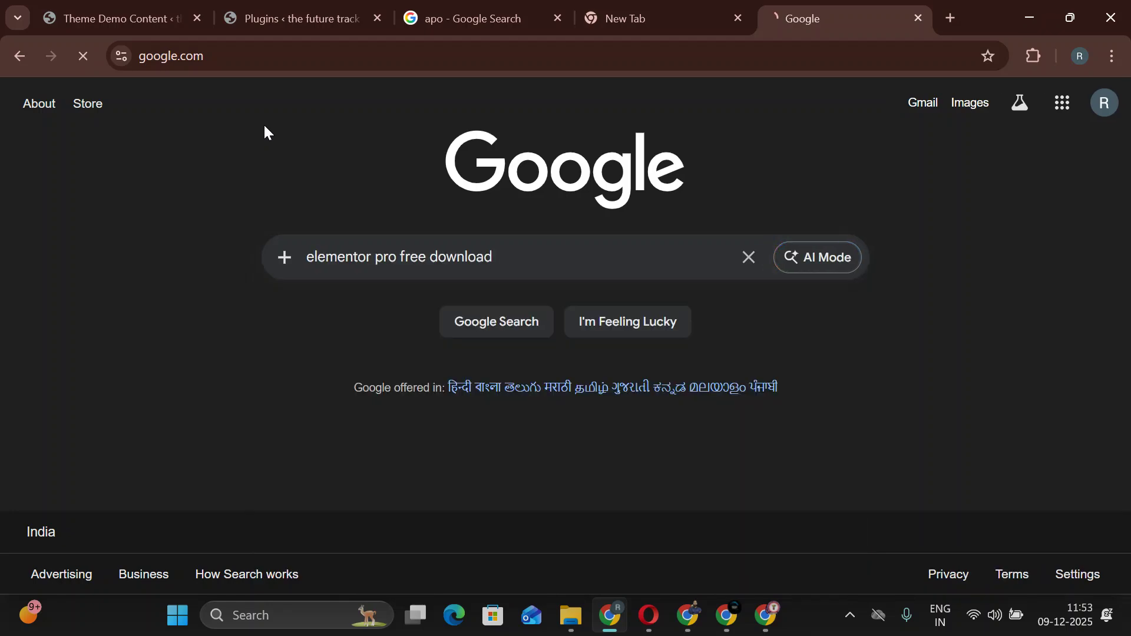
Open the GitHub result "elementor pro download free" and download the Elementor Pro 3.28.1 educational copy.
scroll(175, 494, down, 1)
click(164, 443)
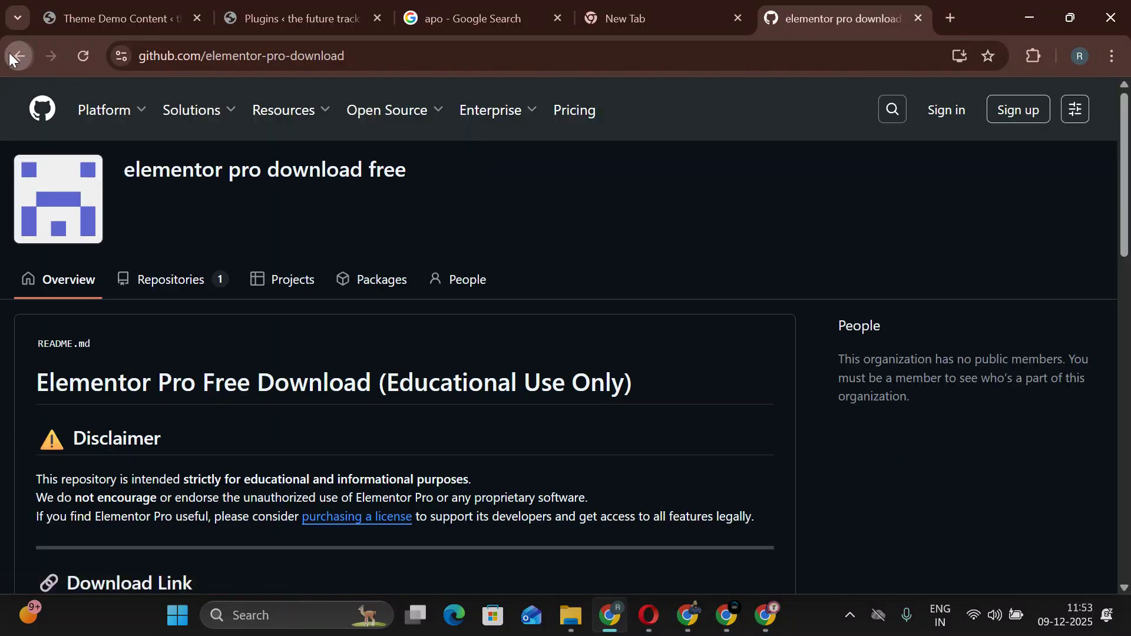
click(14, 57)
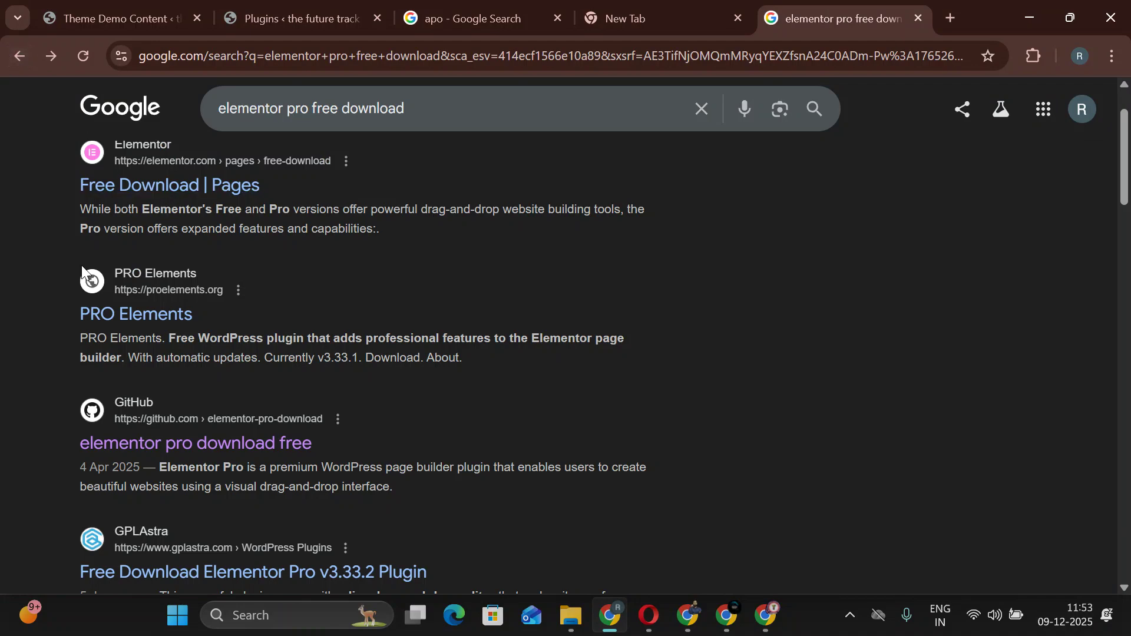
click(118, 443)
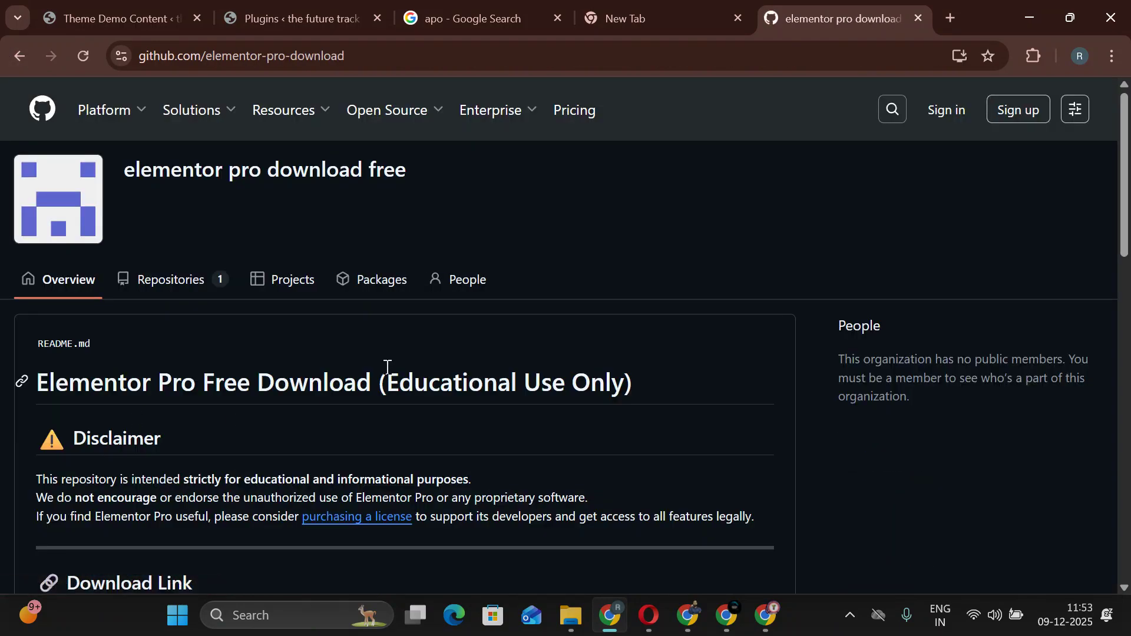
scroll(388, 368, down, 3)
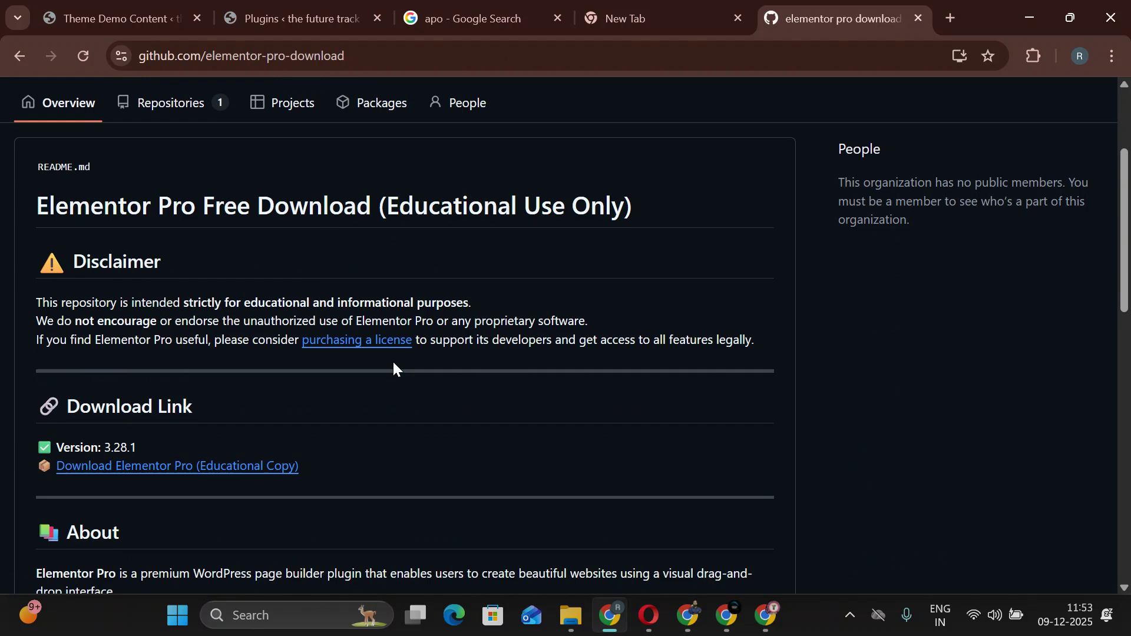
scroll(389, 371, down, 2)
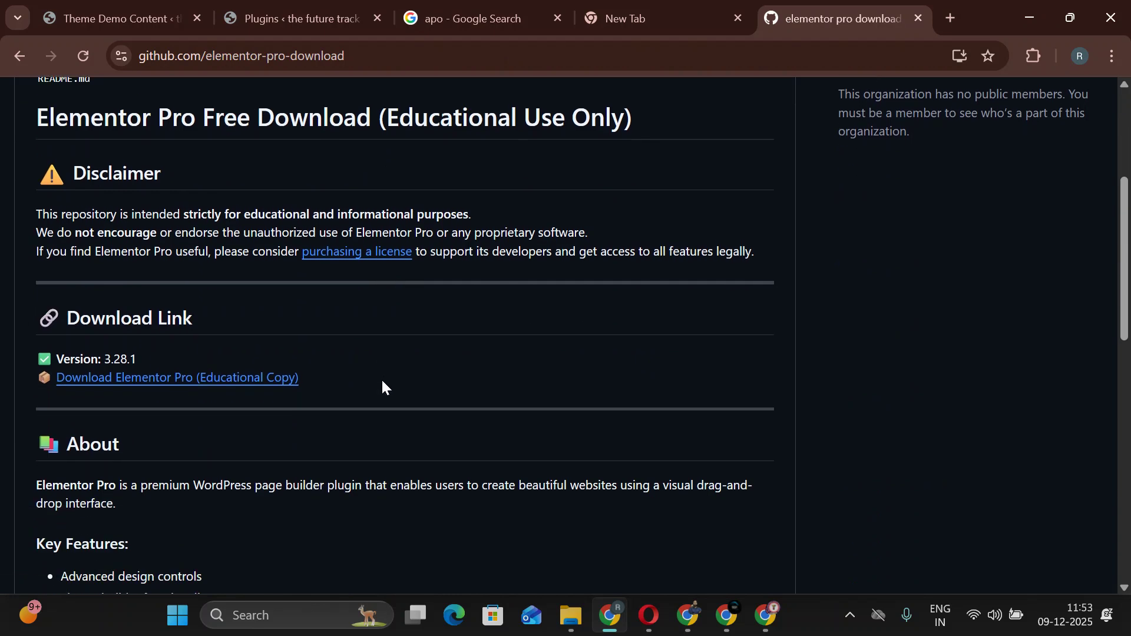
click(248, 376)
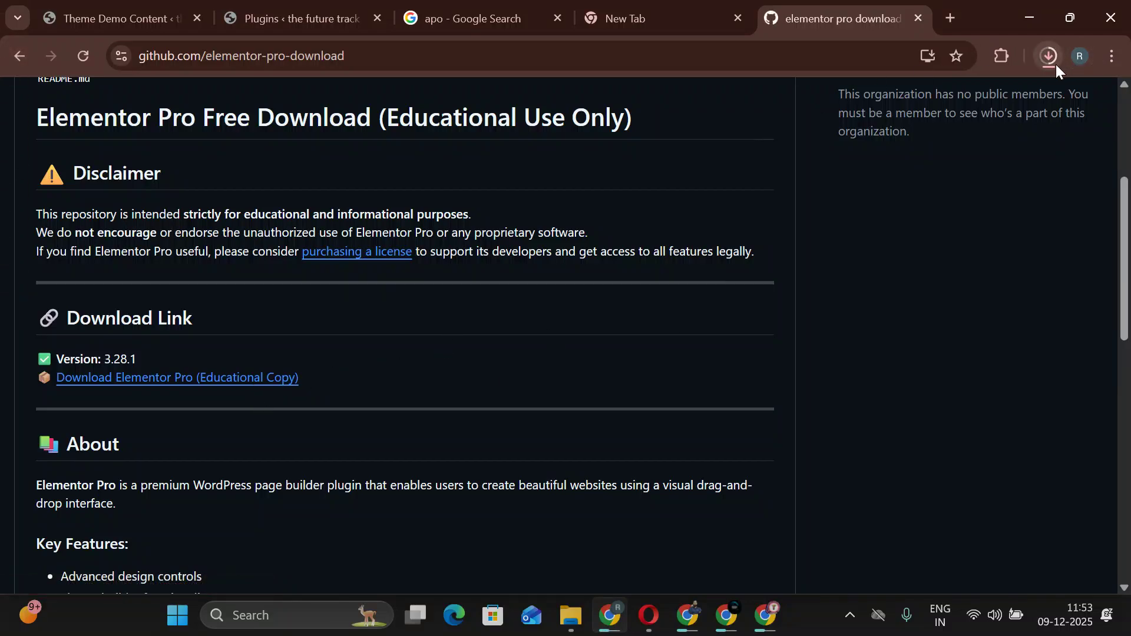
Upload elementor-pro-3.28.1 (3).zip as a new plugin on the WordPress site, install it and activate it.
click(263, 22)
click(270, 136)
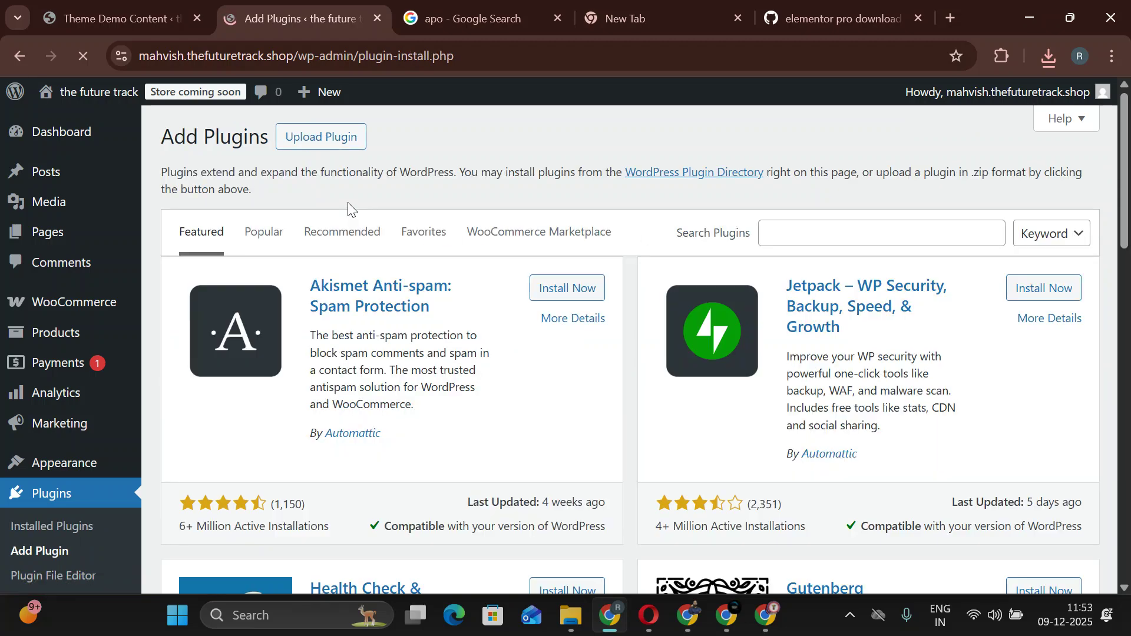
click(352, 152)
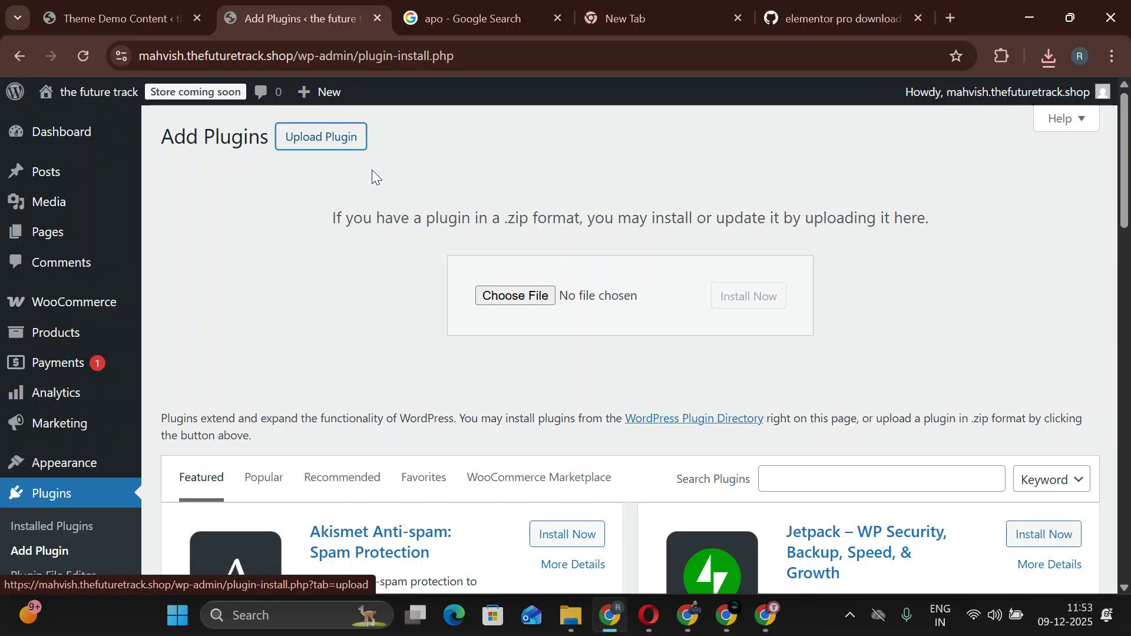
click(518, 295)
click(237, 189)
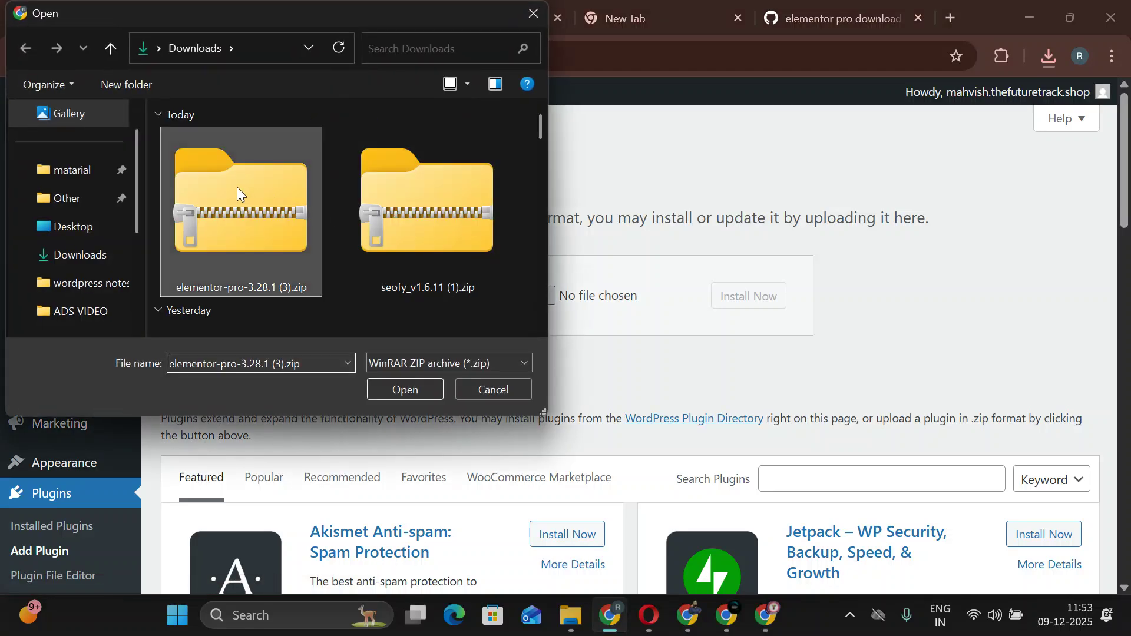
double_click(237, 186)
click(729, 296)
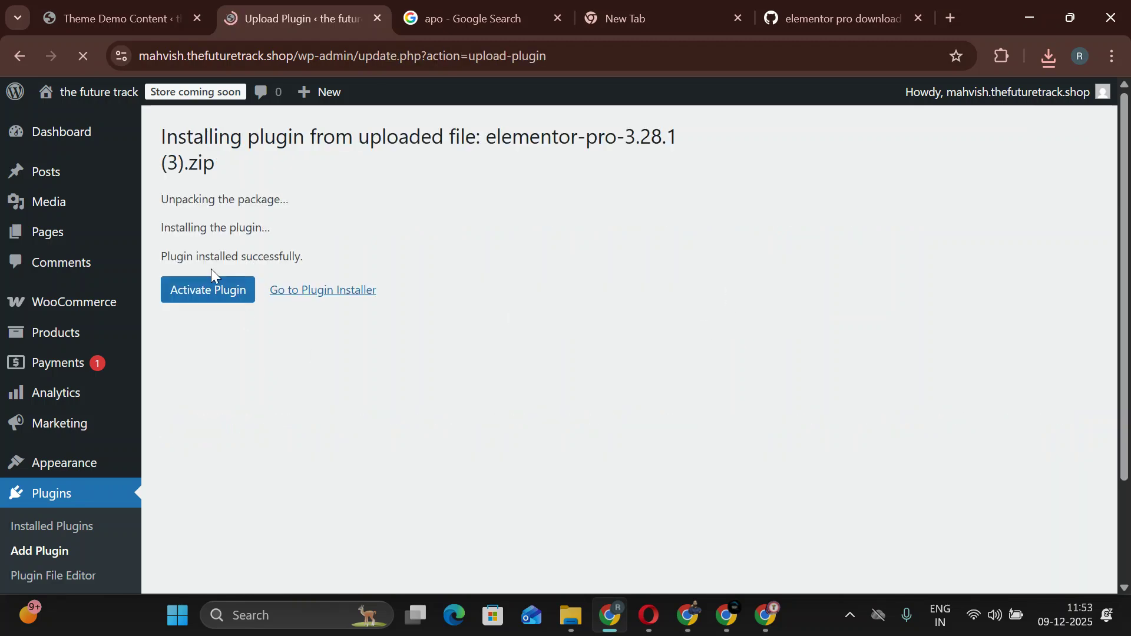
click(219, 295)
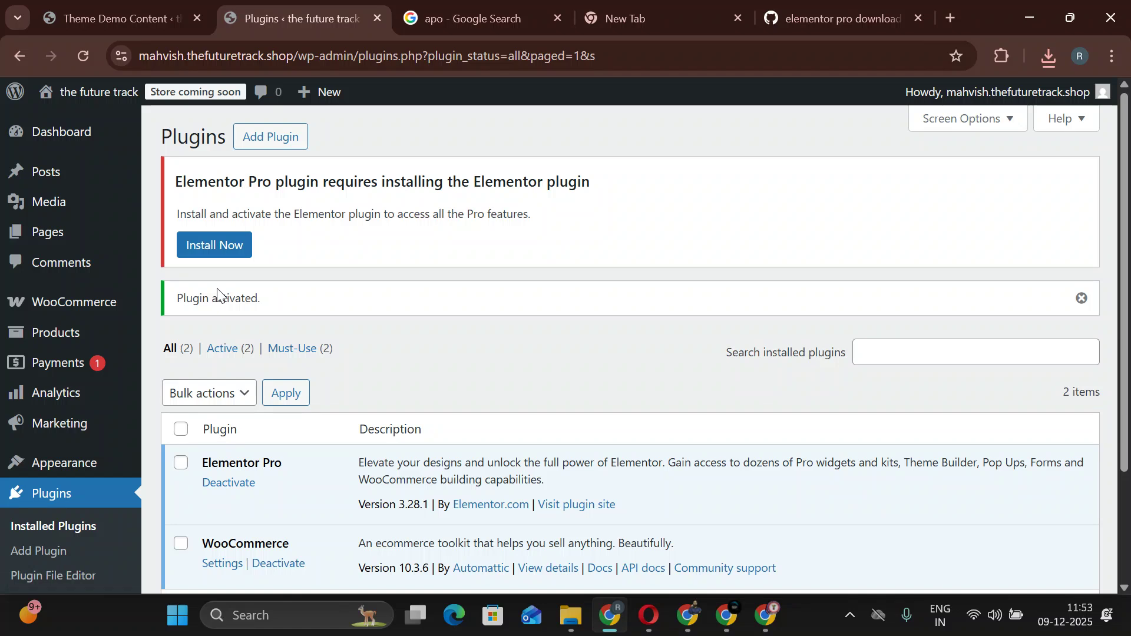
Install and activate the base Elementor plugin that Elementor Pro requires, and back out of its account onboarding.
click(225, 245)
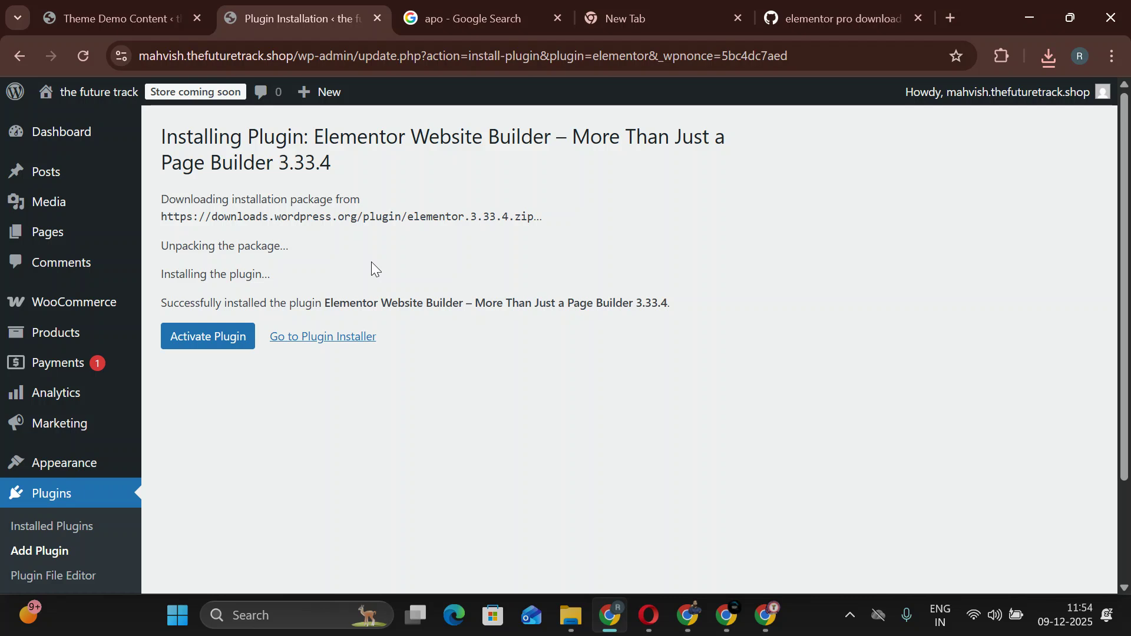
click(222, 336)
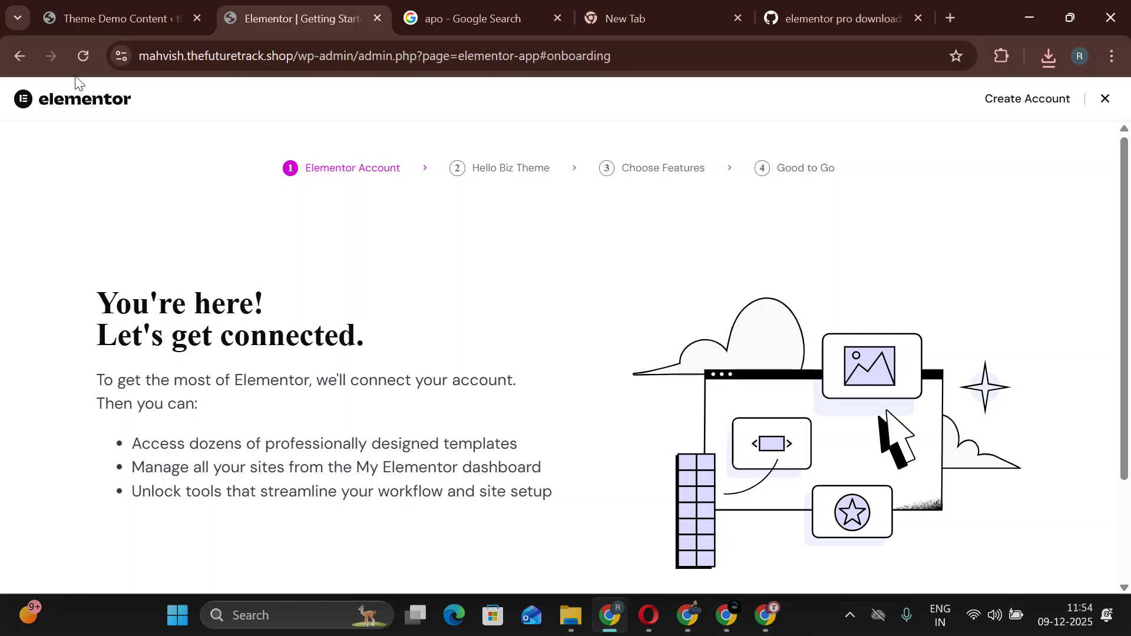
click(21, 56)
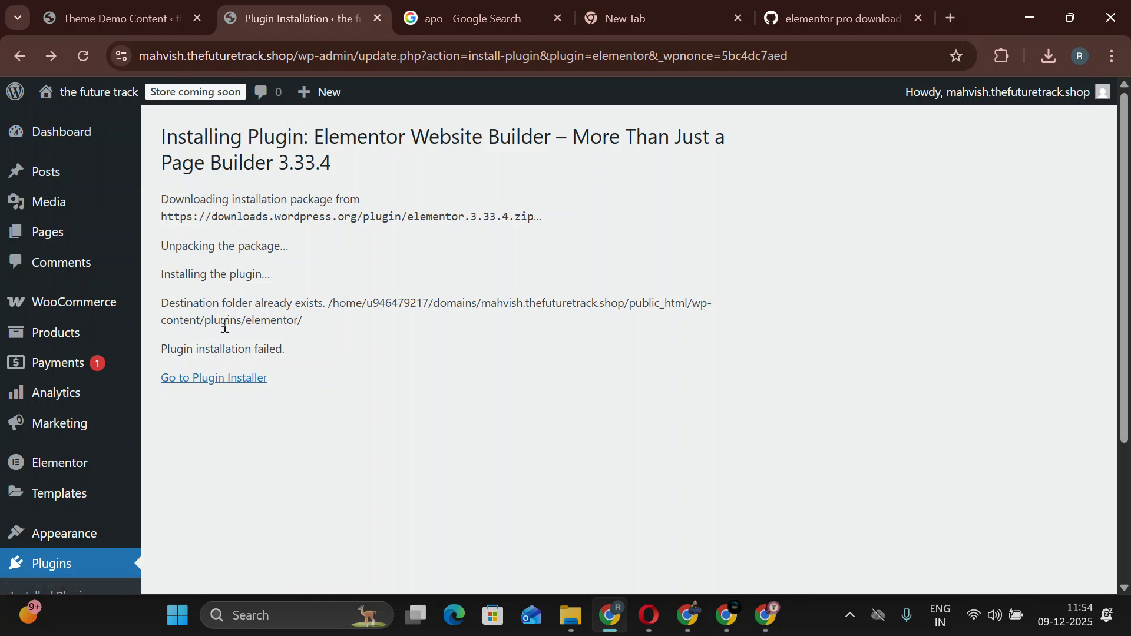
drag(169, 302, 318, 303)
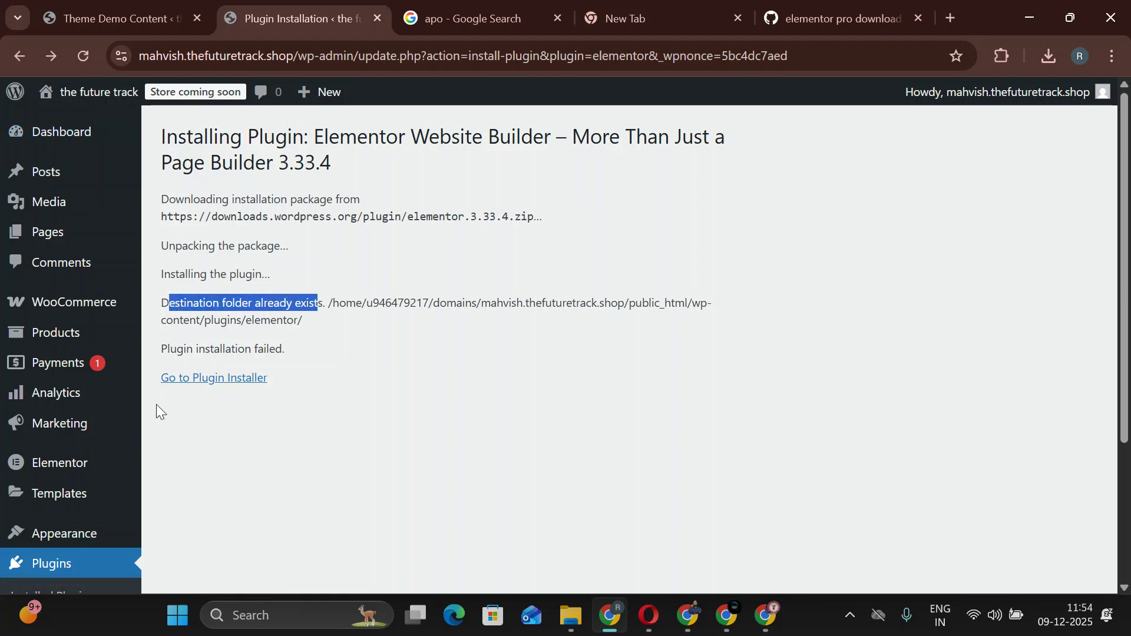
Open the Home front page for editing from the pages list and launch it in the Elementor editor.
click(191, 234)
scroll(189, 230, down, 4)
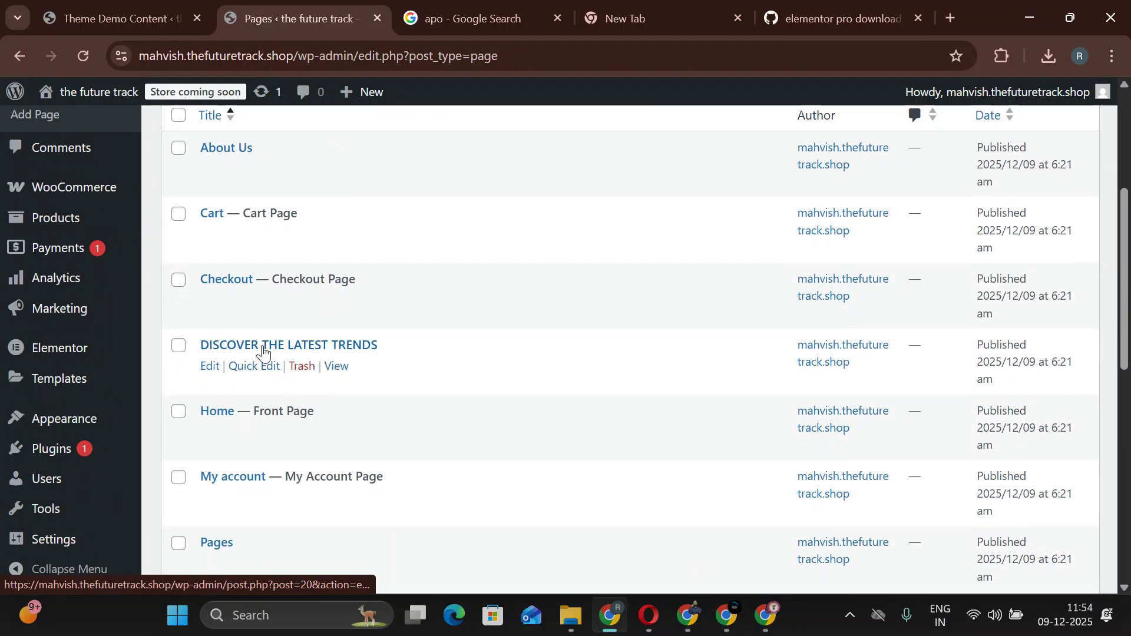
scroll(260, 356, down, 2)
click(210, 350)
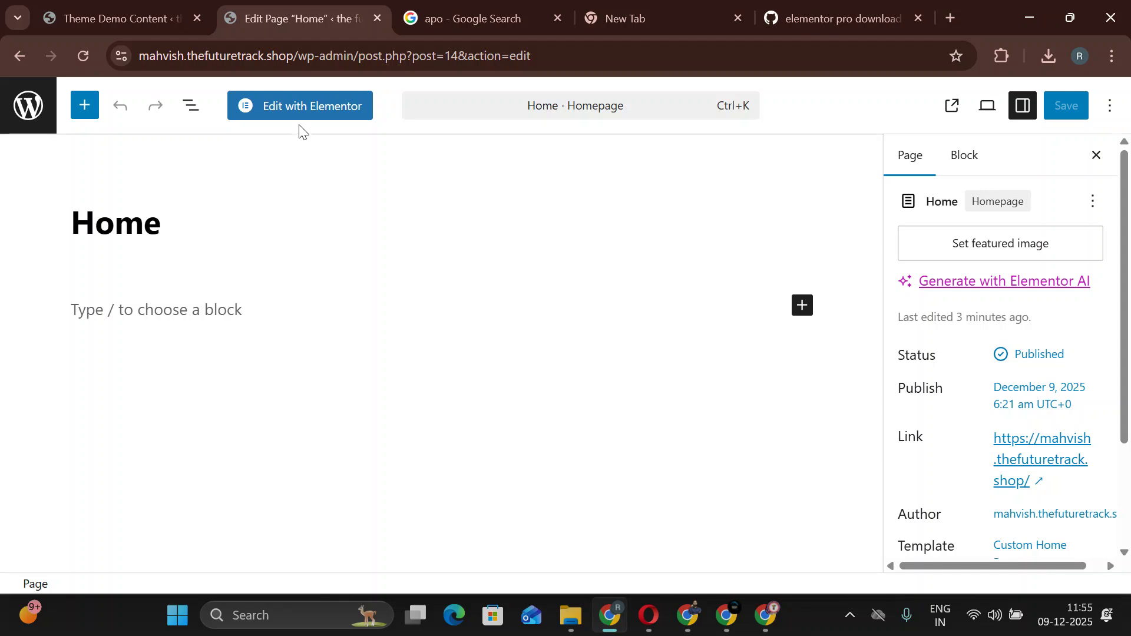
click(302, 112)
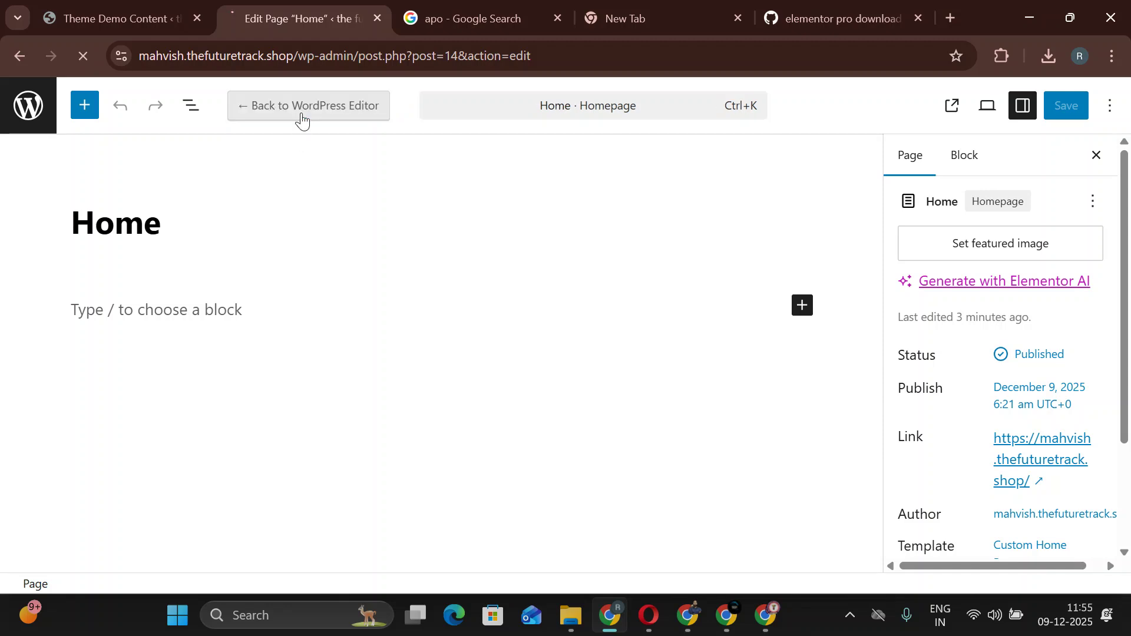
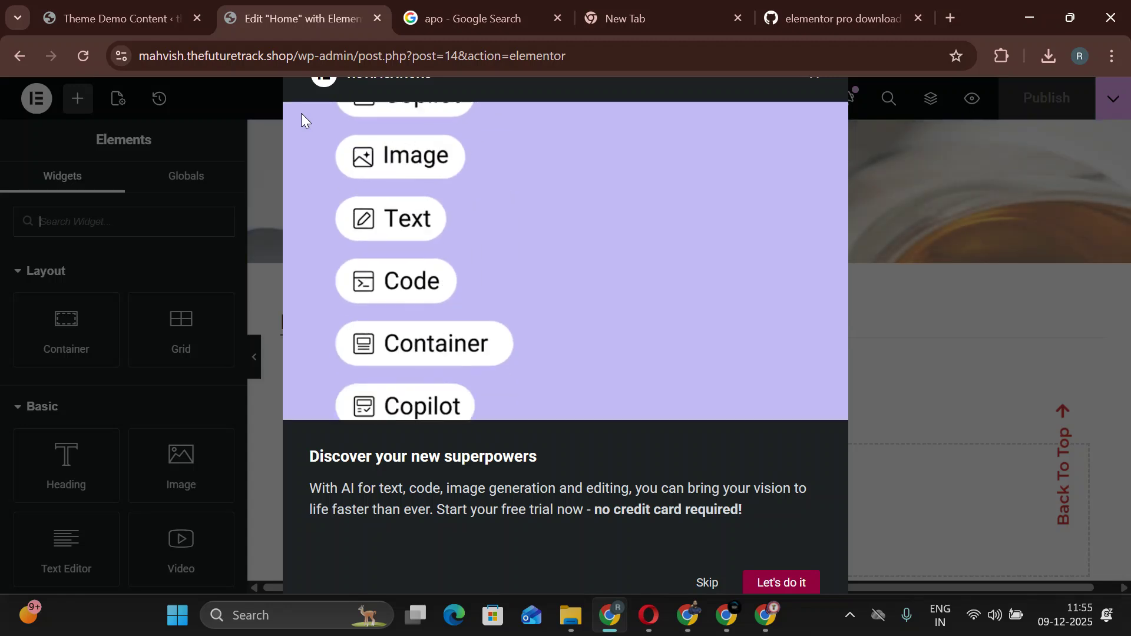
Skip the Elementor AI introduction and look over the Home page from its header and banner to the footer.
click(708, 583)
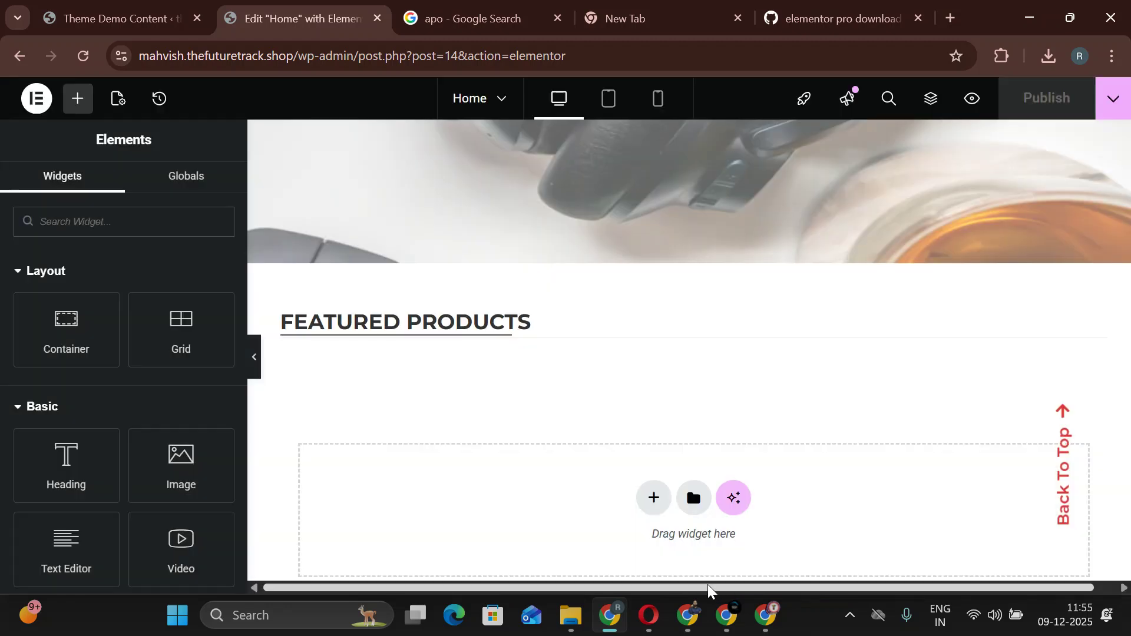
scroll(595, 453, up, 10)
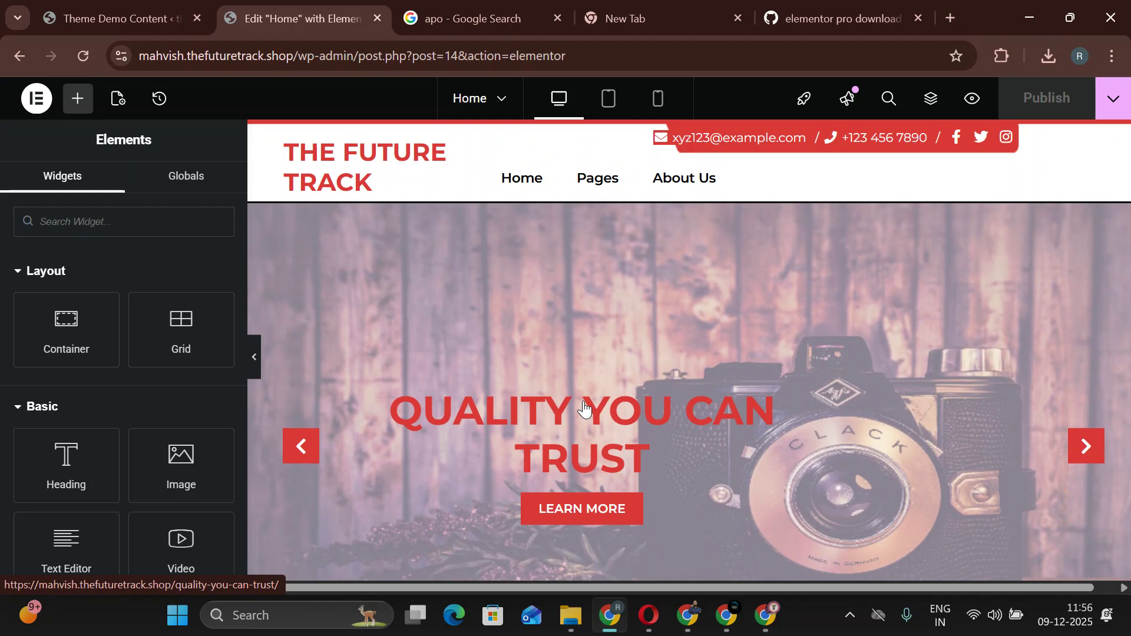
scroll(566, 410, down, 2)
scroll(563, 401, up, 2)
scroll(589, 381, down, 10)
scroll(591, 320, up, 3)
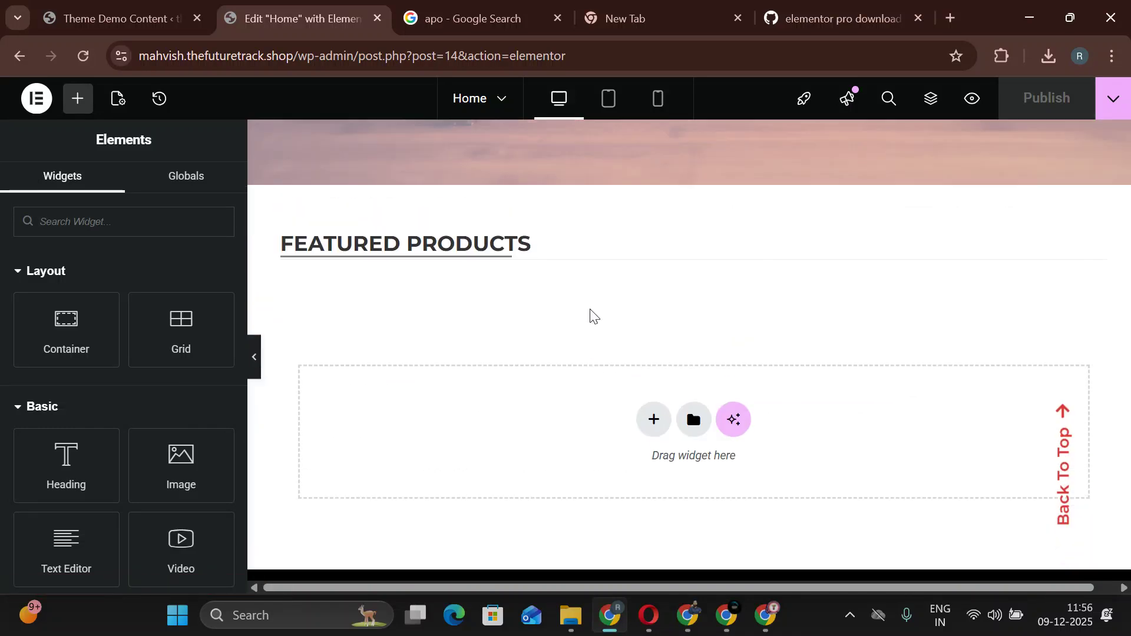
scroll(591, 320, up, 8)
scroll(553, 457, down, 4)
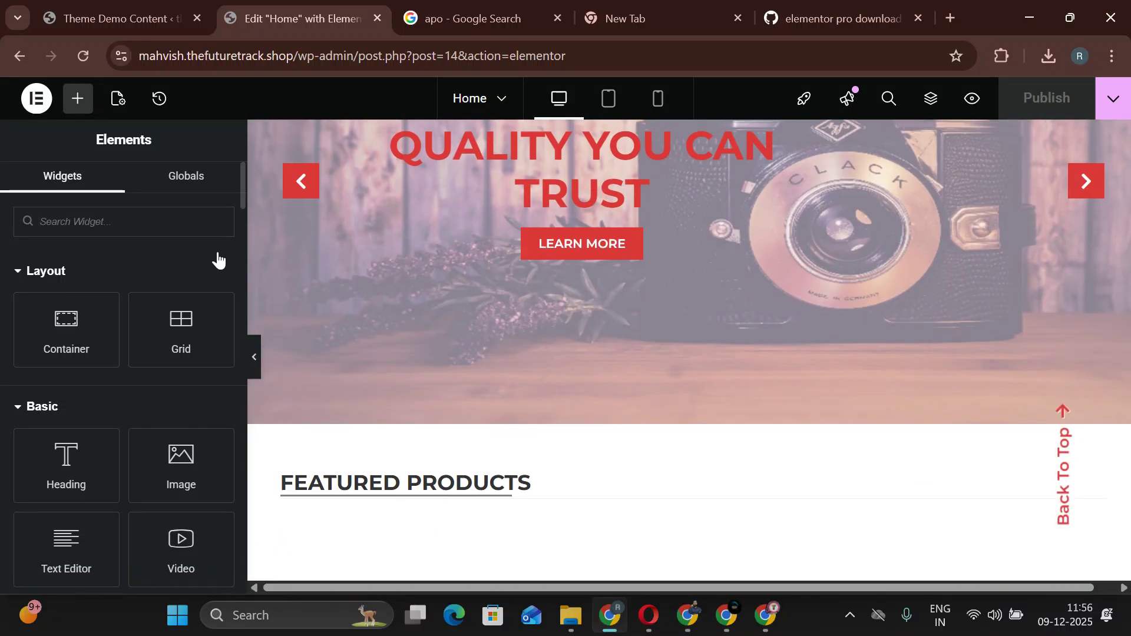
scroll(353, 271, down, 5)
scroll(726, 390, down, 1)
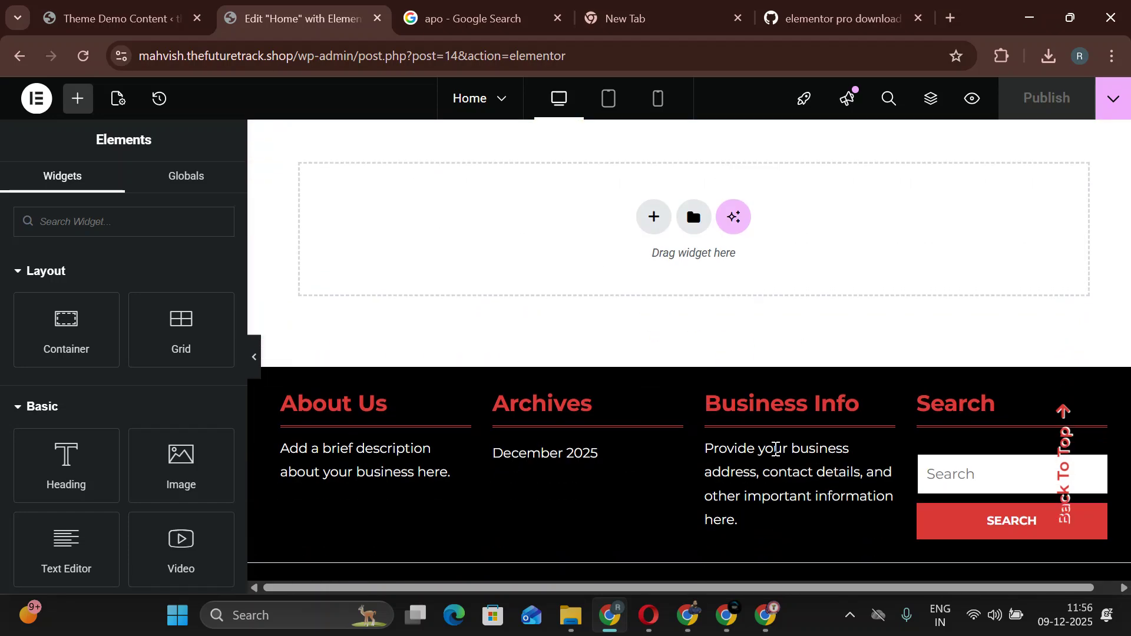
scroll(776, 449, up, 15)
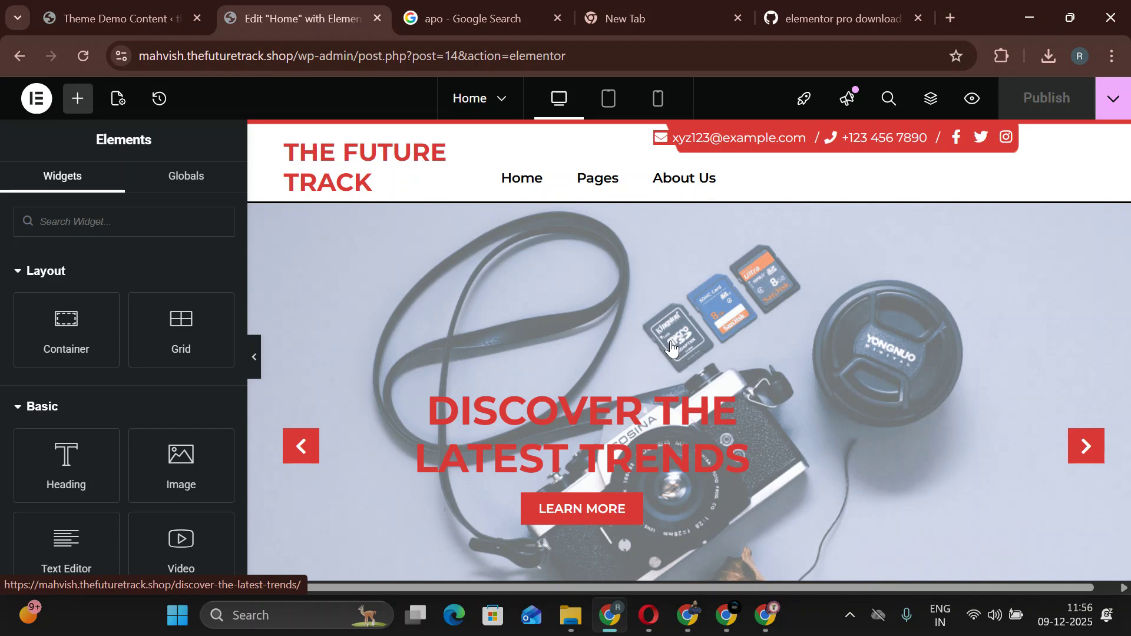
Open the Google home page in a new browser tab.
click(949, 18)
text(mes)
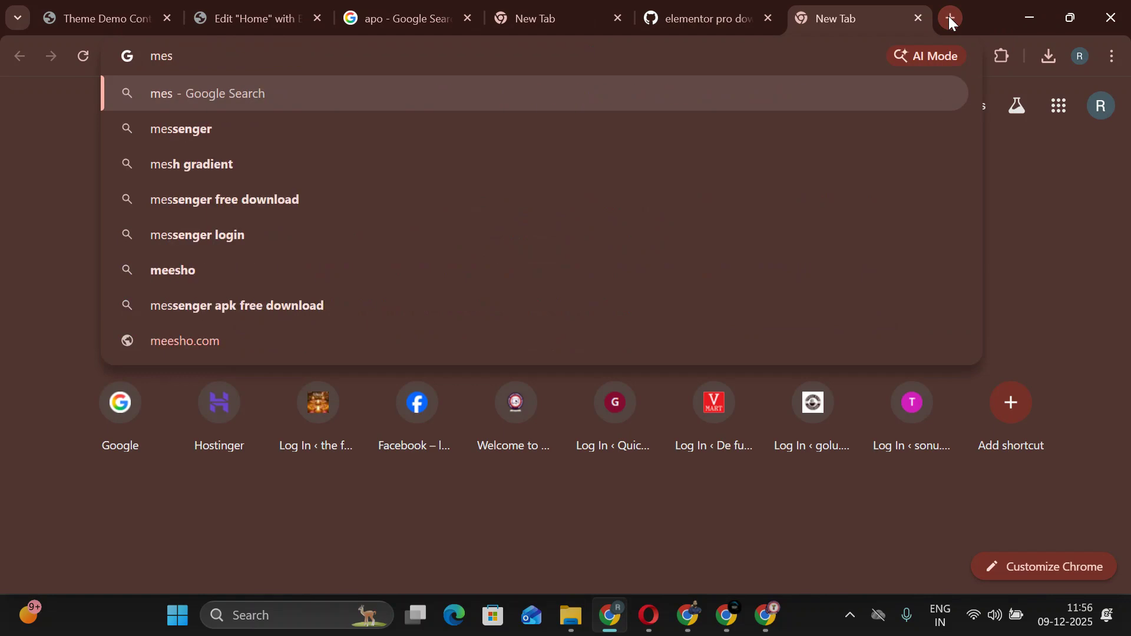
key(BackSpace)
key(BackSpace)
text(ess)
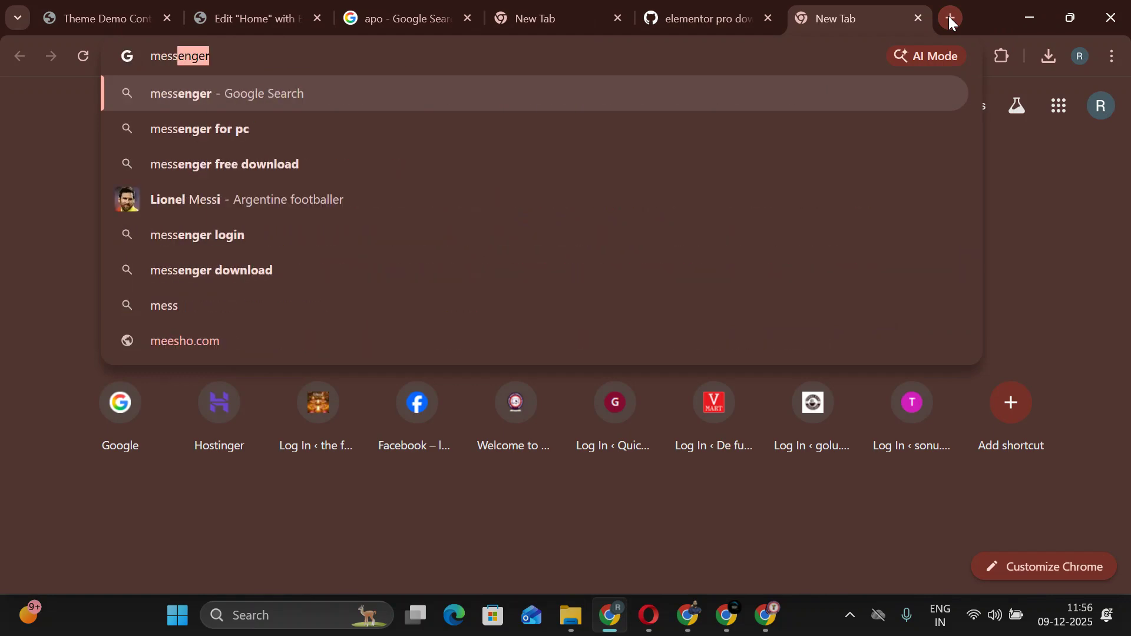
key(BackSpace)
key(BackSpace)
key(BackSpace)
key(BackSpace)
key(BackSpace)
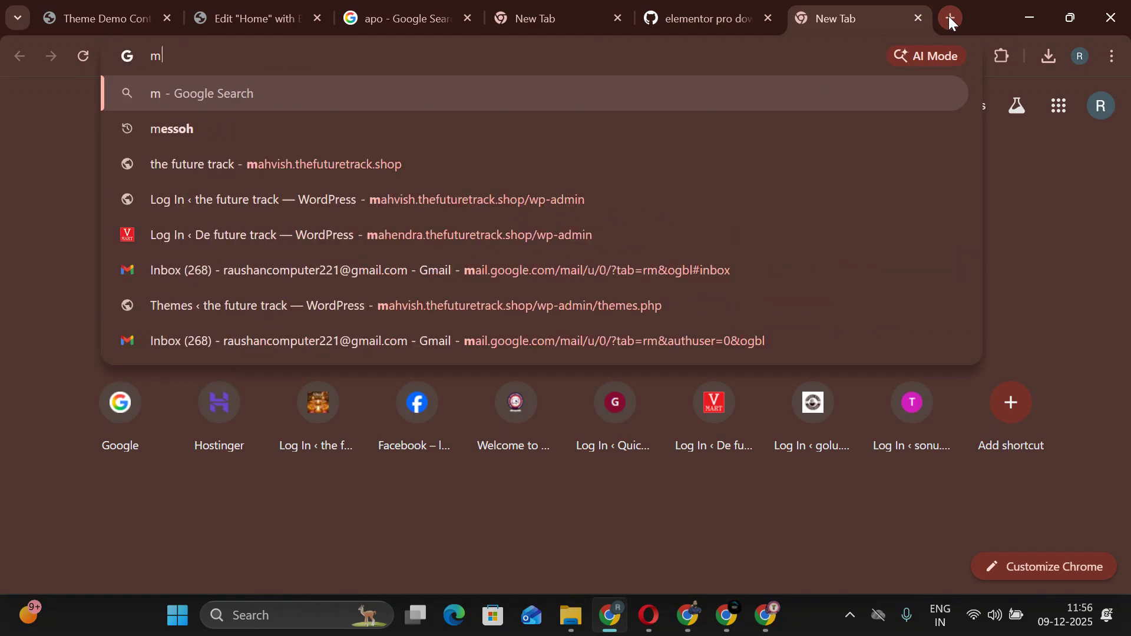
text(go)
key(Return)
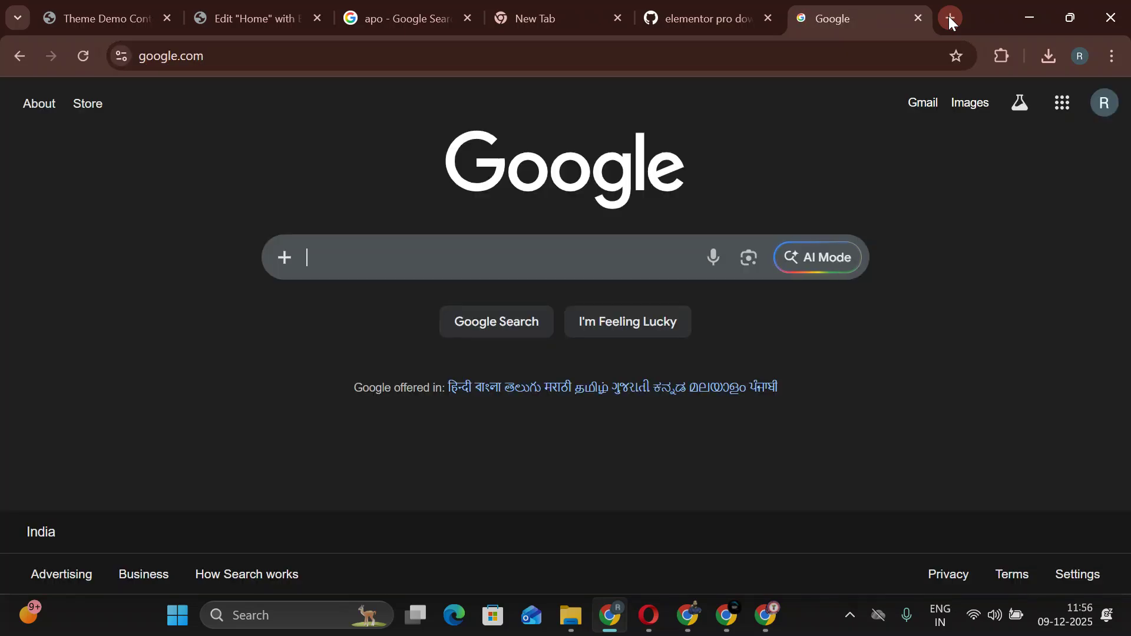
Search Google for meesho and open the Meesho online shopping site.
text(mesh)
key(Down)
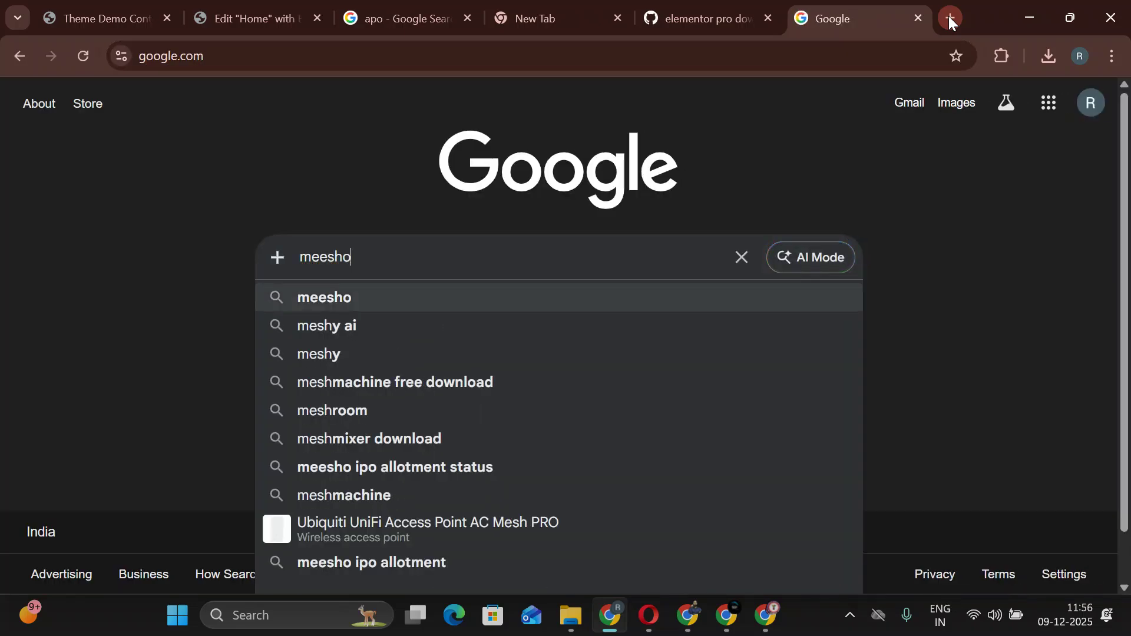
key(Return)
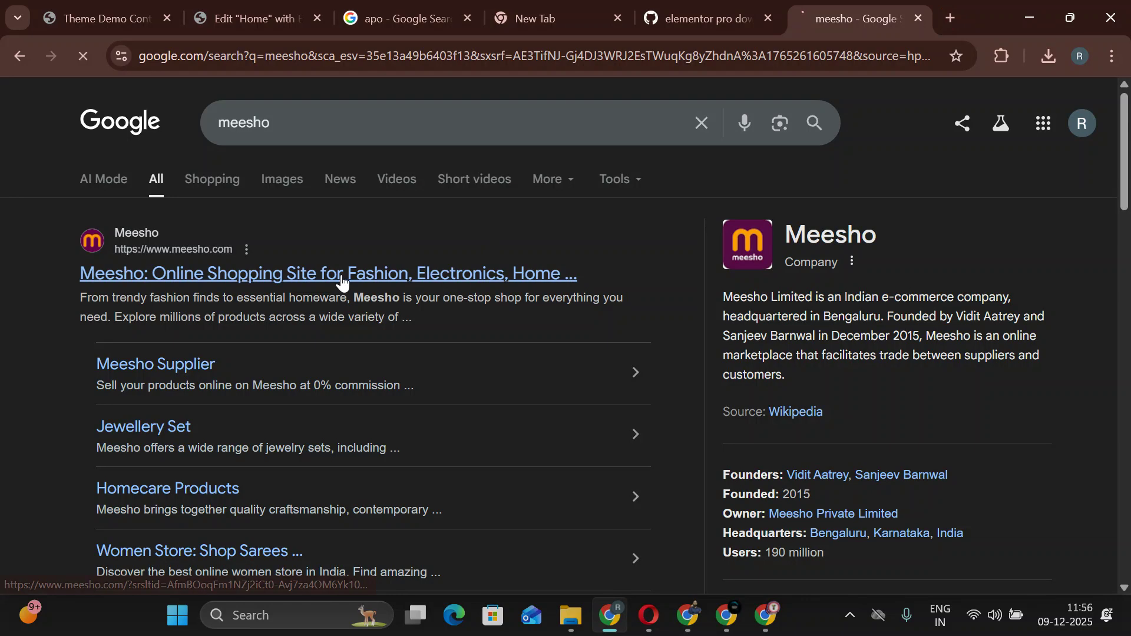
click(341, 275)
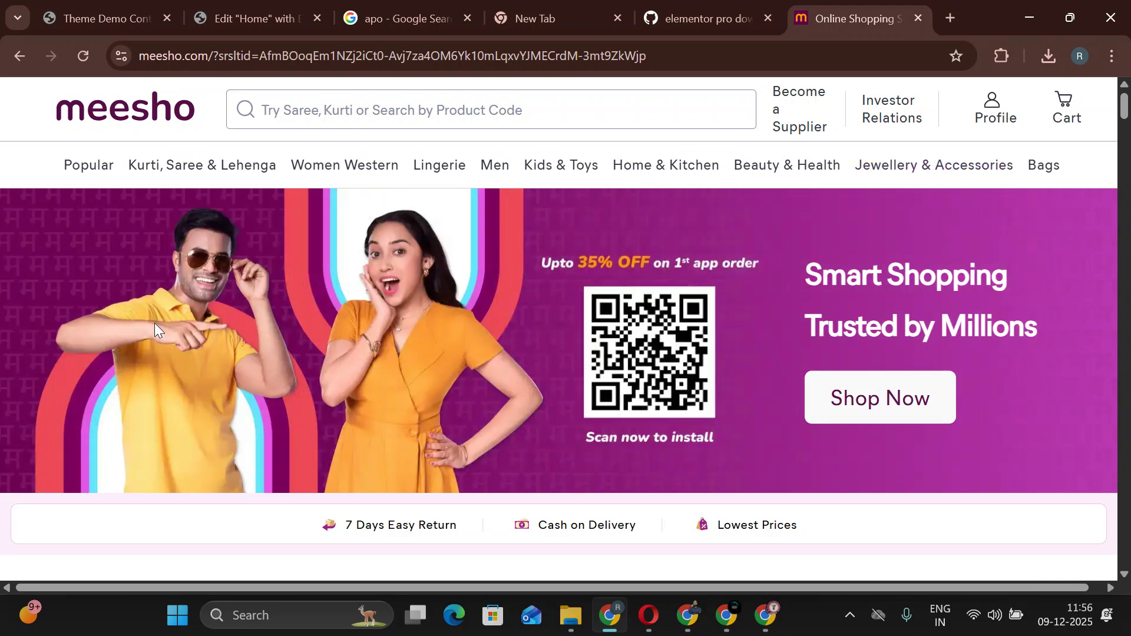
Save the Meesho home page banner image to the Desktop as 1760553615790.webp.
right_click(260, 267)
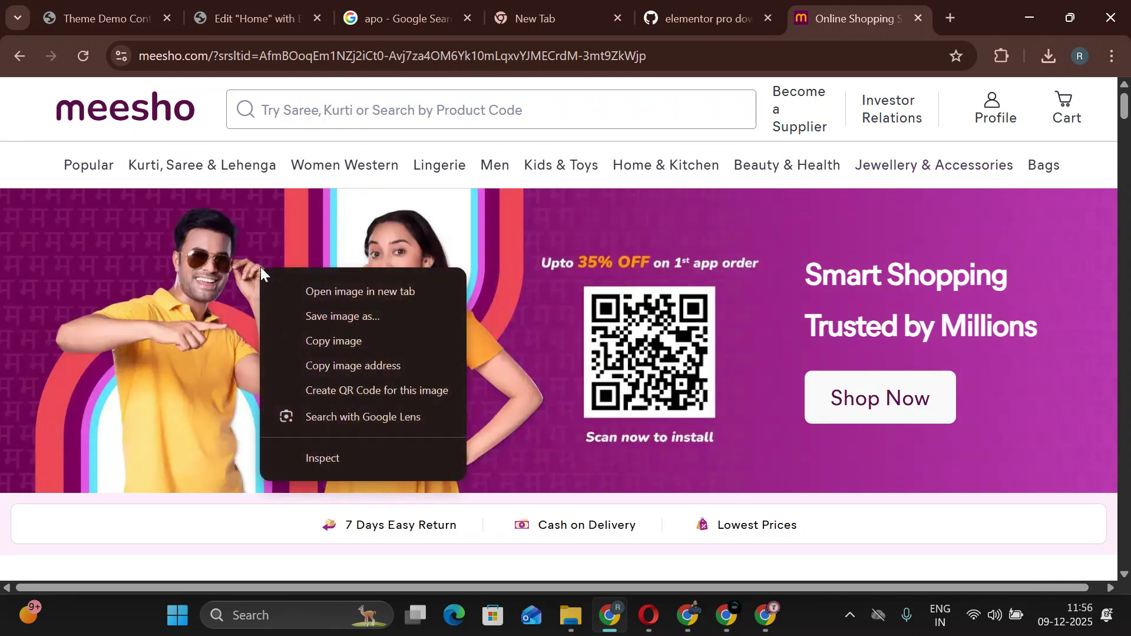
click(315, 313)
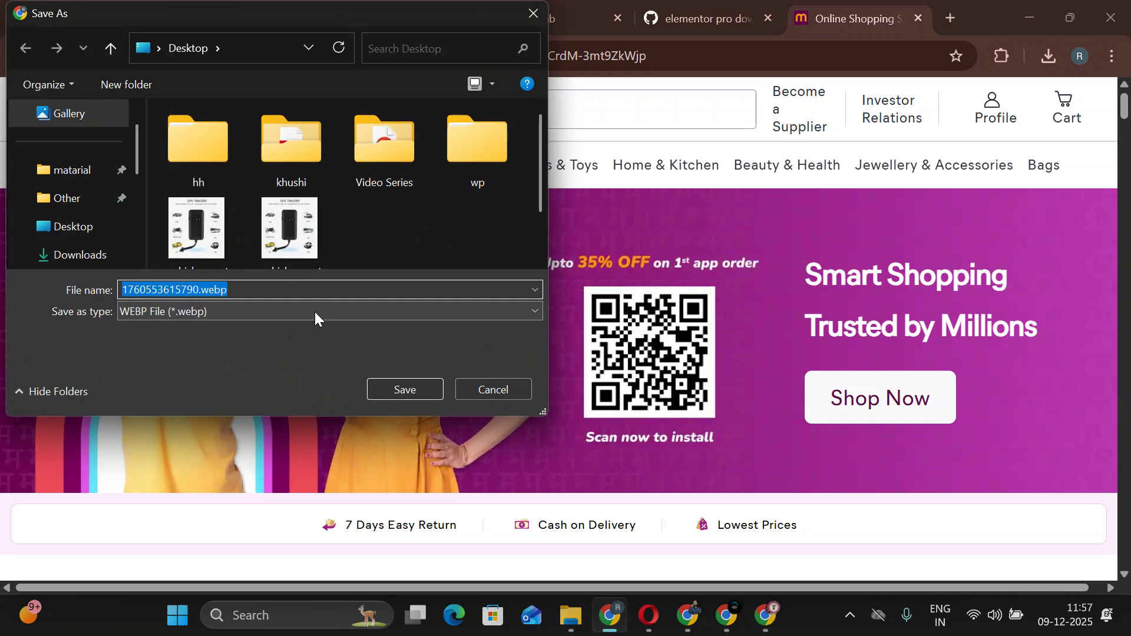
key(Return)
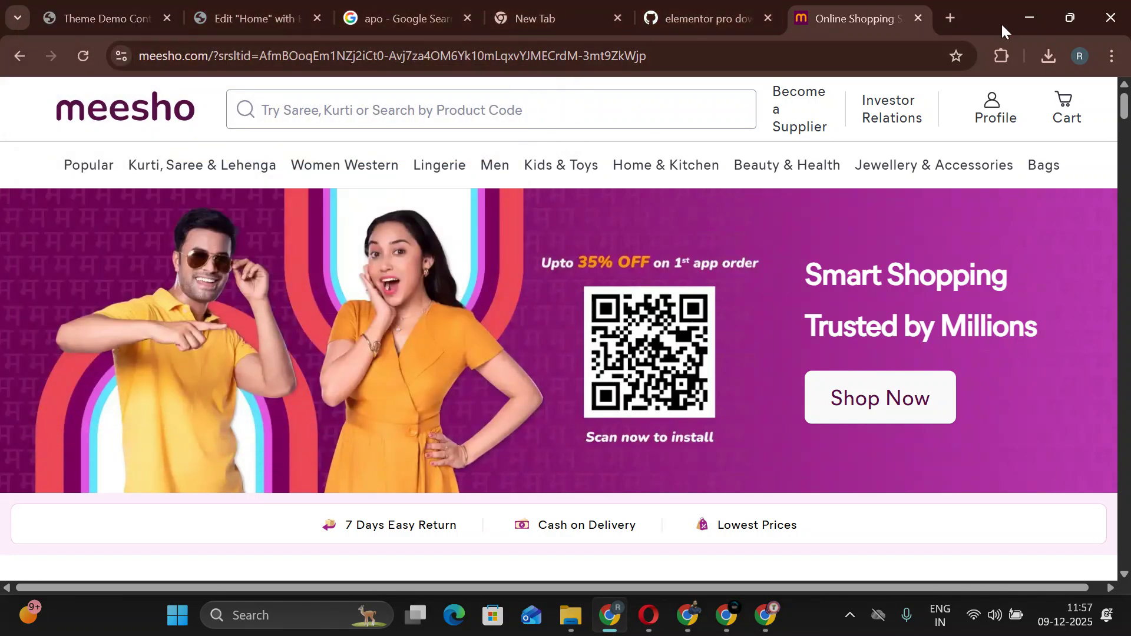
Search for amazon in another new browser tab and open the Amazon.in shopping site.
click(950, 18)
click(321, 349)
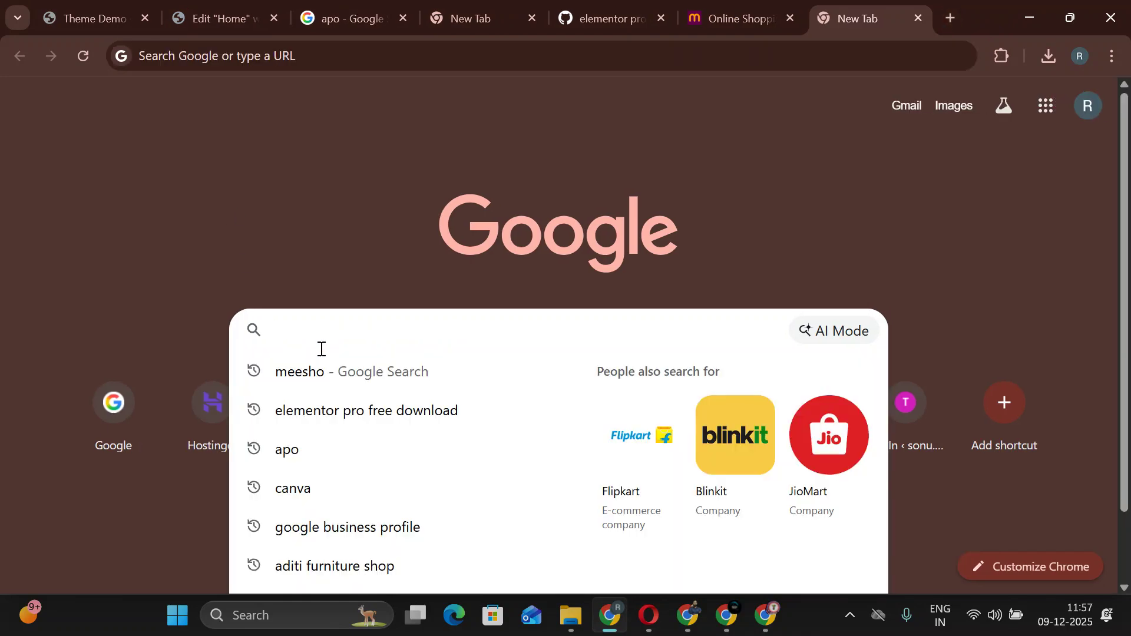
text(amazon)
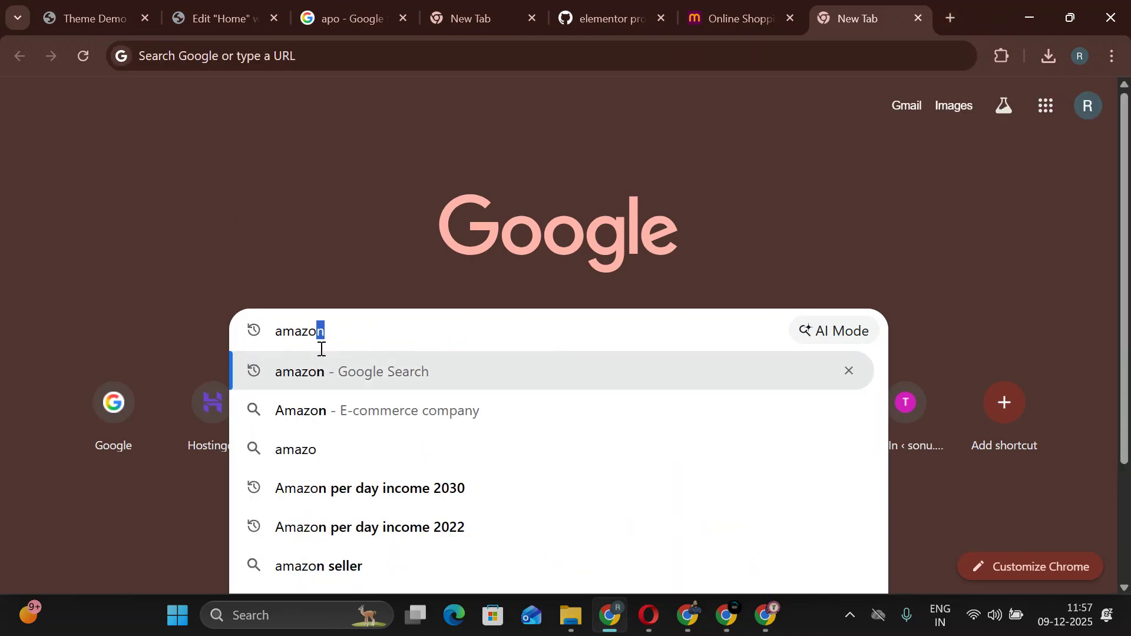
key(Return)
click(296, 345)
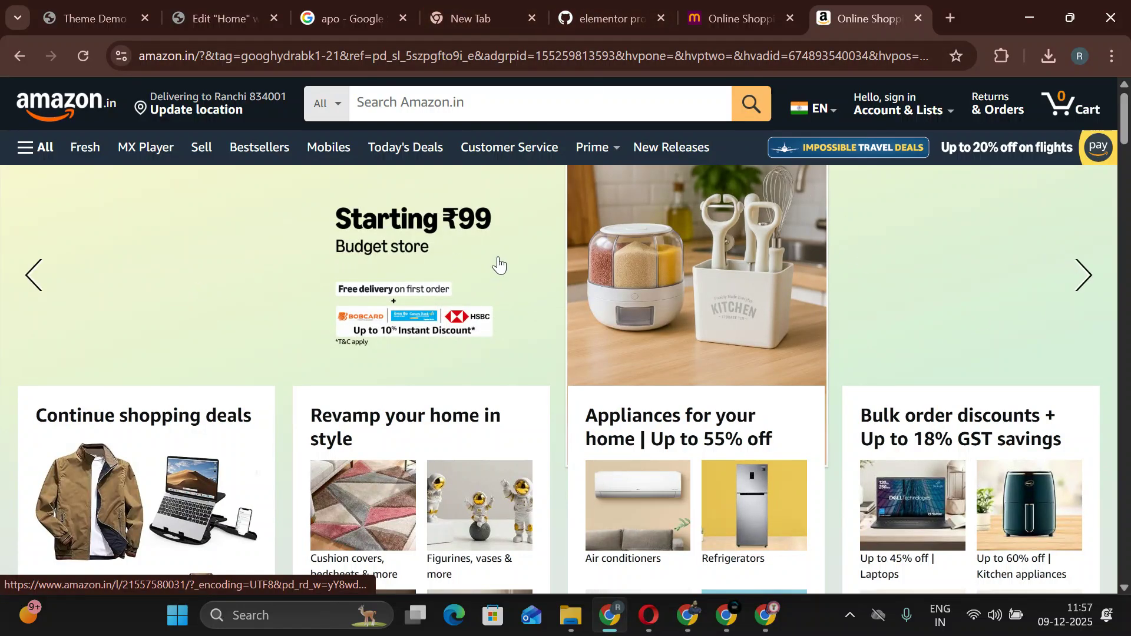
Return to the Home page in the Elementor editor, examine its banner slides and switch to the tablet preview.
click(246, 24)
scroll(633, 334, down, 2)
scroll(642, 321, up, 2)
scroll(691, 258, down, 5)
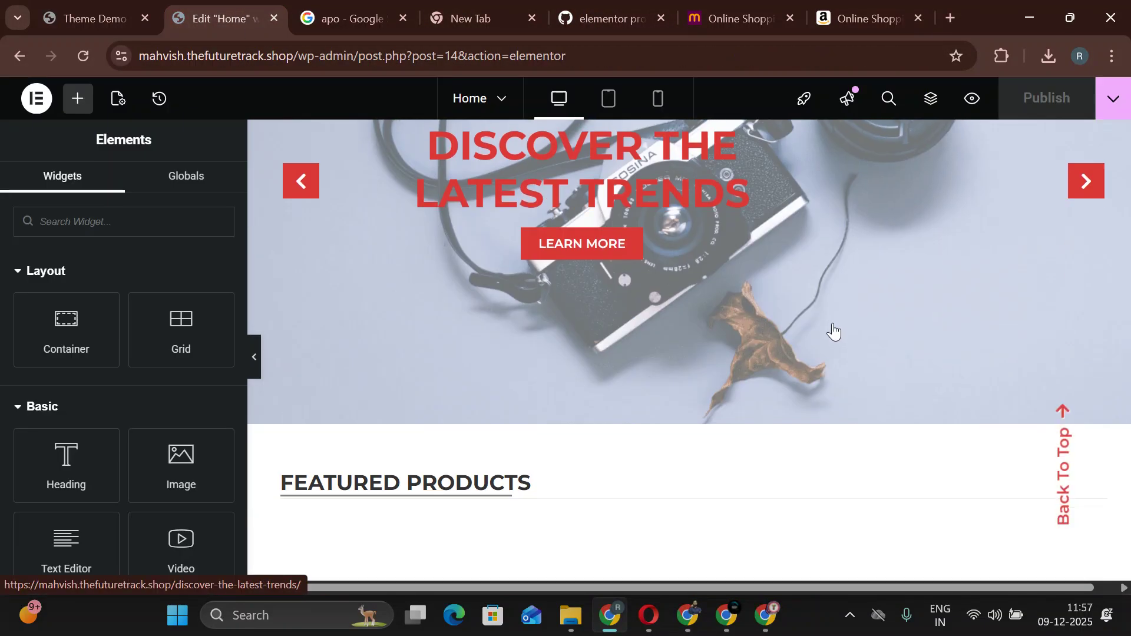
scroll(732, 362, up, 5)
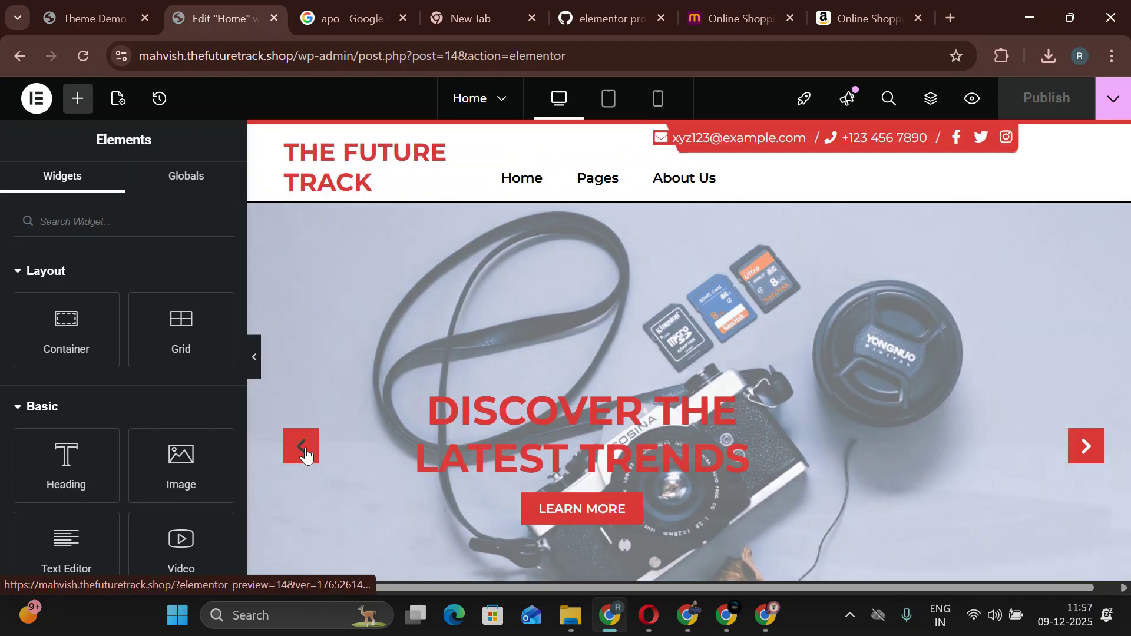
click(301, 446)
click(304, 453)
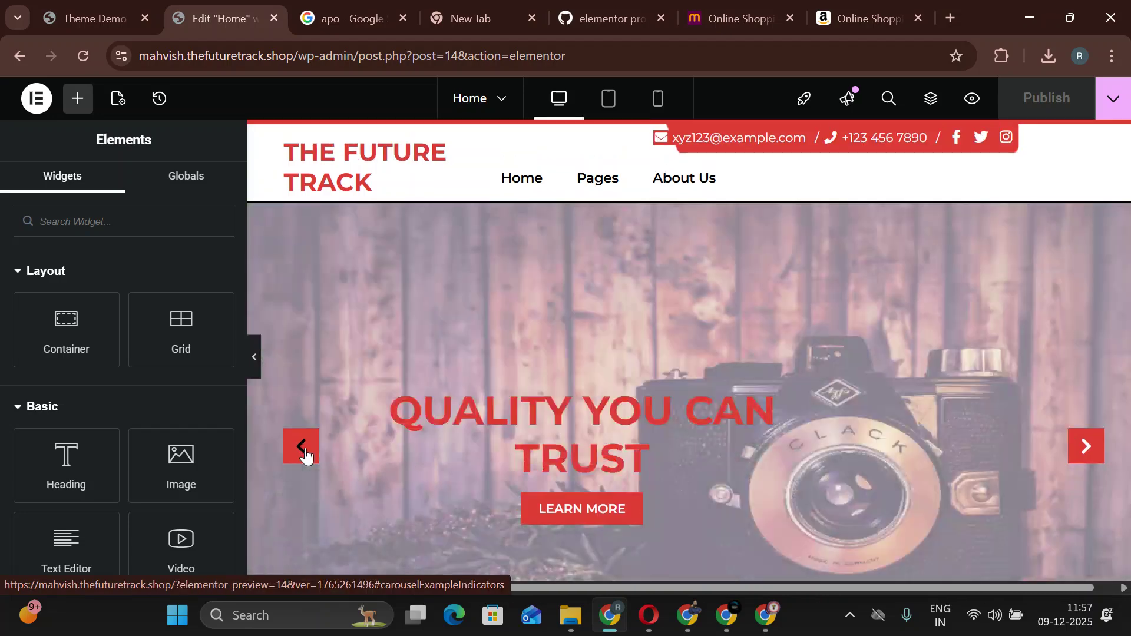
click(305, 454)
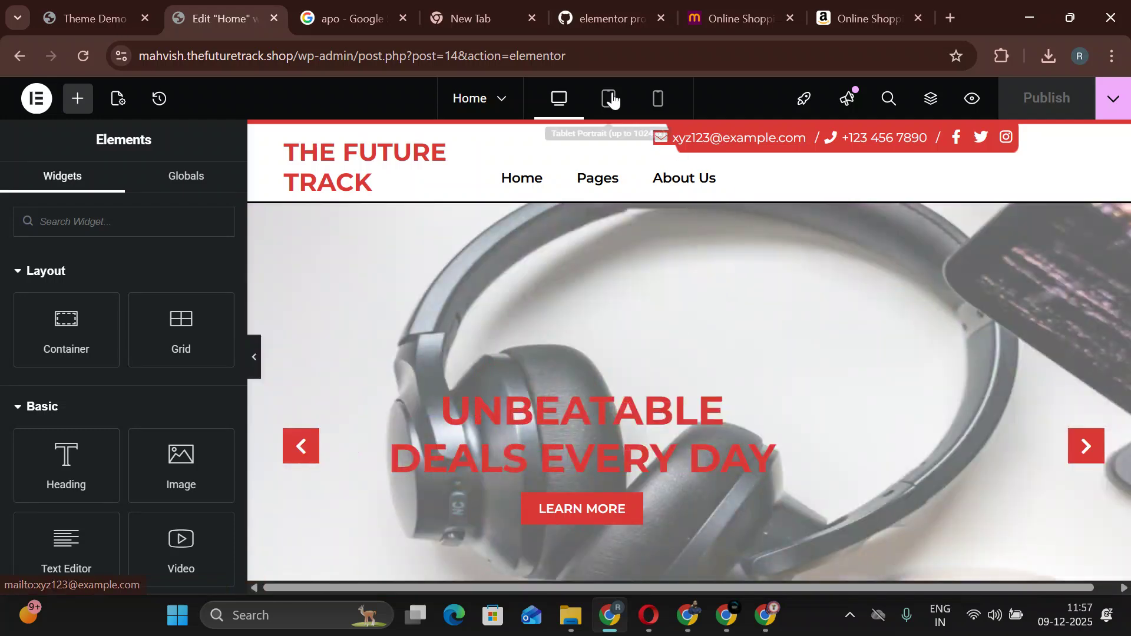
click(611, 99)
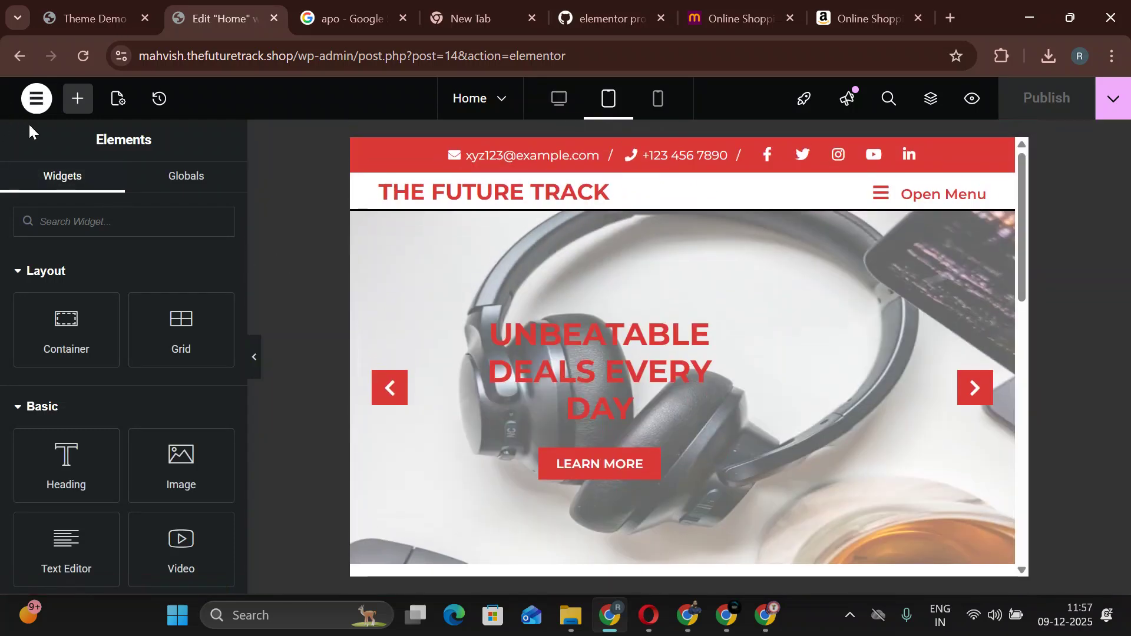
Exit the Elementor editor to WordPress, then add and publish a new page titled Home1.
click(36, 99)
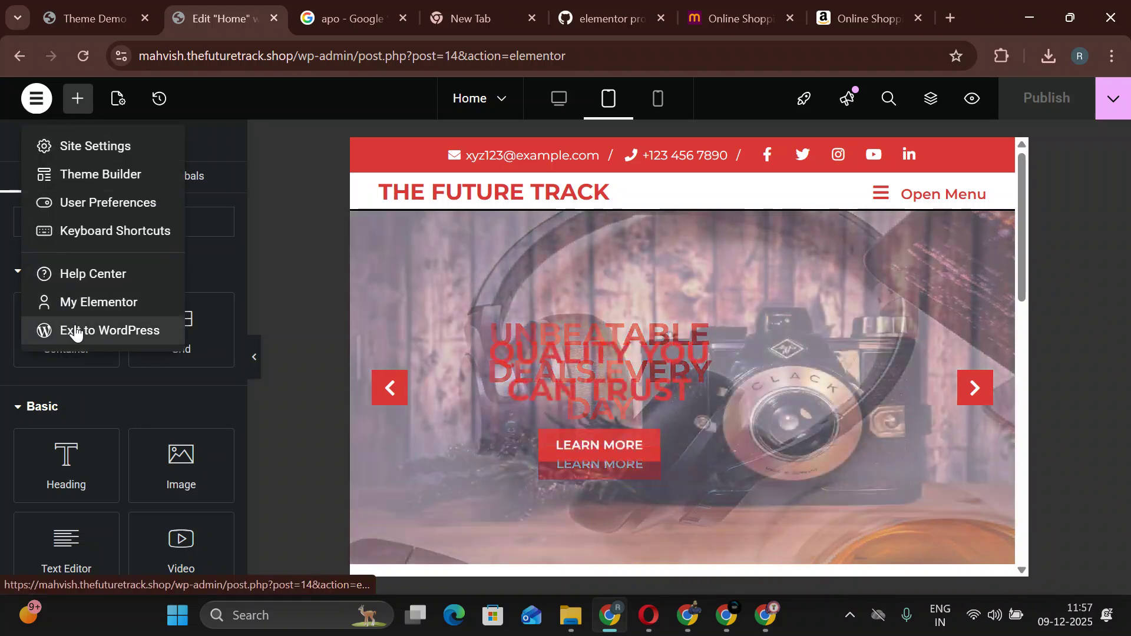
click(75, 332)
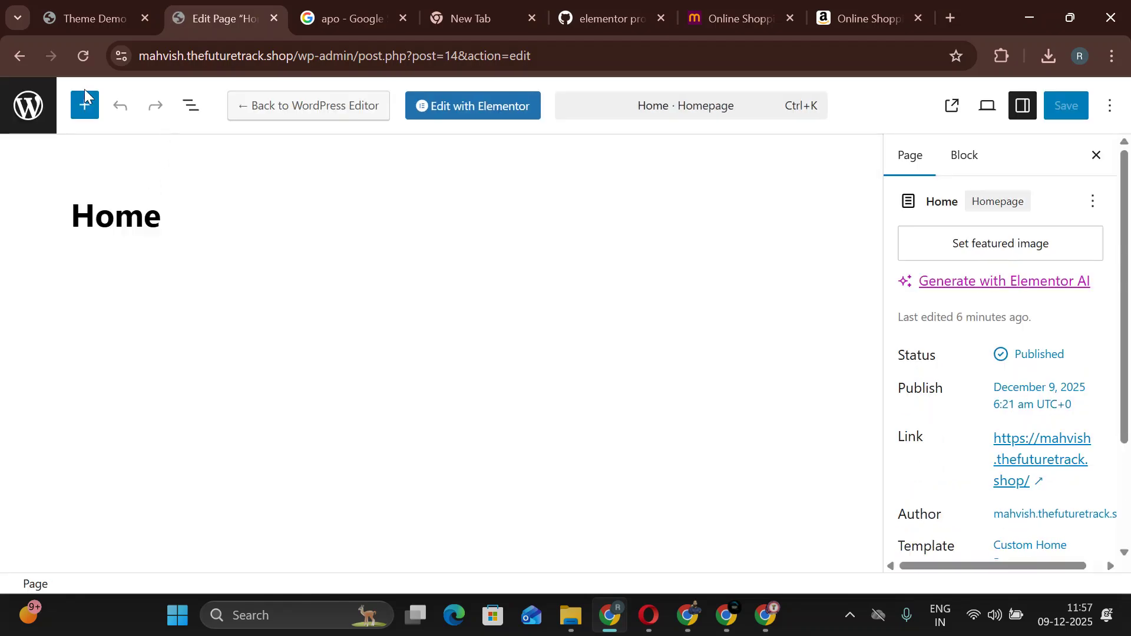
click(48, 114)
click(276, 138)
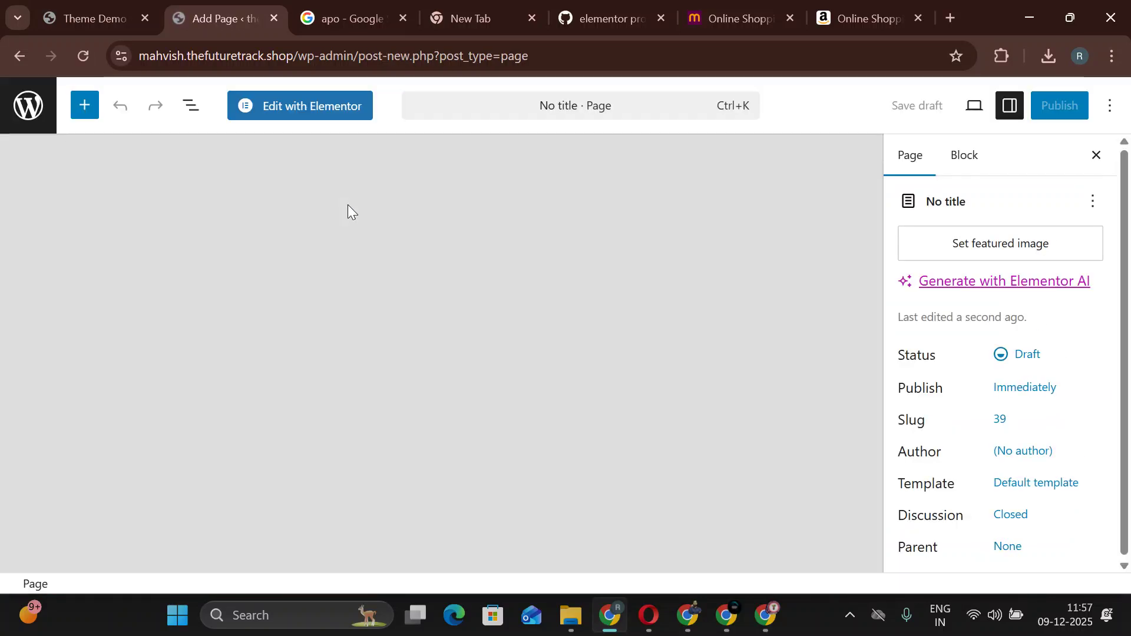
text(Home1)
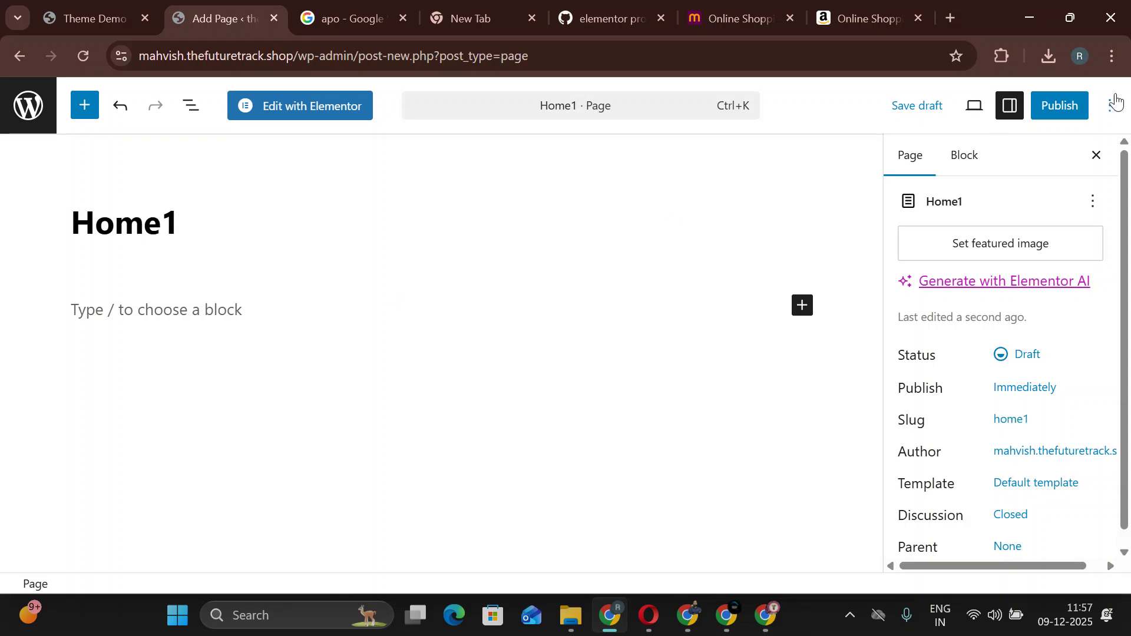
click(1055, 106)
click(1048, 113)
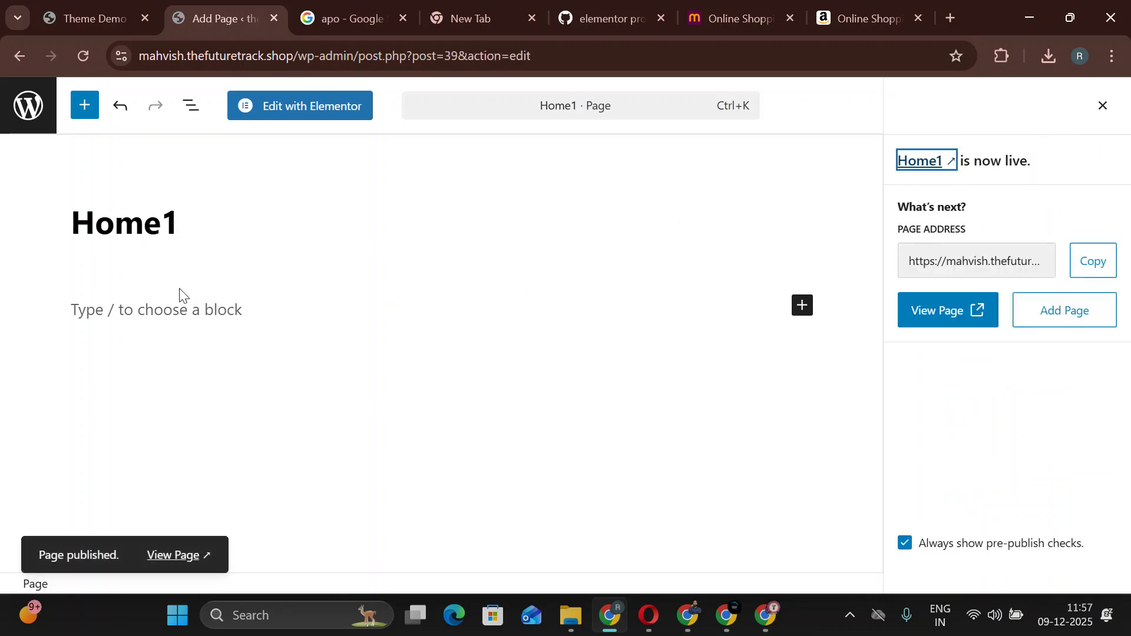
Open the Home1 page in the Elementor editor and dismiss the Launchpad checklist.
click(344, 118)
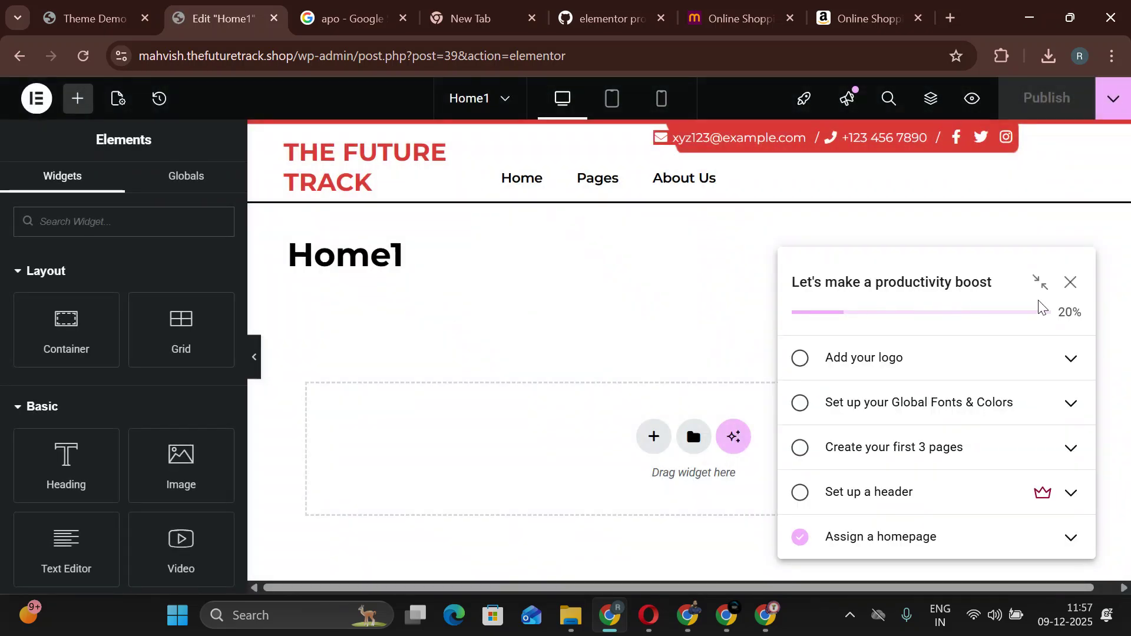
click(1070, 283)
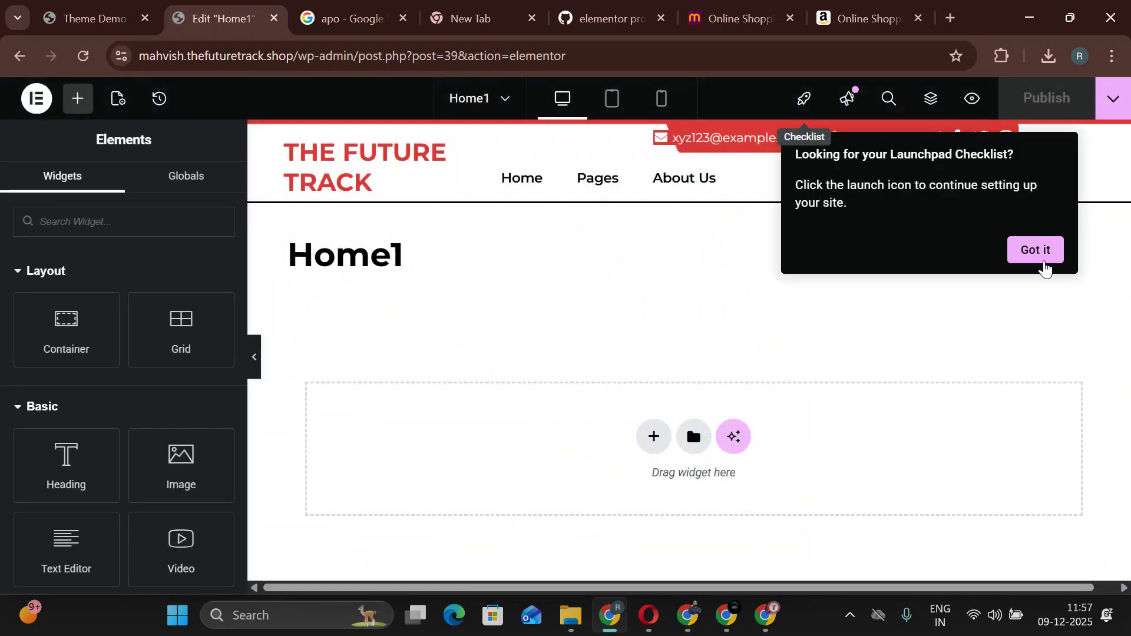
click(1042, 262)
Add an empty single-column Flexbox container to the Home1 page.
click(659, 438)
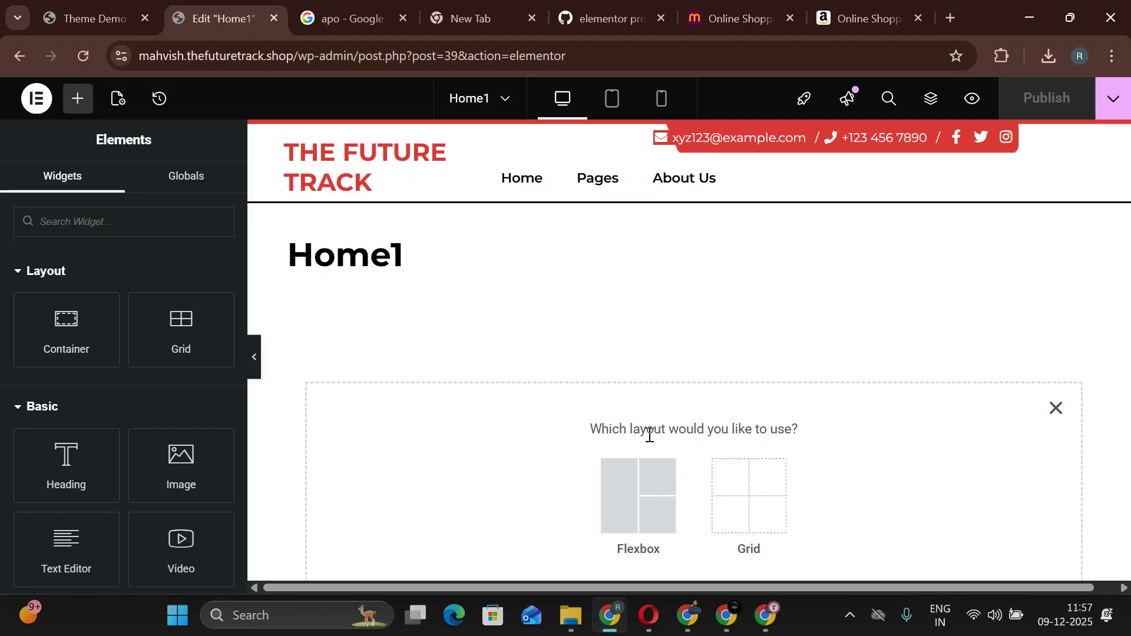
click(628, 490)
click(450, 476)
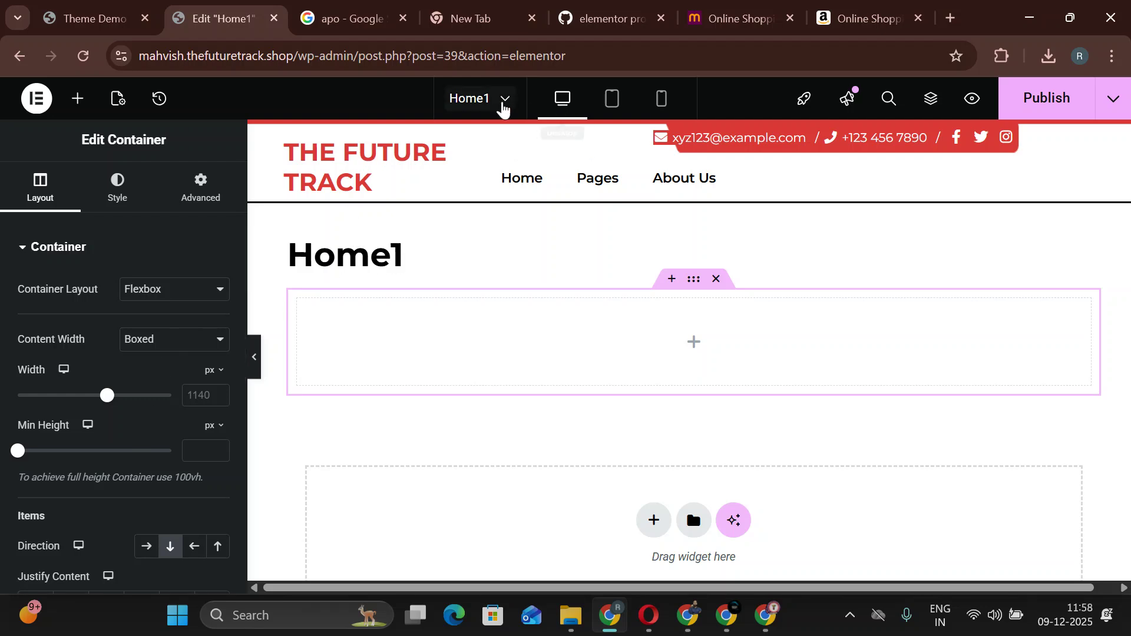
scroll(155, 460, down, 6)
scroll(157, 476, up, 6)
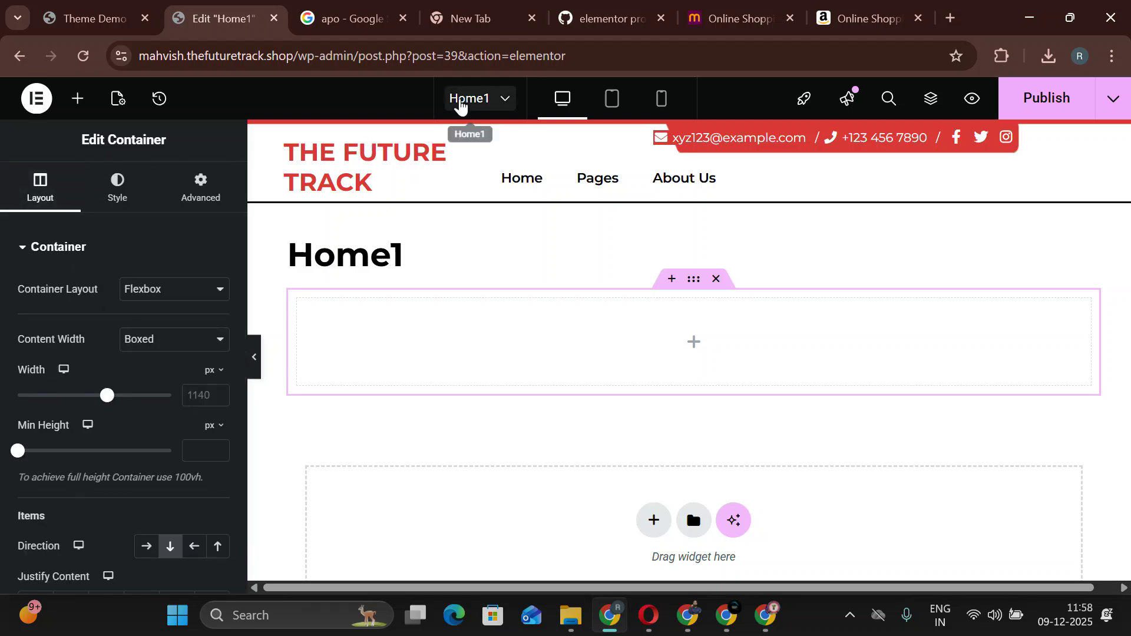
click(464, 99)
click(450, 411)
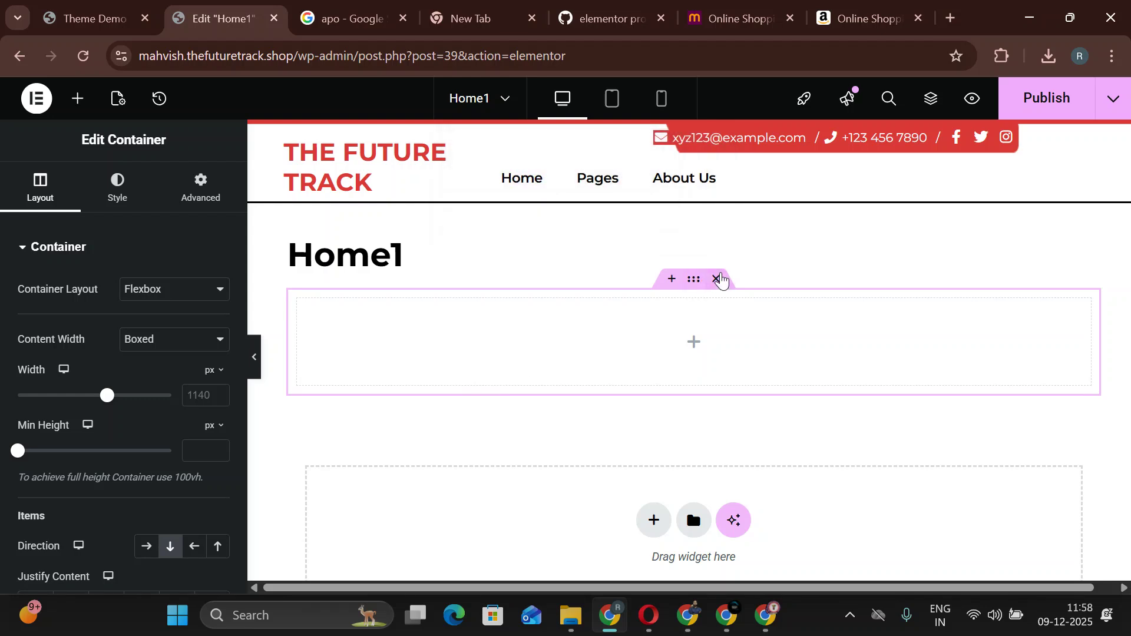
Delete the empty container and set the Home1 page layout to Elementor Canvas.
click(717, 279)
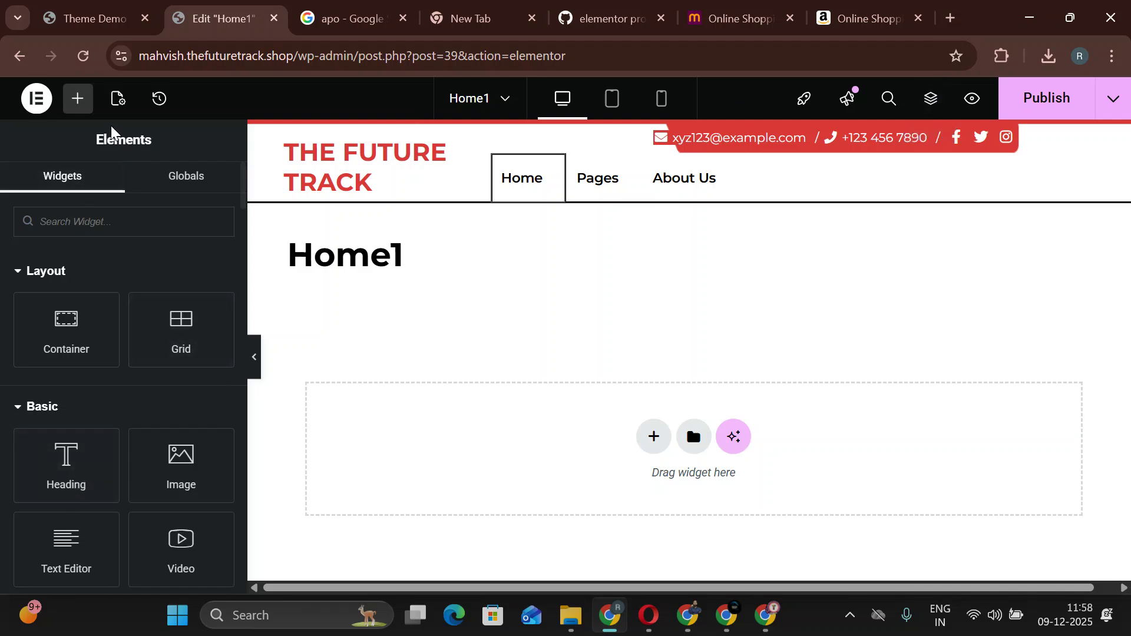
click(117, 103)
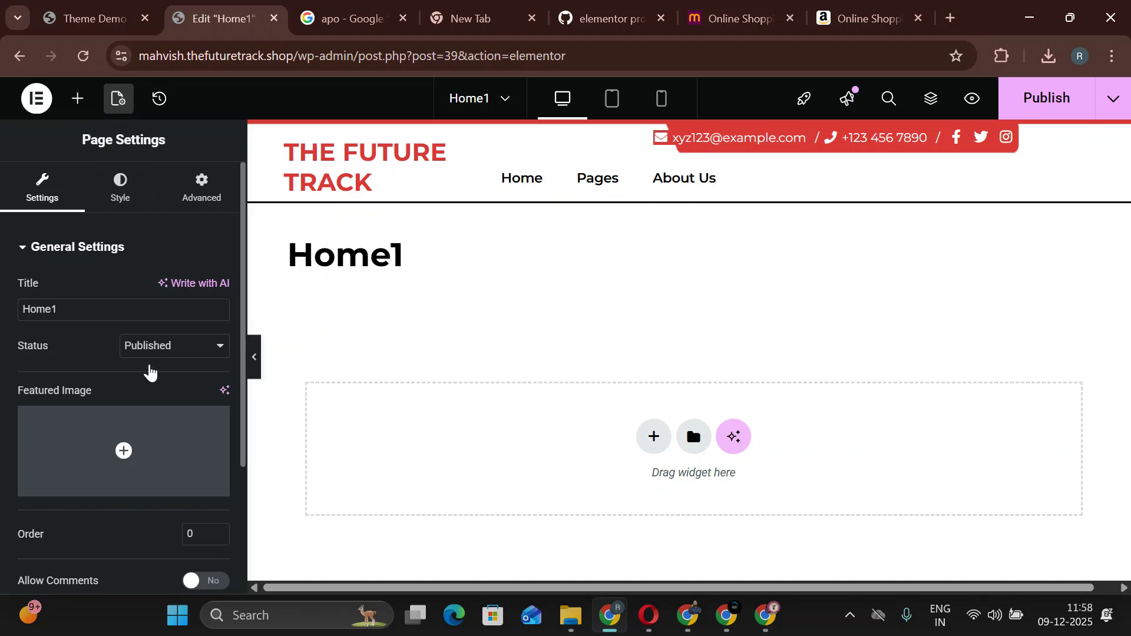
scroll(151, 413, down, 3)
click(163, 520)
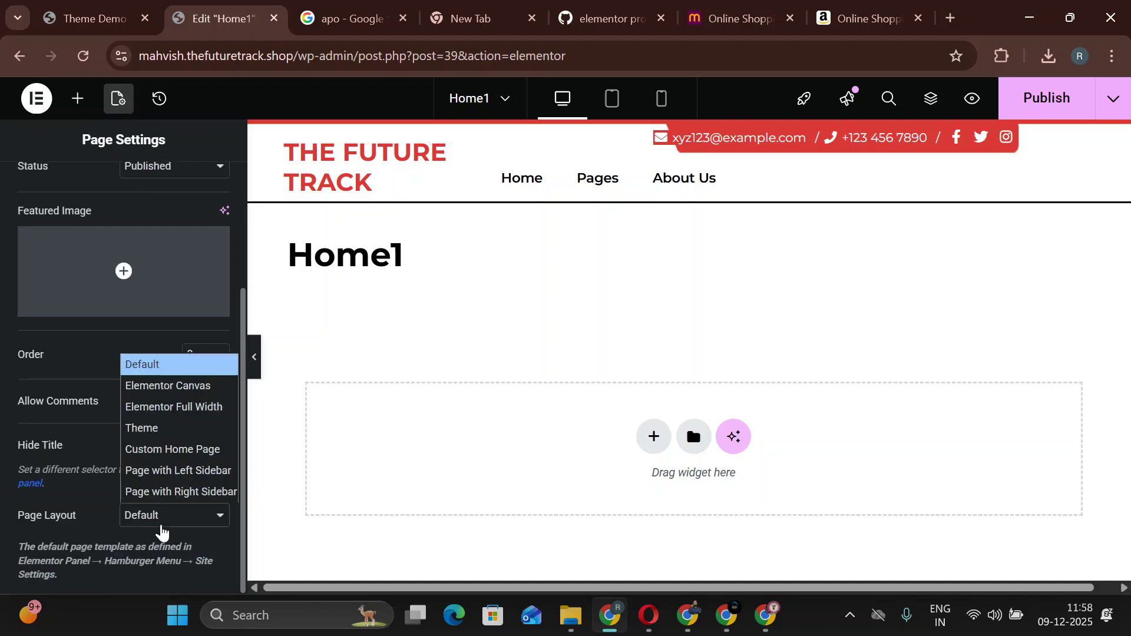
click(192, 387)
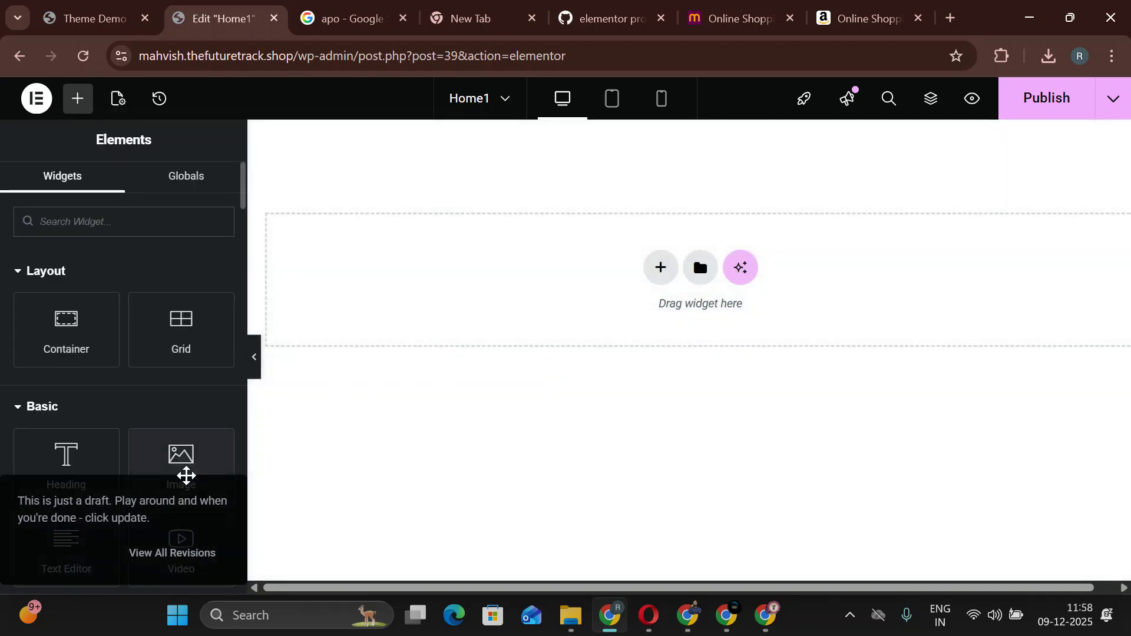
click(662, 266)
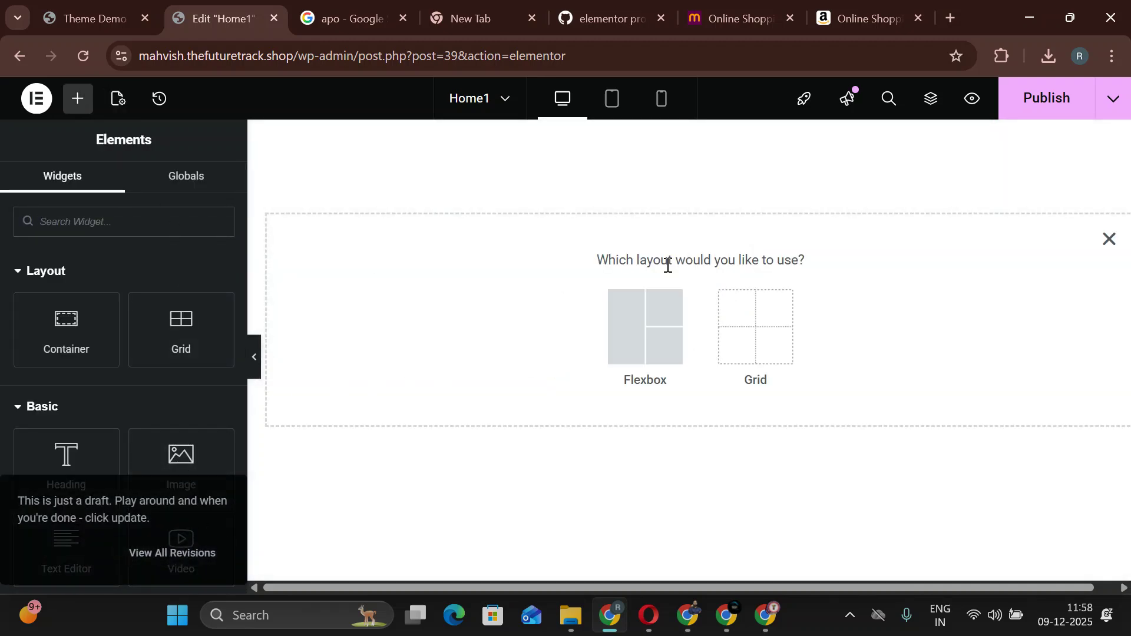
click(627, 320)
click(433, 325)
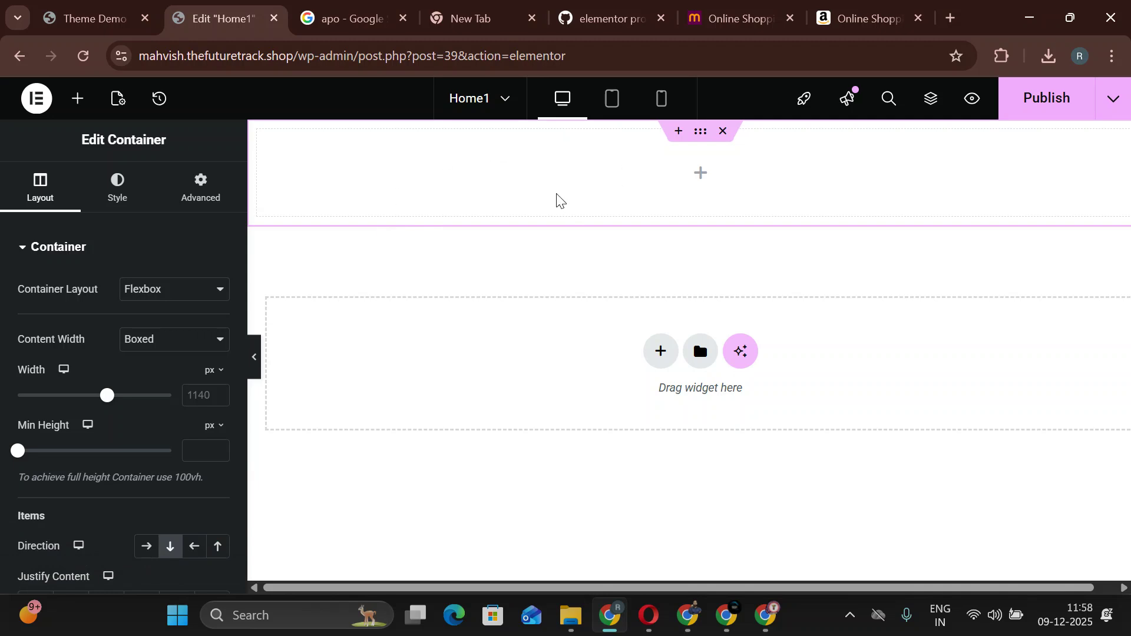
click(724, 132)
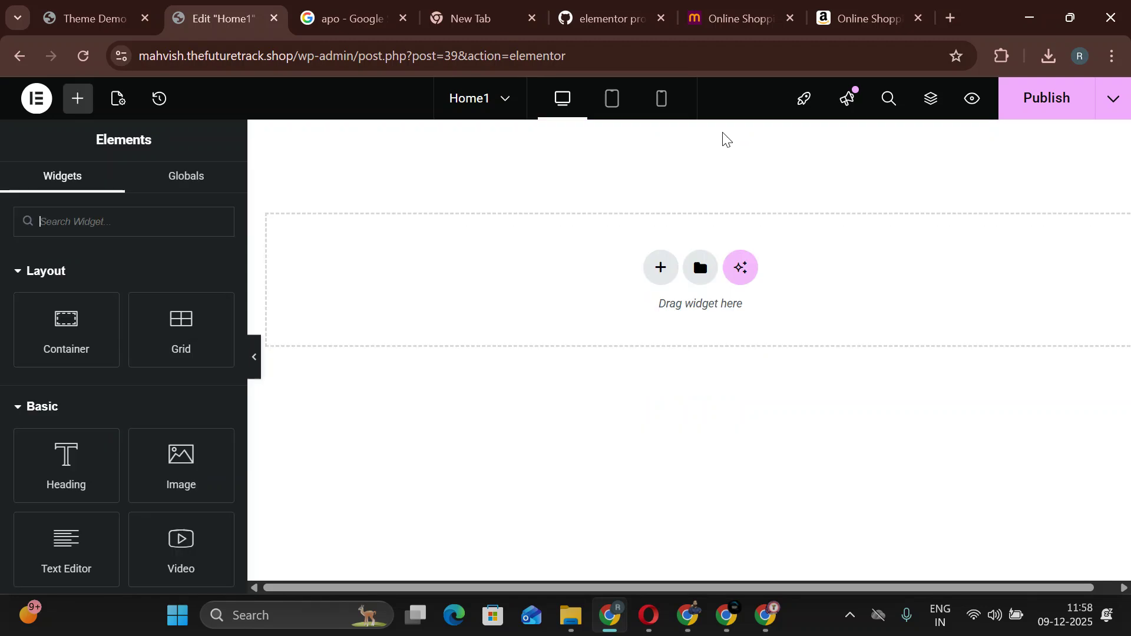
click(671, 279)
click(642, 324)
click(486, 319)
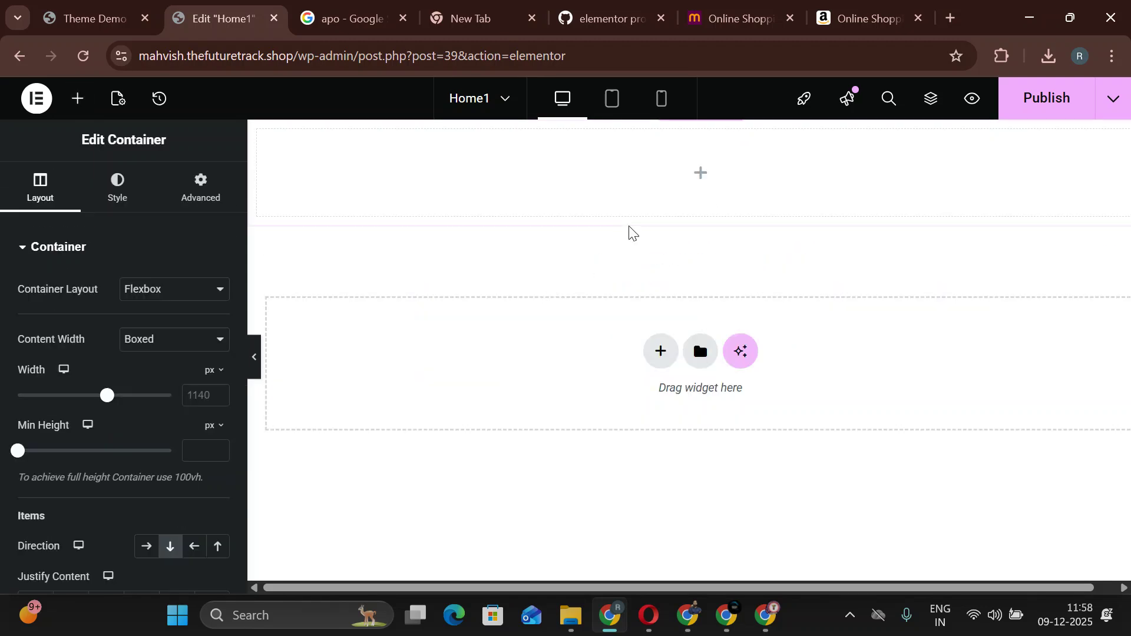
click(77, 99)
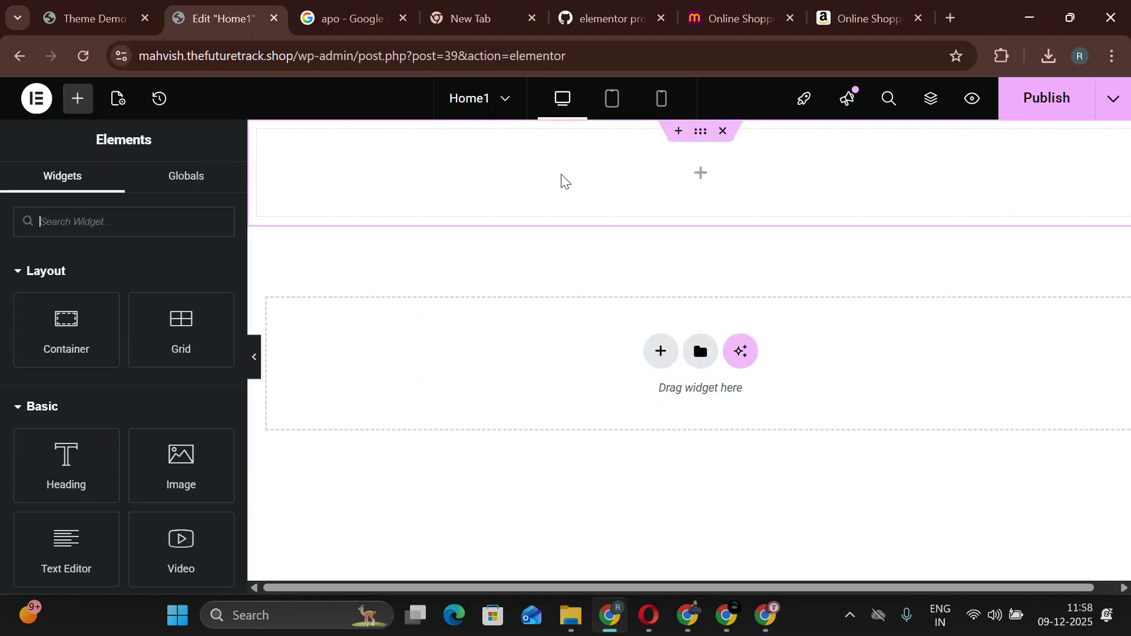
click(724, 132)
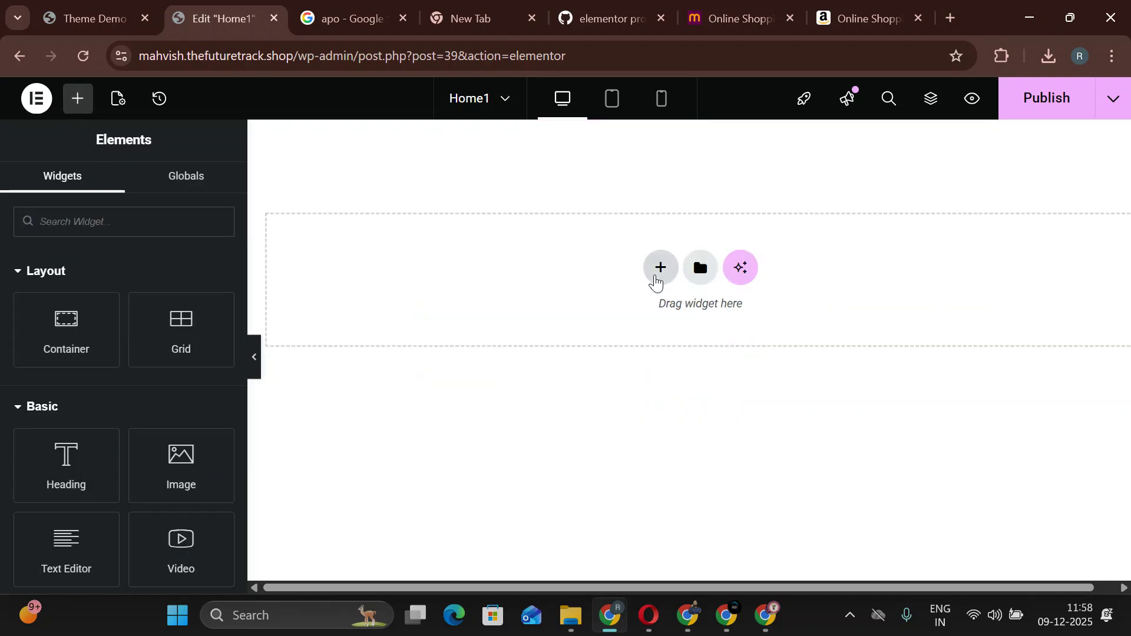
Add an empty single-column Flexbox container with downward direction to the blank canvas page.
click(658, 280)
click(616, 322)
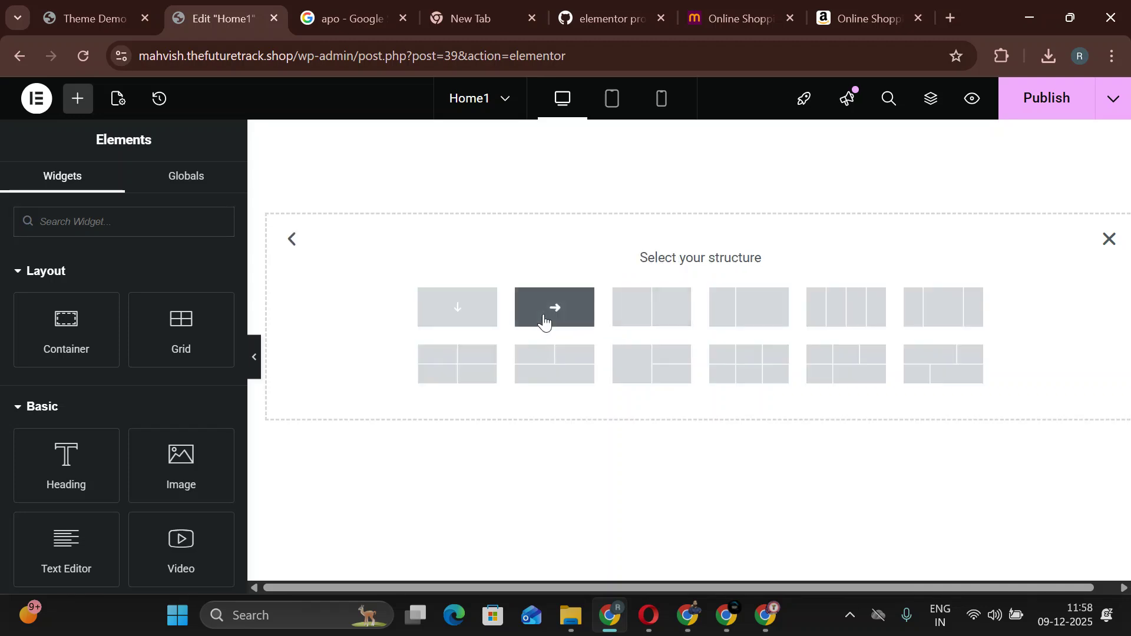
click(490, 316)
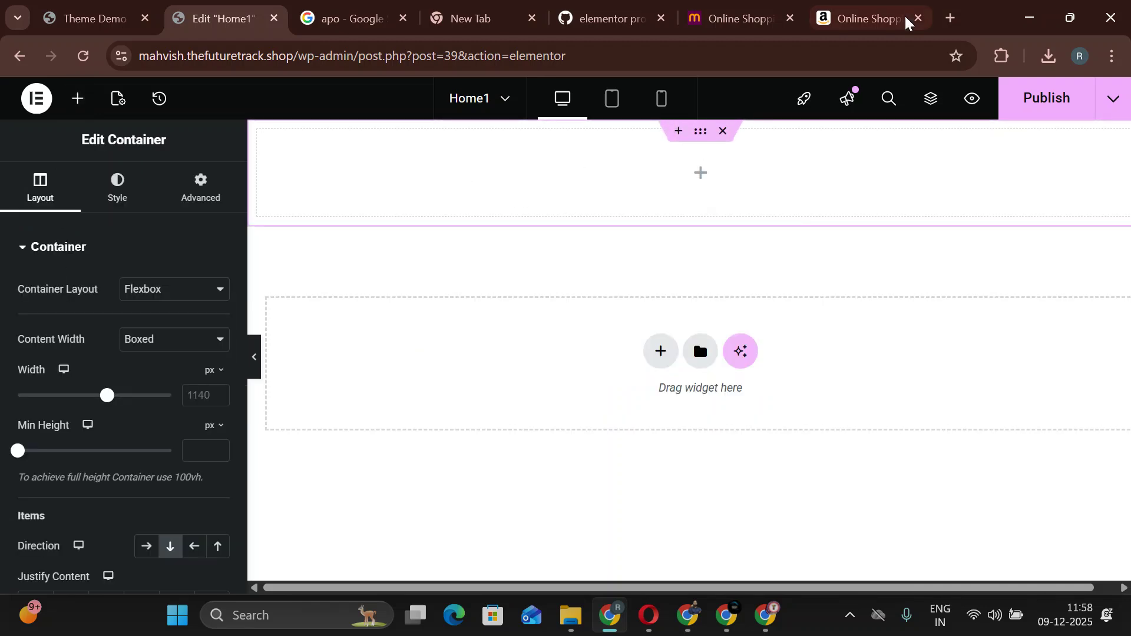
Switch to the Amazon site, browse its carousel to the Mega home sale drying racks banner and save that image as image1 on the Desktop.
click(837, 19)
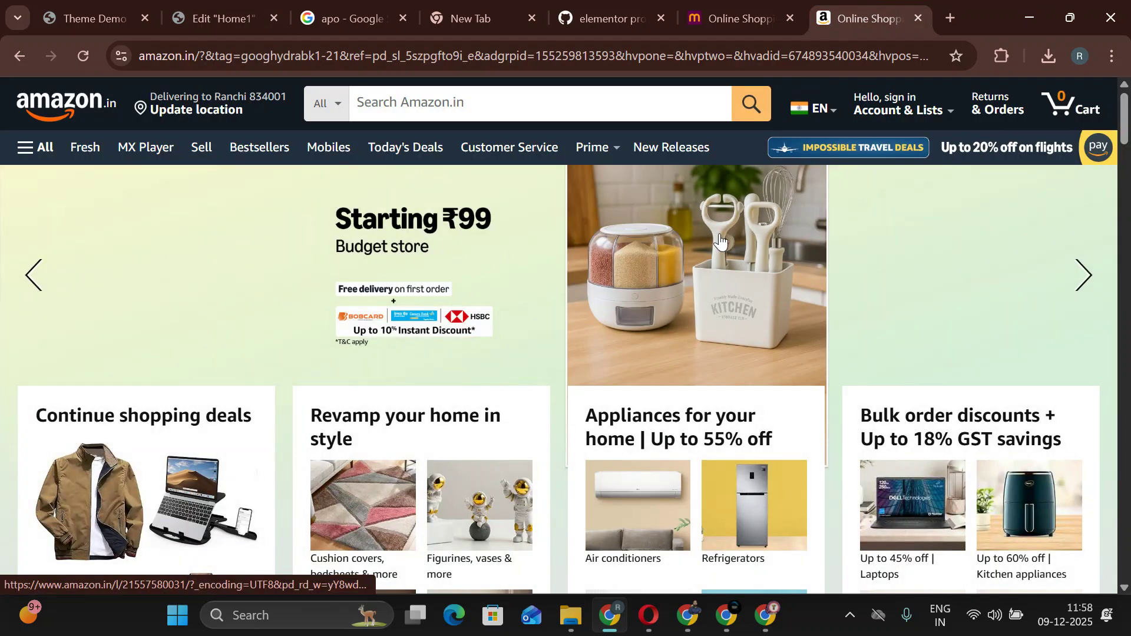
click(1083, 268)
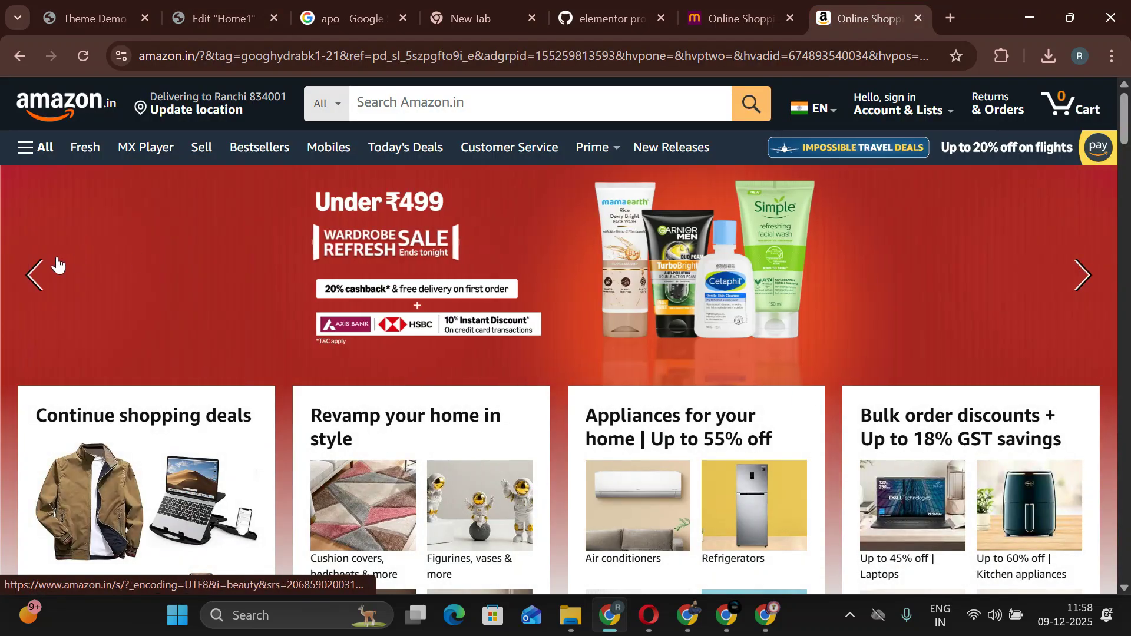
click(34, 291)
click(35, 290)
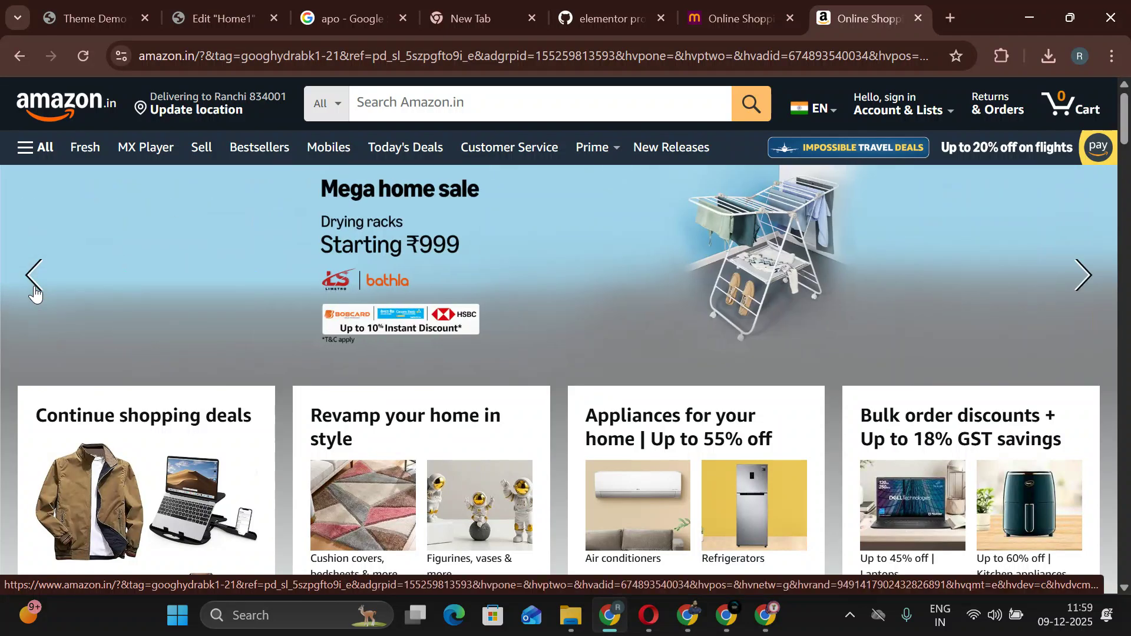
right_click(90, 240)
click(154, 454)
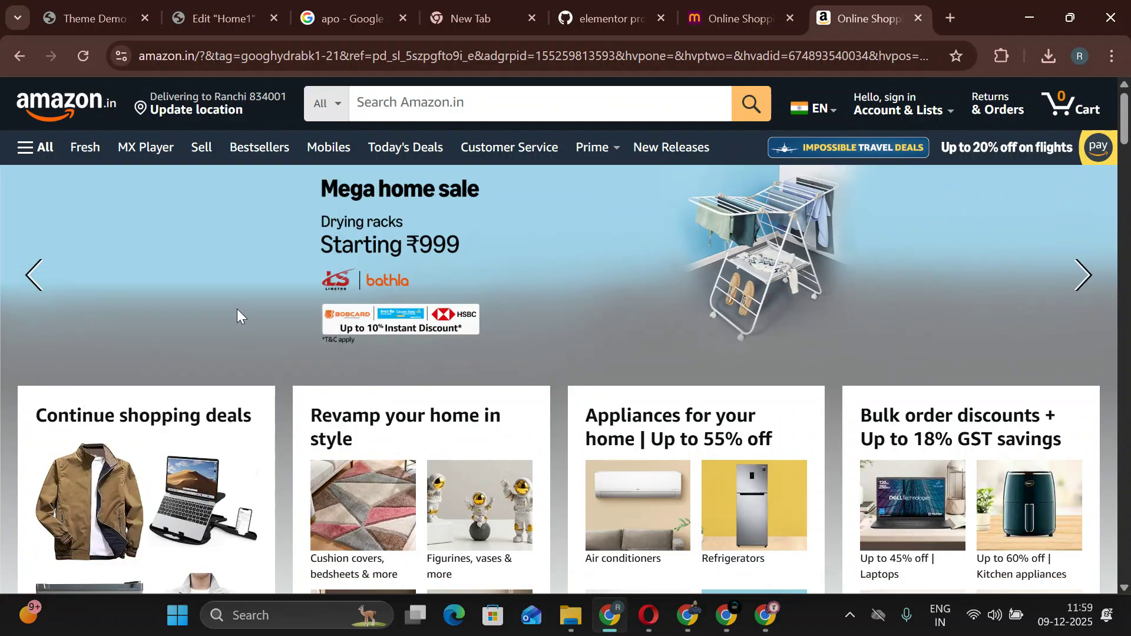
text(image1)
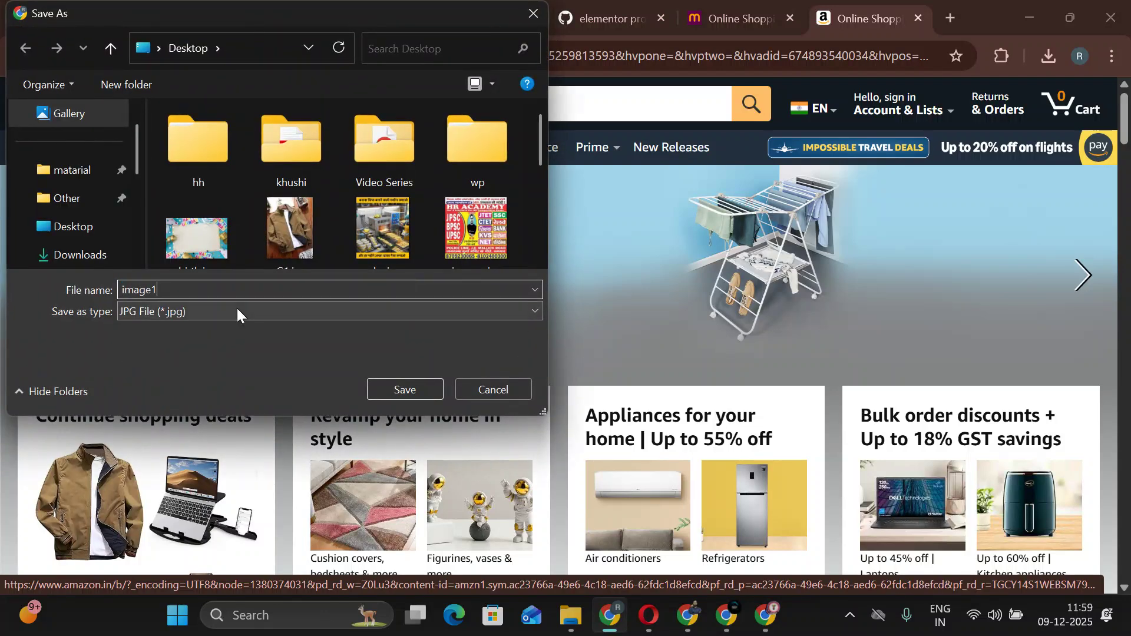
key(Return)
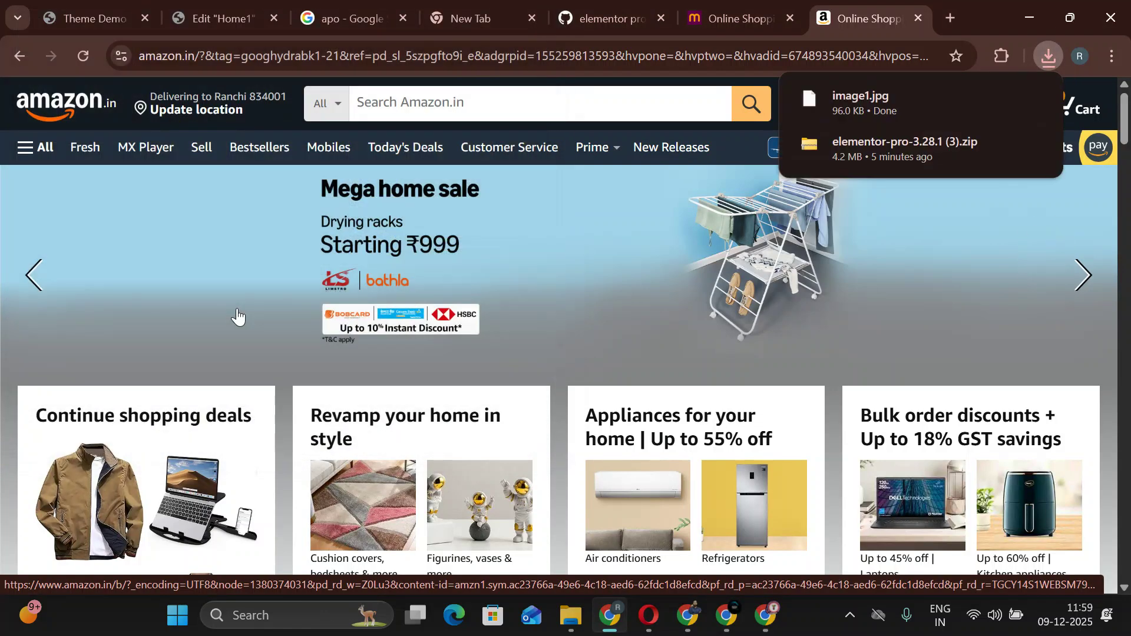
Return to the Home1 page in the Elementor editor and bring up the list of available widgets.
click(218, 18)
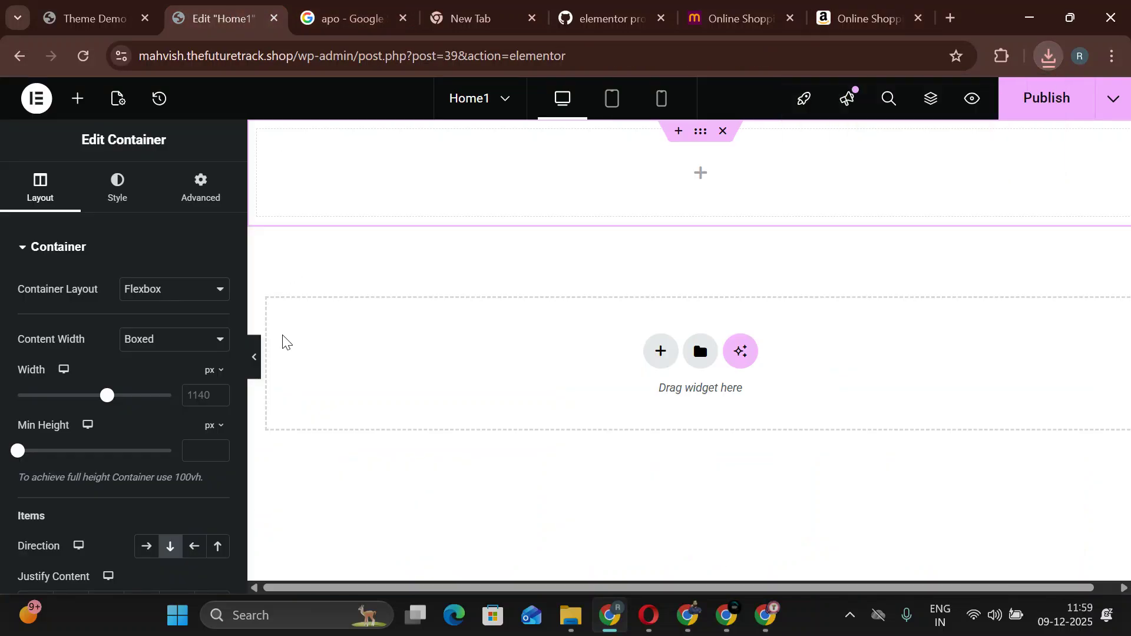
click(77, 98)
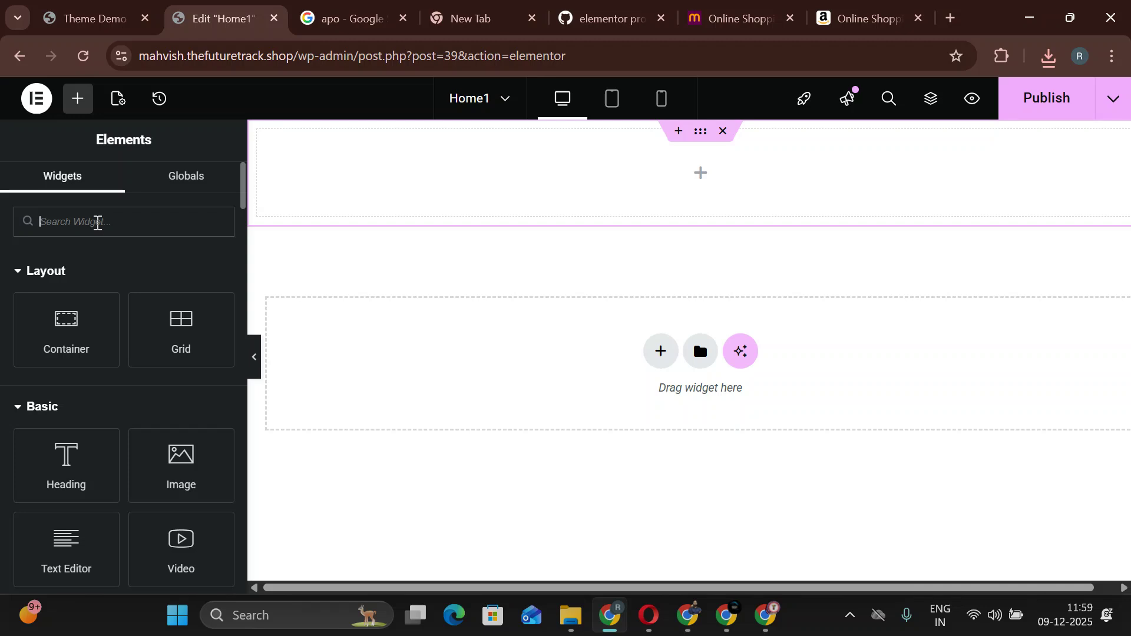
text(slider)
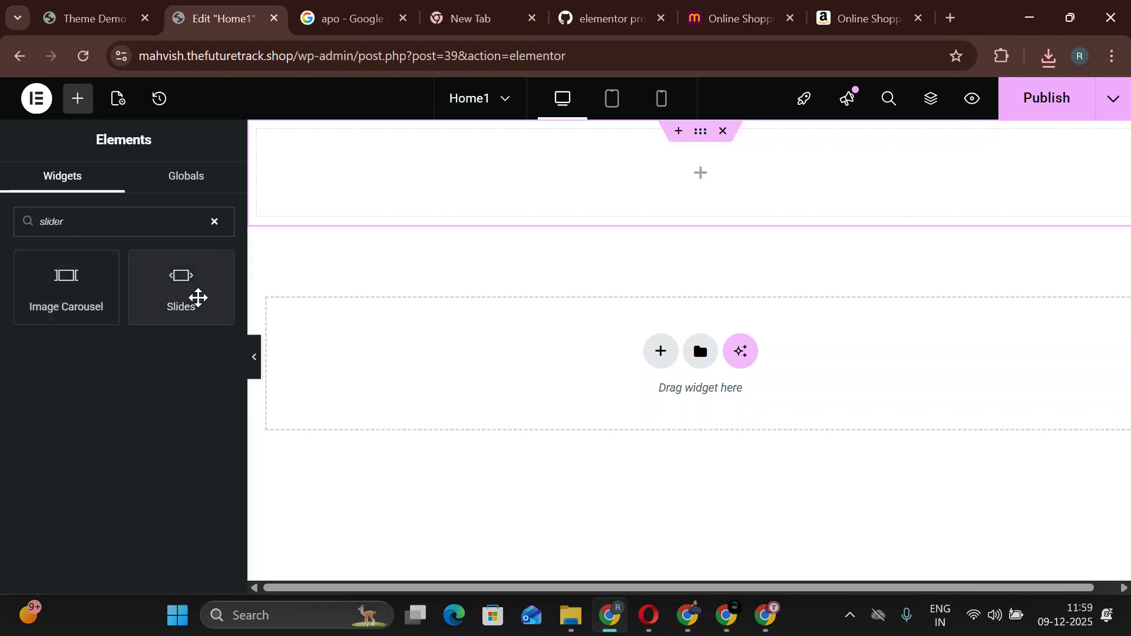
drag(196, 296, 621, 196)
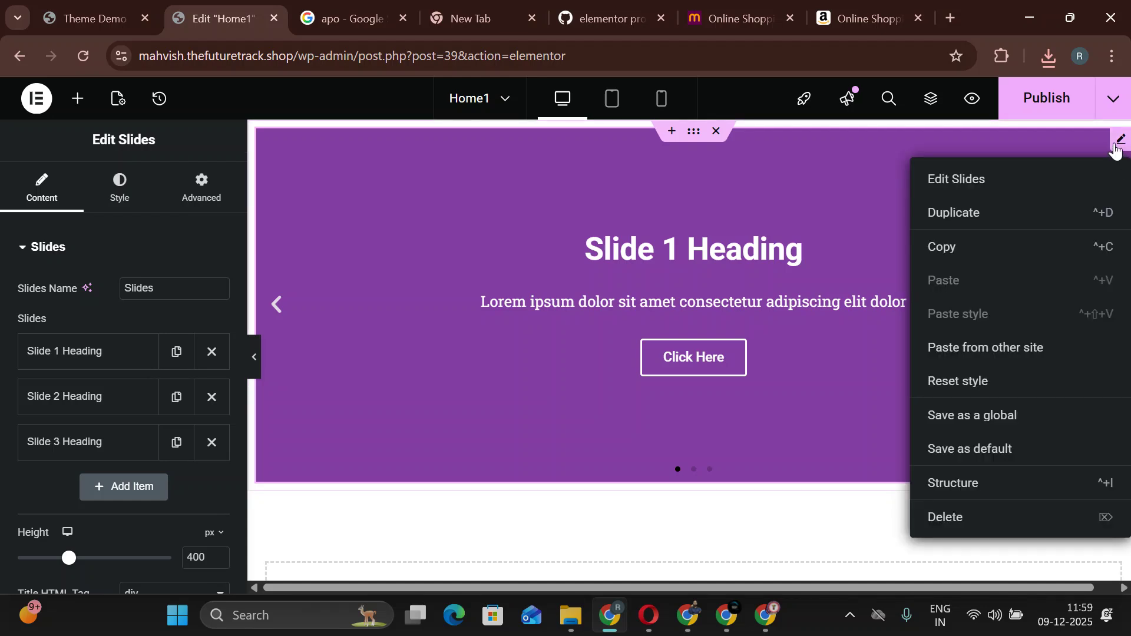
click(955, 500)
Search the widgets for "slider" and add an Image Carousel to the empty container at the top of the page.
click(68, 226)
text(slider)
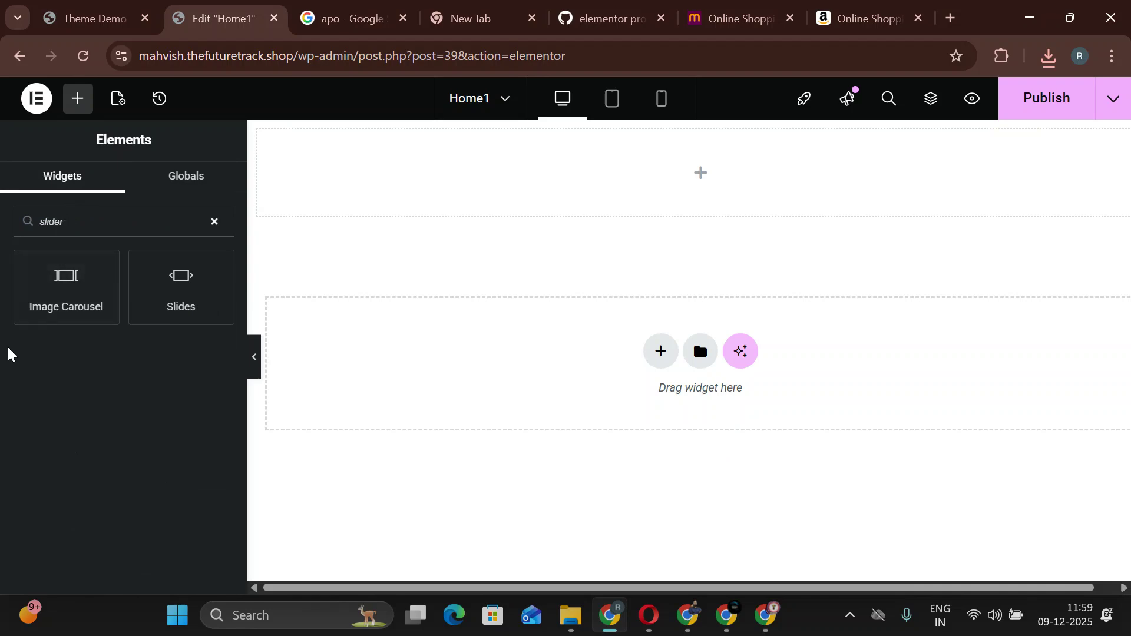
drag(60, 313, 698, 229)
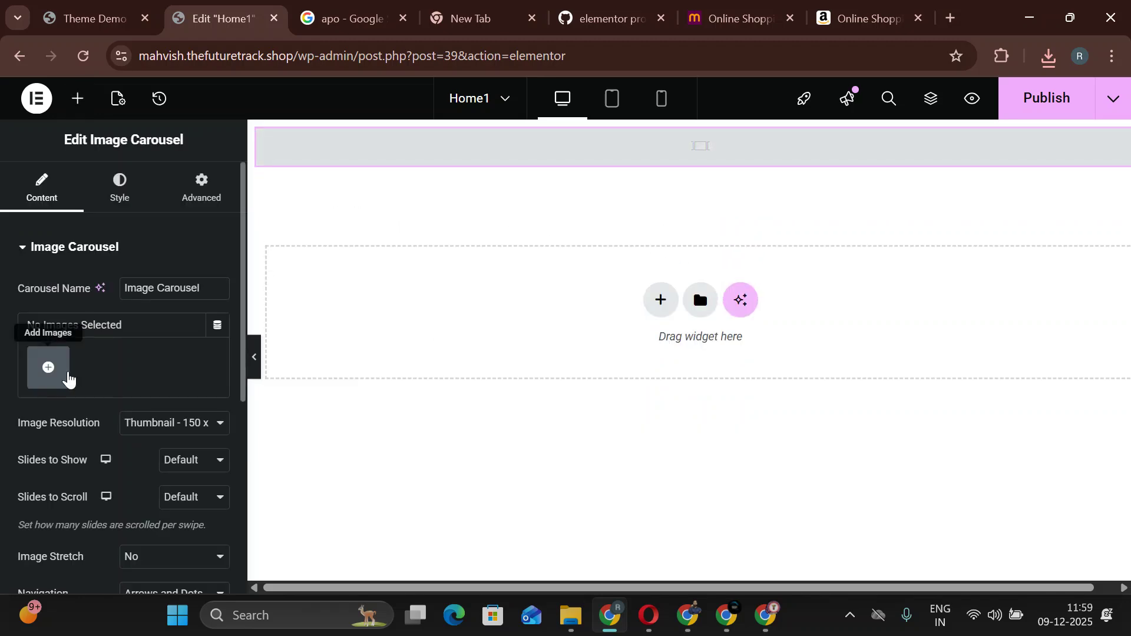
click(220, 333)
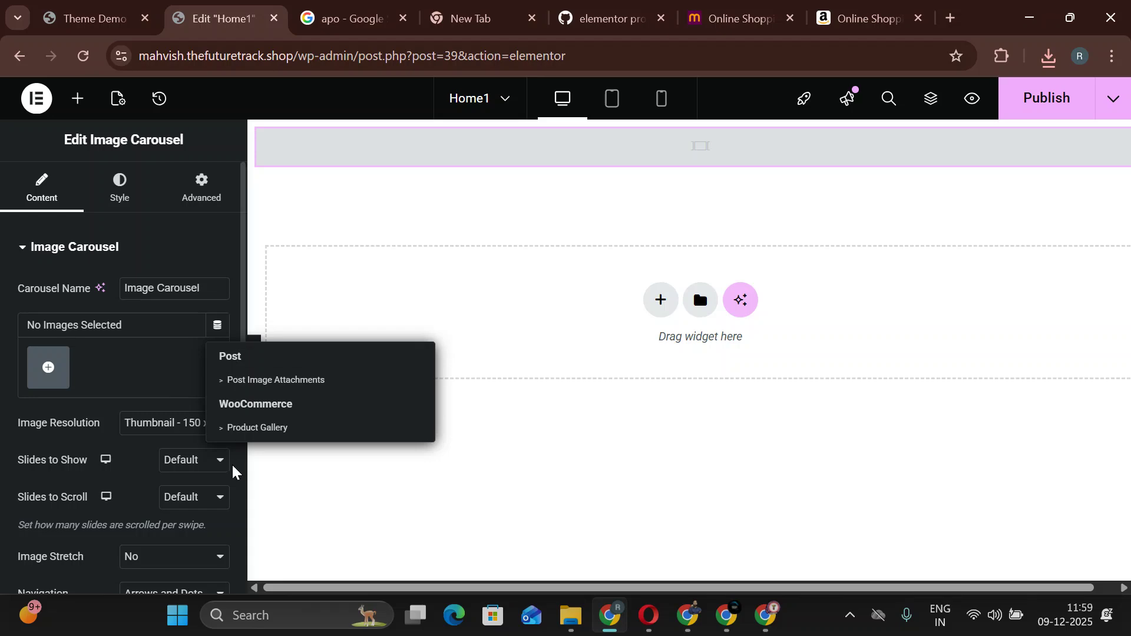
click(35, 367)
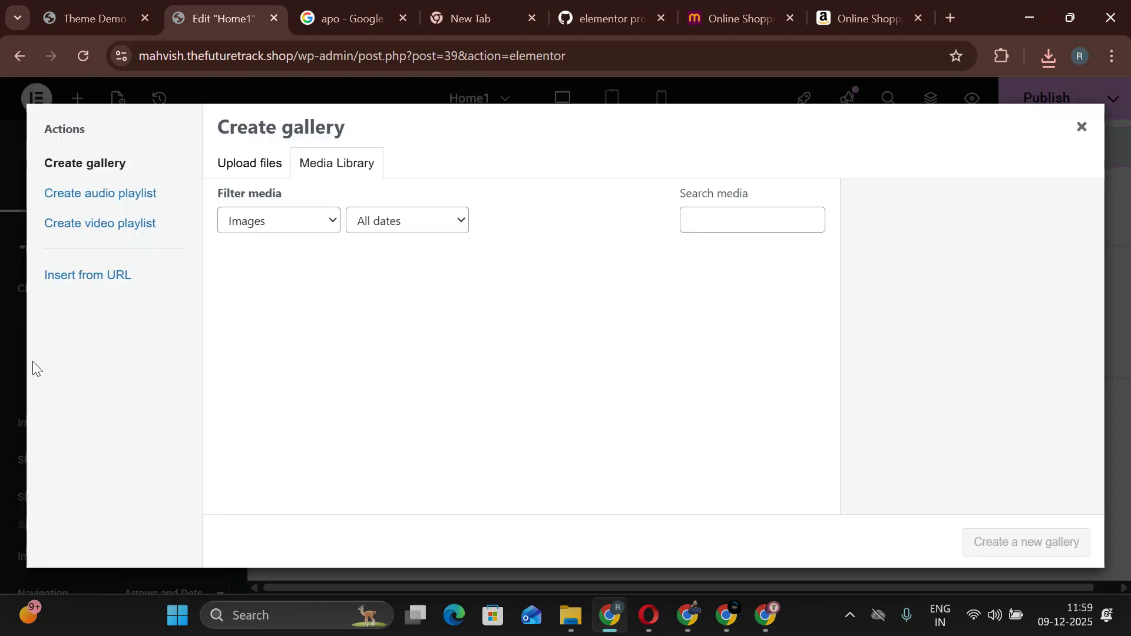
click(256, 165)
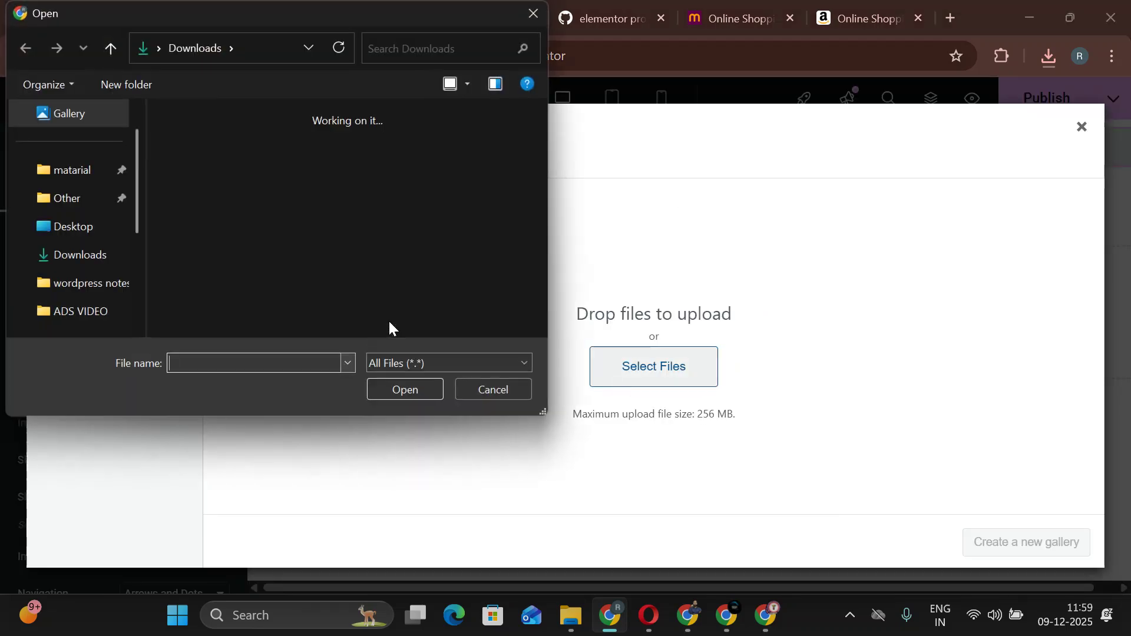
key(Escape)
key(Escape)
Switch to the Amazon page, find the "Under ₹499" face-wash banner in the carousel, and save its image to the Desktop as image2.
click(866, 18)
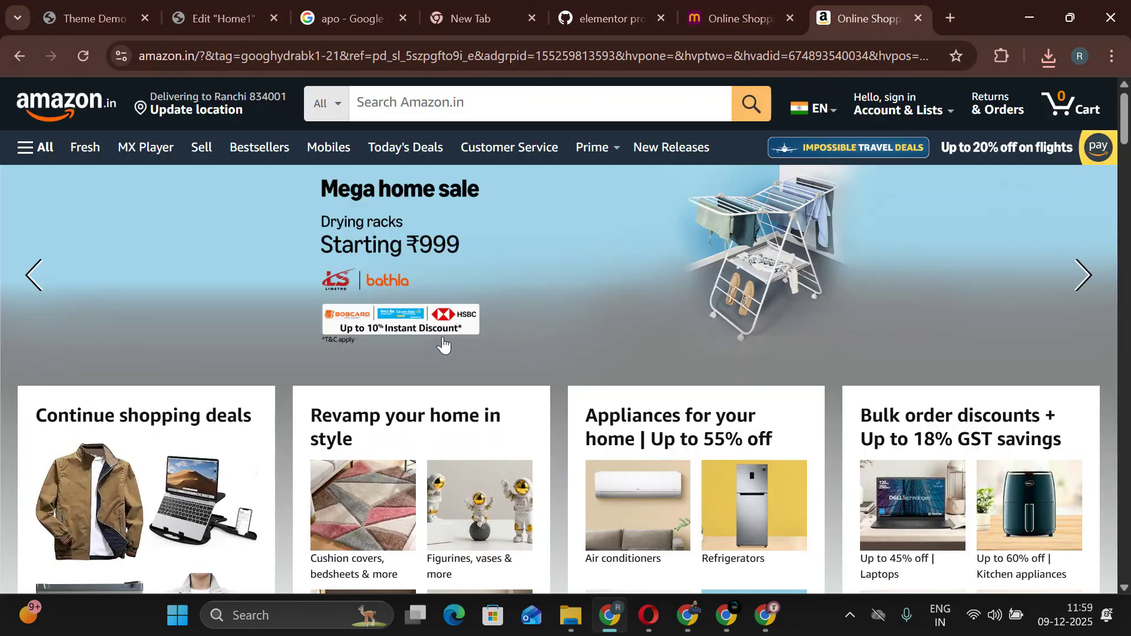
click(32, 275)
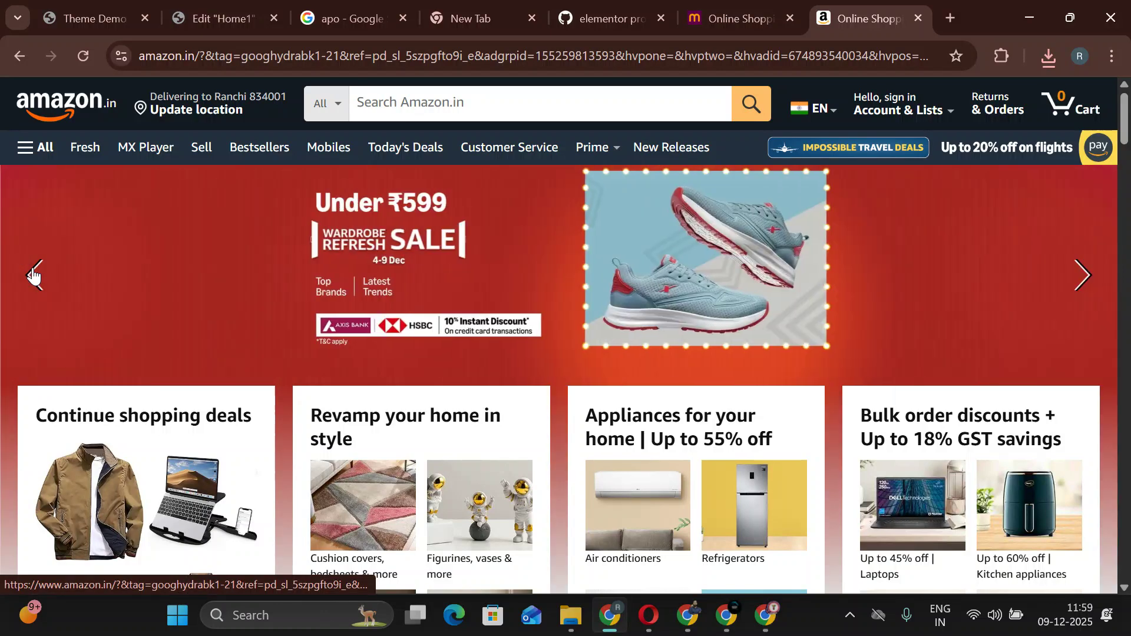
click(33, 275)
click(32, 275)
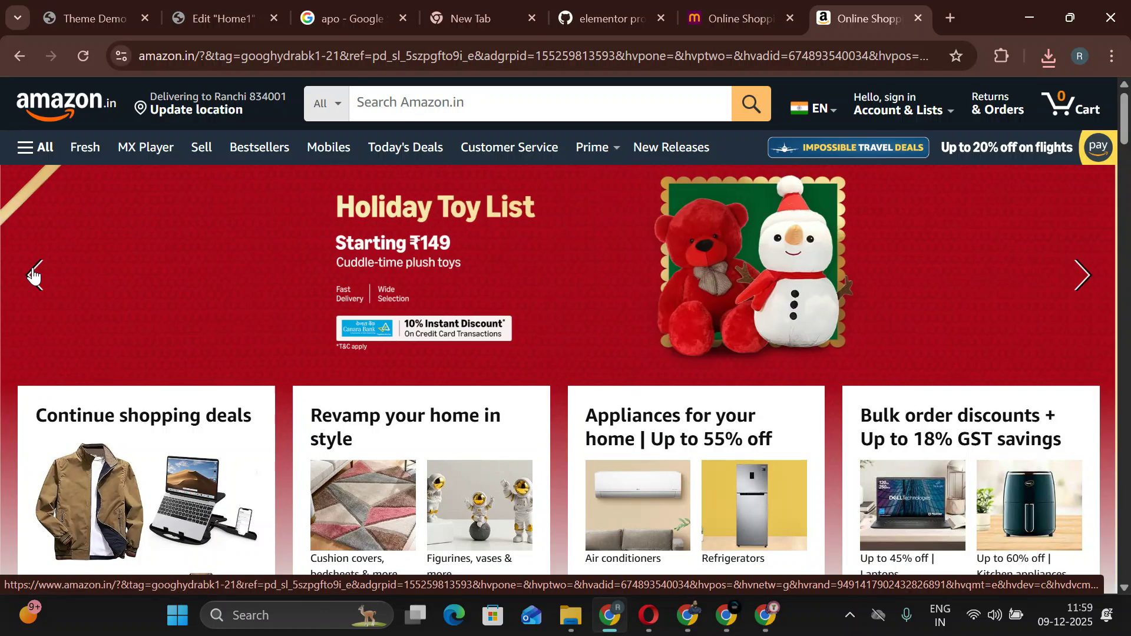
click(32, 274)
click(32, 274)
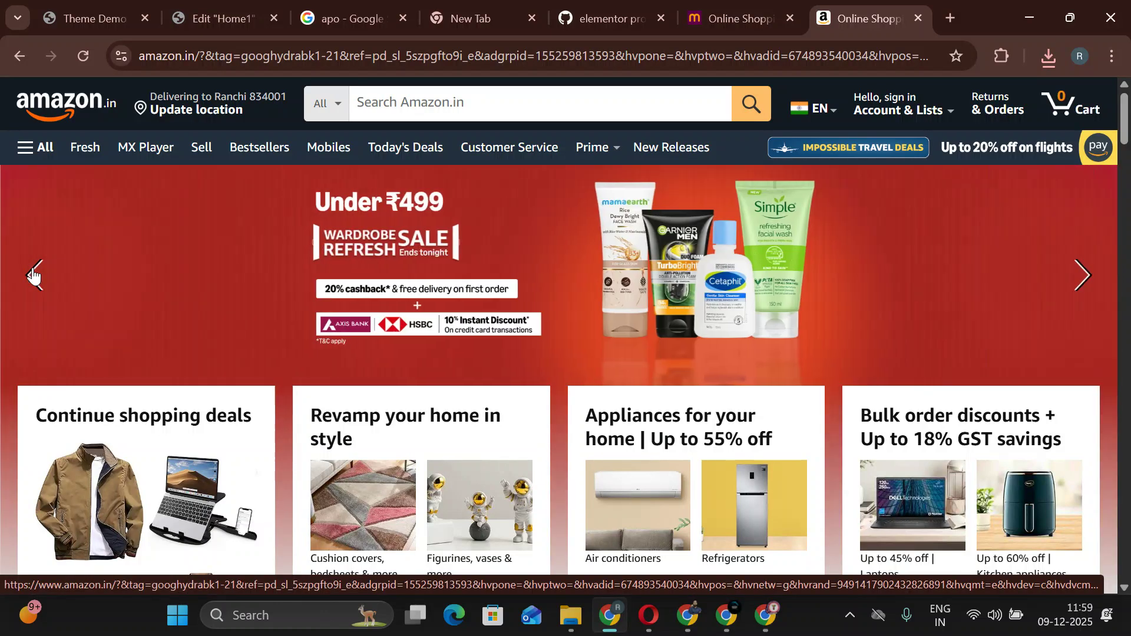
right_click(105, 232)
click(160, 456)
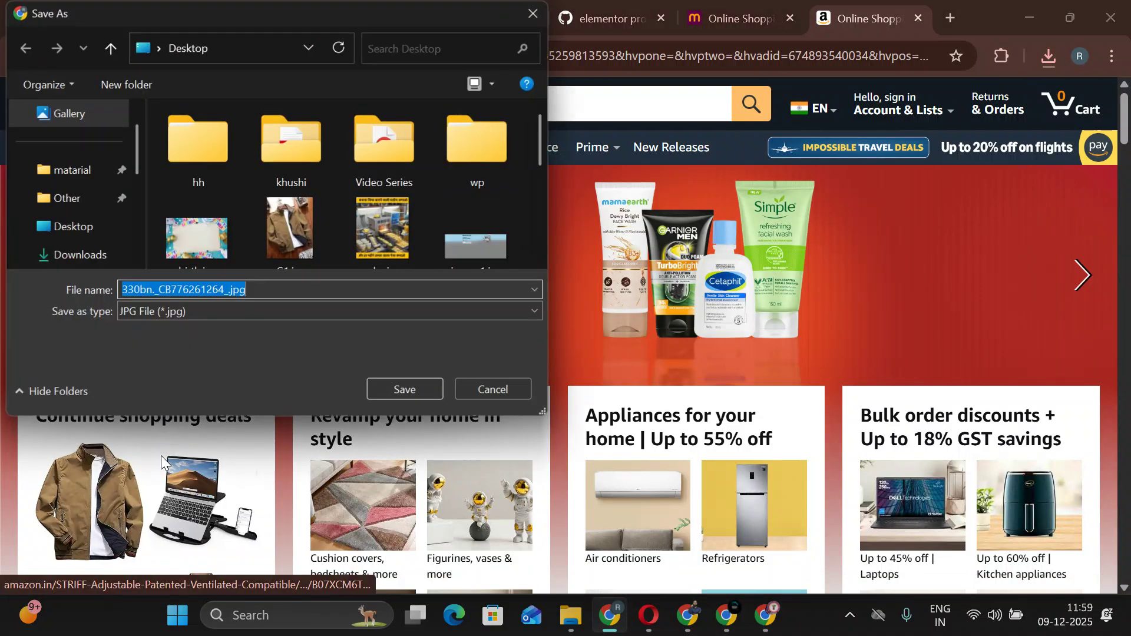
text(image)
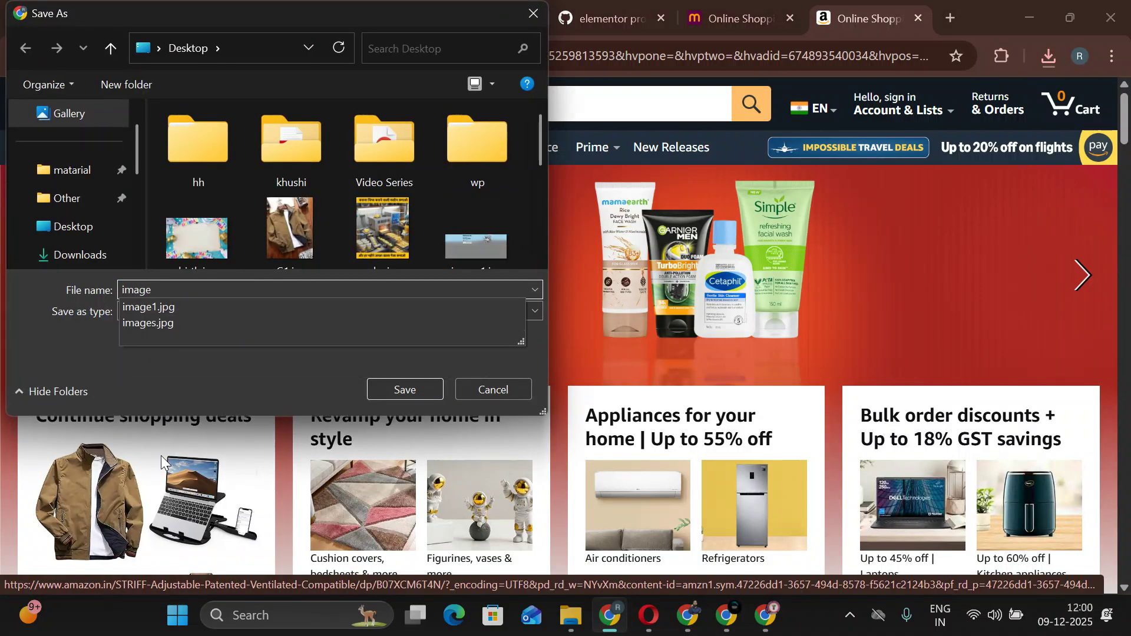
text(2)
key(Return)
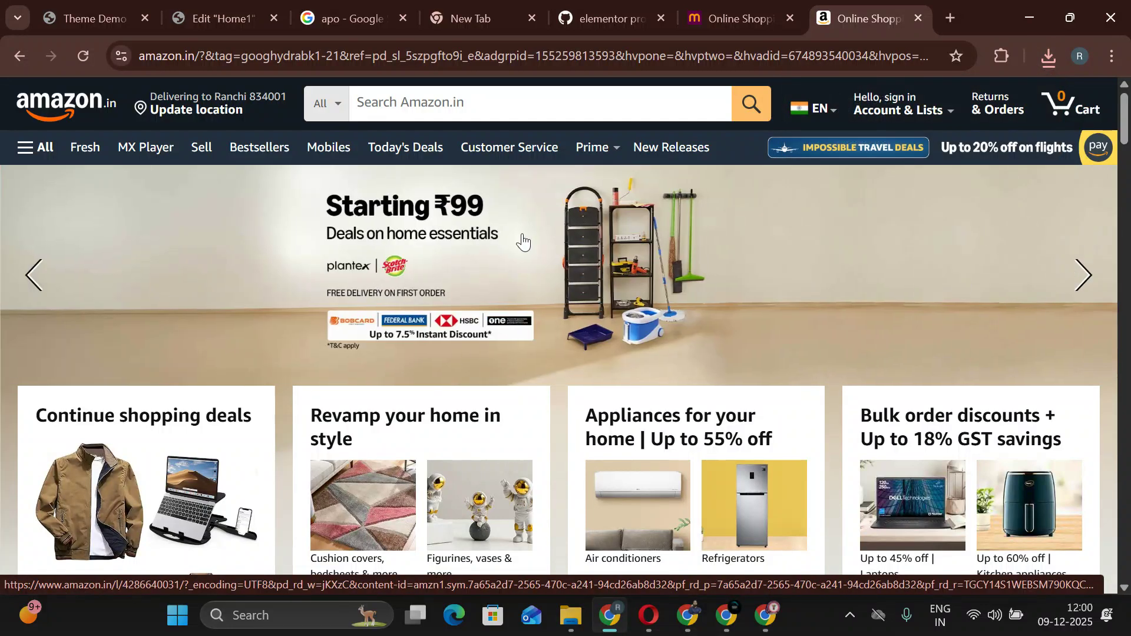
Save the "Starting ₹99" home essentials banner image to the Desktop as image3.
right_click(525, 232)
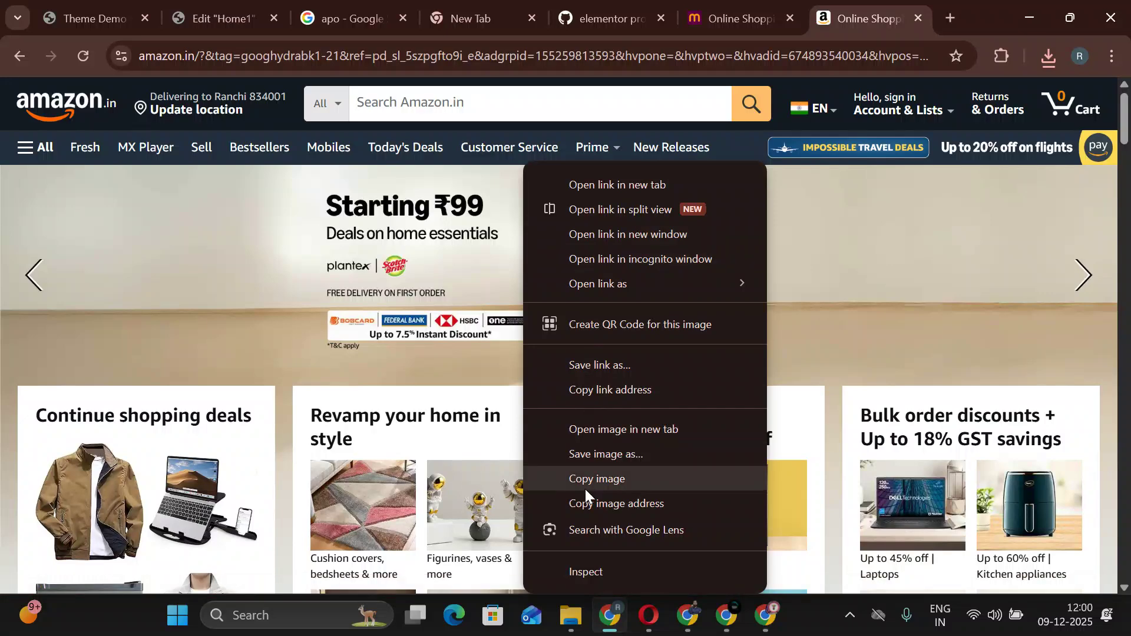
click(591, 462)
text(image5)
key(Return)
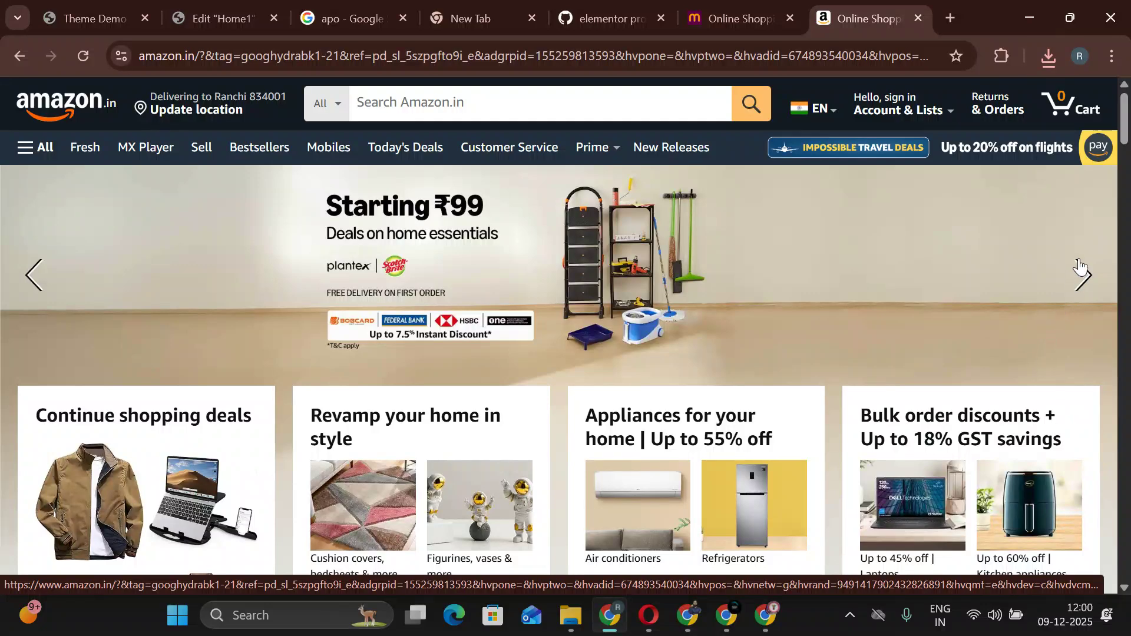
Advance the carousel to the "Holiday Toy List" banner and save its image to the Desktop as image4.
click(1079, 270)
right_click(610, 202)
click(657, 446)
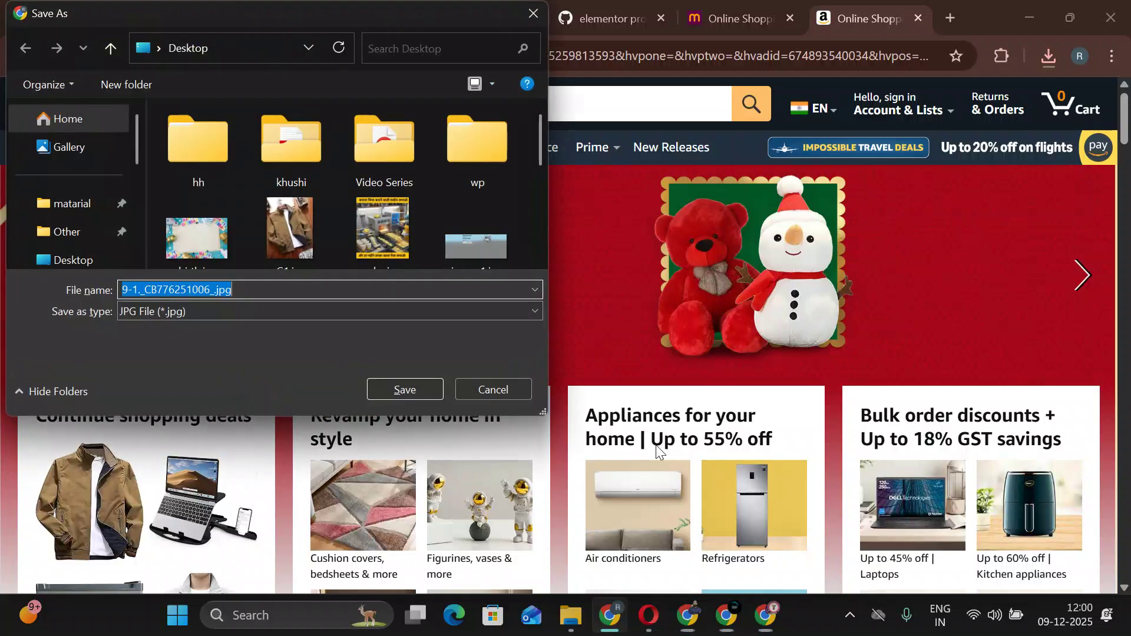
text(image4)
key(Return)
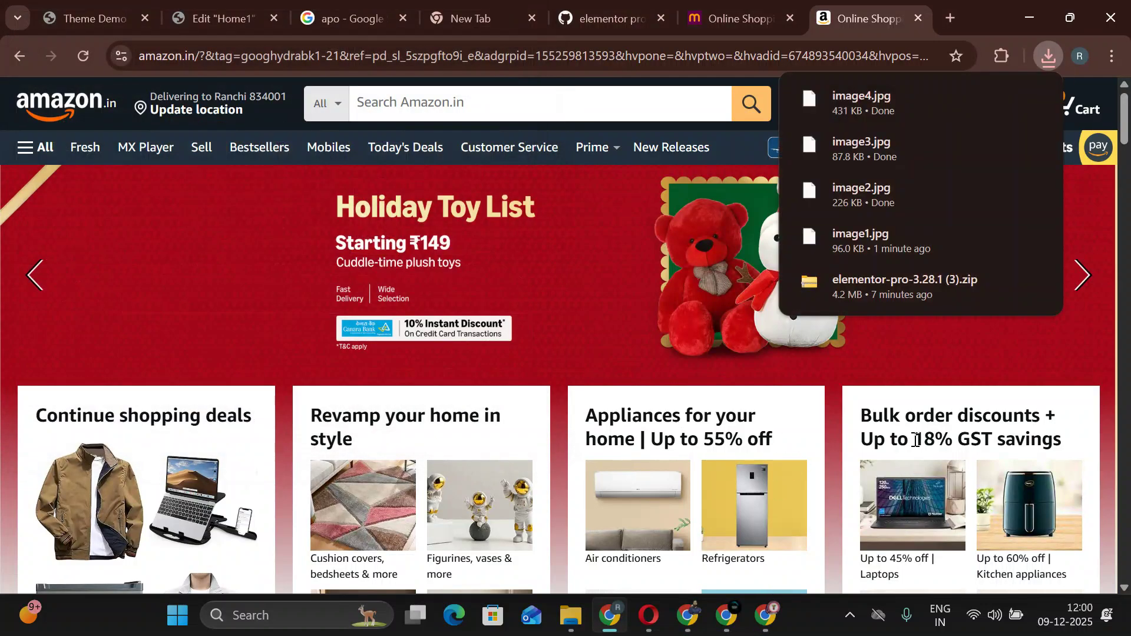
Bring up the "Under ₹599" shoe banner in the carousel and save its image as image5.
click(1081, 276)
click(1082, 280)
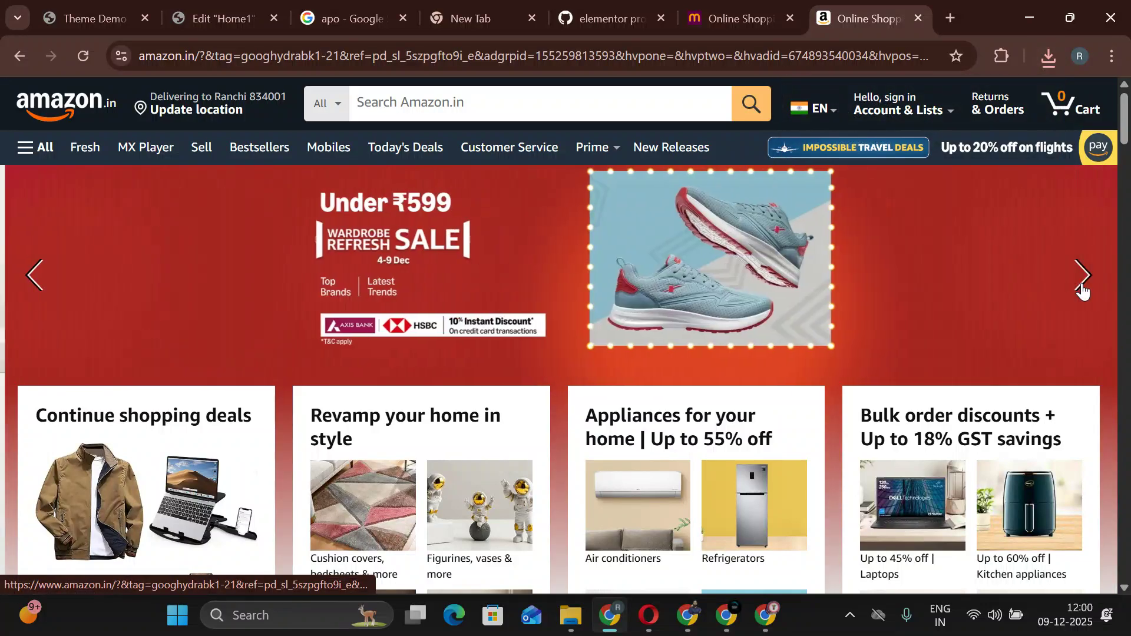
right_click(403, 231)
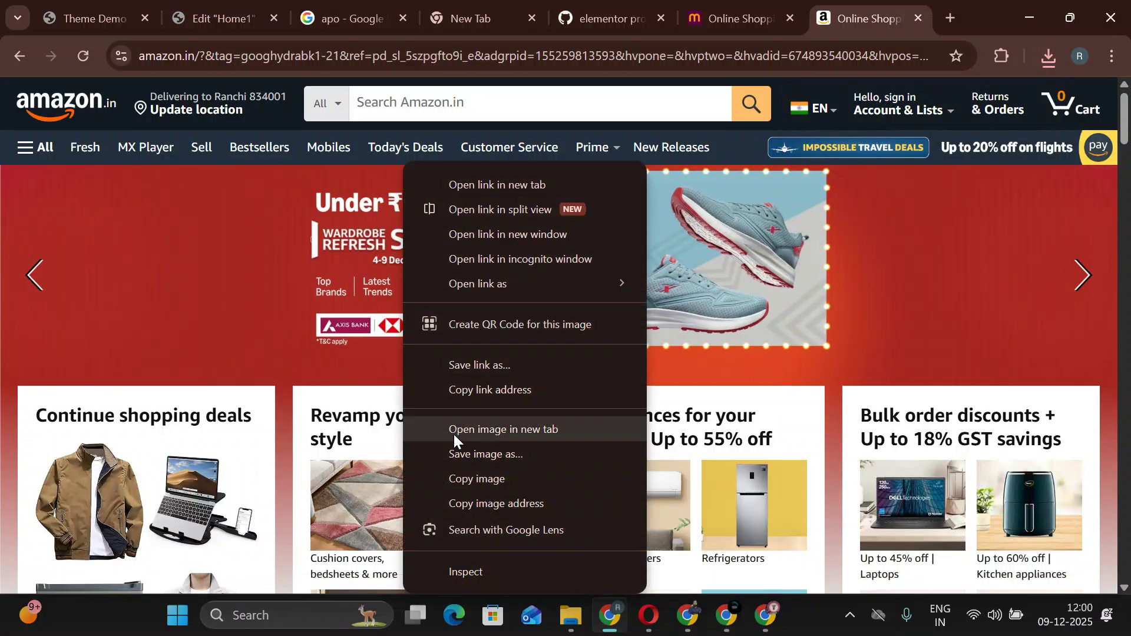
click(40, 282)
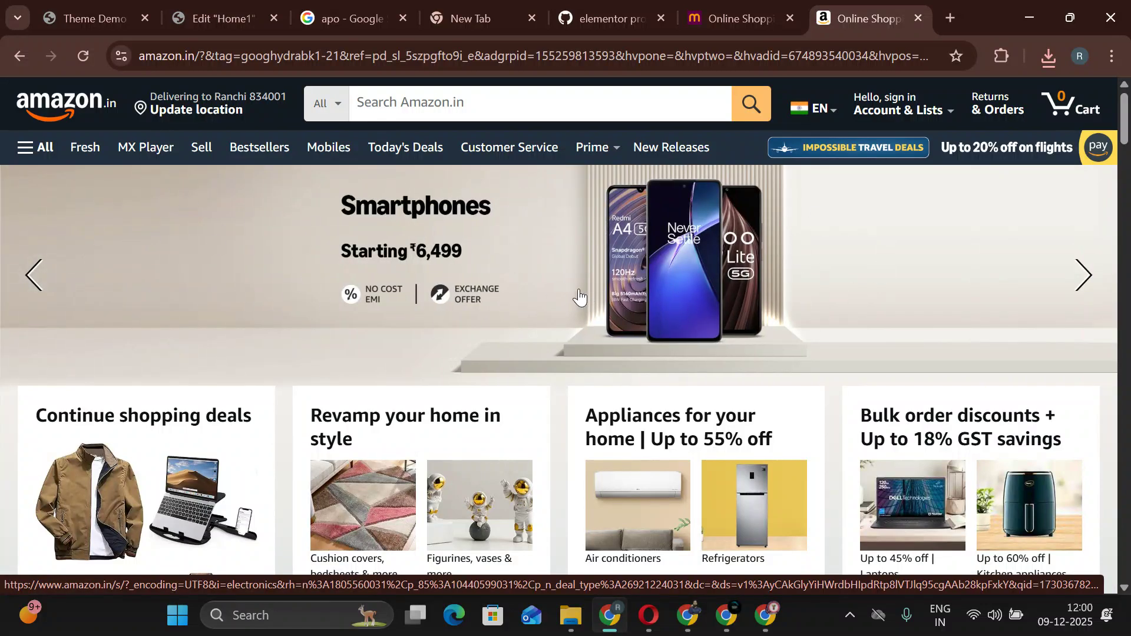
click(1084, 275)
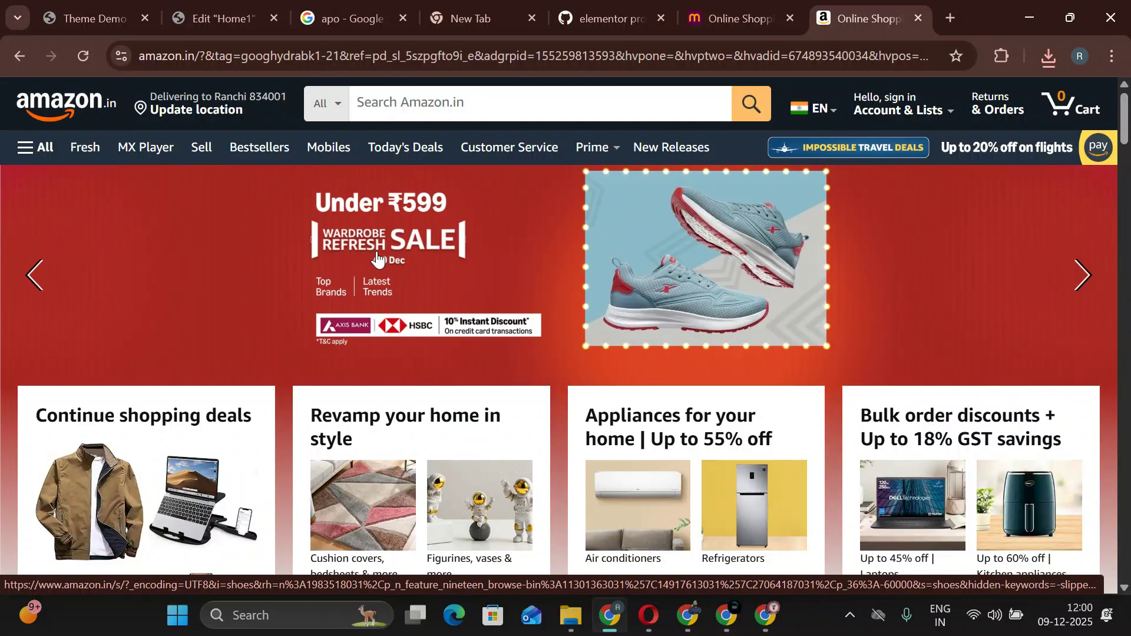
right_click(379, 255)
click(433, 462)
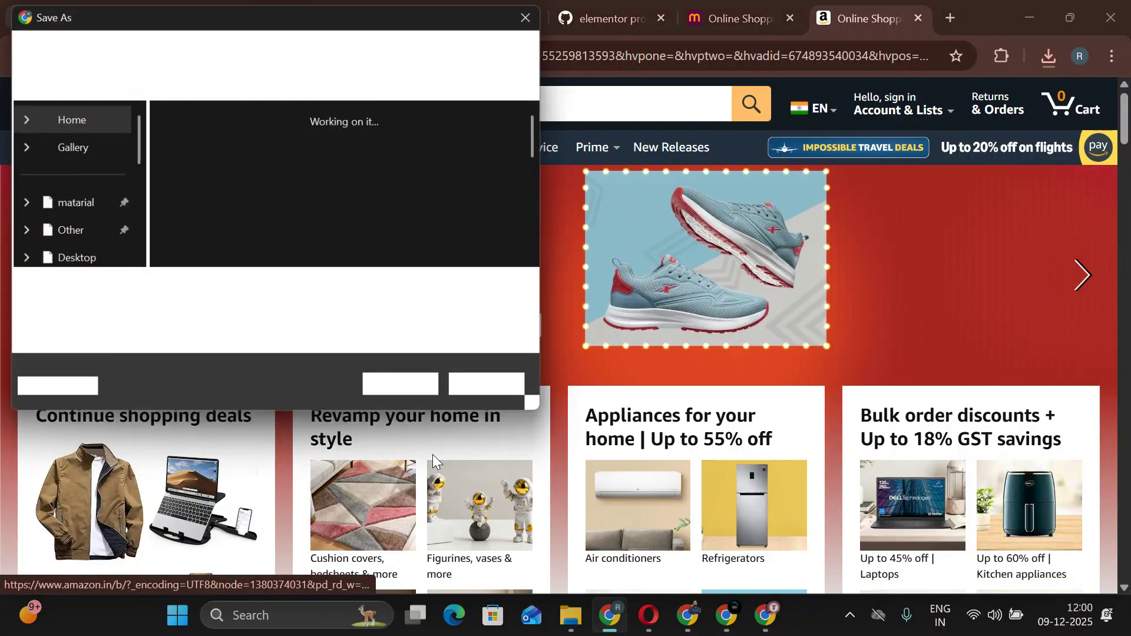
text(image5)
key(Return)
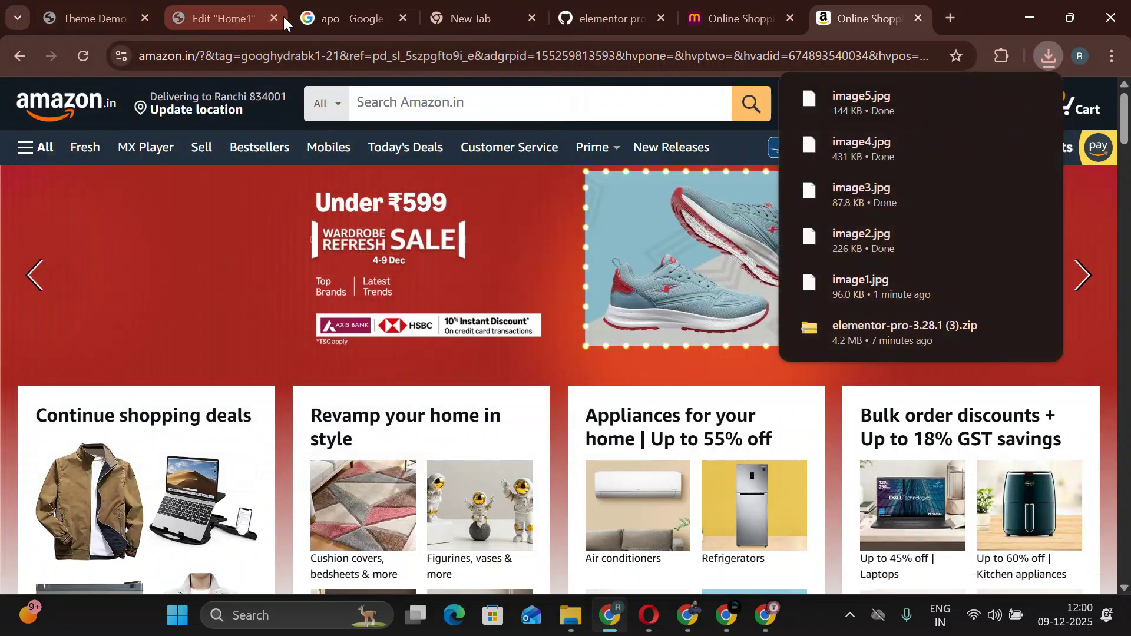
Return to the Home1 page editor, start uploading files for the image carousel, and browse to the banner images on the Desktop.
click(192, 12)
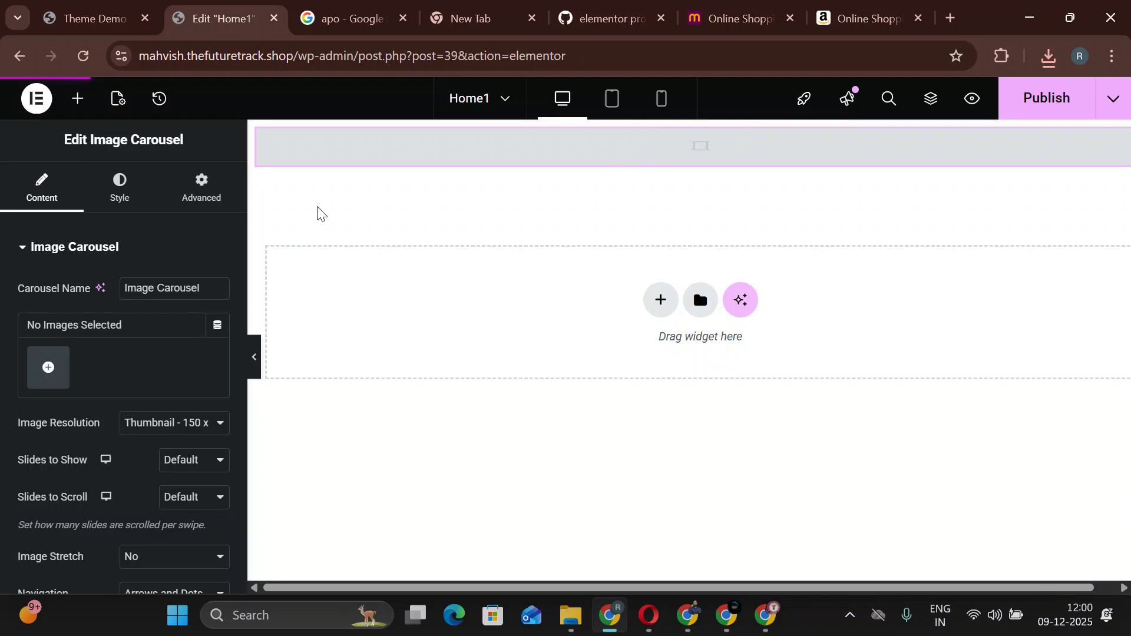
click(62, 371)
click(637, 365)
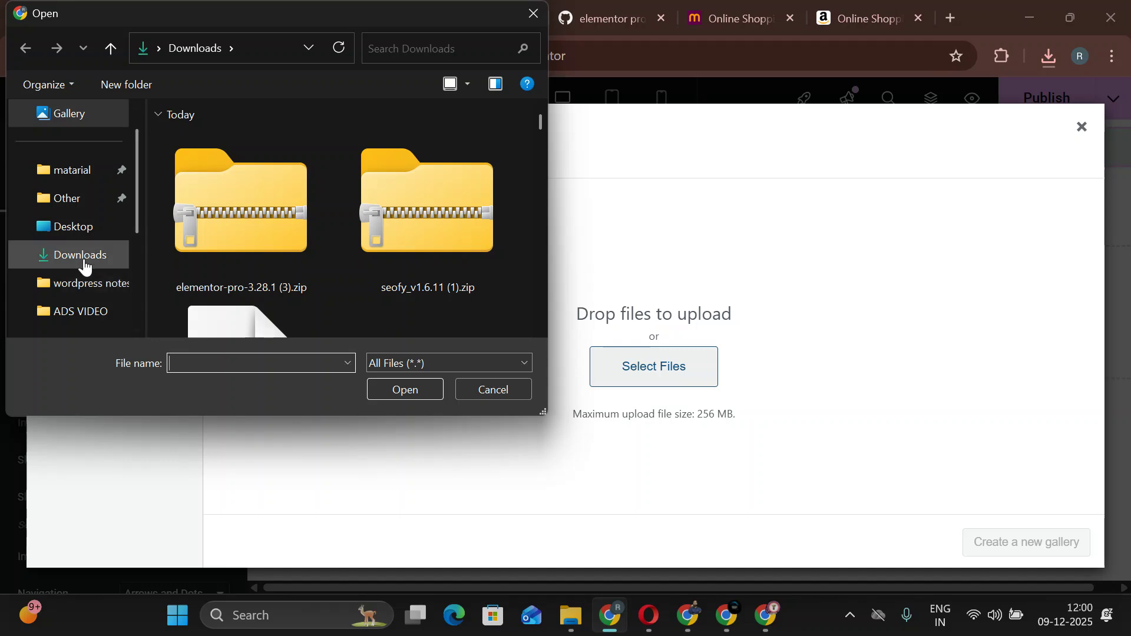
click(71, 227)
scroll(466, 238, down, 10)
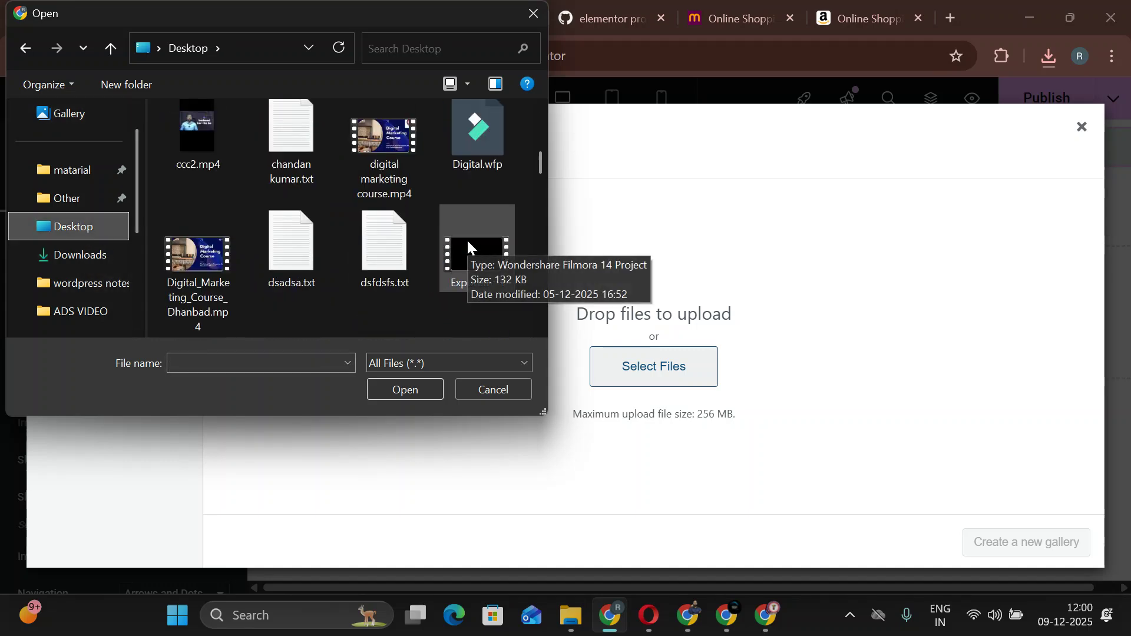
scroll(468, 240, down, 3)
scroll(467, 241, up, 5)
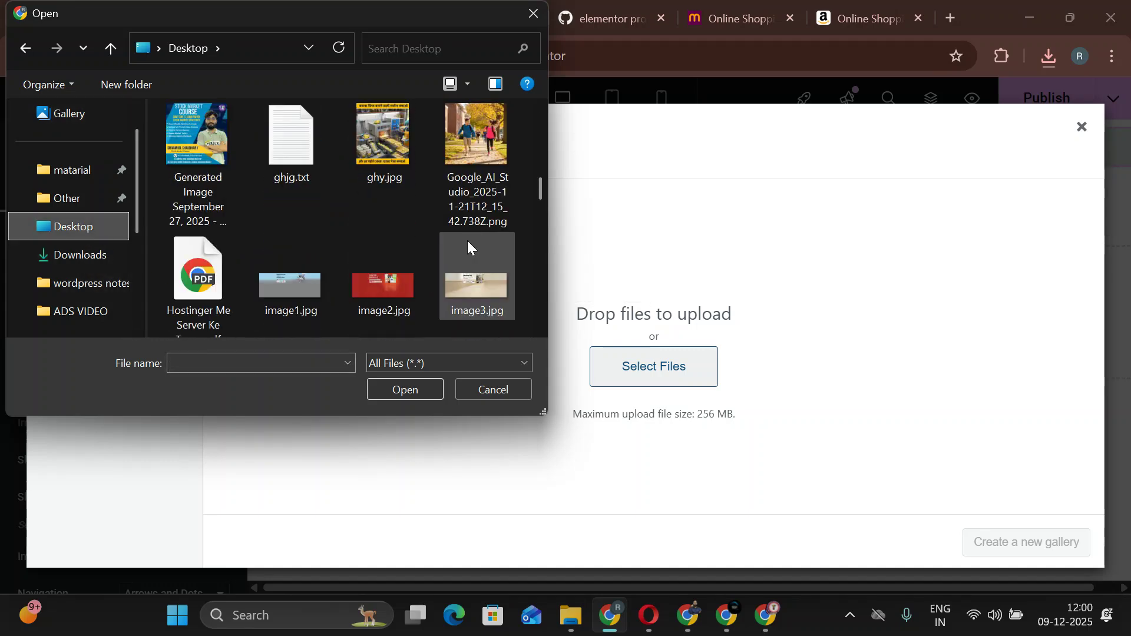
scroll(468, 241, down, 1)
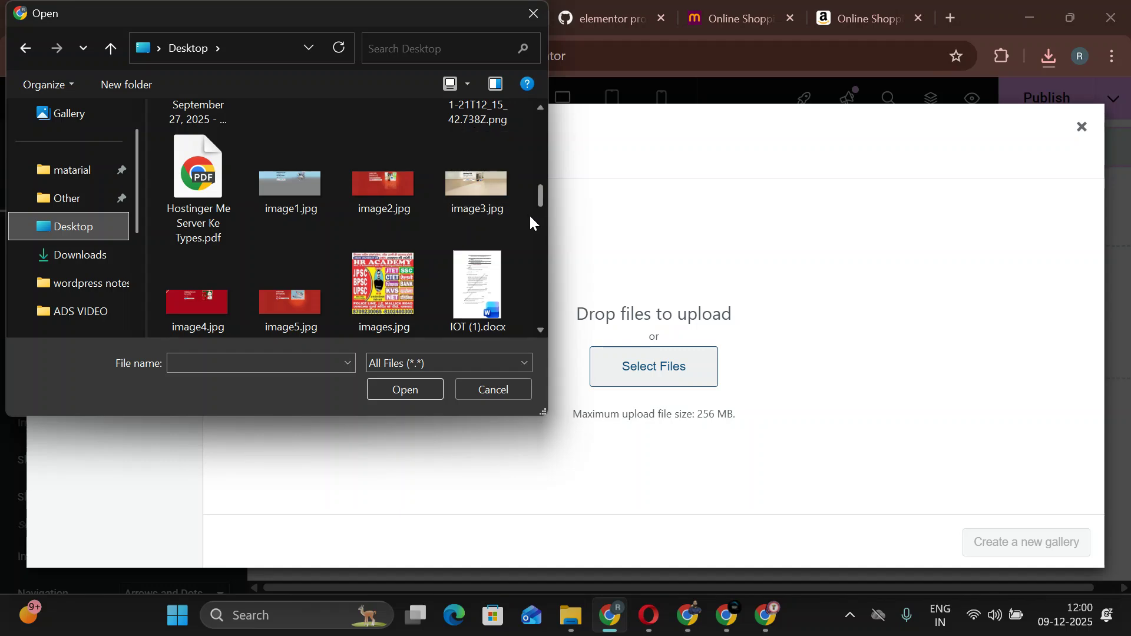
mouse_move(538, 193)
mouse_down()
mouse_move(557, 327)
mouse_move(558, 192)
mouse_up()
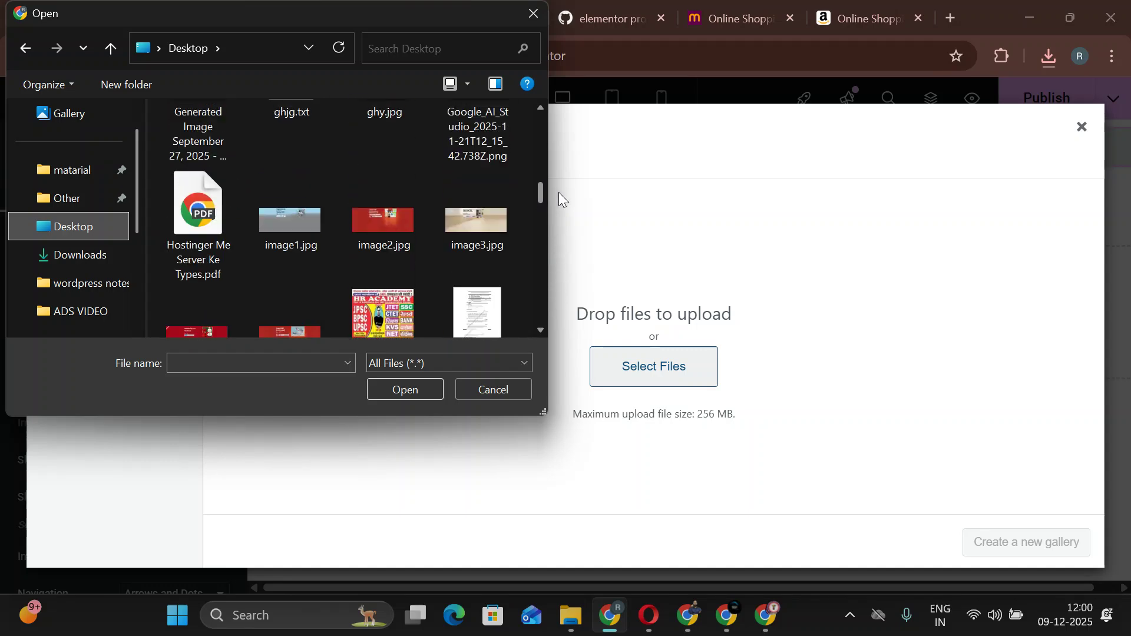
Upload image1.jpg through image5.jpg to the media library and create a new gallery from them.
click(321, 226)
ctrl+click(415, 233)
ctrl+click(476, 237)
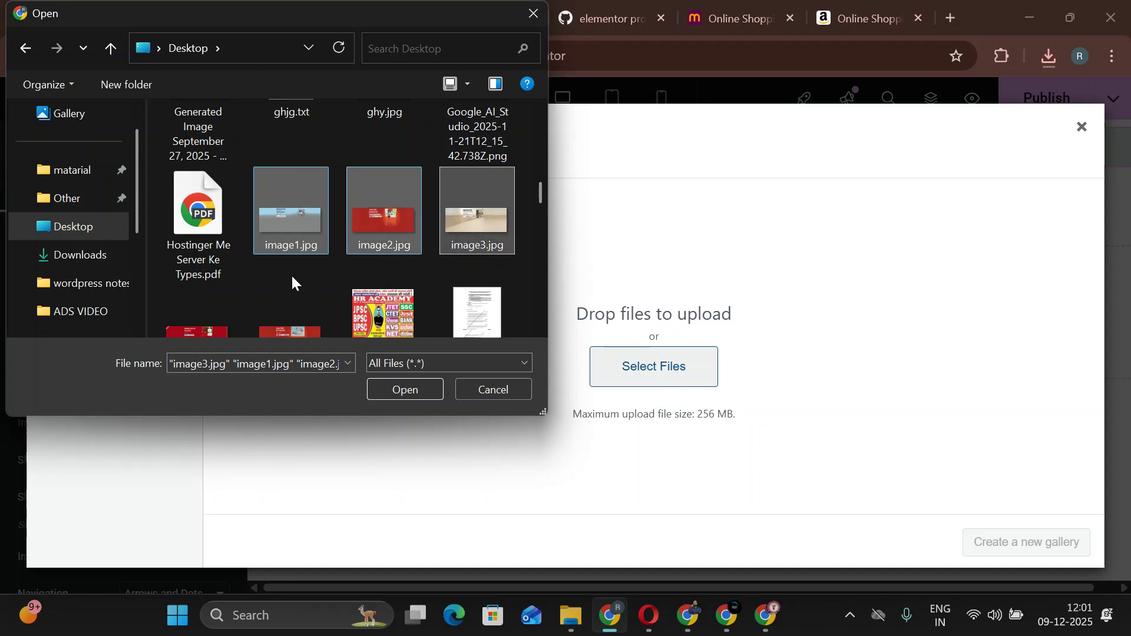
ctrl+click(210, 332)
ctrl+click(274, 308)
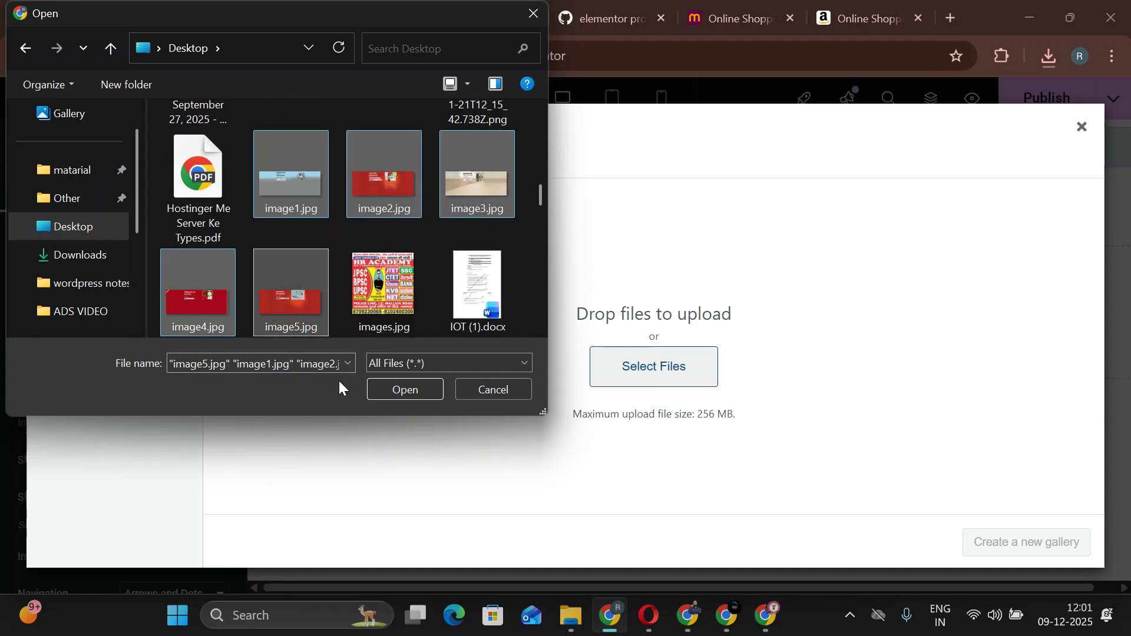
click(402, 390)
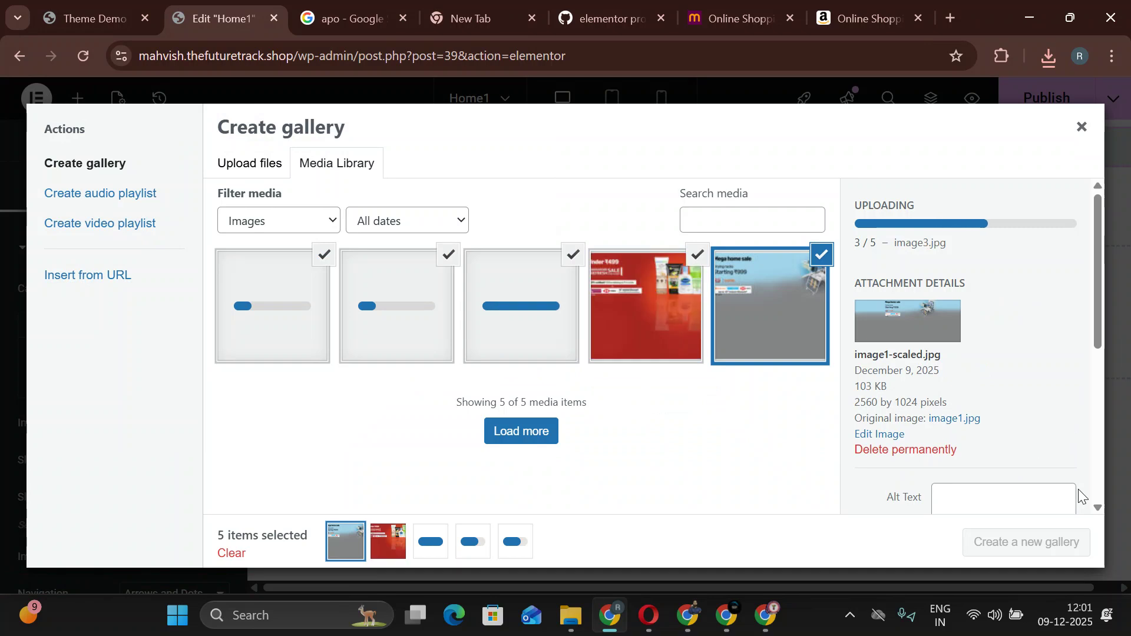
scroll(1086, 476, down, 5)
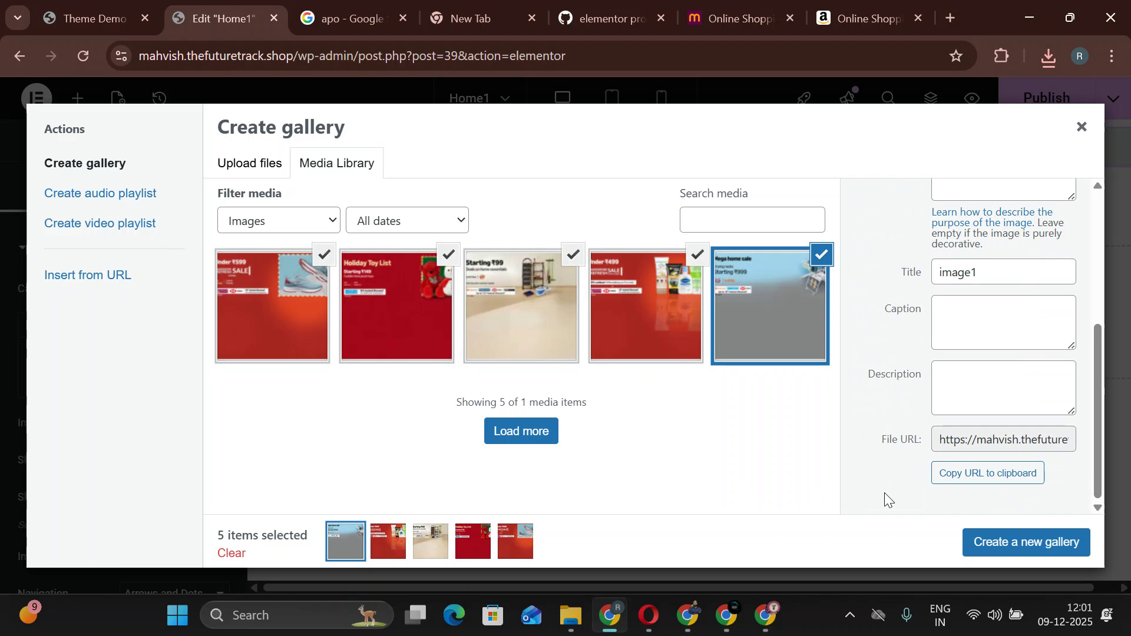
click(984, 542)
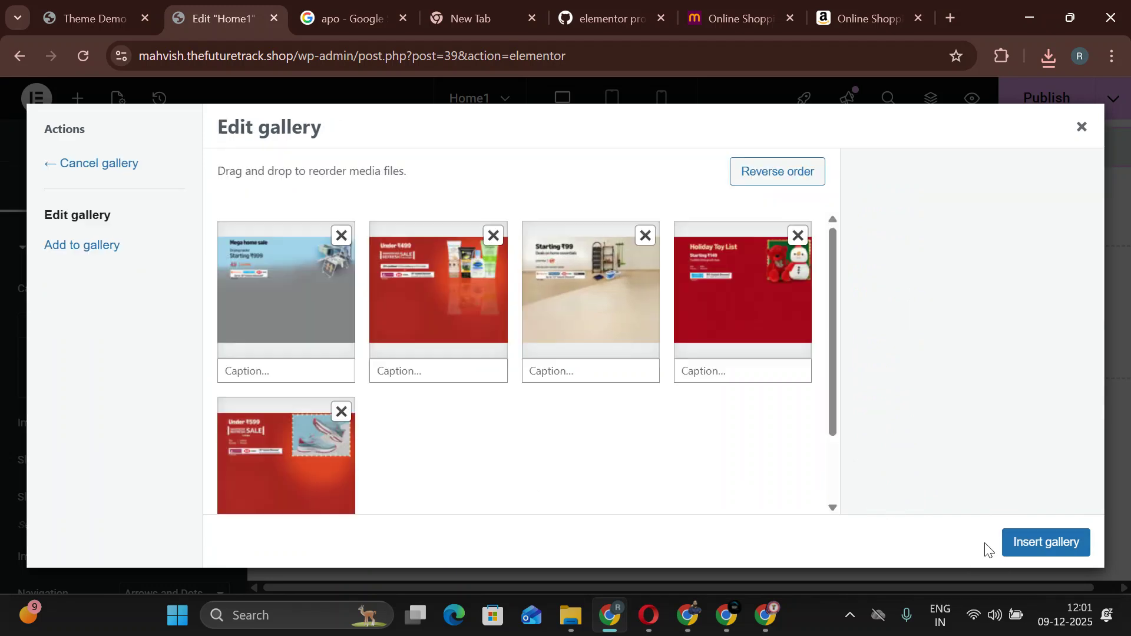
Insert the five-image gallery into the image carousel and set it to show 1 slide at a time.
click(1007, 539)
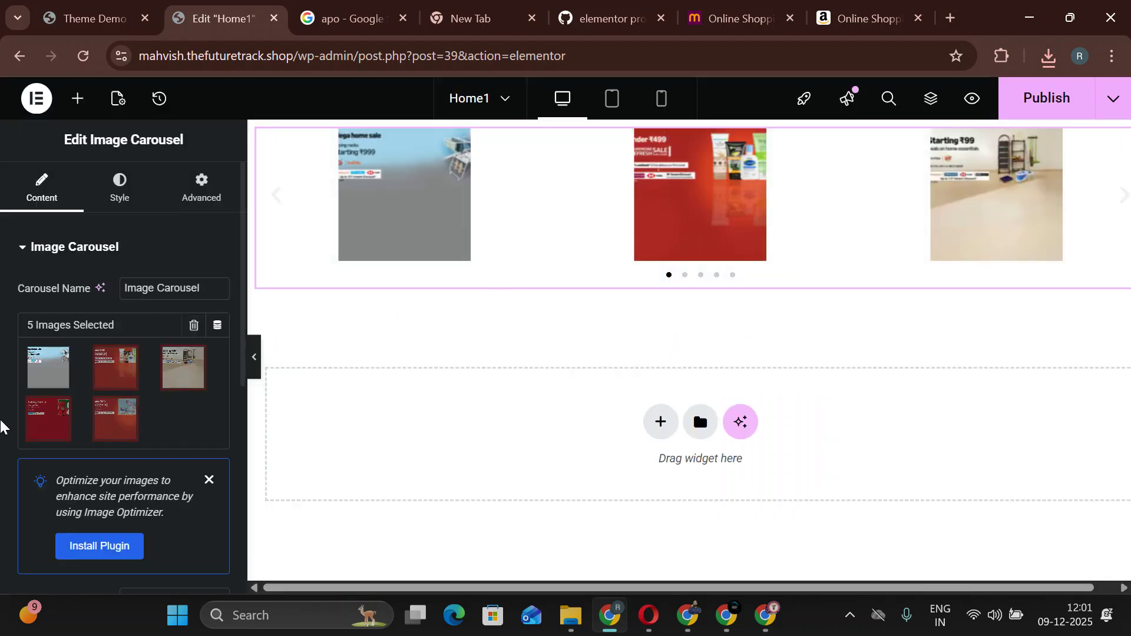
scroll(123, 465, down, 6)
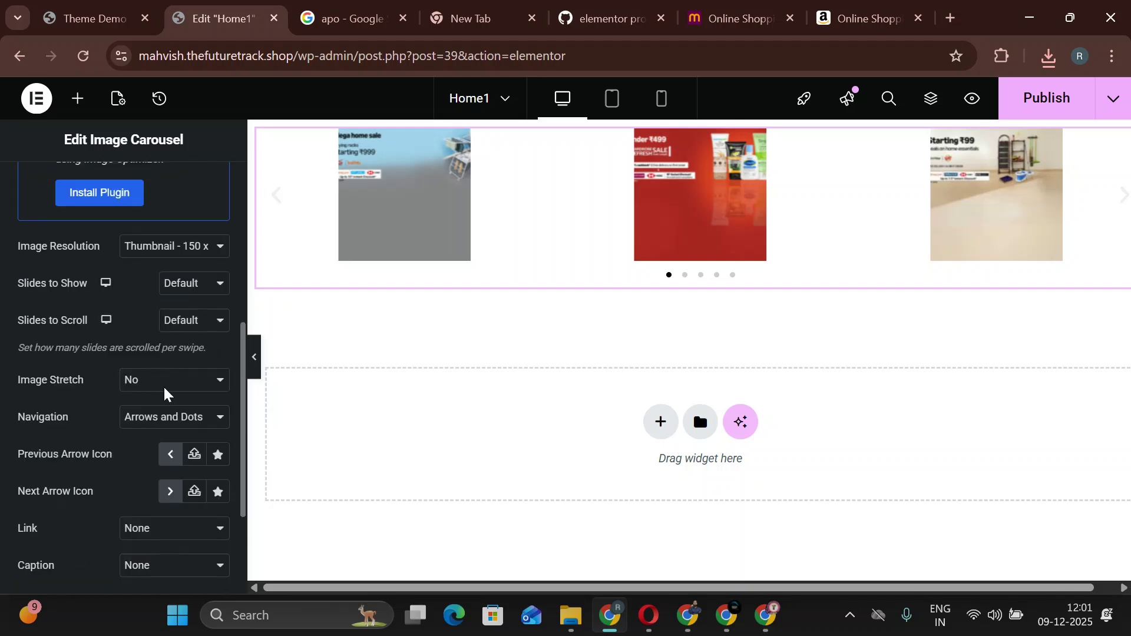
click(195, 285)
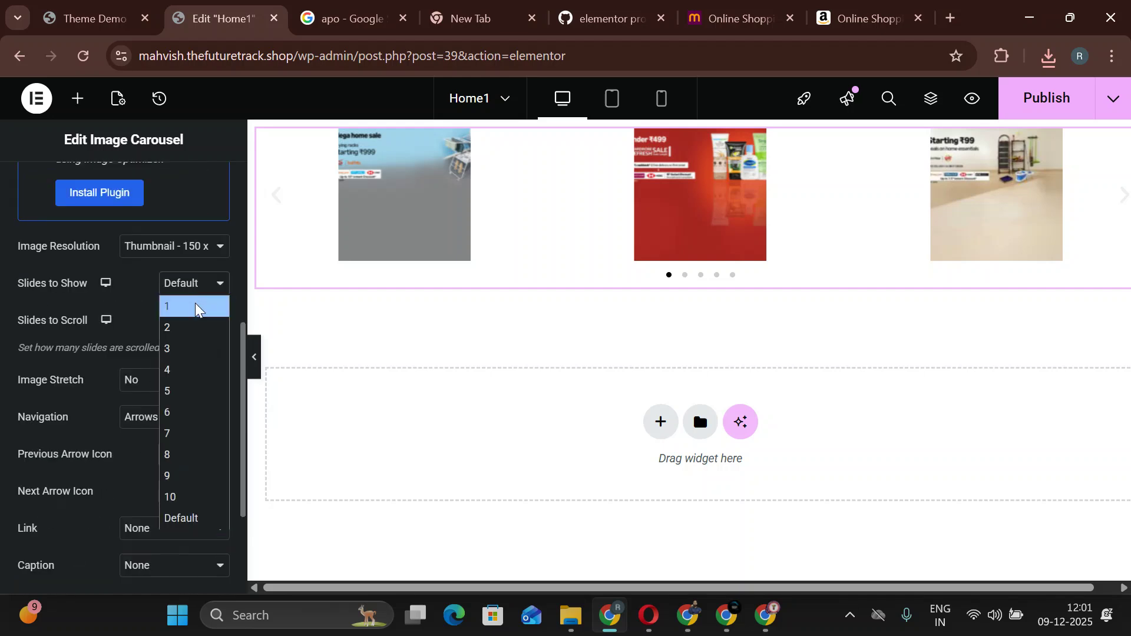
click(195, 306)
click(180, 321)
click(176, 344)
click(175, 360)
click(177, 379)
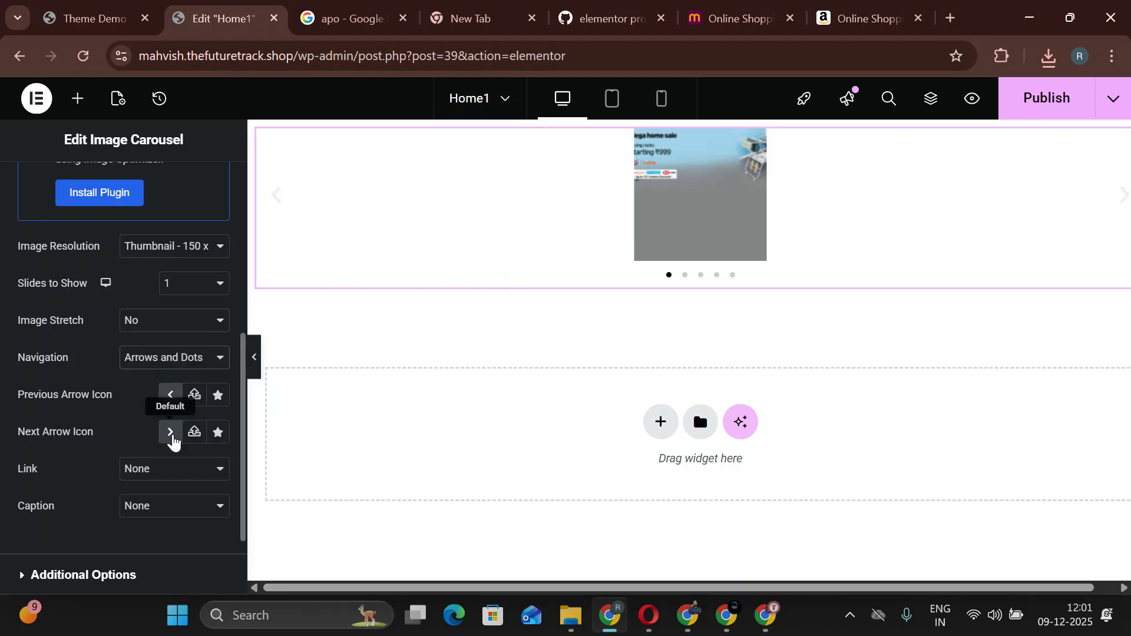
Set the carousel's image resolution to Full and preview the banners by stepping back one slide.
click(193, 246)
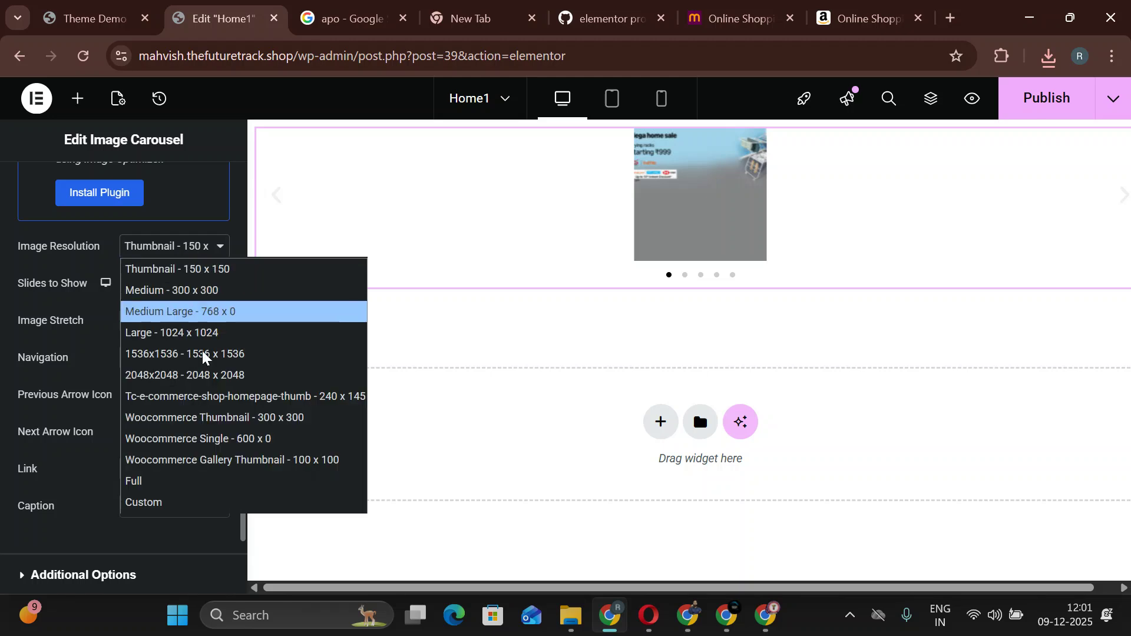
click(186, 483)
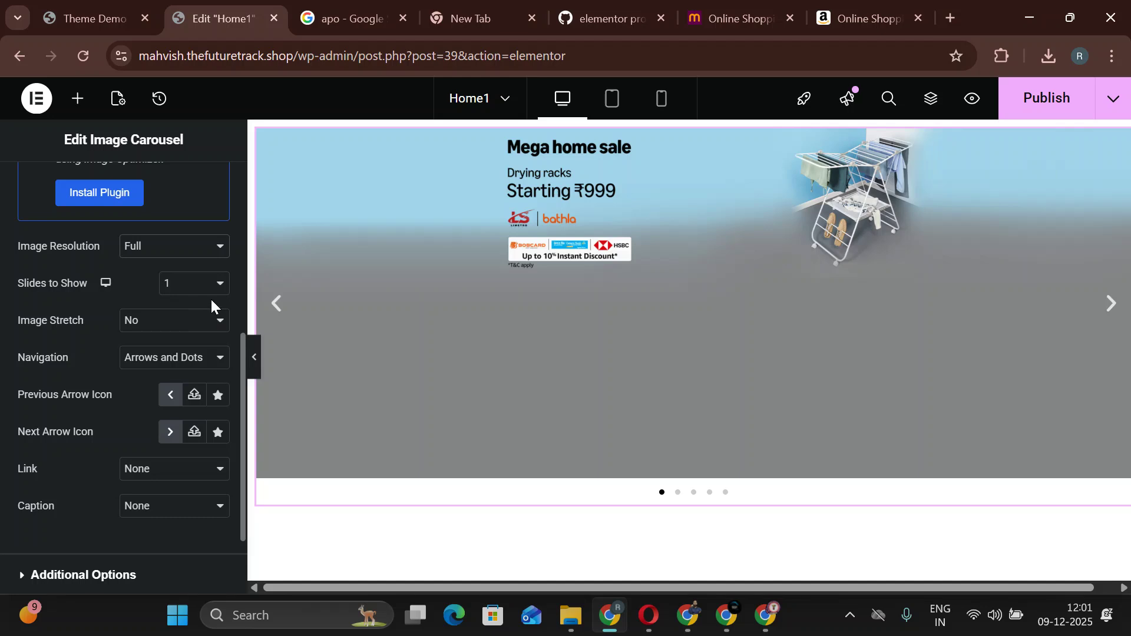
click(275, 304)
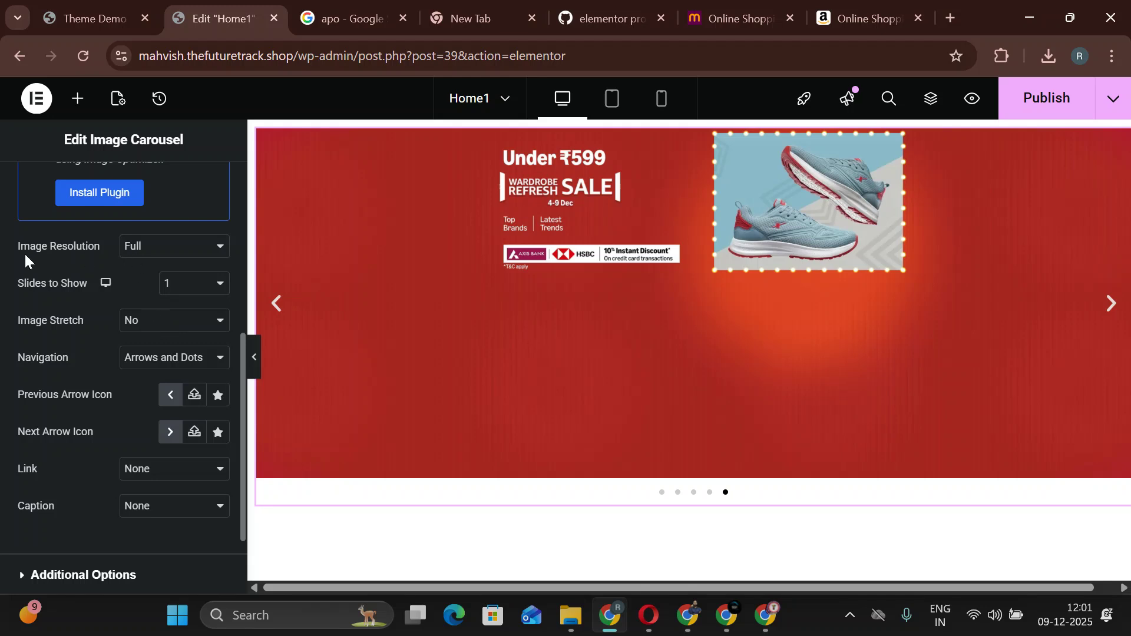
click(133, 248)
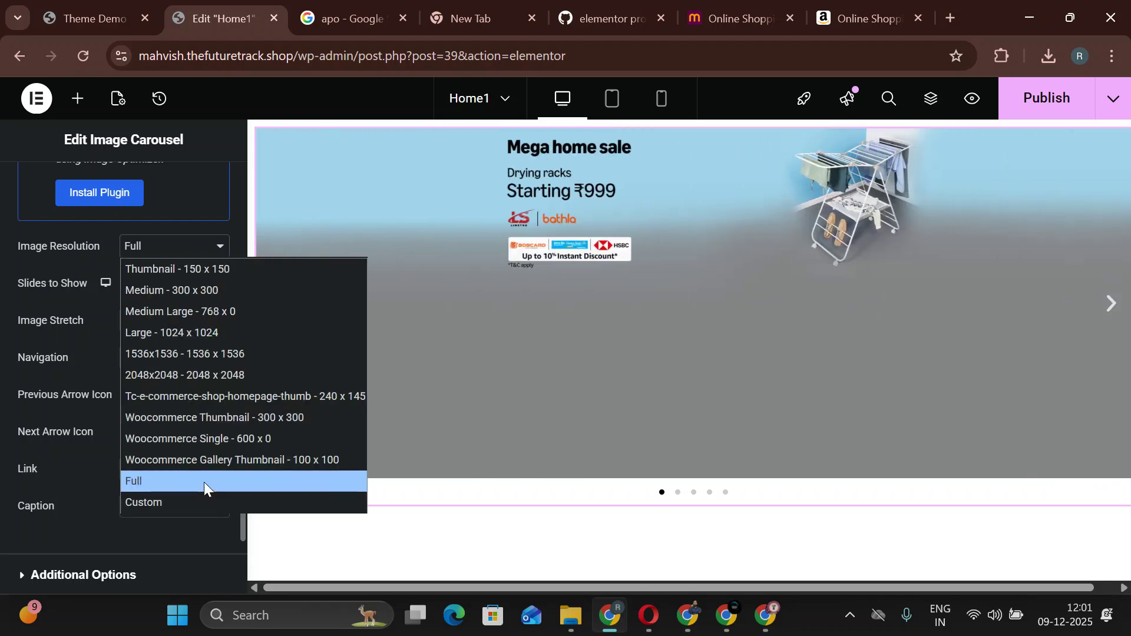
click(204, 482)
click(275, 303)
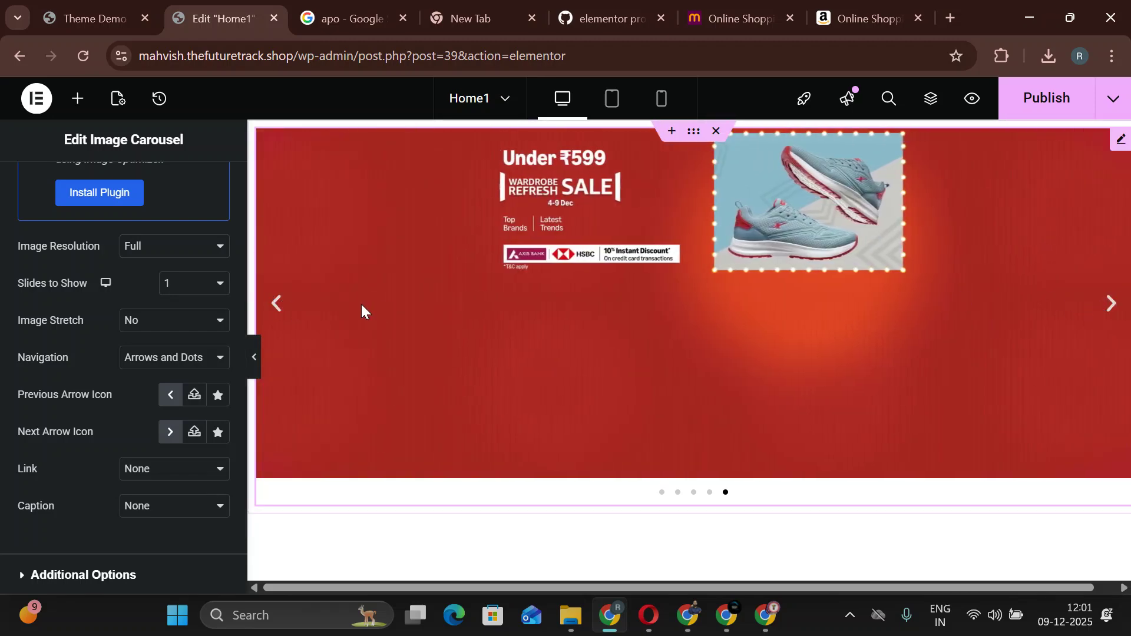
Delete the image carousel from the container at the start of the page.
scroll(177, 242, up, 5)
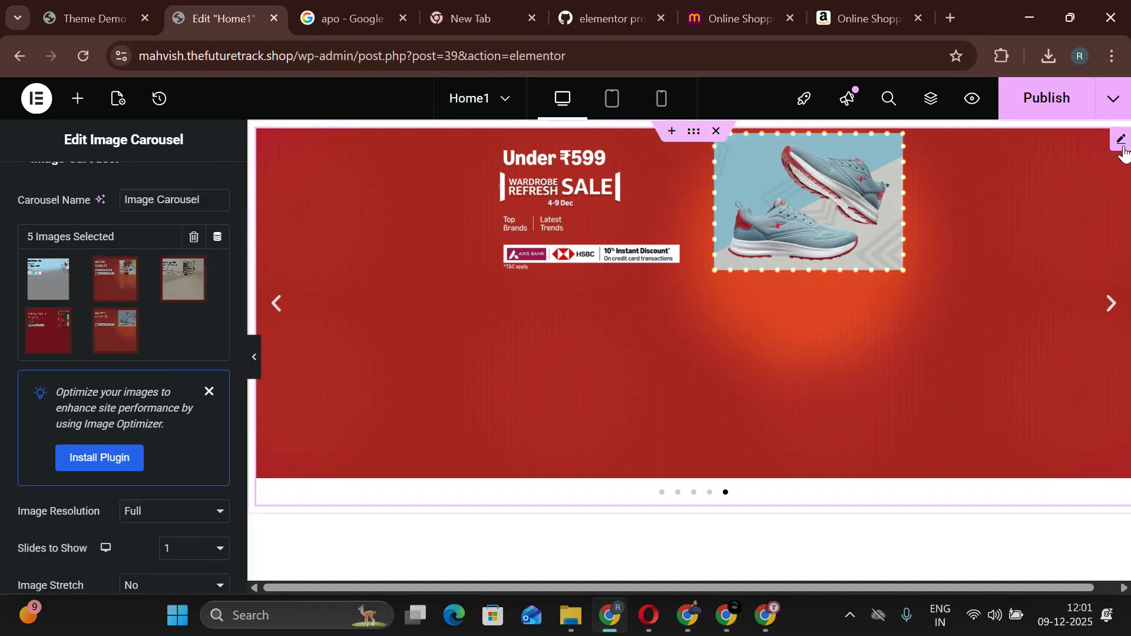
right_click(1123, 152)
click(955, 506)
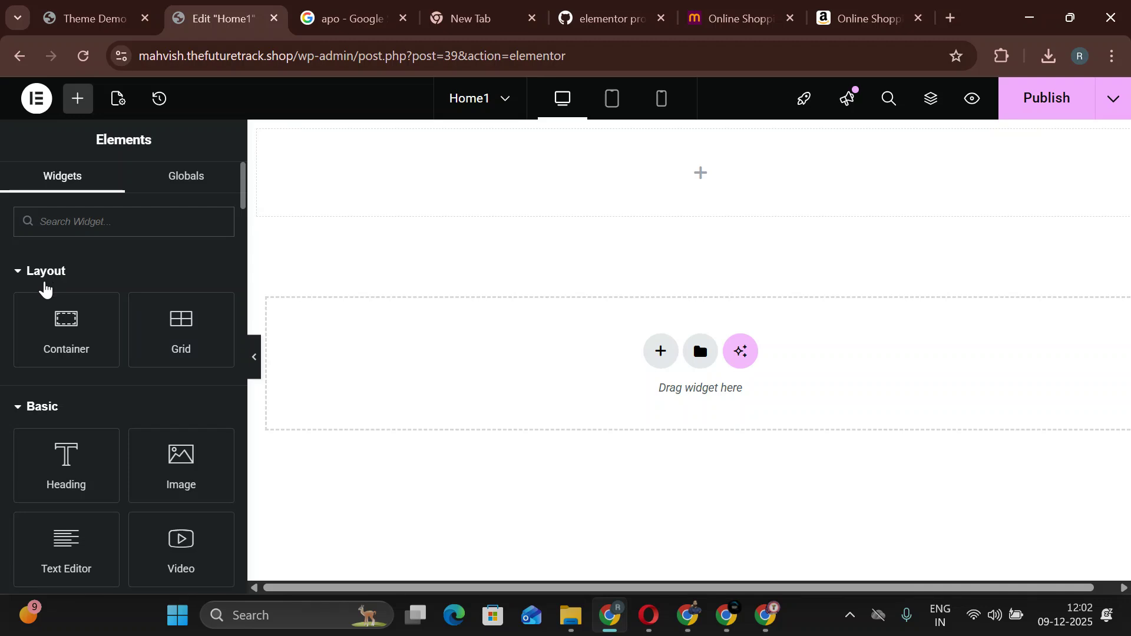
Find the Slides widget with the search term "slider" and place it in the empty first container.
click(125, 228)
text(slider)
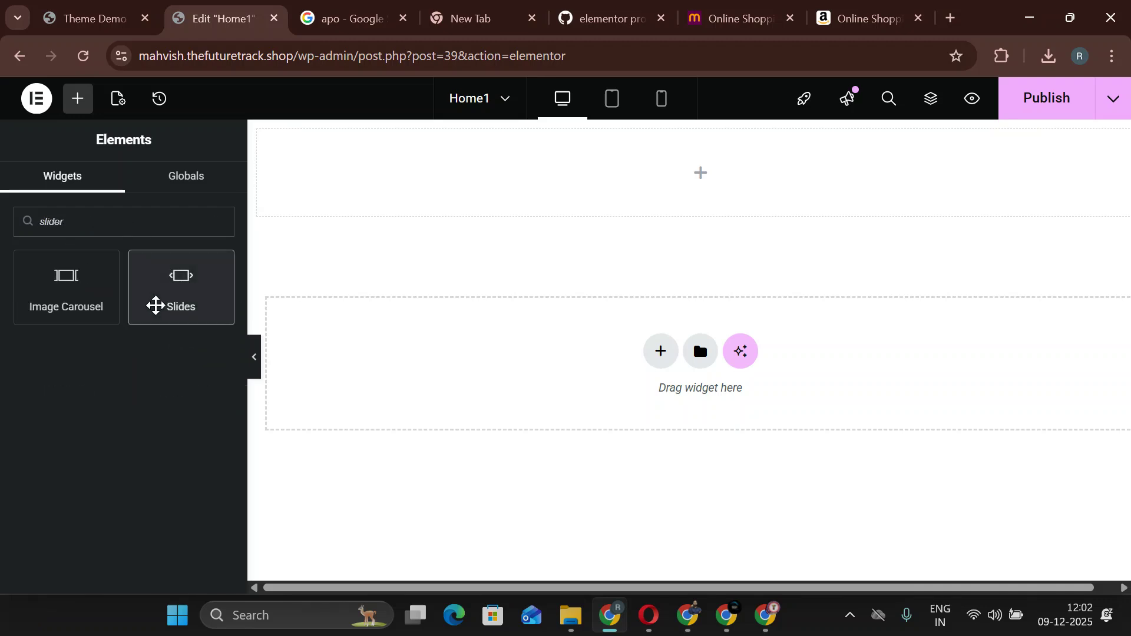
drag(153, 303, 664, 177)
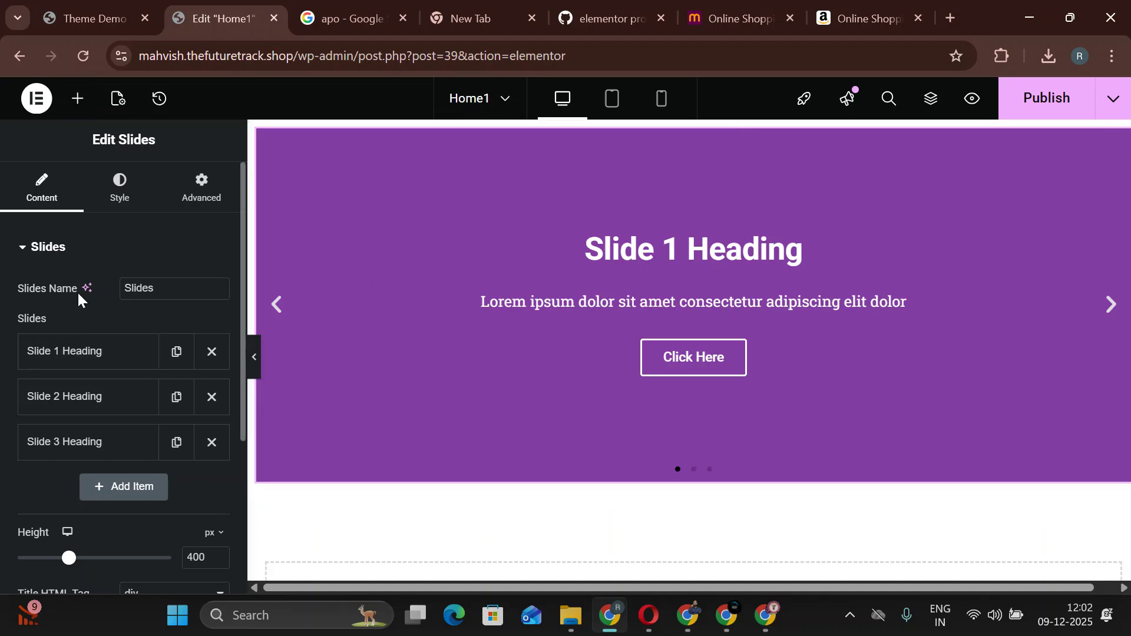
Set the "Mega home sale" banner from the media library as the background image of slide 1.
click(70, 357)
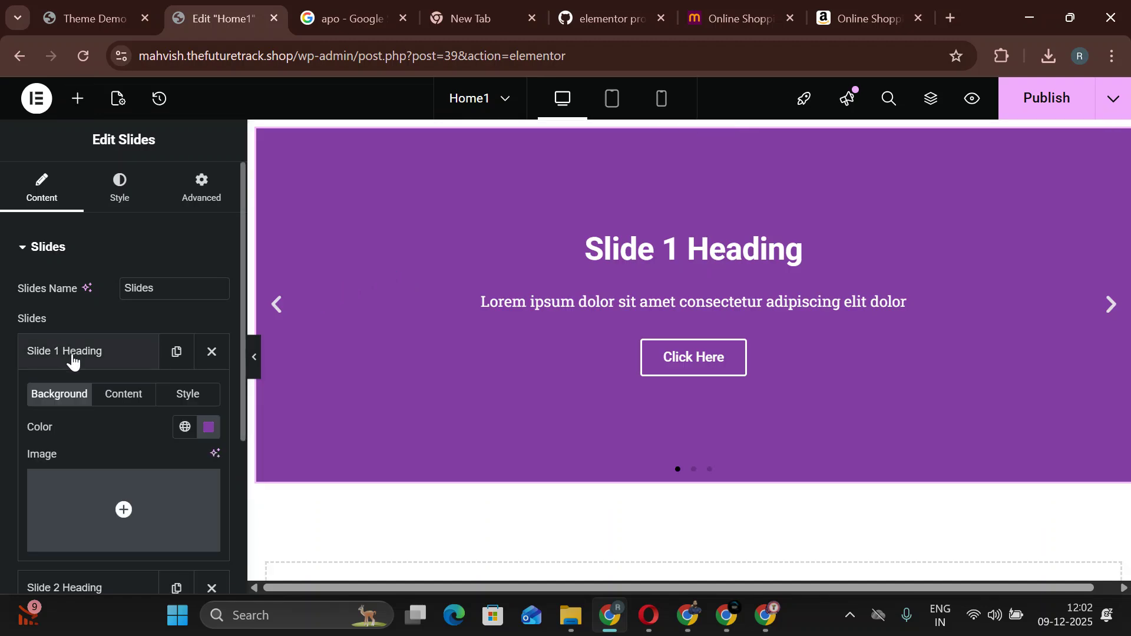
click(125, 510)
click(706, 313)
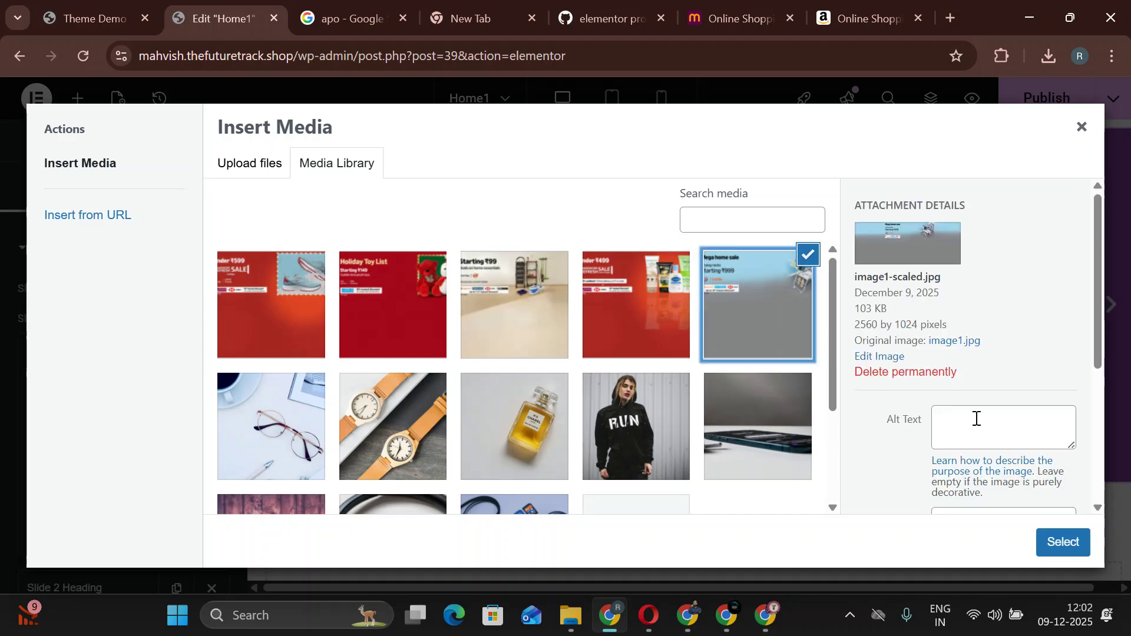
click(1078, 539)
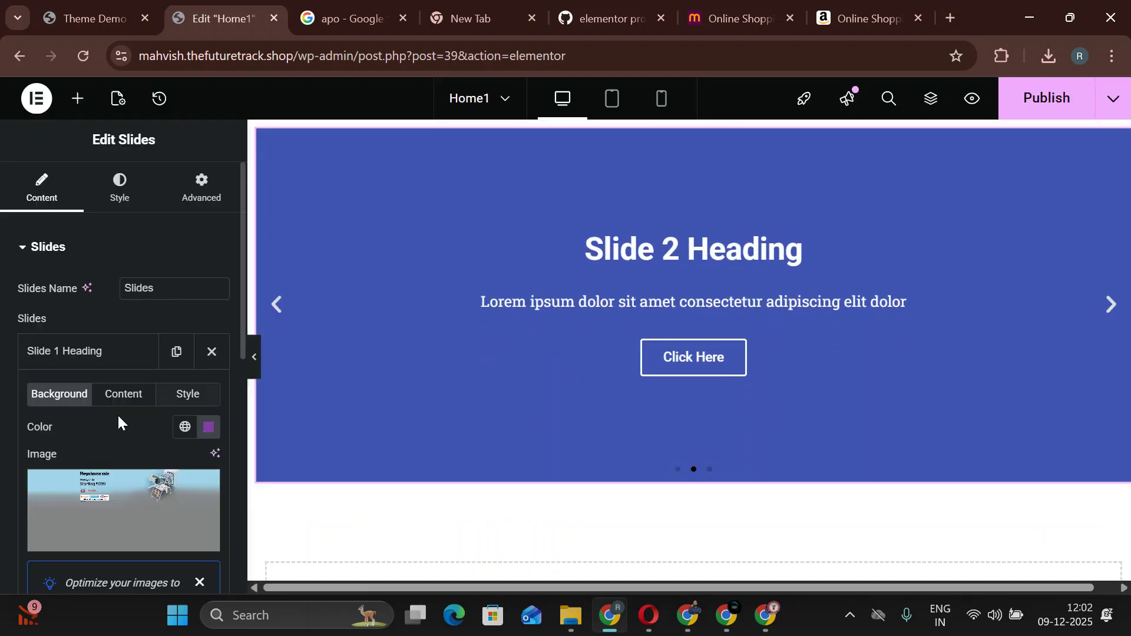
Set the "Under ₹499" banner from the media library as the background image of slide 2.
scroll(106, 433, down, 7)
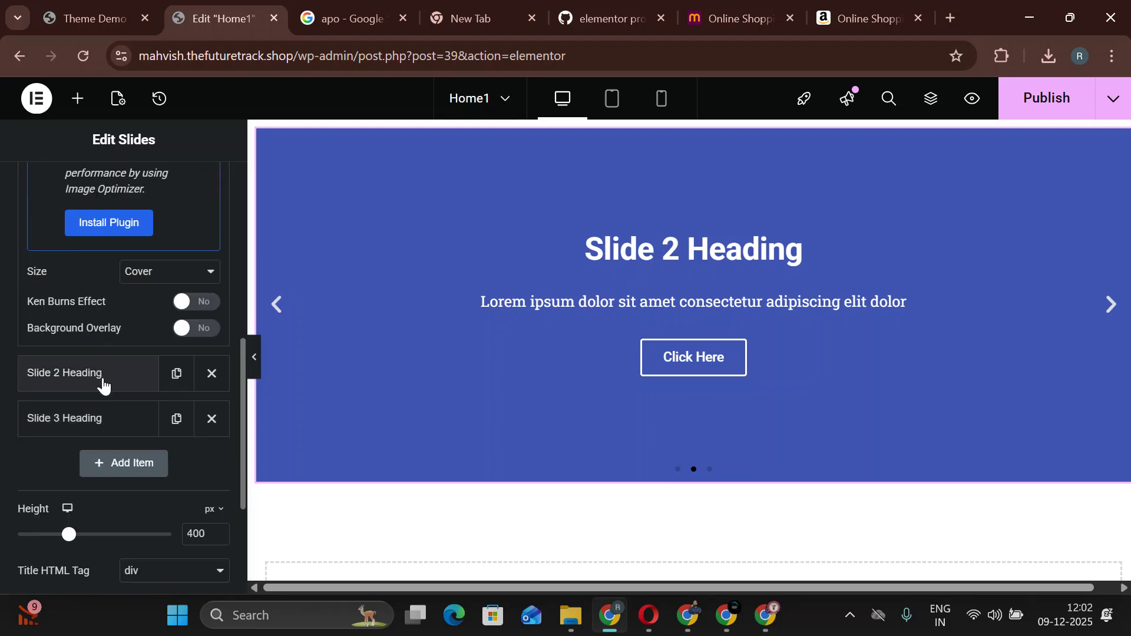
scroll(112, 383, down, 4)
scroll(118, 257, up, 5)
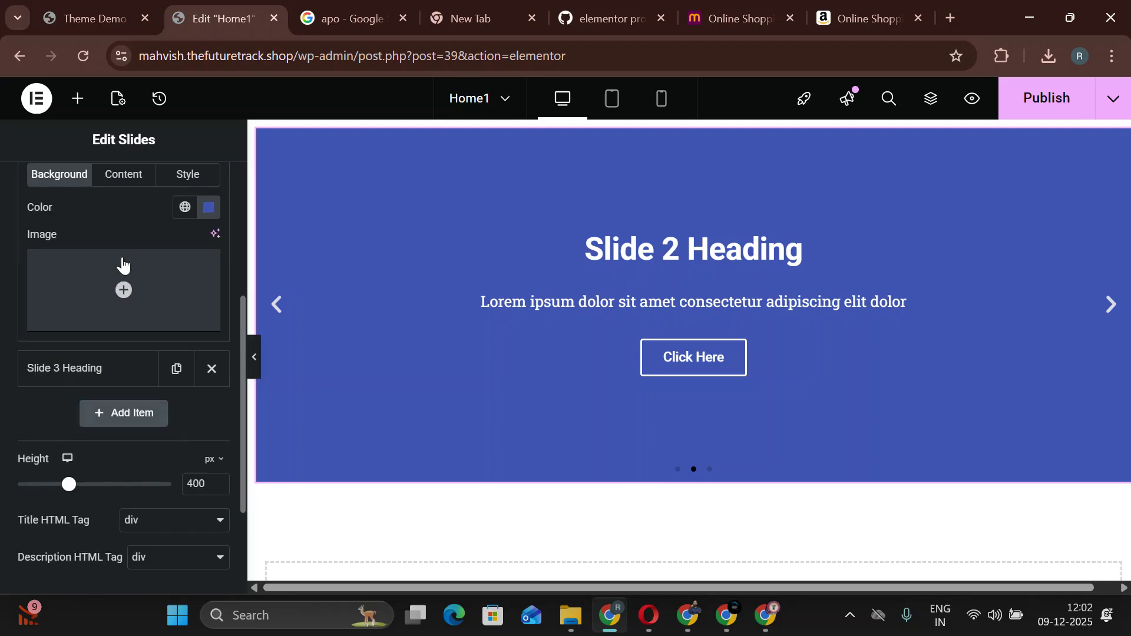
click(106, 366)
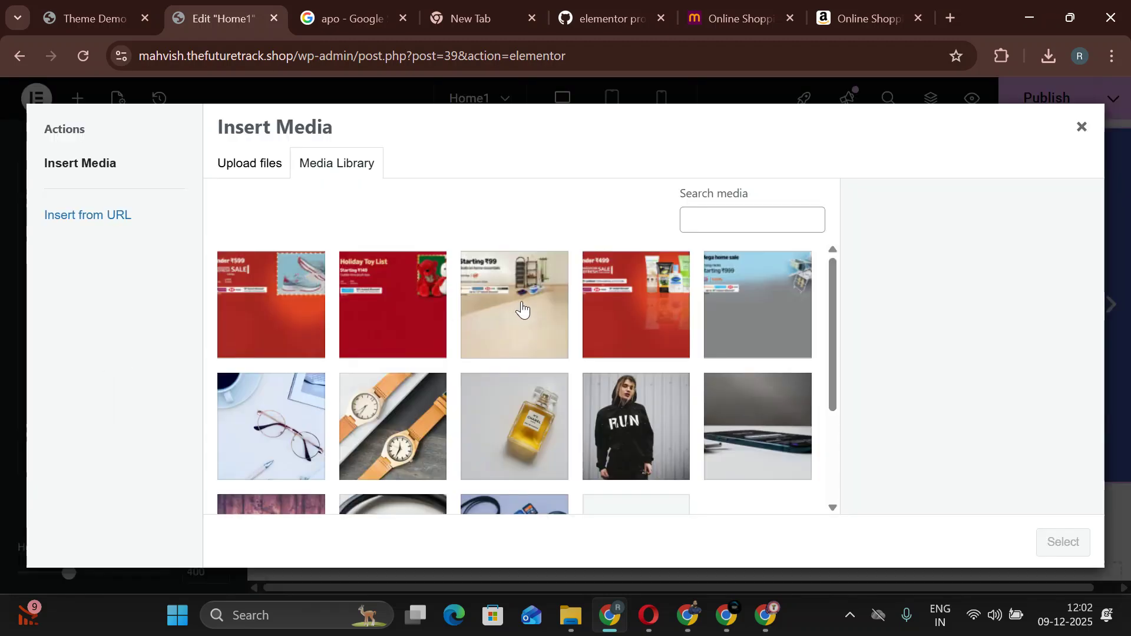
click(617, 307)
click(1064, 541)
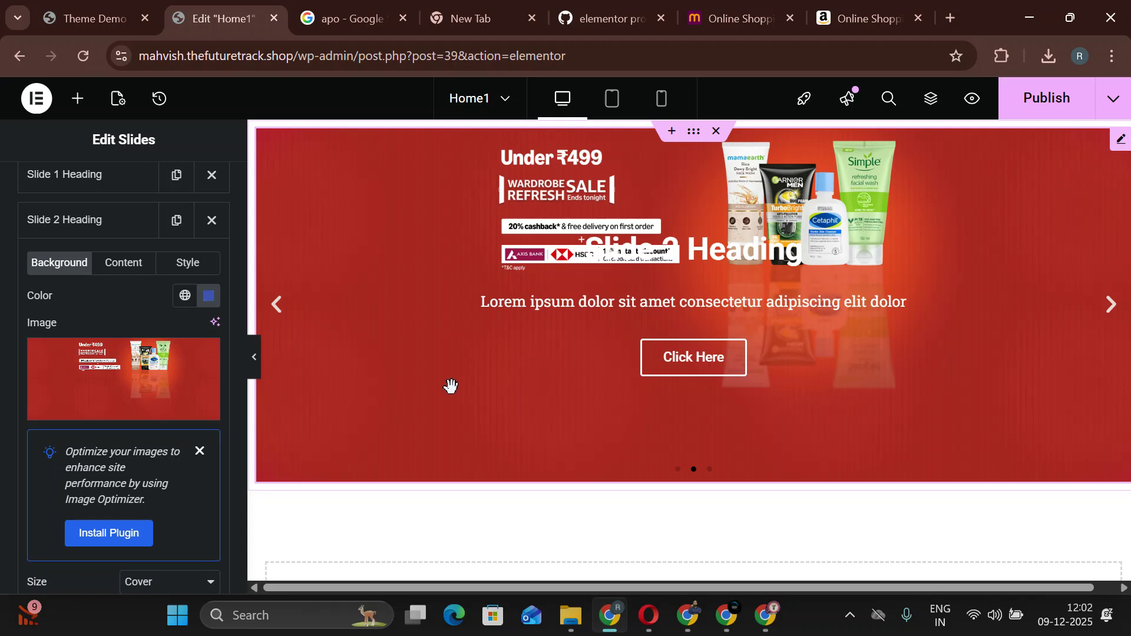
Set the "Under ₹599" shoe banner from the media library as the background image of slide 3.
scroll(79, 383, down, 5)
scroll(88, 366, down, 3)
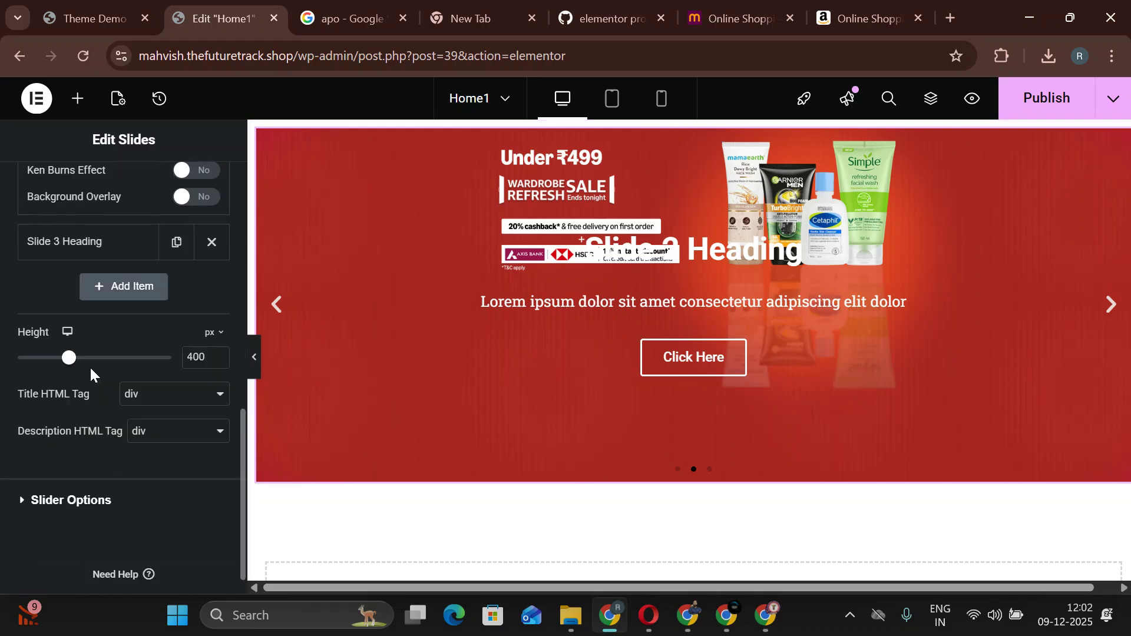
scroll(85, 336, down, 3)
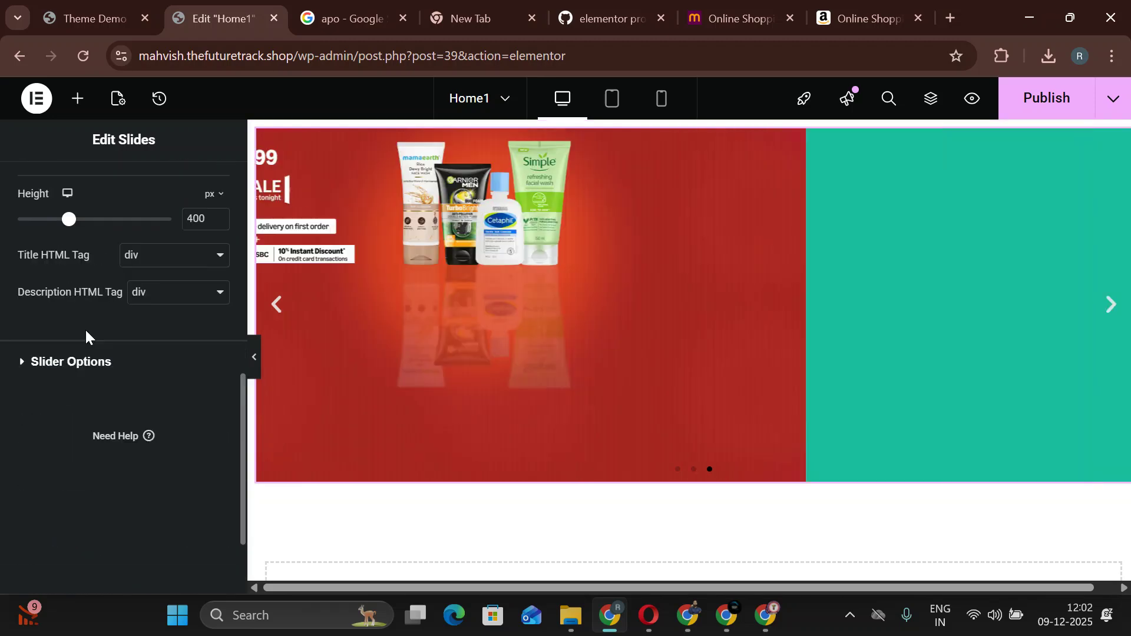
scroll(120, 259, up, 3)
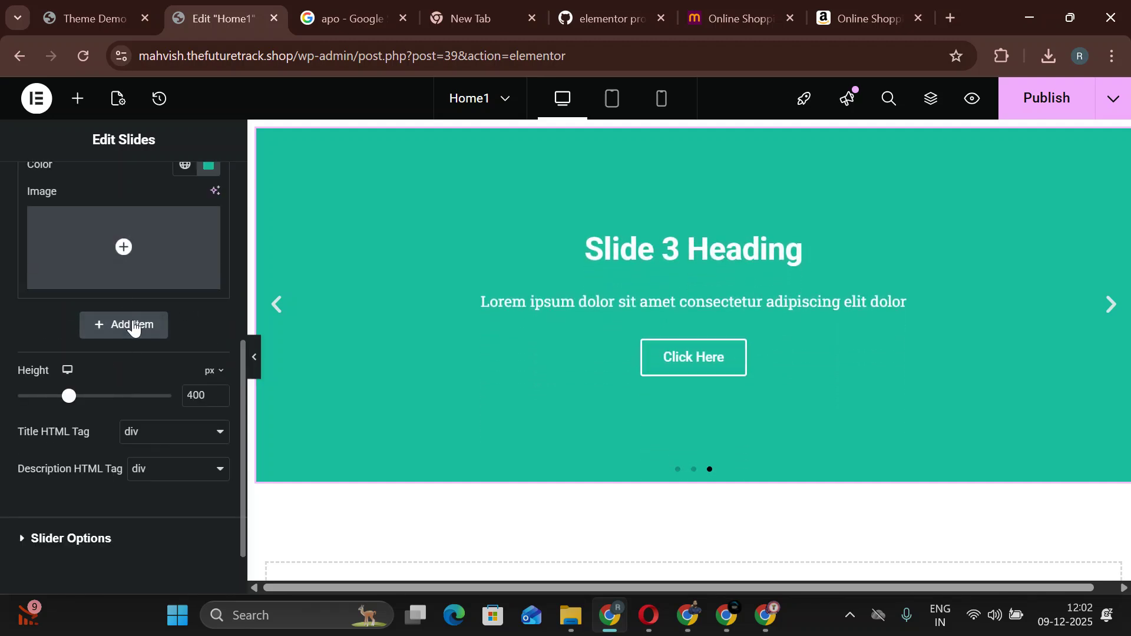
click(137, 240)
click(403, 299)
click(235, 287)
click(1042, 548)
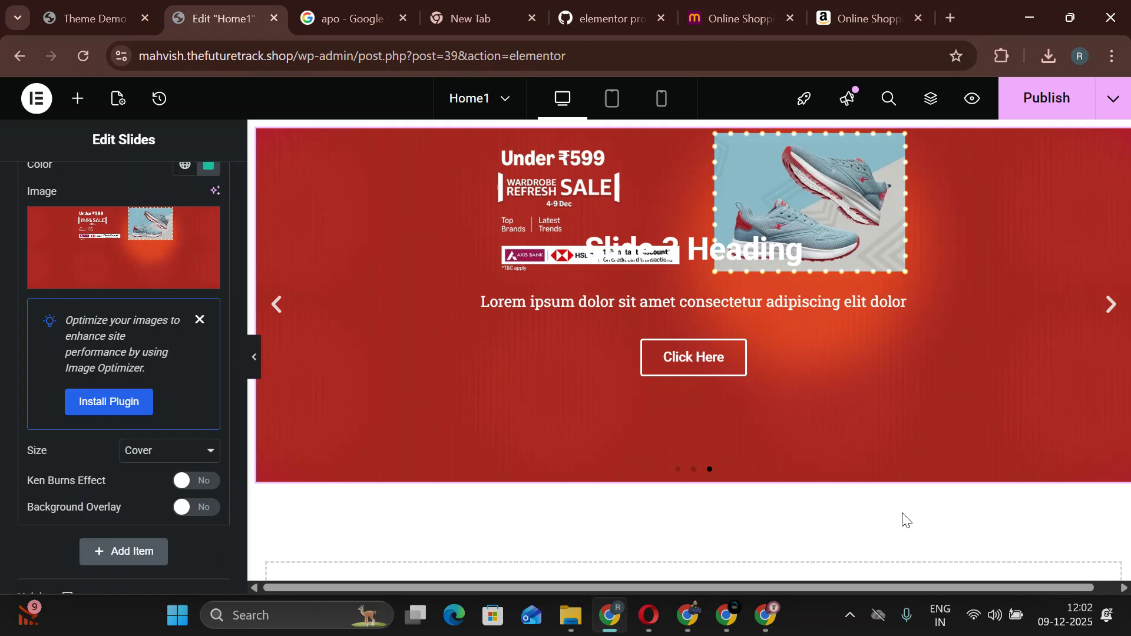
Remove the title and description text from the content of slide 1.
scroll(172, 404, down, 5)
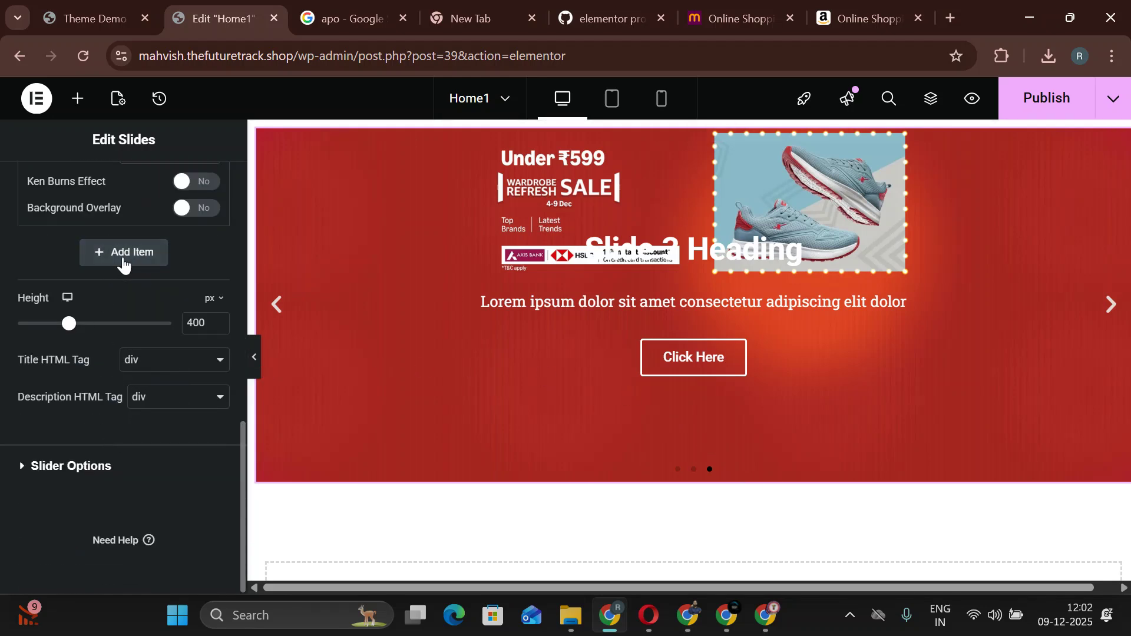
scroll(123, 259, up, 2)
scroll(123, 257, up, 9)
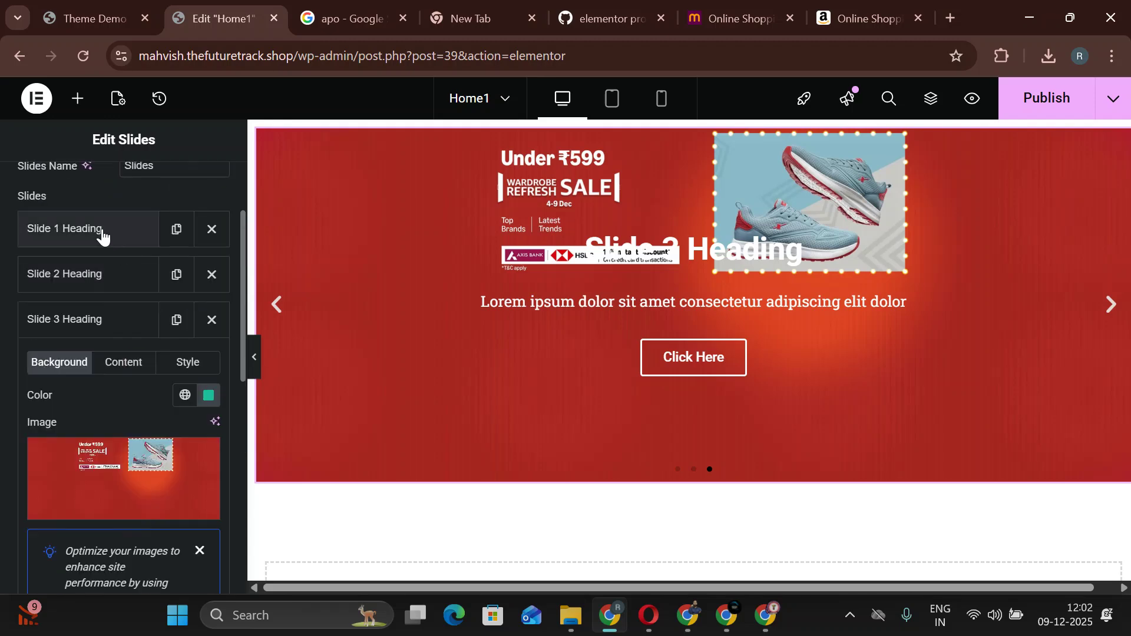
click(101, 231)
click(118, 271)
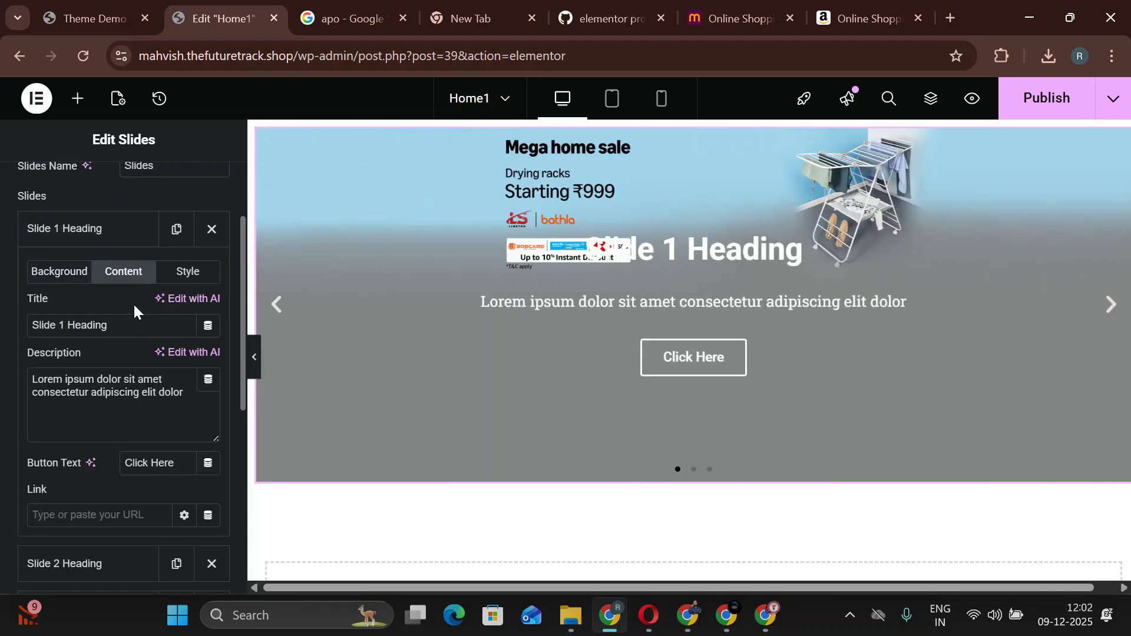
drag(130, 332, 0, 336)
key(BackSpace)
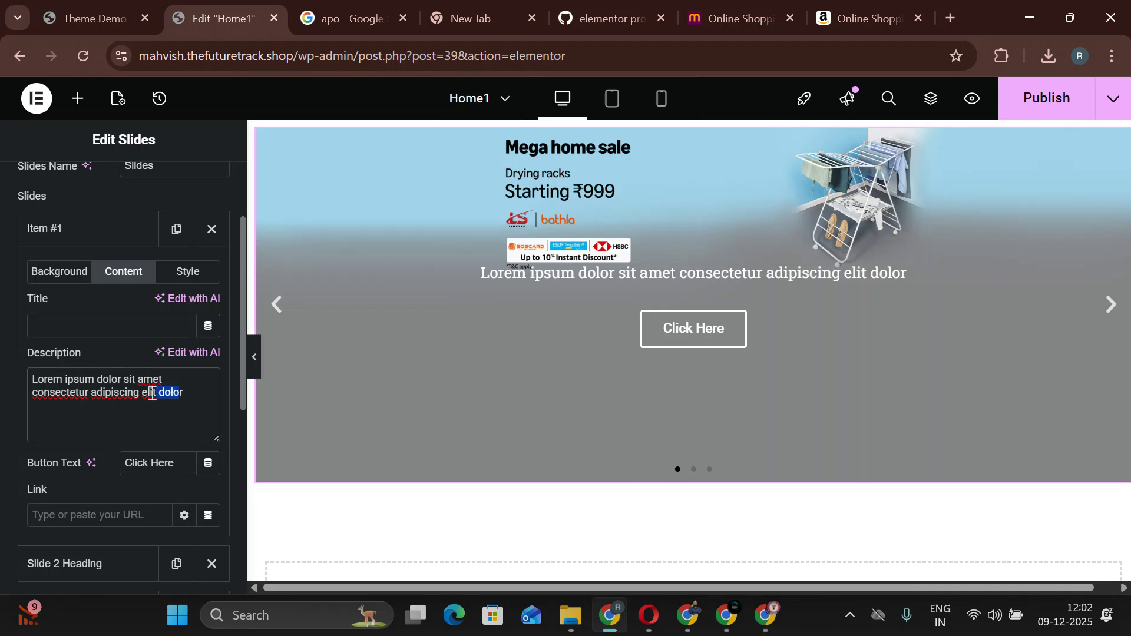
drag(175, 396, 0, 386)
key(BackSpace)
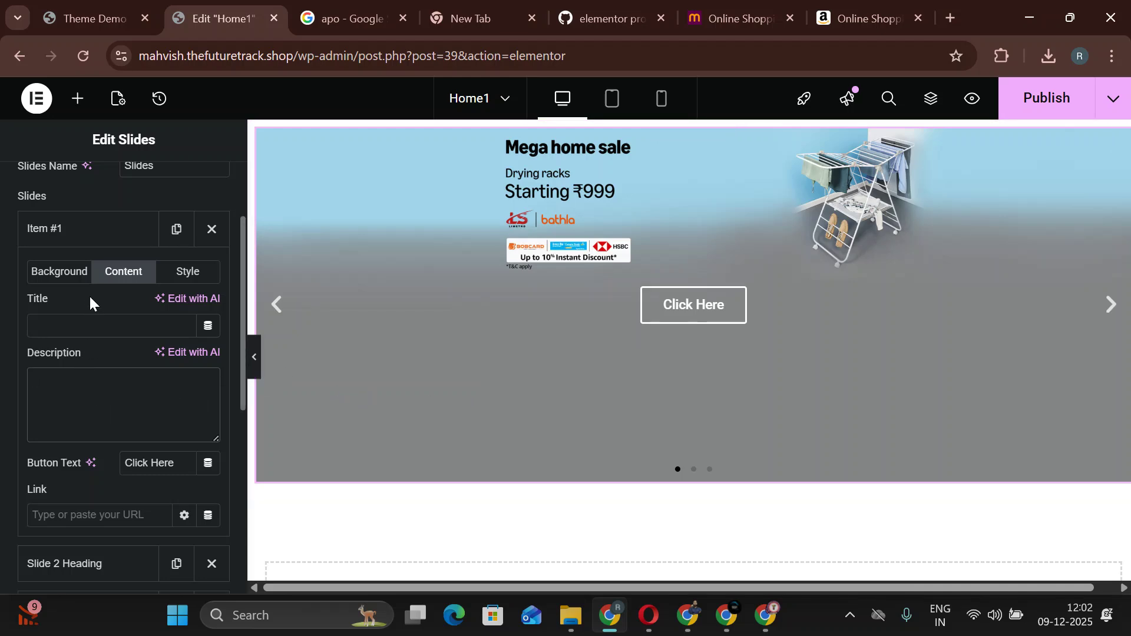
Remove the title and description text from the content of slide 2.
scroll(106, 368, down, 3)
click(98, 387)
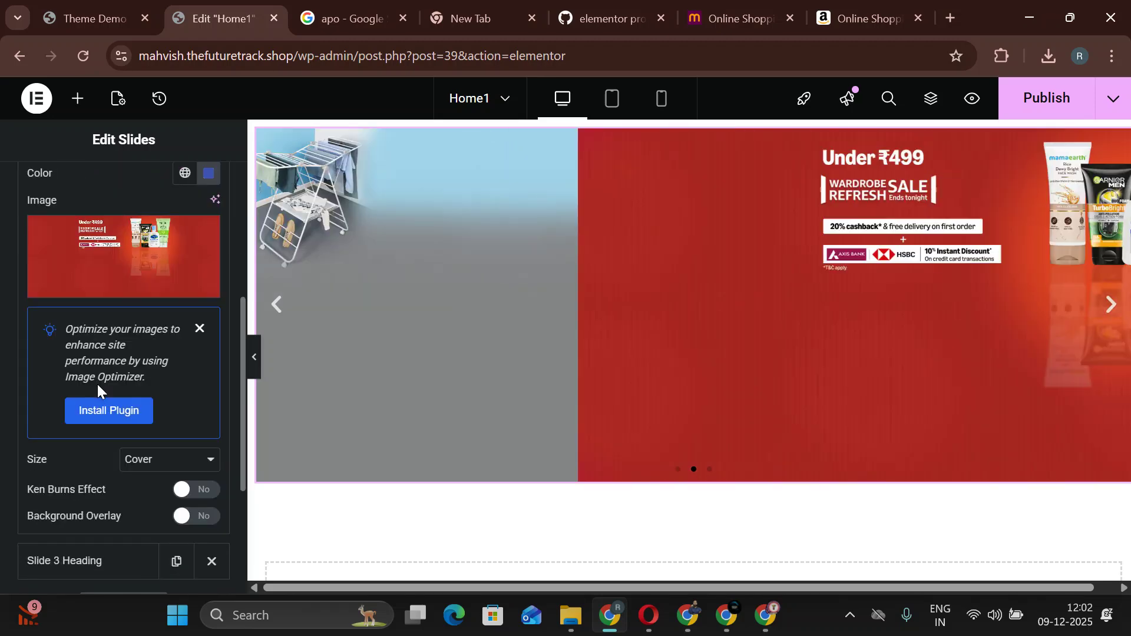
scroll(112, 244, up, 3)
click(118, 320)
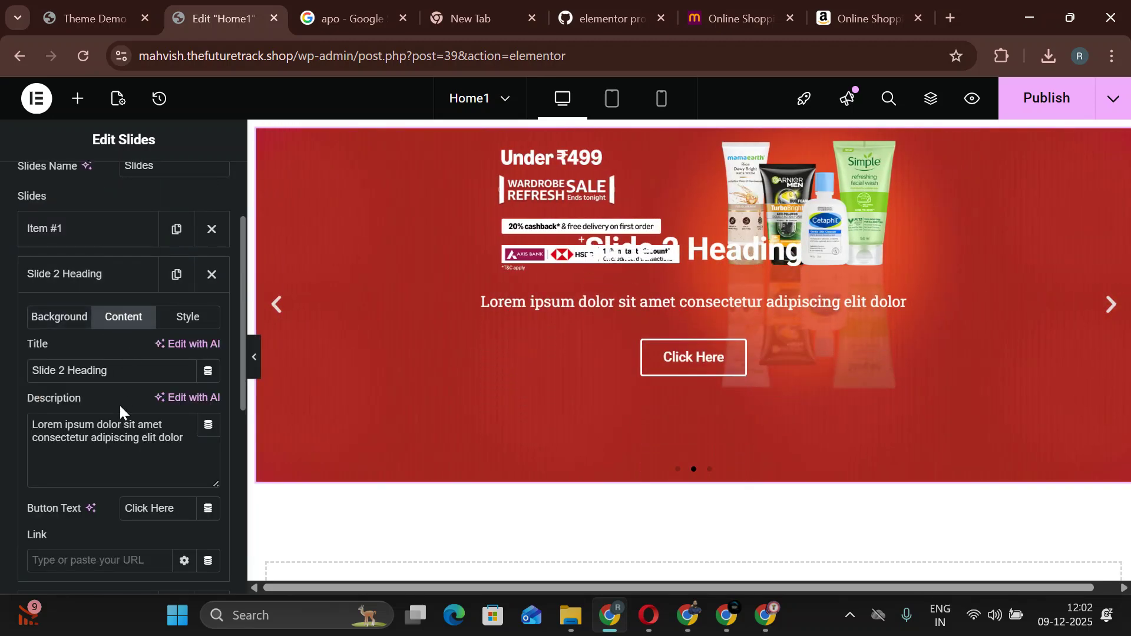
drag(127, 374, 0, 371)
key(BackSpace)
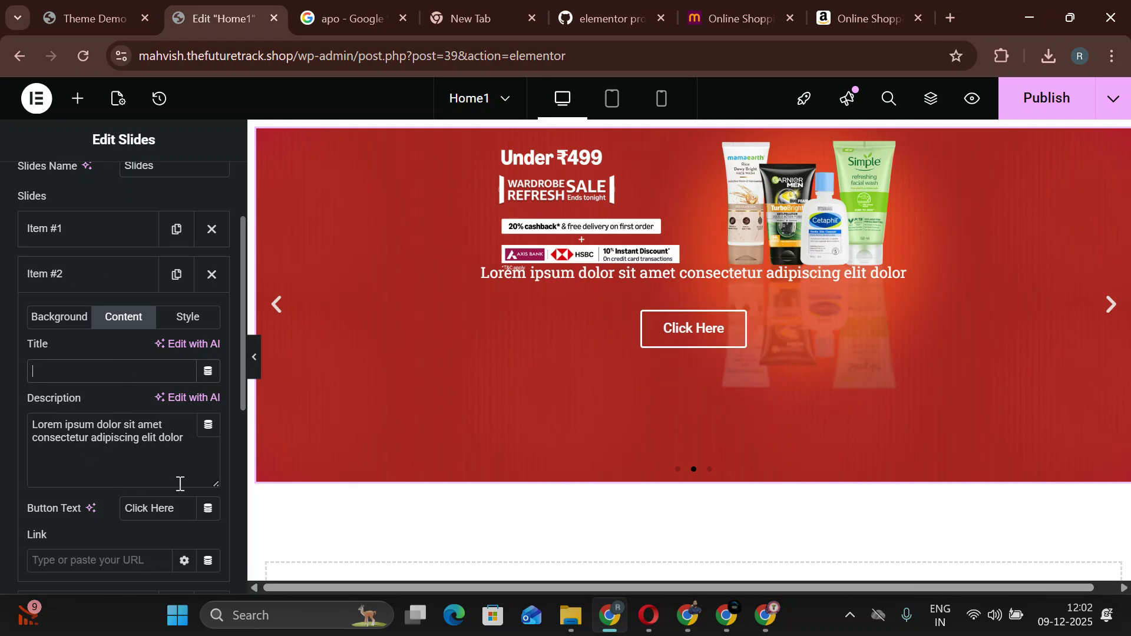
drag(186, 441, 0, 415)
key(BackSpace)
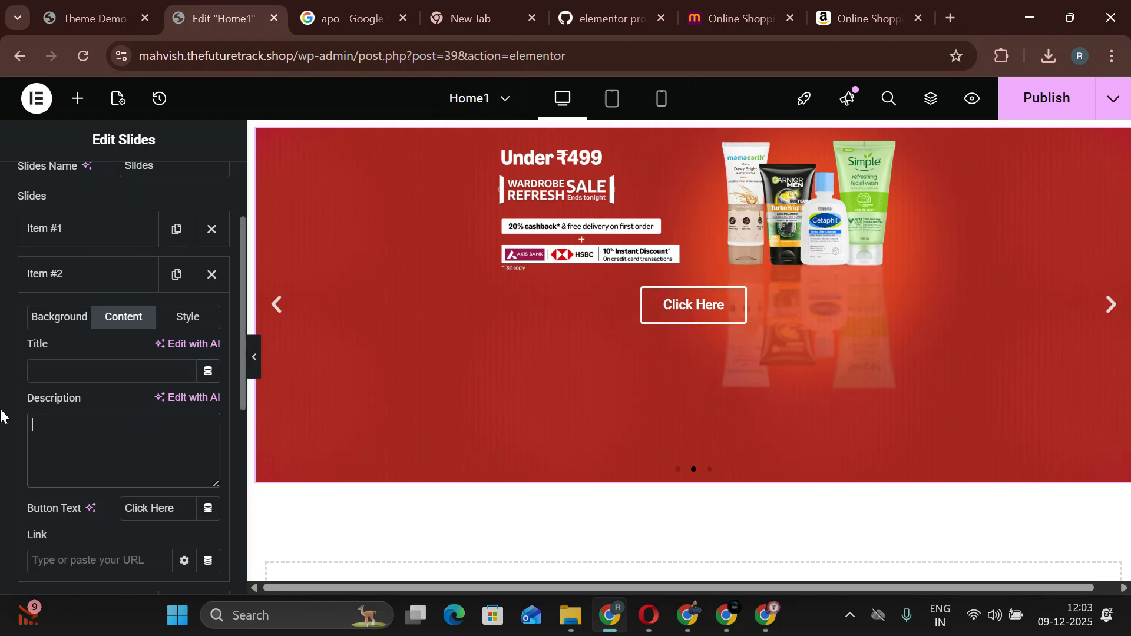
Remove the title and description text from the content of slide 3.
scroll(150, 480, down, 3)
scroll(150, 476, down, 3)
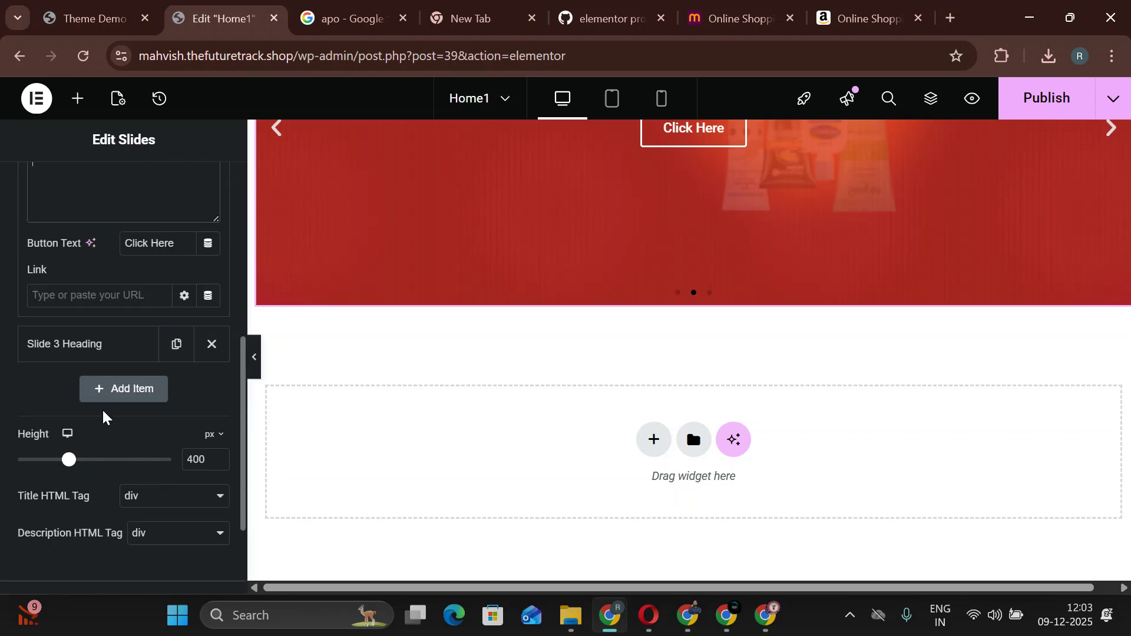
click(94, 340)
scroll(121, 359, up, 3)
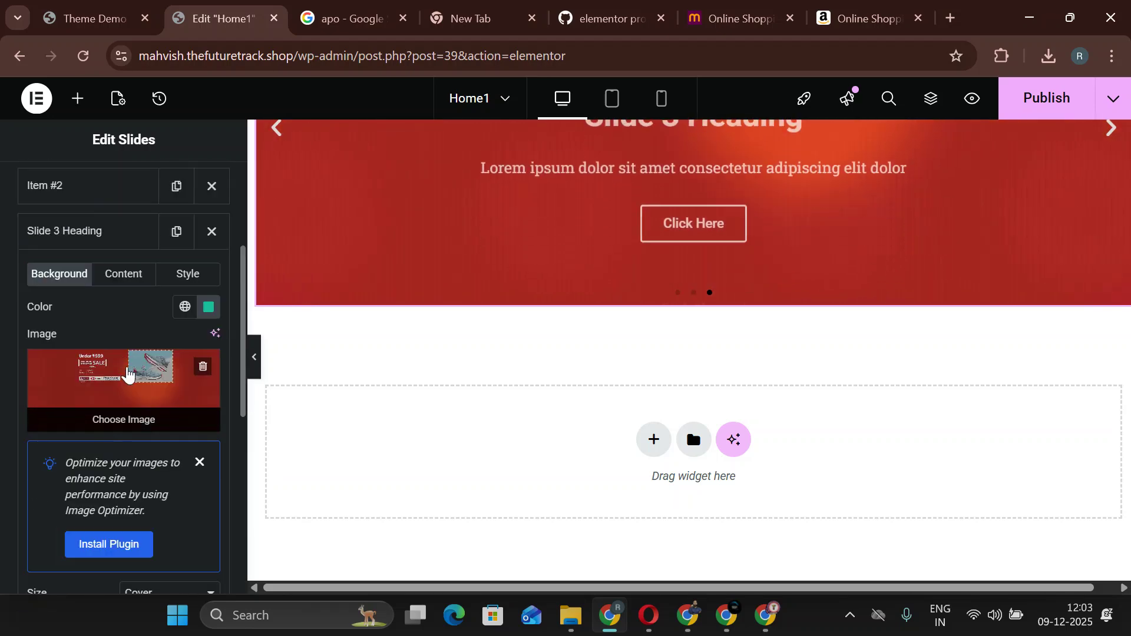
click(114, 289)
drag(121, 328, 5, 342)
key(BackSpace)
drag(180, 404, 5, 386)
key(BackSpace)
Review the background settings of slide 1, including its image, size, Ken Burns effect and overlay options.
scroll(669, 412, up, 3)
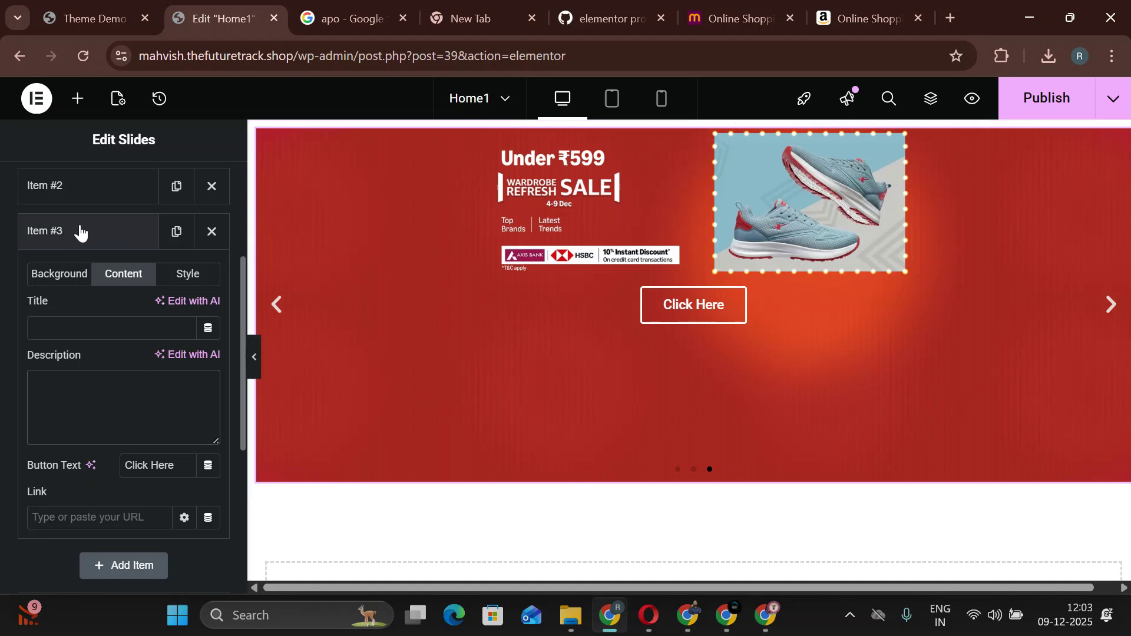
scroll(78, 232, up, 3)
click(74, 324)
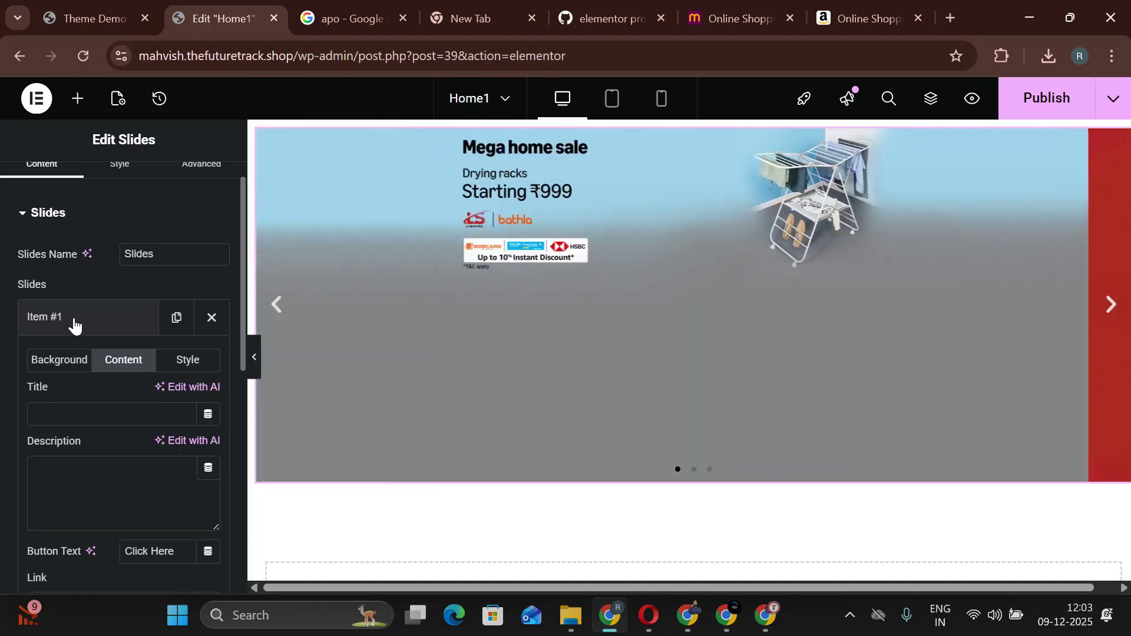
click(49, 363)
scroll(142, 439, down, 5)
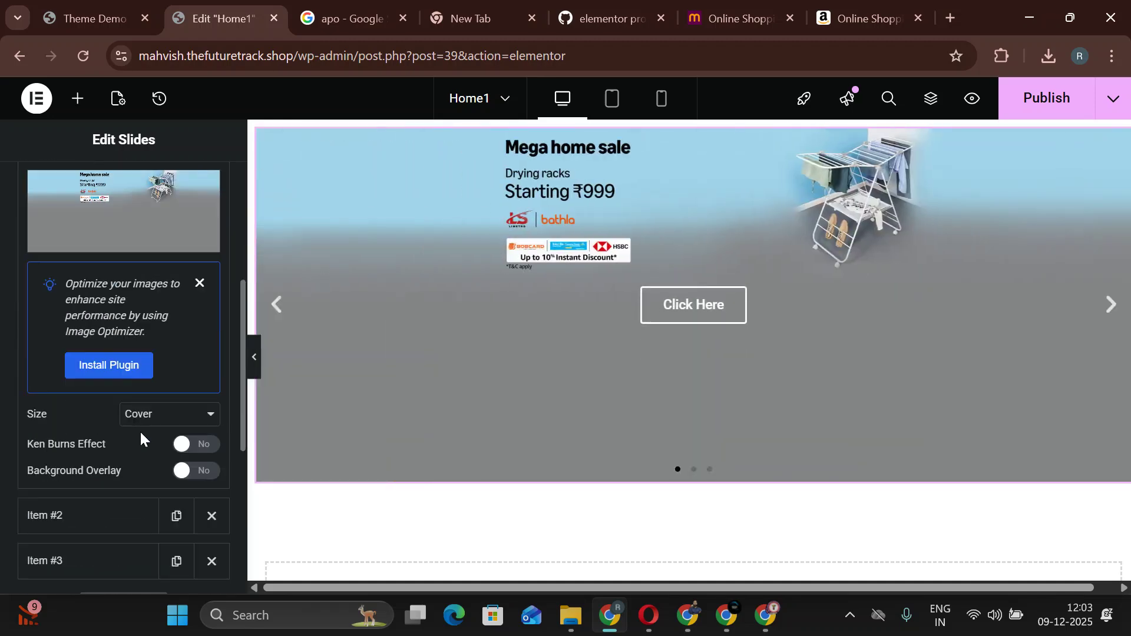
scroll(141, 439, down, 3)
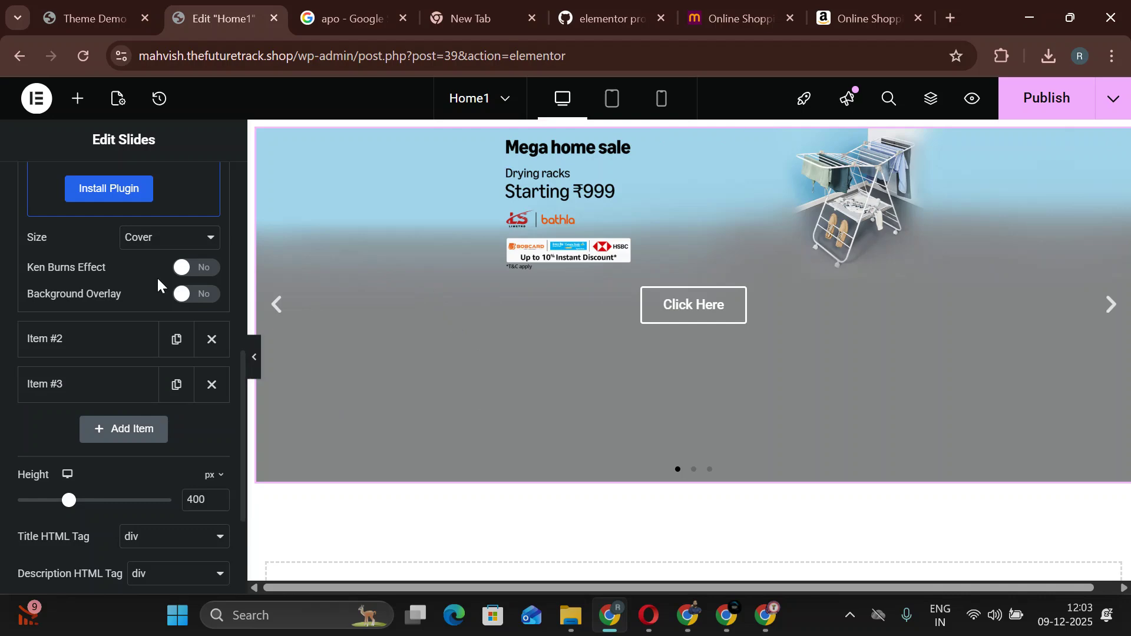
scroll(151, 279, up, 6)
Switch to the Amazon homepage and examine how its product sections are arranged below the banner.
click(861, 12)
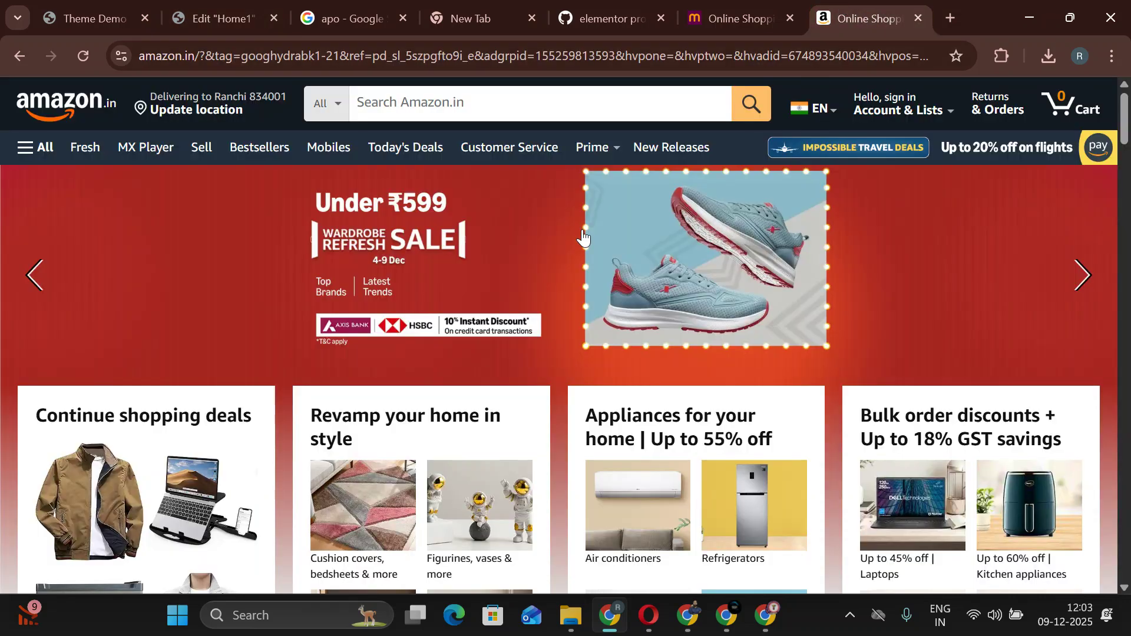
scroll(170, 300, down, 3)
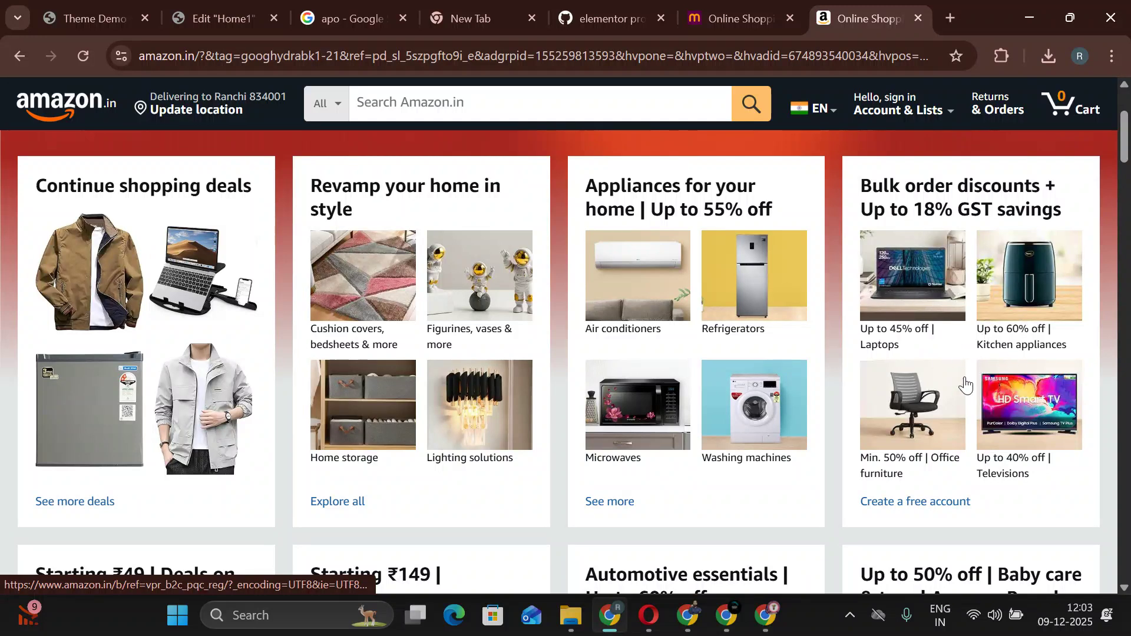
scroll(366, 295, down, 8)
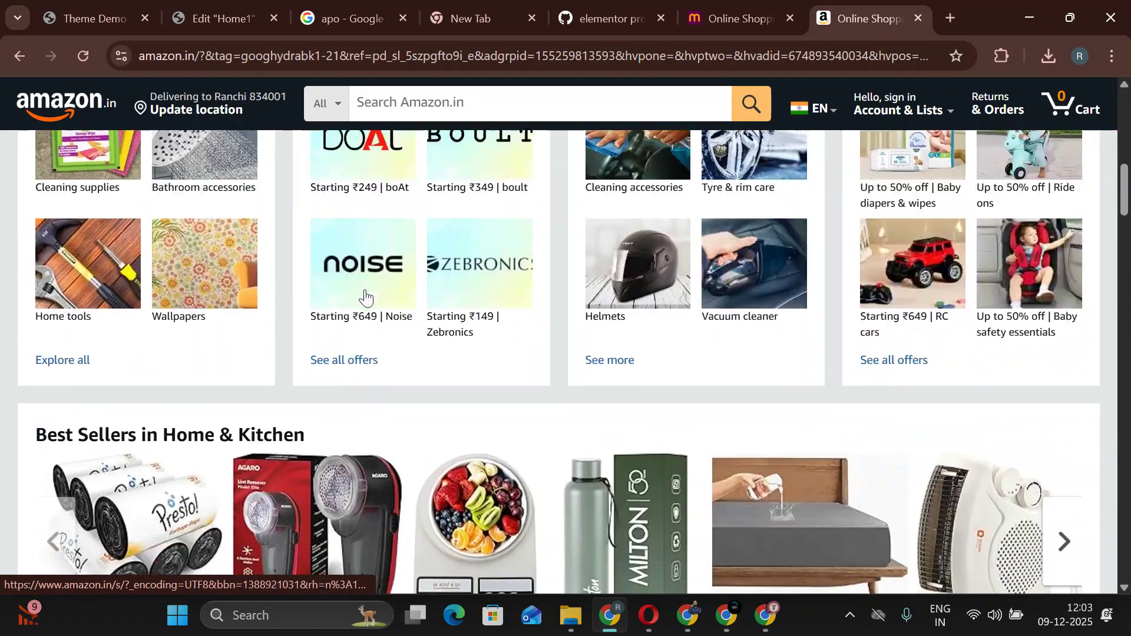
scroll(381, 379, down, 10)
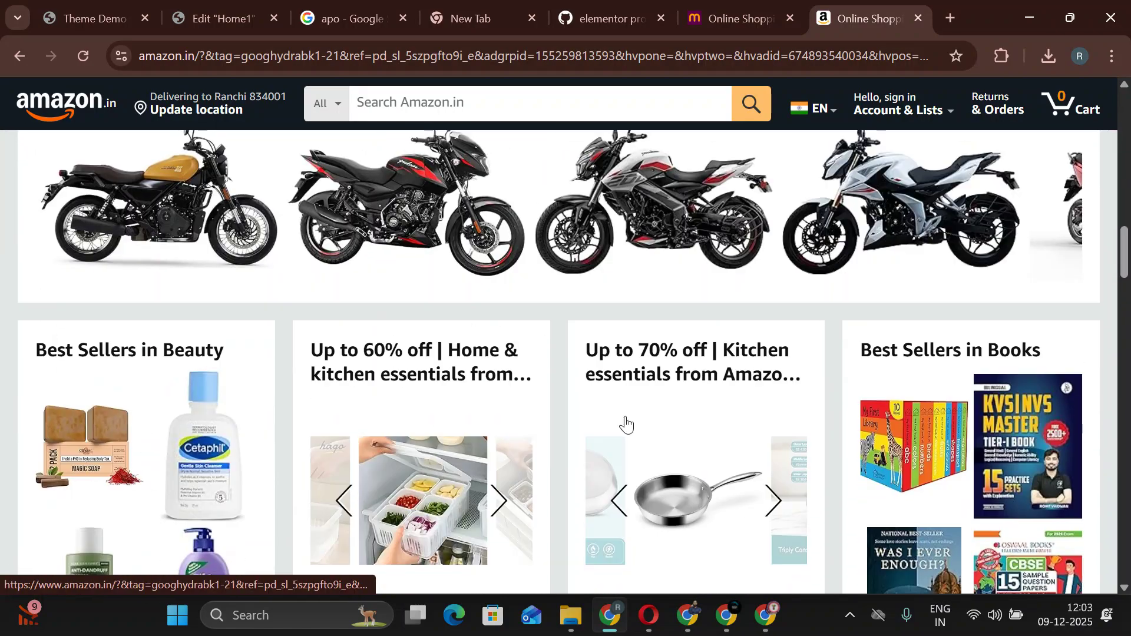
scroll(589, 383, up, 14)
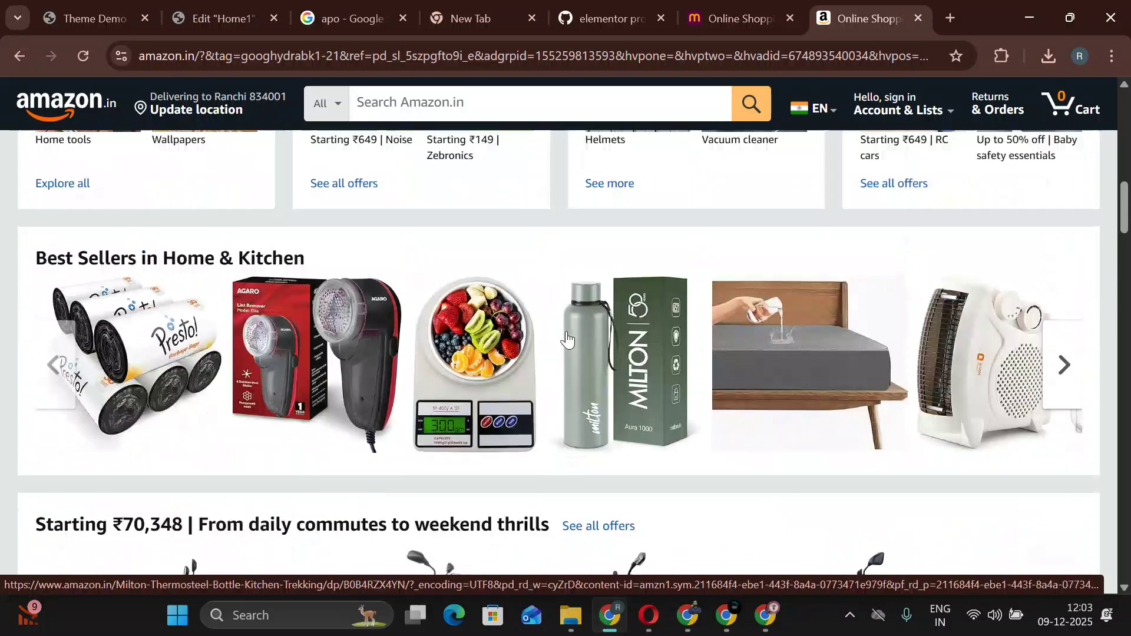
Return to the Home1 editor, add a single-column vertical container below the slider and show the available widgets.
click(196, 7)
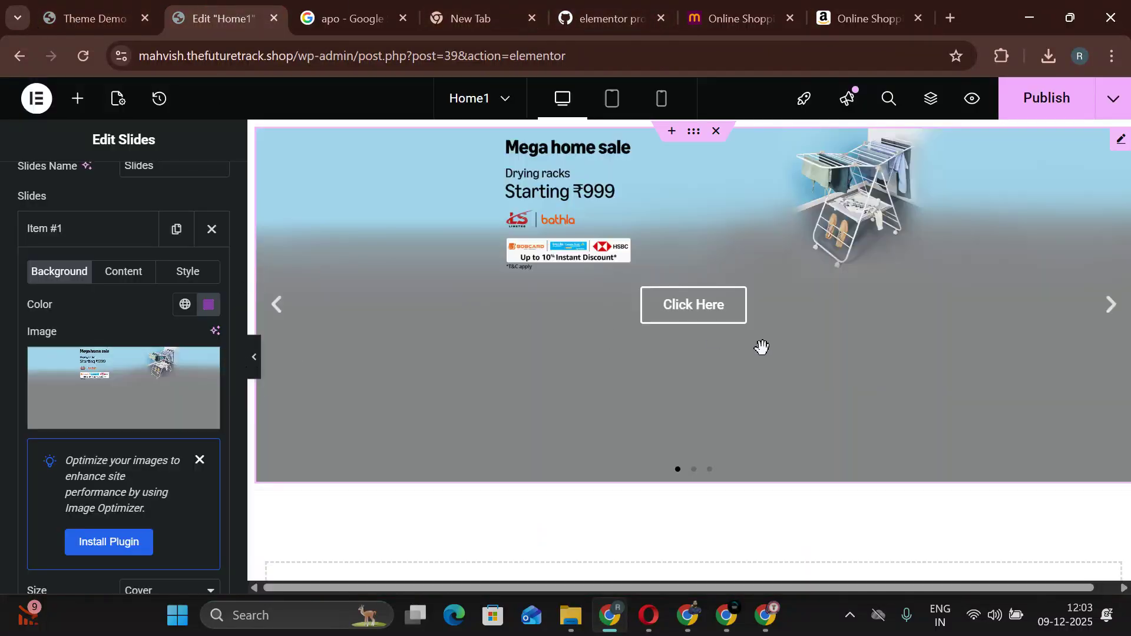
scroll(888, 304, down, 3)
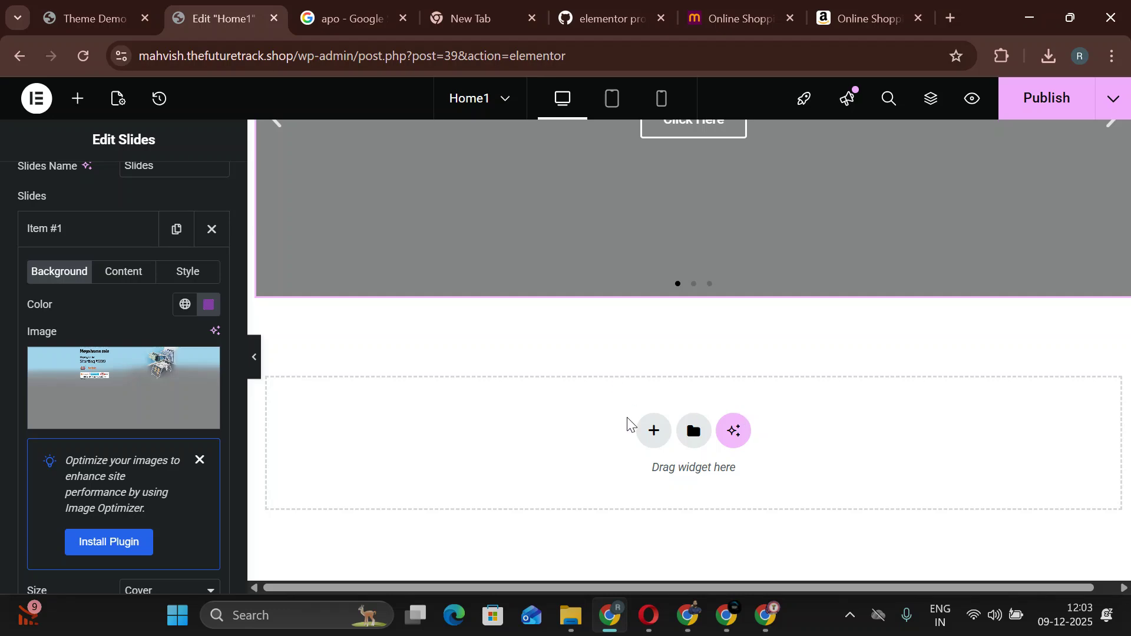
click(653, 431)
click(601, 467)
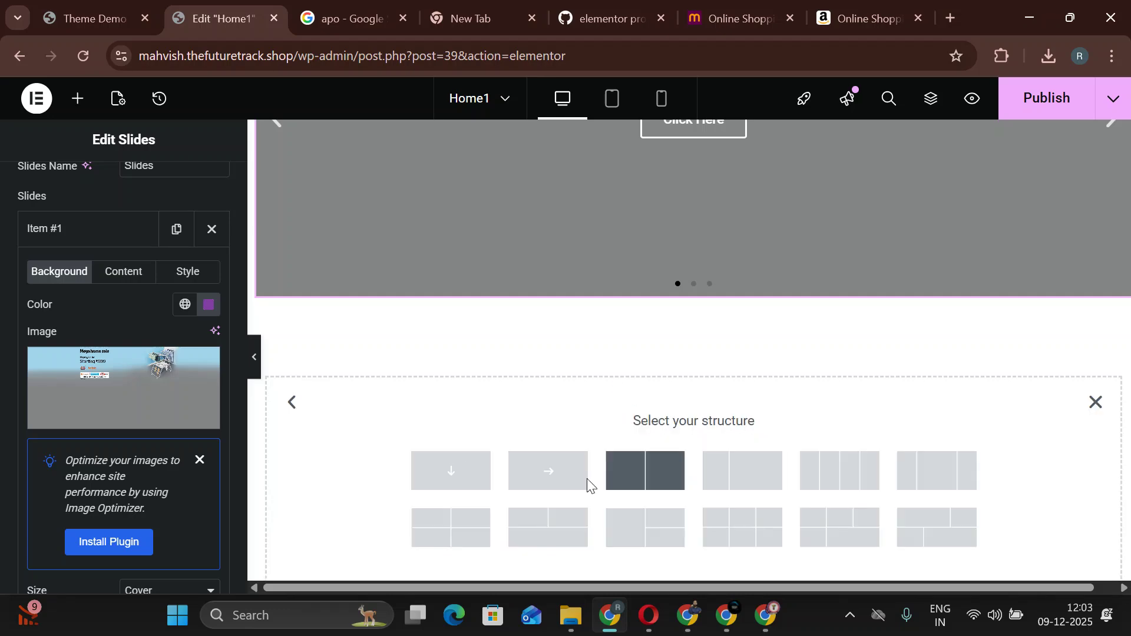
click(445, 470)
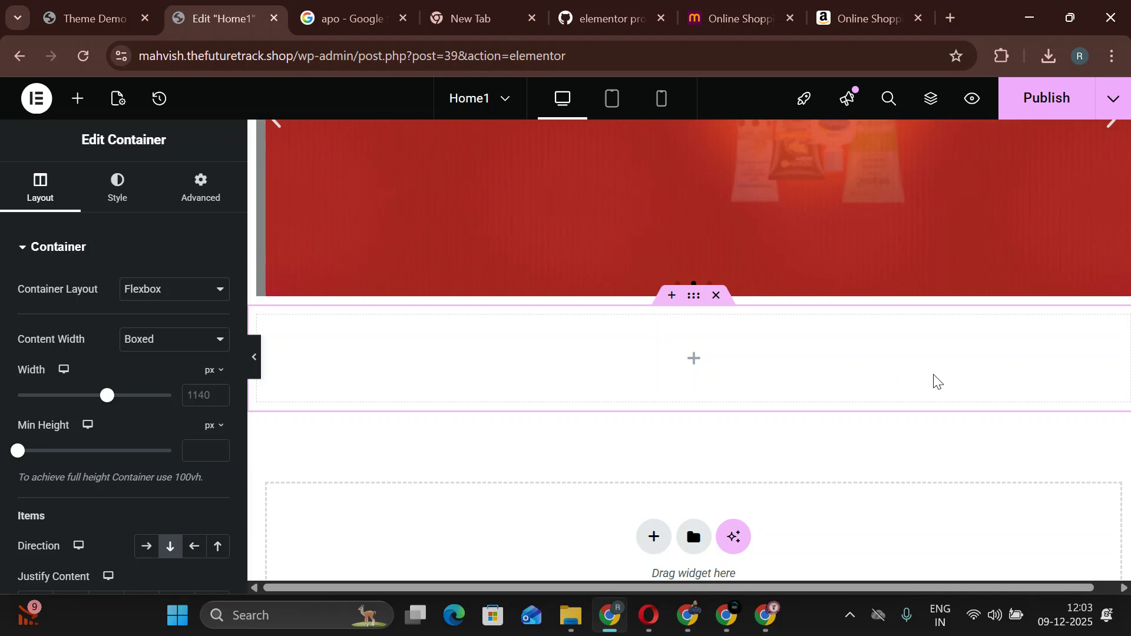
click(88, 108)
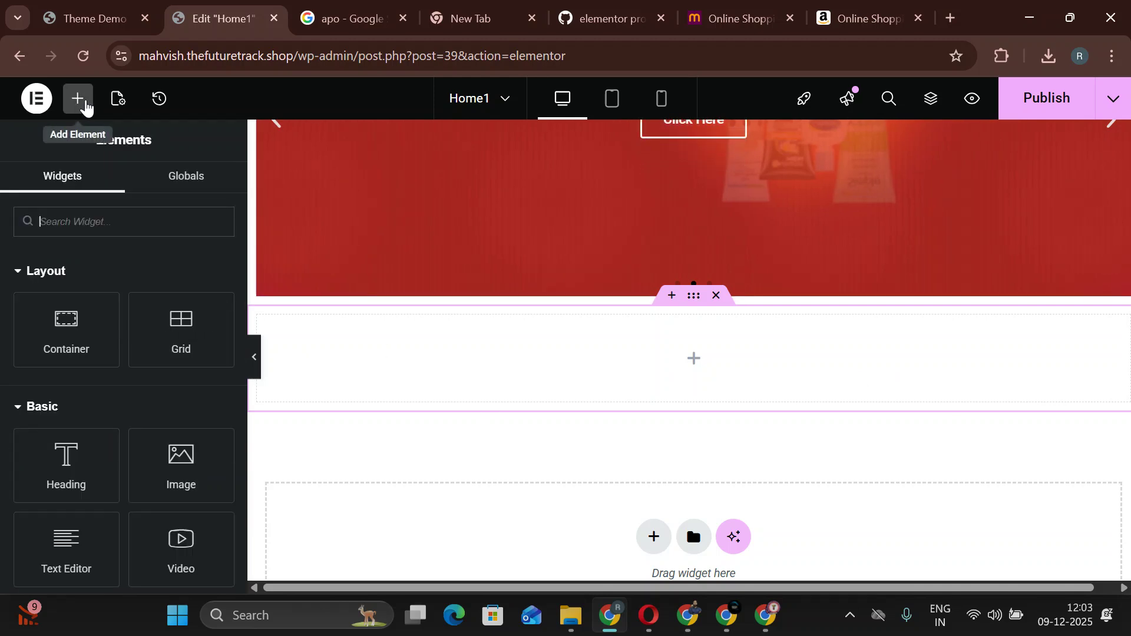
text(g)
key(BackSpace)
text(cateory)
key(BackSpace)
key(BackSpace)
key(BackSpace)
key(BackSpace)
key(BackSpace)
key(BackSpace)
key(BackSpace)
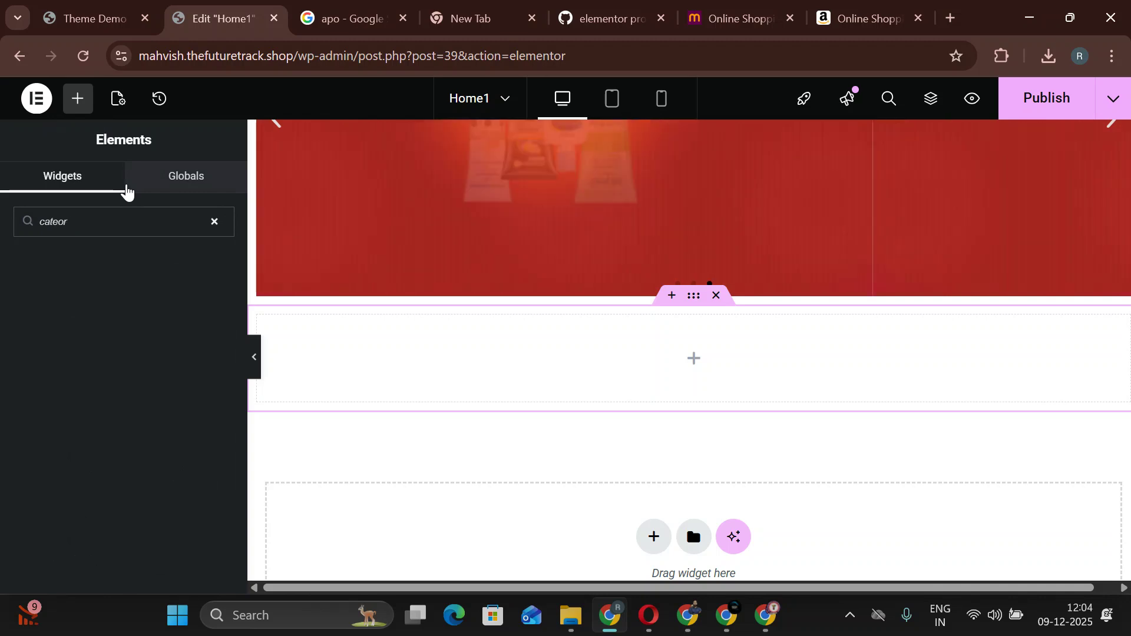
Search the widgets for "product" and place the Products widget in the empty container below the slider.
text(produc)
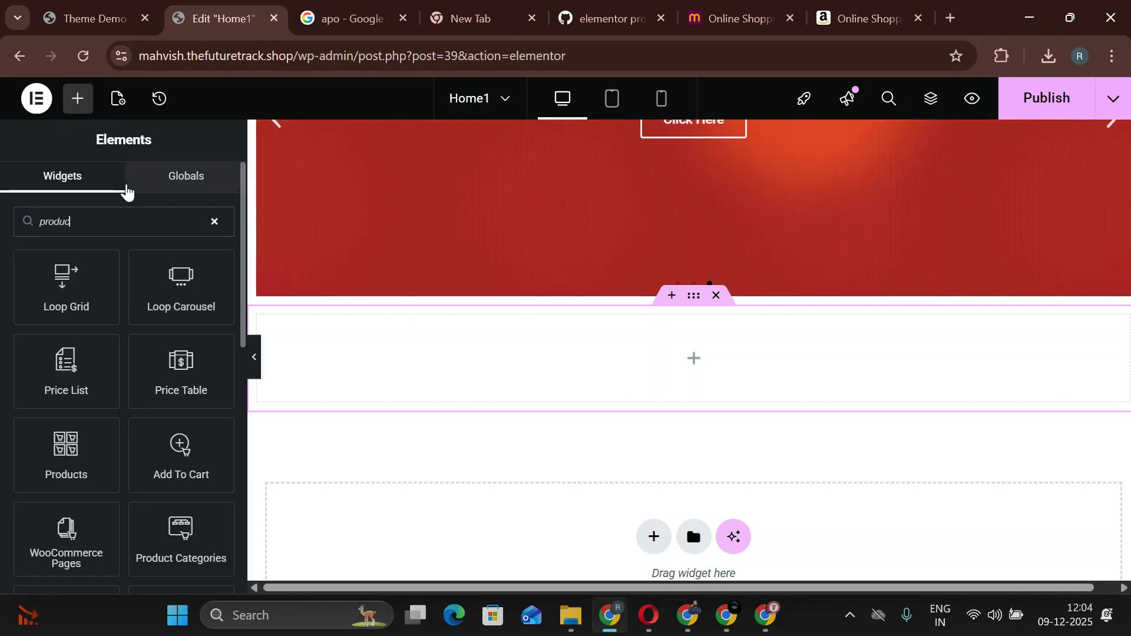
text(t)
scroll(141, 402, down, 2)
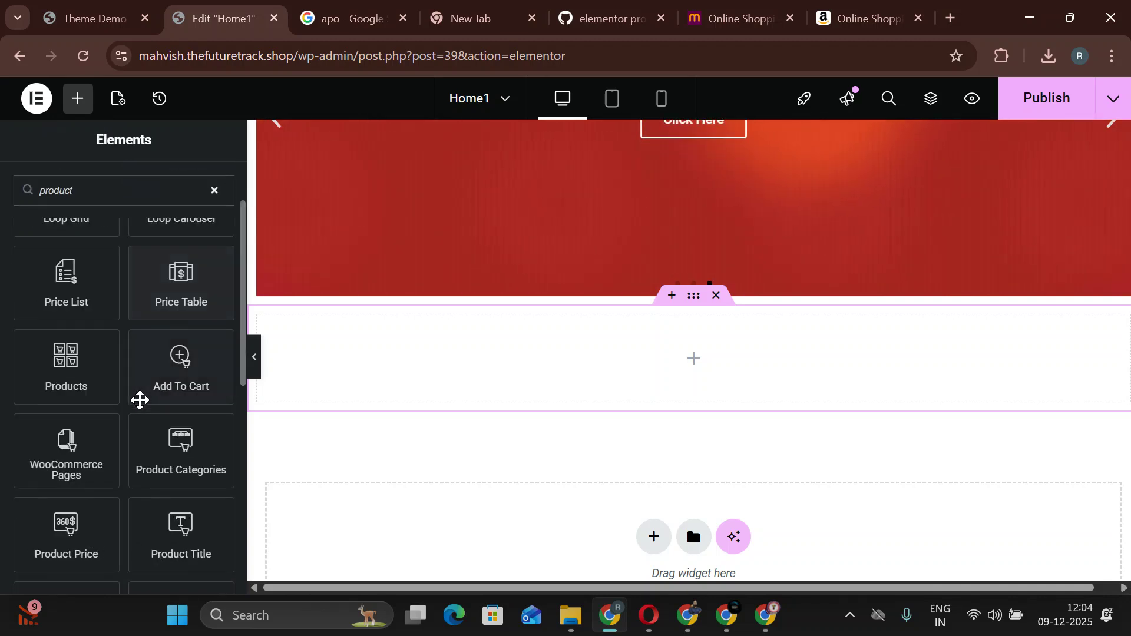
drag(82, 366, 462, 366)
scroll(816, 432, down, 1)
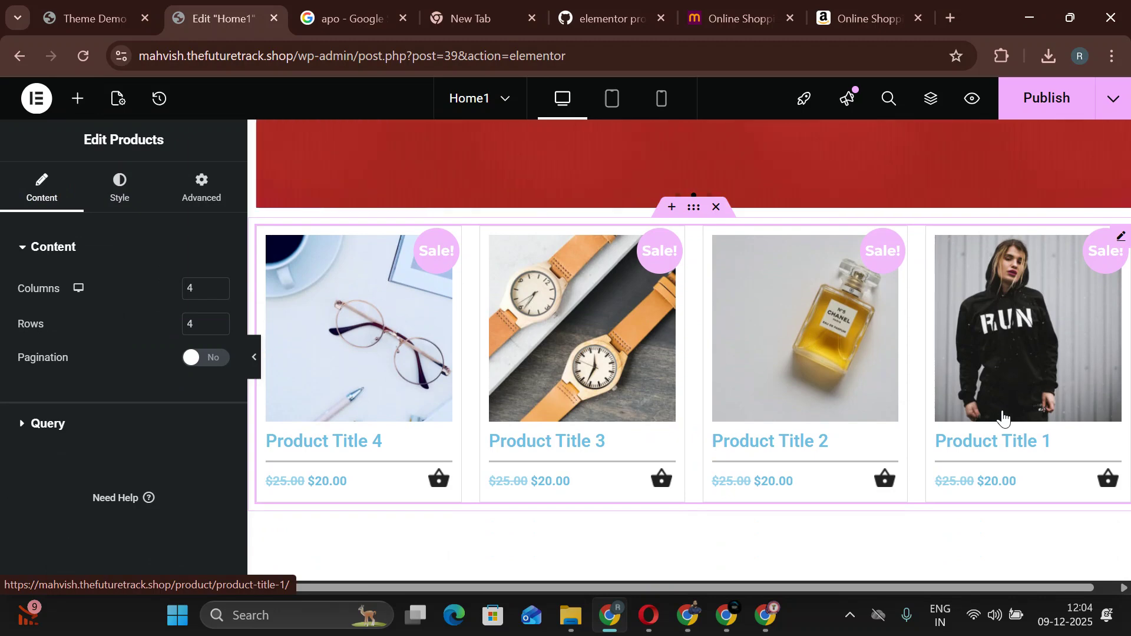
Publish the Home1 page and exit Elementor to the WordPress list of pages.
click(1053, 100)
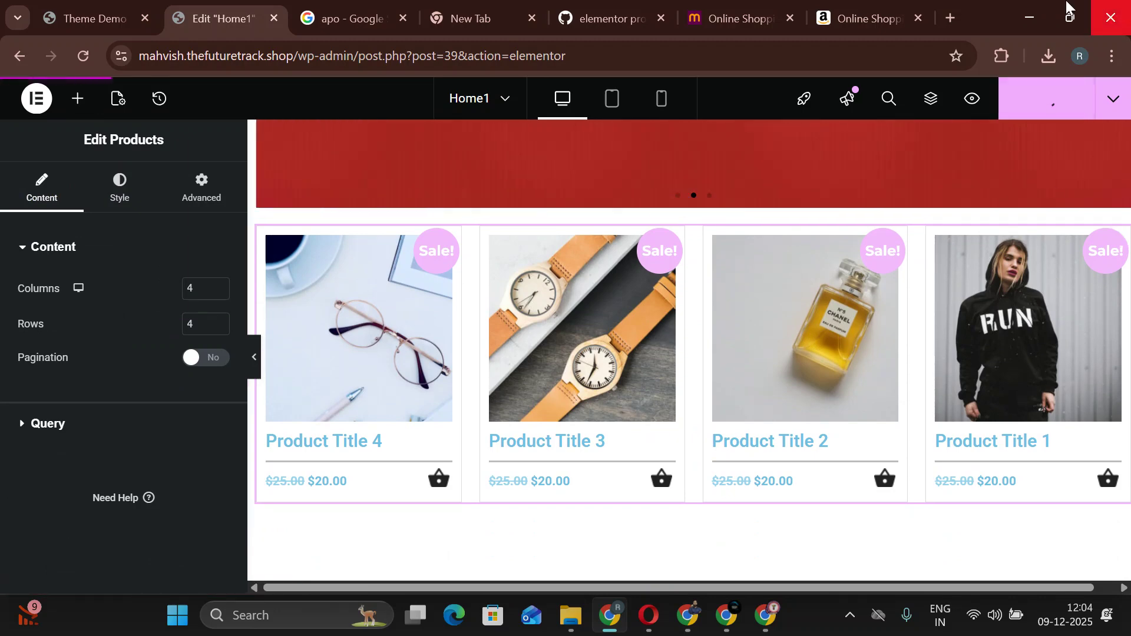
scroll(283, 407, down, 2)
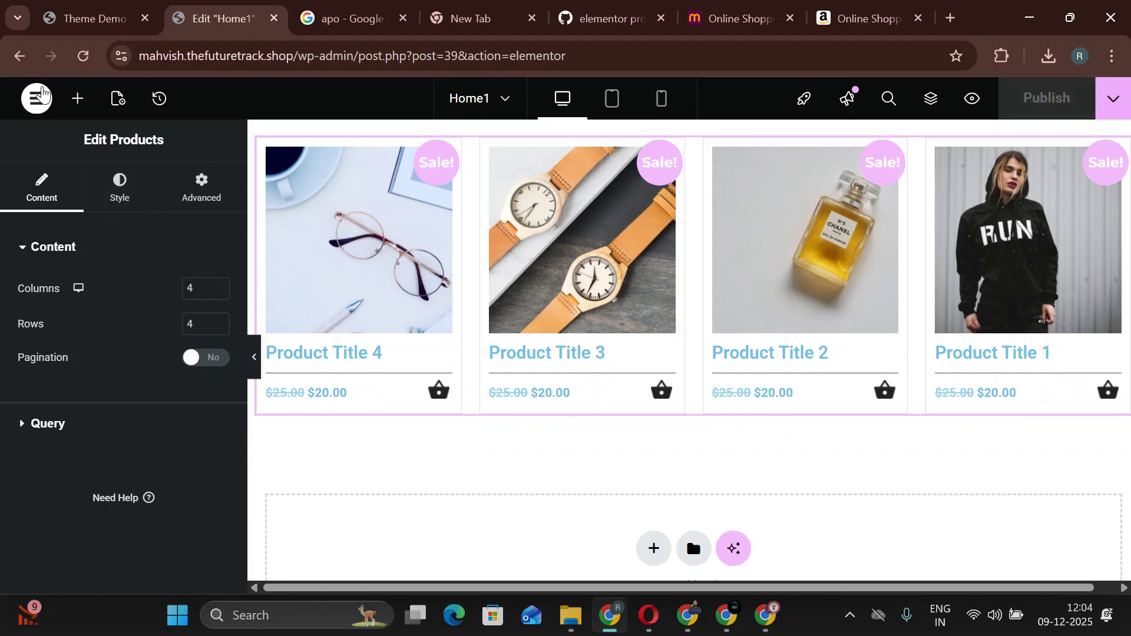
click(36, 98)
click(81, 335)
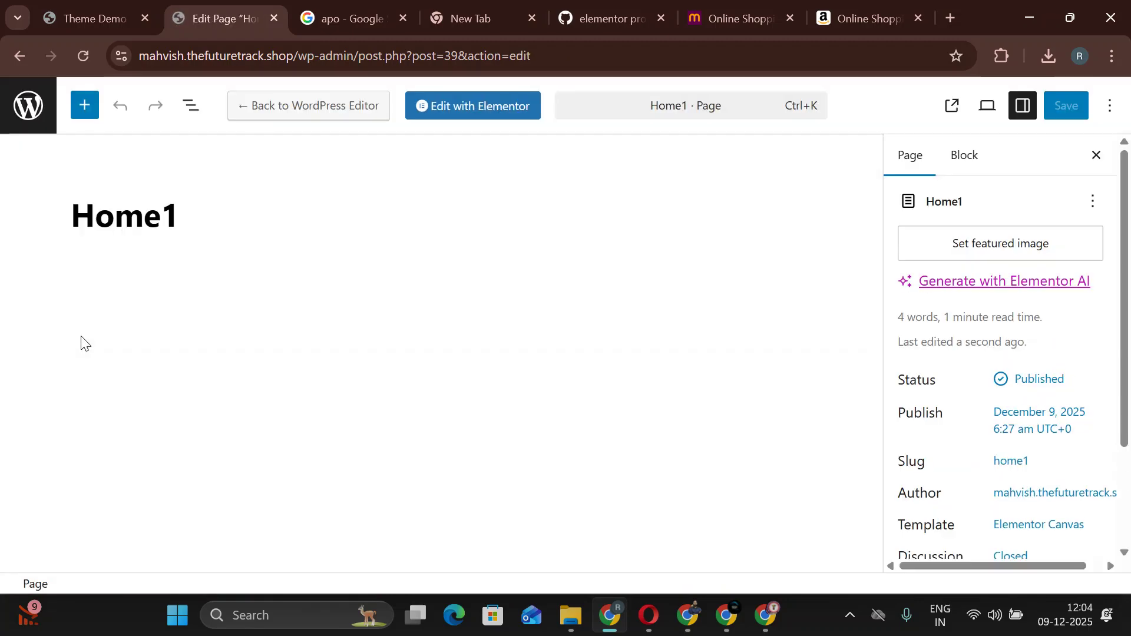
click(29, 106)
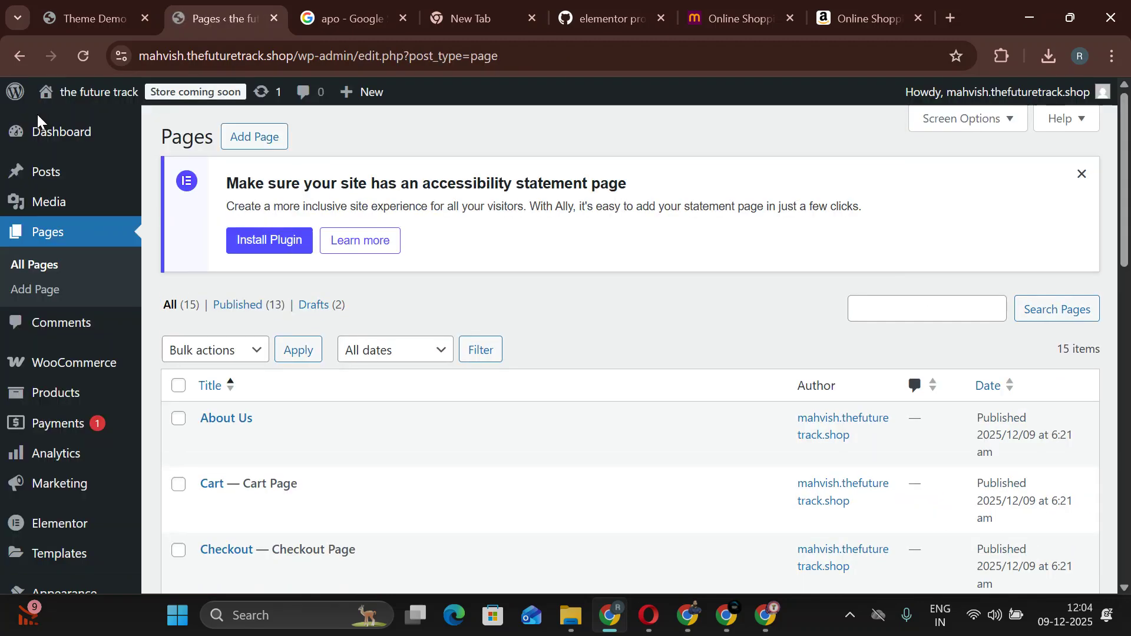
Switch to the Amazon homepage, browse its best-seller sections and check the anti-dandruff shampoo listing for a product image.
click(822, 29)
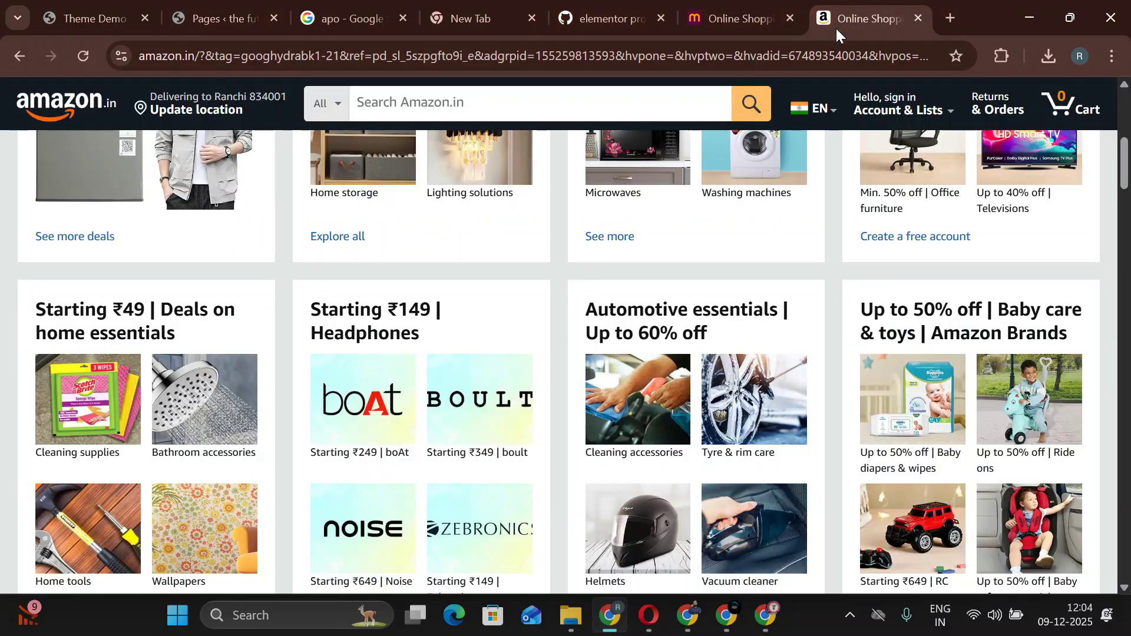
scroll(360, 330, down, 5)
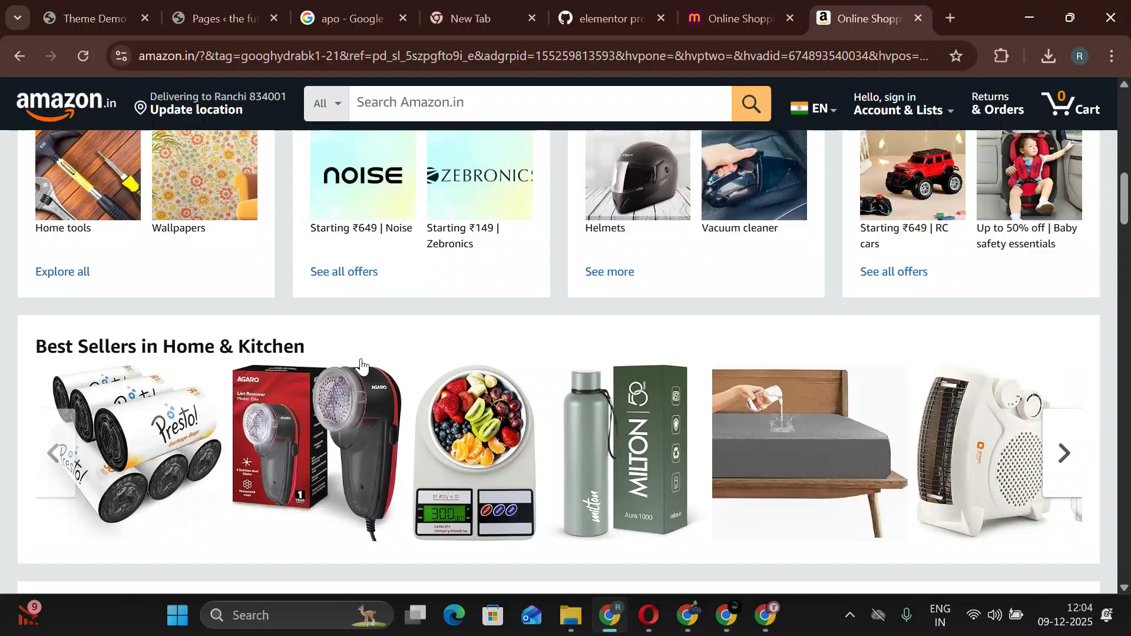
scroll(357, 416, down, 7)
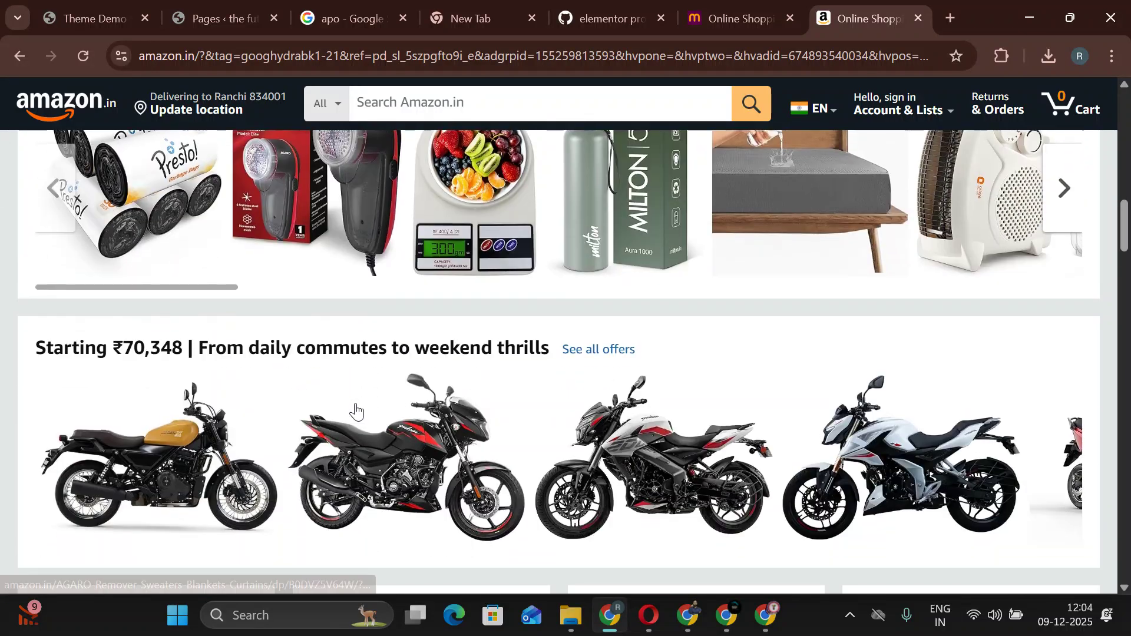
scroll(356, 415, down, 6)
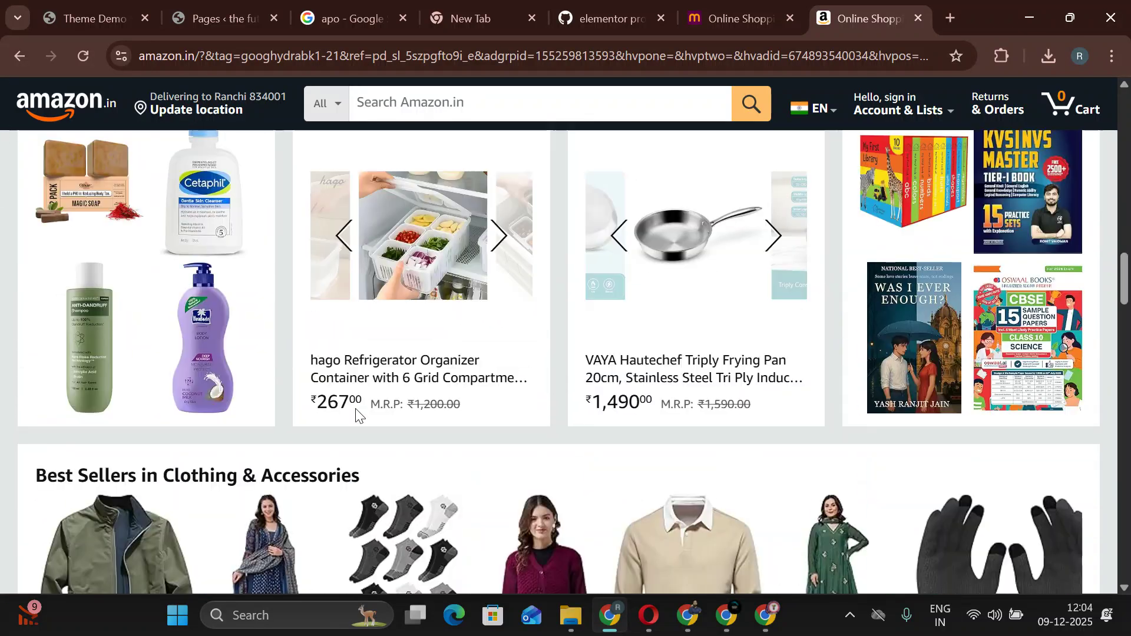
click(121, 337)
scroll(121, 339, down, 3)
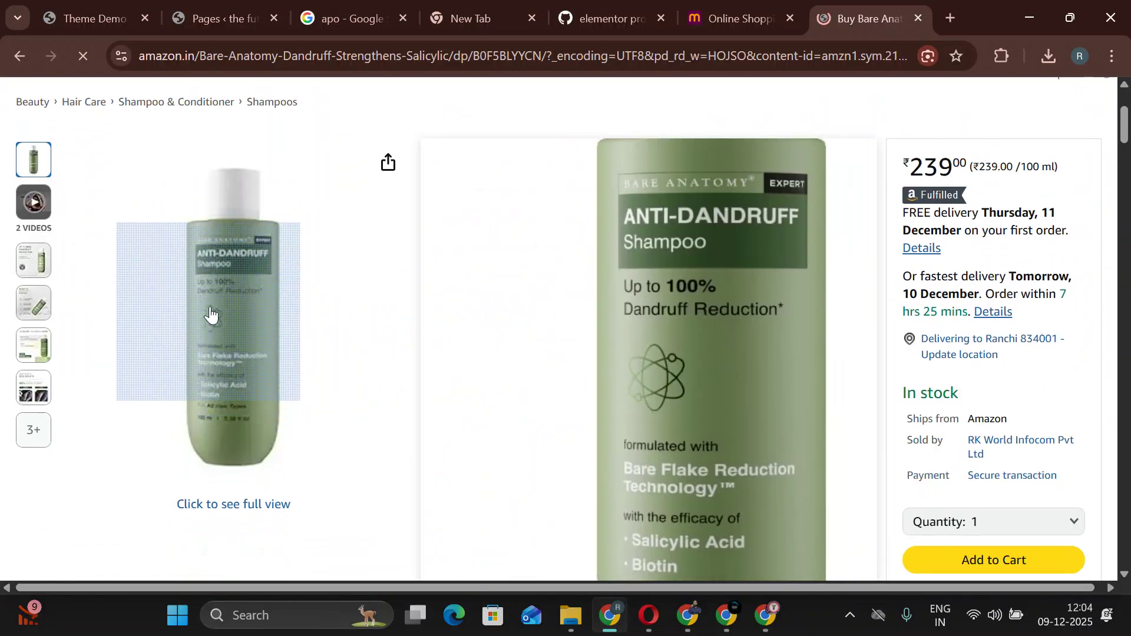
key(alt+Left)
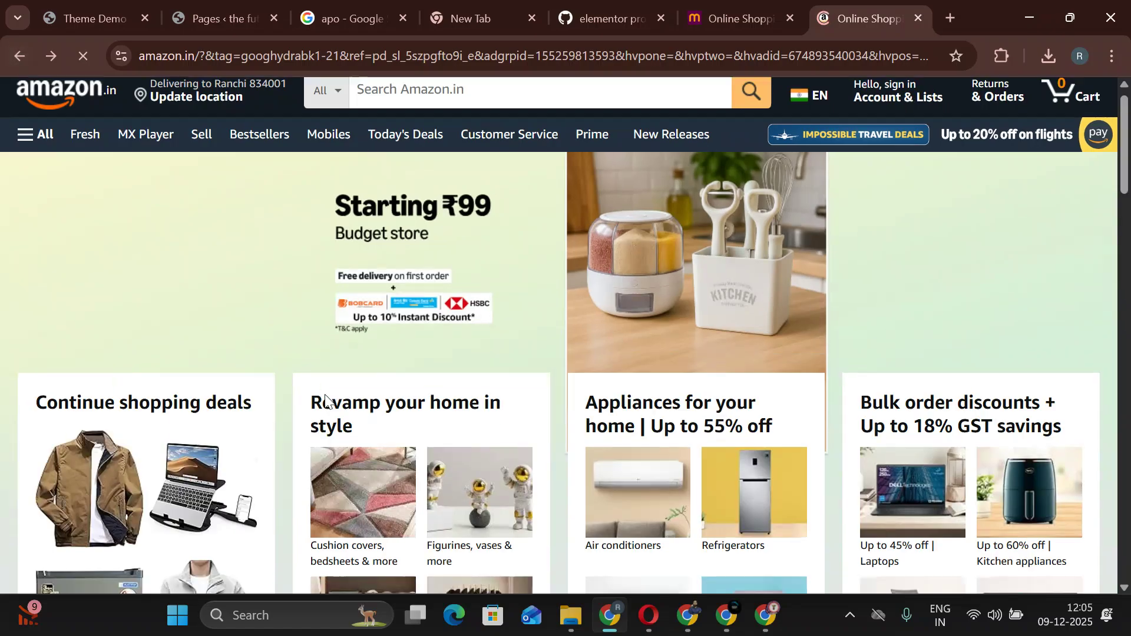
Open the SWAGR ankle socks listing from Amazon's Best Sellers in Clothing & Accessories section.
scroll(412, 398, down, 18)
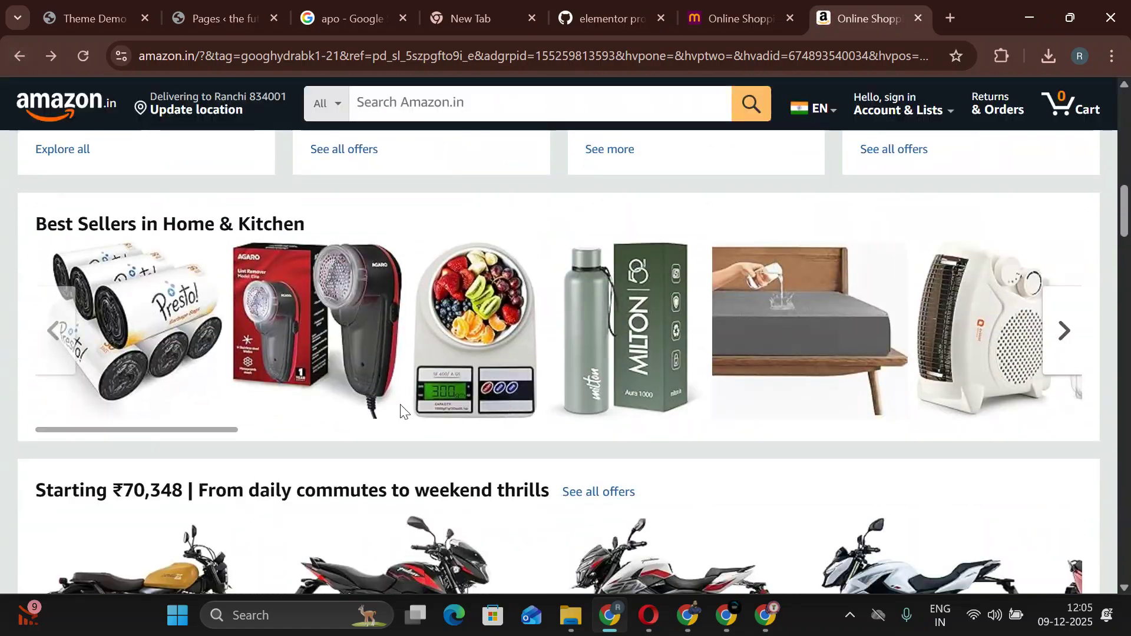
scroll(400, 408, down, 9)
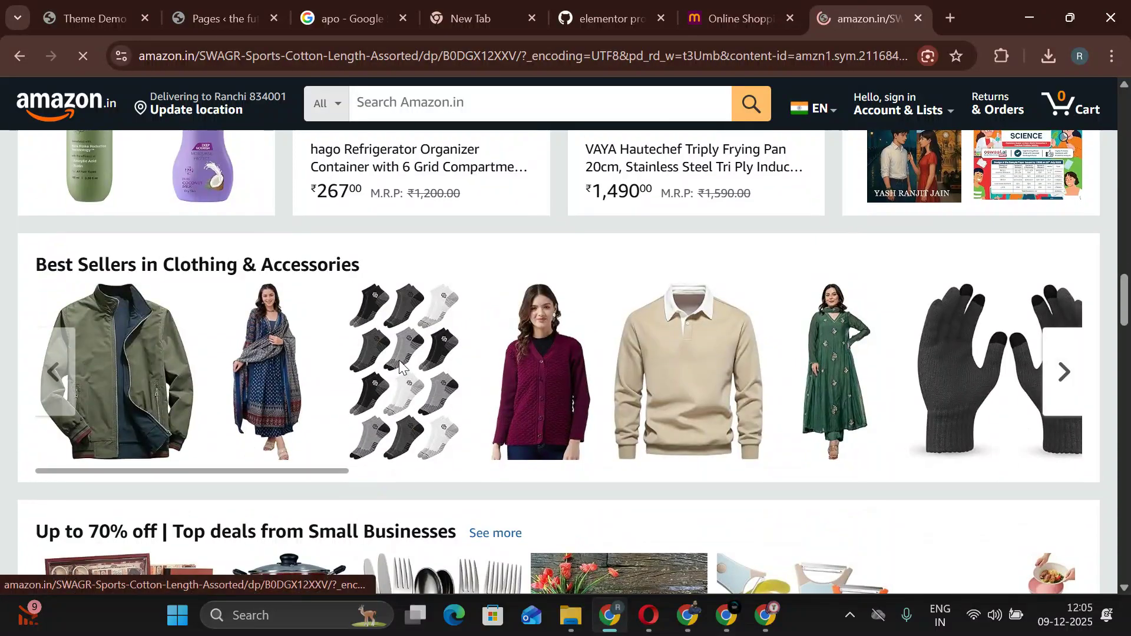
scroll(327, 361, down, 5)
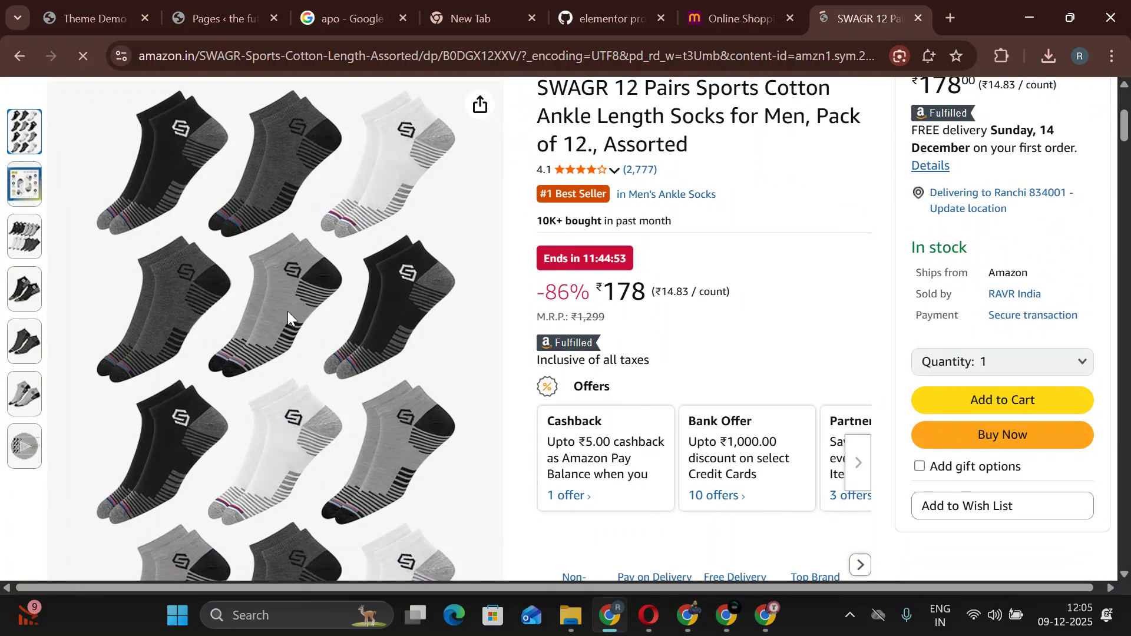
Save the main socks image from the listing to the Desktop as m1.
right_click(260, 207)
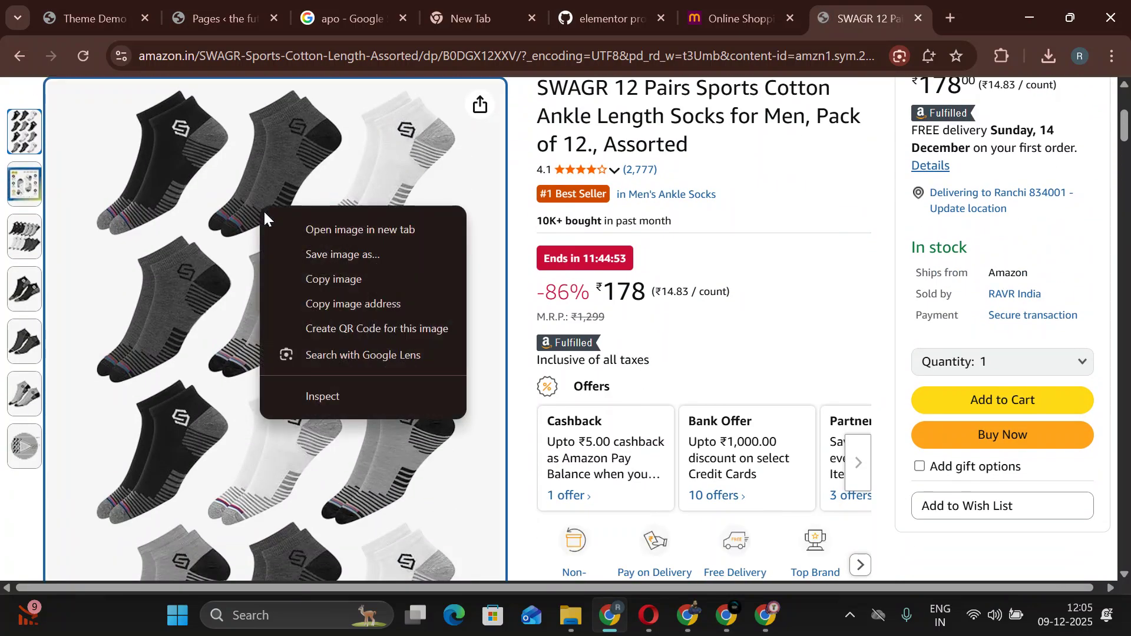
click(336, 254)
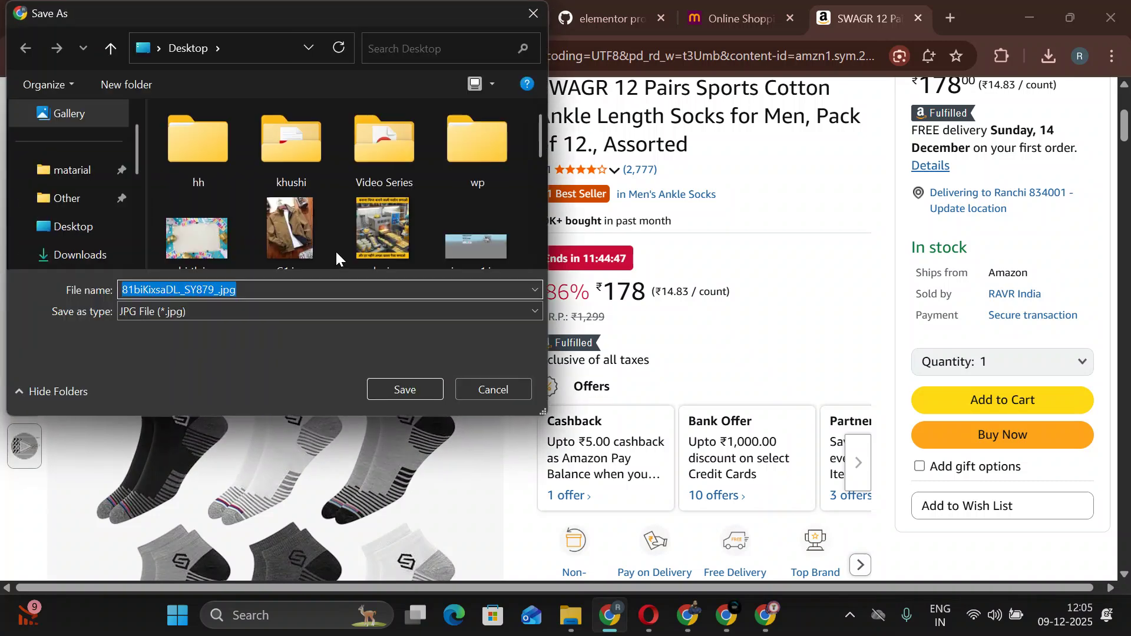
text(m1)
key(Return)
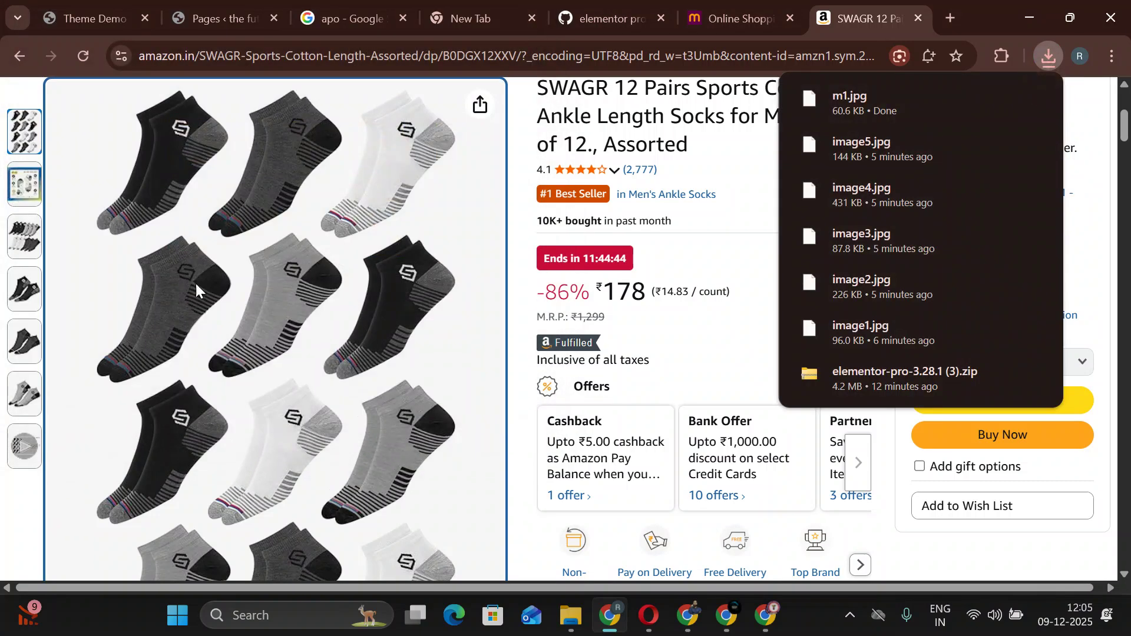
Look at the second image of the socks listing and return to the first one.
click(23, 184)
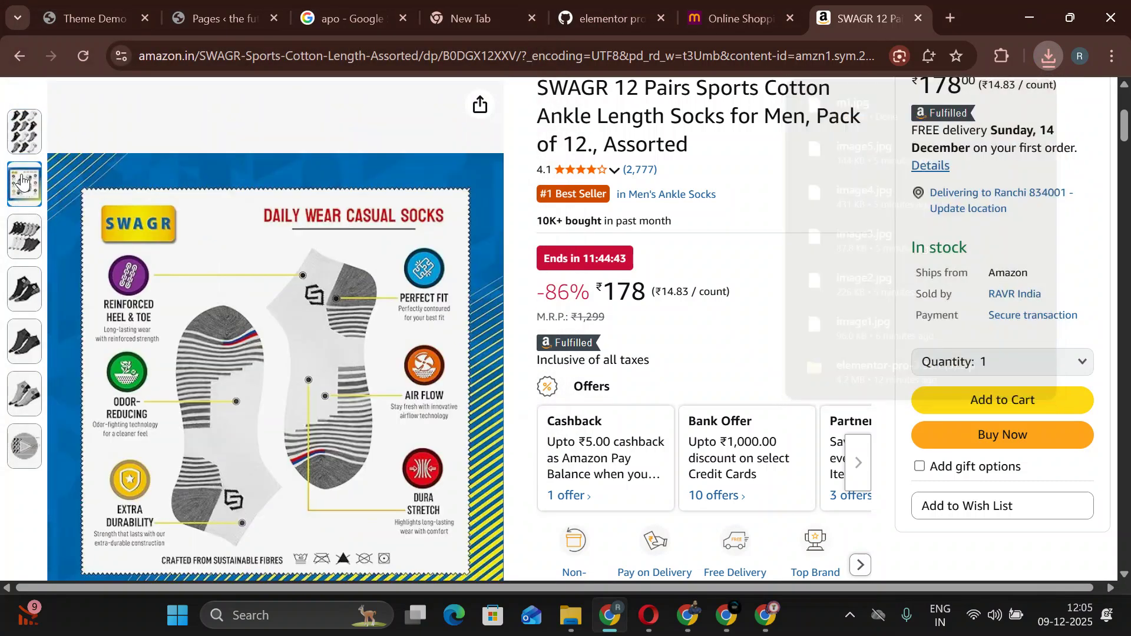
right_click(334, 284)
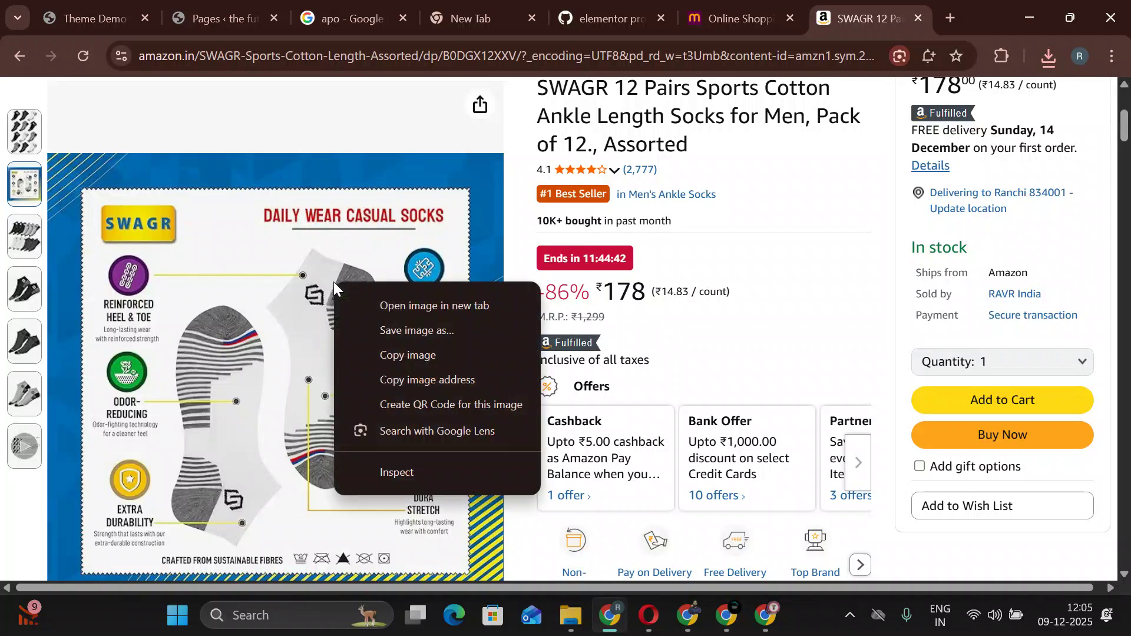
click(20, 229)
click(31, 148)
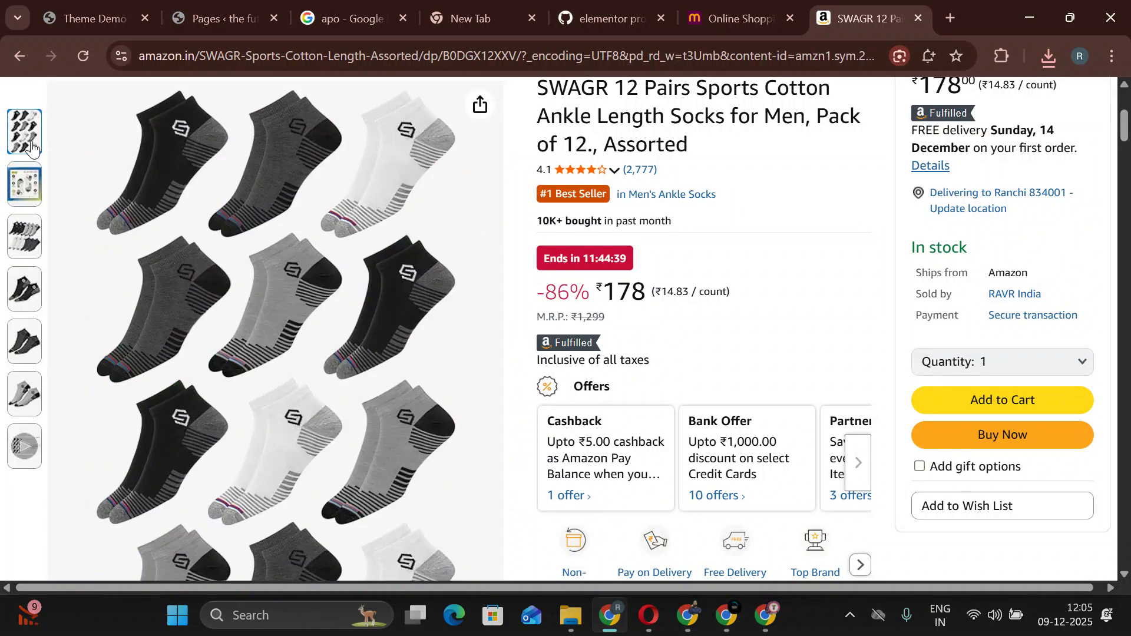
Switch to the WordPress dashboard and start adding a new WooCommerce product.
click(203, 12)
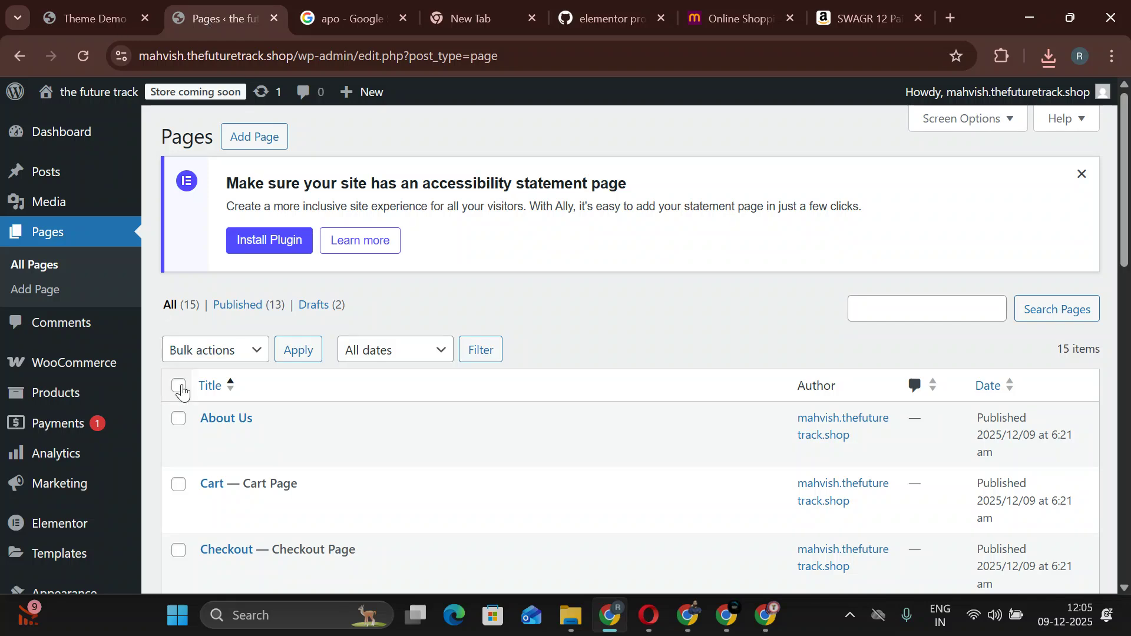
scroll(113, 392, down, 4)
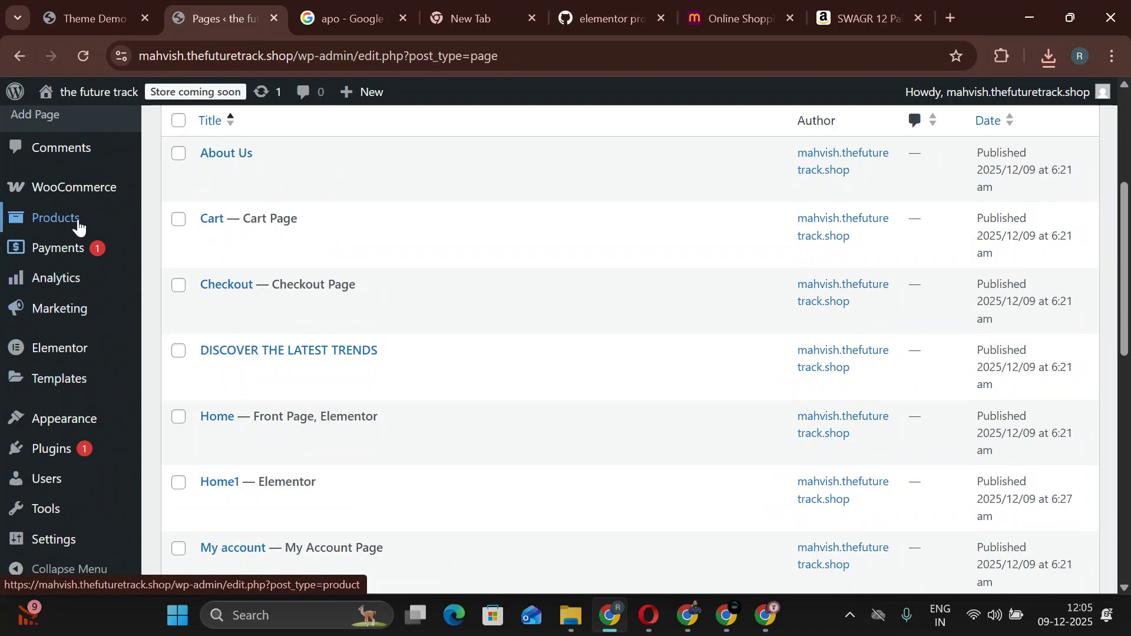
scroll(76, 321, up, 1)
mouse_move(71, 321)
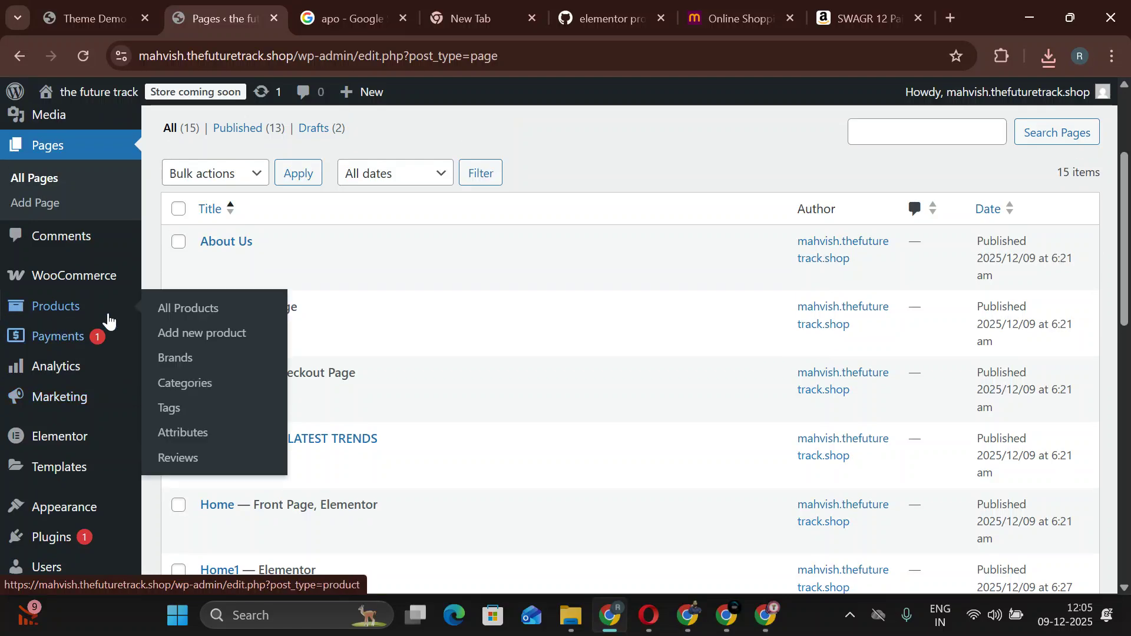
click(220, 336)
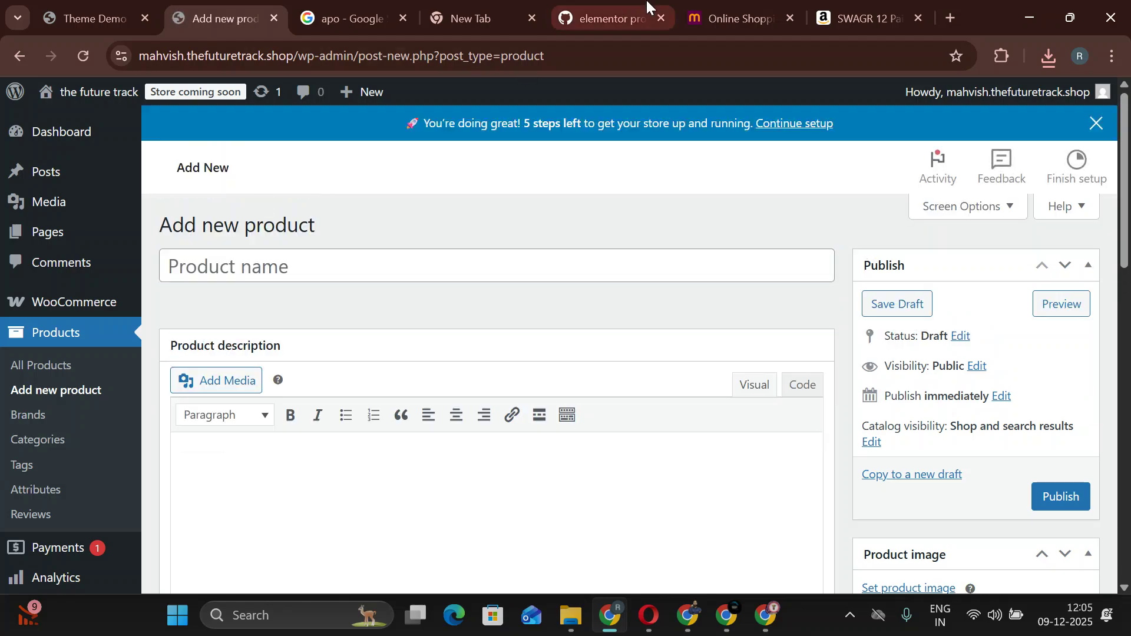
Copy the full socks title from the Amazon listing and paste it as the new product's name.
click(832, 5)
scroll(678, 283, up, 5)
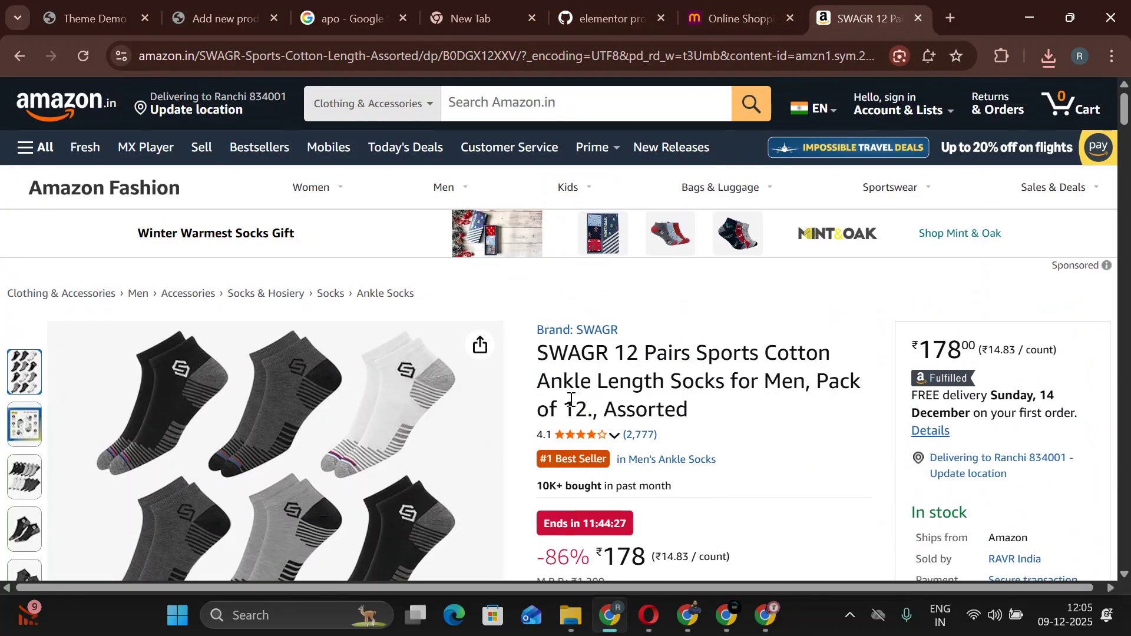
drag(538, 356, 707, 422)
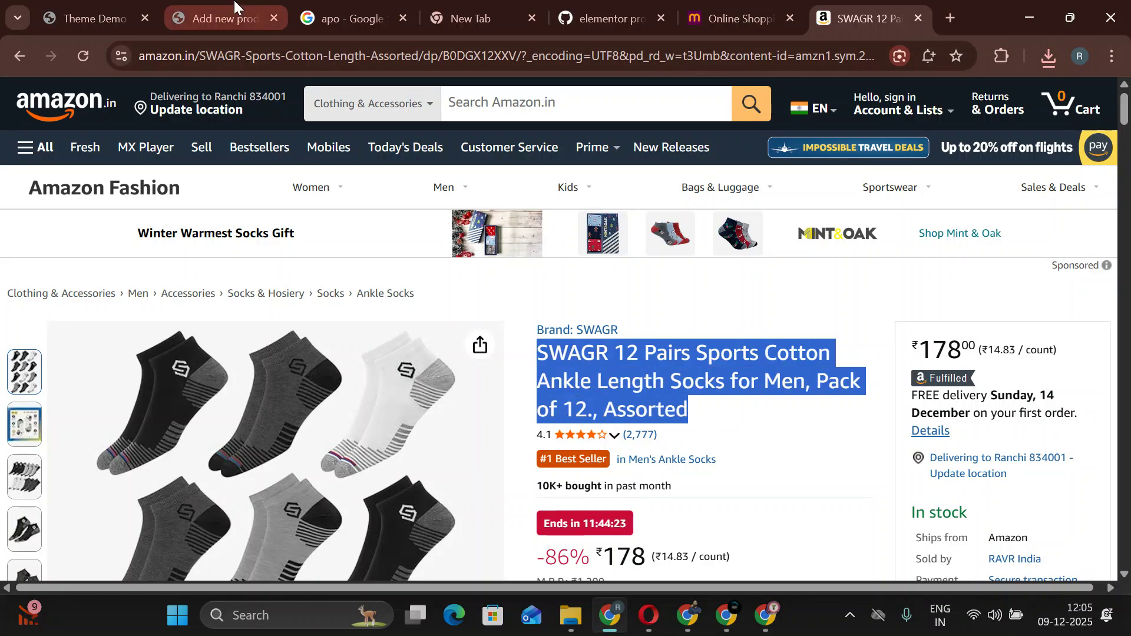
click(214, 5)
click(329, 254)
key(ctrl+v)
Expand the socks listing's "About this item" section on Amazon and copy its heading and bullet points into the product description.
click(298, 439)
click(863, 18)
scroll(605, 332, down, 10)
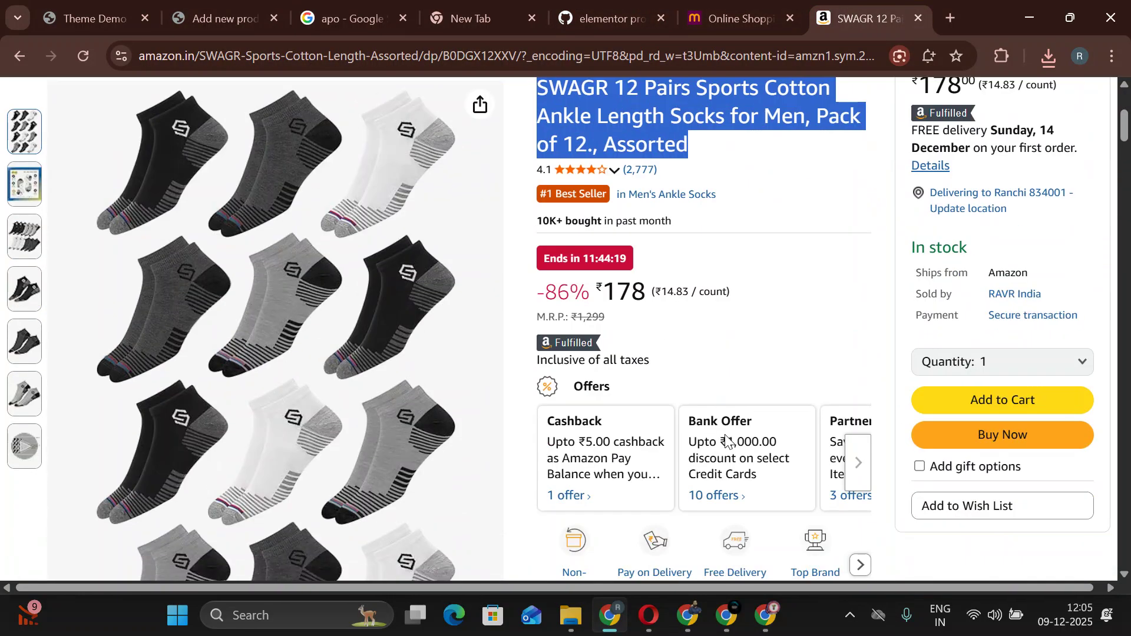
scroll(537, 308, down, 3)
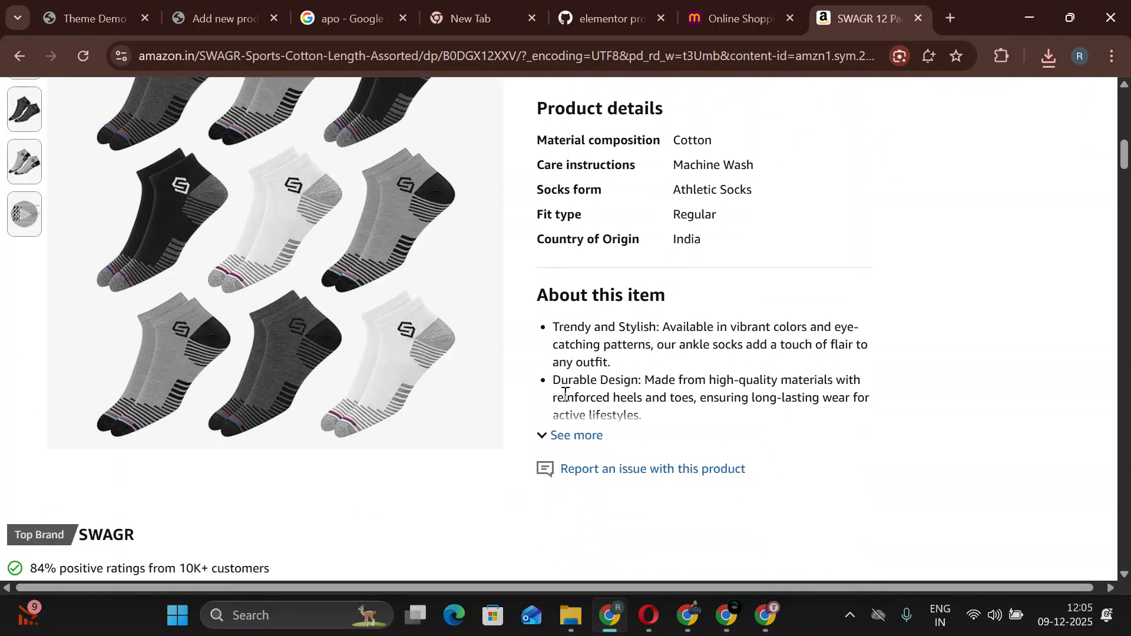
click(574, 434)
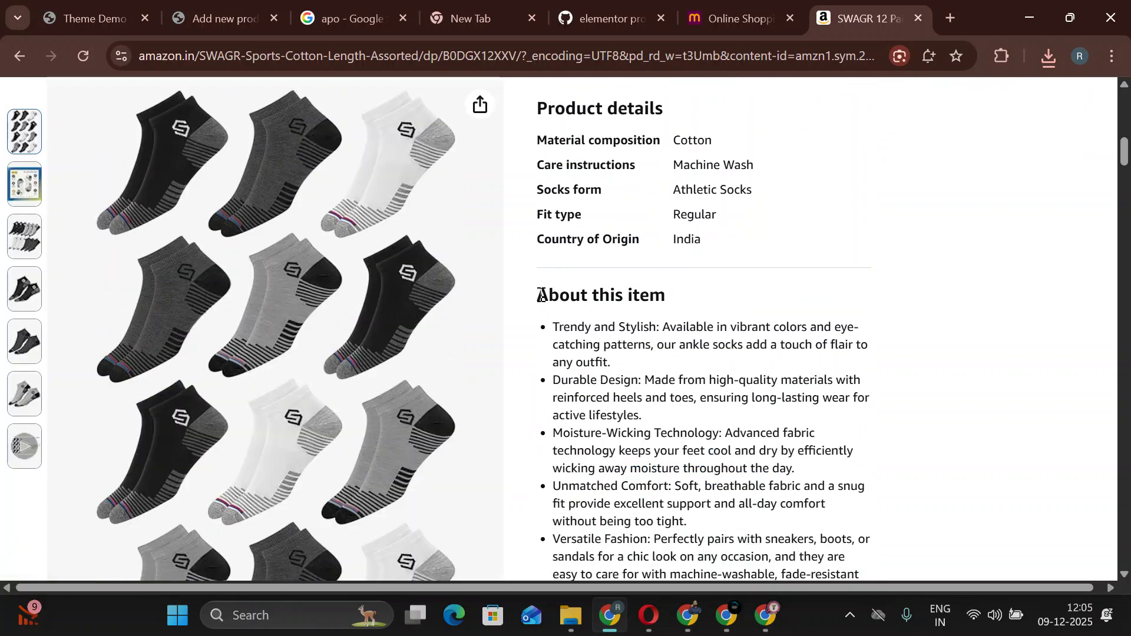
drag(536, 298, 848, 380)
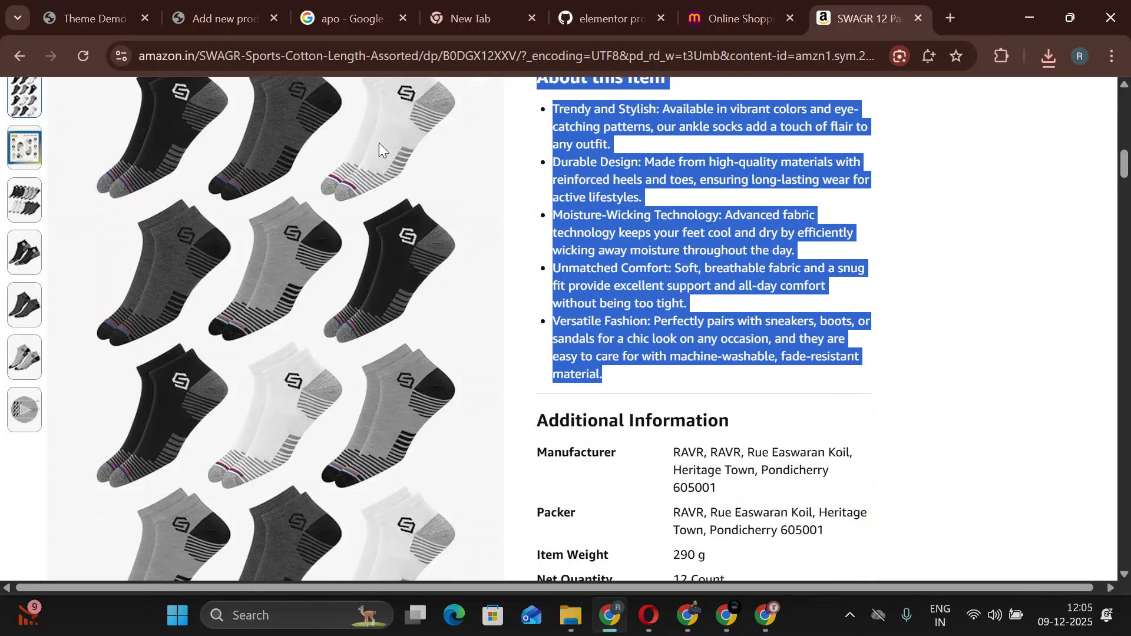
click(224, 19)
click(212, 454)
key(ctrl+v)
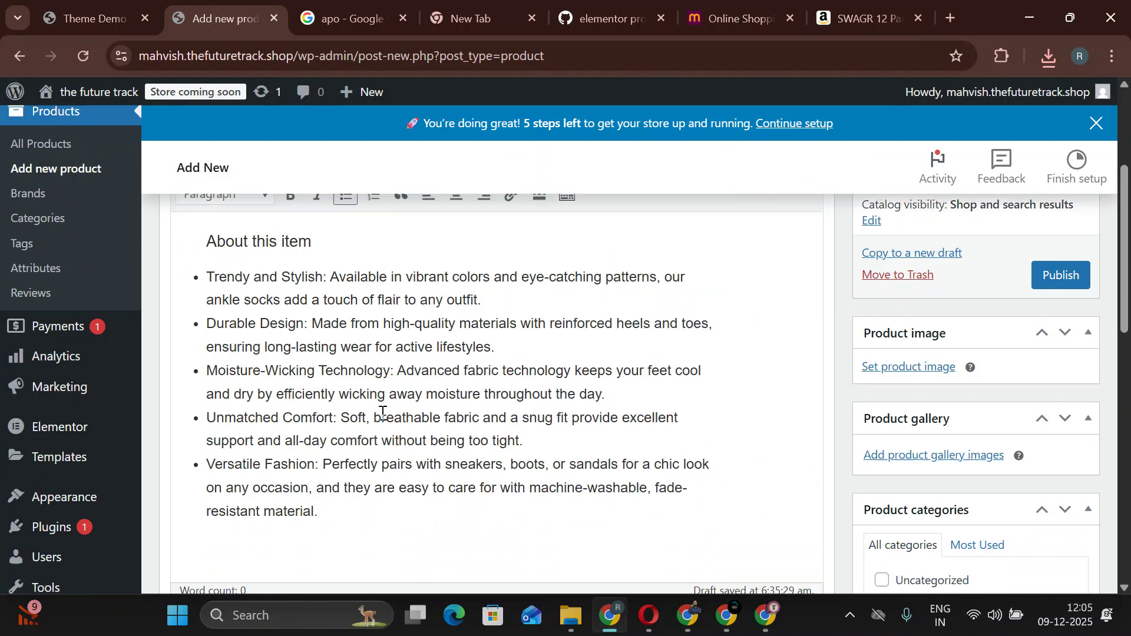
Set the product's regular price to 200 and its sale price to 20.
scroll(382, 412, down, 6)
click(499, 374)
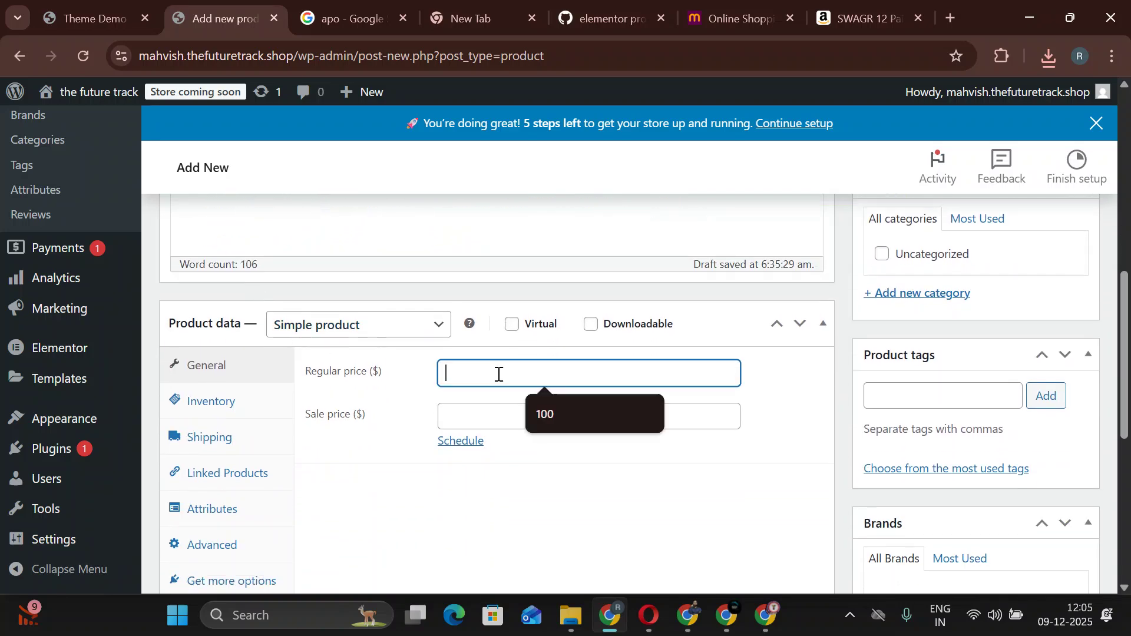
text(200)
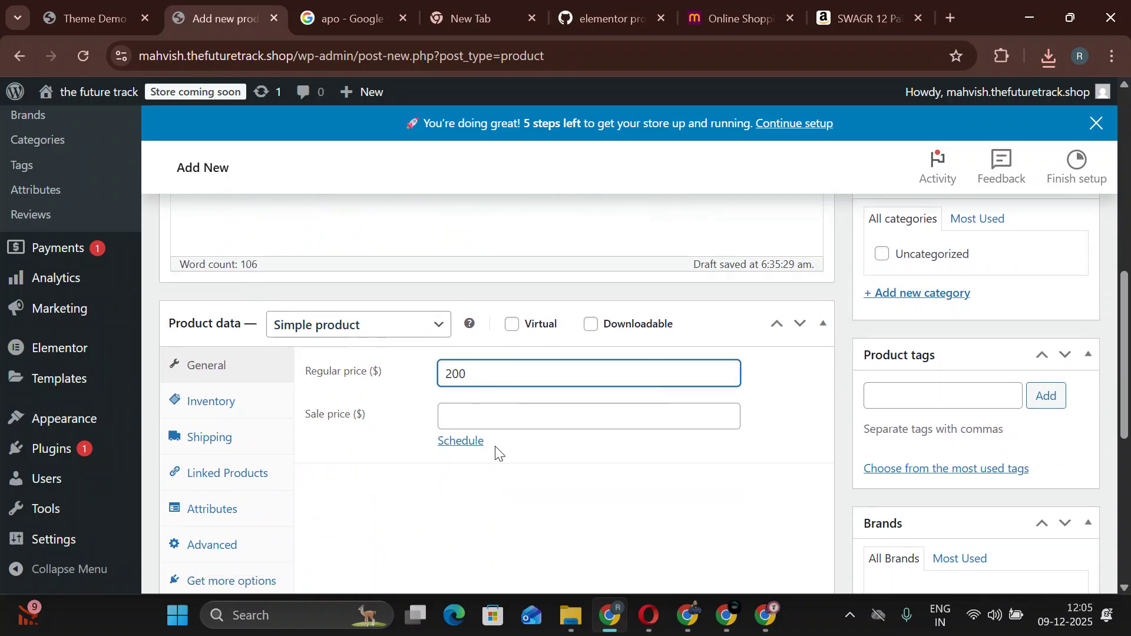
click(500, 425)
text(20)
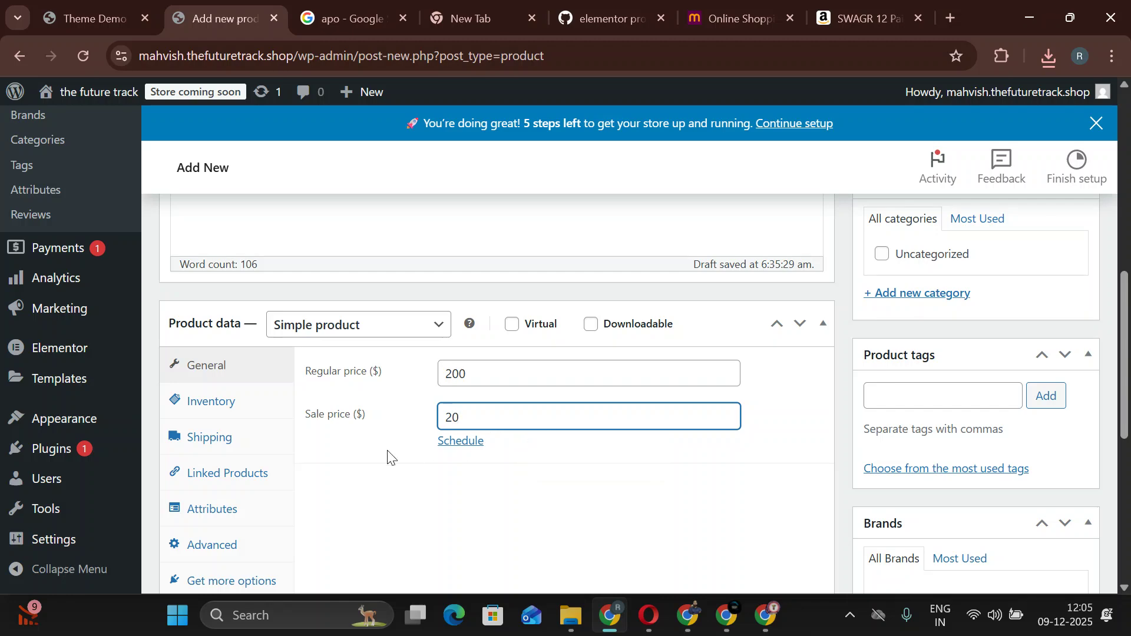
Upload m1.jpg from the Desktop, set it as the product image and publish the socks product.
scroll(754, 454, up, 5)
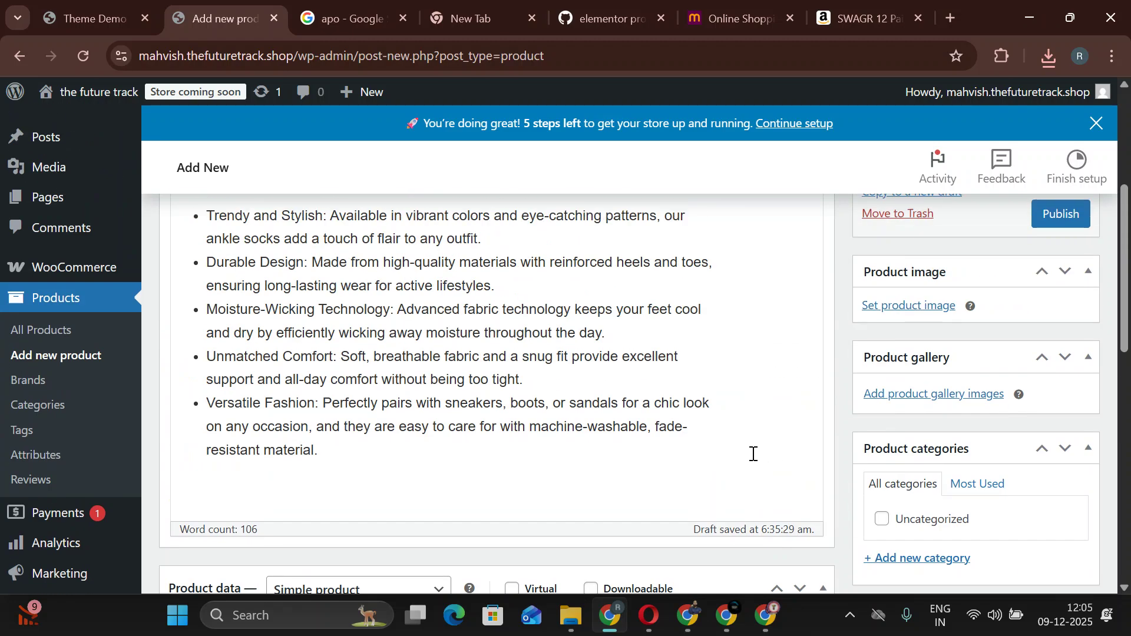
click(925, 312)
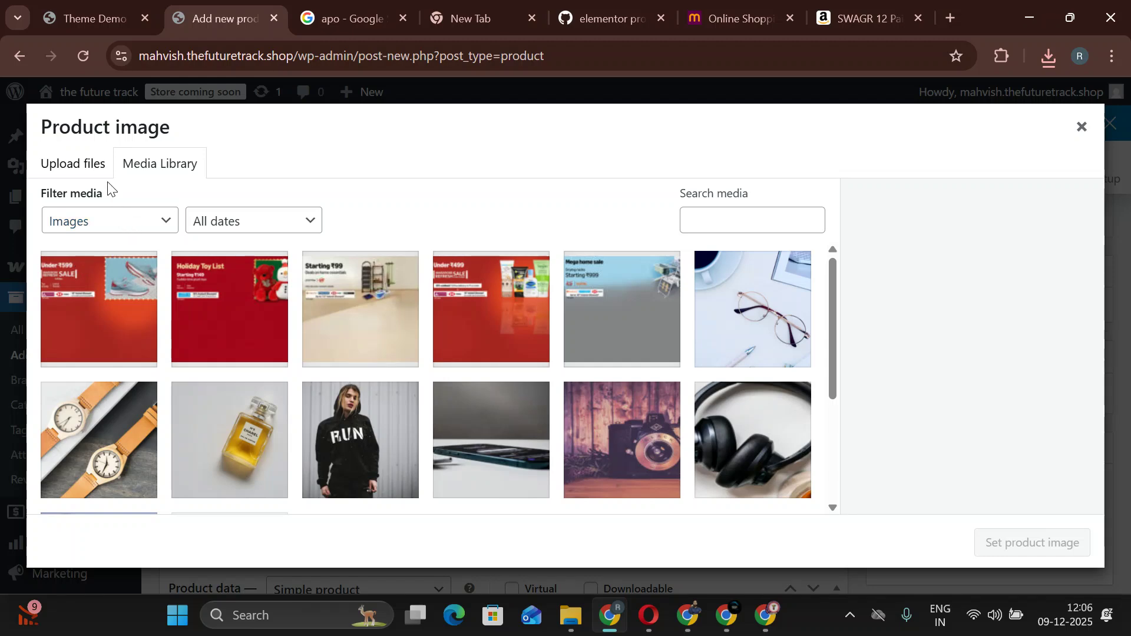
click(94, 167)
click(572, 381)
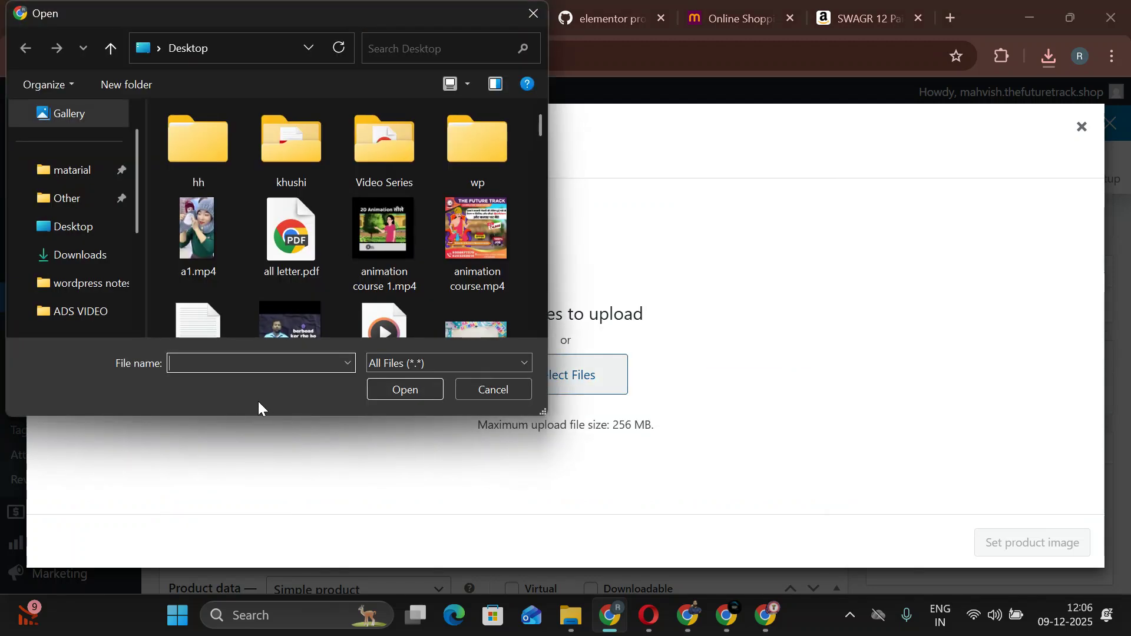
text(m1)
key(Down)
key(Return)
key(Return)
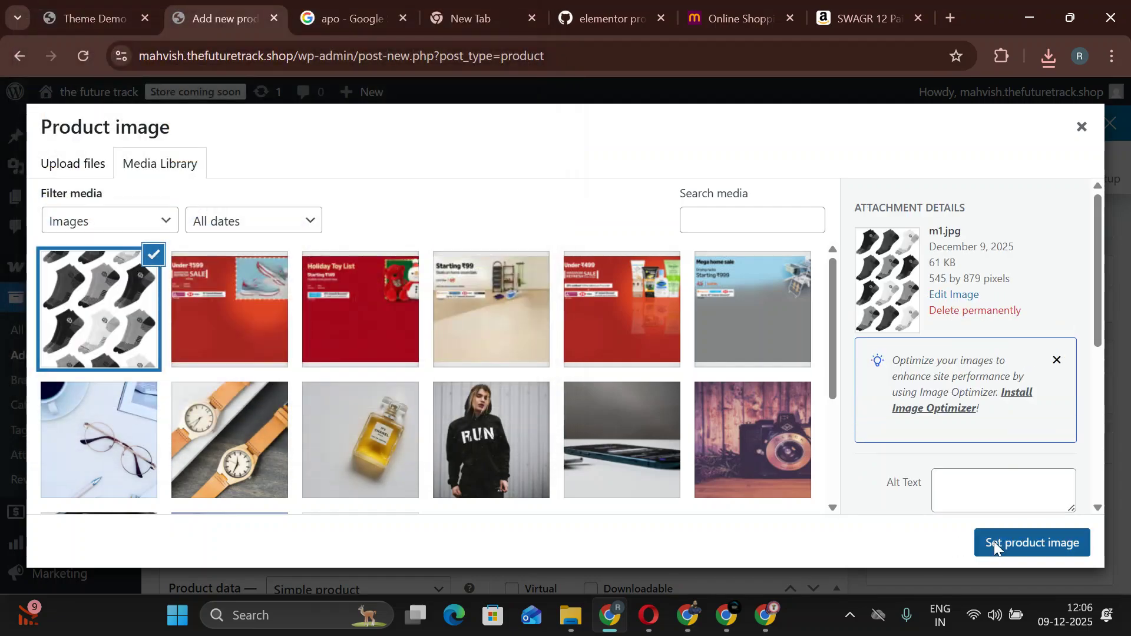
click(992, 540)
scroll(1020, 462, down, 4)
scroll(1017, 461, up, 4)
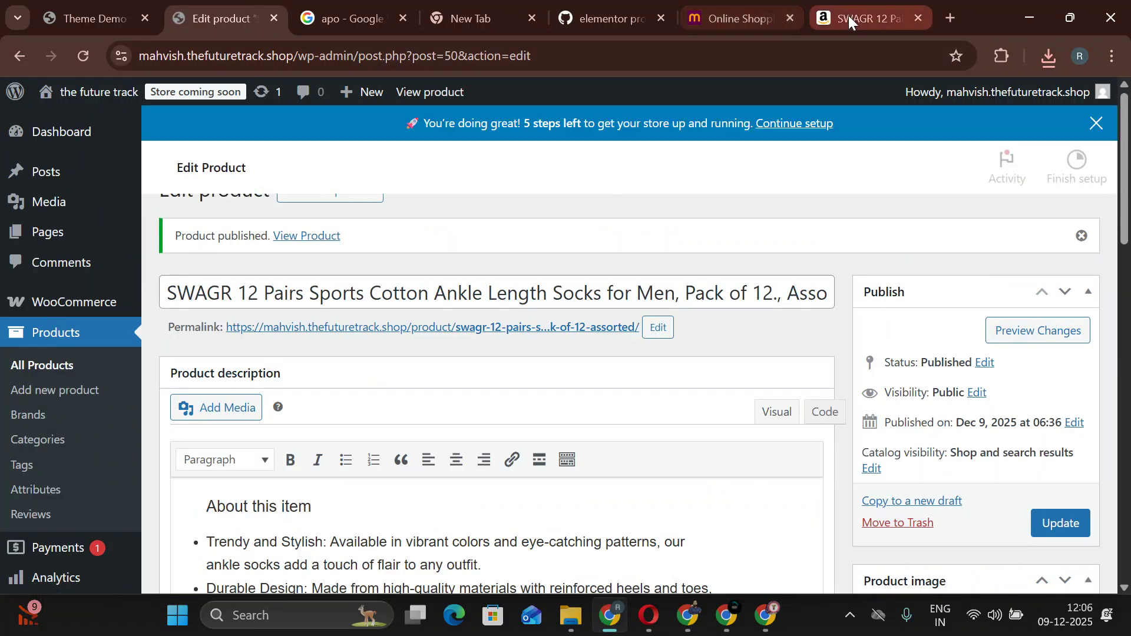
Return to Amazon's homepage and open the Boldfit winter gloves listing from Best Sellers in Clothing & Accessories.
click(848, 15)
scroll(96, 336, down, 2)
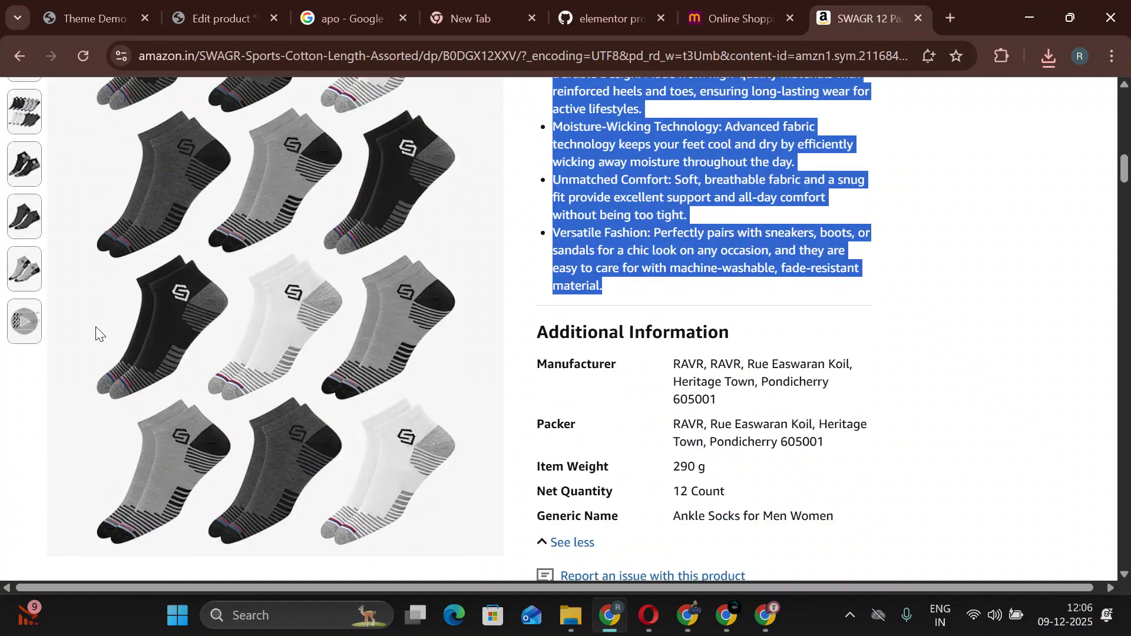
scroll(96, 336, up, 4)
click(19, 56)
scroll(425, 526, down, 2)
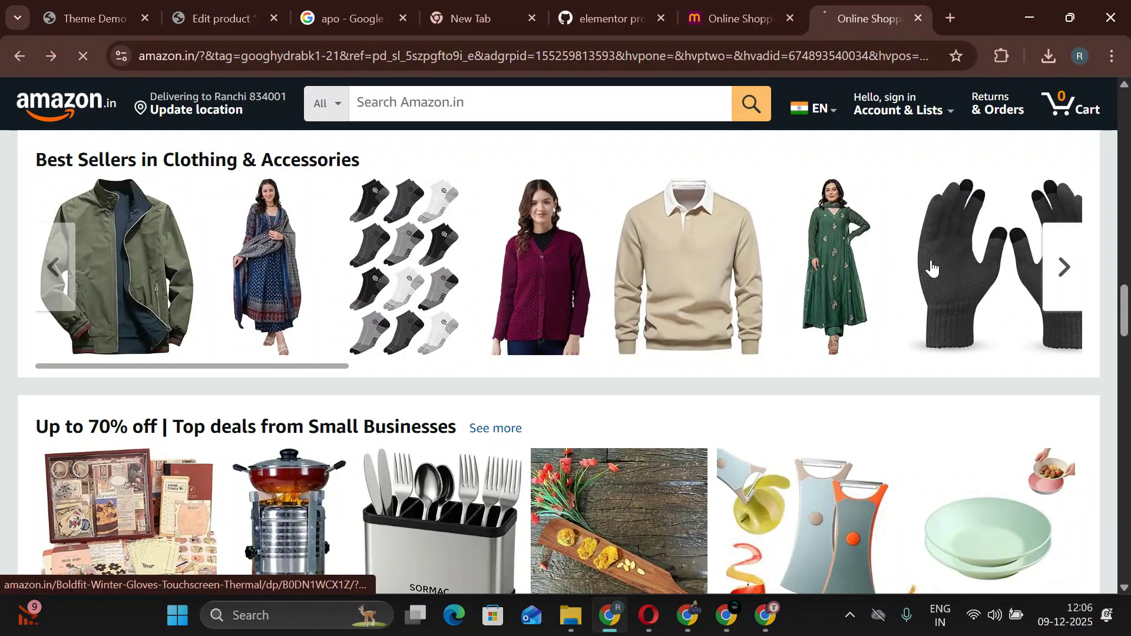
click(933, 283)
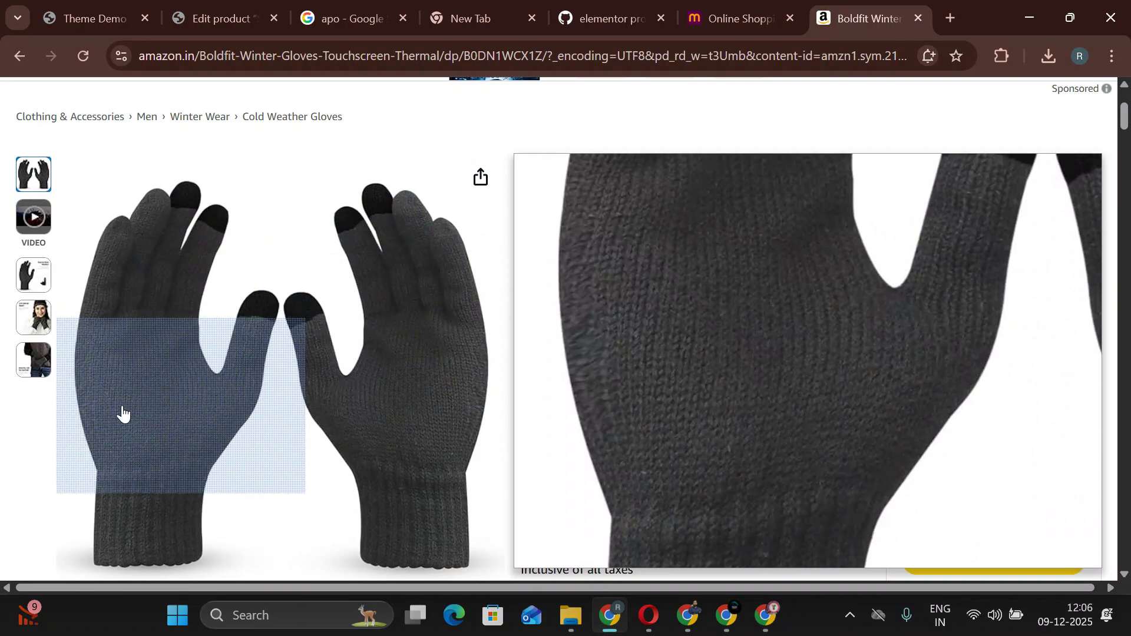
Save the main gloves image from the listing to the Desktop as m2.
right_click(144, 367)
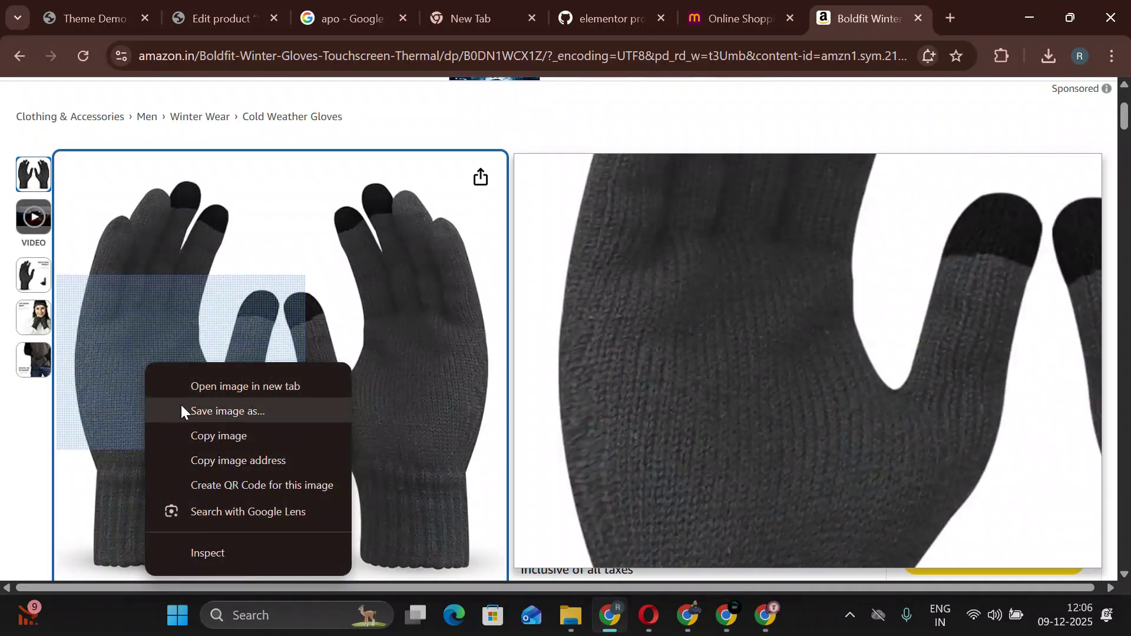
click(181, 406)
text(m2)
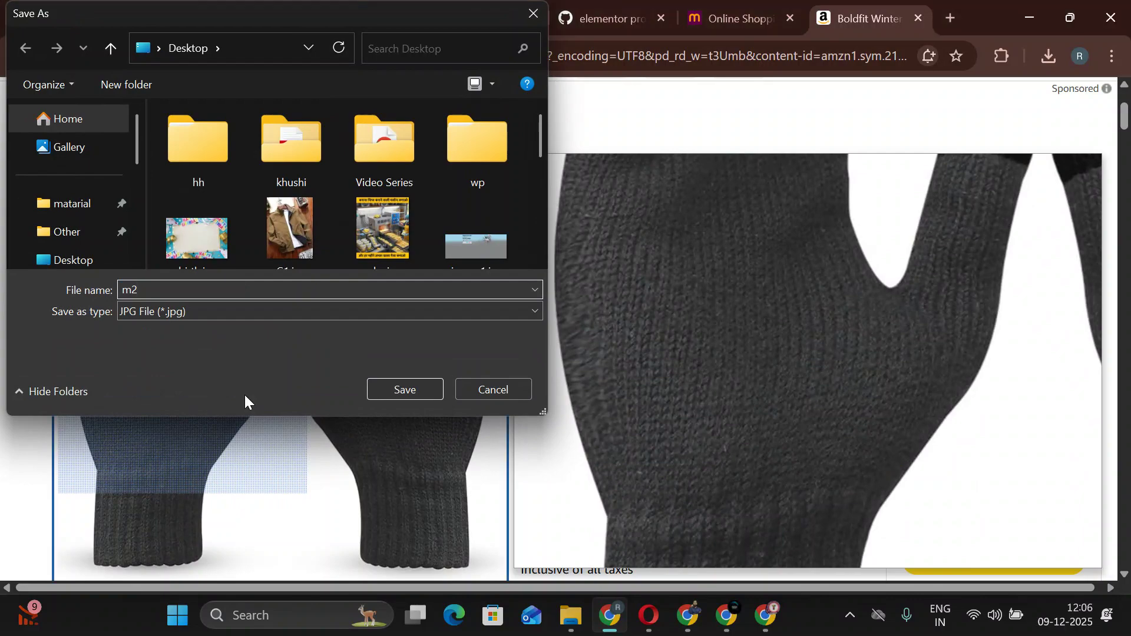
key(Return)
click(45, 210)
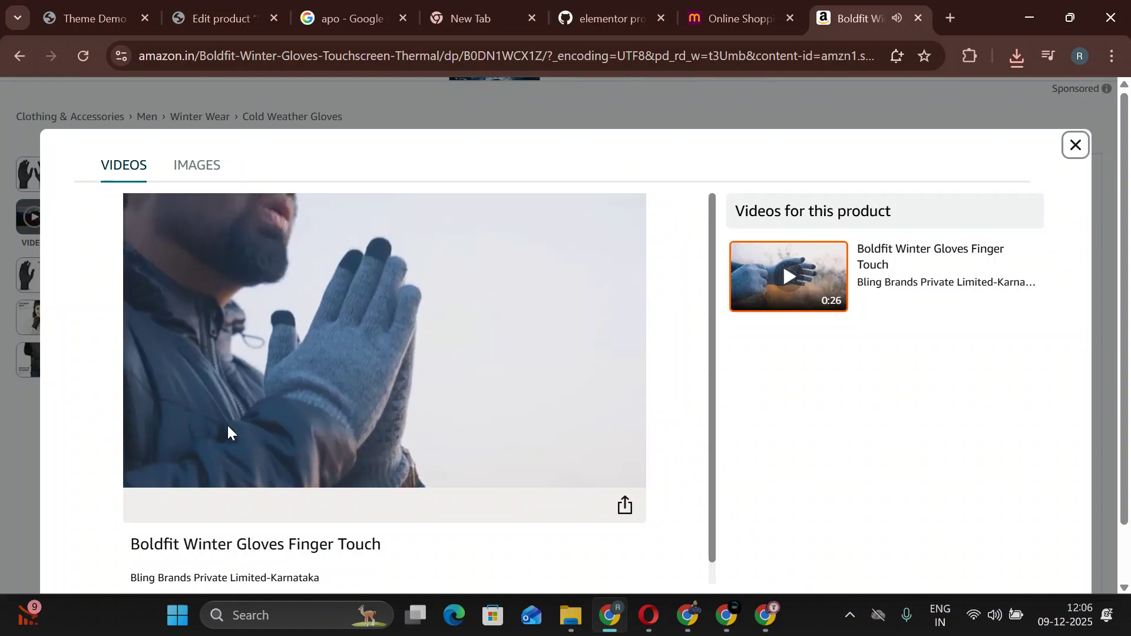
mouse_move(177, 464)
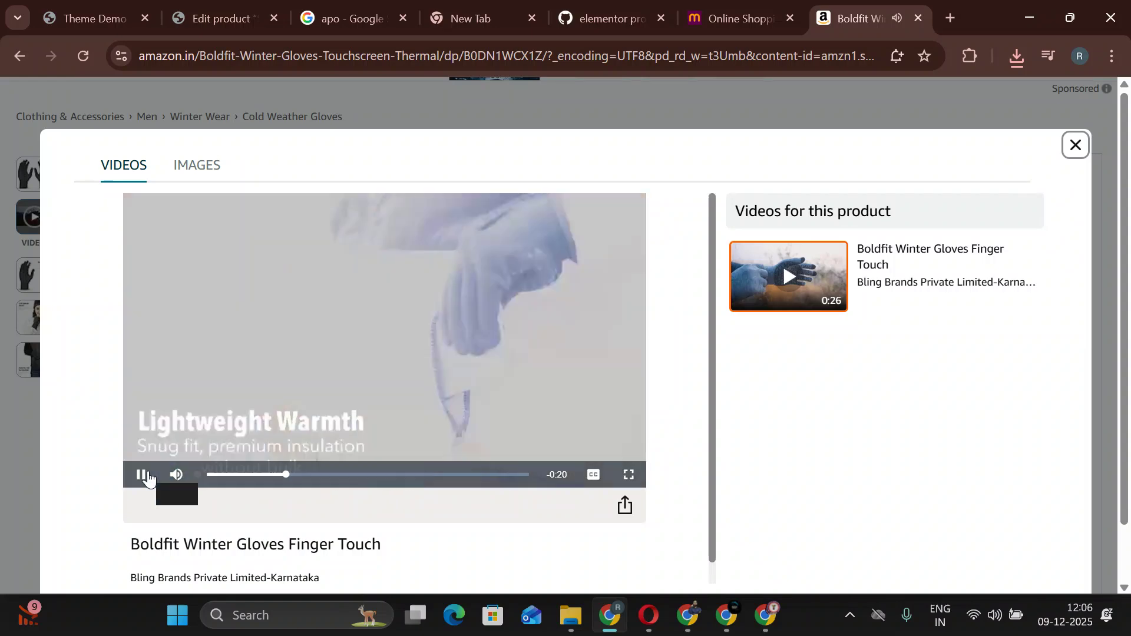
click(144, 475)
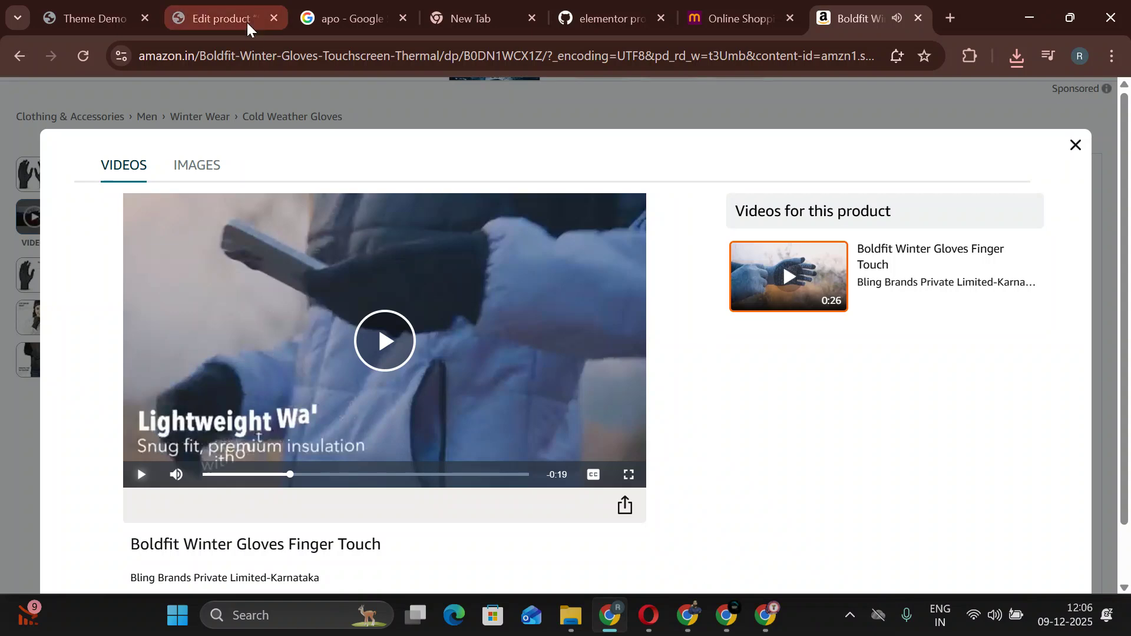
Start a new WooCommerce product and name it with the full title copied from Amazon's Boldfit winter gloves listing.
click(212, 17)
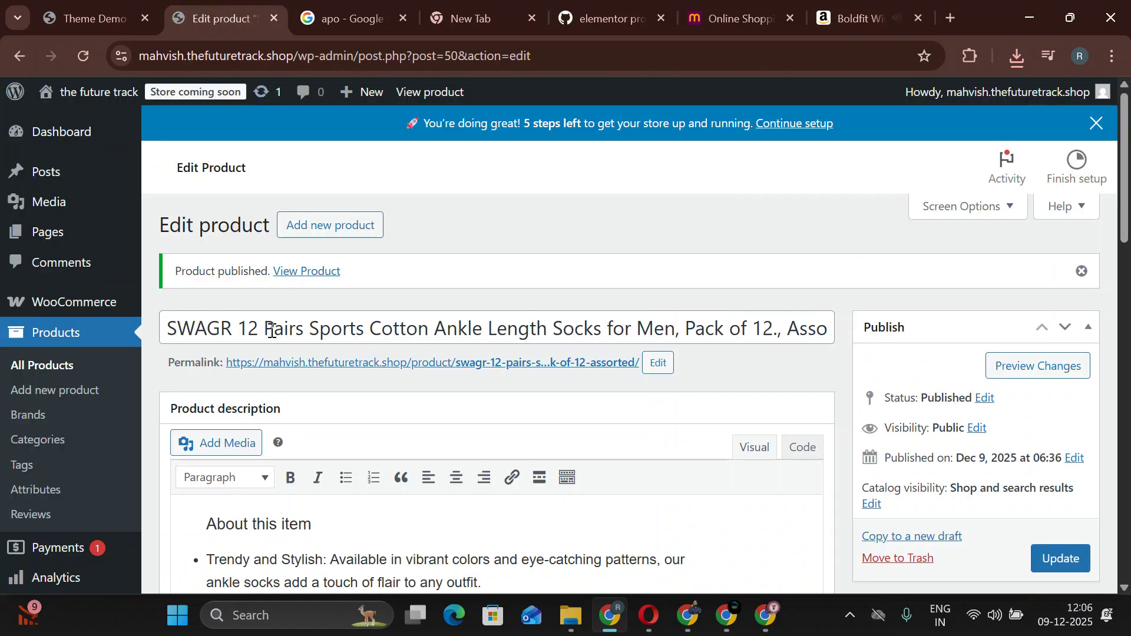
click(328, 223)
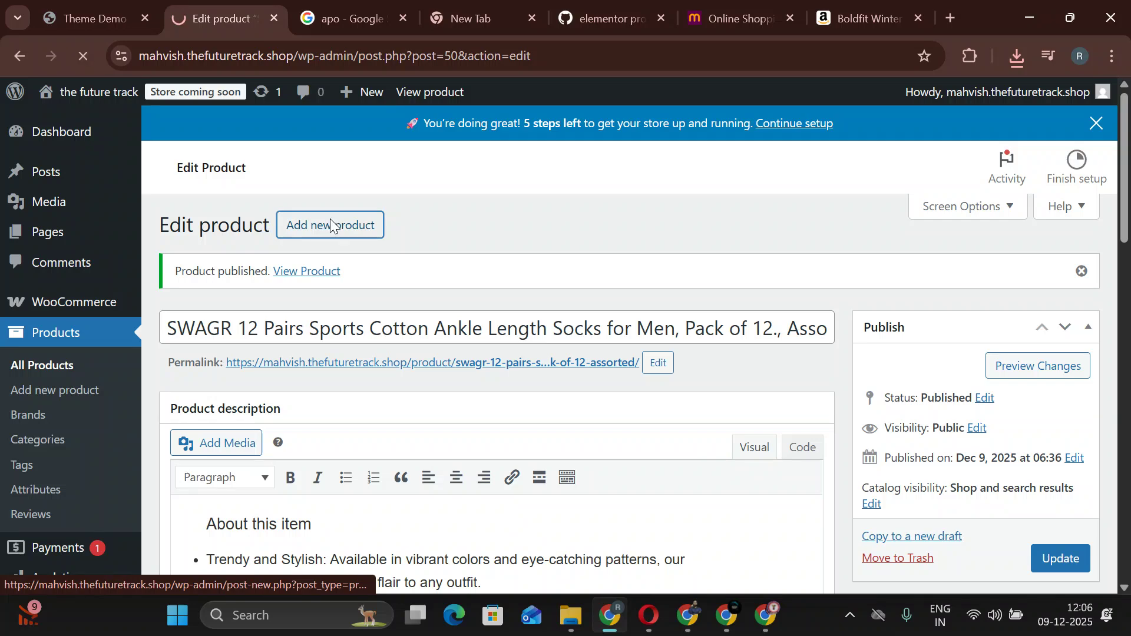
click(851, 8)
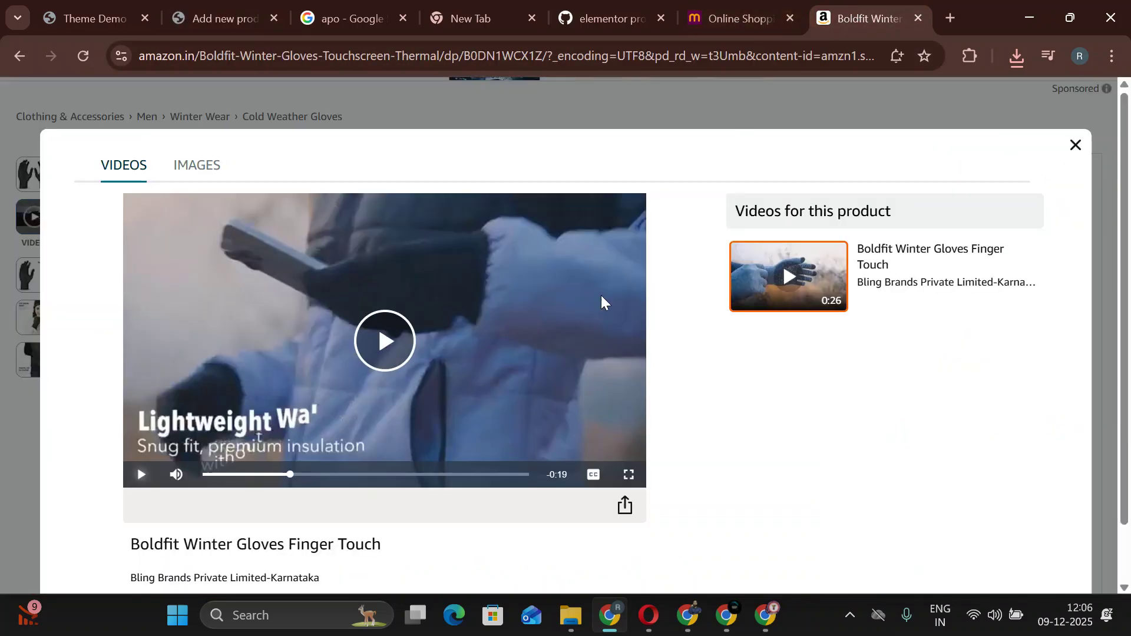
click(1076, 146)
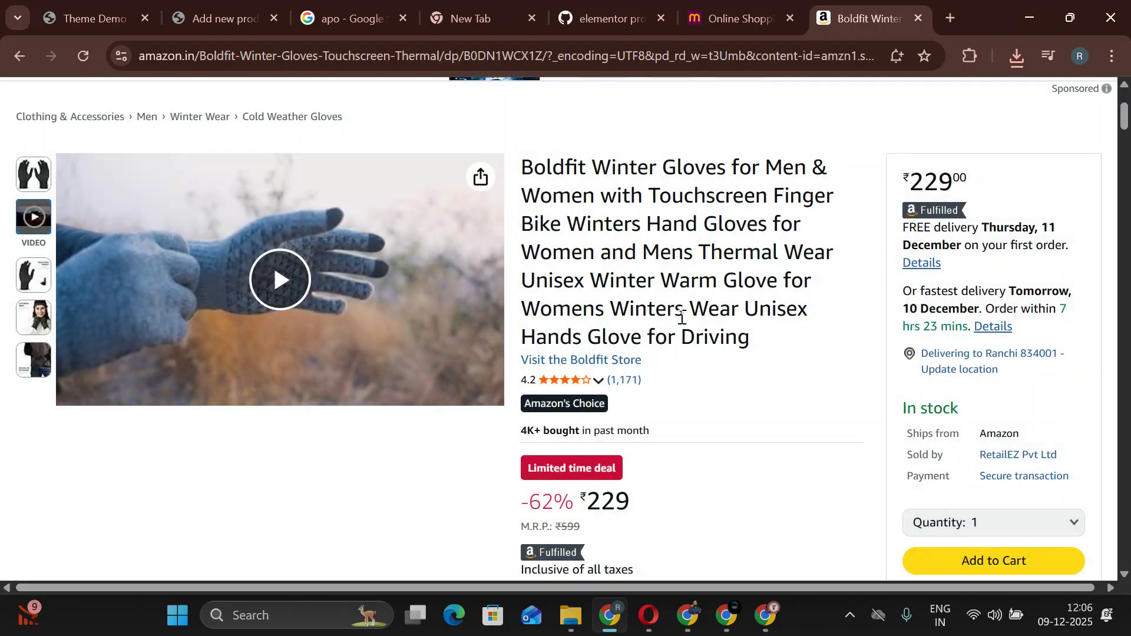
scroll(578, 292, up, 1)
drag(529, 255, 815, 419)
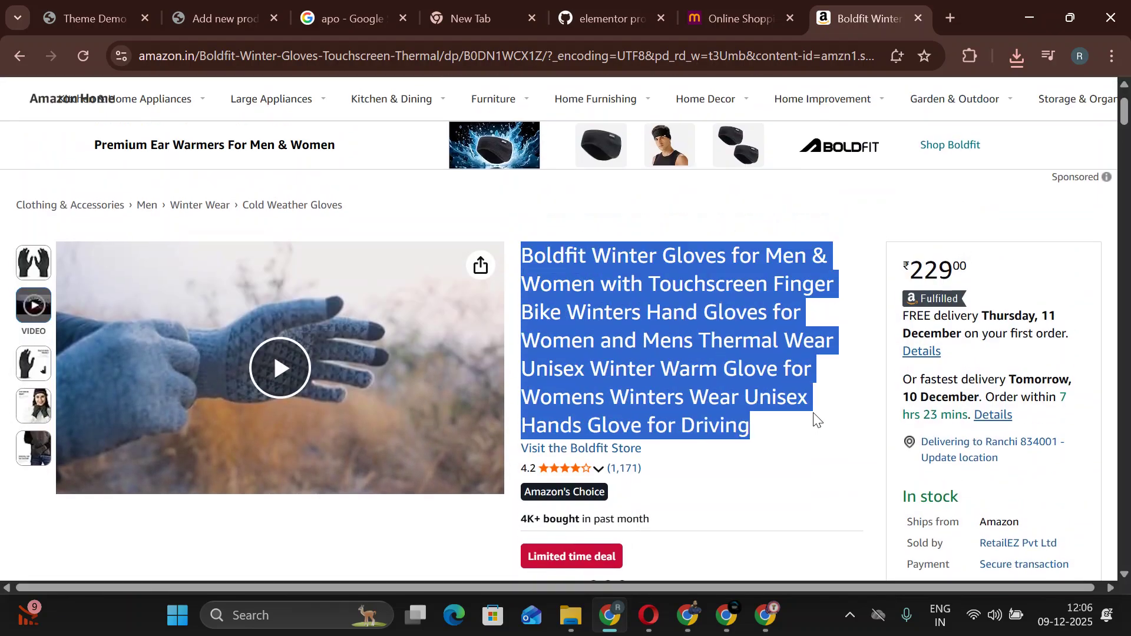
click(212, 4)
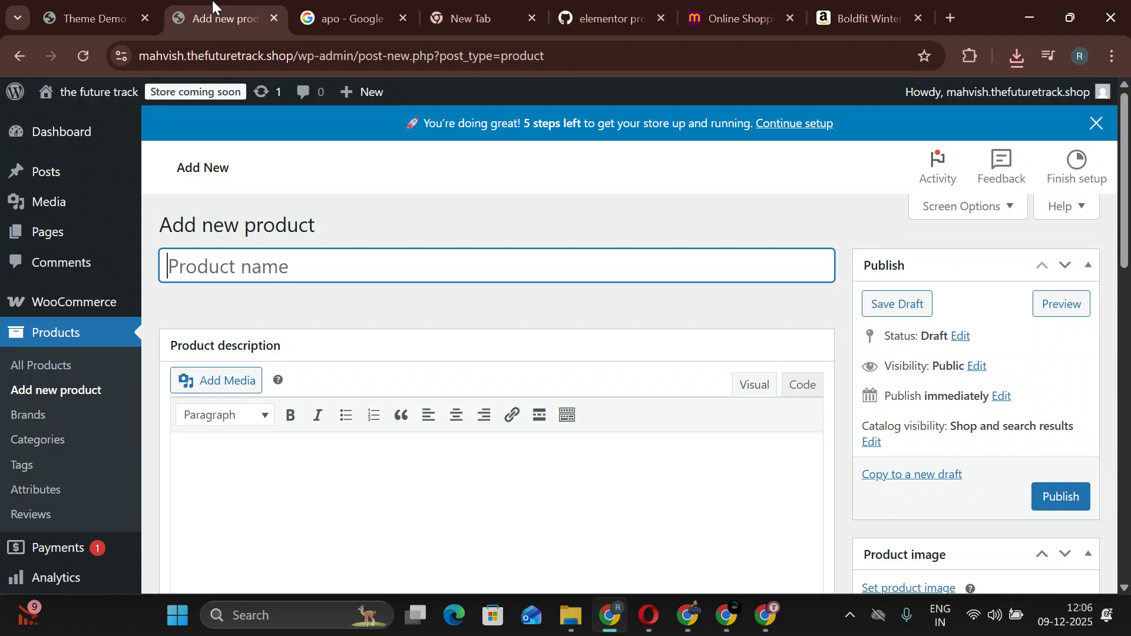
text(Boldfit Winter Gloves for Men & Women with Touchscreen Finger Bike Winter Warm Glove for Womens Winters Wear Unisex Hands Glove for Driving)
click(209, 464)
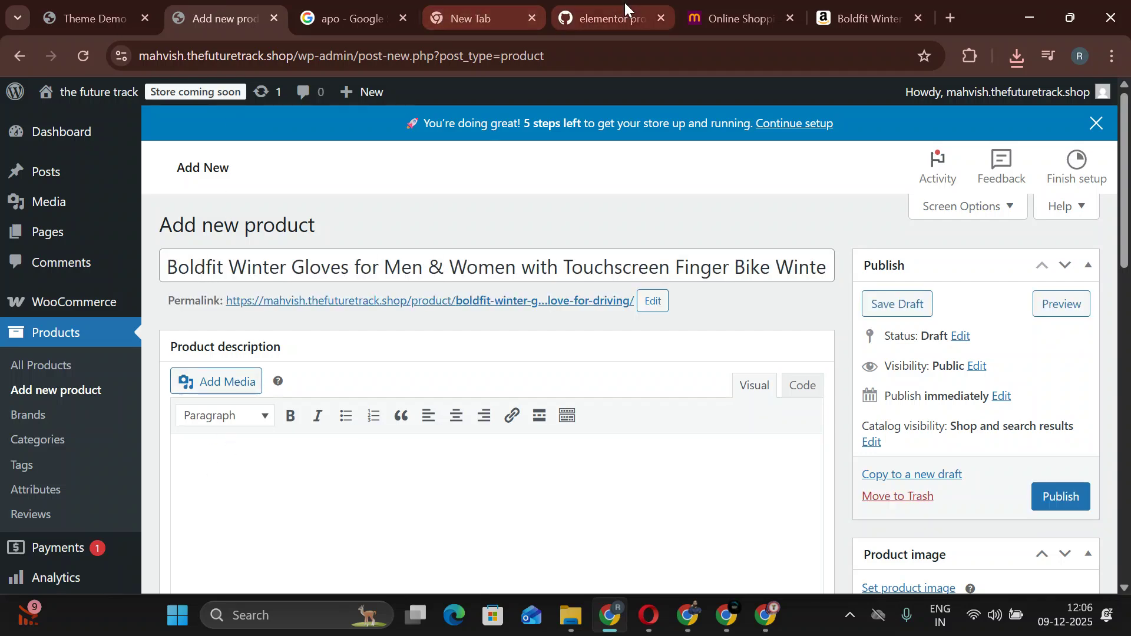
Copy all the bullet points from the Boldfit gloves listing, from TOUCHSCREEN COMPATIBILITY FOR CONVENIENCE to the end of UNISEX FIT FOR MEN AND WOMEN.
click(841, 17)
scroll(631, 371, down, 15)
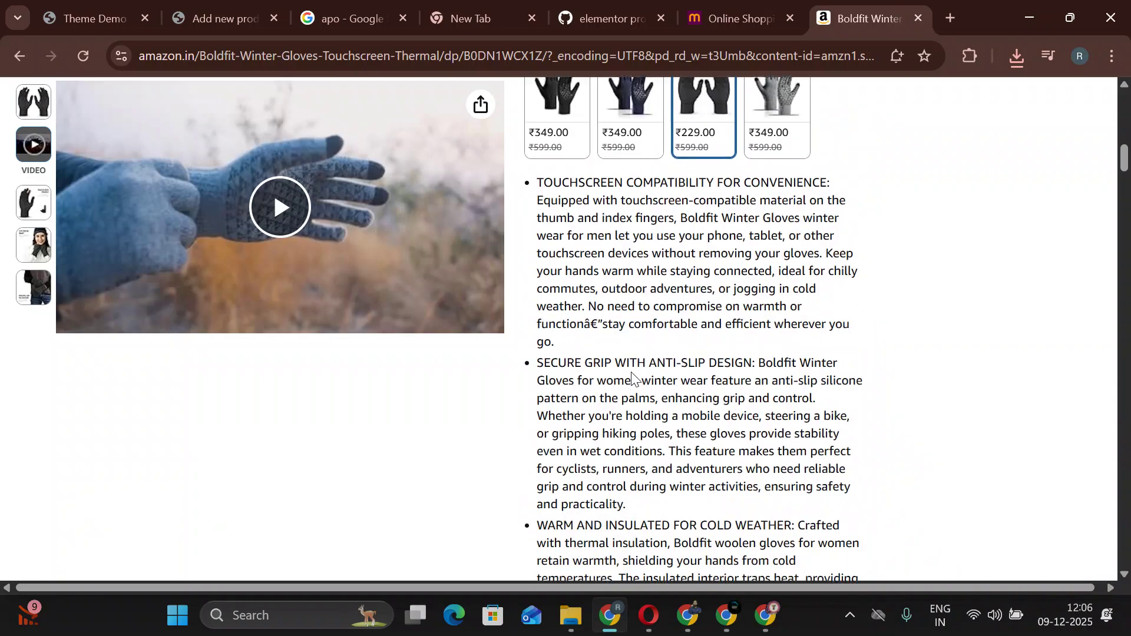
scroll(631, 371, up, 4)
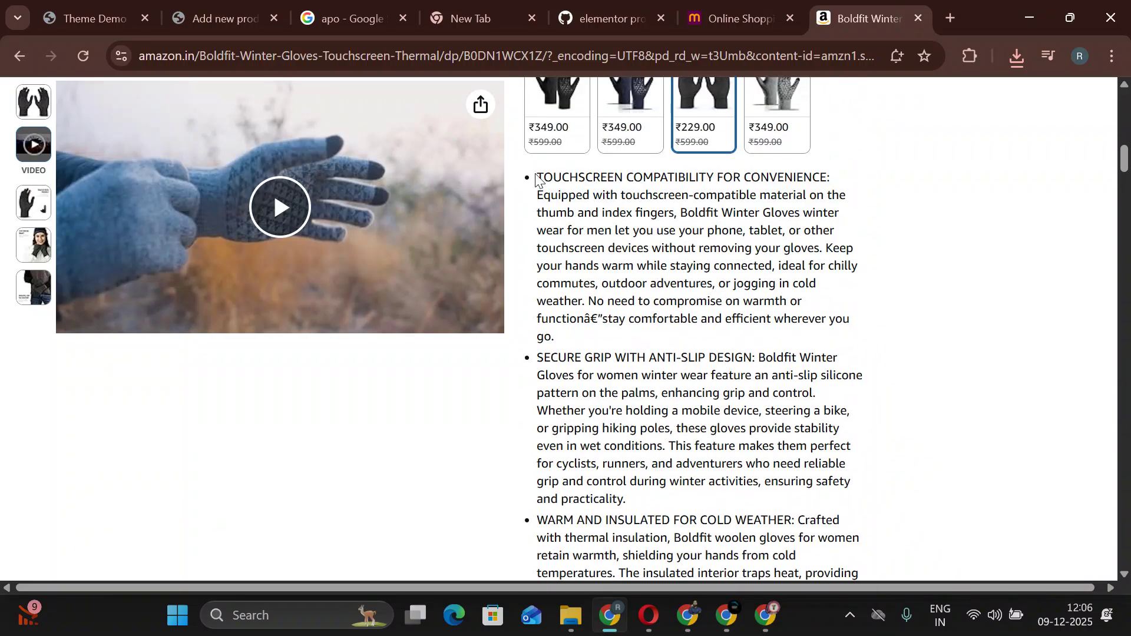
scroll(536, 180, up, 5)
scroll(652, 361, down, 4)
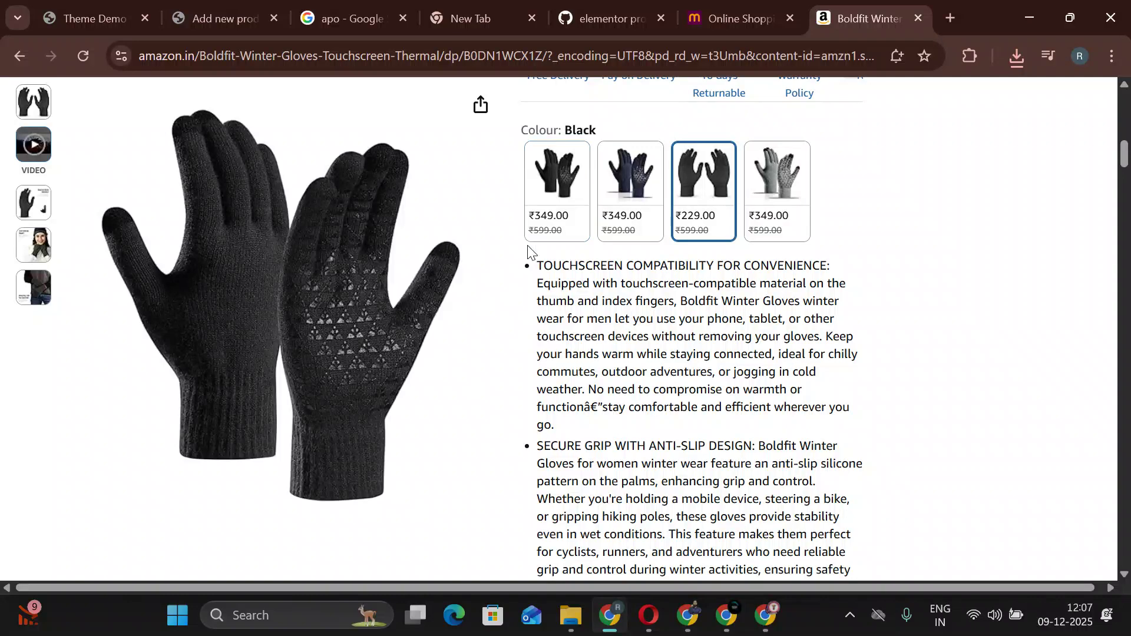
drag(537, 266, 894, 195)
scroll(854, 308, up, 4)
click(886, 393)
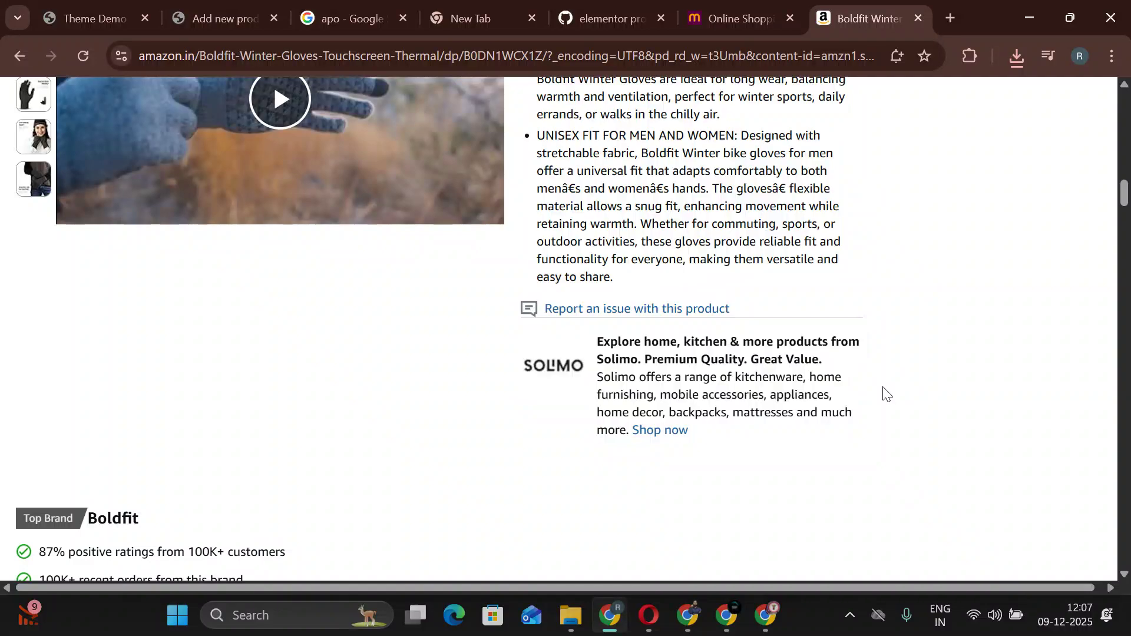
scroll(884, 391, up, 6)
scroll(709, 235, up, 5)
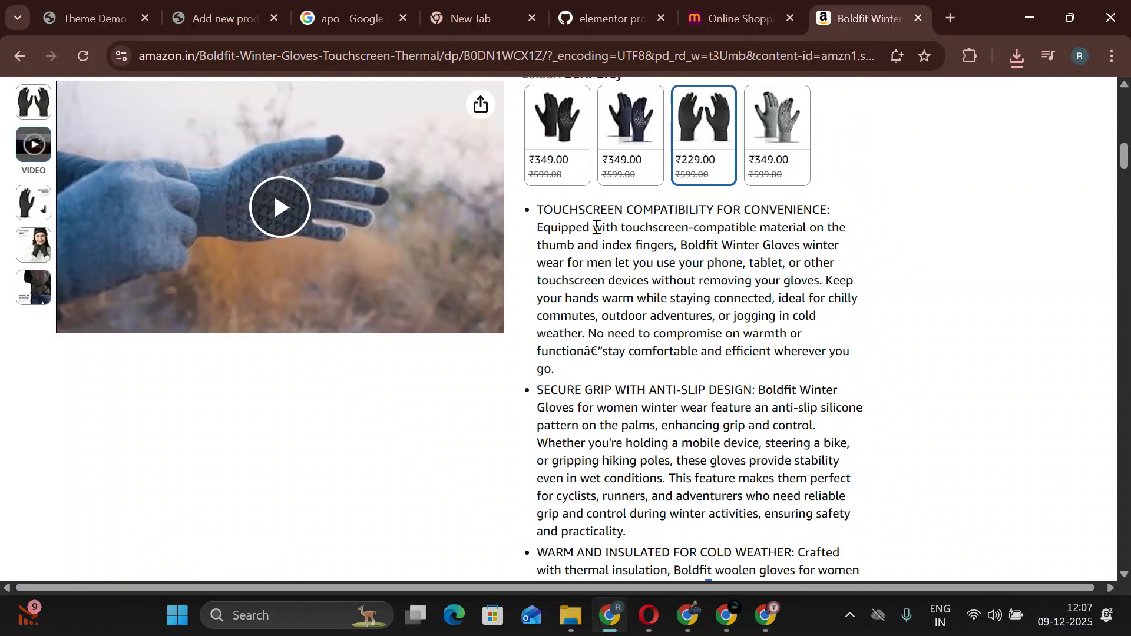
drag(536, 211, 911, 540)
right_click(775, 231)
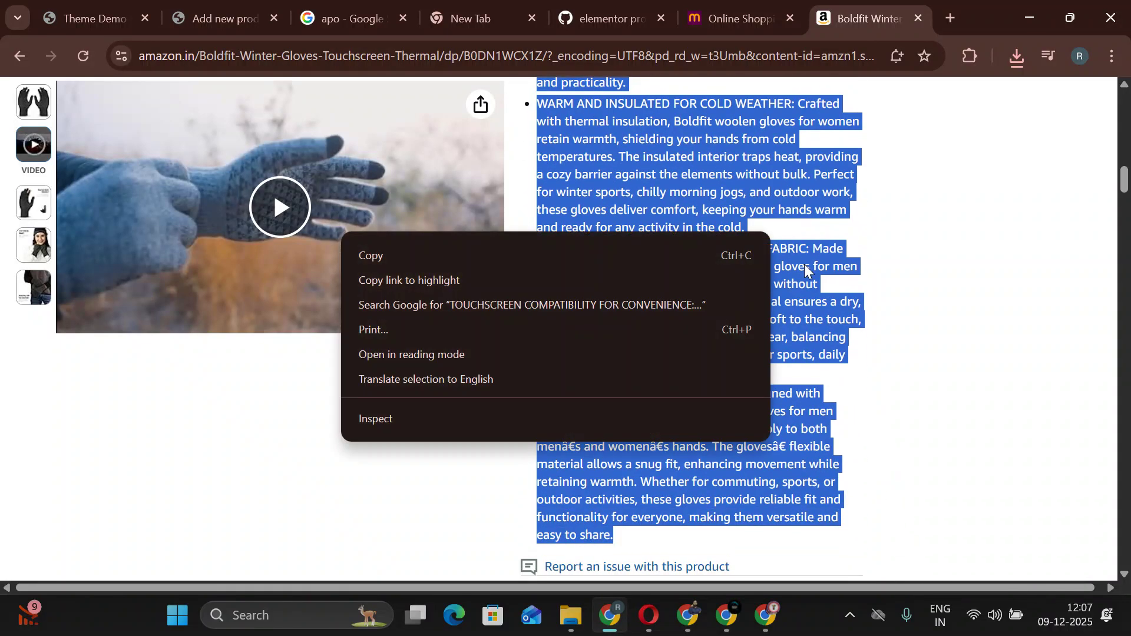
click(680, 251)
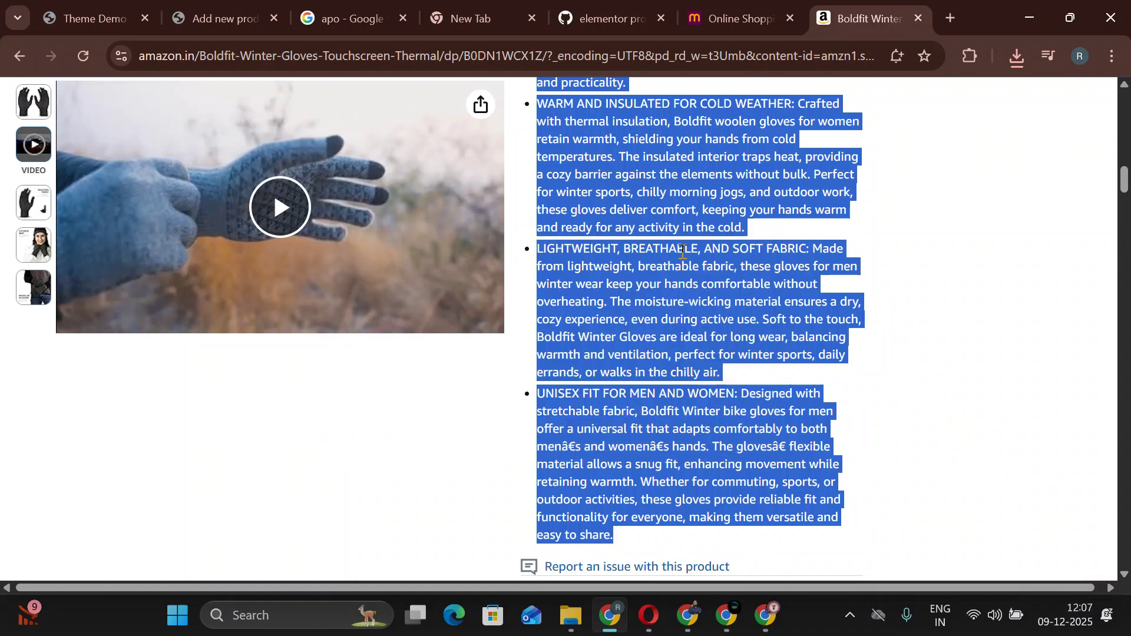
Paste the copied gloves bullet points into the new product's description and check the pasted text.
click(201, 13)
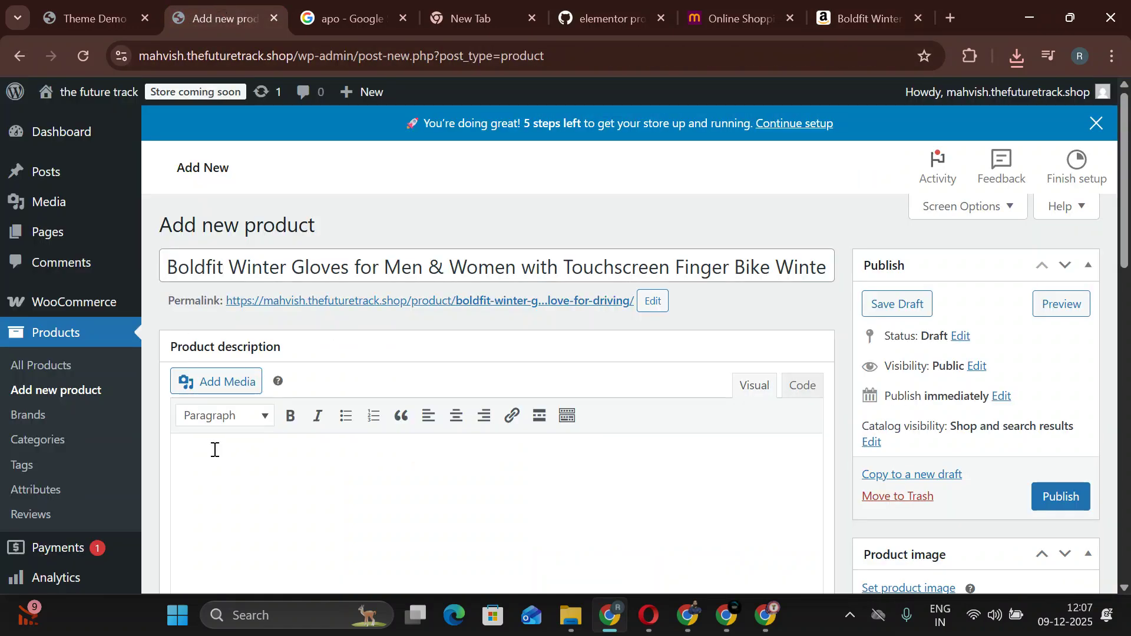
click(211, 447)
key(ctrl+v)
scroll(324, 462, down, 2)
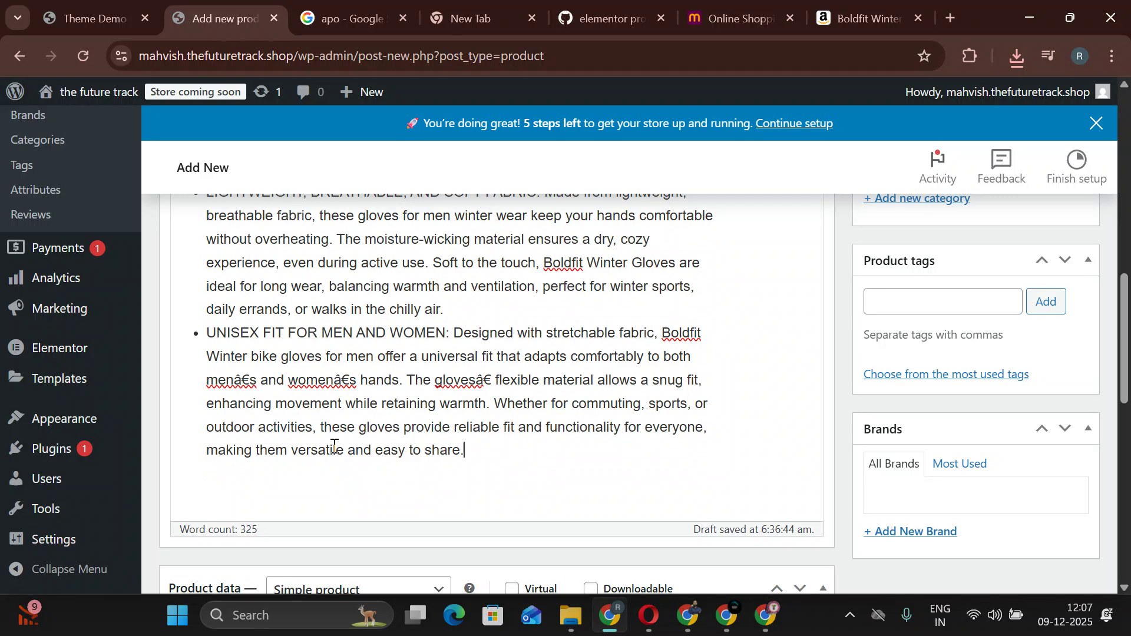
scroll(334, 446, down, 3)
Open the new product's image selection with its file upload option.
scroll(734, 444, up, 6)
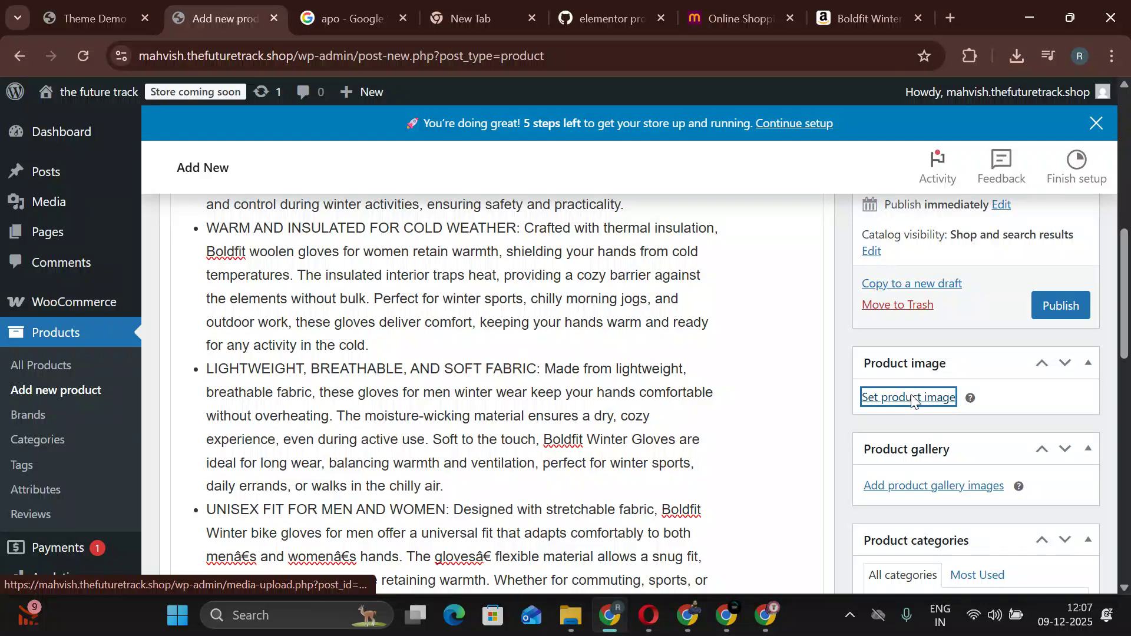
click(907, 398)
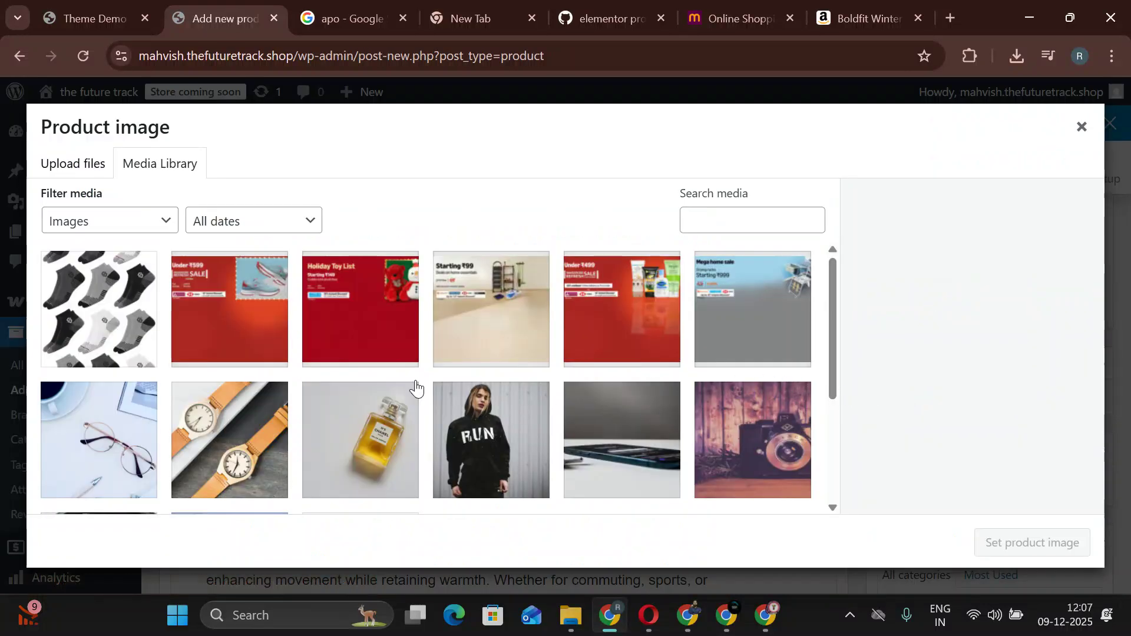
click(88, 164)
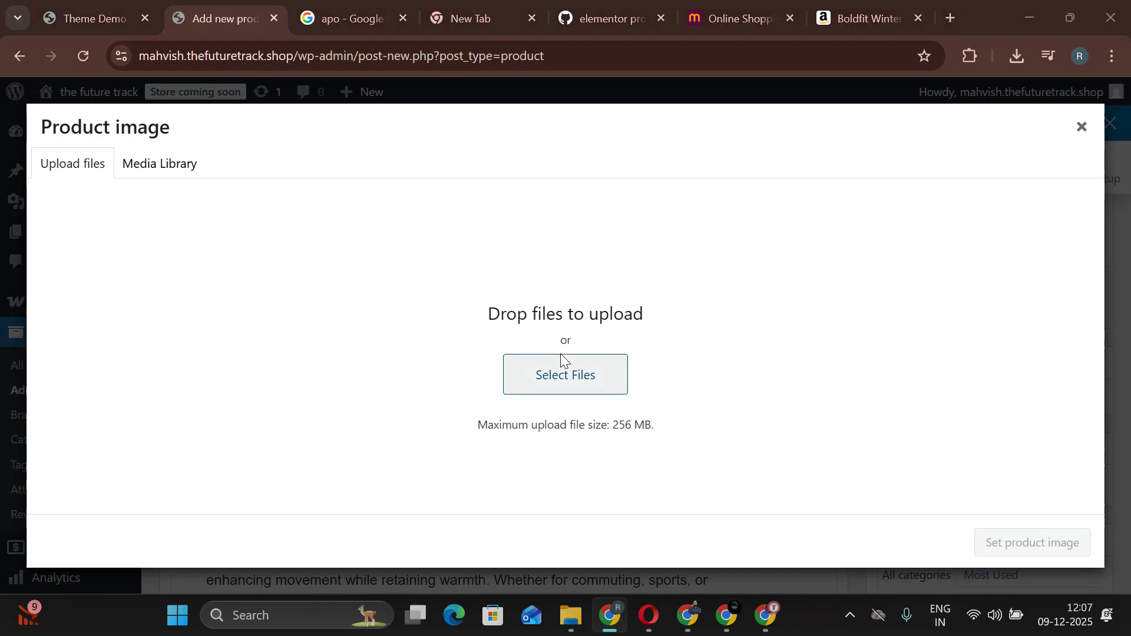
click(563, 359)
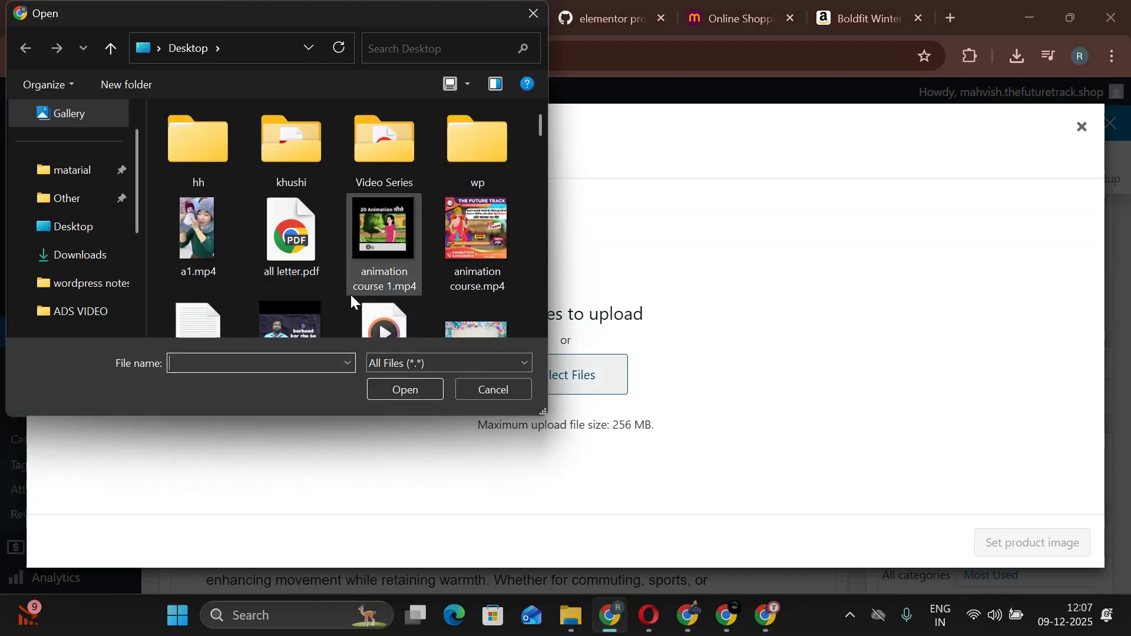
click(104, 237)
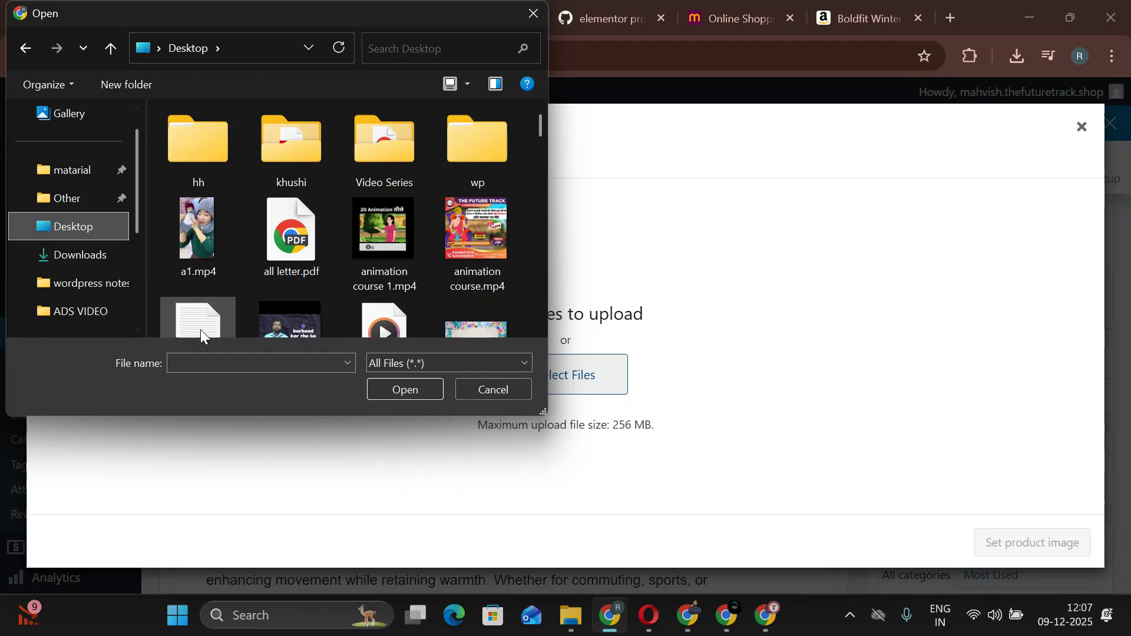
click(203, 360)
key(Escape)
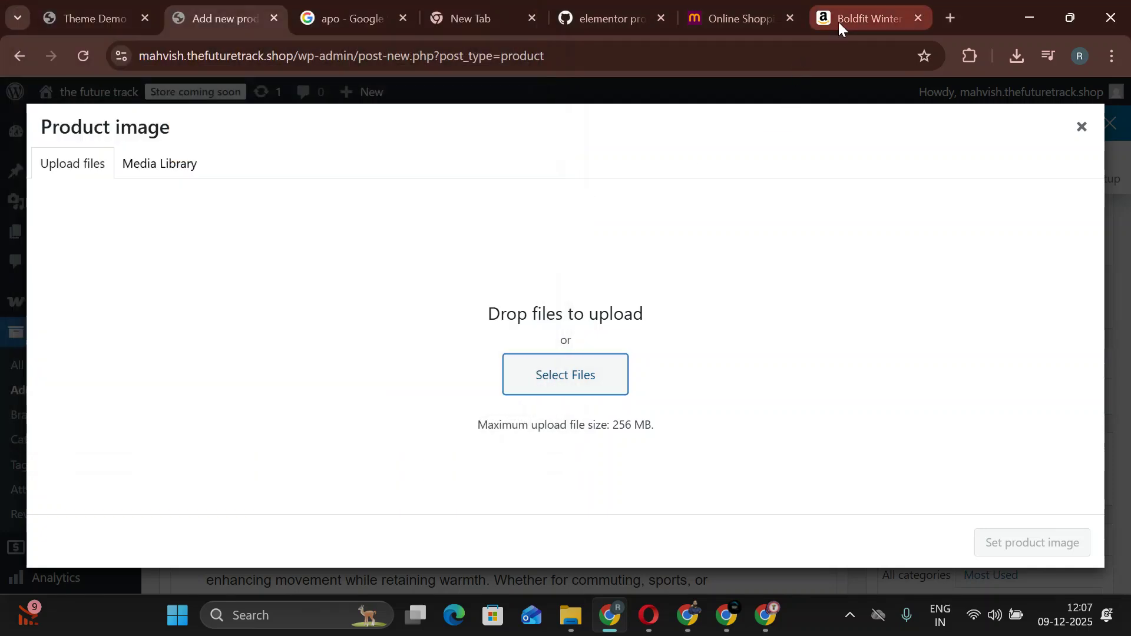
Return to the Amazon listing and save the main gloves image to the Desktop as c1.
click(843, 17)
scroll(286, 246, up, 3)
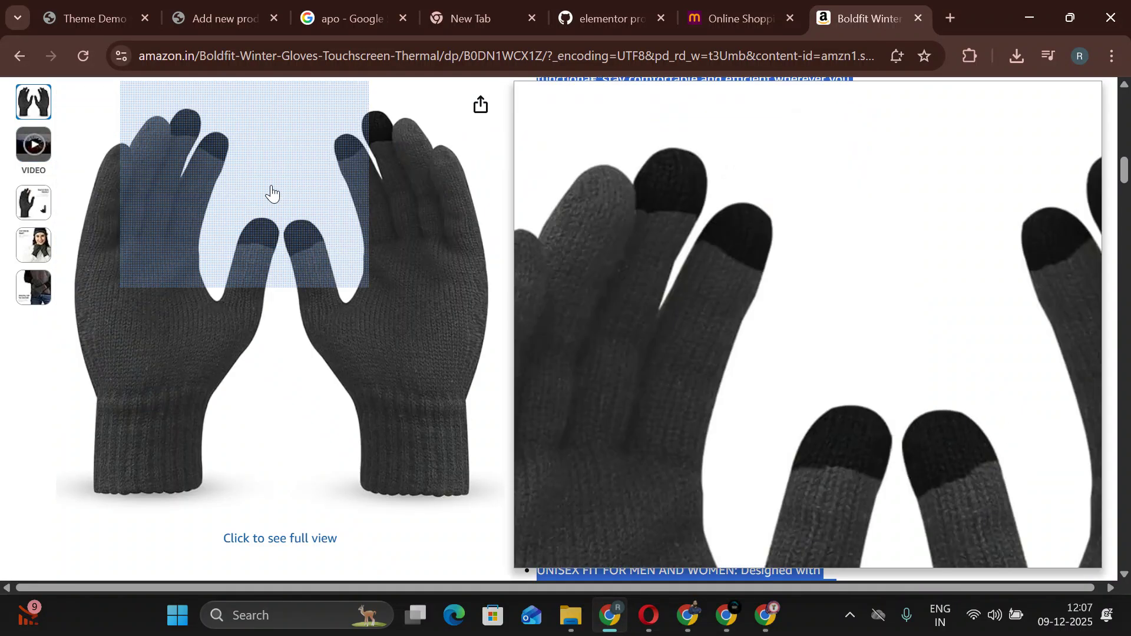
right_click(279, 197)
click(316, 238)
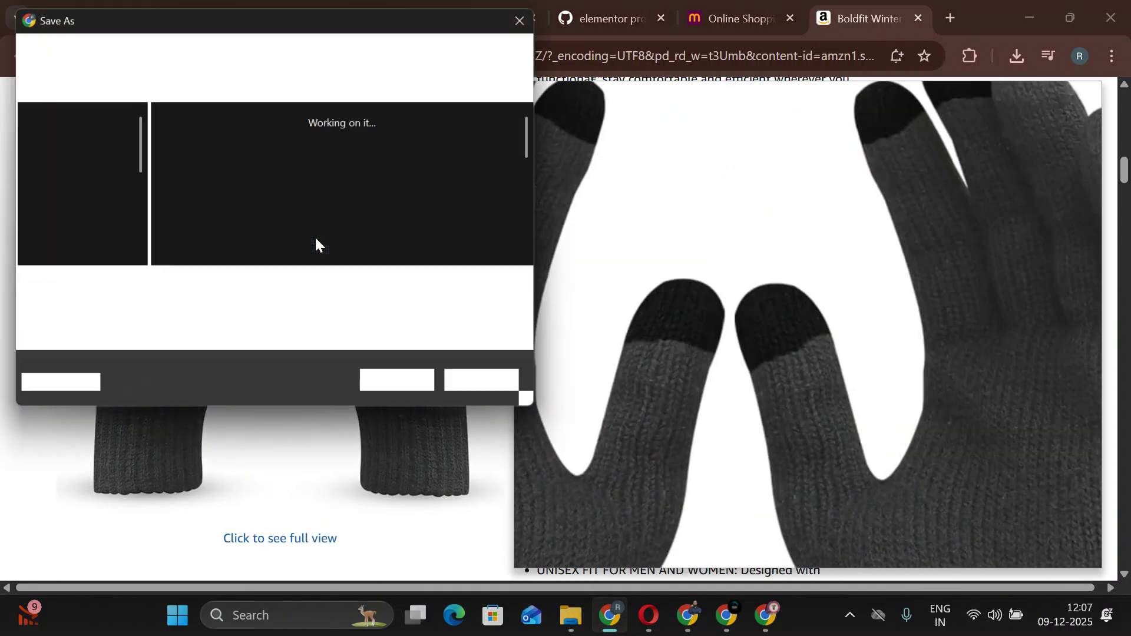
text(c1)
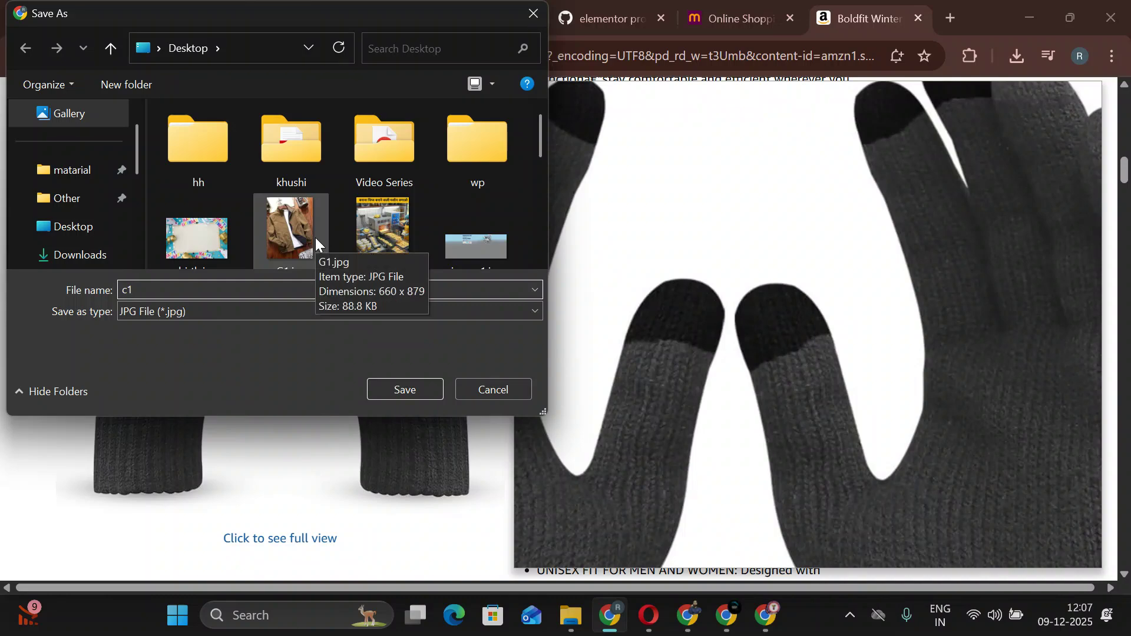
key(Return)
Upload c1.jpg from the Desktop and set it as the gloves product's image.
click(207, 19)
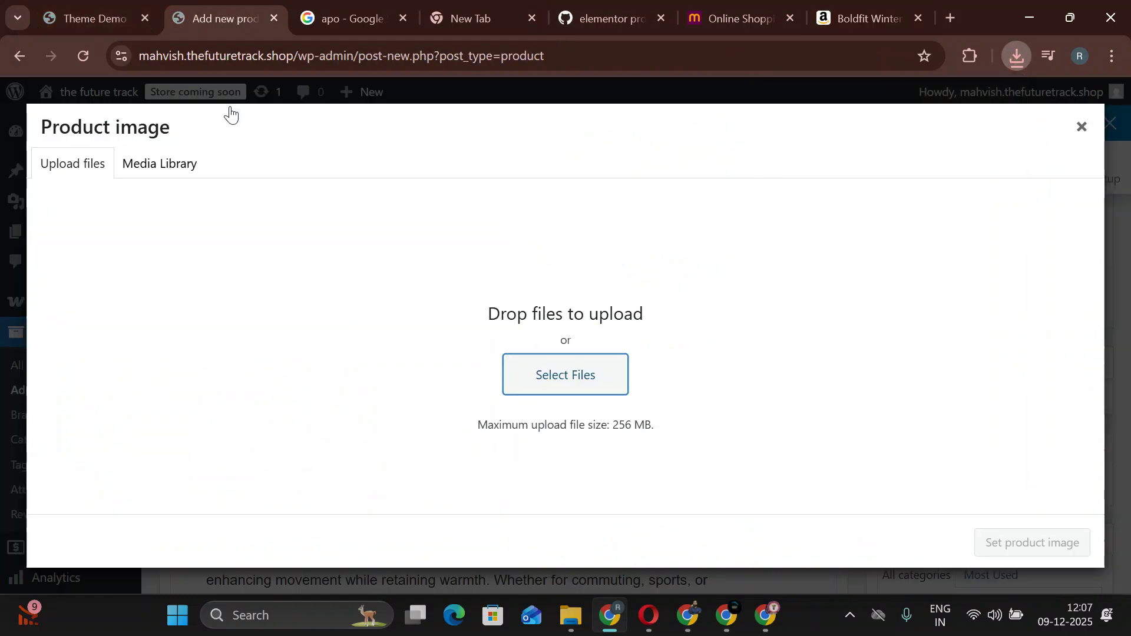
click(596, 373)
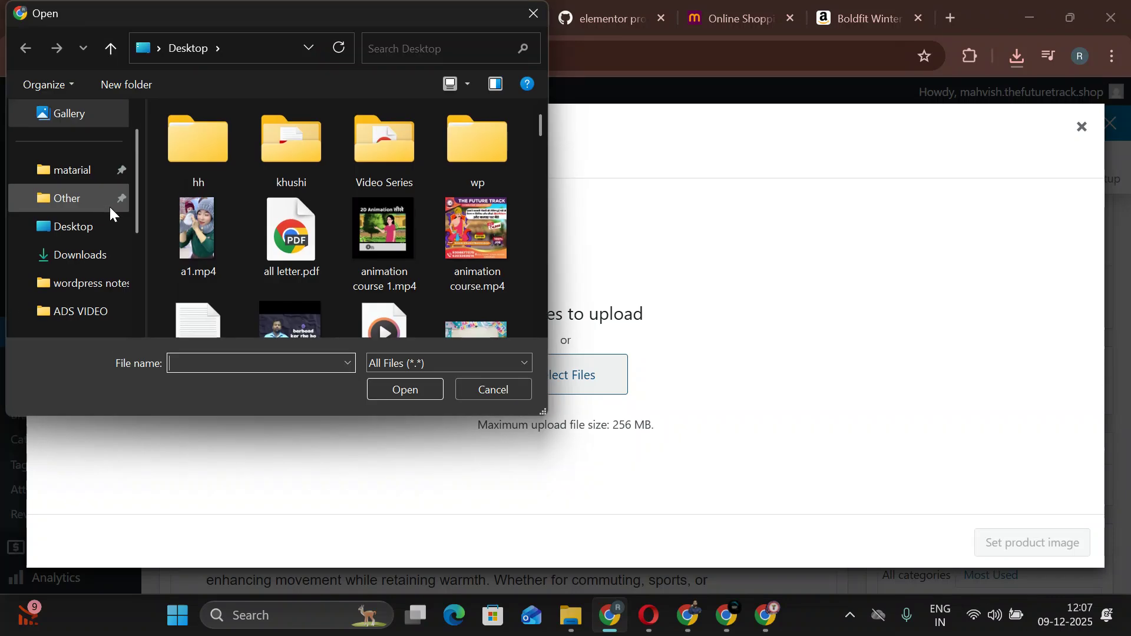
click(99, 208)
click(100, 231)
scroll(97, 227, up, 10)
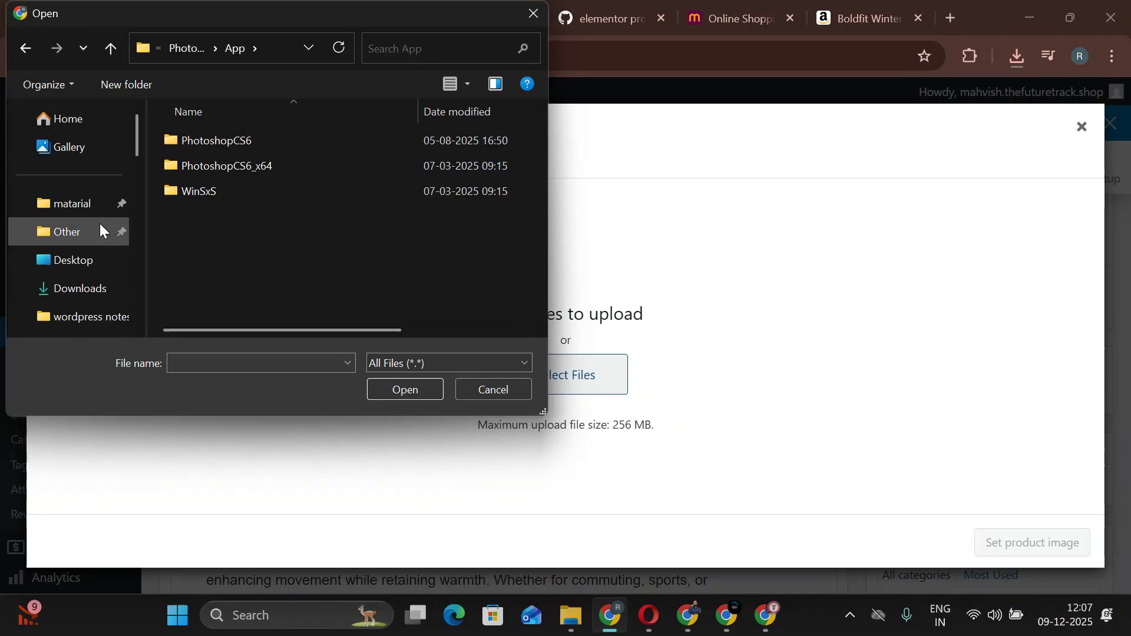
click(90, 263)
click(236, 361)
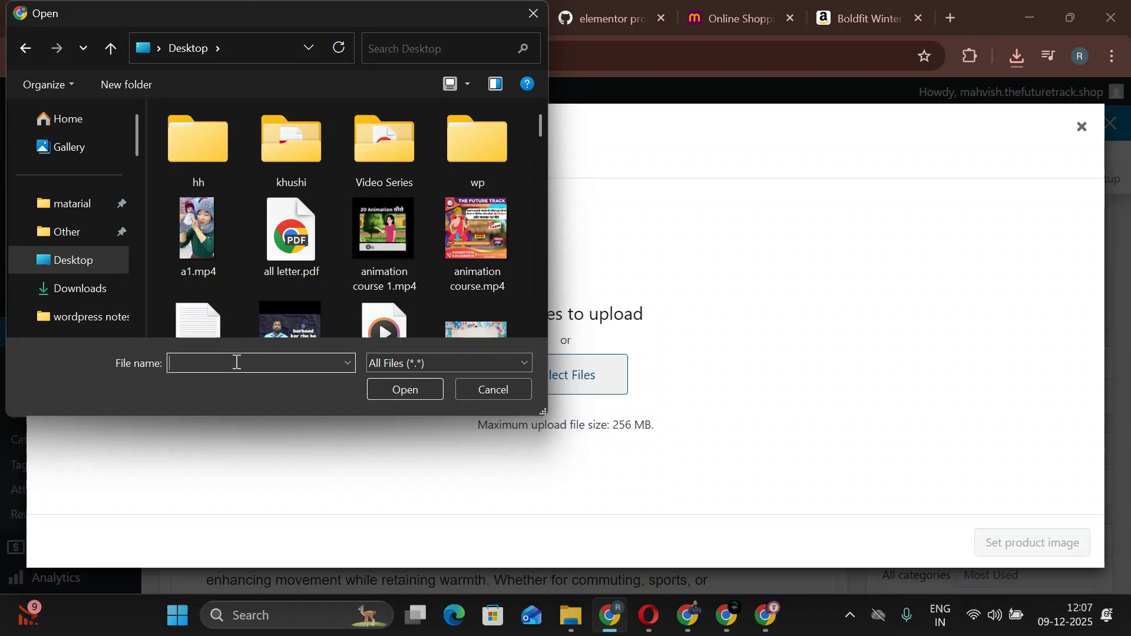
text(c)
key(Down)
key(Return)
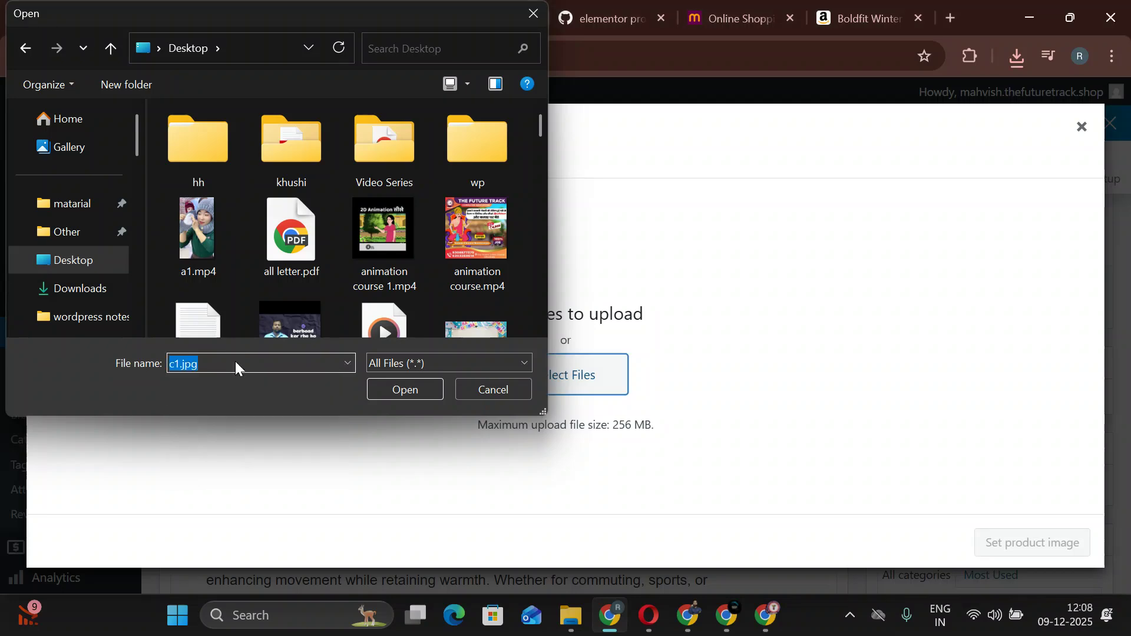
key(Return)
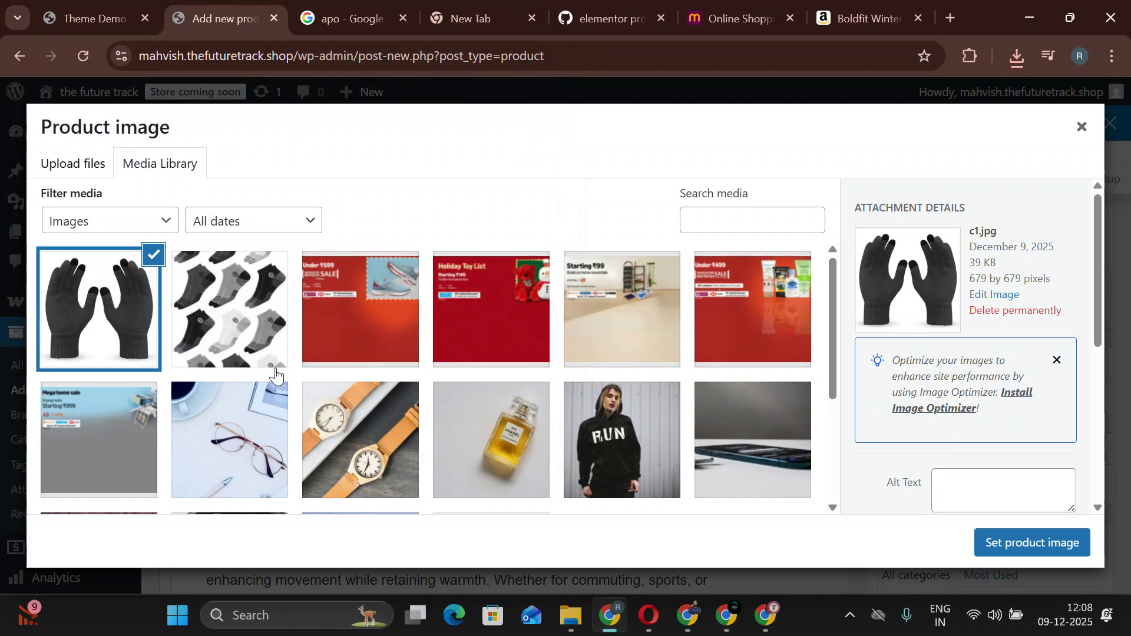
click(1022, 551)
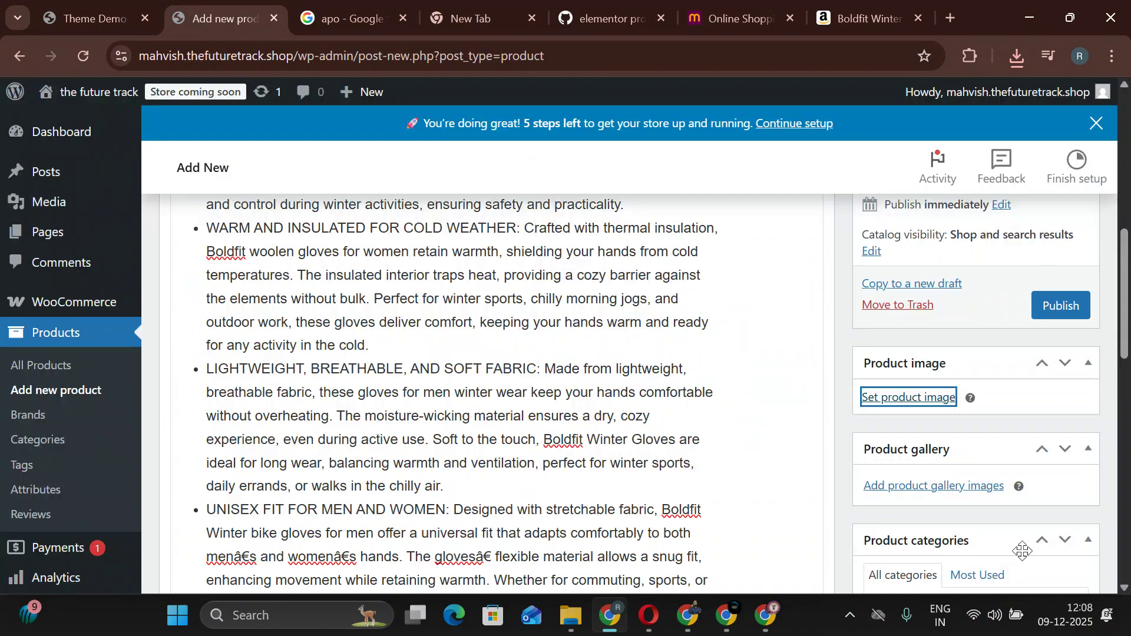
Set the gloves product's regular price to 600 and sale price to 300, and publish the product.
scroll(737, 344, up, 3)
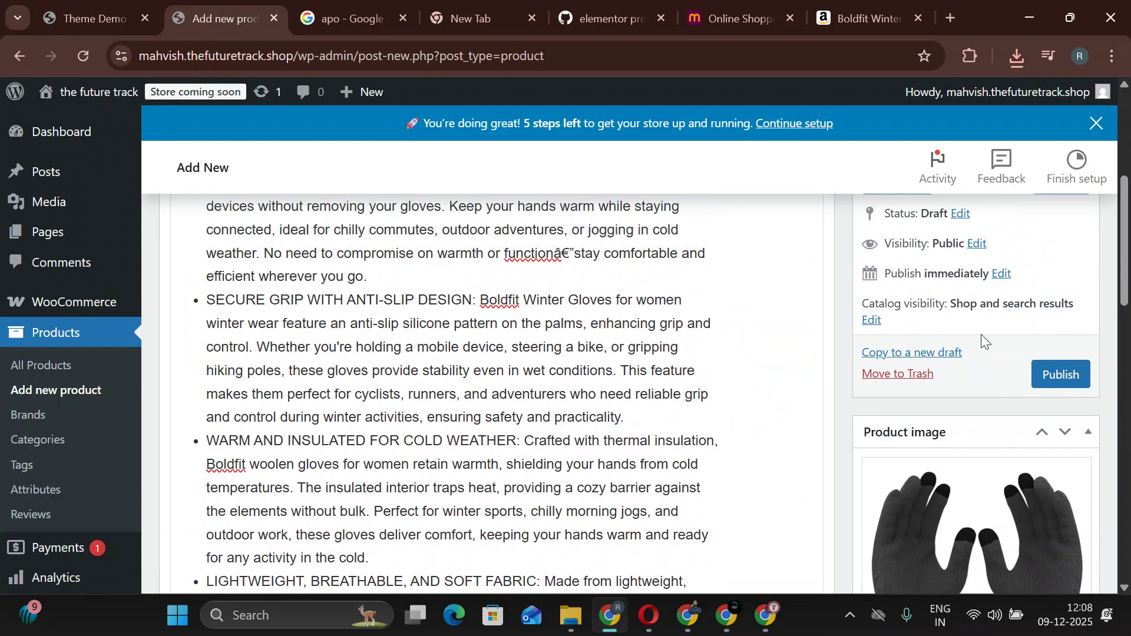
scroll(982, 340, up, 4)
scroll(982, 341, down, 10)
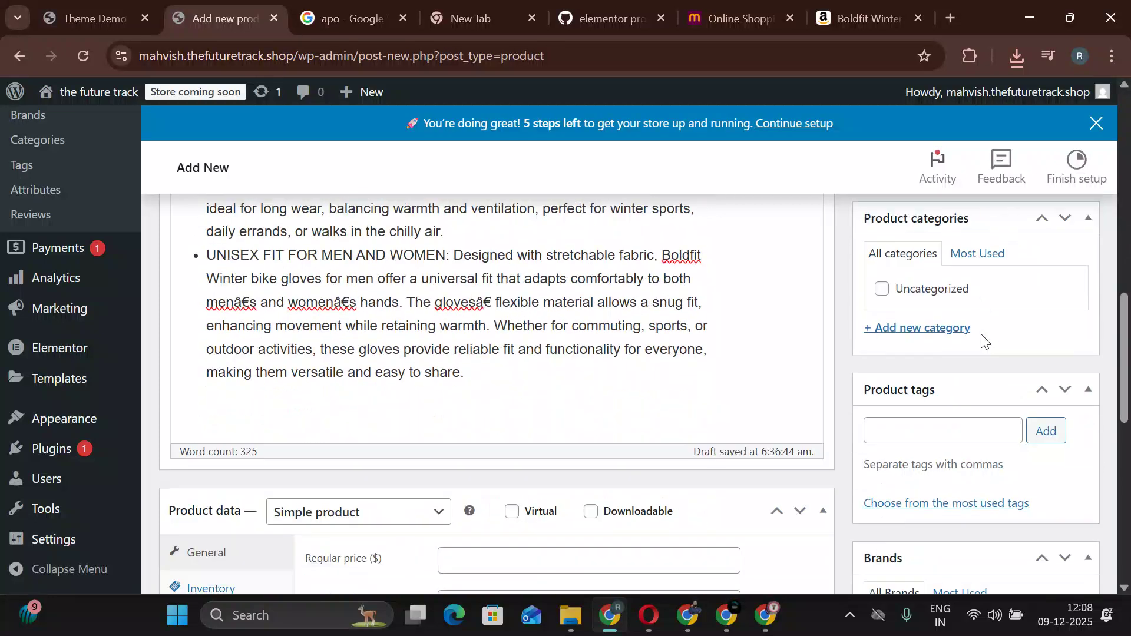
scroll(878, 339, up, 3)
scroll(783, 391, down, 9)
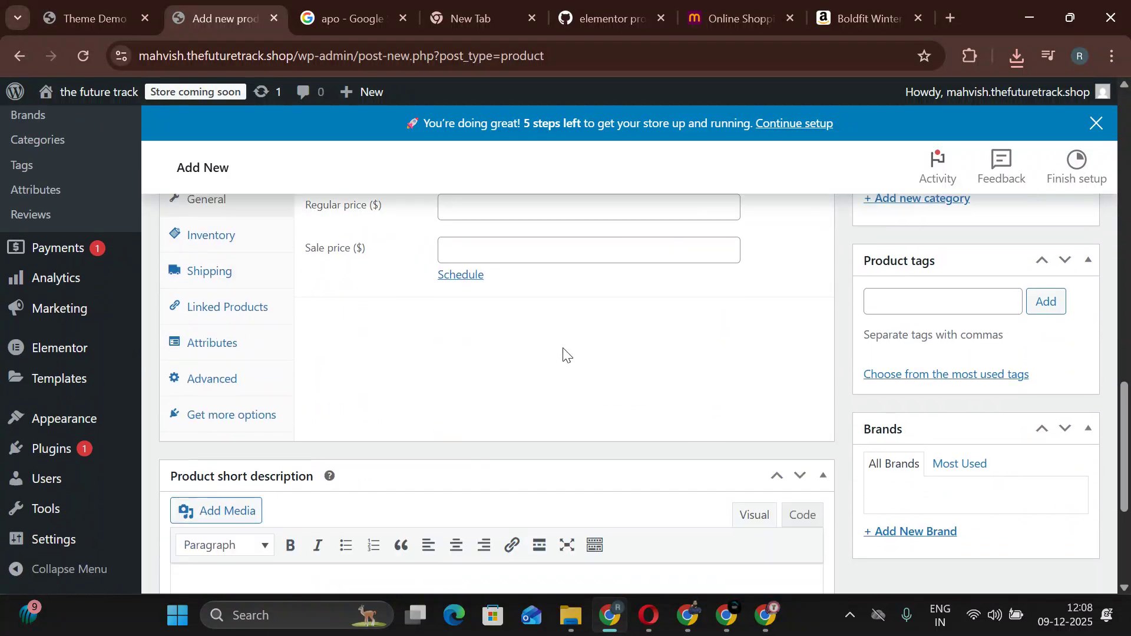
scroll(504, 334, up, 3)
click(478, 383)
text(600)
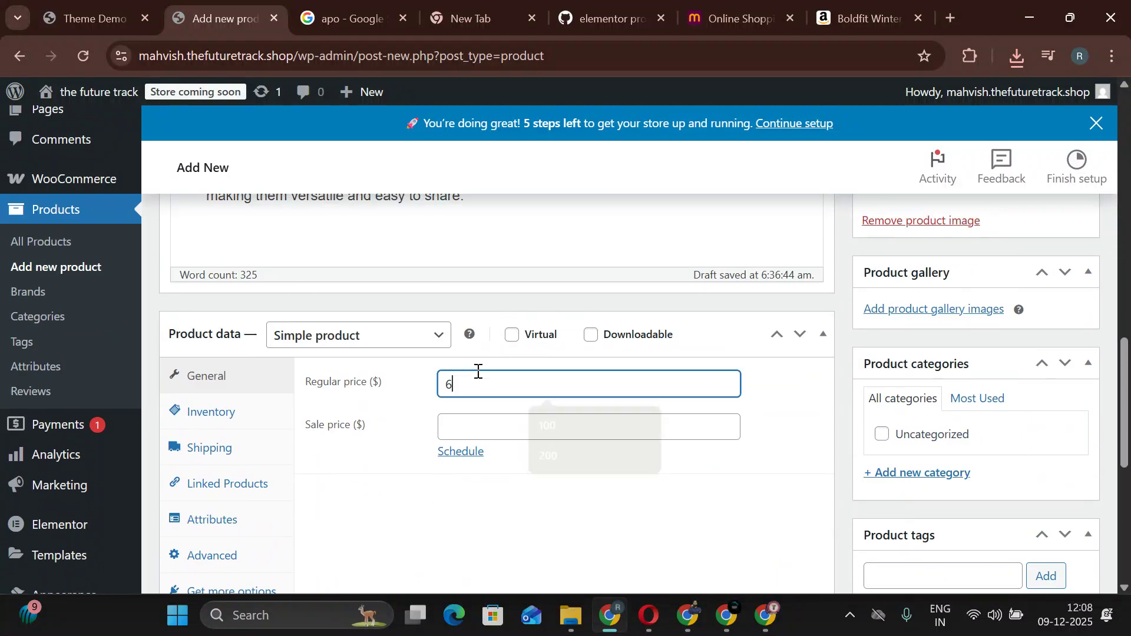
click(496, 428)
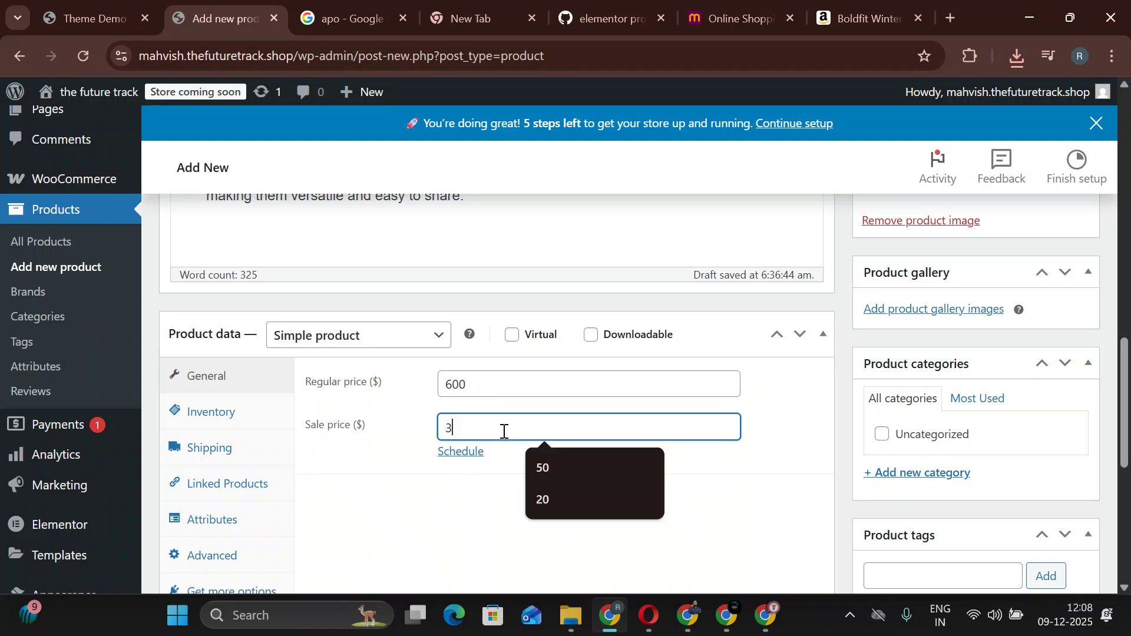
text(300)
scroll(1037, 389, up, 10)
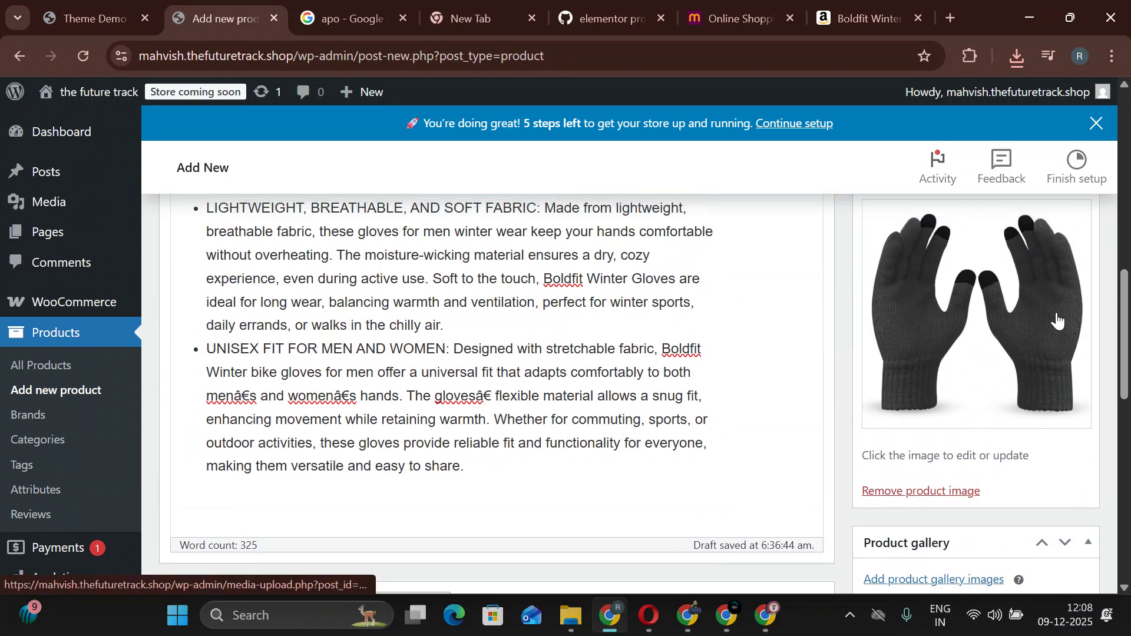
click(1052, 382)
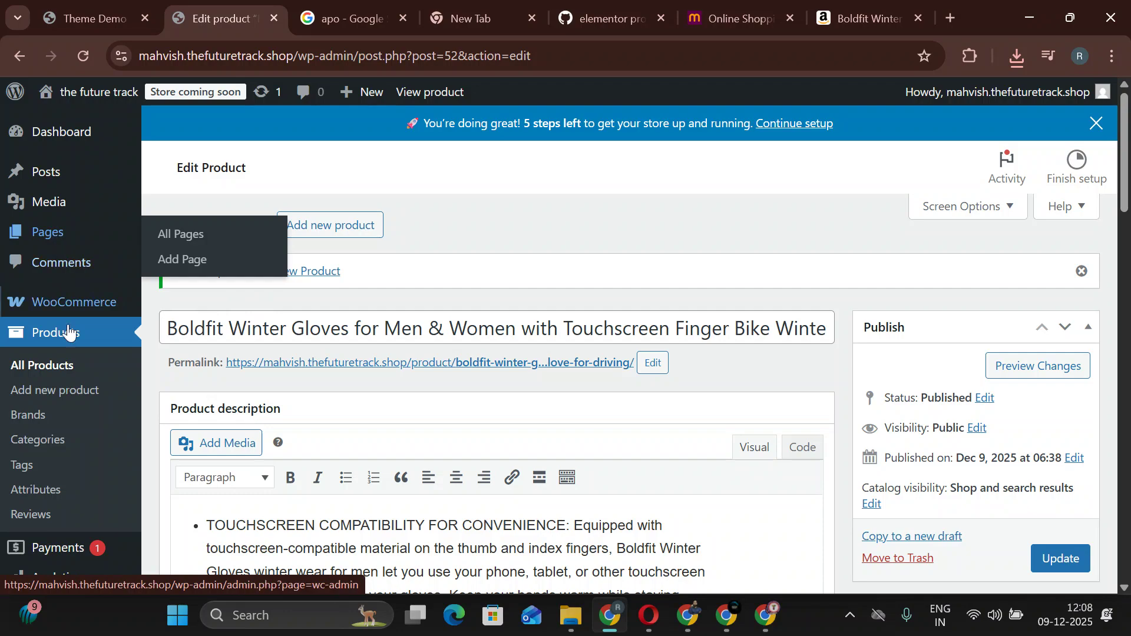
Look through the published gloves product's edit page, including its description, image and category.
scroll(678, 369, down, 7)
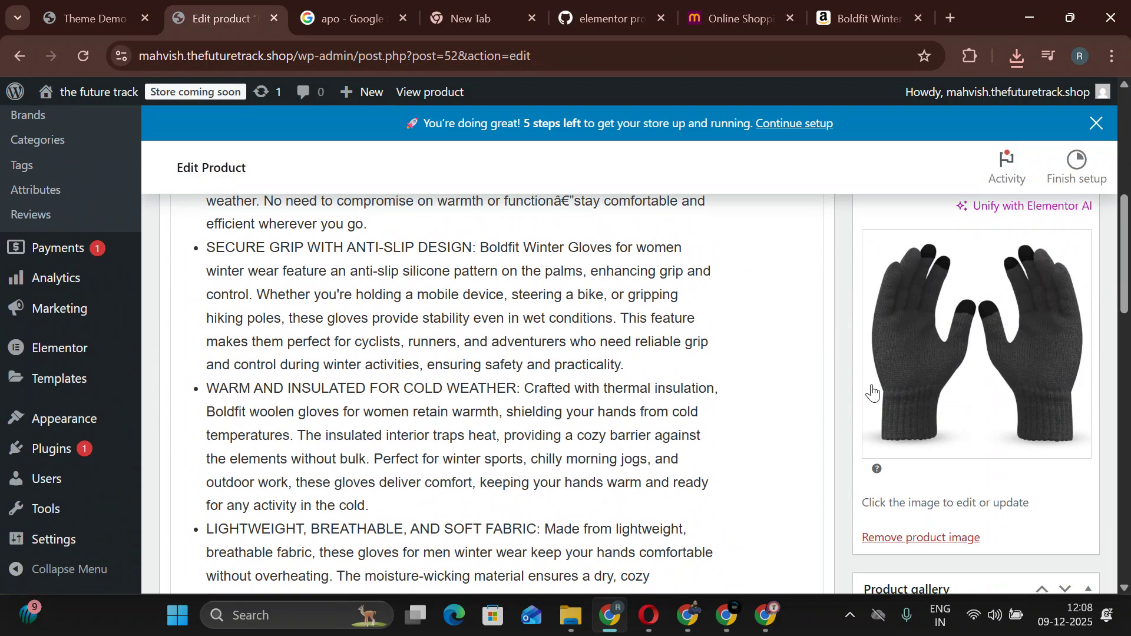
scroll(882, 386, up, 6)
mouse_move(25, 229)
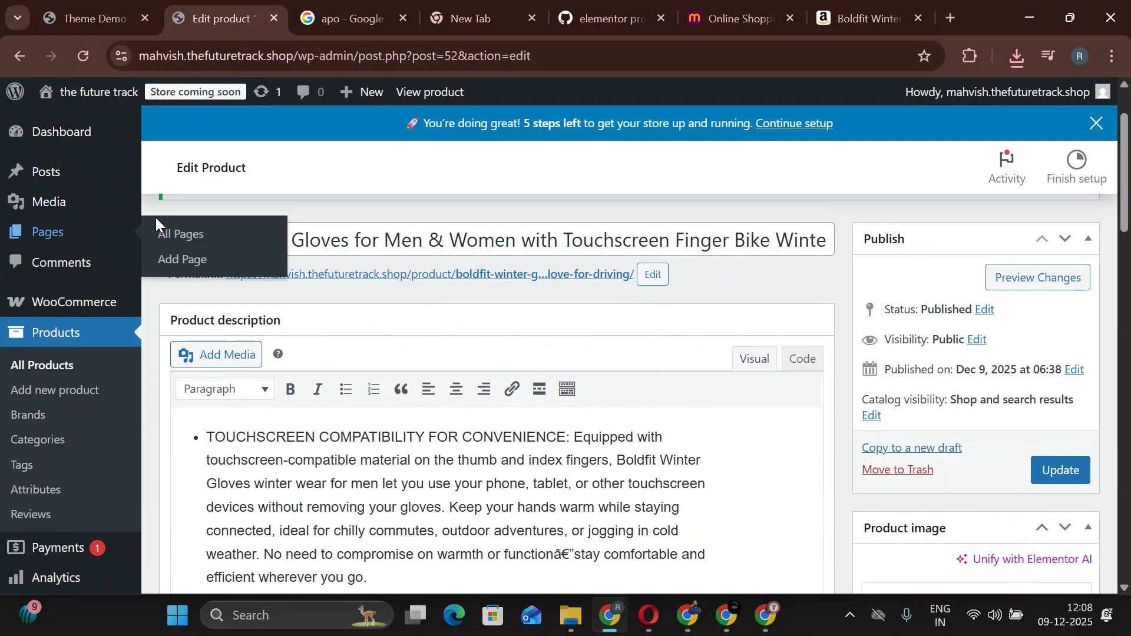
scroll(462, 424, down, 8)
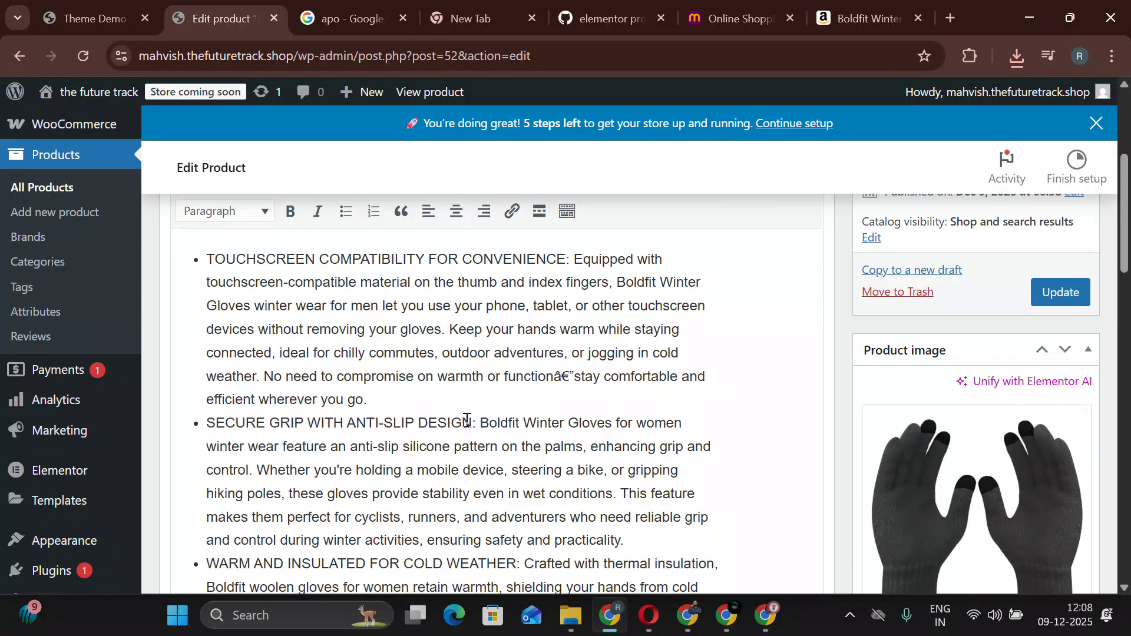
scroll(485, 440, down, 2)
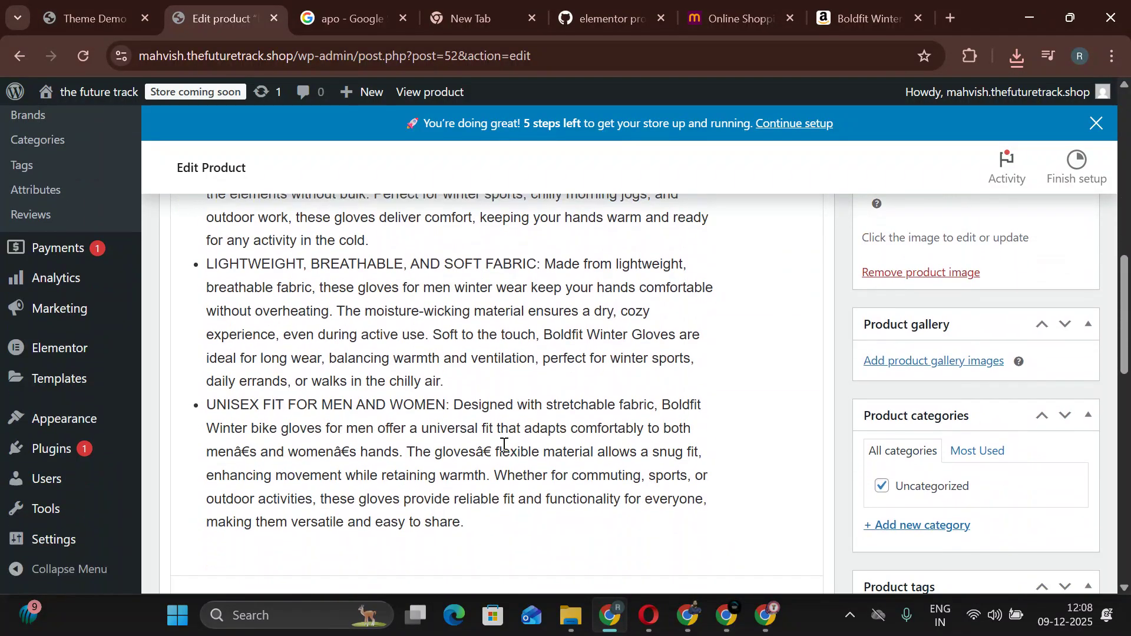
scroll(504, 445, up, 3)
scroll(497, 442, up, 10)
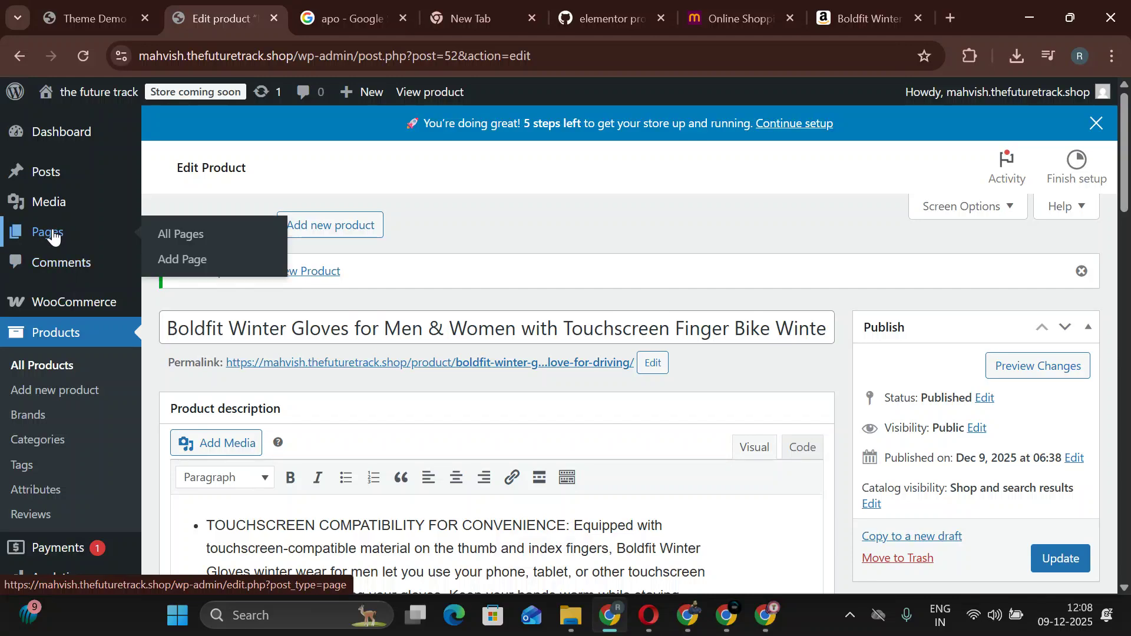
Open the Home1 page from the list of all pages for editing with Elementor.
click(184, 234)
scroll(184, 462, down, 2)
scroll(277, 416, down, 5)
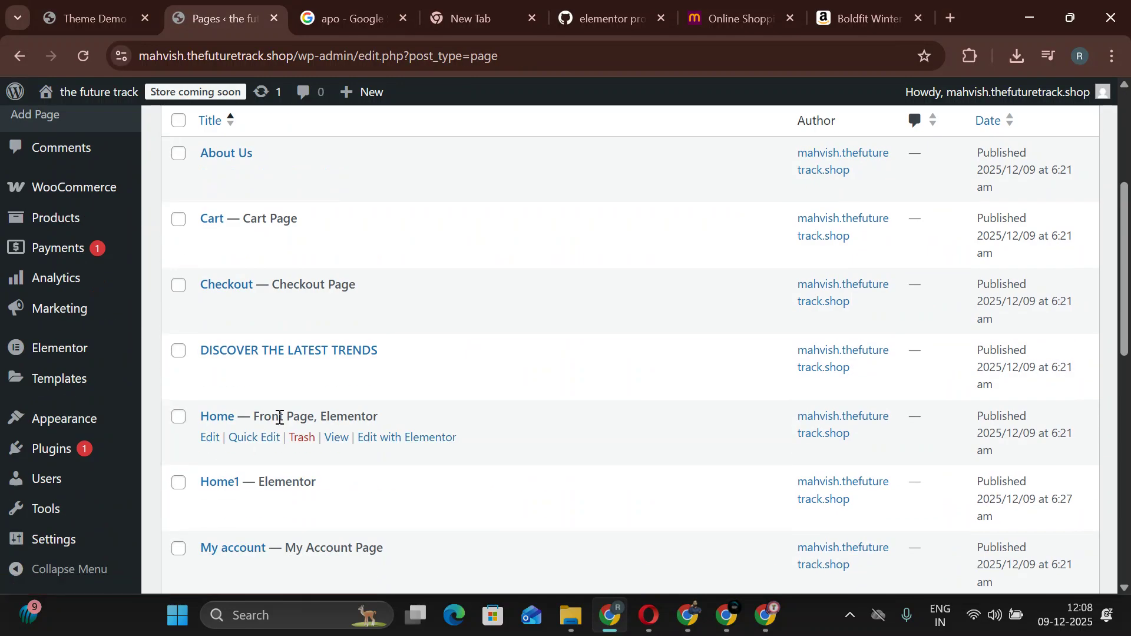
click(361, 420)
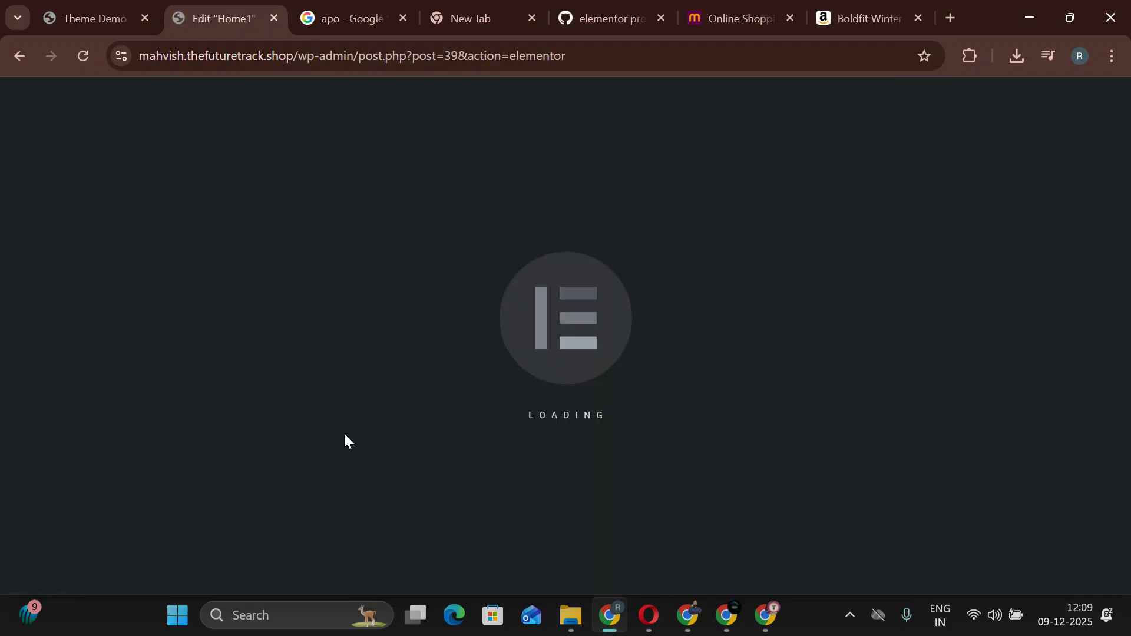
Examine the products grid on Home1, comparing the new gloves product with the other product cards.
scroll(712, 463, down, 2)
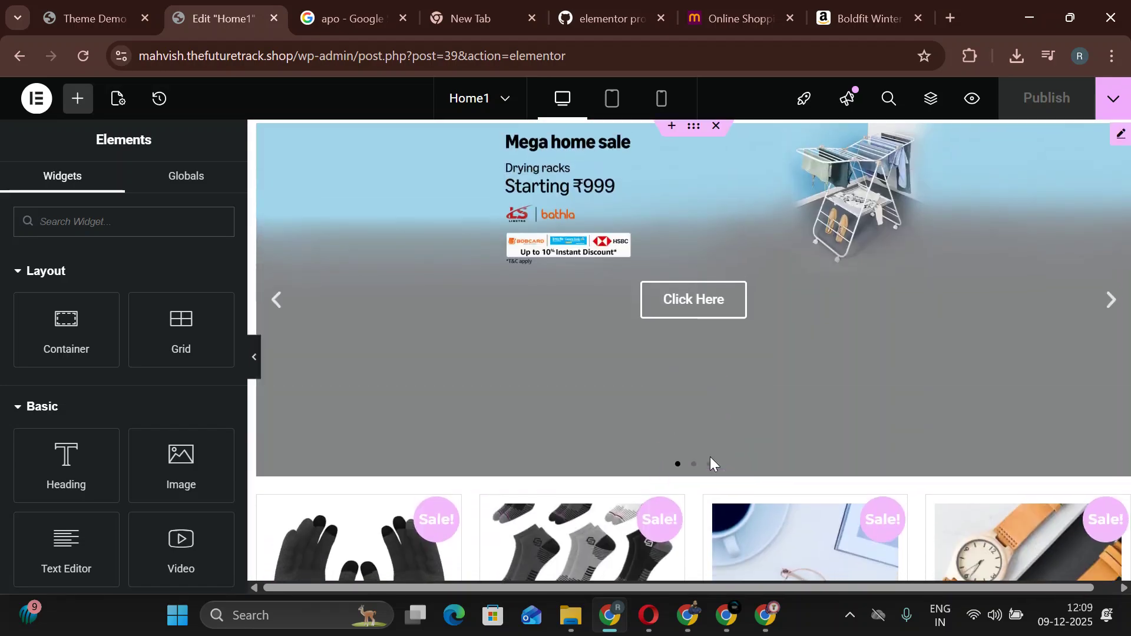
scroll(710, 458, down, 2)
scroll(914, 454, down, 3)
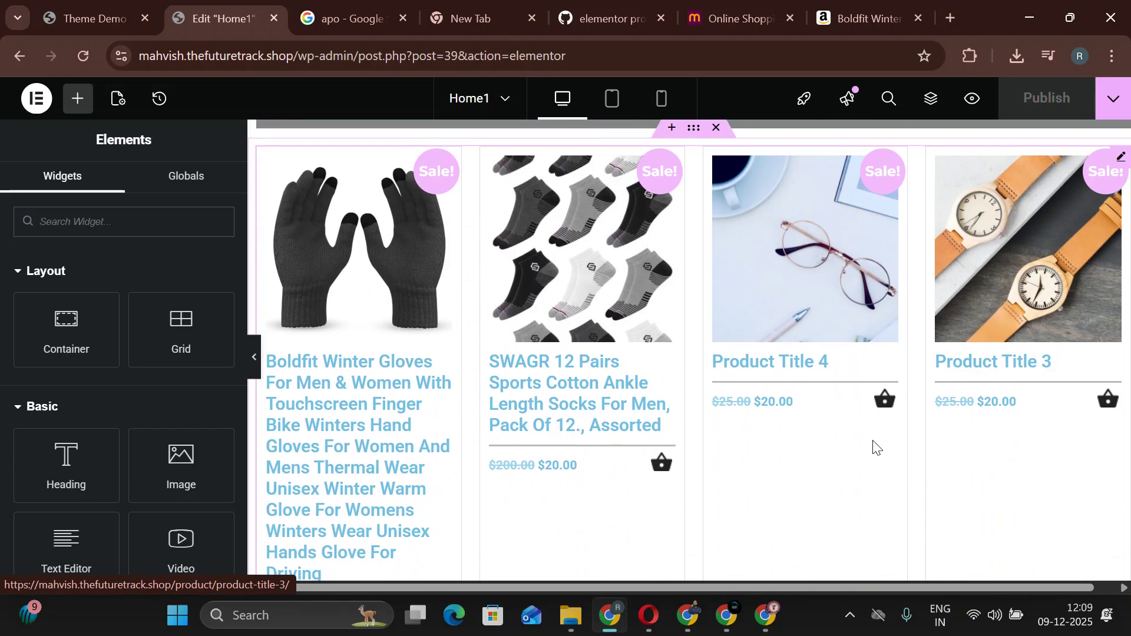
scroll(475, 384, down, 6)
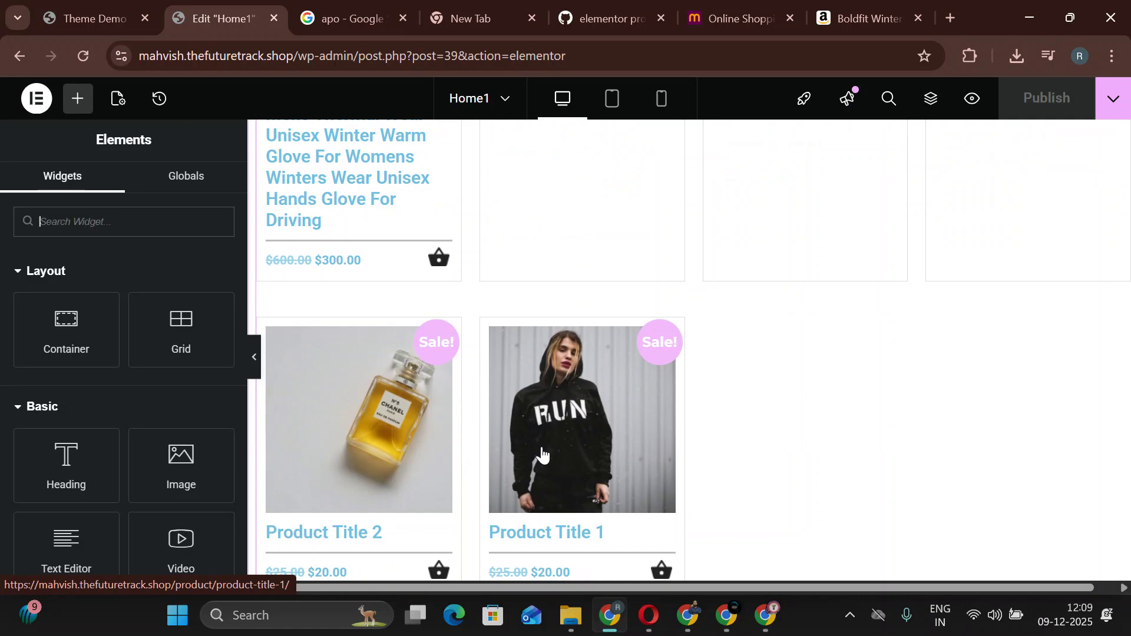
scroll(542, 453, up, 7)
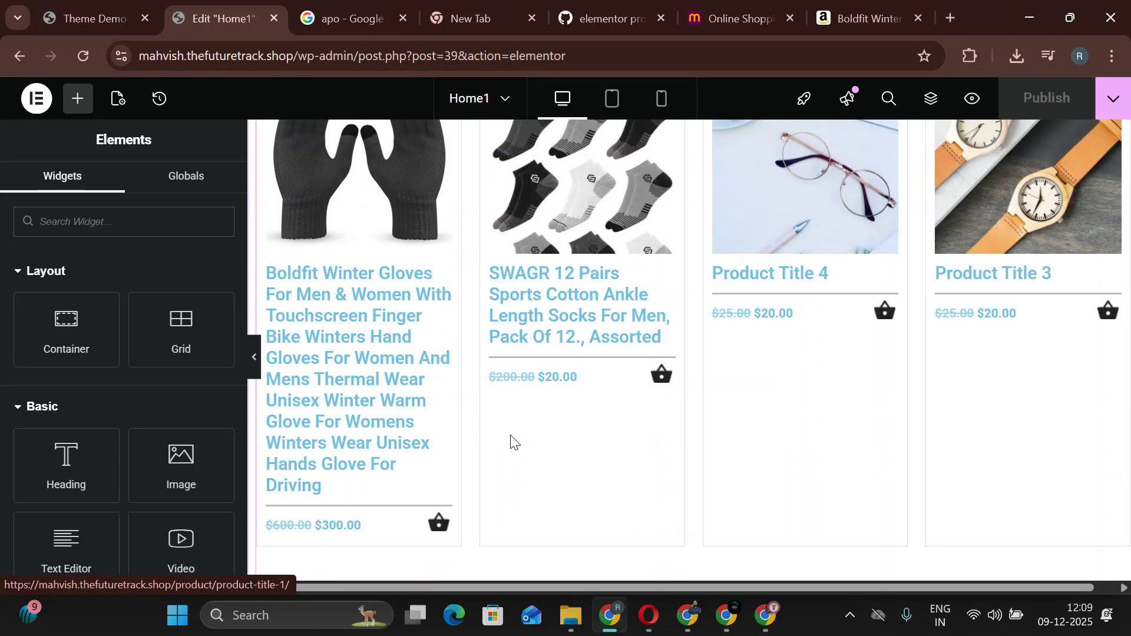
scroll(347, 489, down, 3)
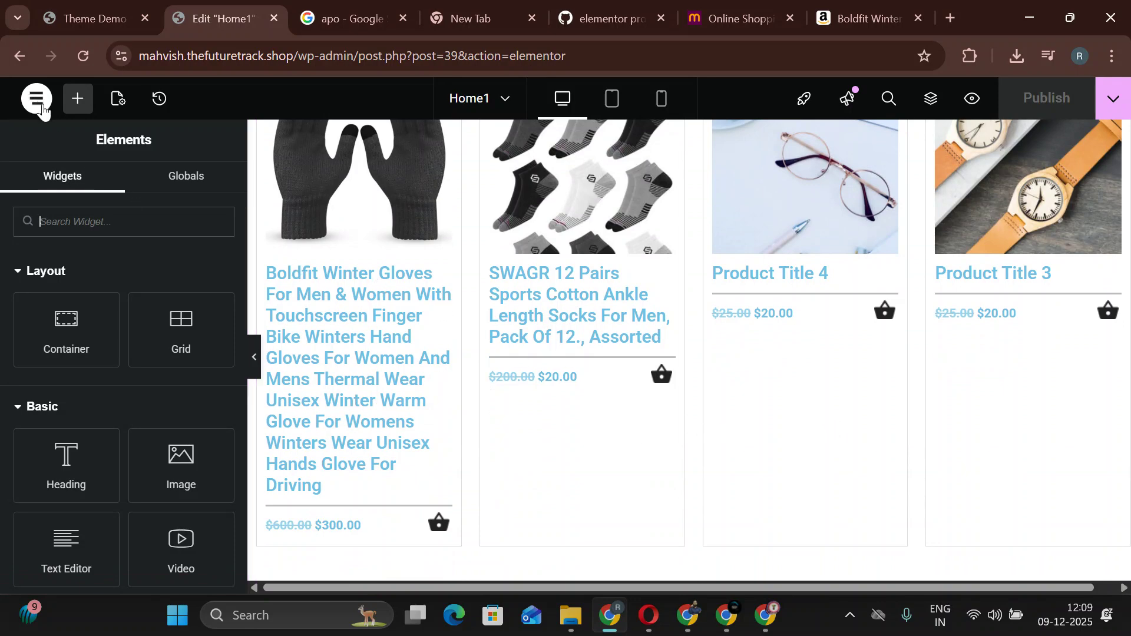
scroll(947, 262, up, 3)
Exit the Elementor editor to WordPress and return from the Home1 page editor to the pages list.
click(37, 99)
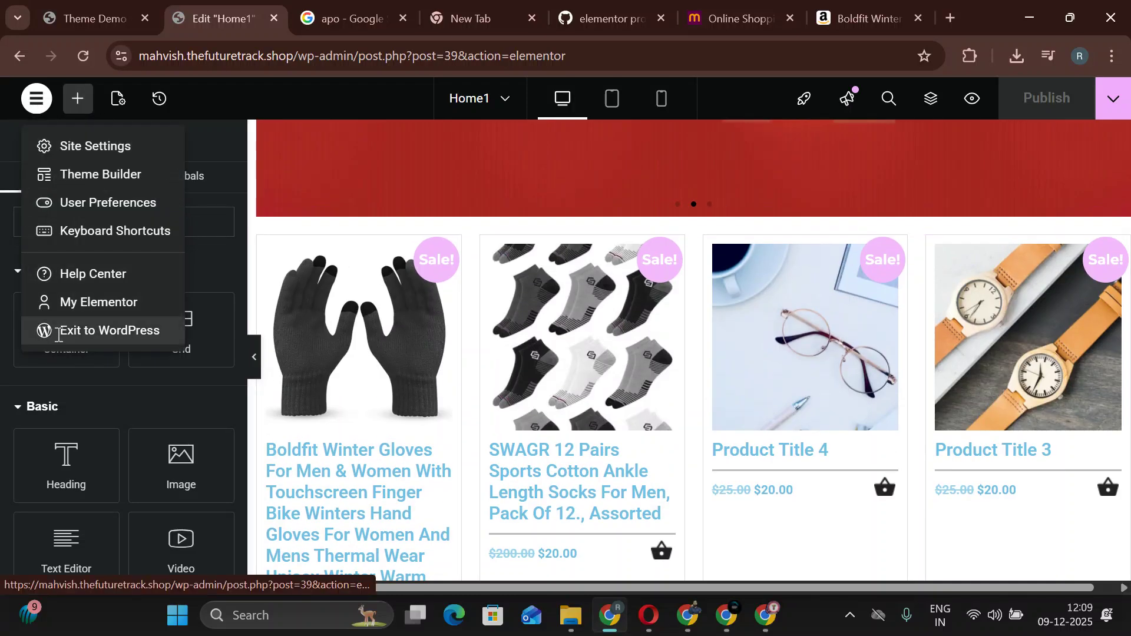
key(Escape)
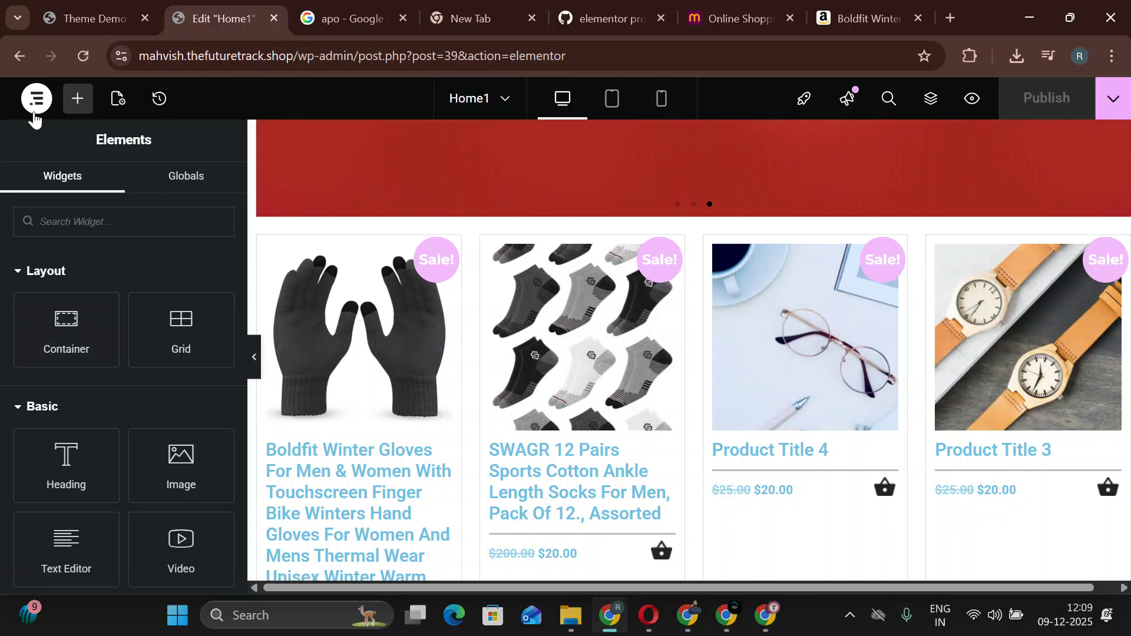
click(36, 98)
click(77, 334)
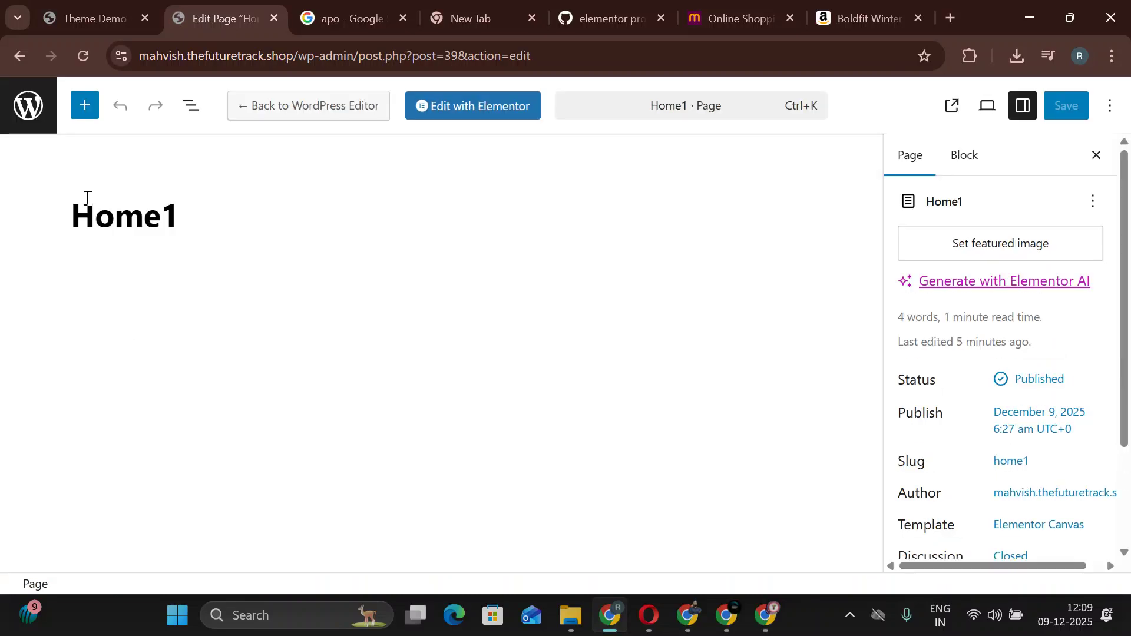
click(10, 110)
Open the product categories page and dismiss the Elementor AI pack-shots notice.
scroll(33, 434, down, 3)
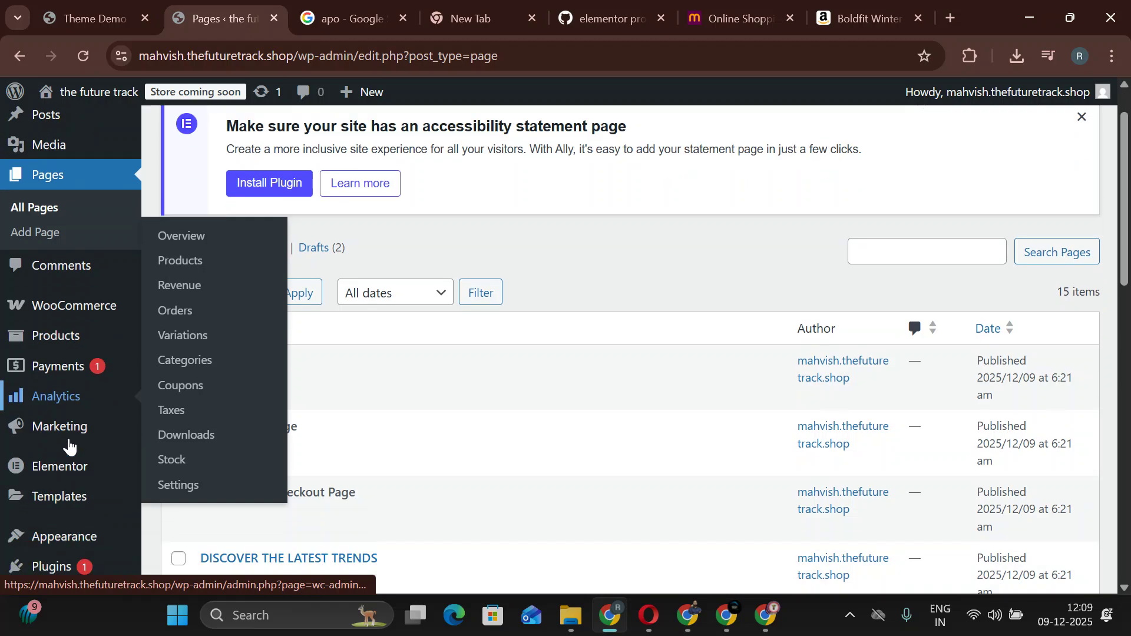
mouse_move(46, 234)
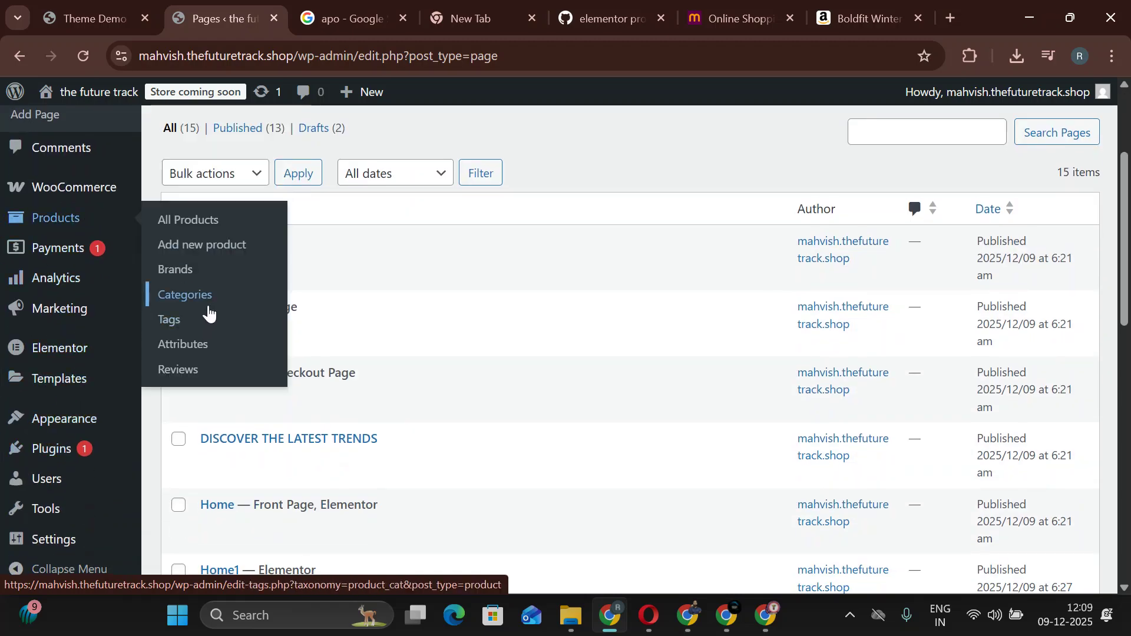
click(213, 304)
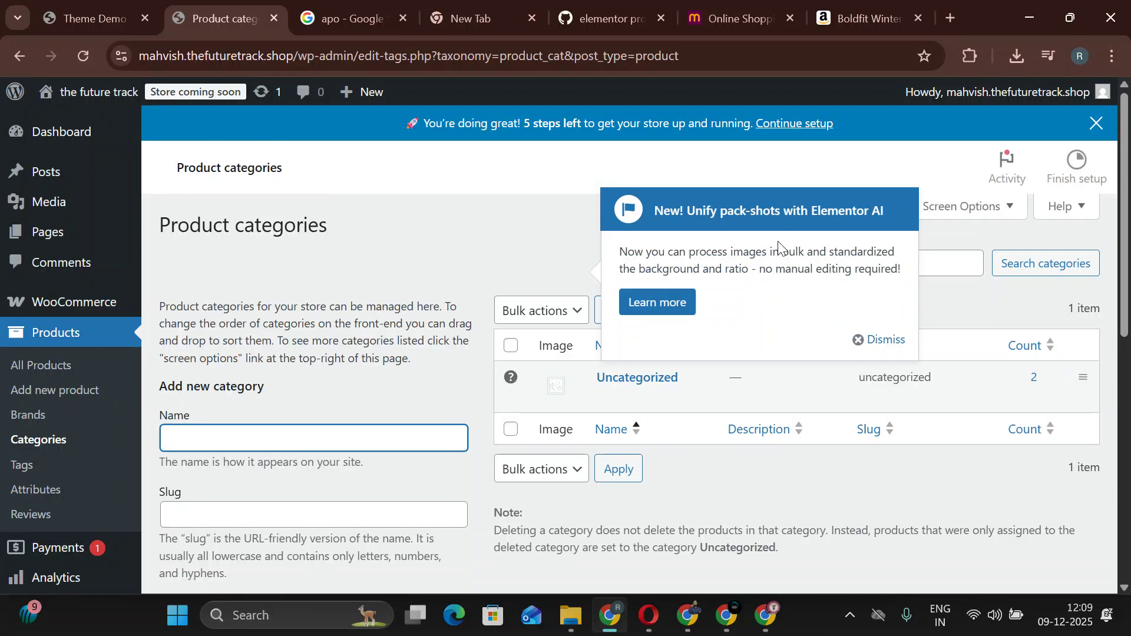
click(867, 339)
Enter mens as the new product category's name and look over the remaining category fields.
click(248, 435)
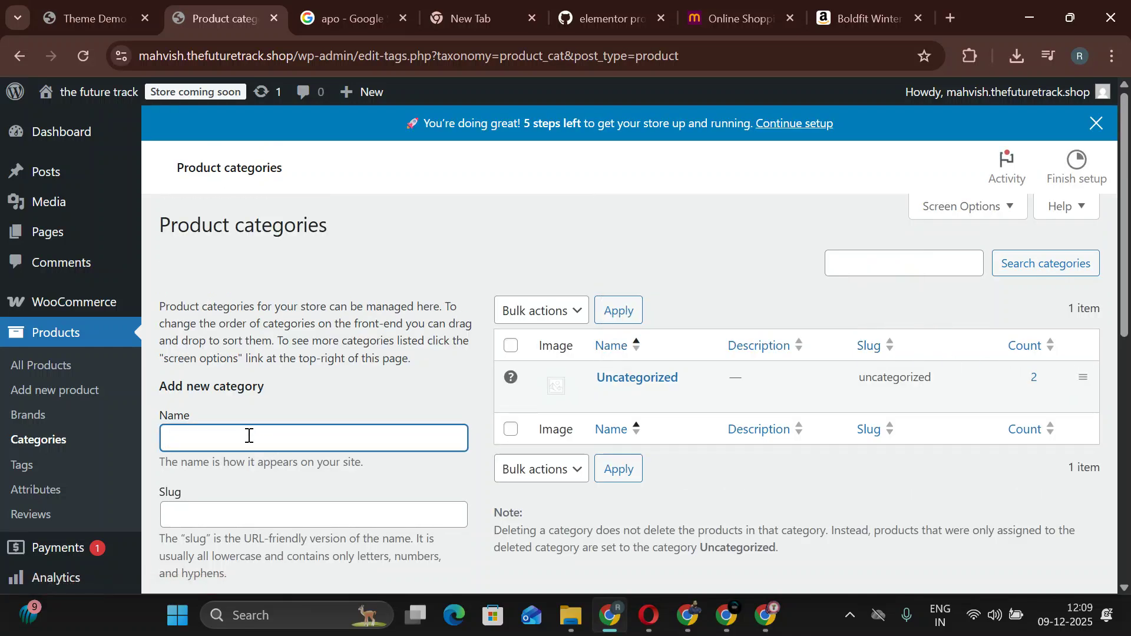
text(mens)
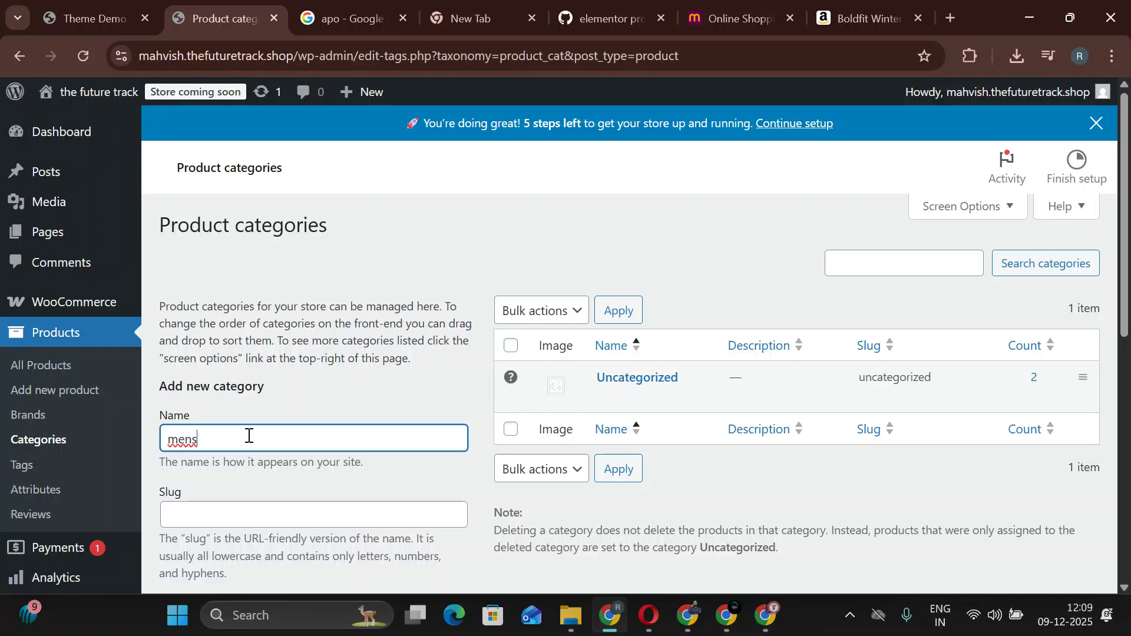
scroll(244, 442, down, 1)
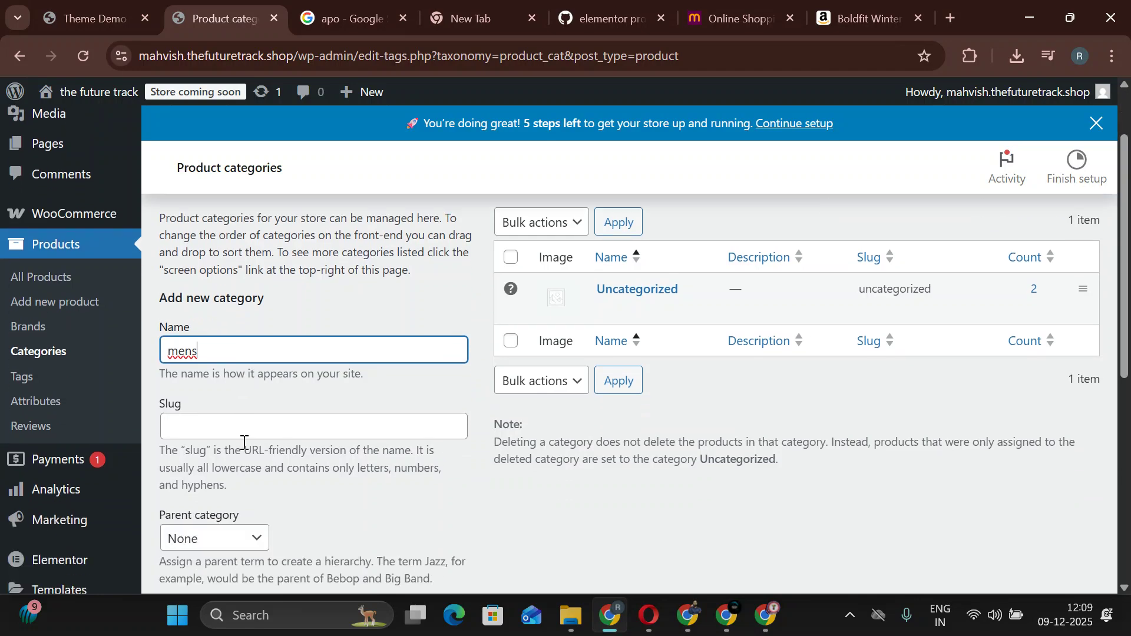
scroll(244, 442, down, 3)
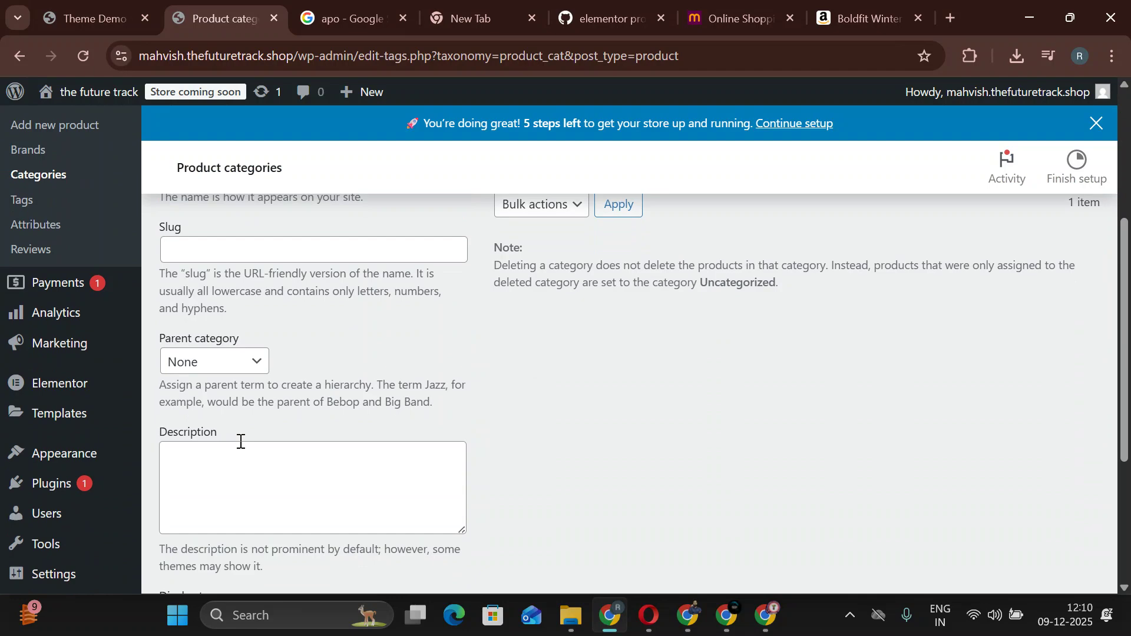
Switch to the Amazon gloves listing and look through its bullet points and related products.
click(837, 18)
scroll(412, 412, down, 4)
scroll(337, 510, down, 5)
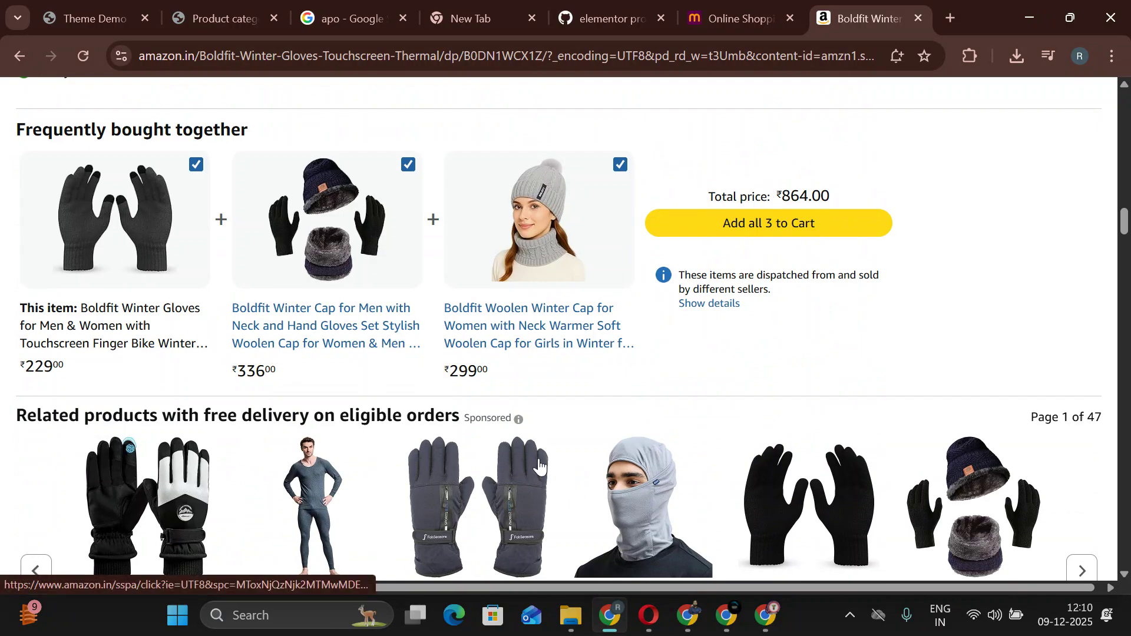
scroll(530, 462, up, 10)
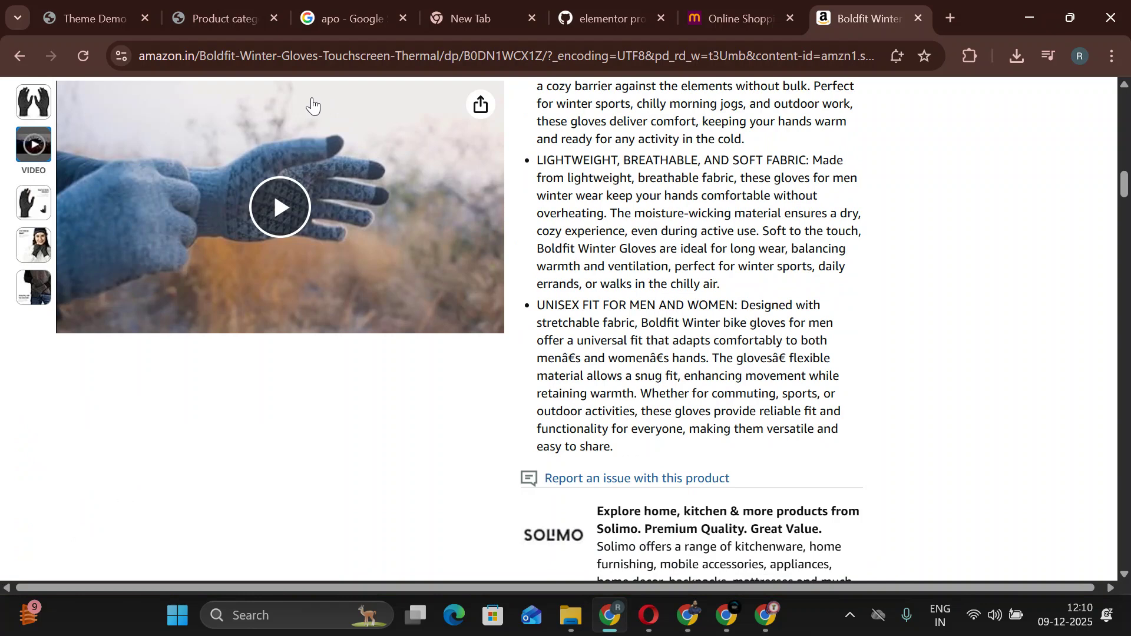
scroll(292, 106, up, 5)
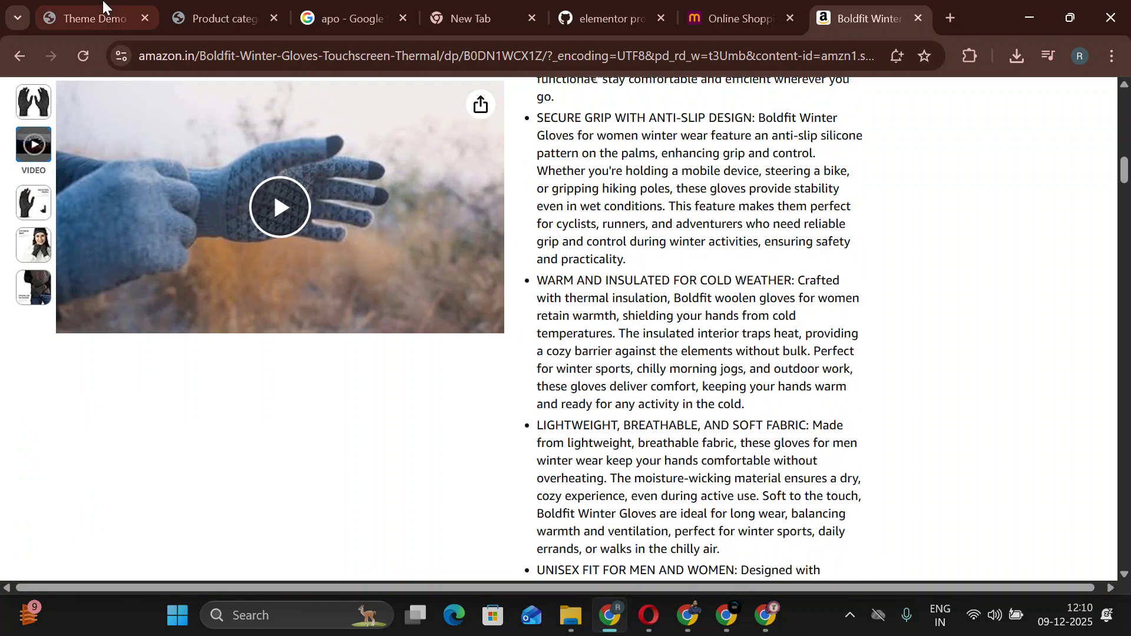
Open the product attributes page in WordPress and enter Size as the new attribute's name.
click(221, 1)
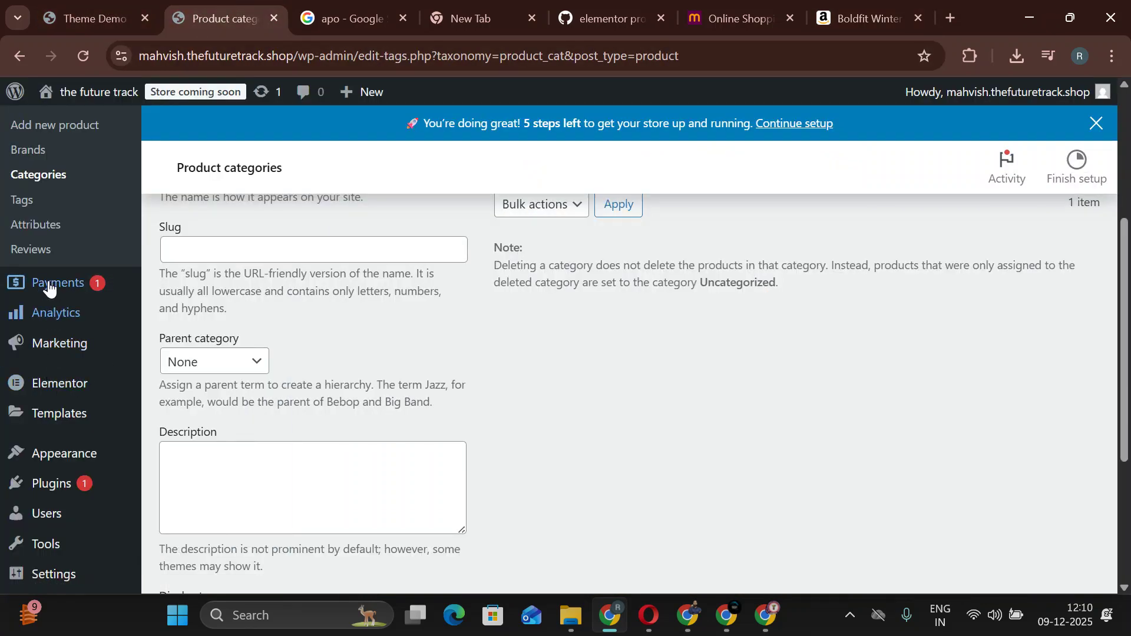
click(50, 226)
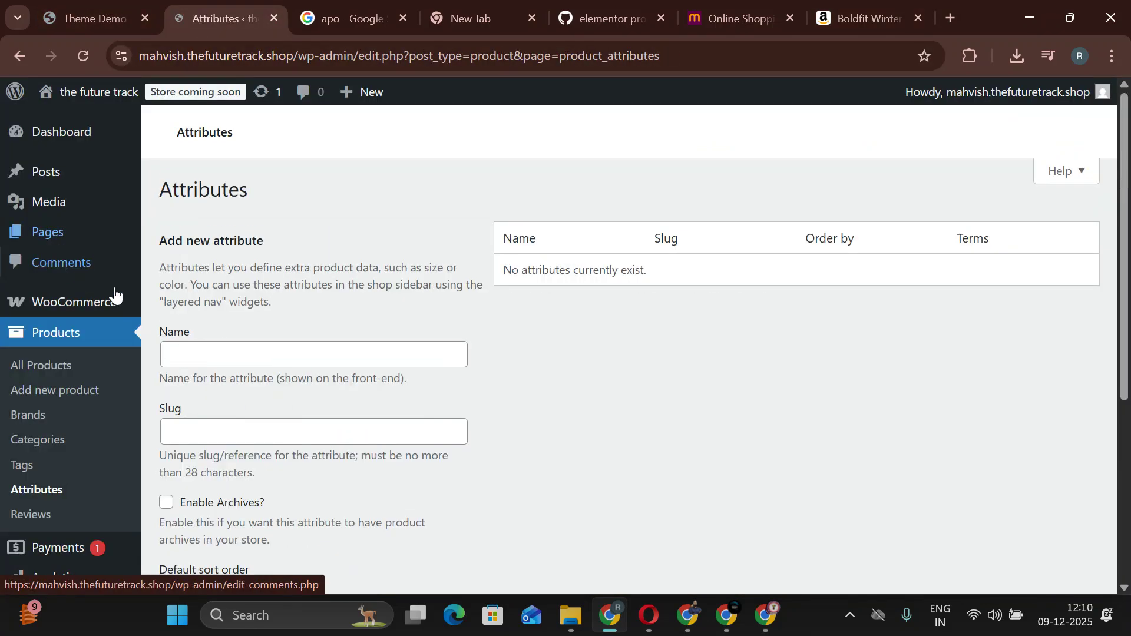
click(199, 387)
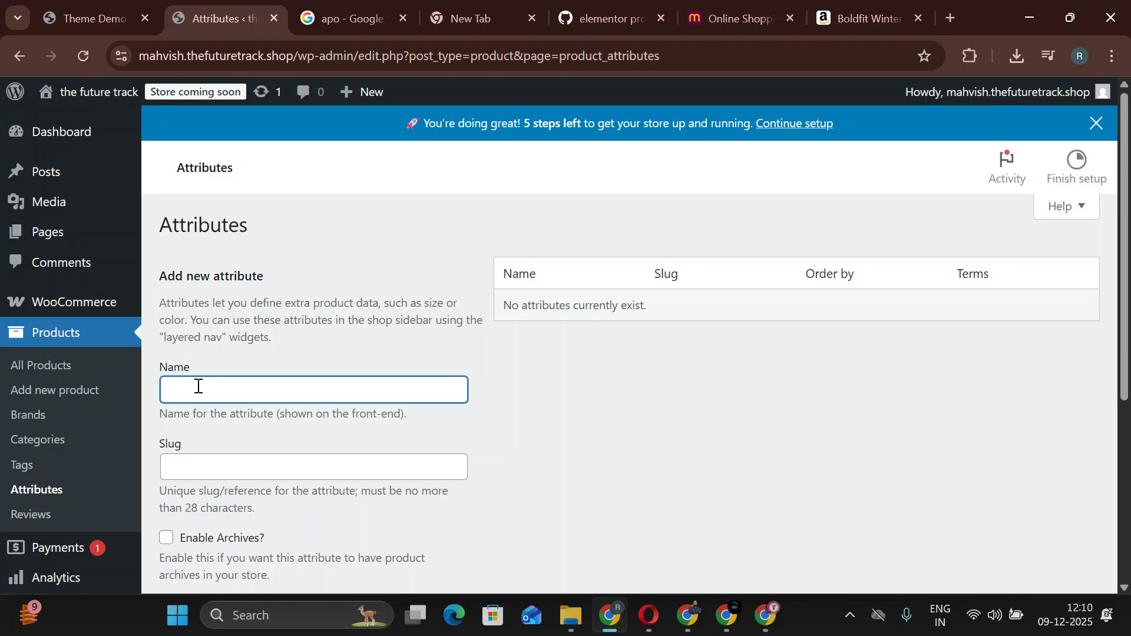
text(size)
click(291, 433)
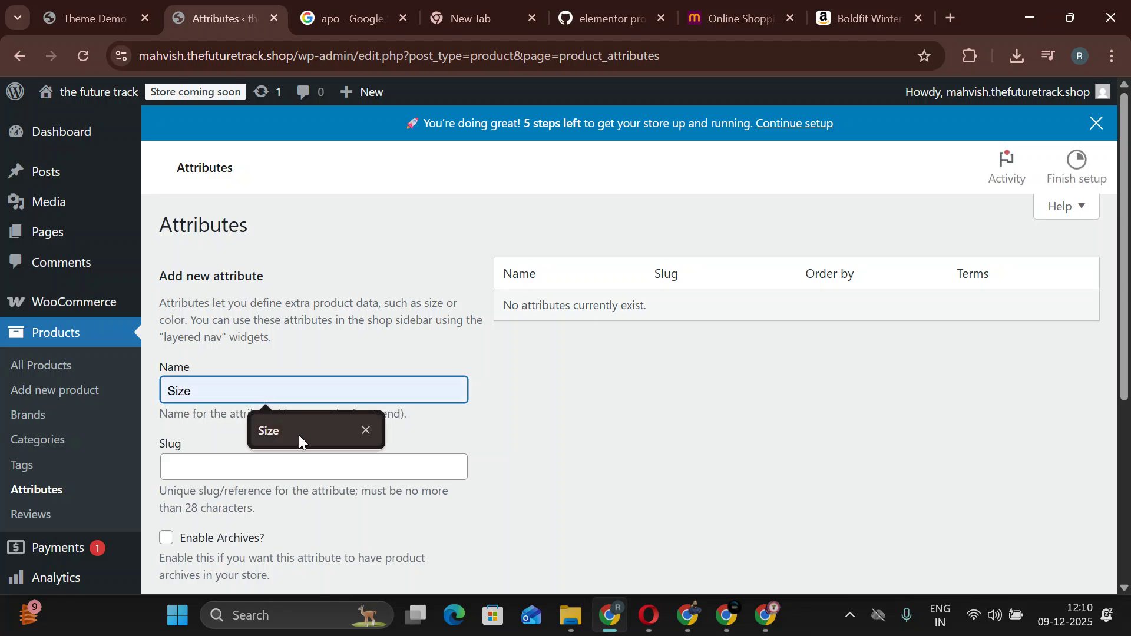
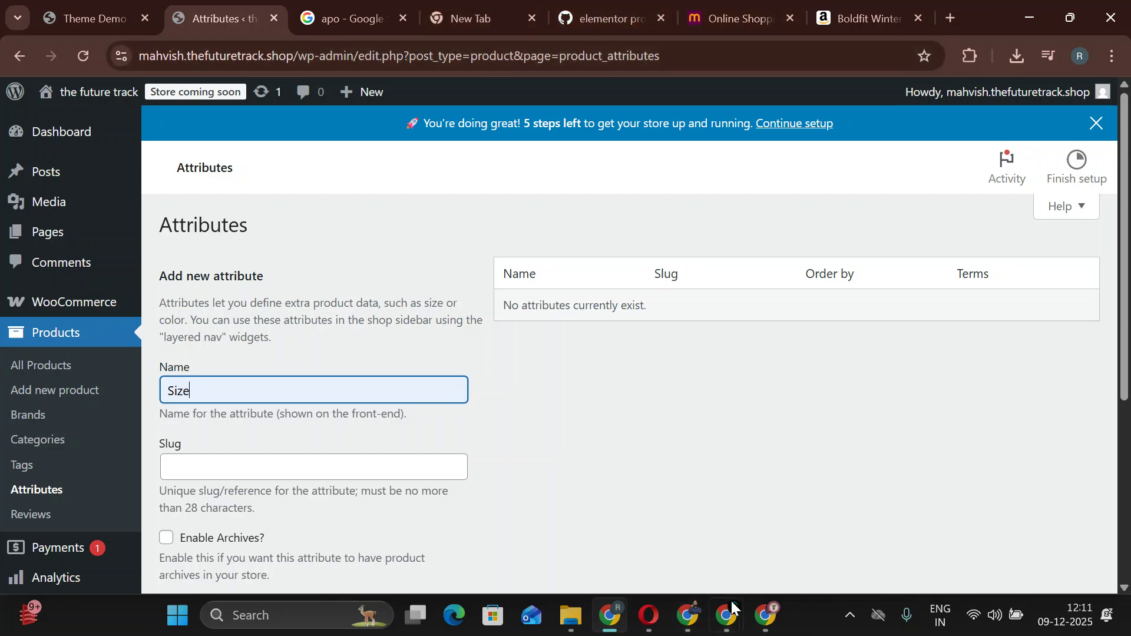
Switch to the other browser window, open ChatGPT in a new tab and start a new chat.
mouse_move(737, 605)
click(633, 529)
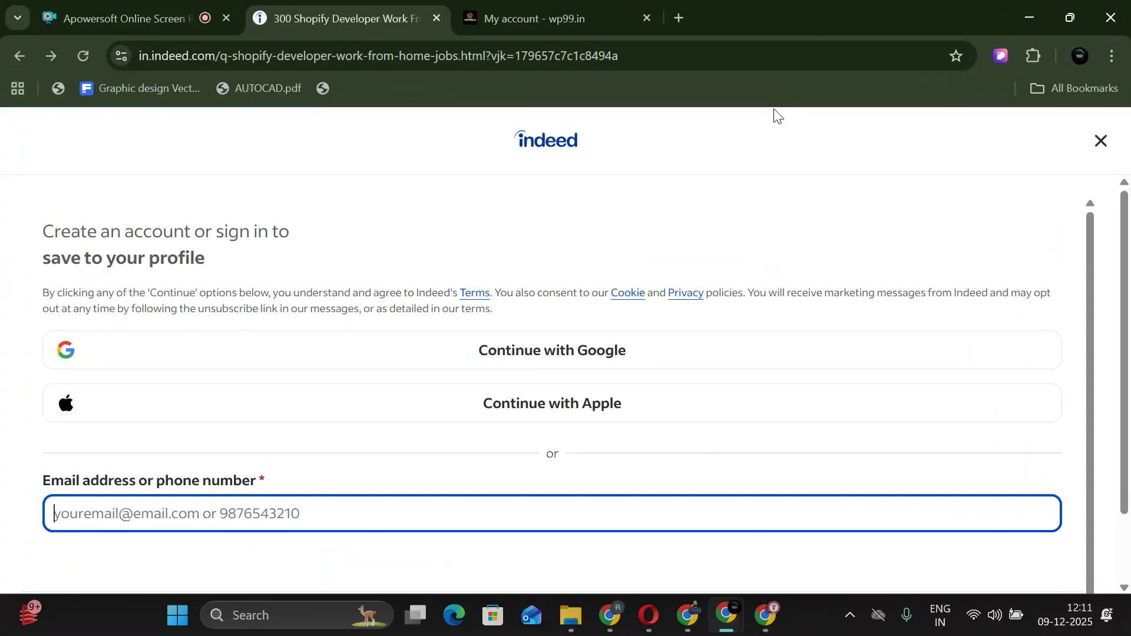
click(545, 17)
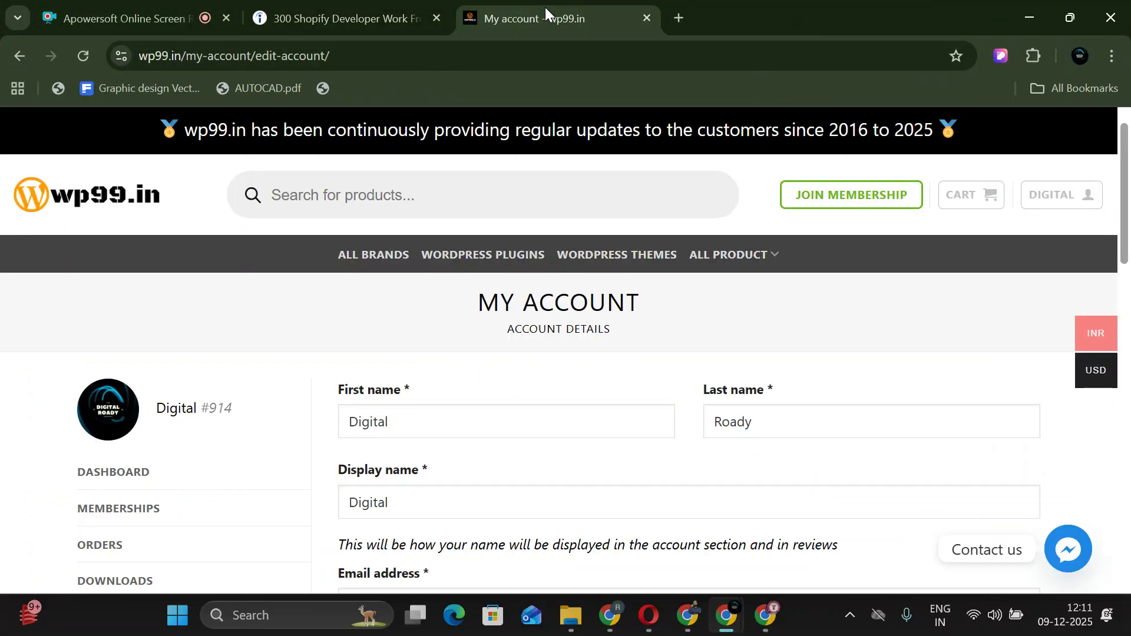
click(687, 17)
text(c)
key(Return)
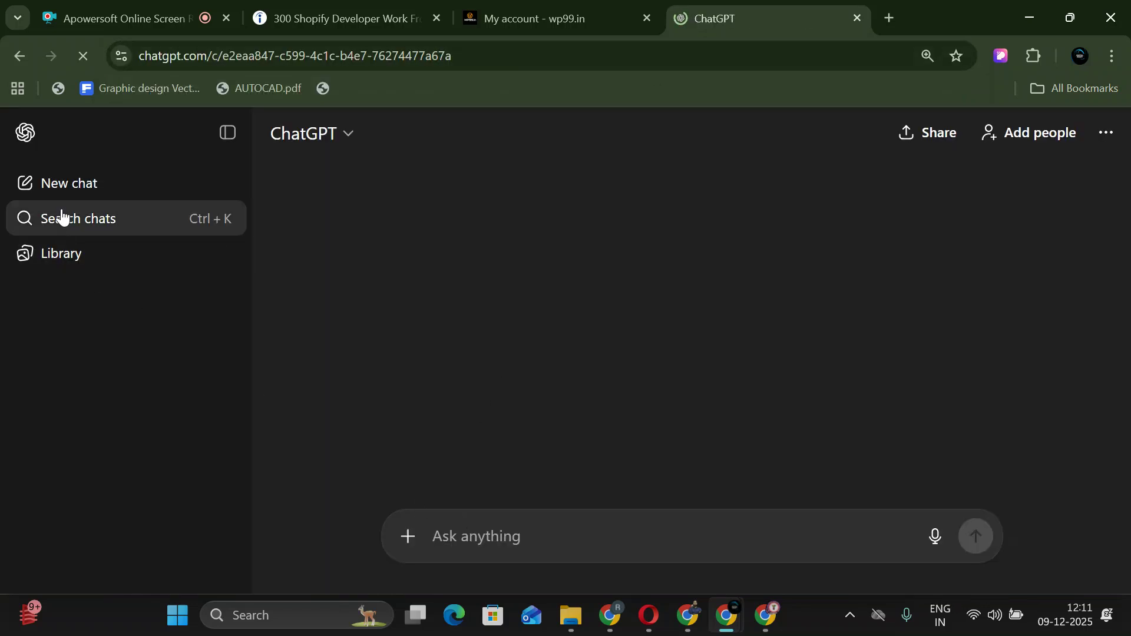
click(67, 183)
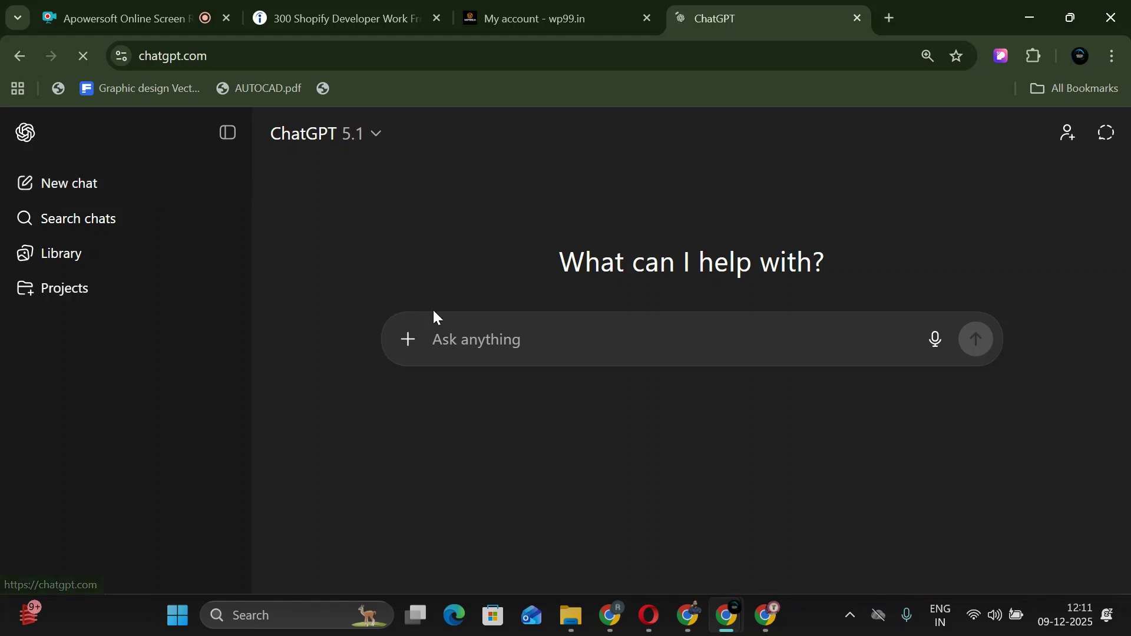
Ask ChatGPT for a WooCommerce size chart plugin.
text(woo c)
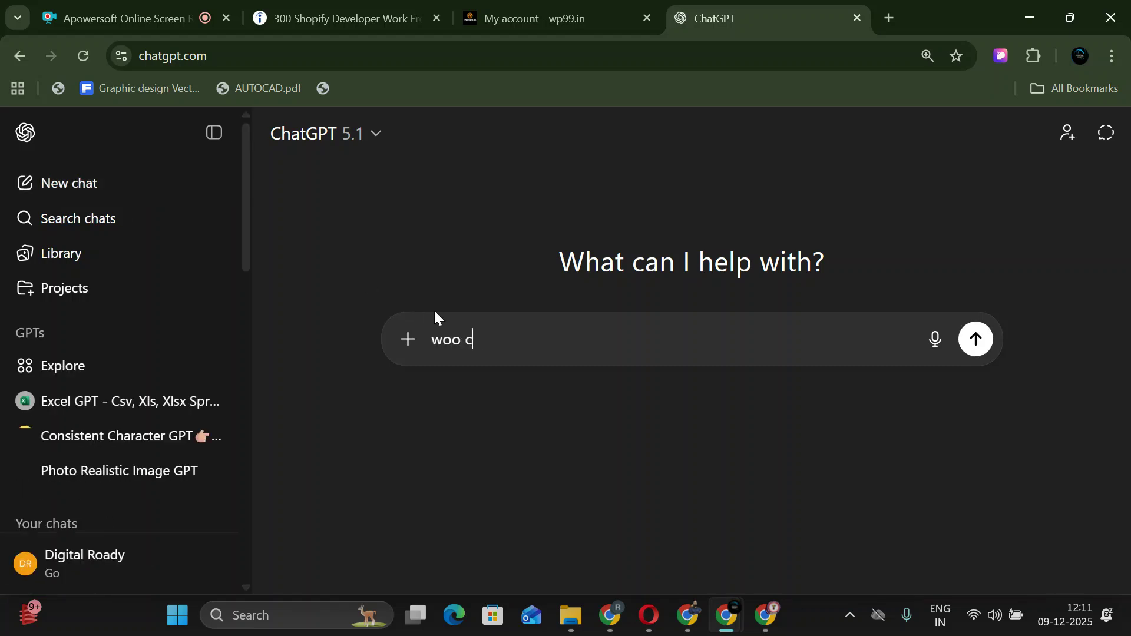
text(ommerce)
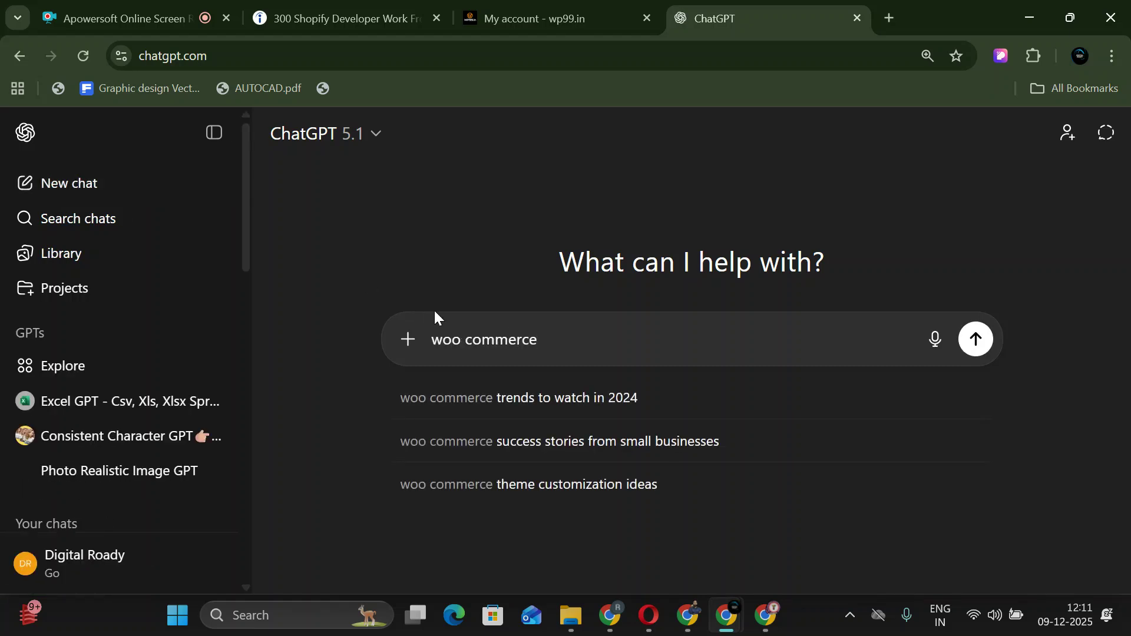
text( size chart )
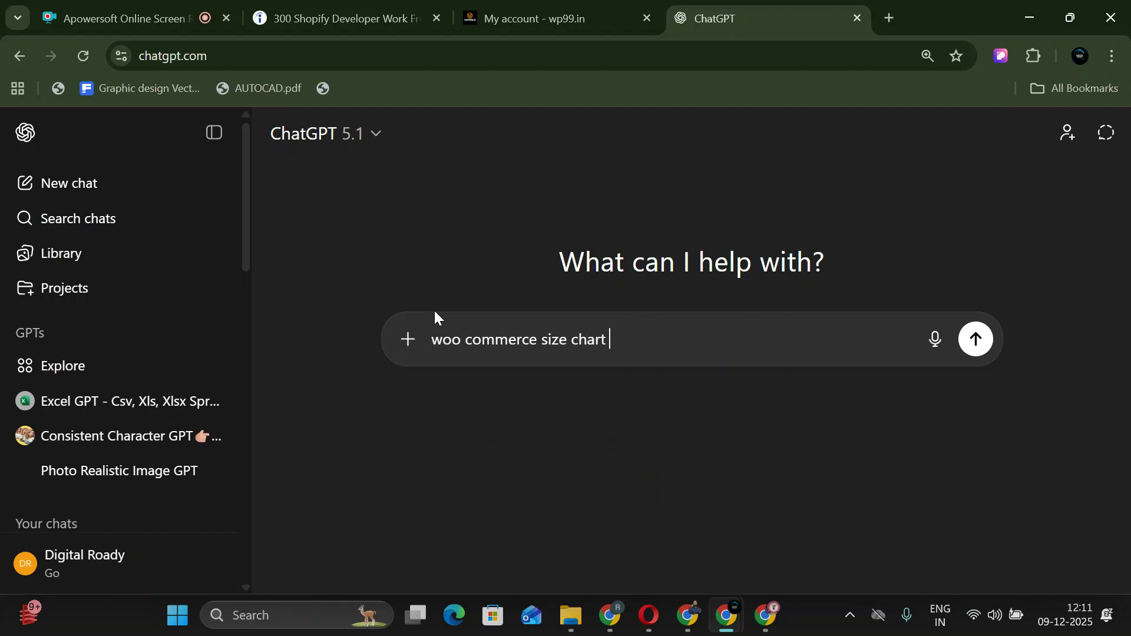
text(pluign)
key(Return)
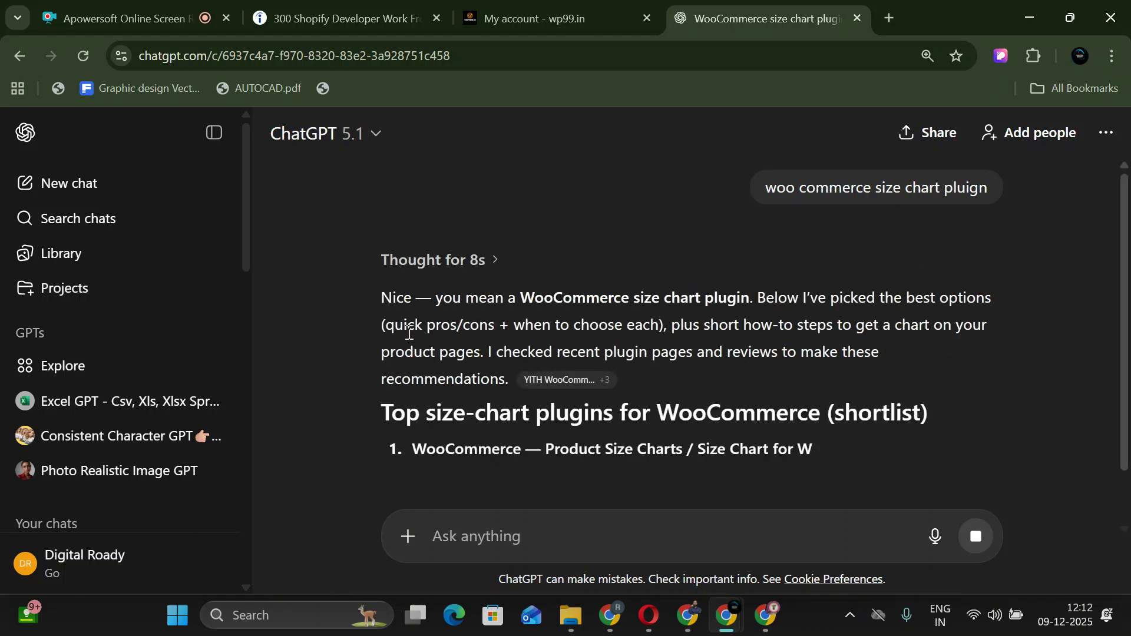
Read through ChatGPT's shortlist of size-chart plugins and highlight the Product Size Charts entry.
scroll(450, 323, down, 2)
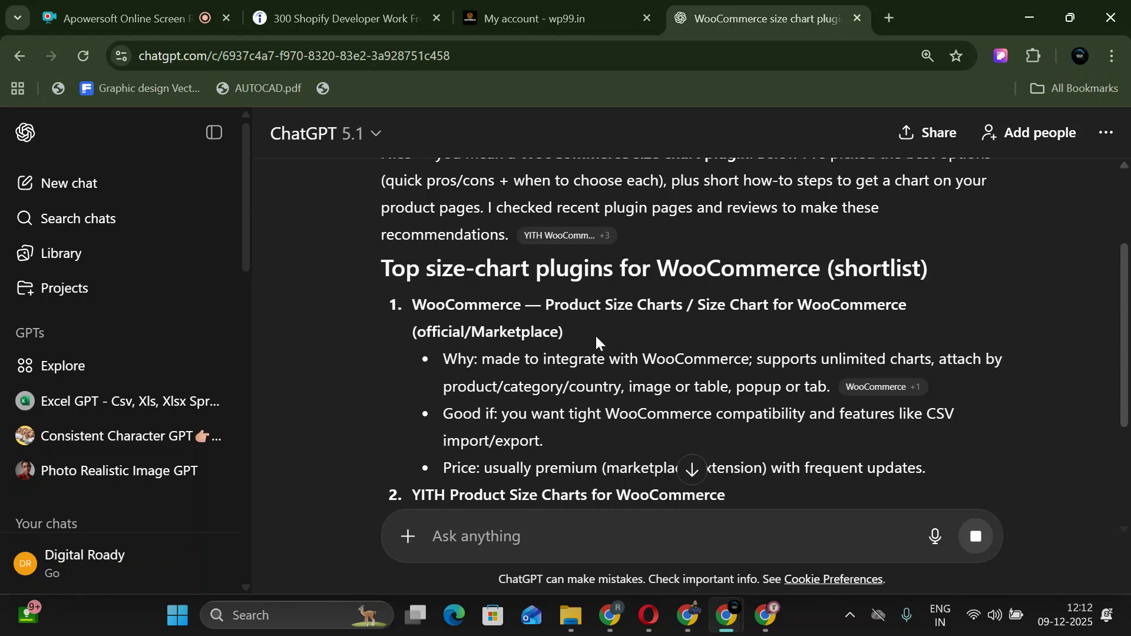
scroll(397, 318, down, 3)
drag(406, 327, 737, 330)
click(458, 448)
scroll(457, 447, down, 3)
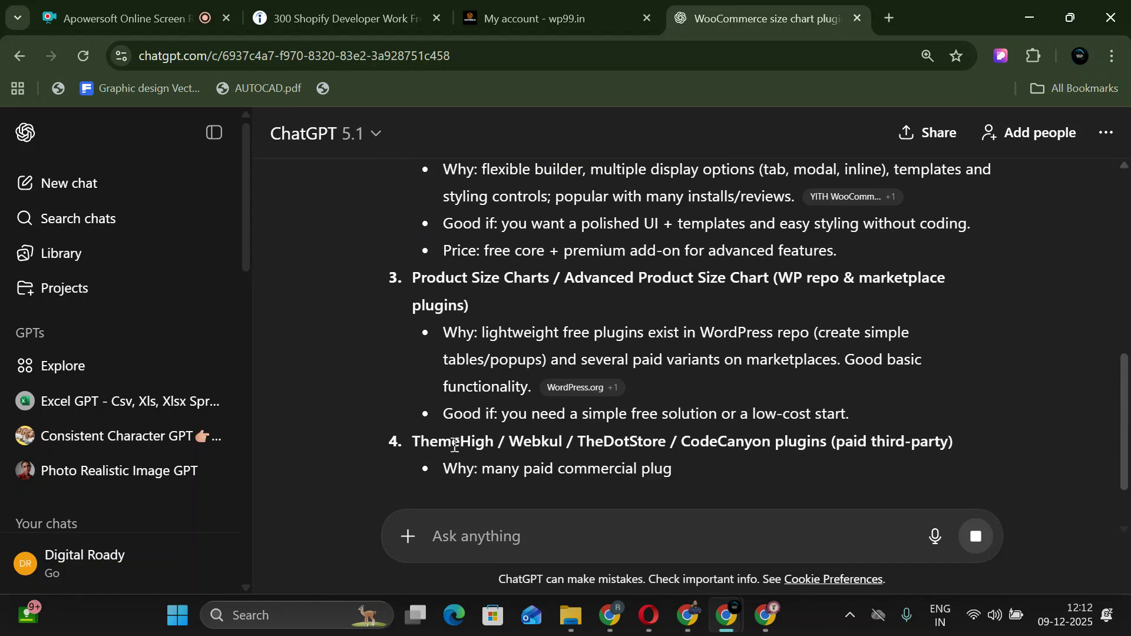
drag(415, 279, 556, 281)
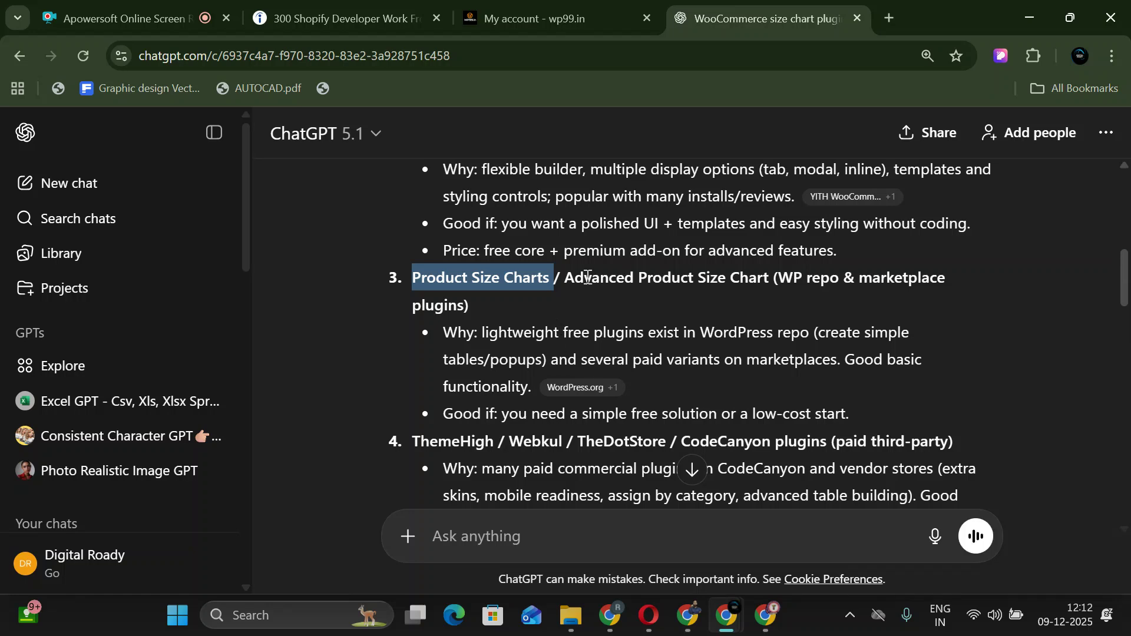
click(414, 8)
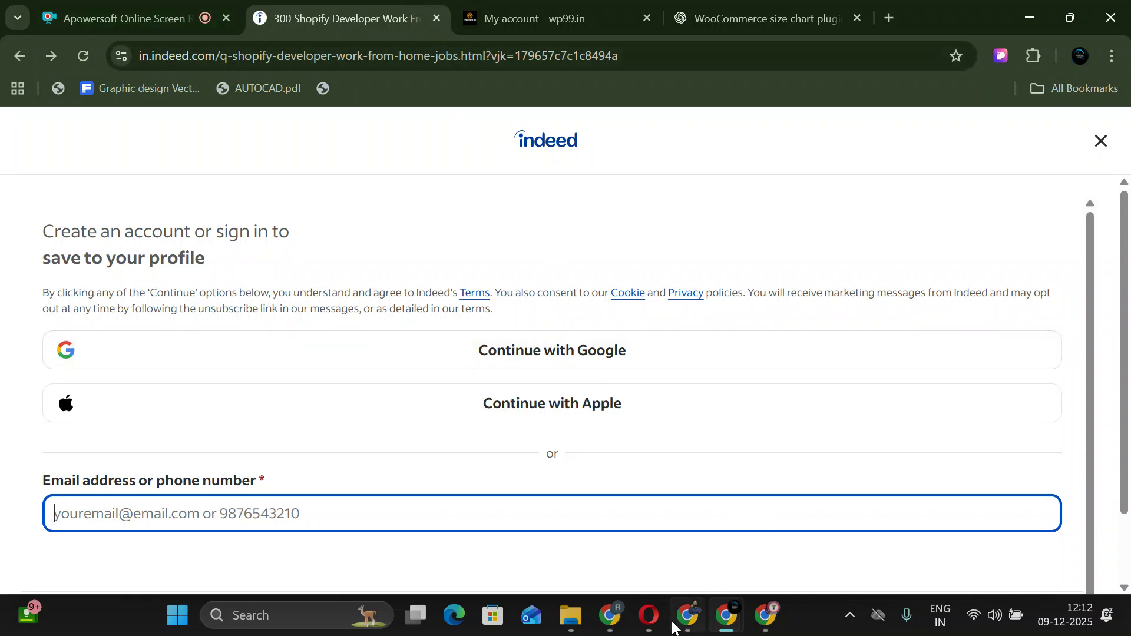
Return to the WordPress attributes page and add the Size attribute with custom ordering as its sort order.
click(610, 616)
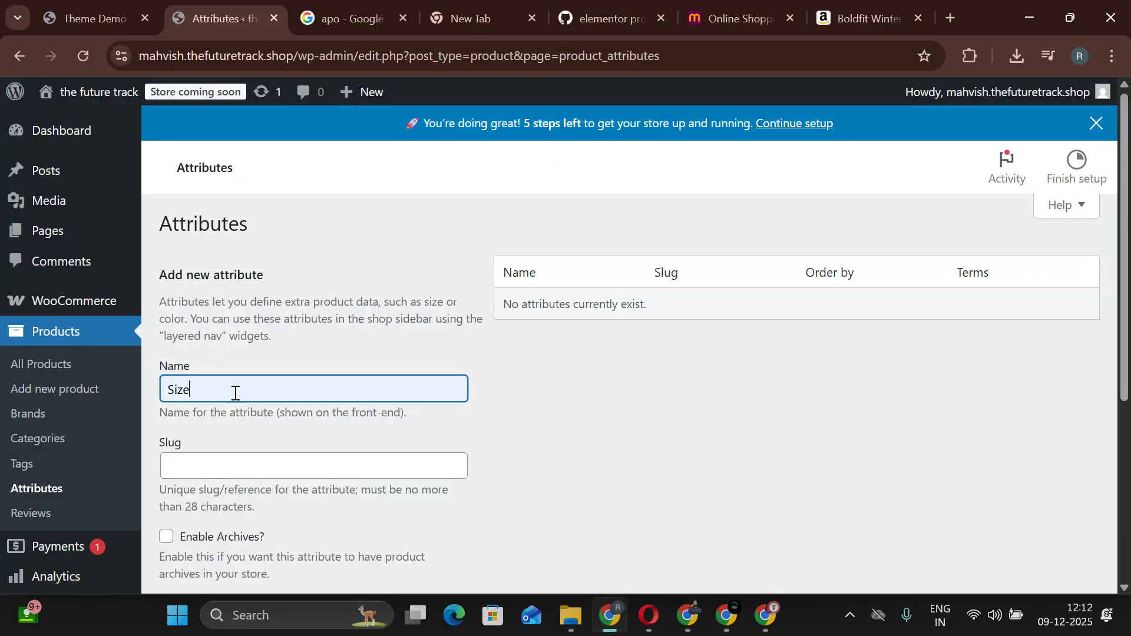
scroll(235, 392, down, 2)
scroll(242, 397, up, 1)
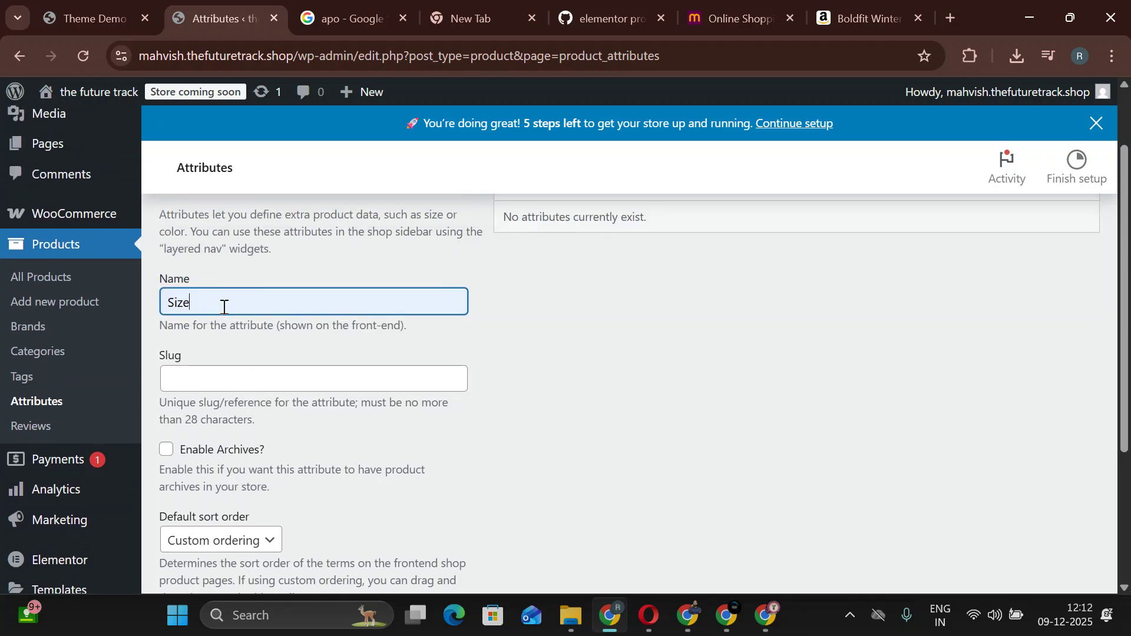
scroll(215, 330, down, 3)
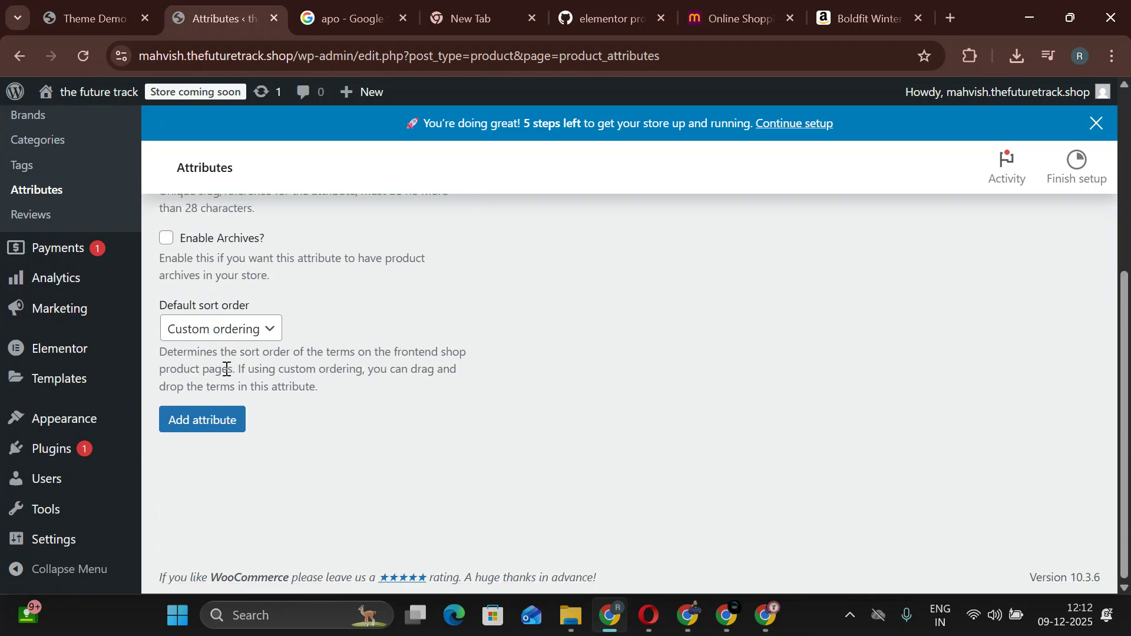
click(228, 423)
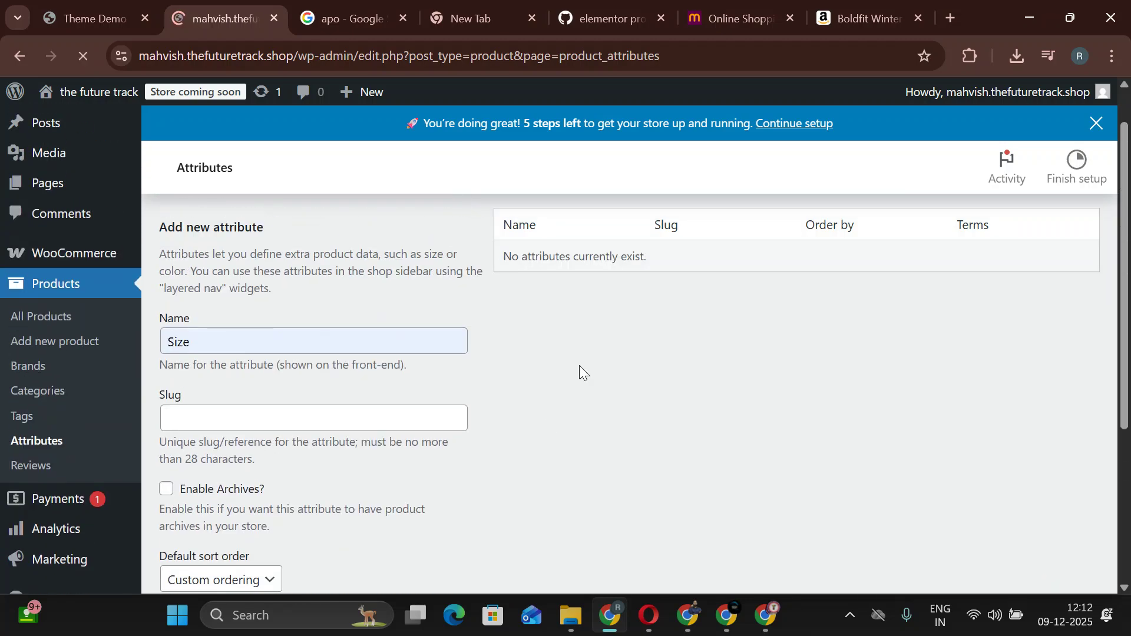
Open the term configuration of the Size attribute and add the term M.
click(881, 342)
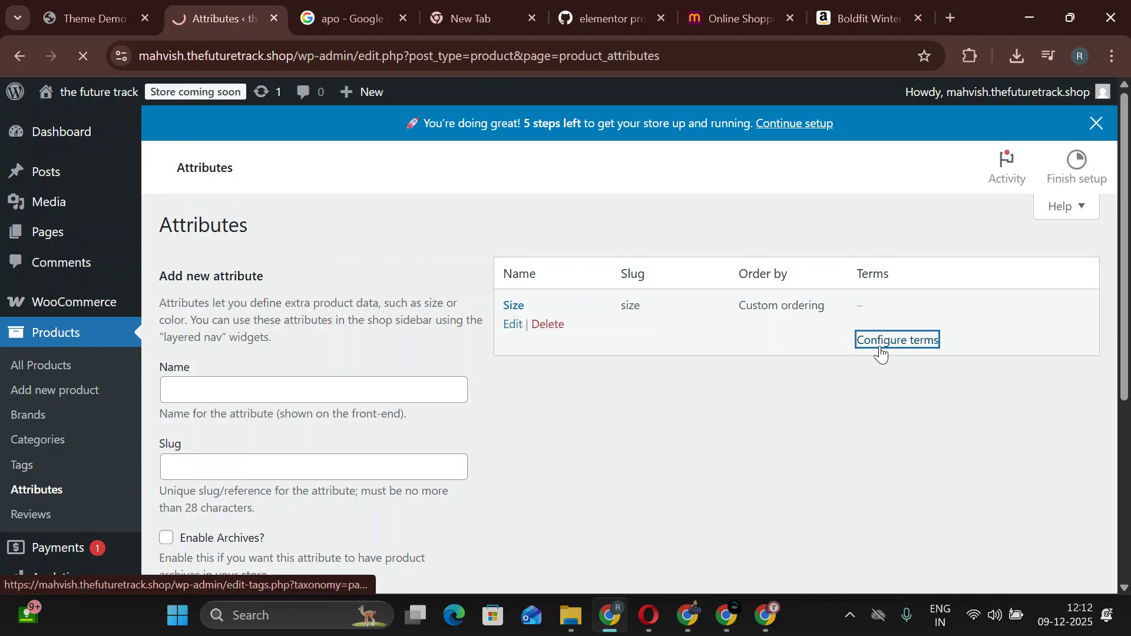
text(M)
scroll(205, 414, down, 4)
click(194, 434)
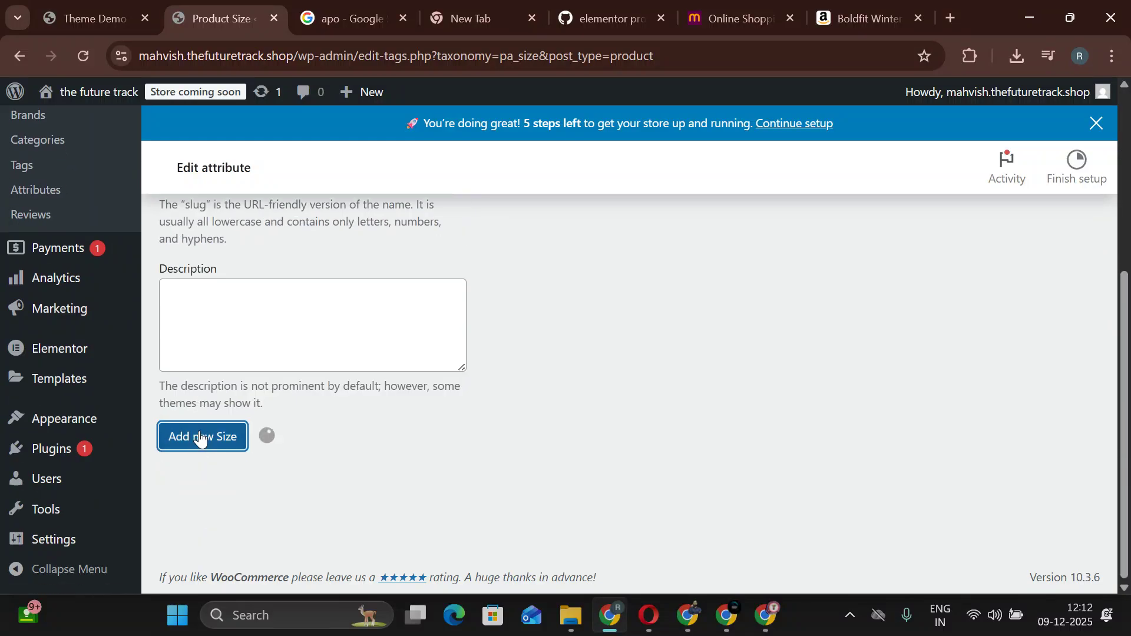
Add the term L to the Size attribute.
scroll(200, 434, up, 5)
click(222, 430)
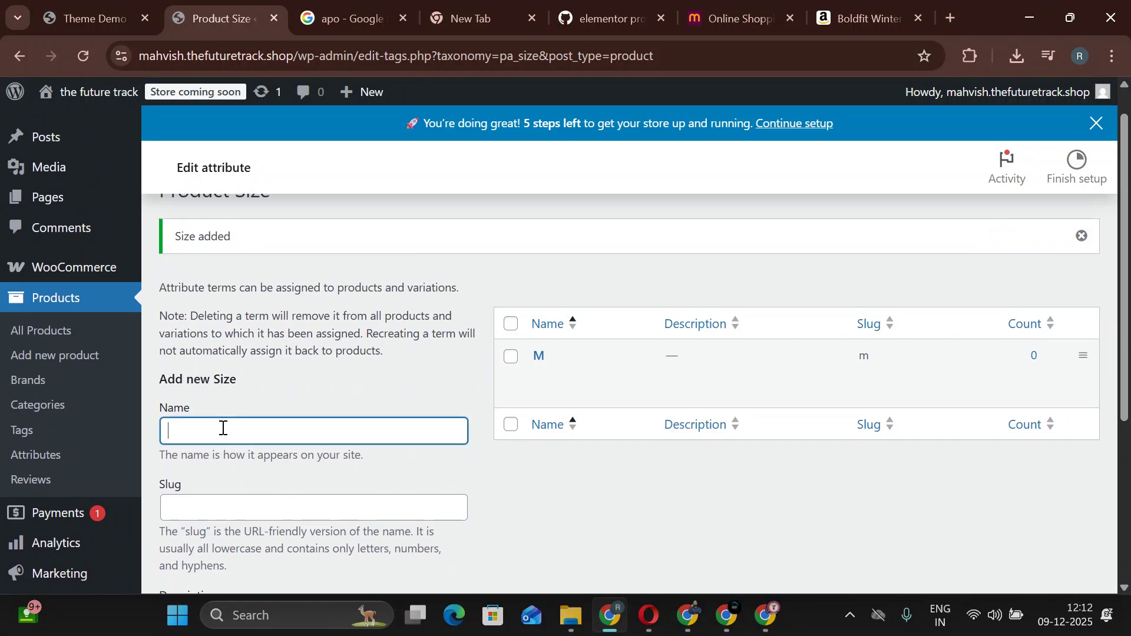
text(L)
scroll(202, 422, down, 4)
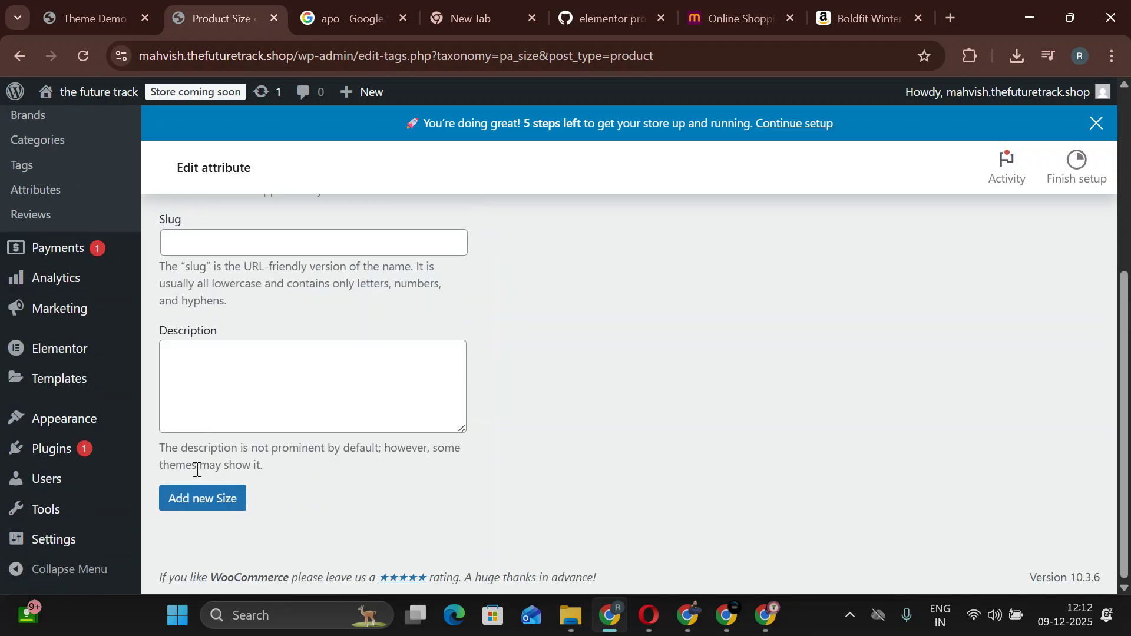
click(197, 499)
Add the term S to the Size attribute.
scroll(200, 471, up, 3)
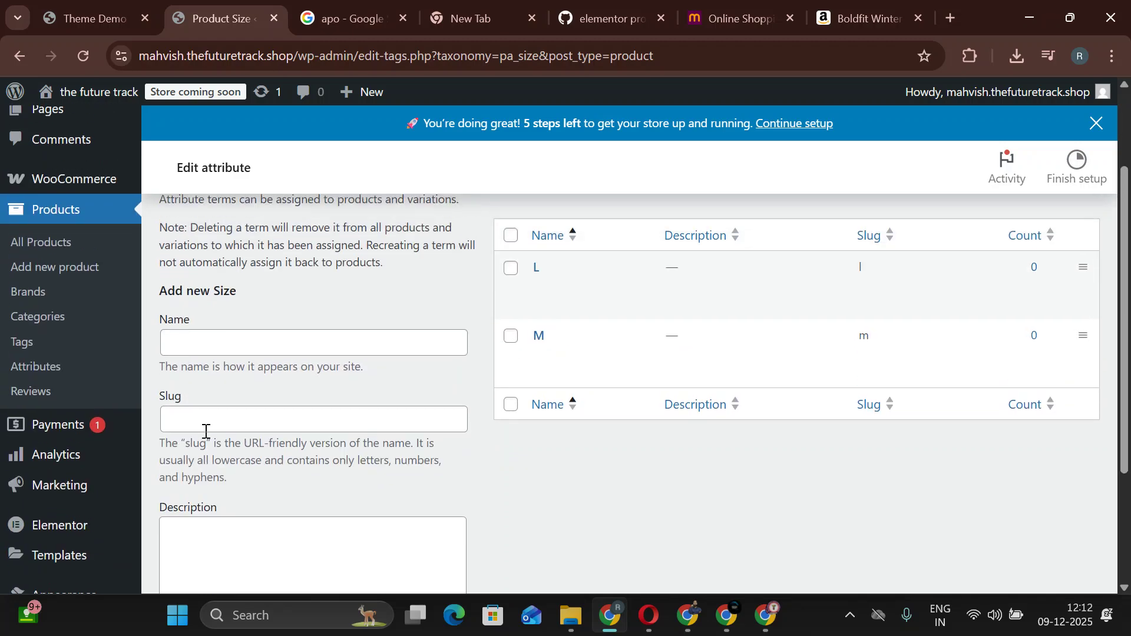
click(213, 343)
text(S)
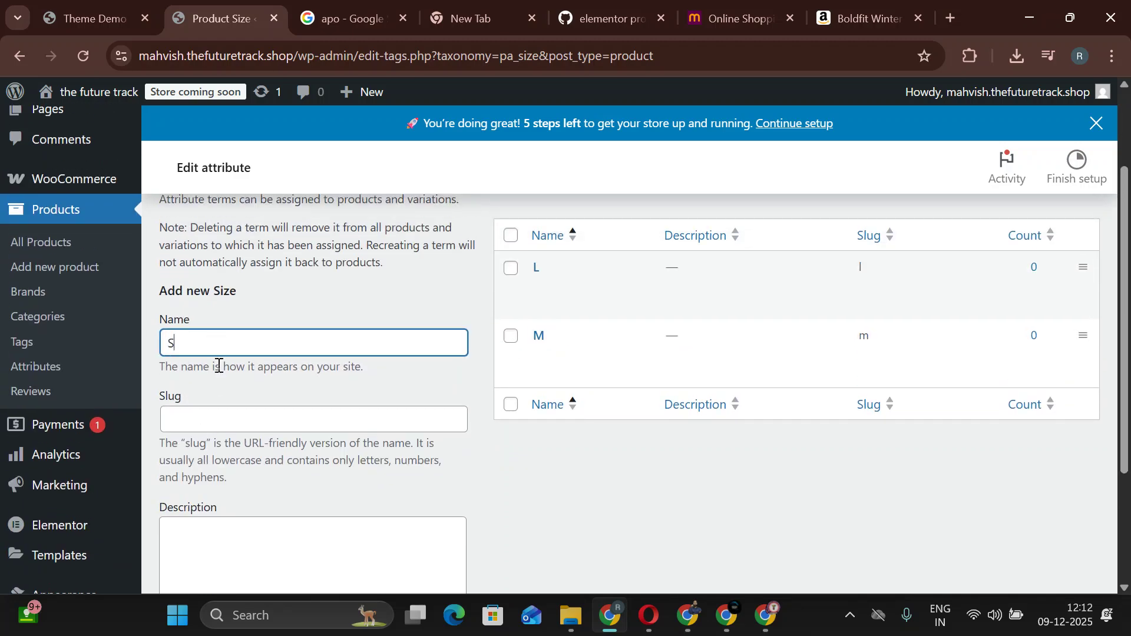
scroll(212, 346, down, 3)
scroll(346, 483, up, 1)
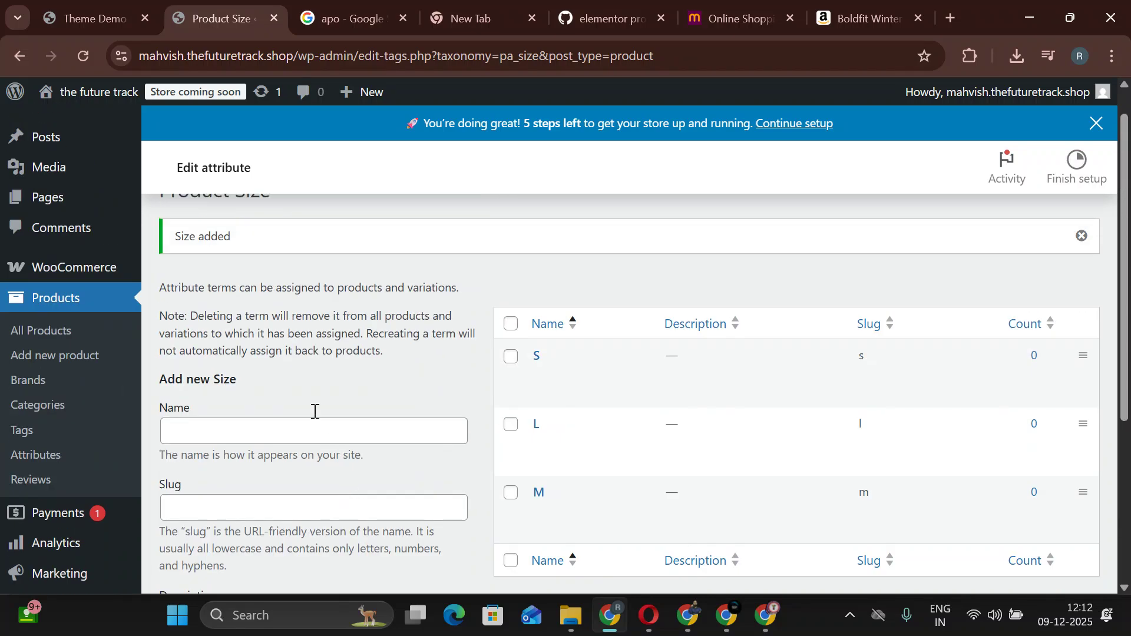
Add a fourth term to the Size attribute, alongside S, L and M.
click(235, 432)
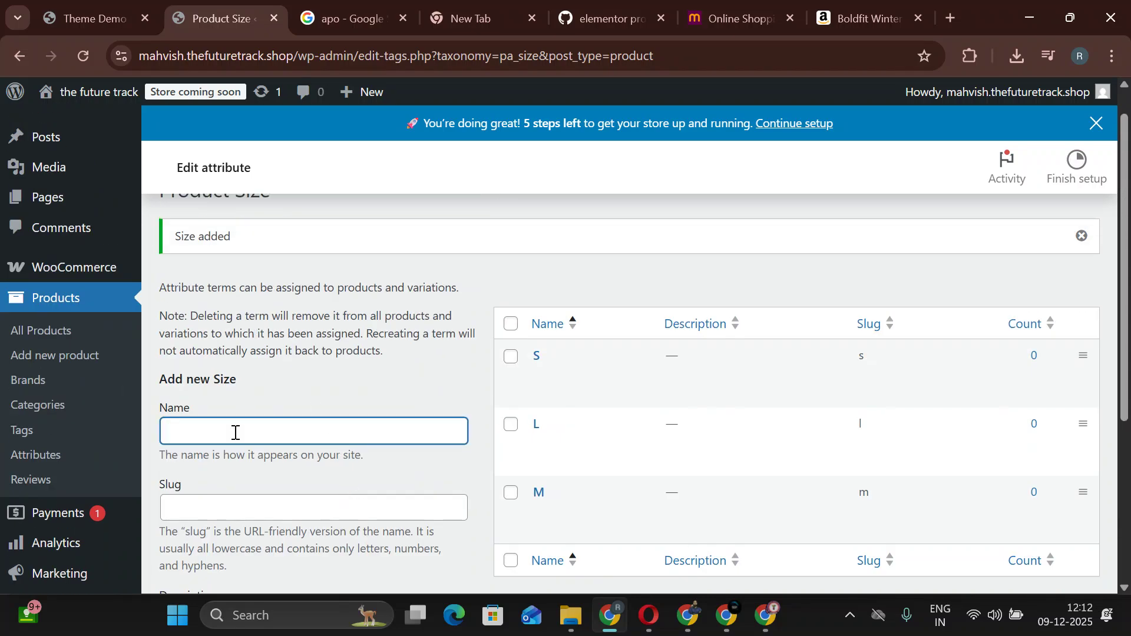
scroll(235, 432, down, 4)
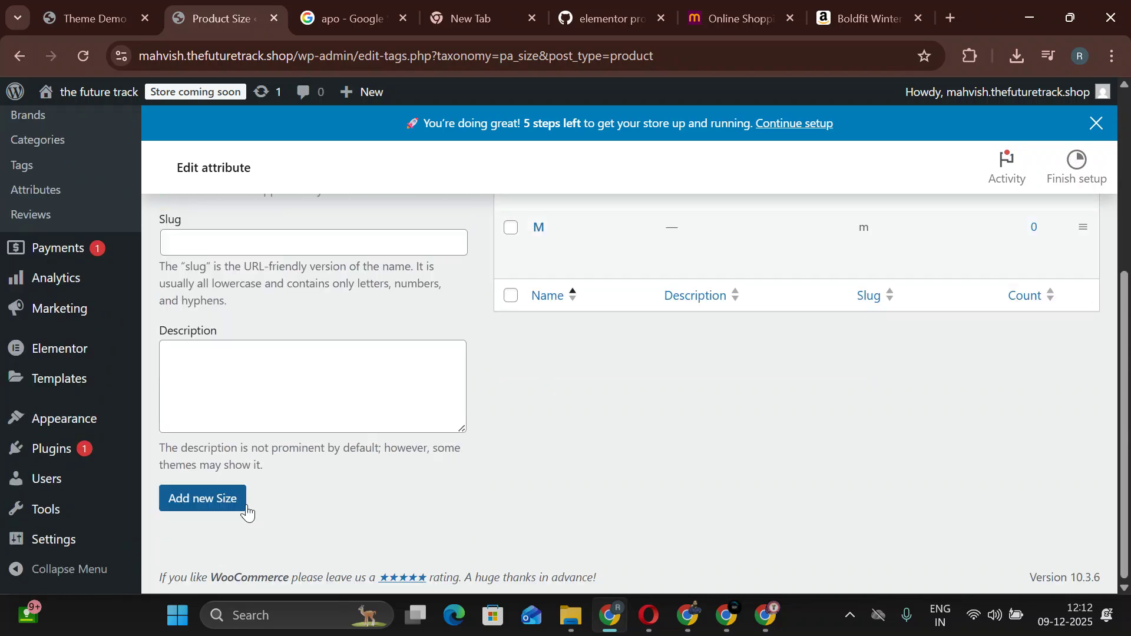
click(219, 508)
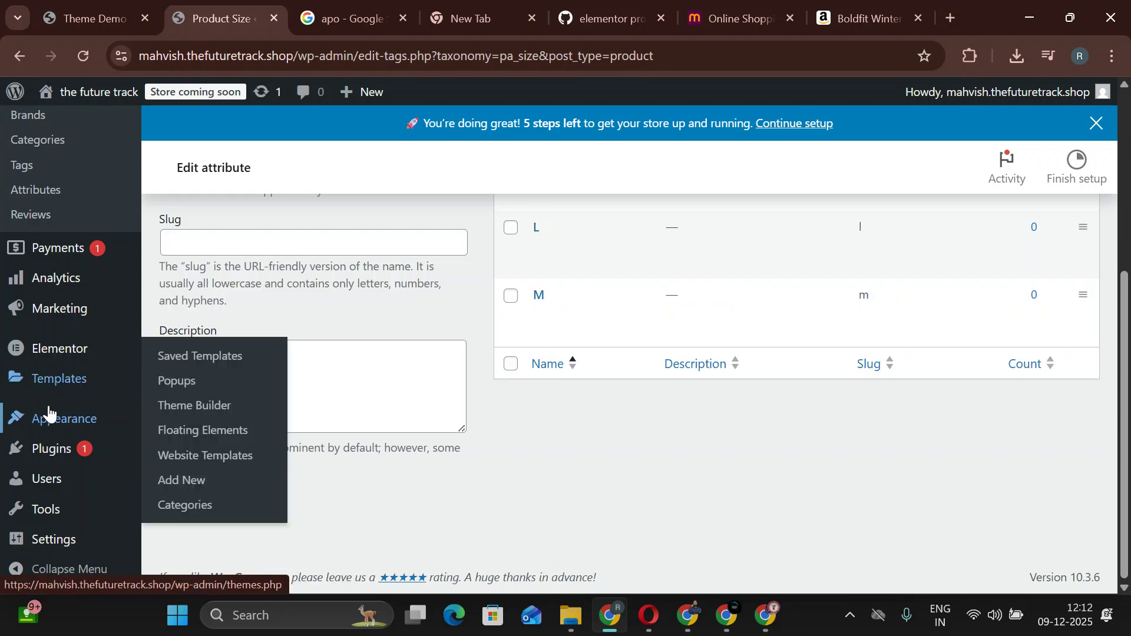
Switch to the ChatGPT plugin shortlist and recheck the Product Size Charts entry.
click(855, 23)
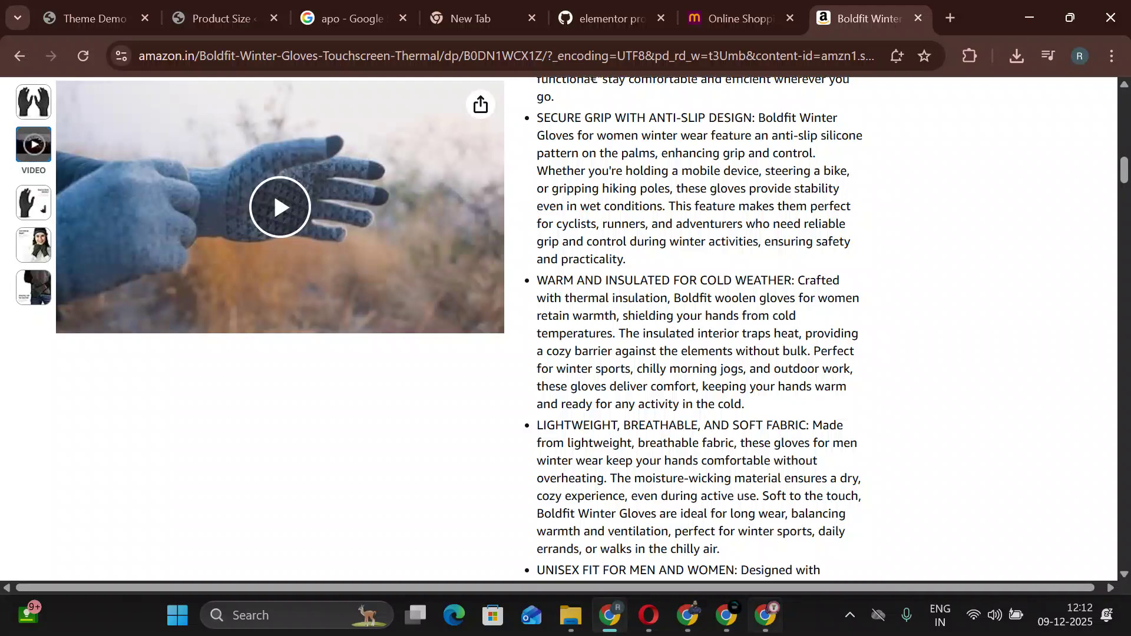
click(725, 618)
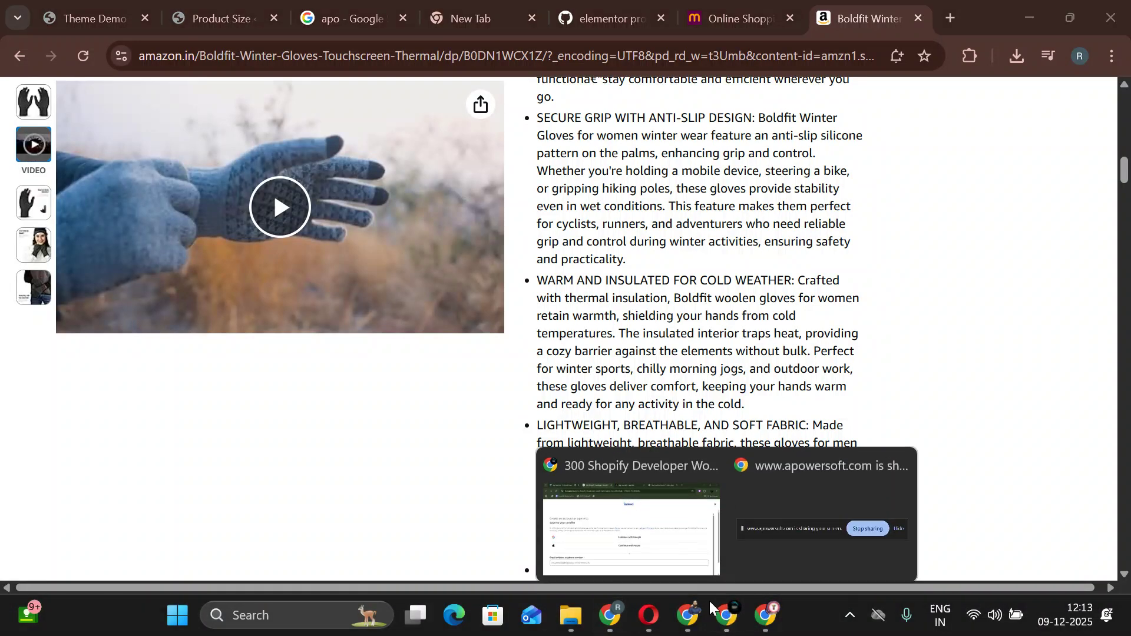
click(636, 530)
click(707, 18)
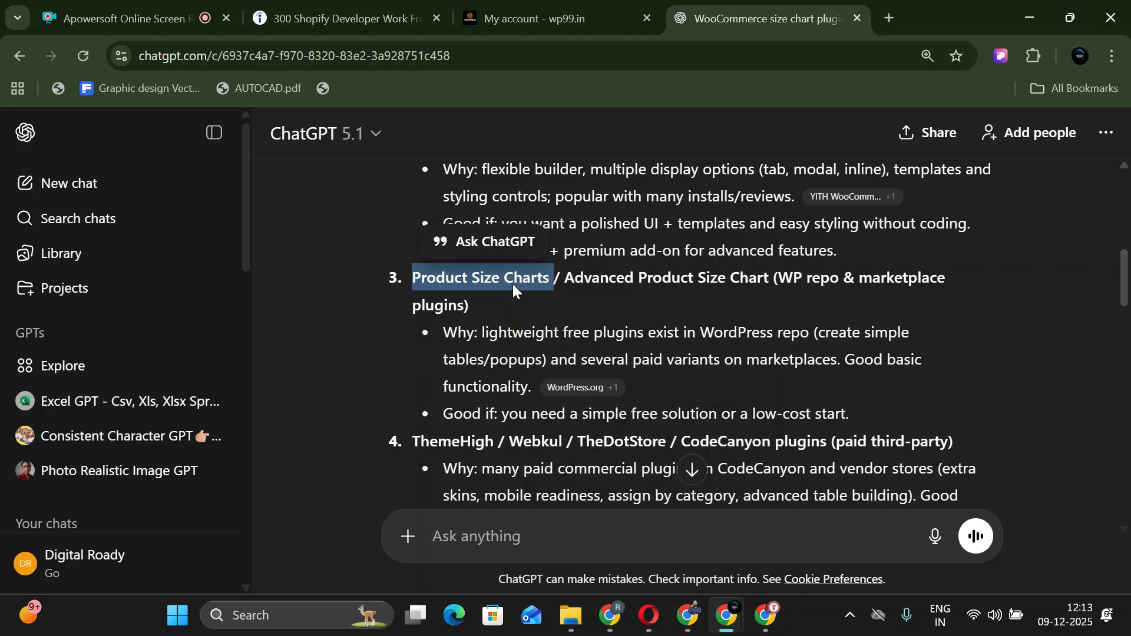
click(364, 6)
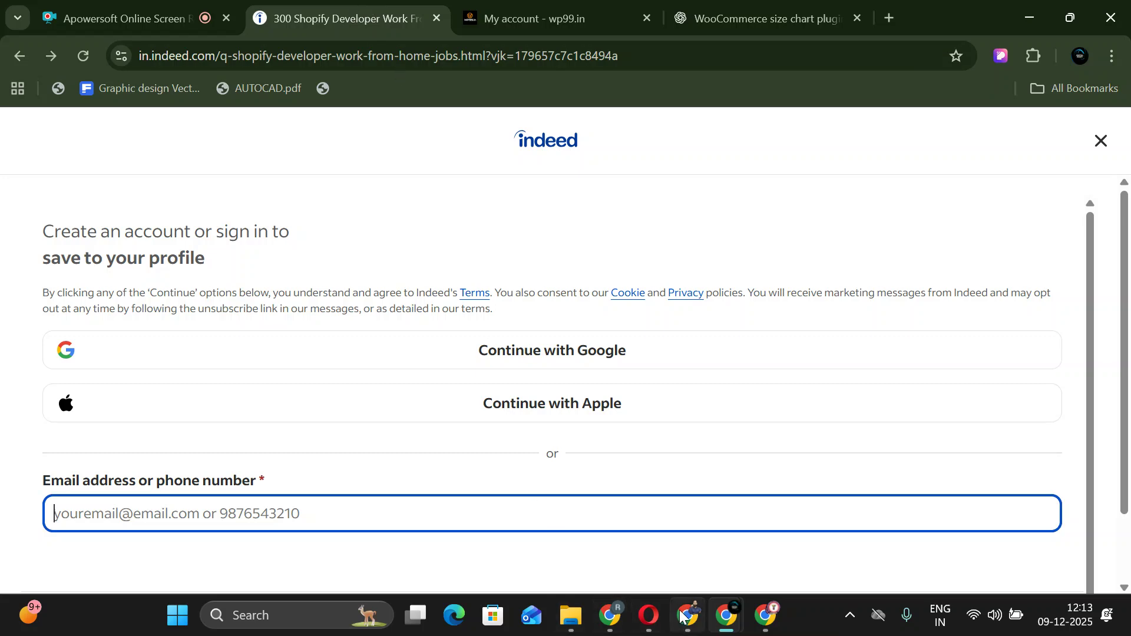
Return to the WordPress admin site, open the page for adding plugins, and search for "Product Size Charts".
click(609, 616)
click(92, 12)
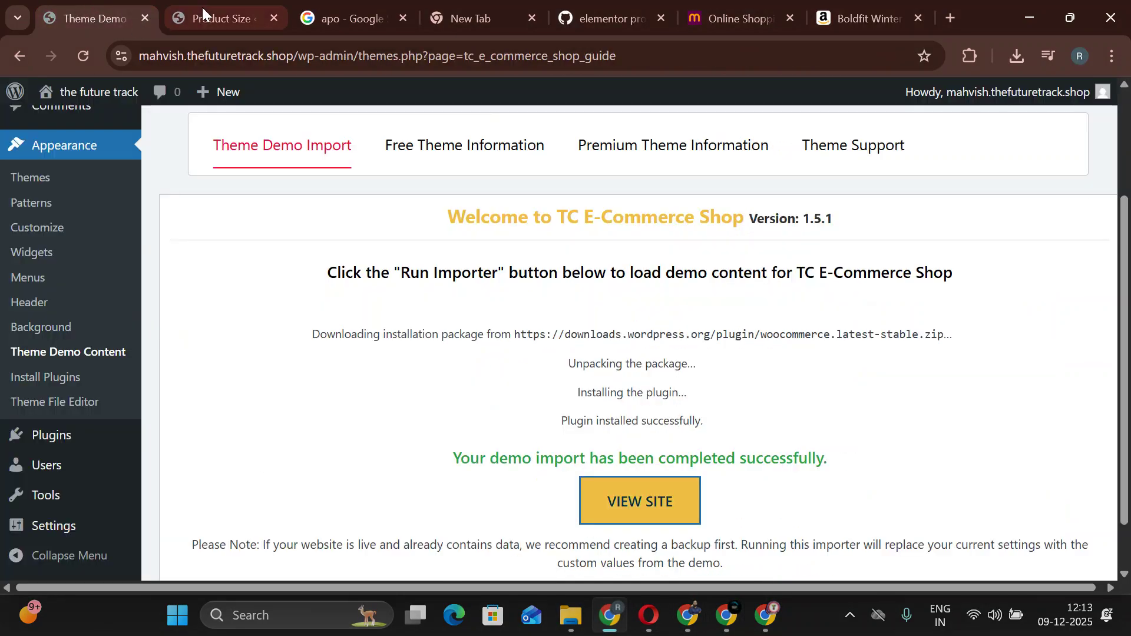
click(198, 9)
mouse_move(31, 456)
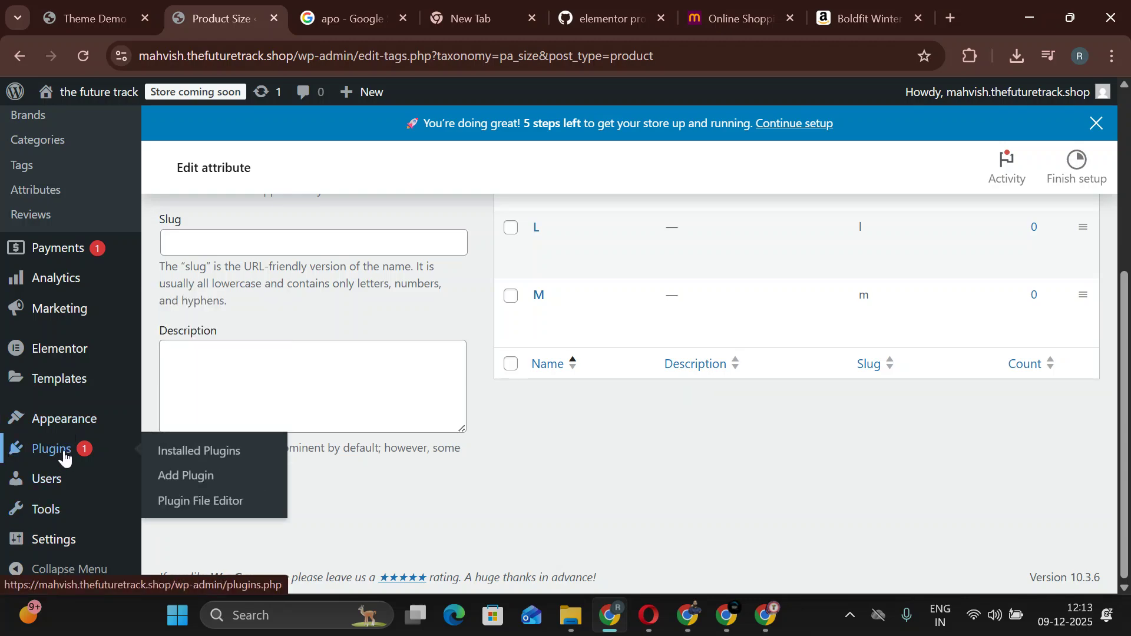
click(226, 455)
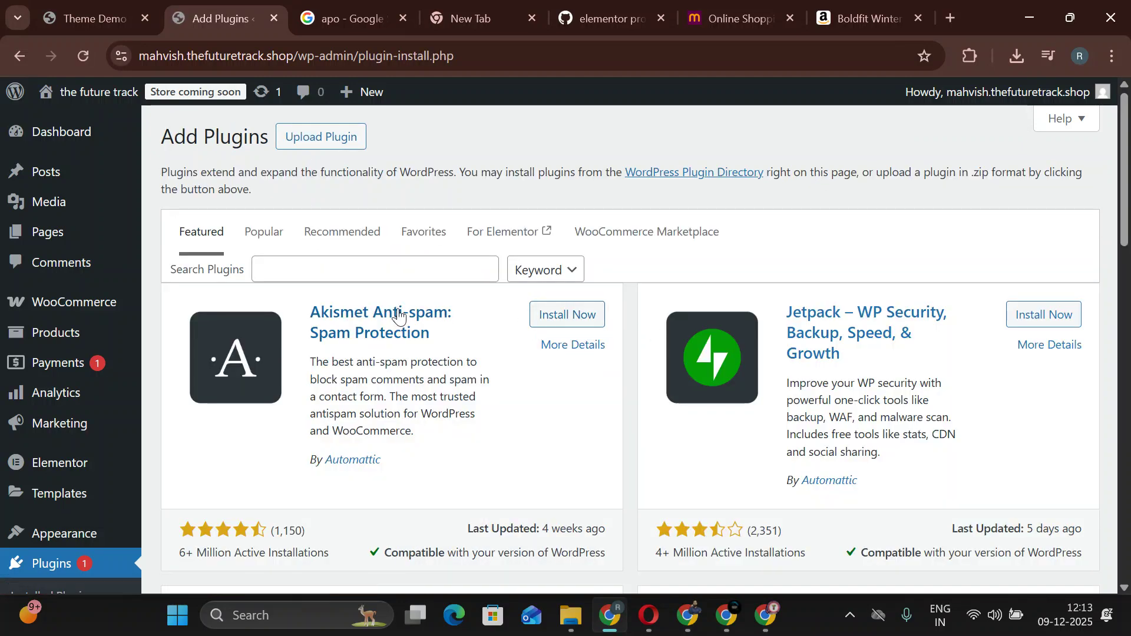
click(353, 260)
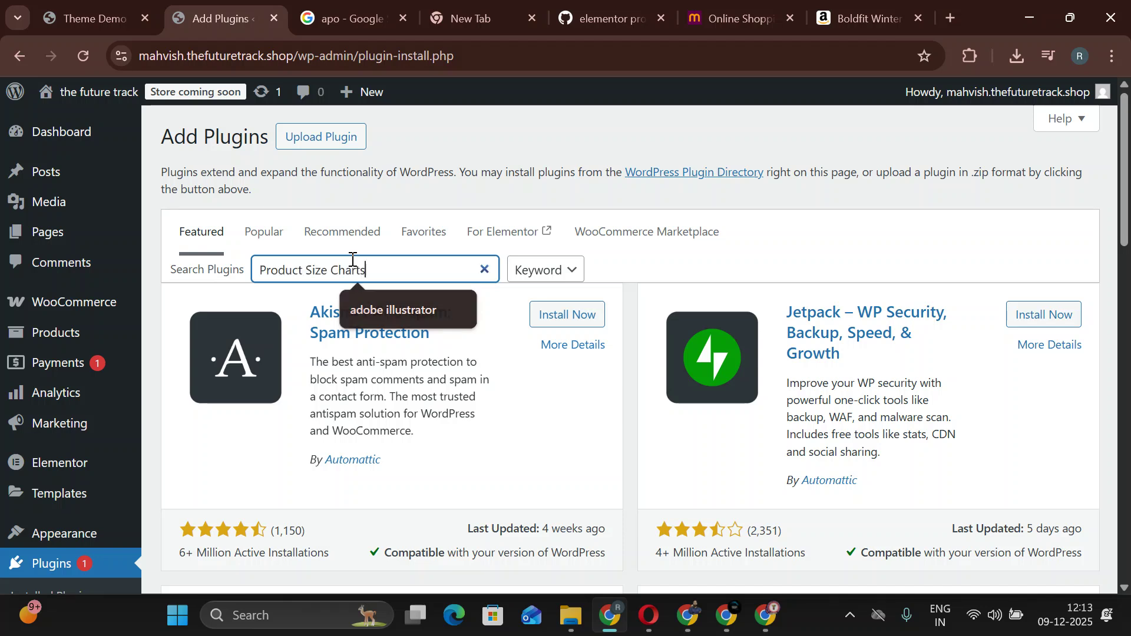
key(Return)
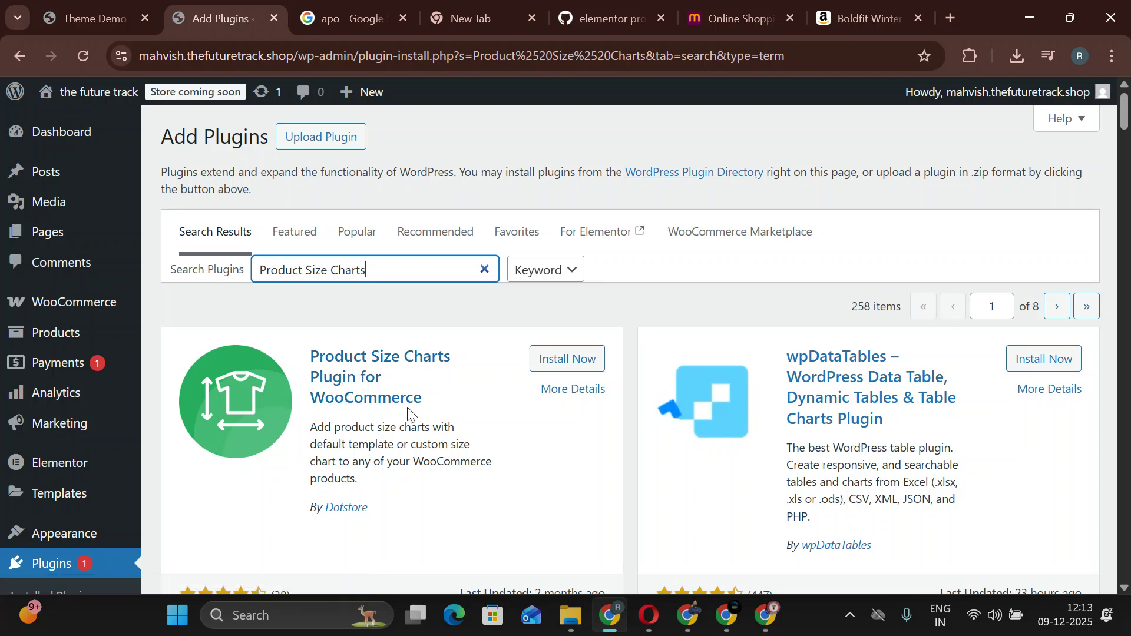
Install the Product Size Charts Plugin for WooCommerce by Dotstore from the search results.
scroll(401, 412, down, 1)
scroll(500, 479, down, 1)
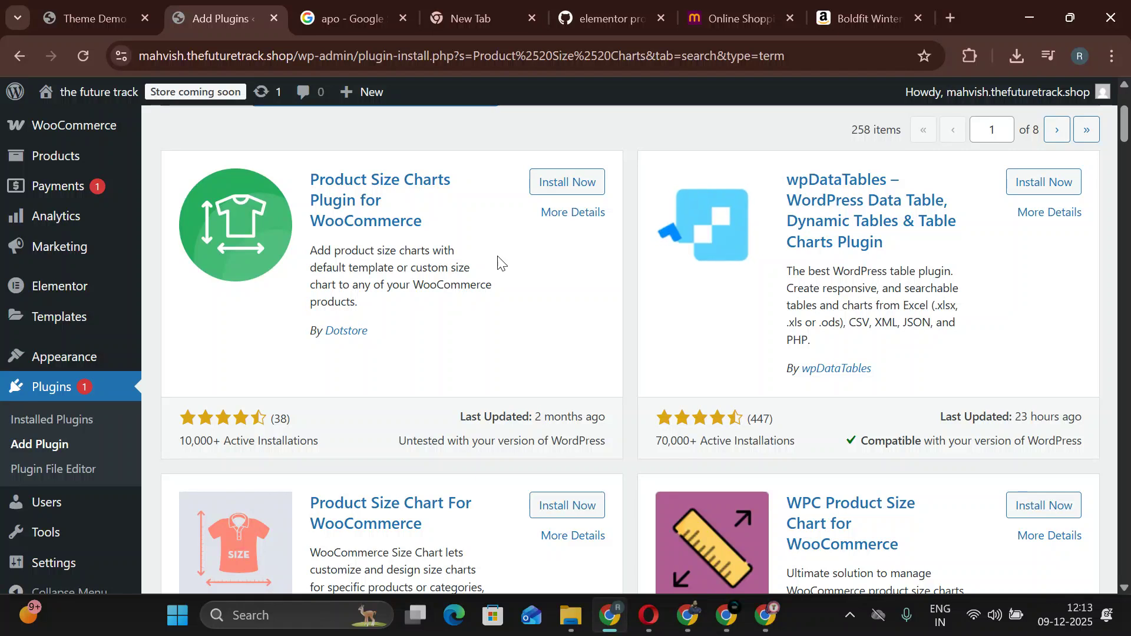
click(553, 183)
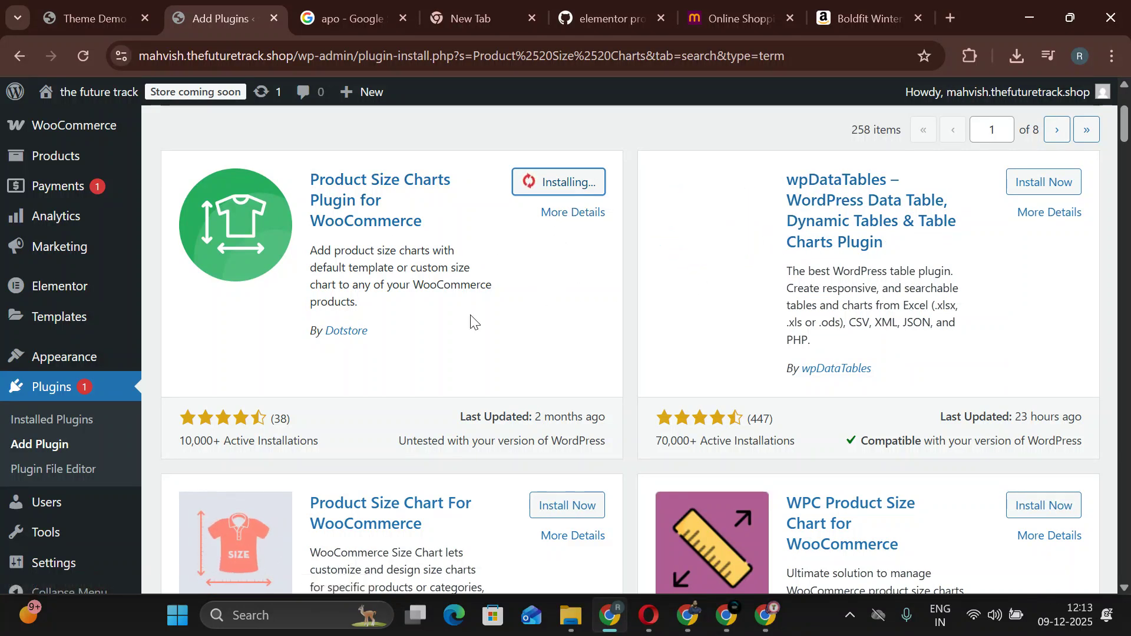
Skim the other size chart plugins in the results and activate the Product Size Charts Plugin for WooCommerce.
scroll(405, 487, down, 3)
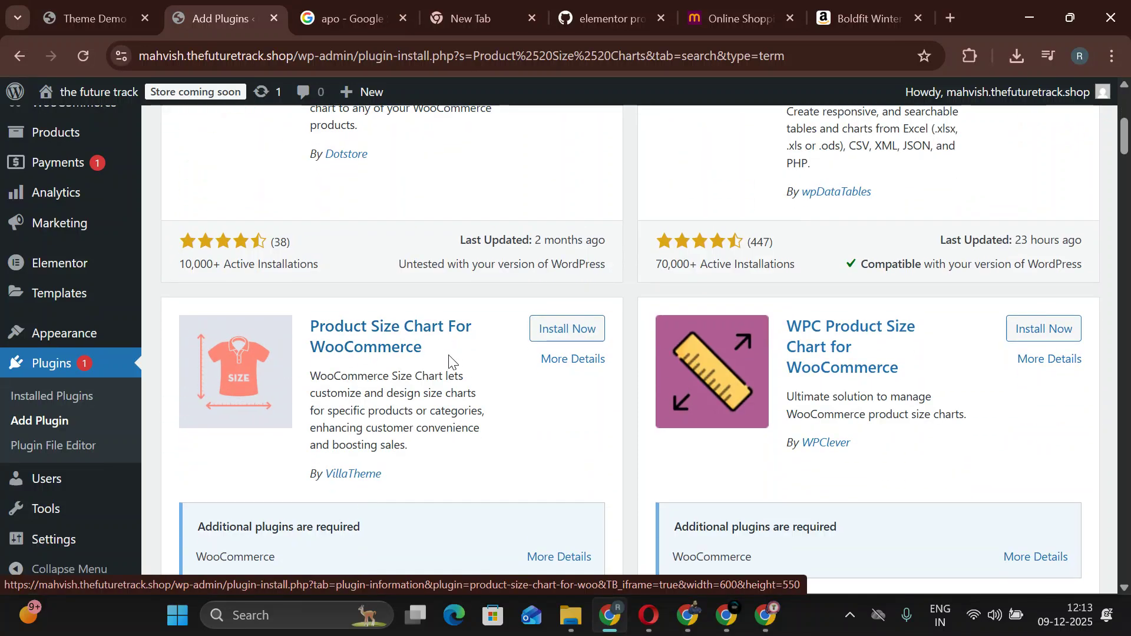
scroll(273, 511, down, 2)
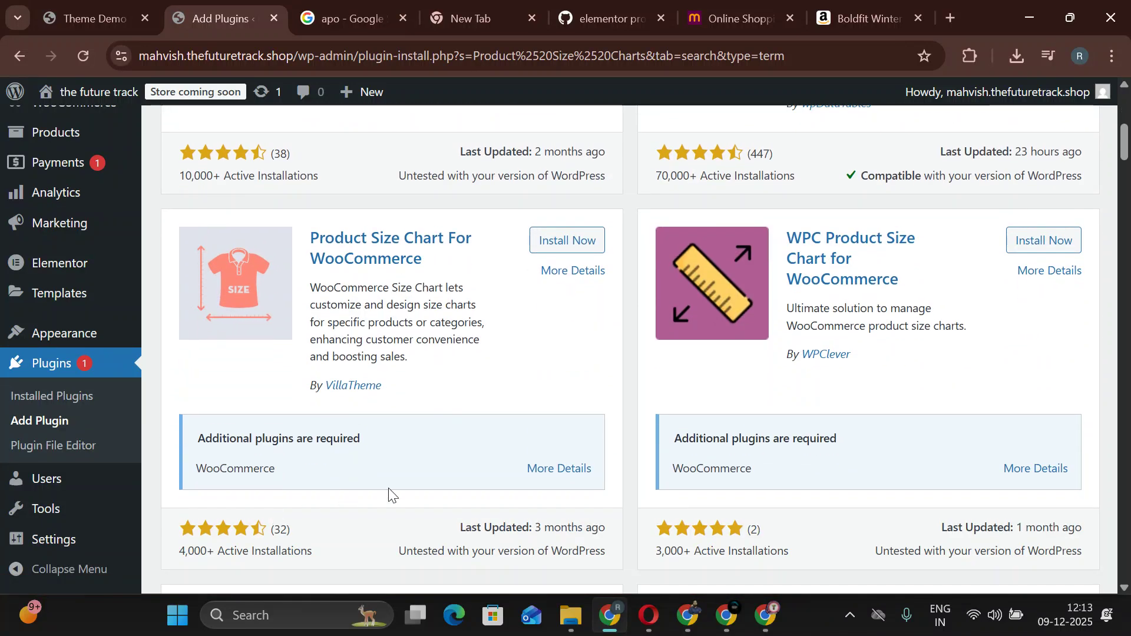
scroll(503, 485, down, 3)
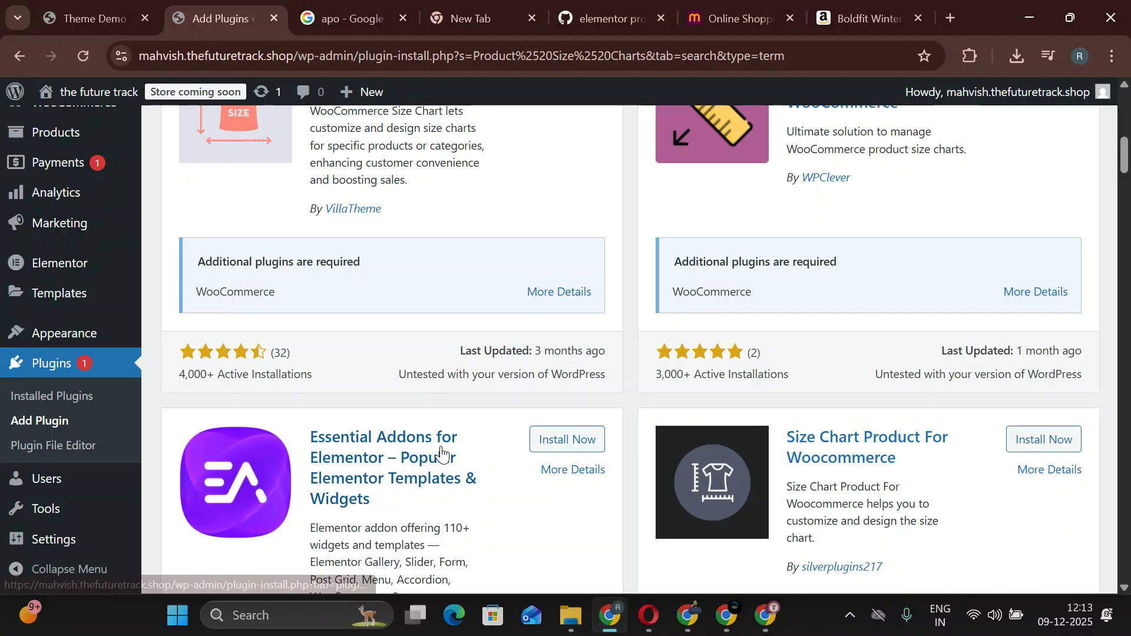
scroll(271, 375, up, 9)
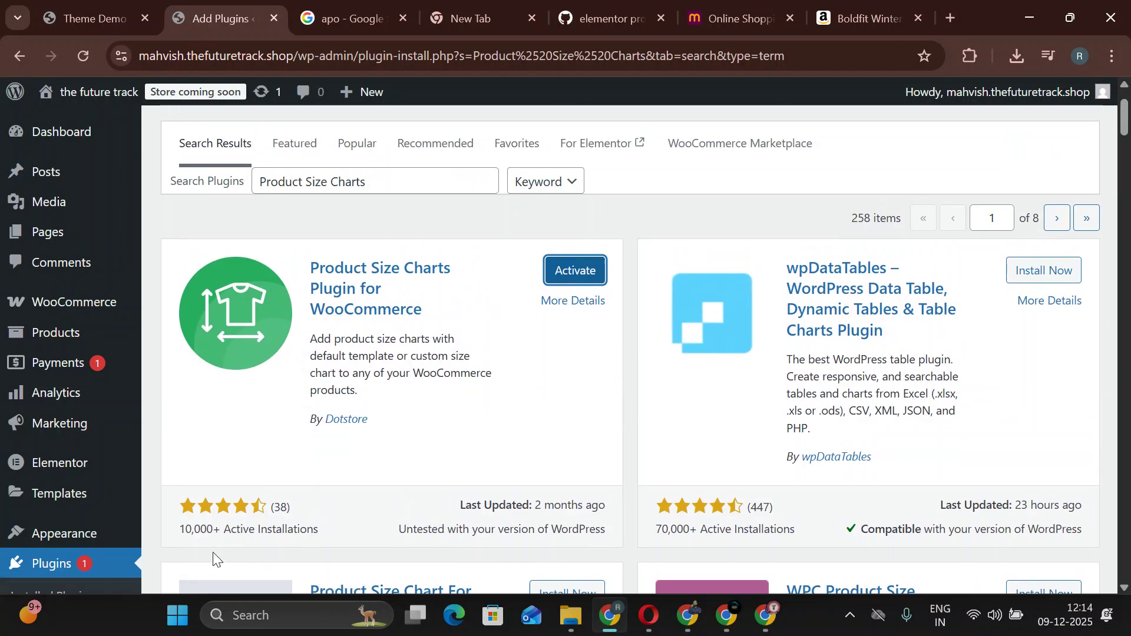
scroll(256, 489, down, 7)
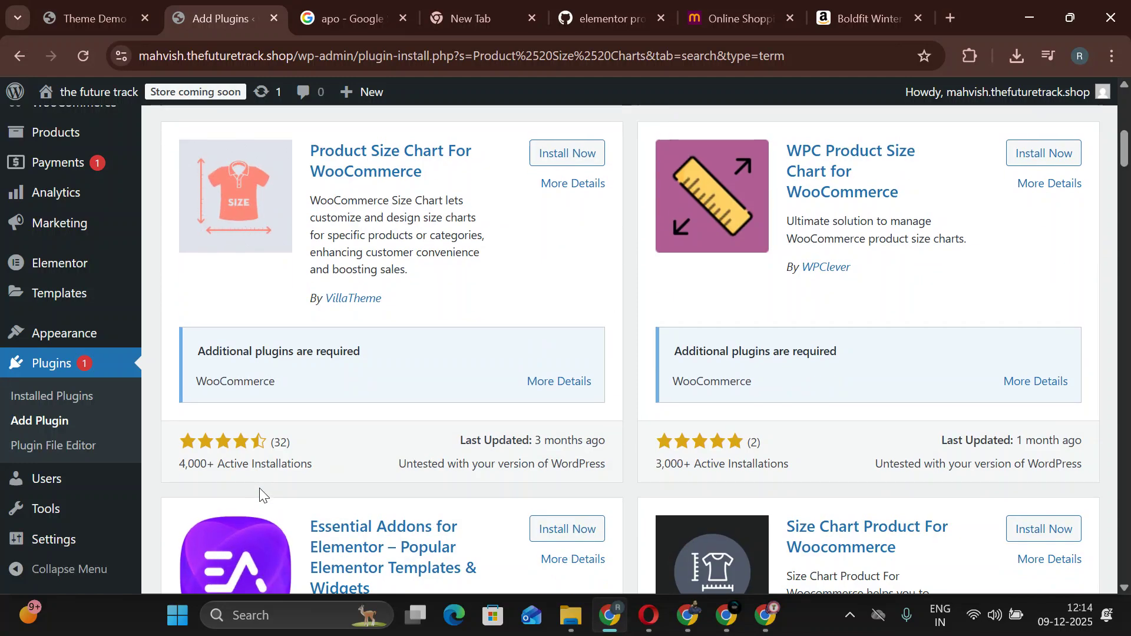
scroll(263, 495, up, 8)
click(566, 271)
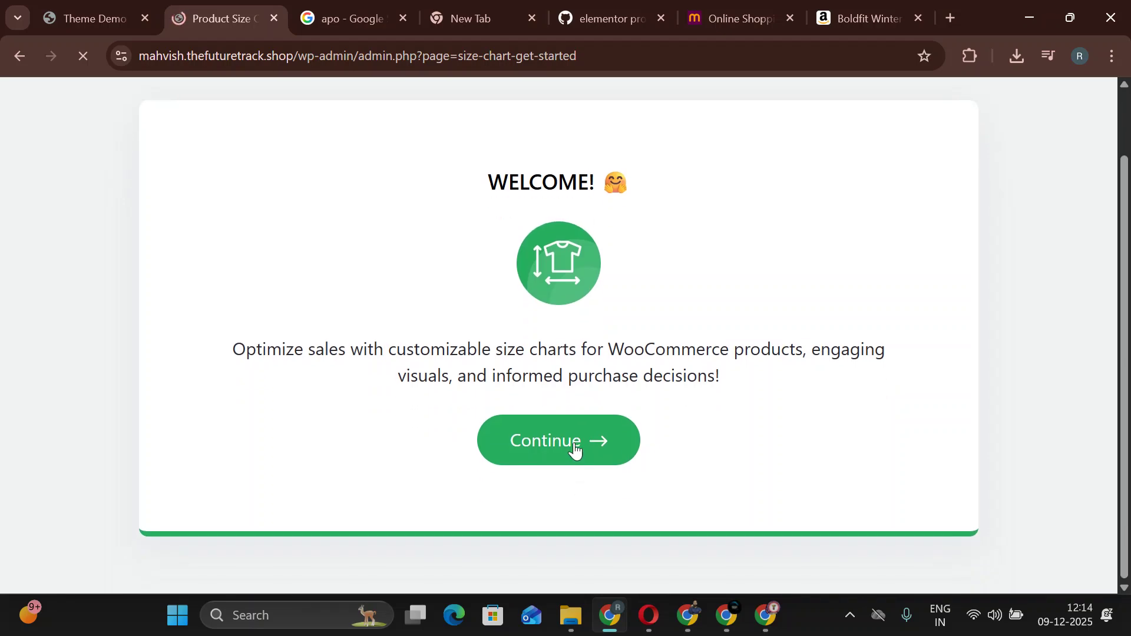
Continue past the size chart plugin's welcome screen to its Quick Tour.
click(571, 453)
click(491, 378)
click(536, 451)
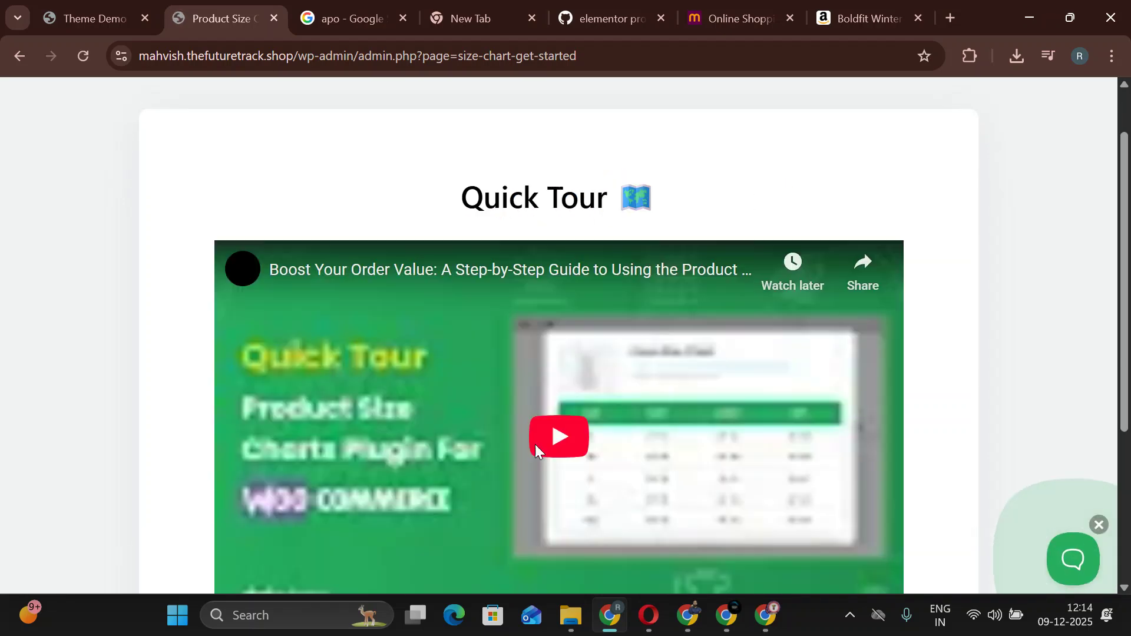
Play the Quick Tour video about the size chart plugin in full screen.
scroll(511, 341, down, 3)
click(552, 255)
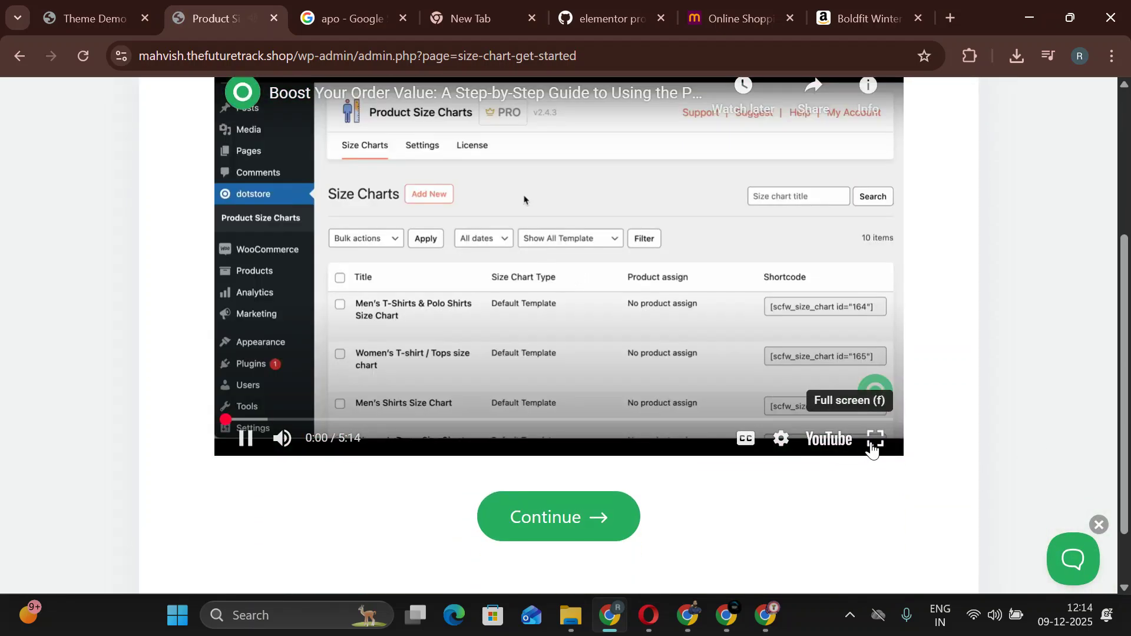
click(872, 443)
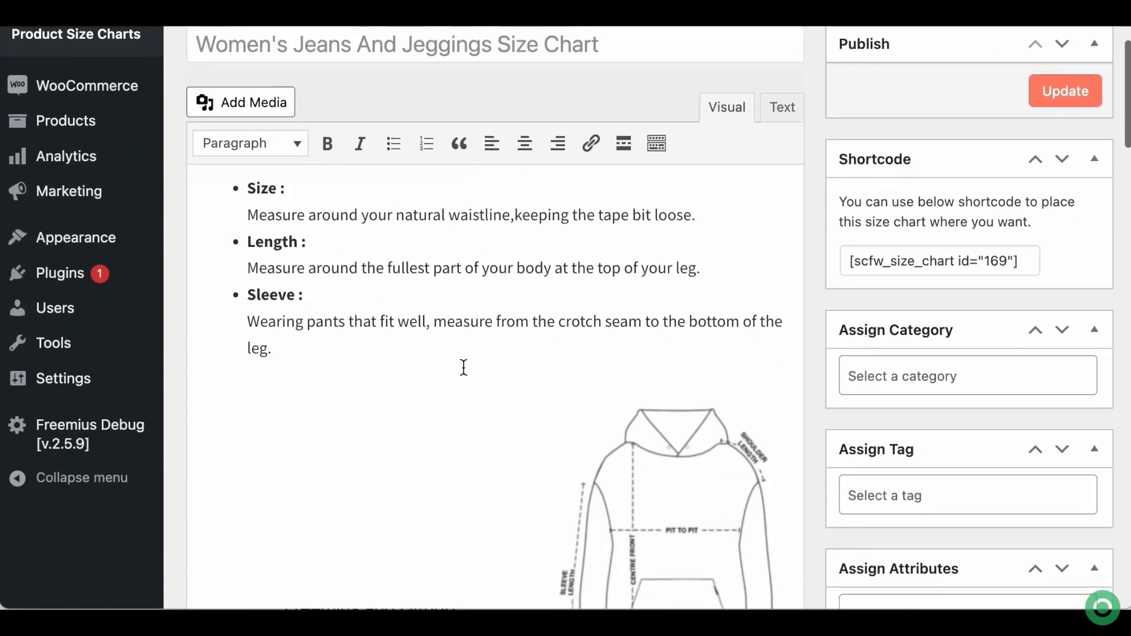
scroll(536, 298, down, 6)
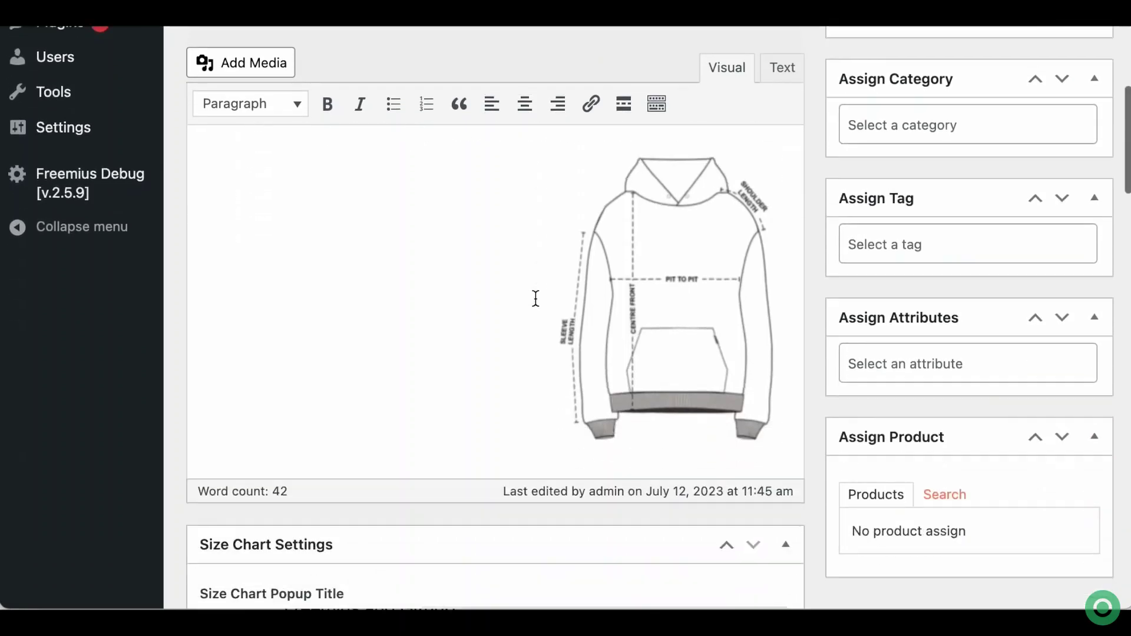
scroll(535, 298, down, 3)
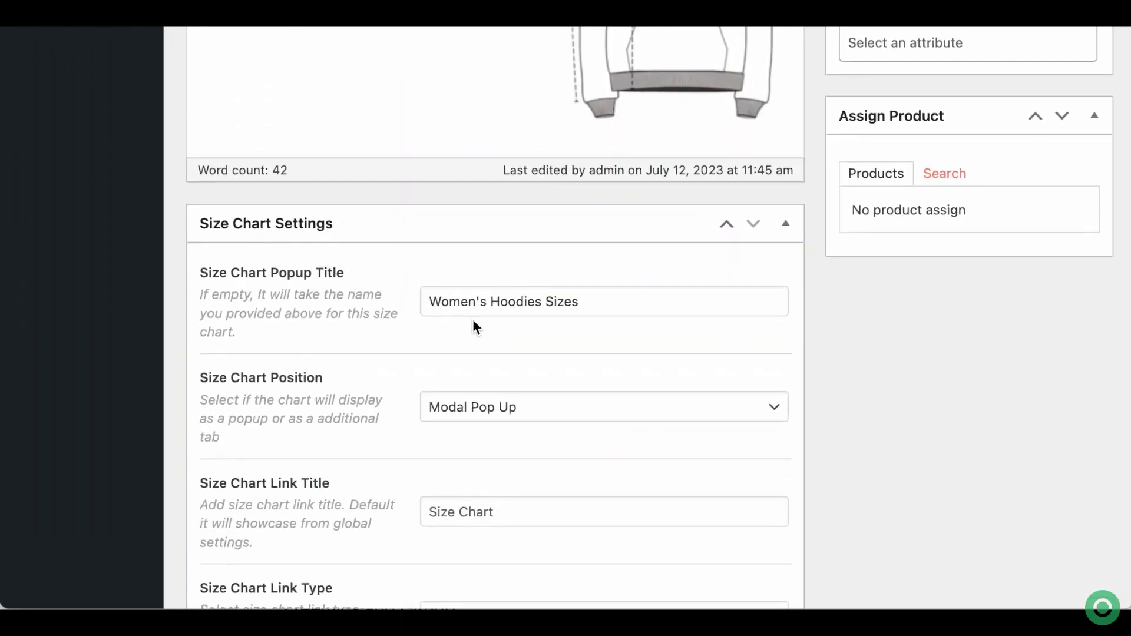
scroll(473, 319, down, 1)
double_click(467, 246)
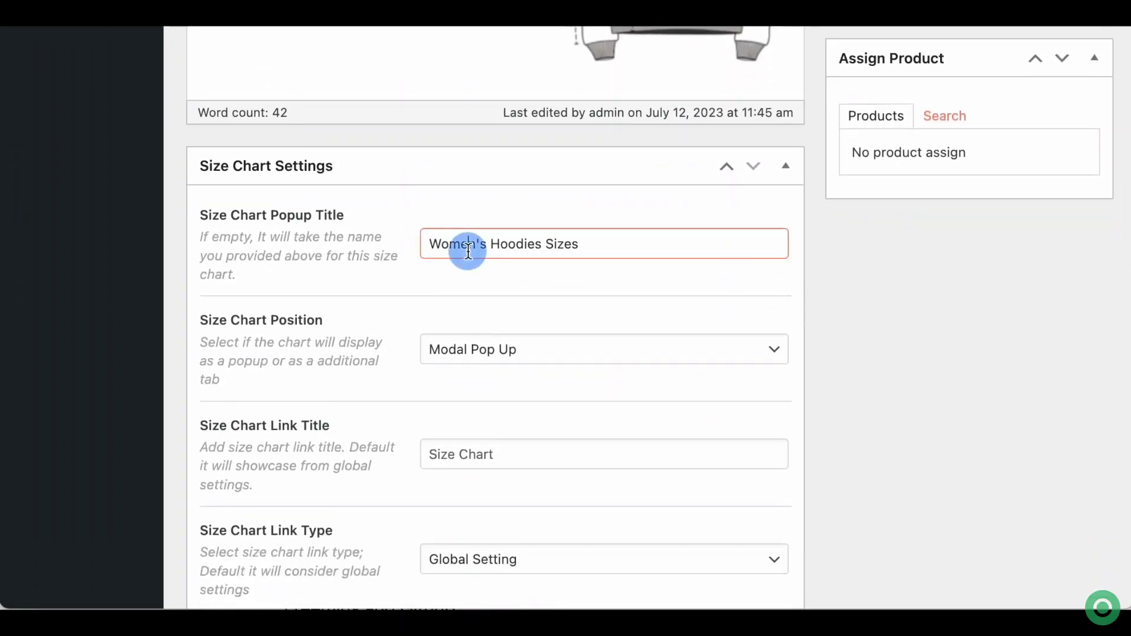
scroll(468, 320, down, 2)
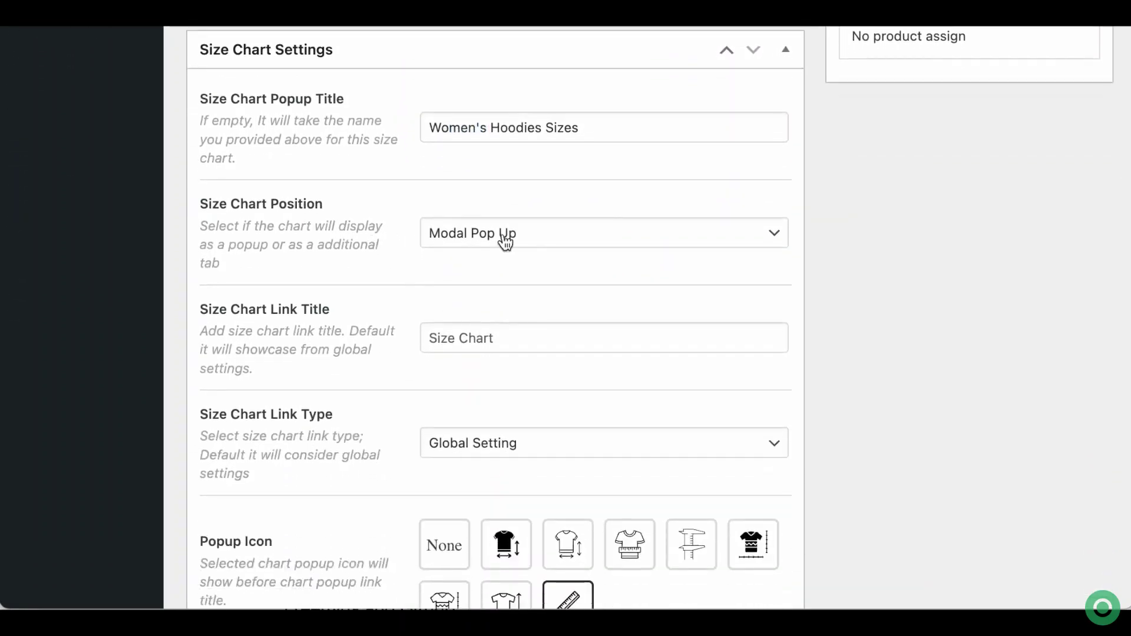
click(505, 240)
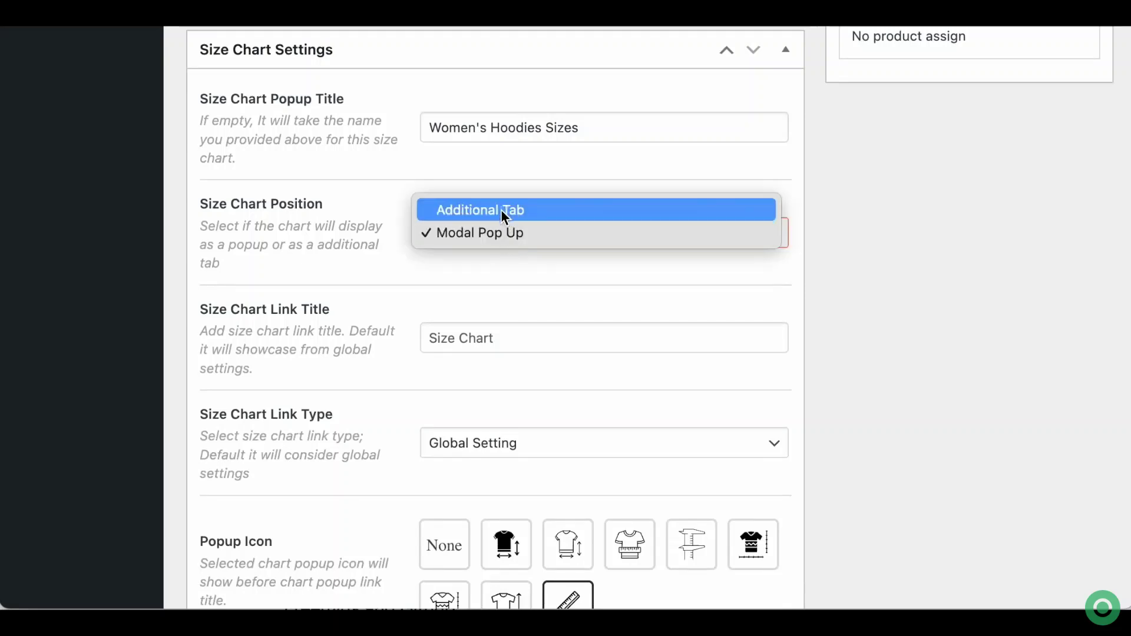
click(496, 270)
scroll(497, 273, down, 2)
scroll(496, 270, down, 3)
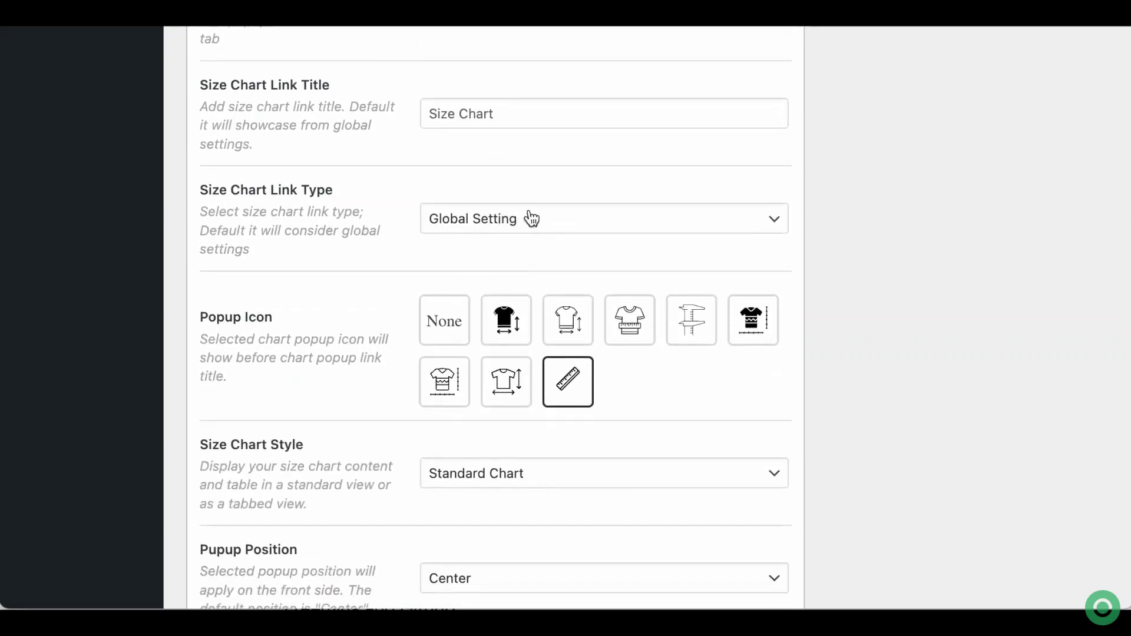
click(532, 219)
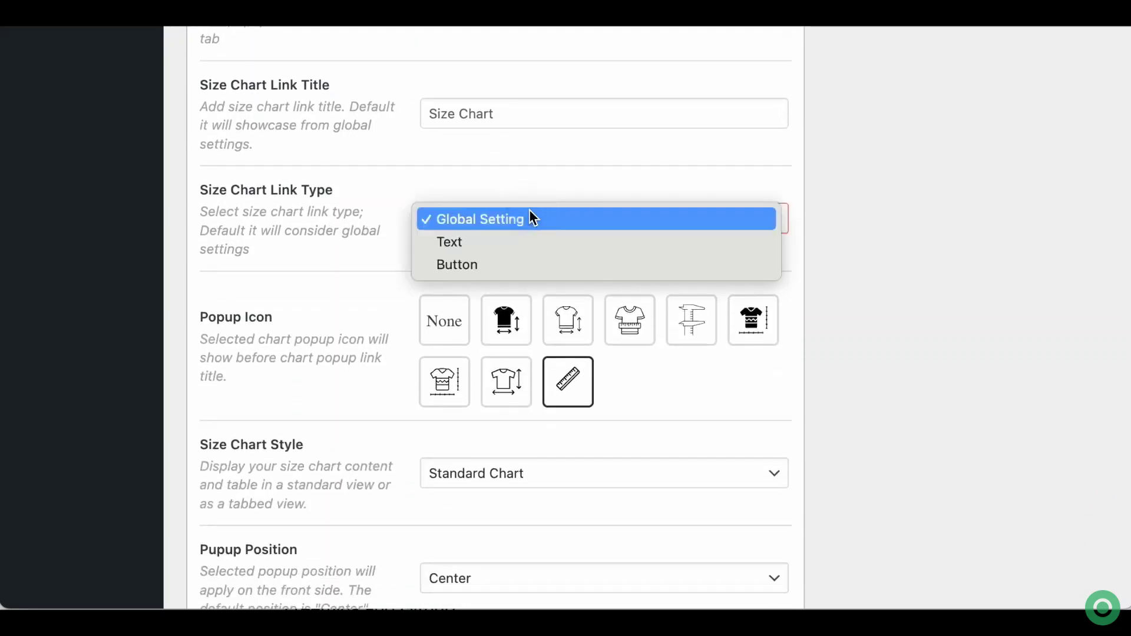
click(494, 152)
scroll(496, 156, down, 3)
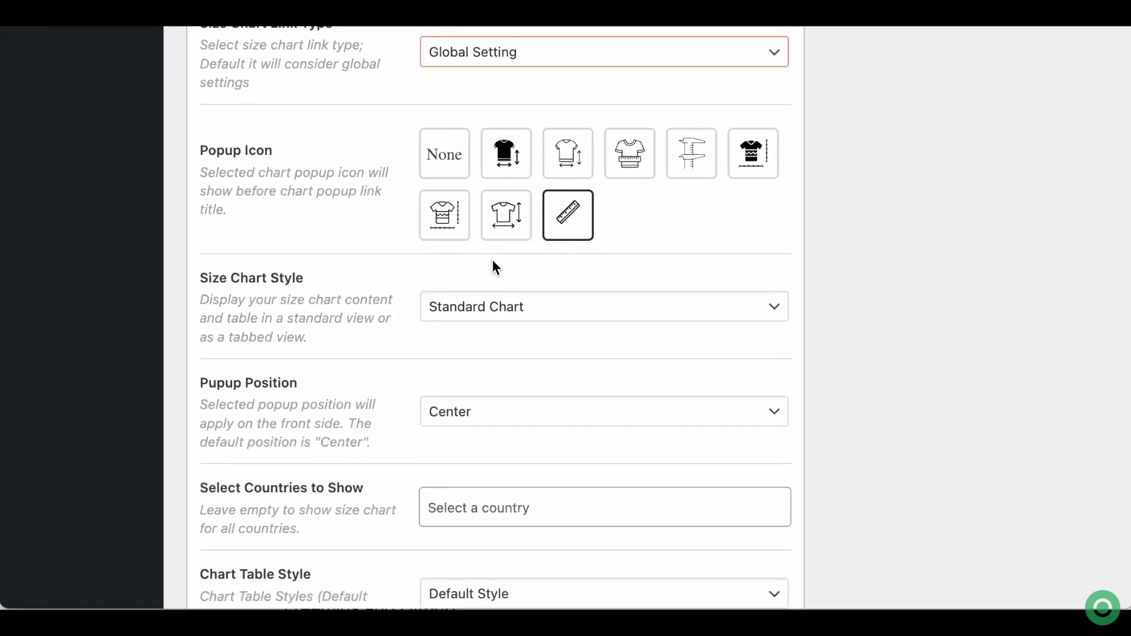
scroll(644, 268, down, 2)
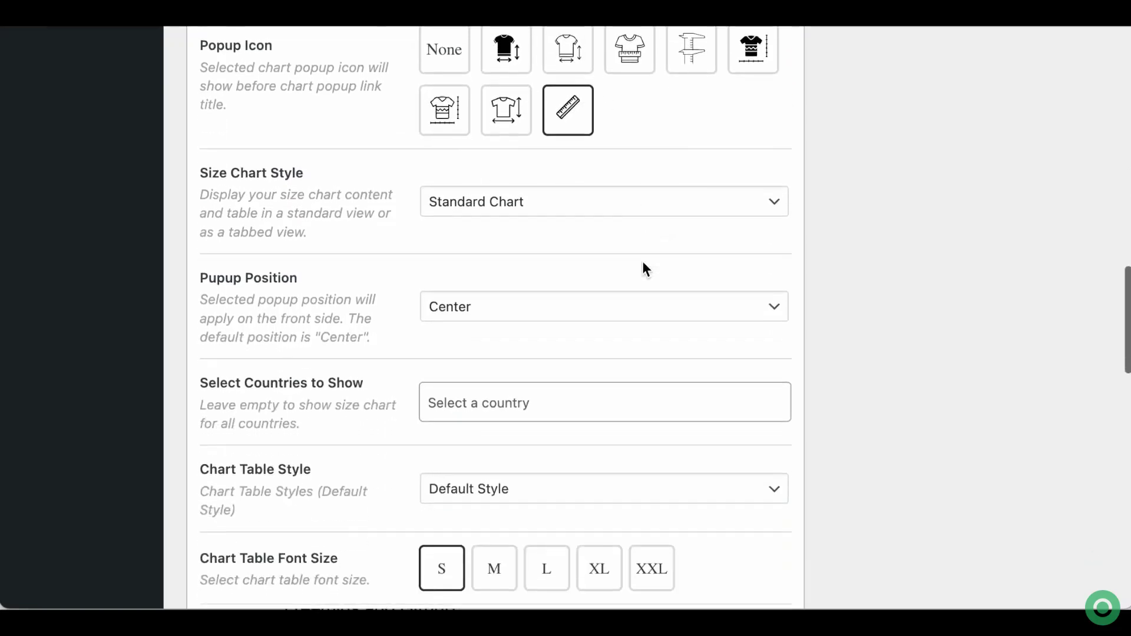
click(534, 207)
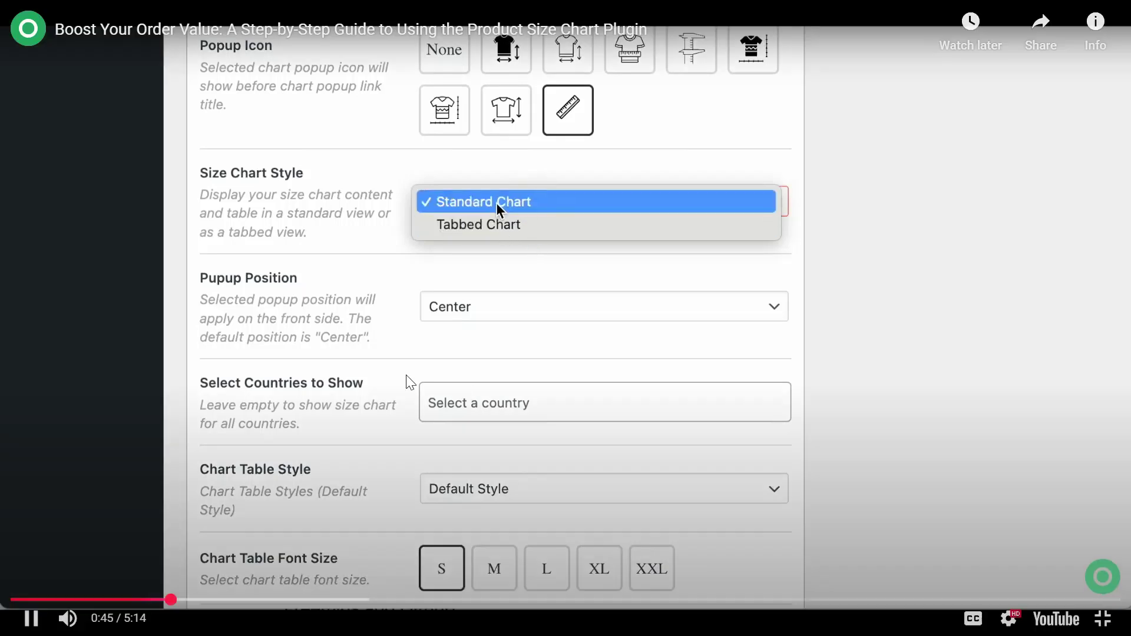
click(500, 251)
scroll(501, 252, down, 2)
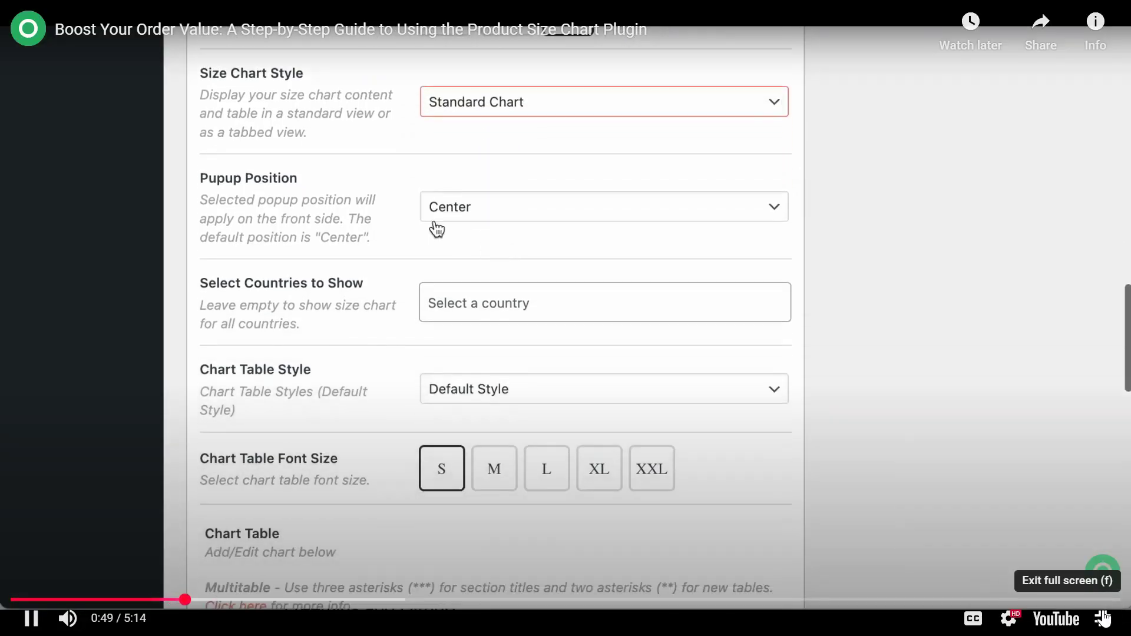
Leave the full-screen video and complete the remaining screens of the size chart plugin's setup wizard.
click(1103, 619)
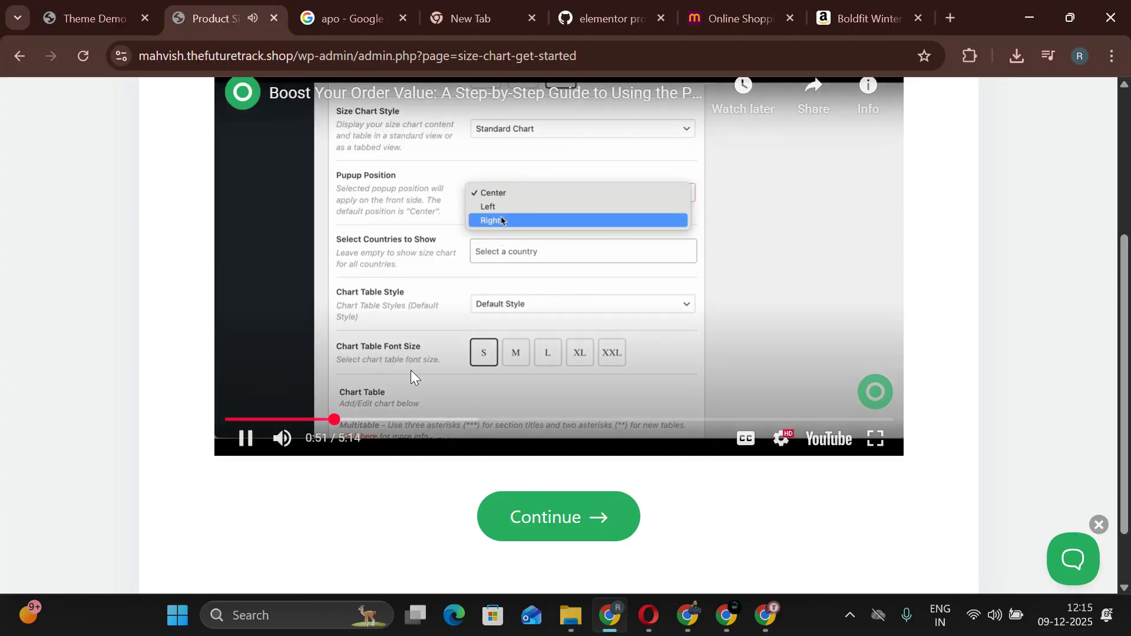
click(517, 517)
click(577, 424)
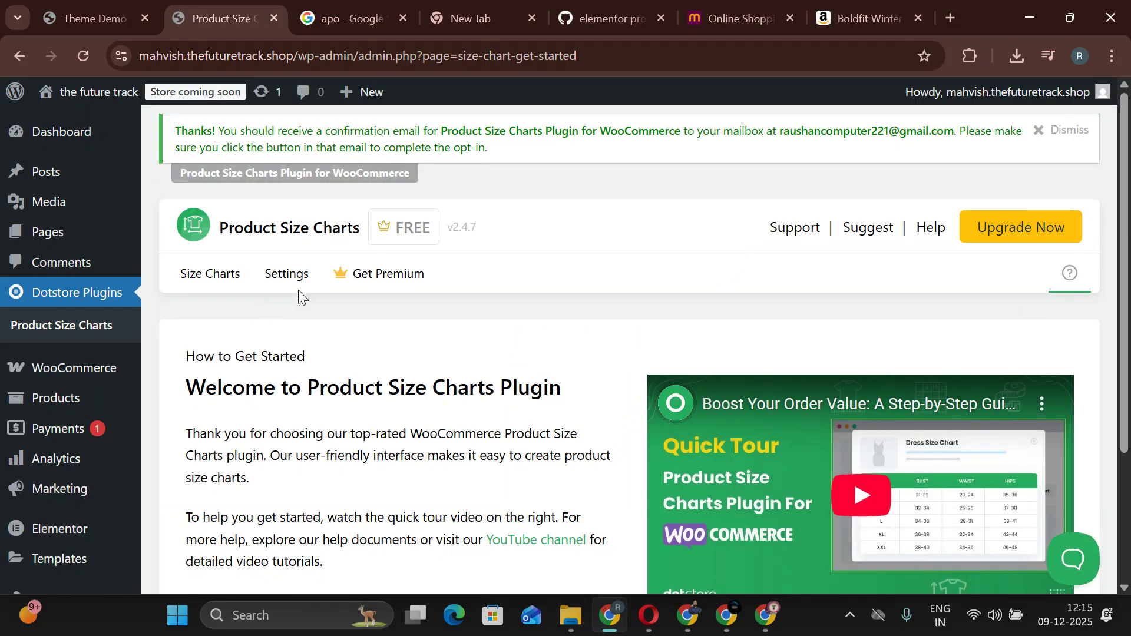
Open the plugin's list of size charts, look through the default templates, and start a new size chart.
scroll(321, 295, down, 3)
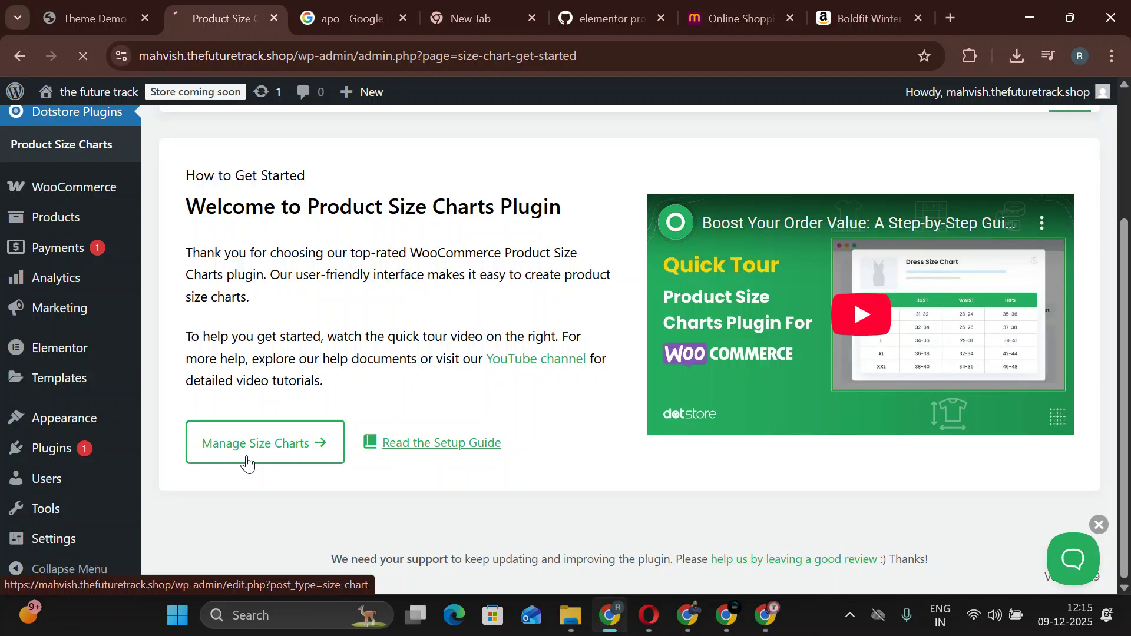
scroll(247, 455, down, 4)
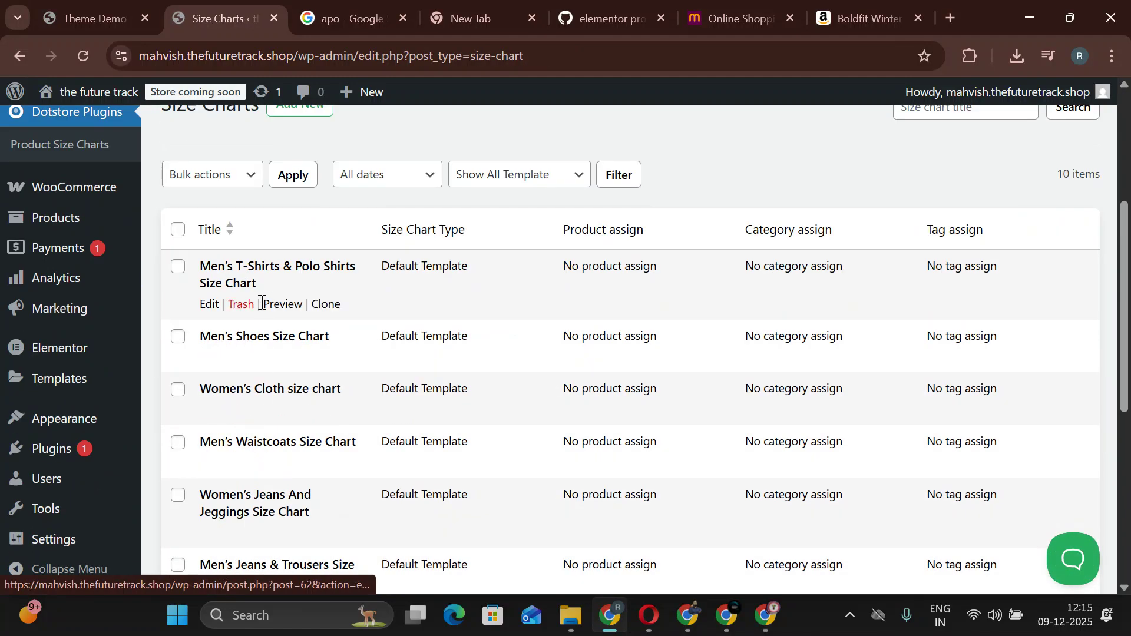
scroll(346, 298, up, 3)
scroll(560, 338, down, 5)
scroll(365, 419, down, 4)
scroll(362, 386, up, 10)
click(310, 367)
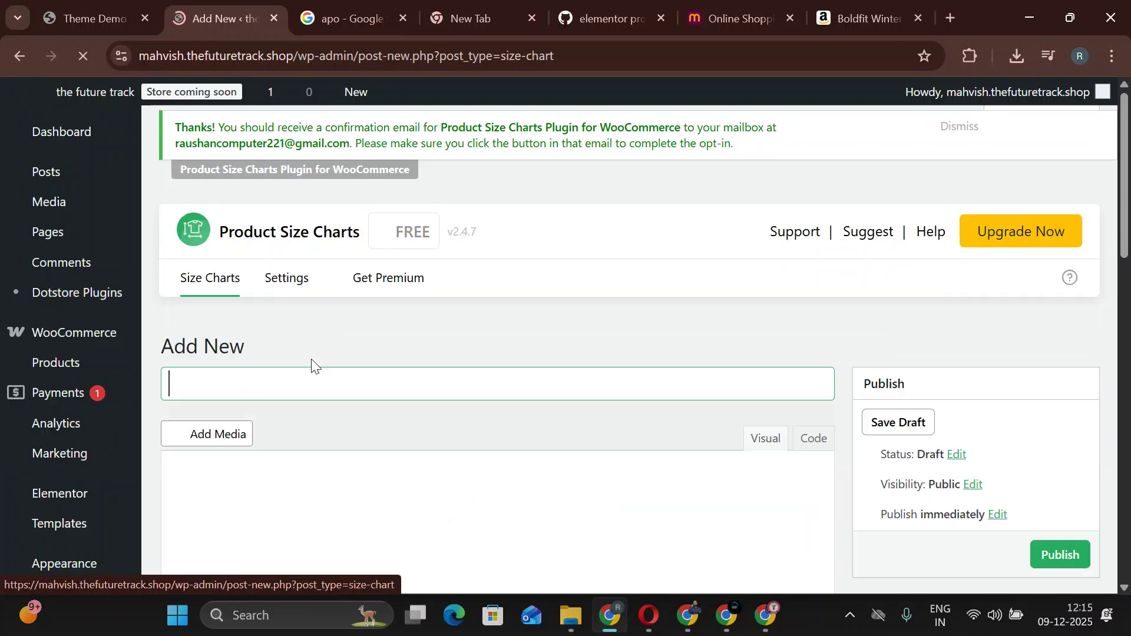
scroll(278, 318, down, 1)
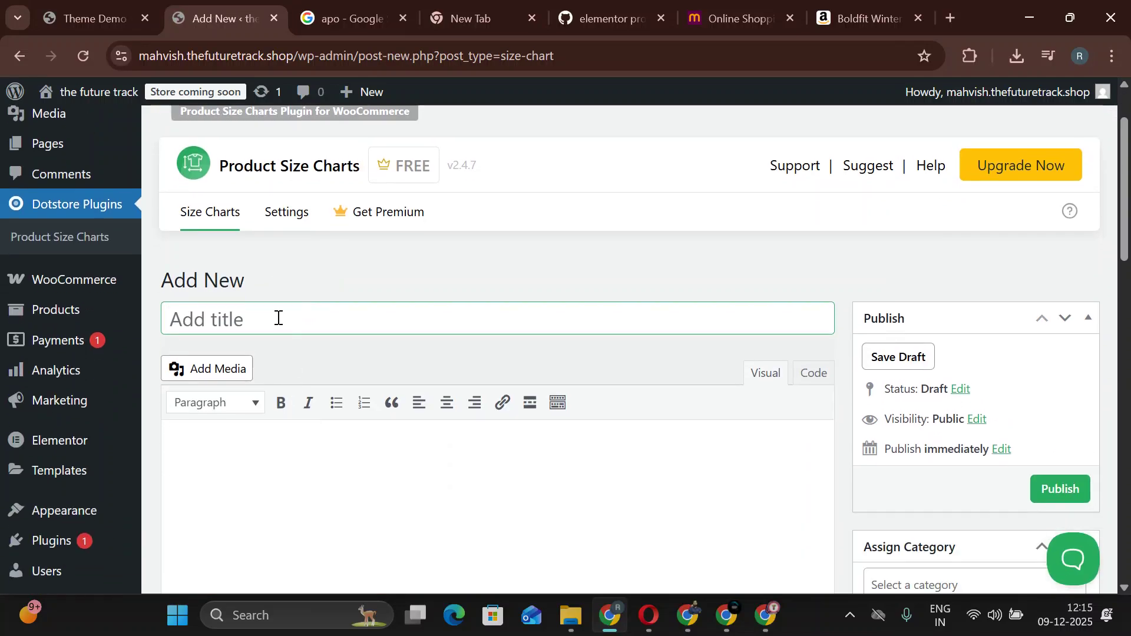
Copy the Boldfit winter gloves product title from its Amazon listing and paste it as the new size chart's title.
click(822, 23)
scroll(574, 218, up, 5)
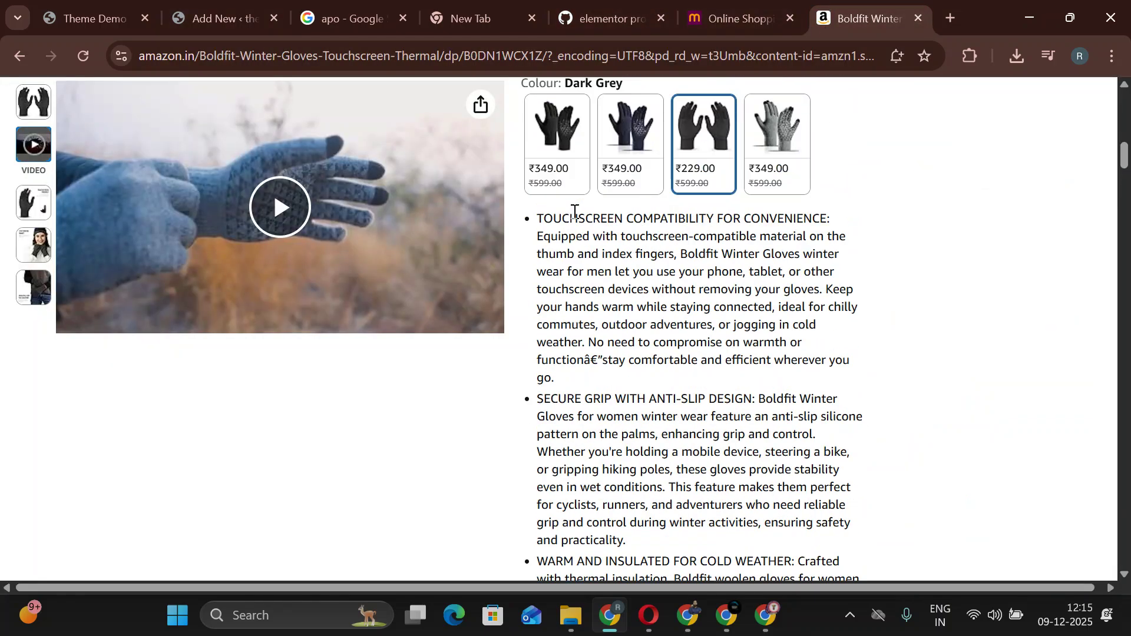
scroll(574, 219, up, 7)
drag(513, 184, 845, 374)
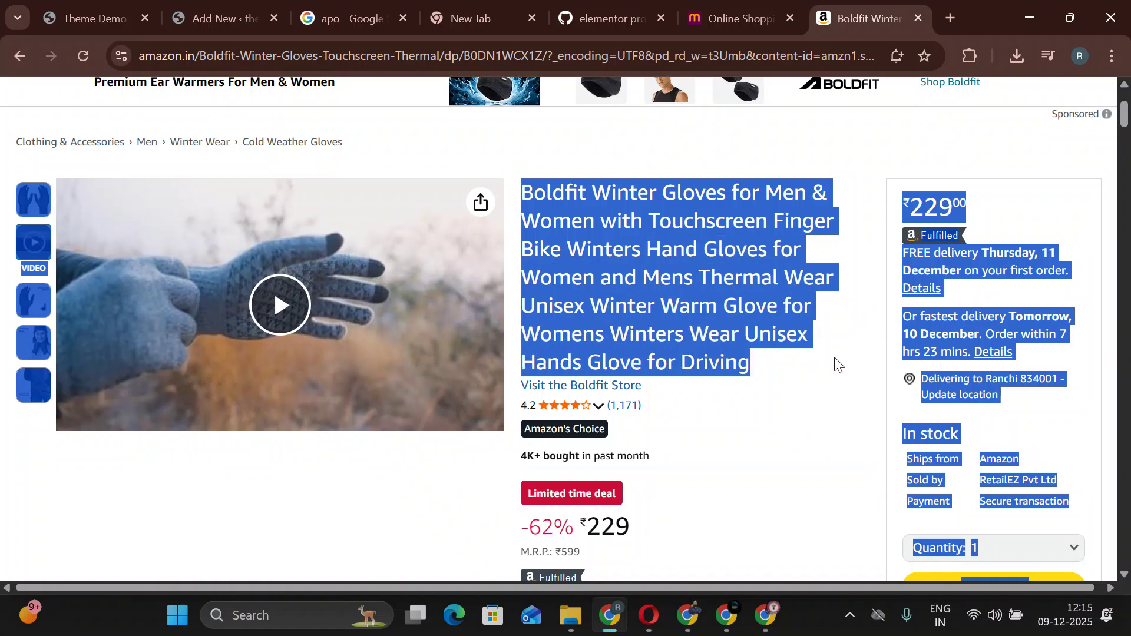
click(203, 18)
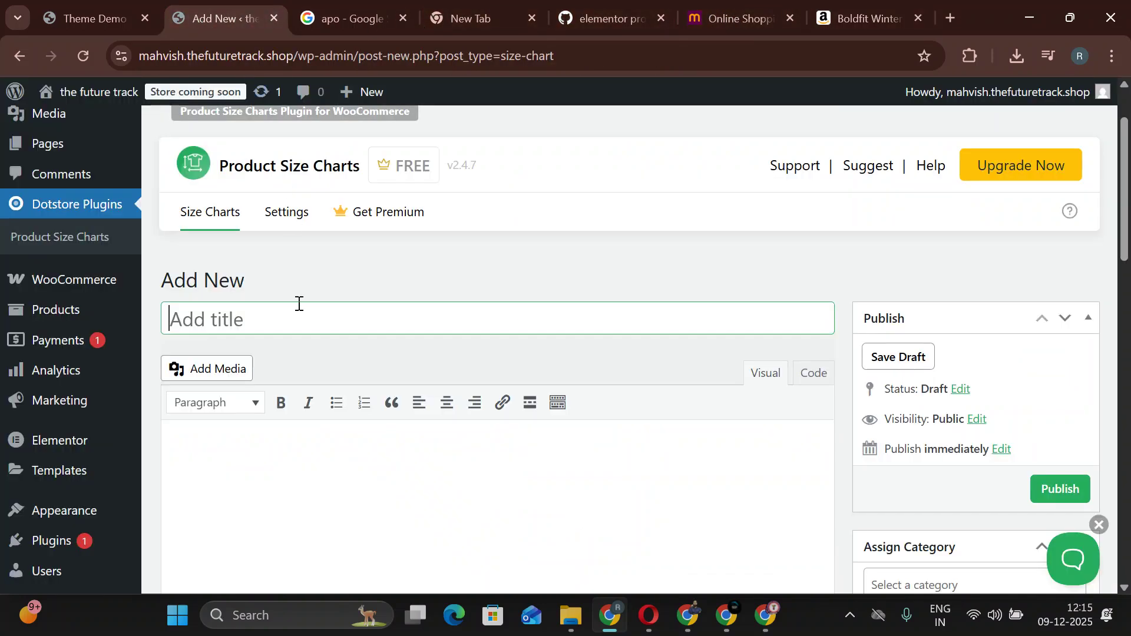
click(270, 327)
text(Boldfit Winter Warm Glove for Womens Winters Wear Unisex Hands Glove for Driving)
Enter "size chart" as the size chart's popup title and choose Additional Tab as its position.
scroll(366, 444, down, 6)
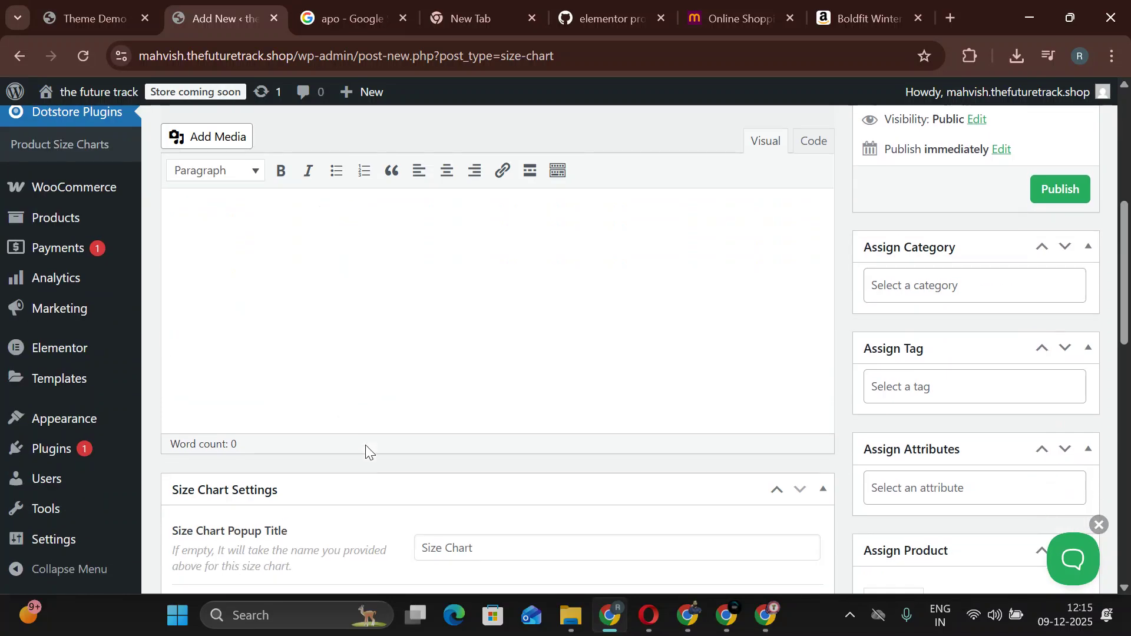
scroll(366, 450, down, 1)
click(479, 322)
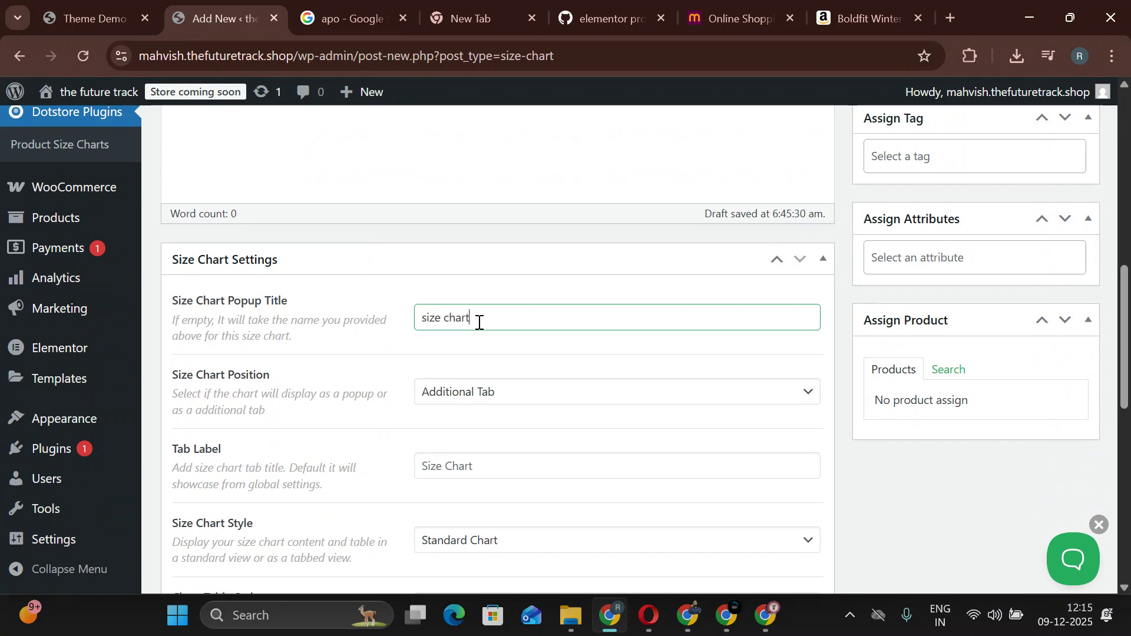
click(486, 404)
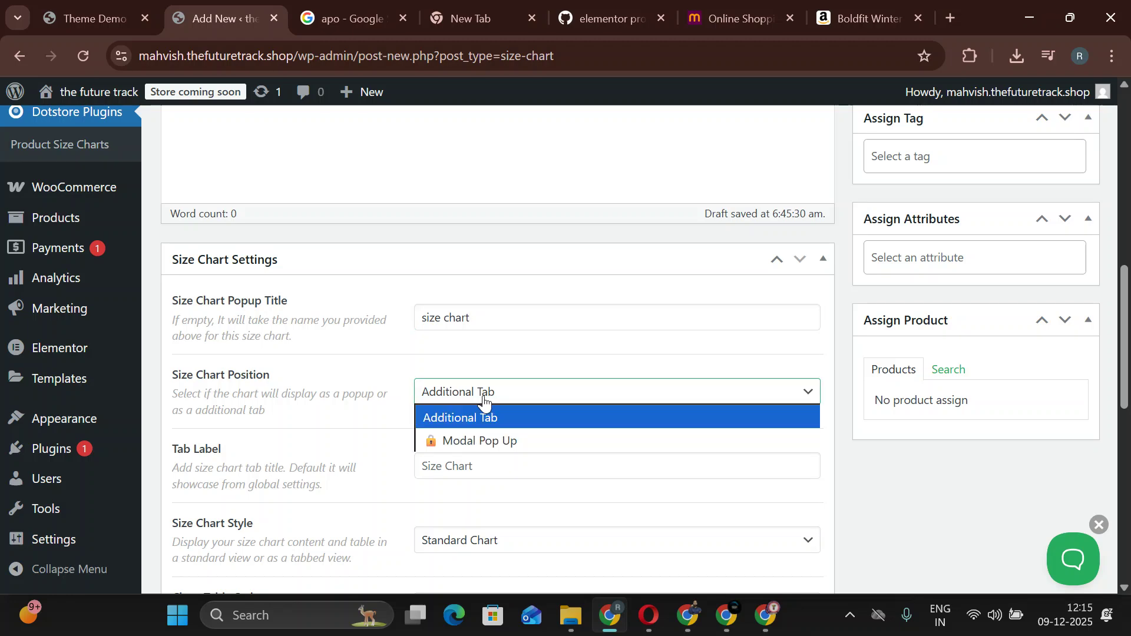
click(484, 417)
scroll(488, 454, down, 3)
click(448, 297)
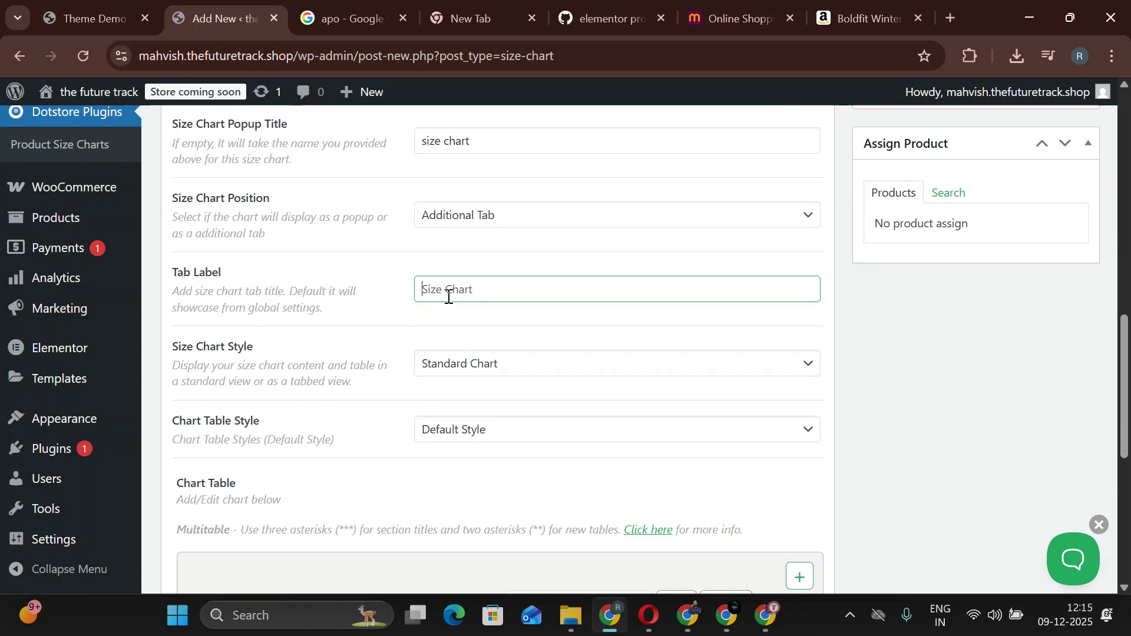
Look through the size chart's table, popup note and publishing settings, and check which categories can be assigned.
scroll(503, 318, down, 6)
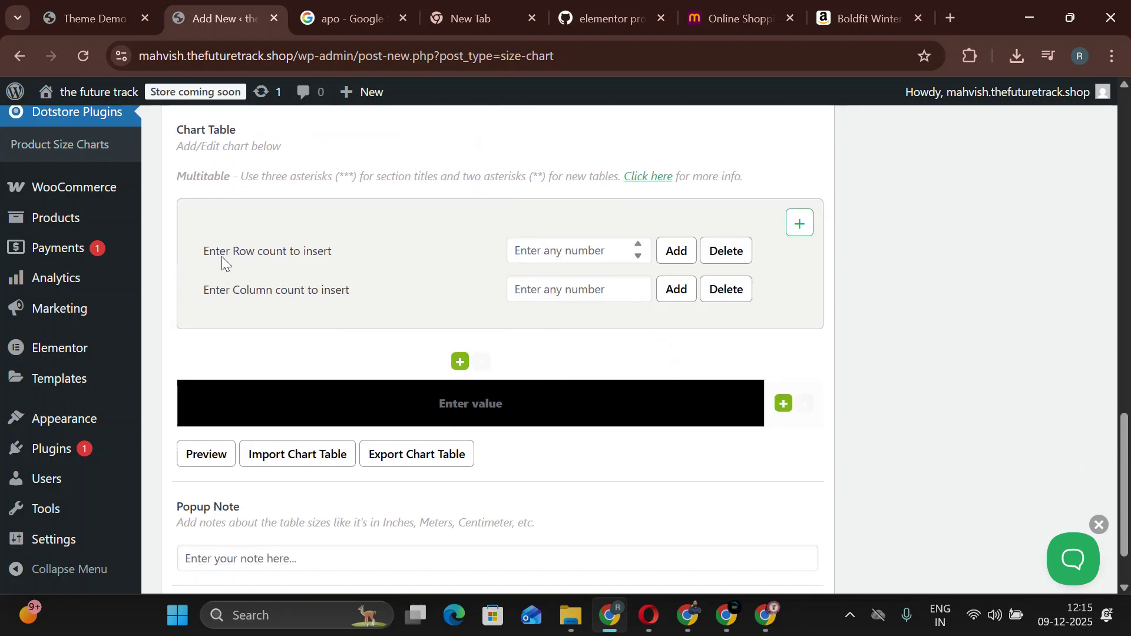
scroll(478, 260, down, 2)
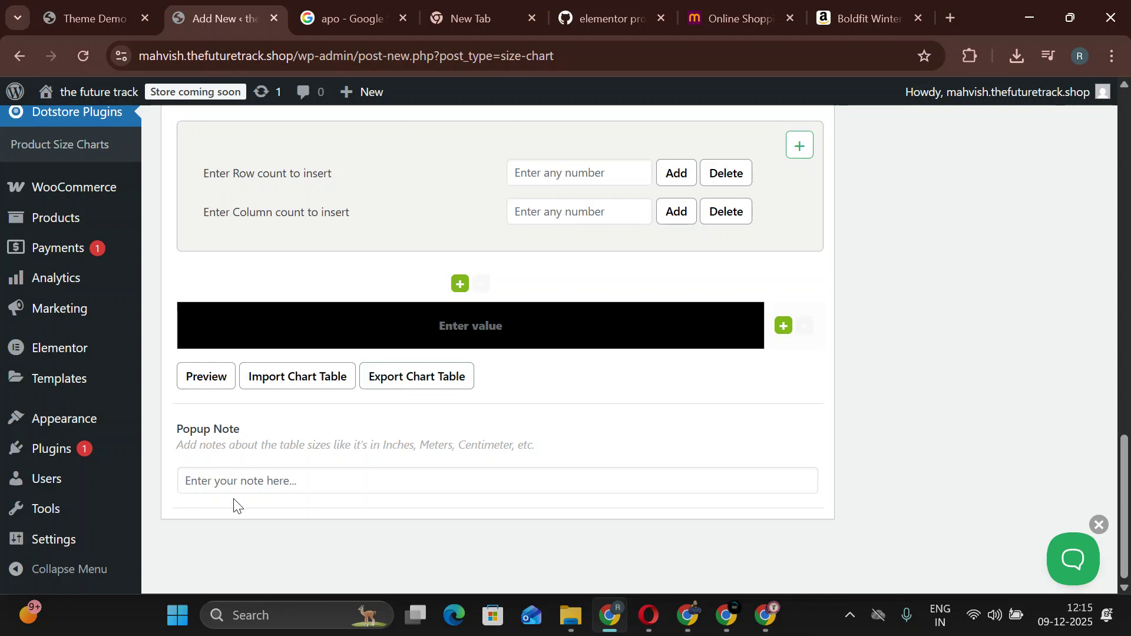
scroll(890, 373, up, 15)
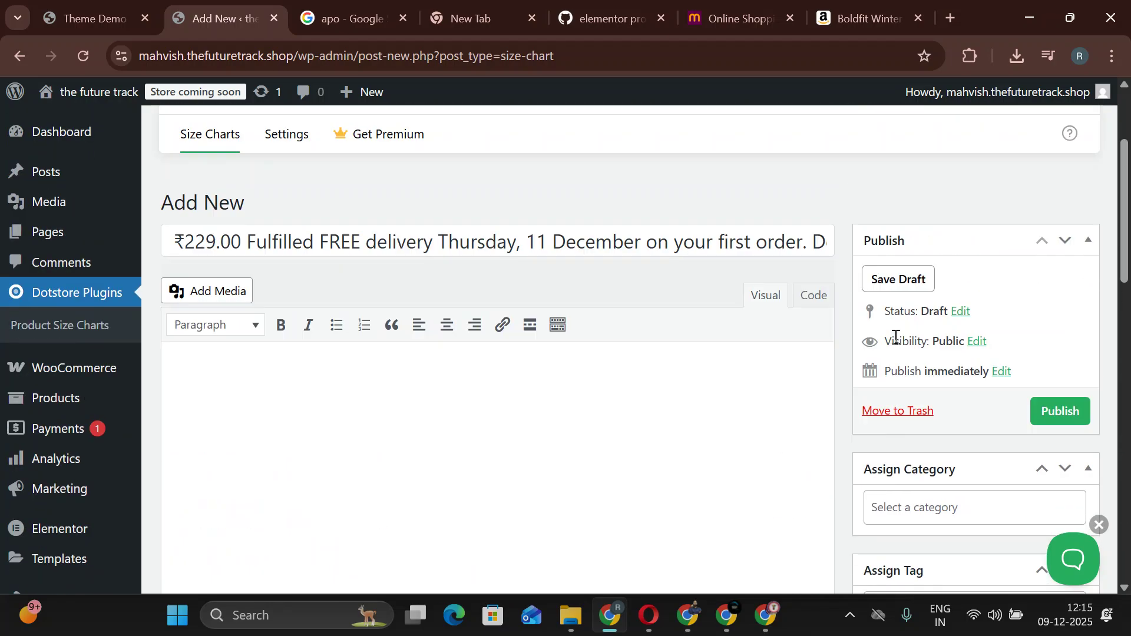
scroll(917, 341, down, 3)
click(972, 334)
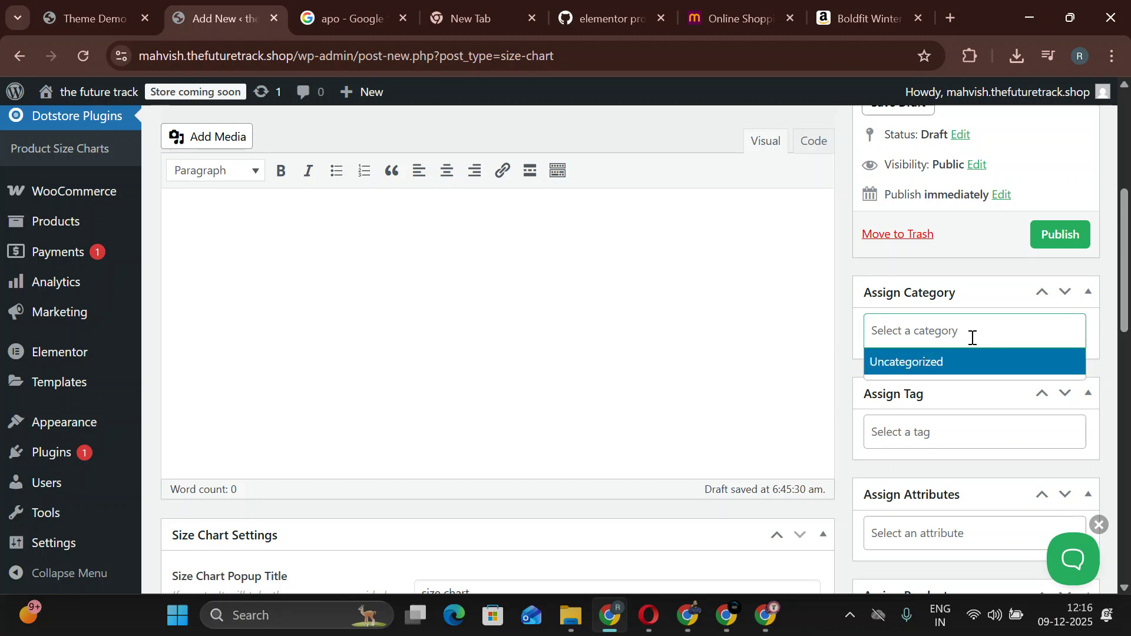
scroll(506, 294, up, 5)
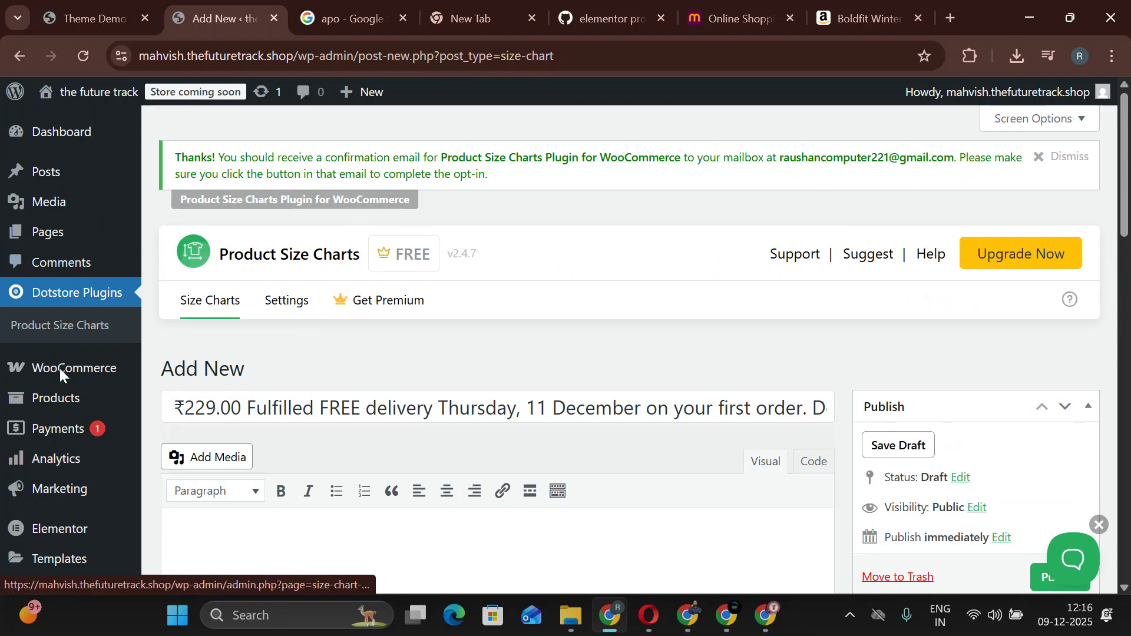
scroll(61, 344, down, 5)
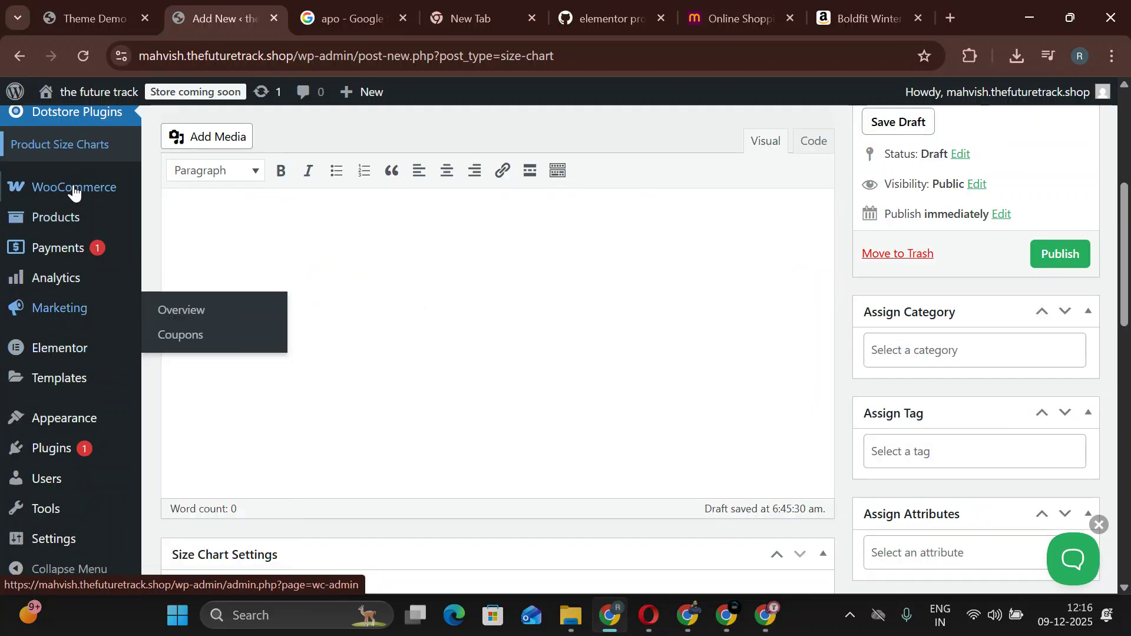
Leave the unsaved size chart and open the store's product categories page.
click(68, 144)
click(616, 170)
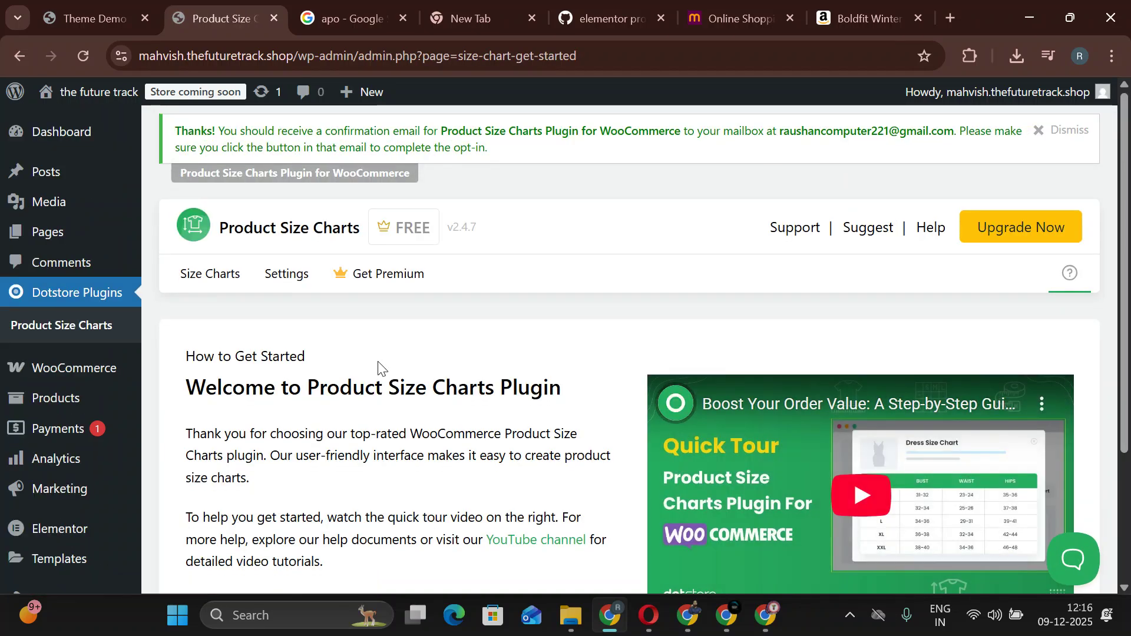
scroll(378, 368, down, 3)
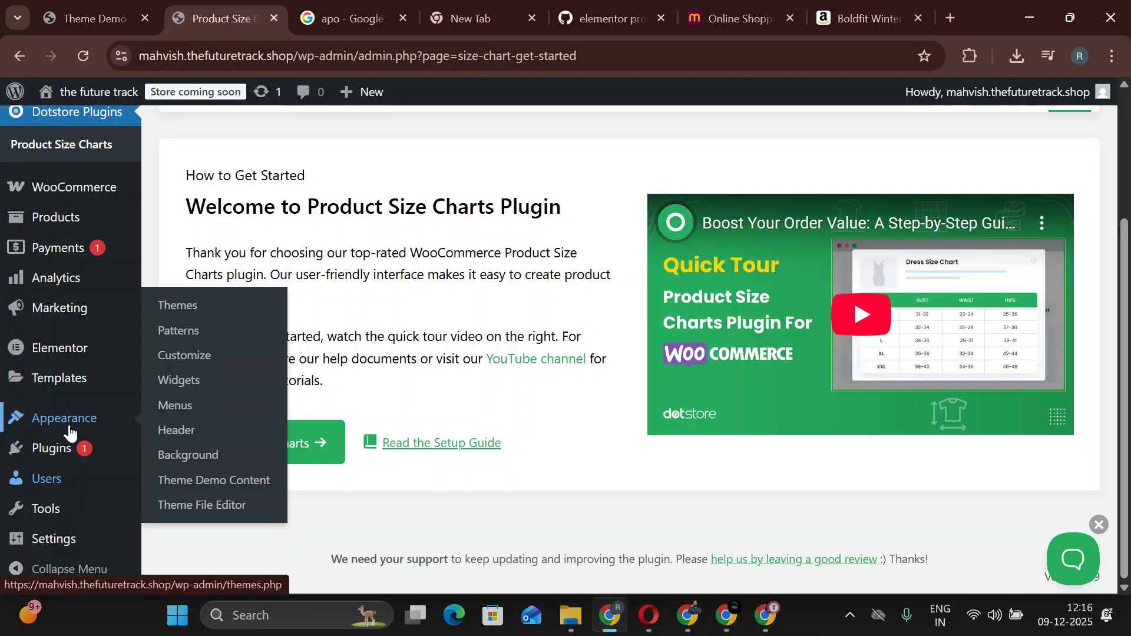
mouse_move(80, 224)
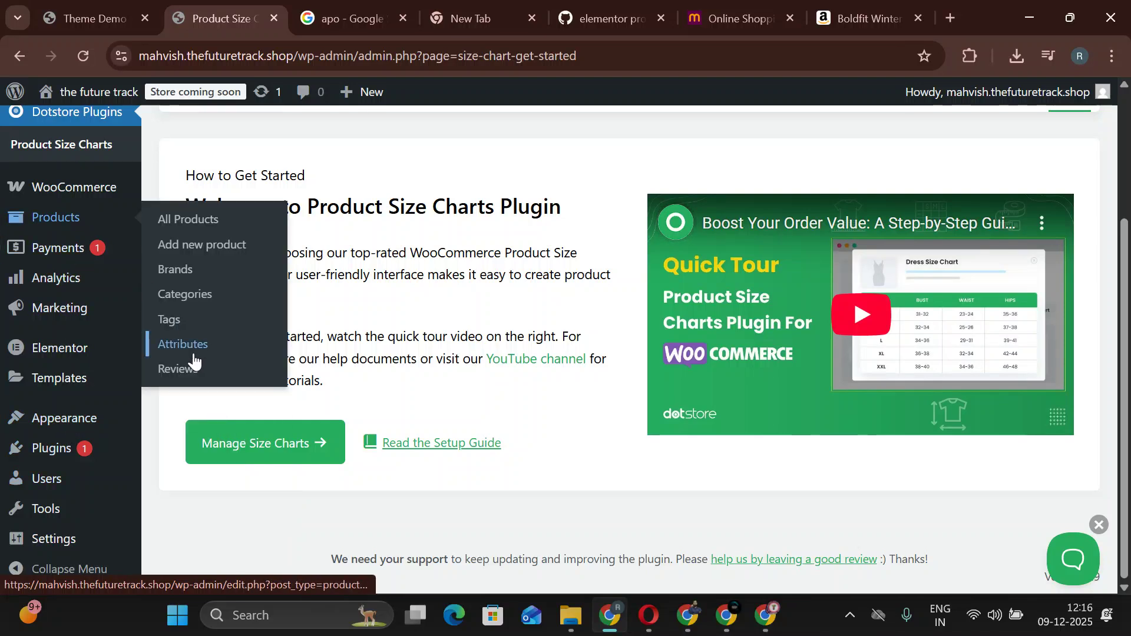
click(205, 289)
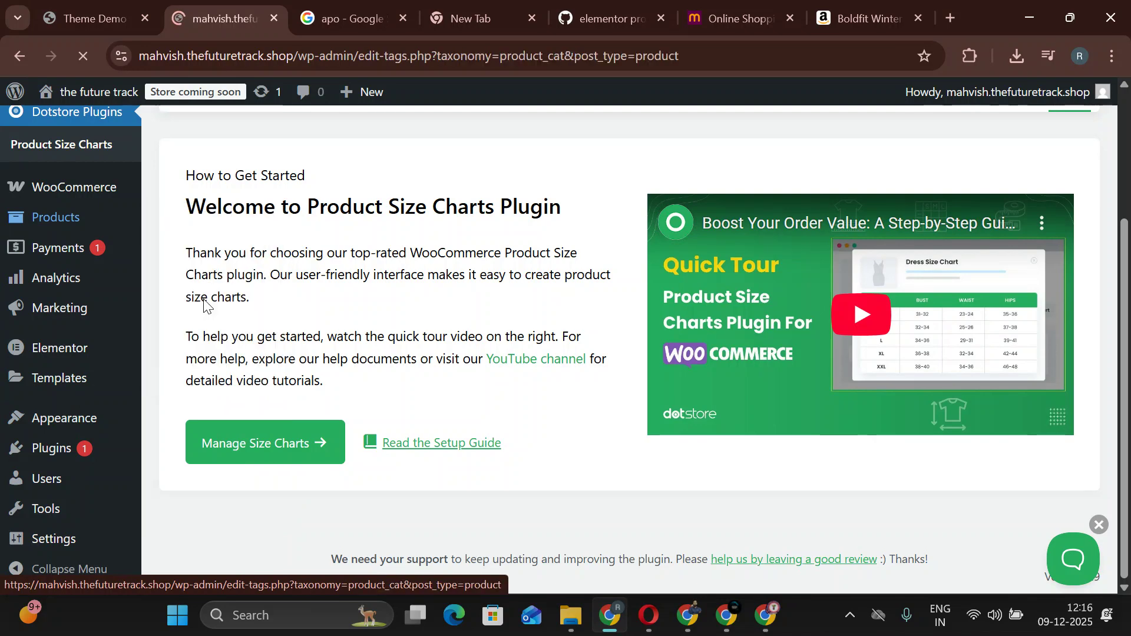
scroll(535, 416, down, 2)
scroll(653, 271, up, 1)
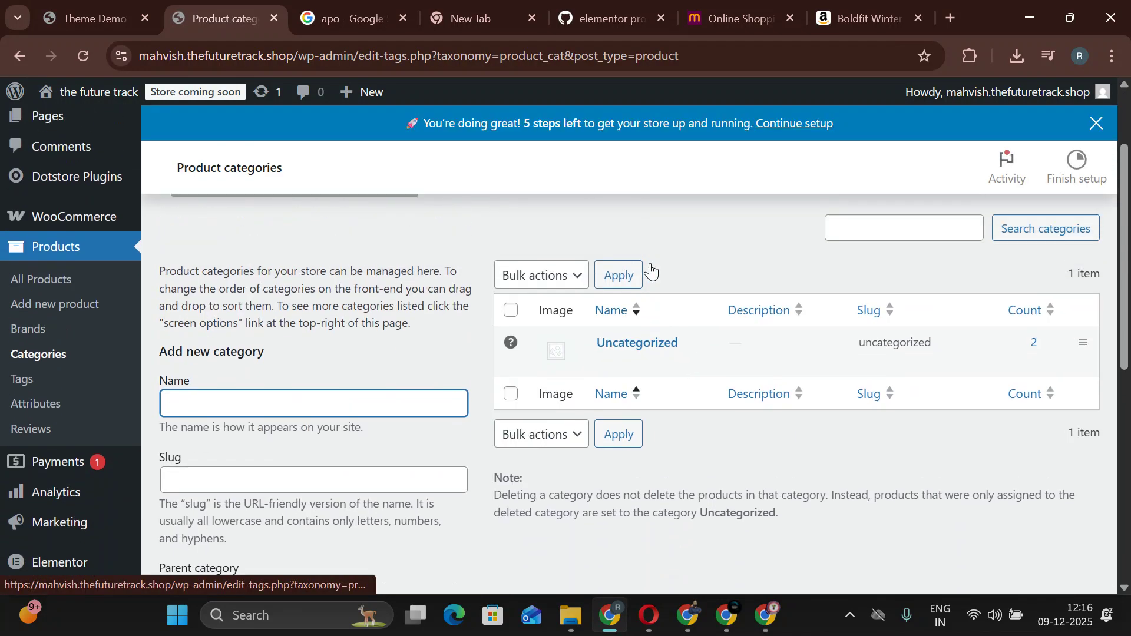
scroll(200, 392, down, 1)
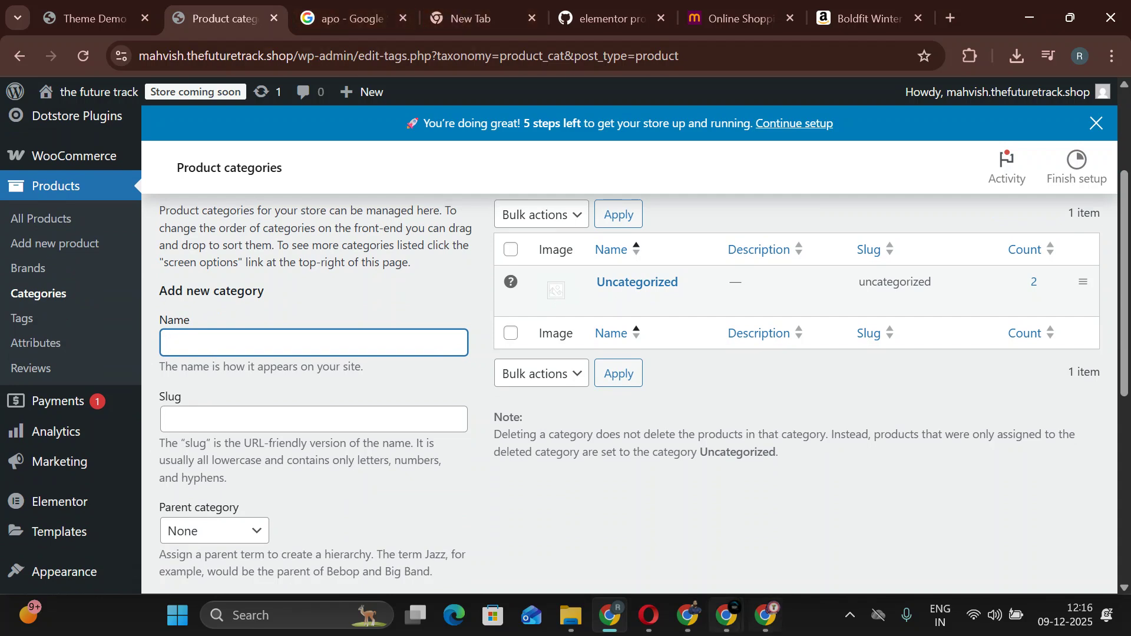
Switch to the ChatGPT conversation and ask "i want to add the woo commerce website subcategory in this product".
click(726, 616)
click(598, 534)
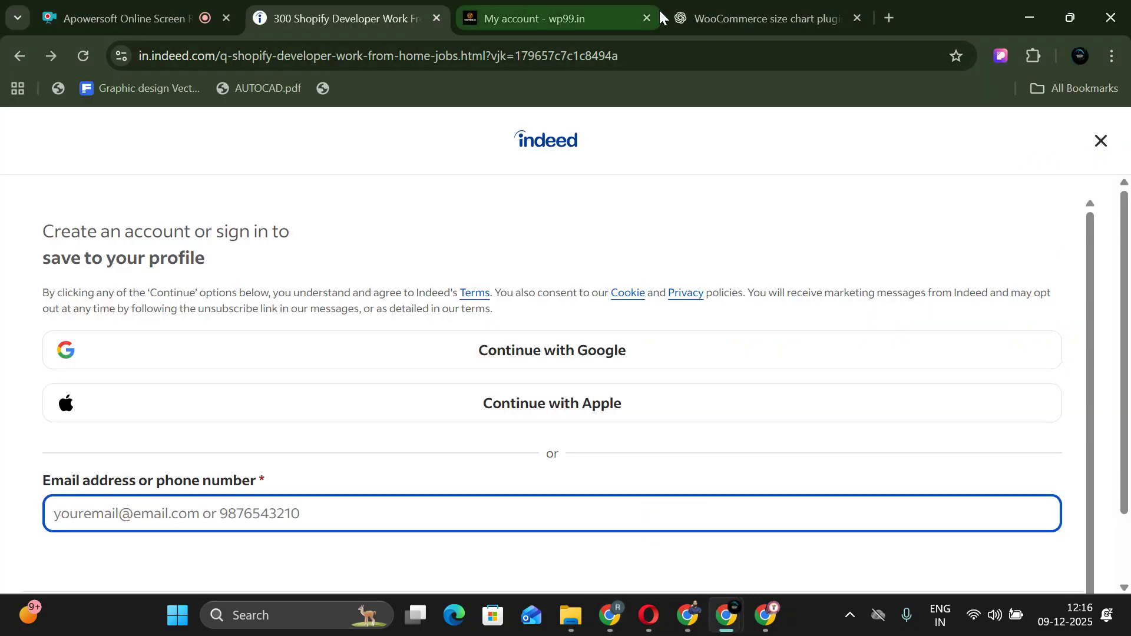
click(730, 18)
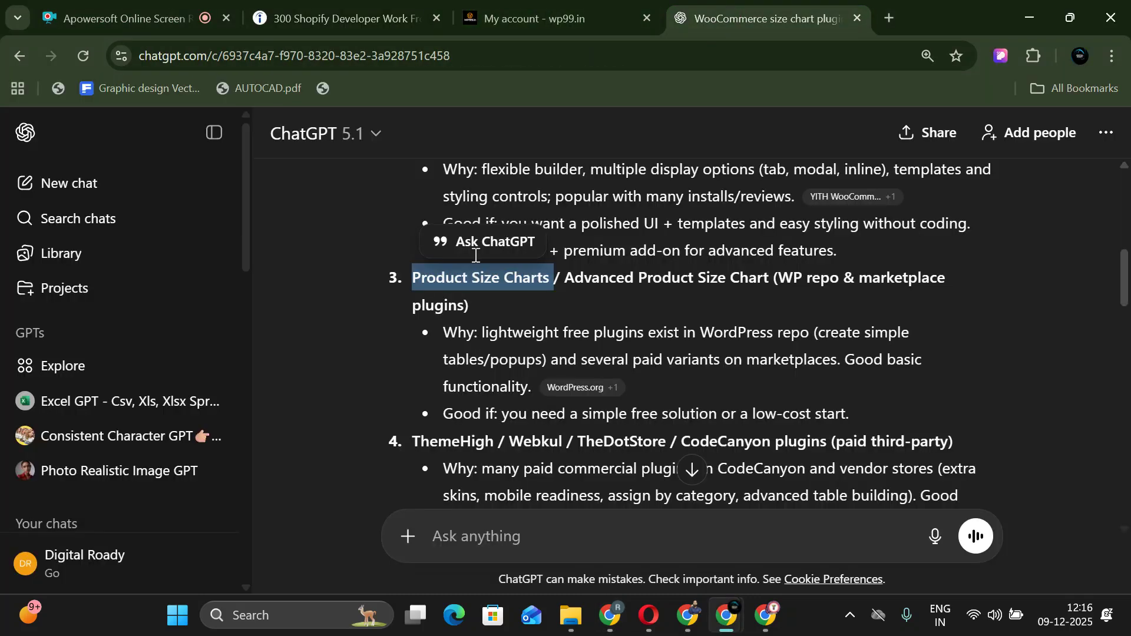
click(471, 545)
text(i)
key(BackSpace)
text(i want to)
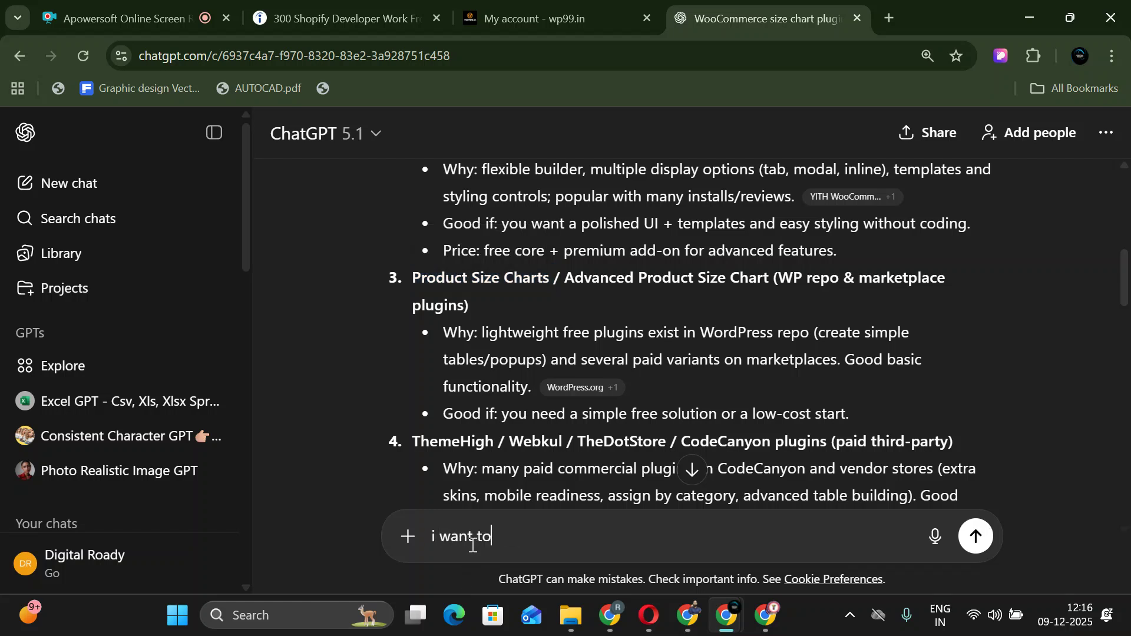
text( add the woo commerce w)
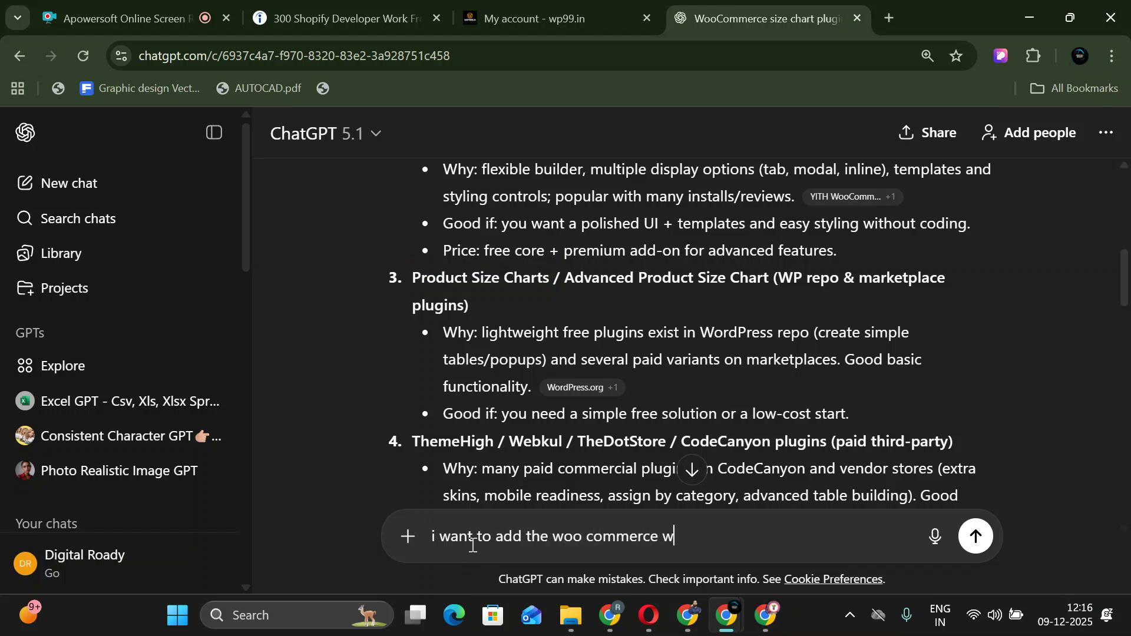
text(ebsite subcategory i n this produc)
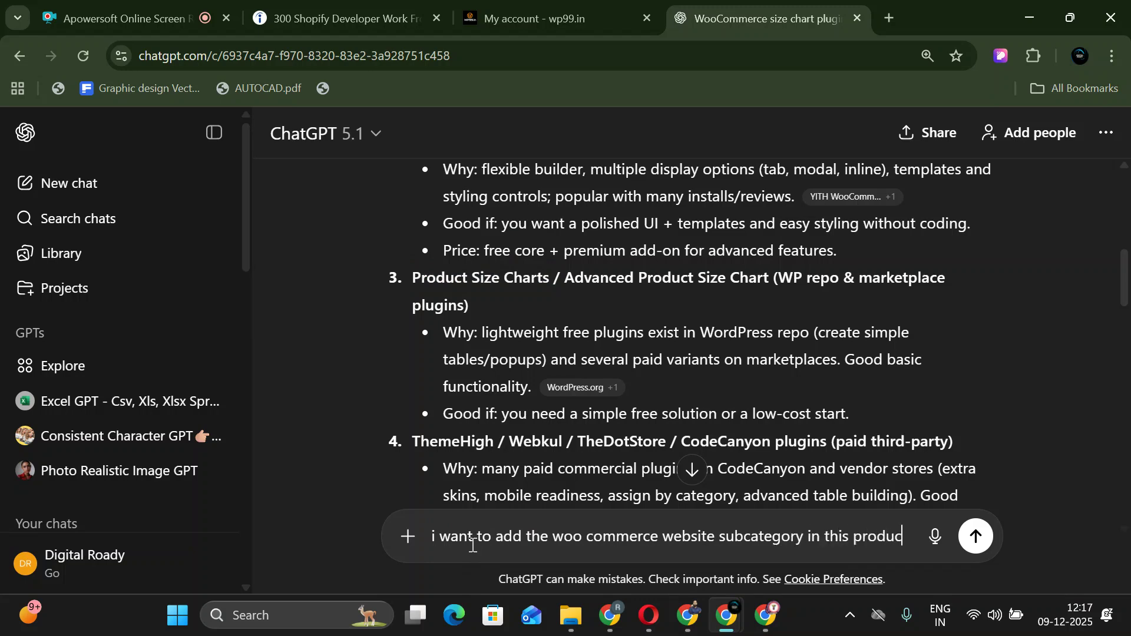
text(t)
key(Return)
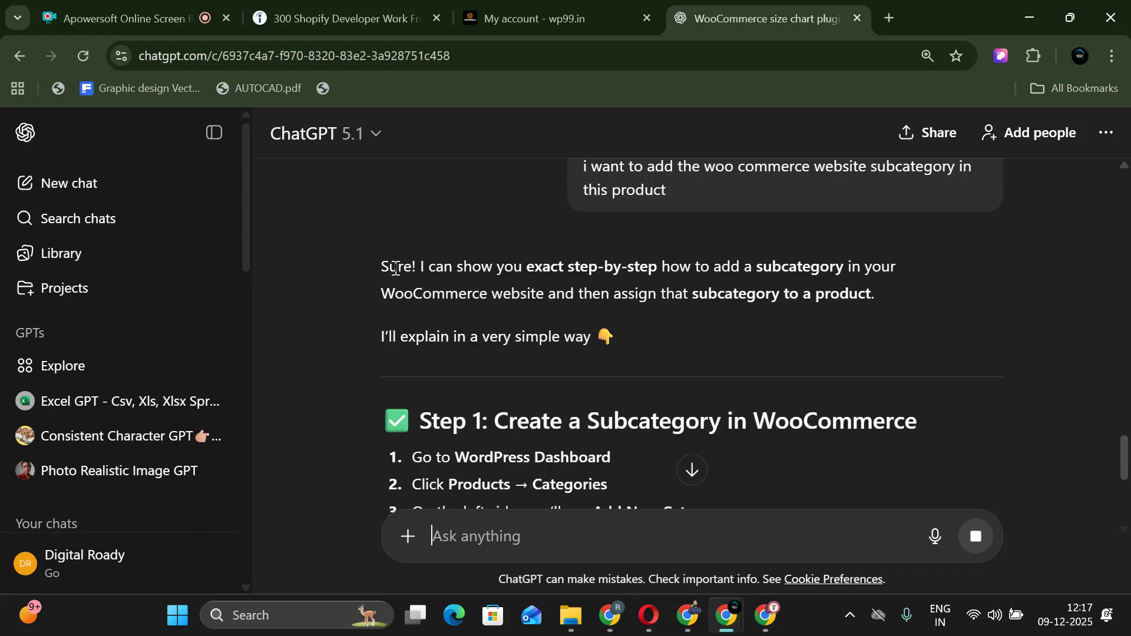
Read ChatGPT's Step 1 instructions on creating a WooCommerce subcategory, including the subcategory name and parent category.
scroll(432, 313, down, 5)
scroll(442, 262, up, 3)
drag(517, 244, 851, 247)
drag(453, 281, 606, 284)
drag(449, 321, 525, 322)
double_click(579, 318)
click(414, 340)
drag(414, 340, 744, 343)
drag(434, 363, 519, 365)
drag(691, 366, 753, 364)
click(435, 383)
drag(413, 363, 620, 365)
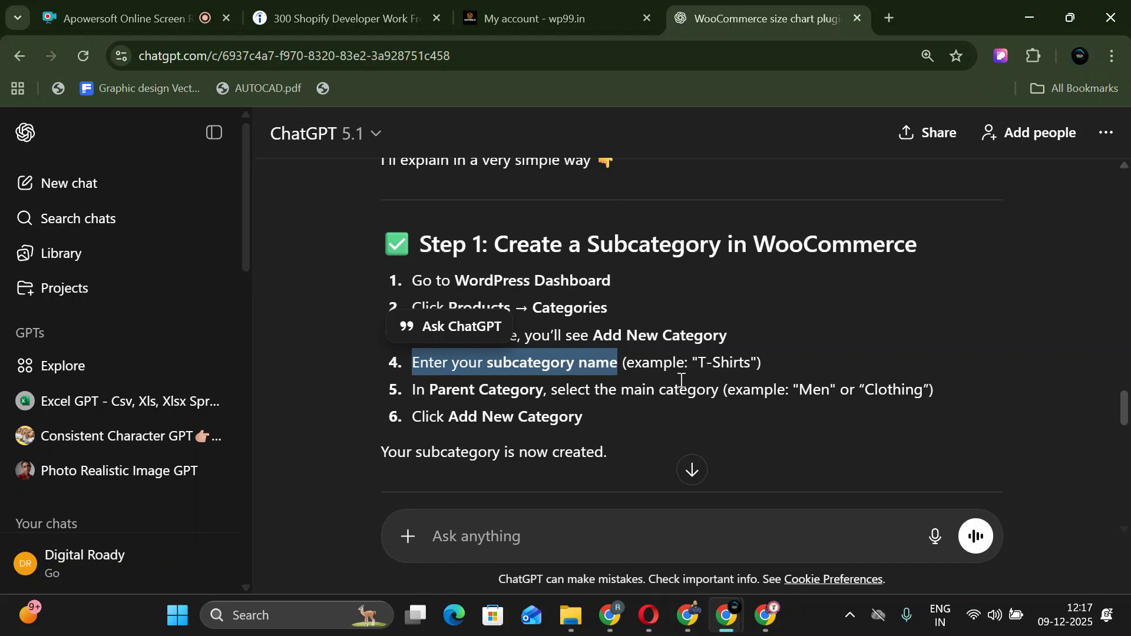
drag(693, 363, 761, 364)
drag(413, 392, 548, 391)
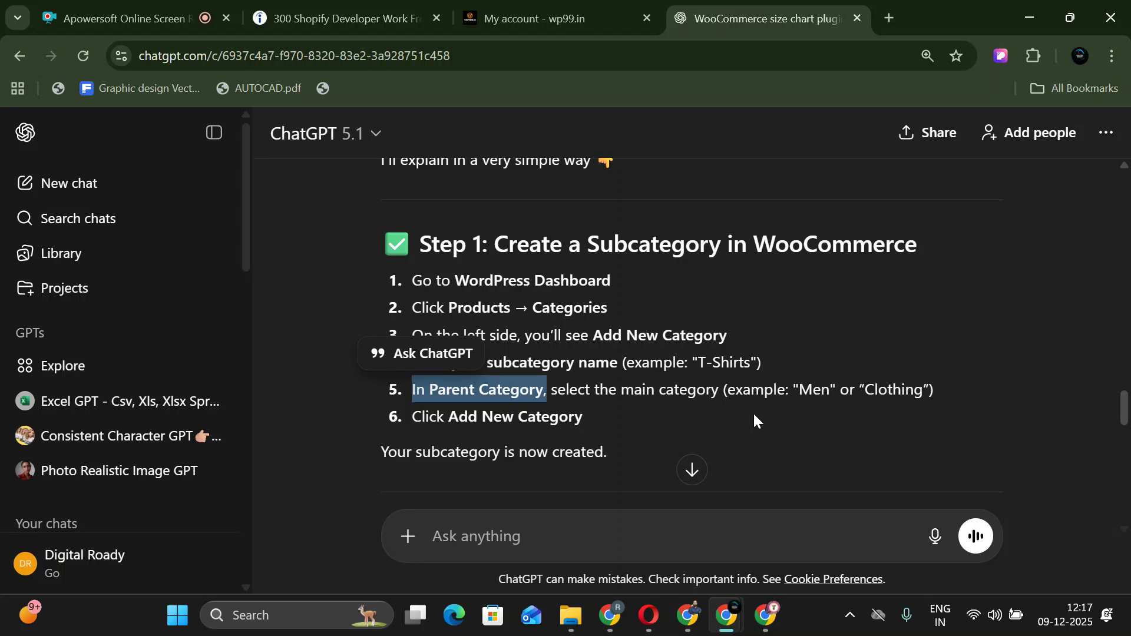
Return to the WordPress product categories page and add a new category named "men".
click(182, 9)
click(609, 615)
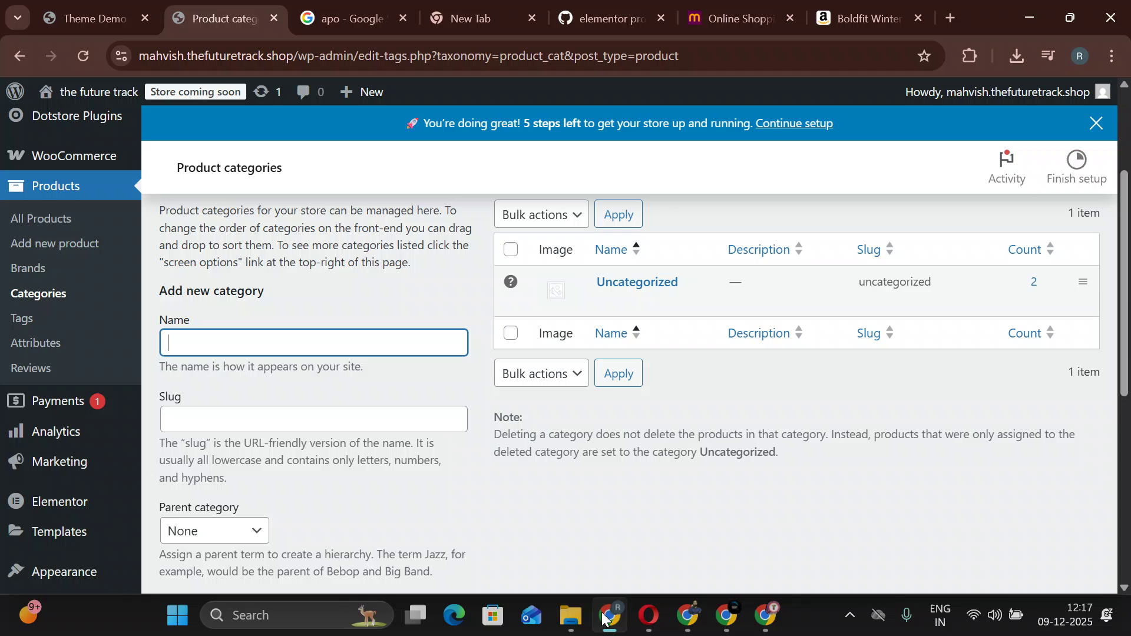
scroll(210, 442, down, 2)
scroll(203, 438, up, 2)
text(men)
scroll(239, 354, down, 7)
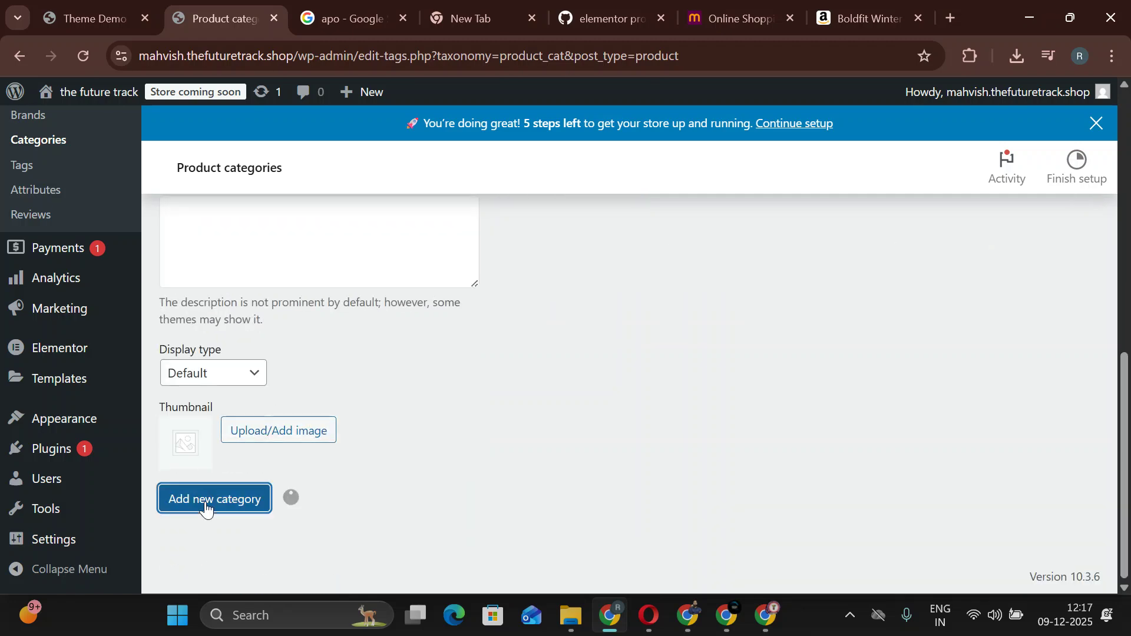
click(205, 501)
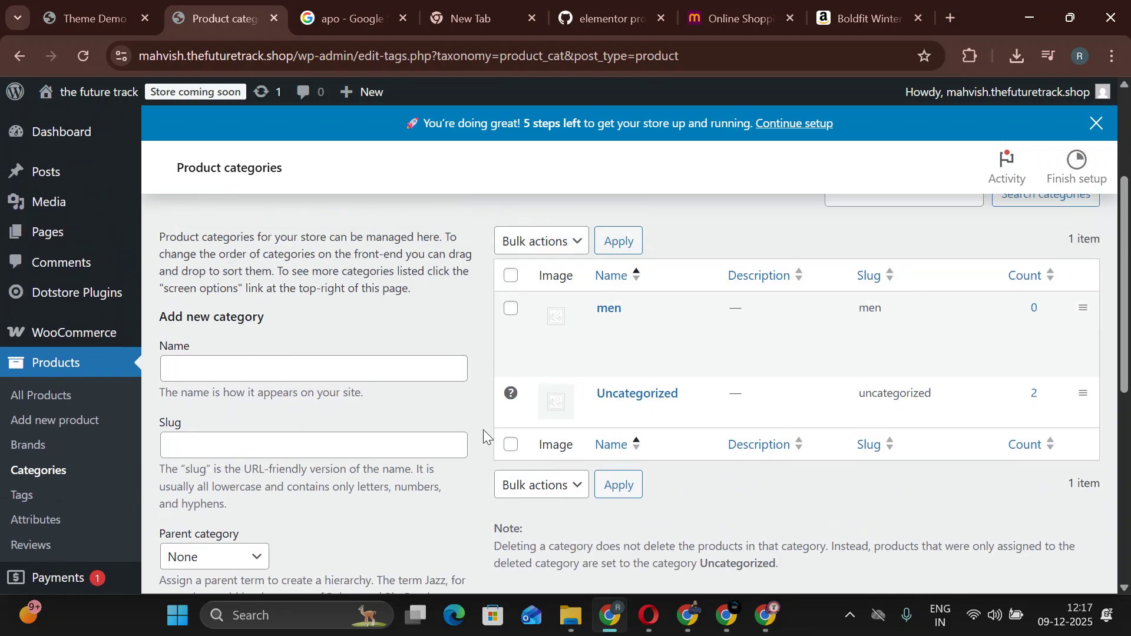
Start naming another new product category.
mouse_move(629, 326)
click(190, 374)
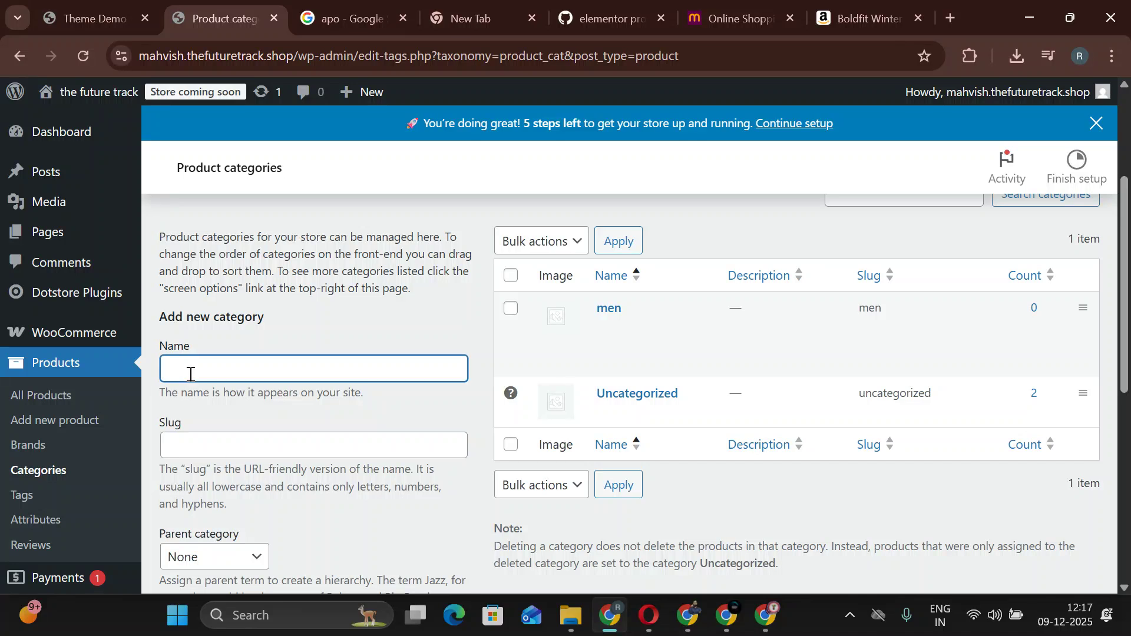
Fill in a new product category named t-shirt with slug t-shirt and parent category men.
text(t-shirt)
click(209, 463)
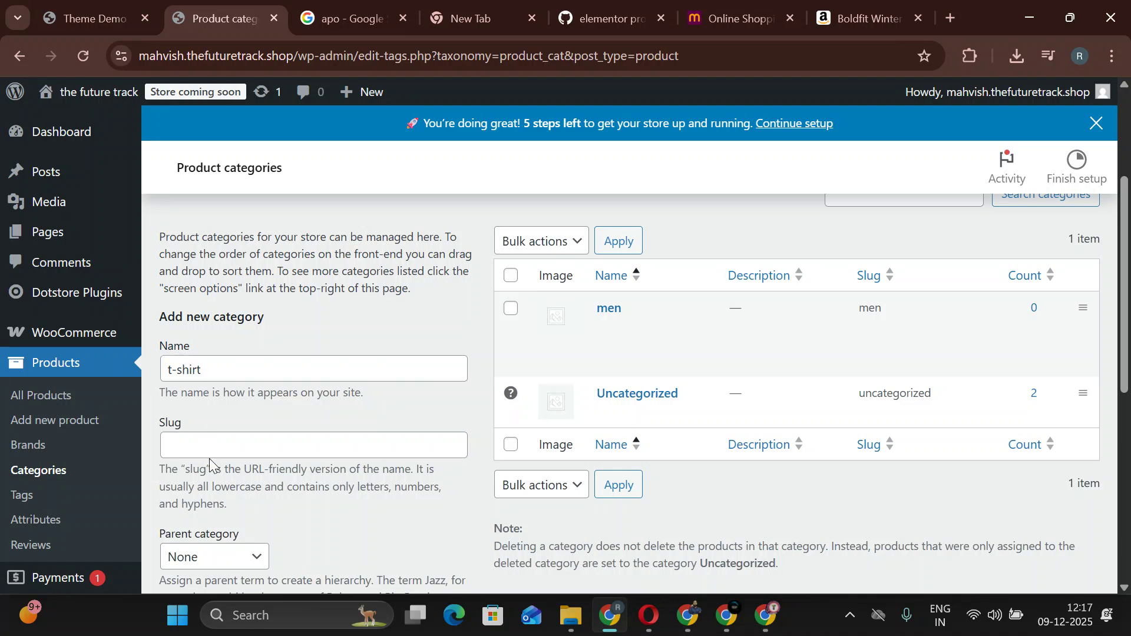
click(204, 450)
text(t-s)
key(BackSpace)
text(shirt)
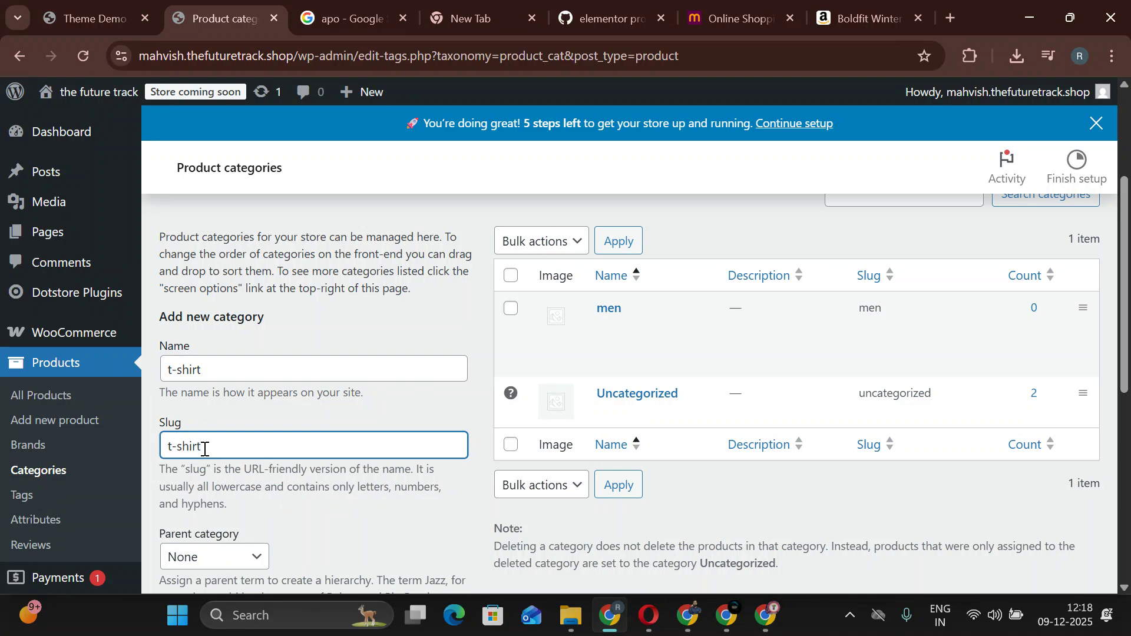
scroll(204, 450, down, 2)
click(217, 472)
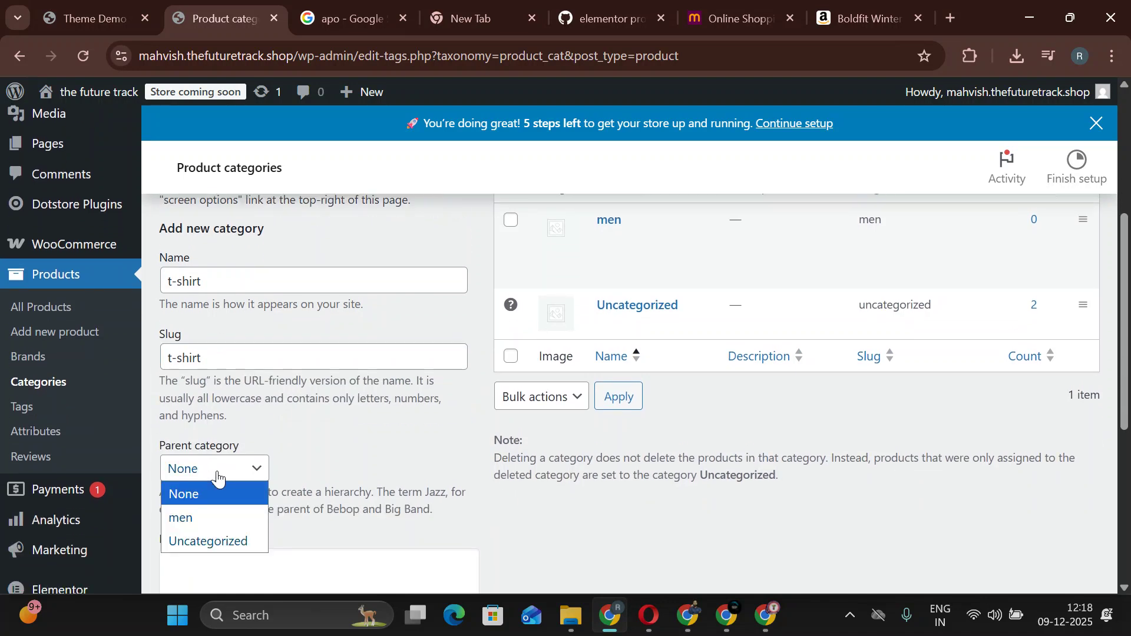
click(220, 518)
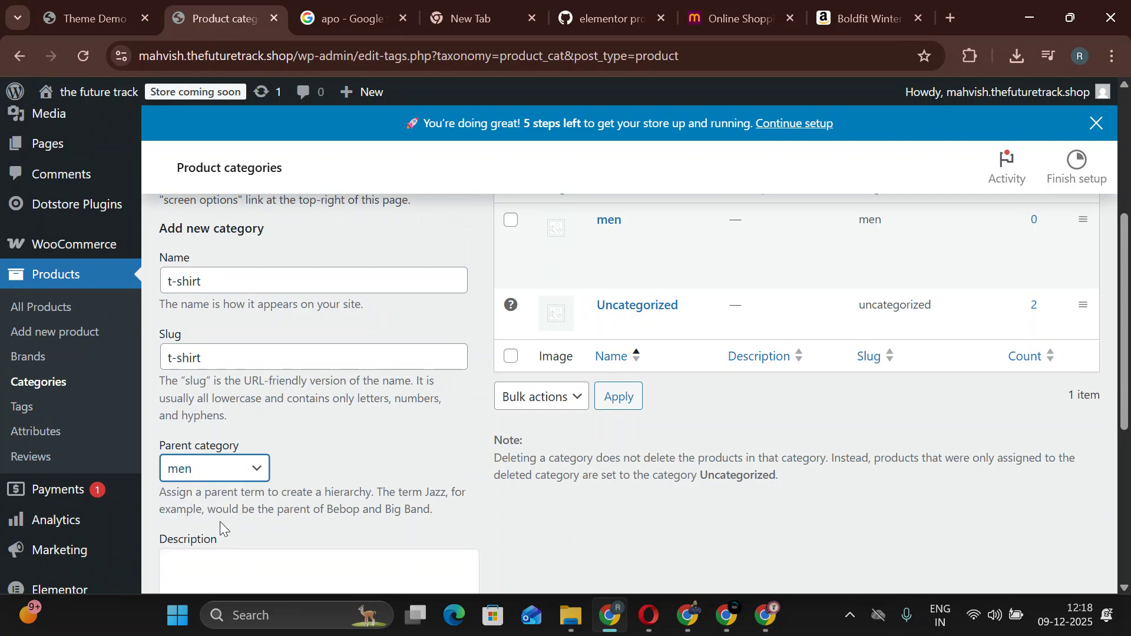
Use the black gloves image c1.jpg from the media library as the category thumbnail and add the category.
scroll(220, 521, down, 6)
click(241, 442)
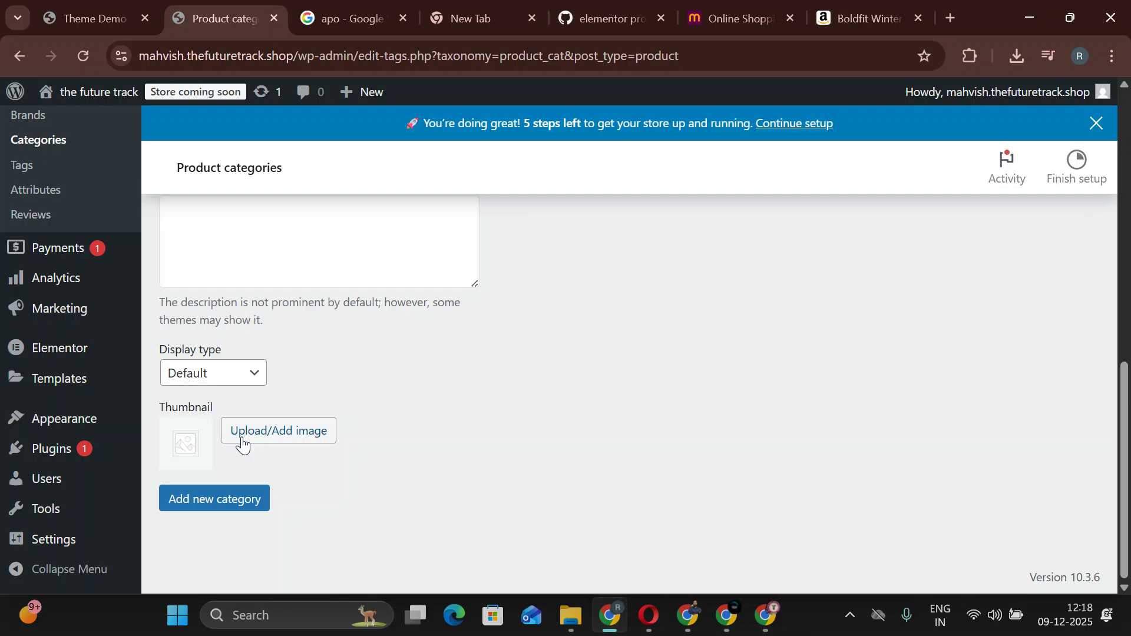
click(243, 345)
click(149, 301)
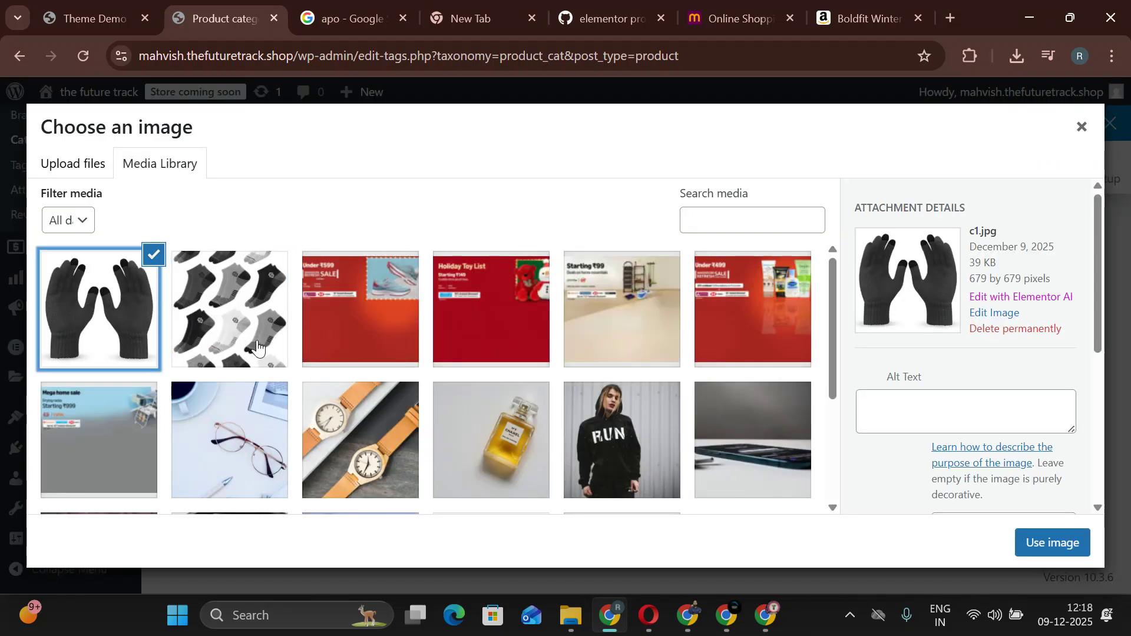
click(1061, 543)
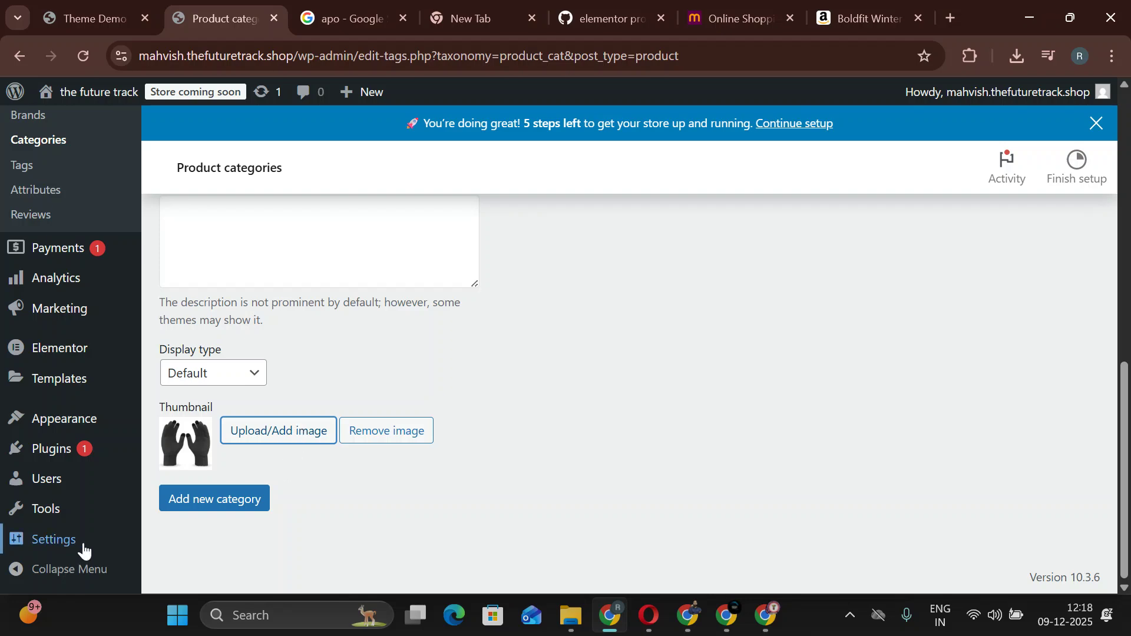
click(187, 508)
scroll(554, 520, up, 10)
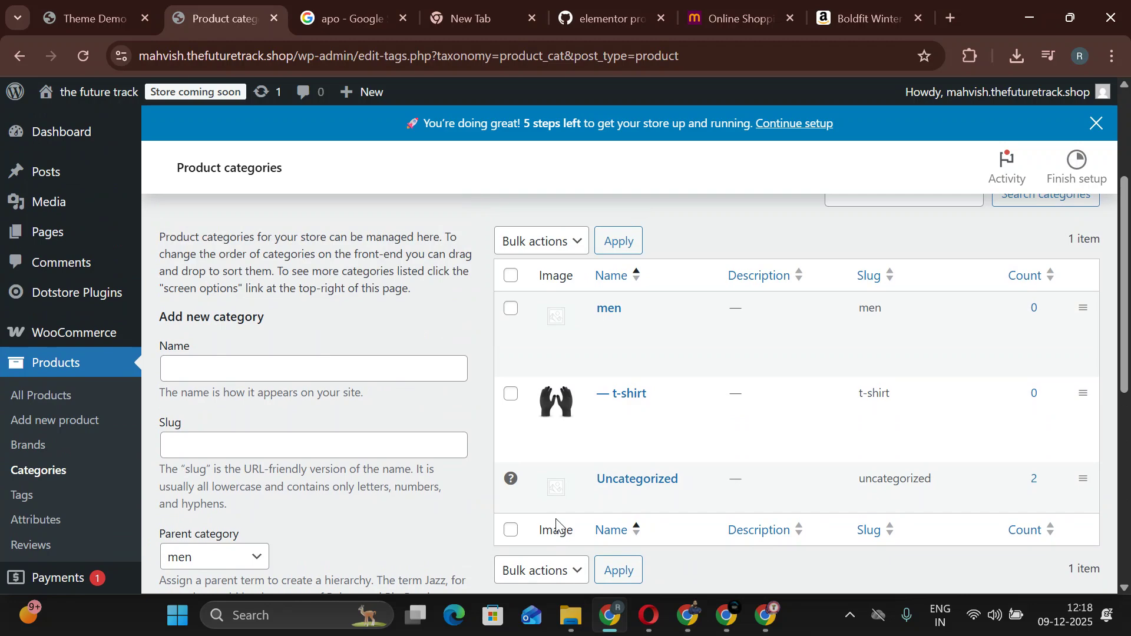
Add a product attribute named unit with custom ordering as its default sort order.
click(37, 532)
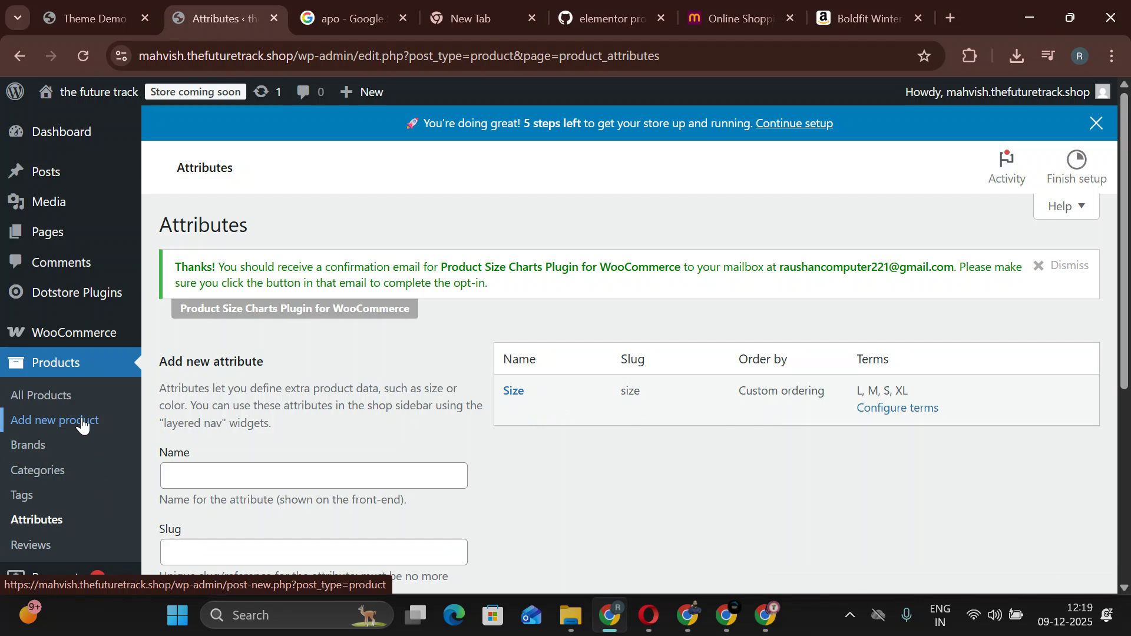
scroll(187, 429, down, 1)
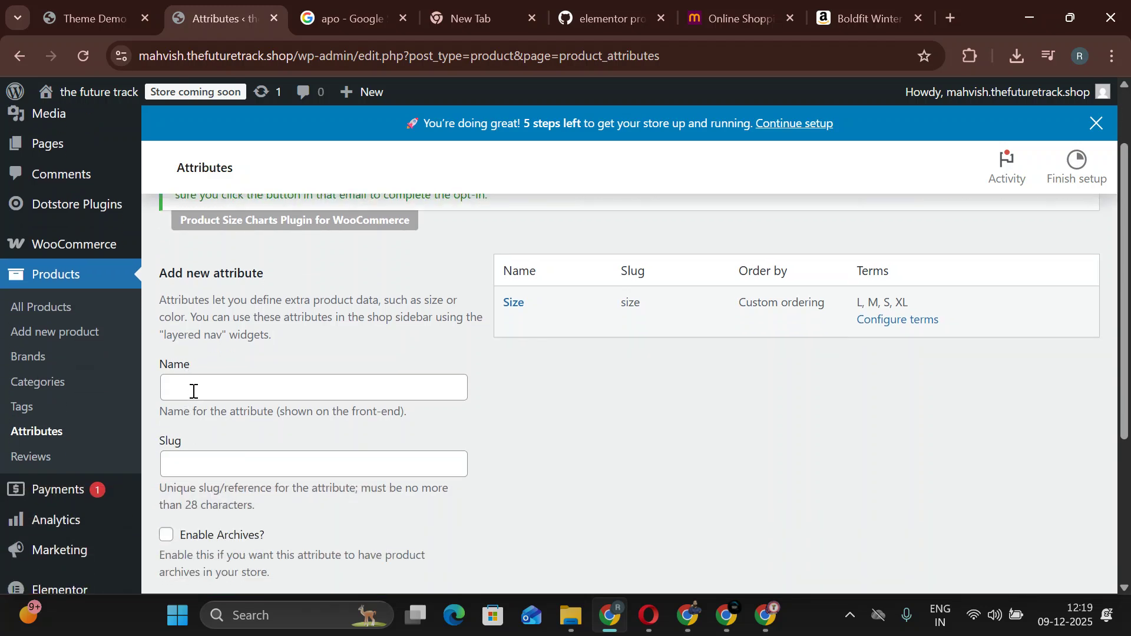
click(193, 392)
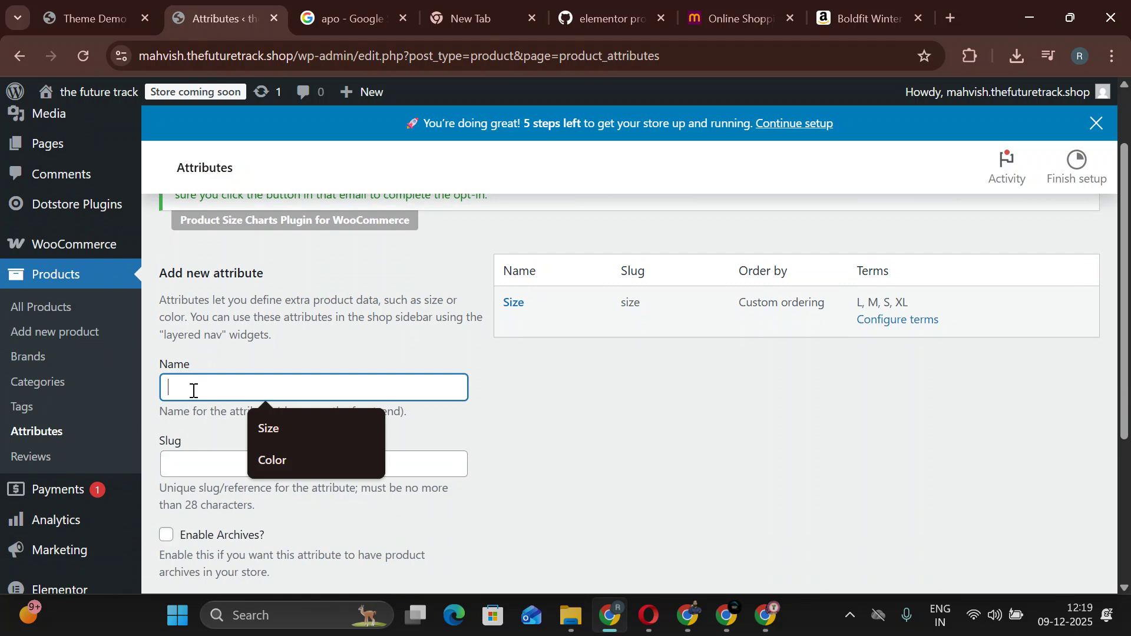
text(unit)
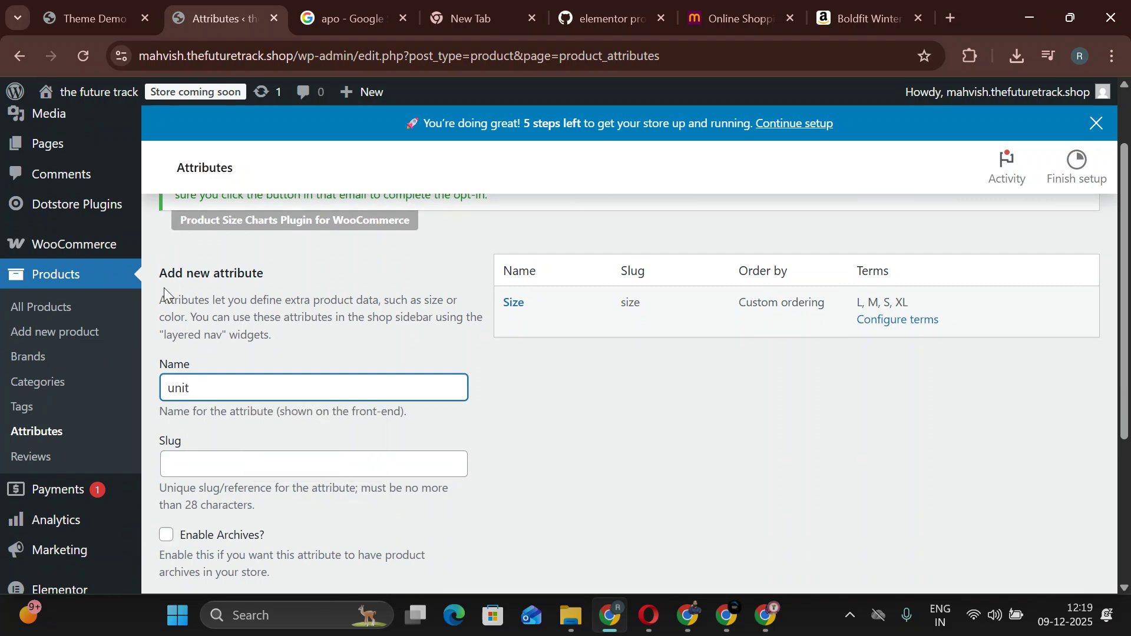
scroll(177, 354, down, 4)
click(205, 389)
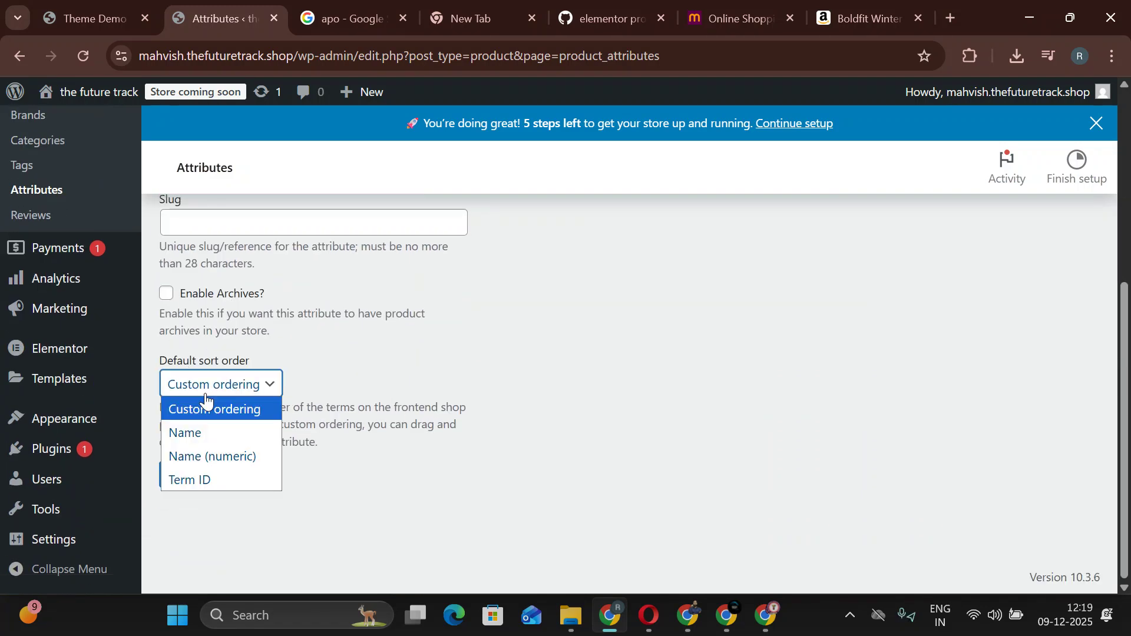
click(205, 402)
click(203, 475)
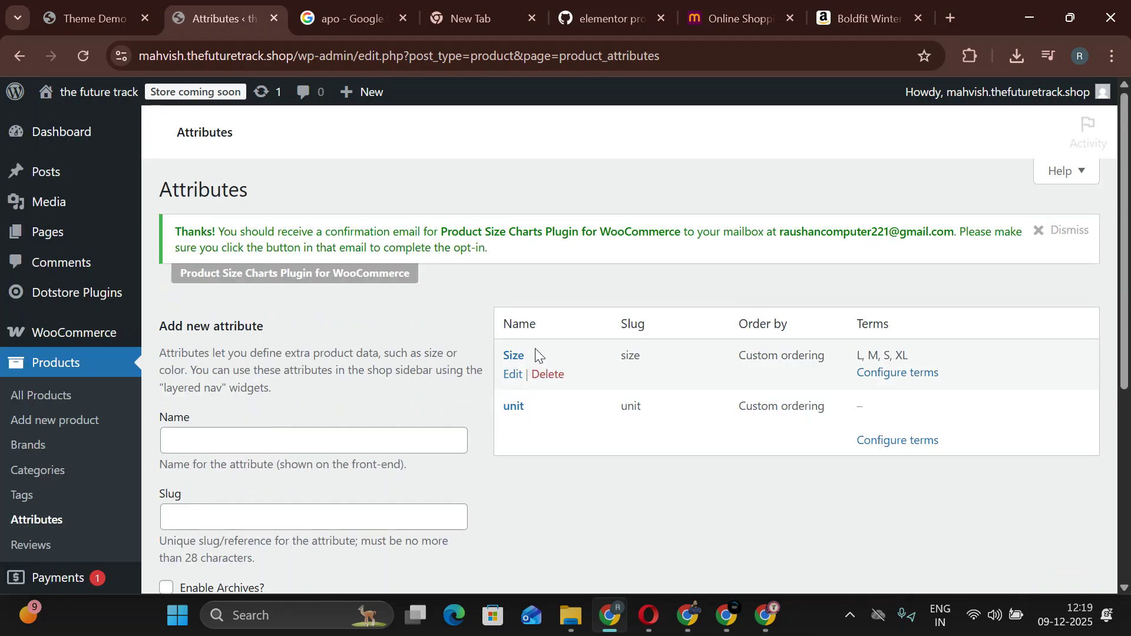
Add the term pcs to the unit attribute.
click(896, 476)
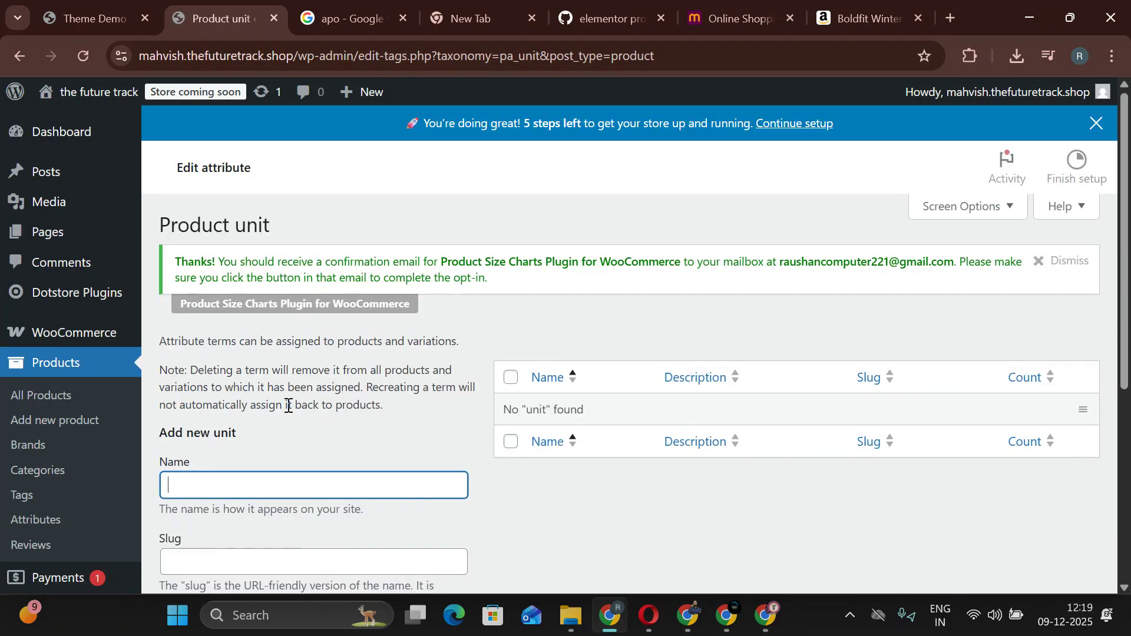
scroll(288, 406, down, 5)
click(202, 487)
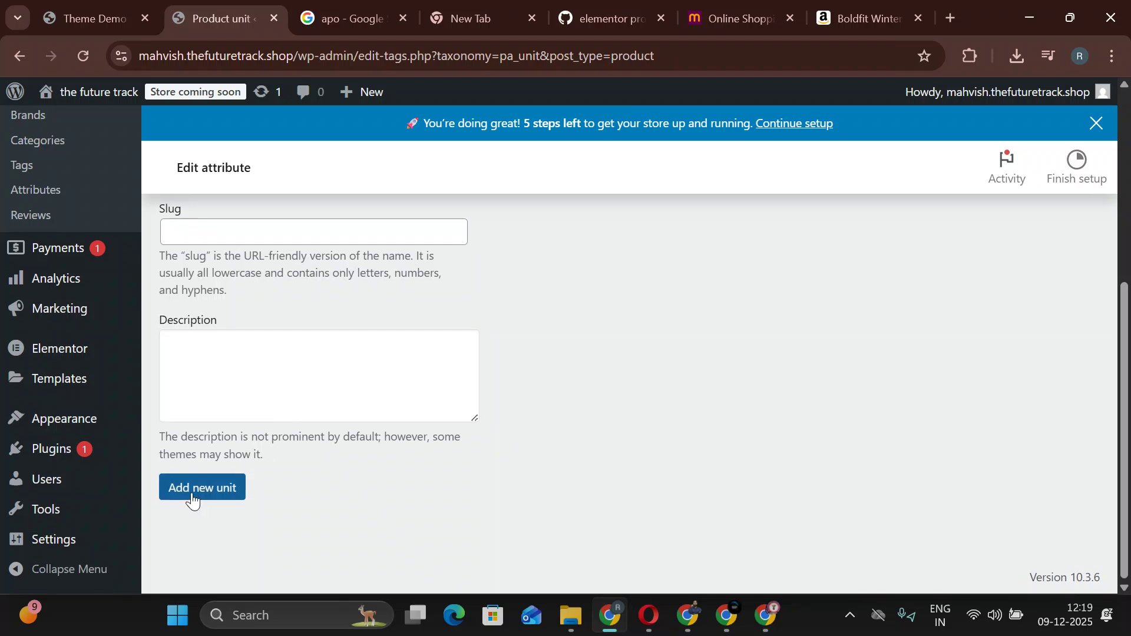
Add the term kg to the unit attribute.
click(268, 293)
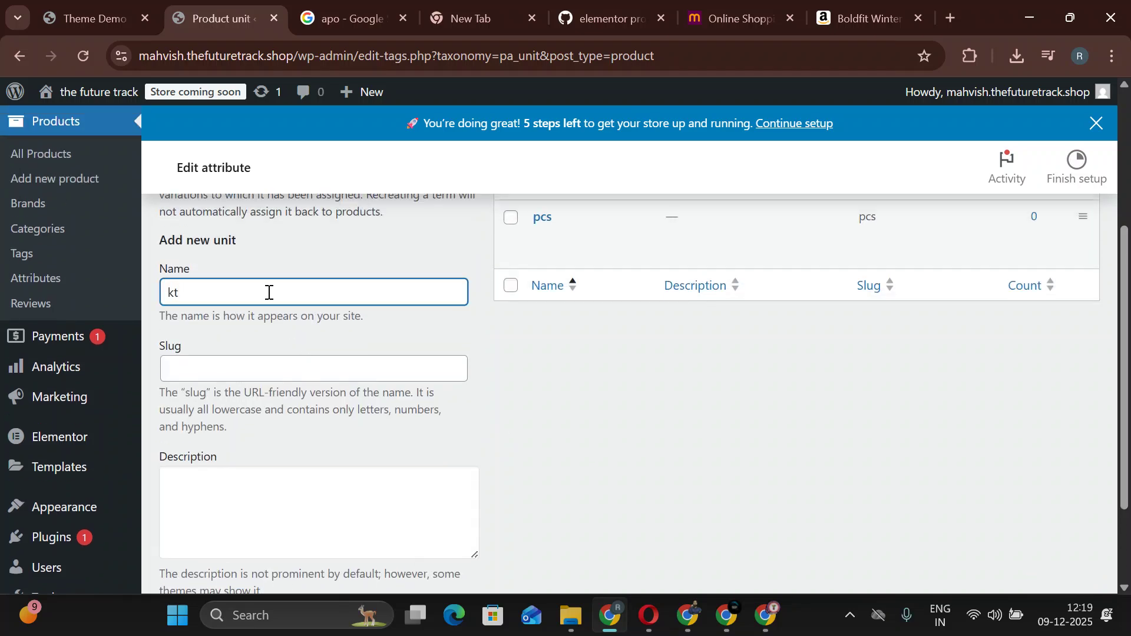
text(kg)
scroll(269, 293, down, 2)
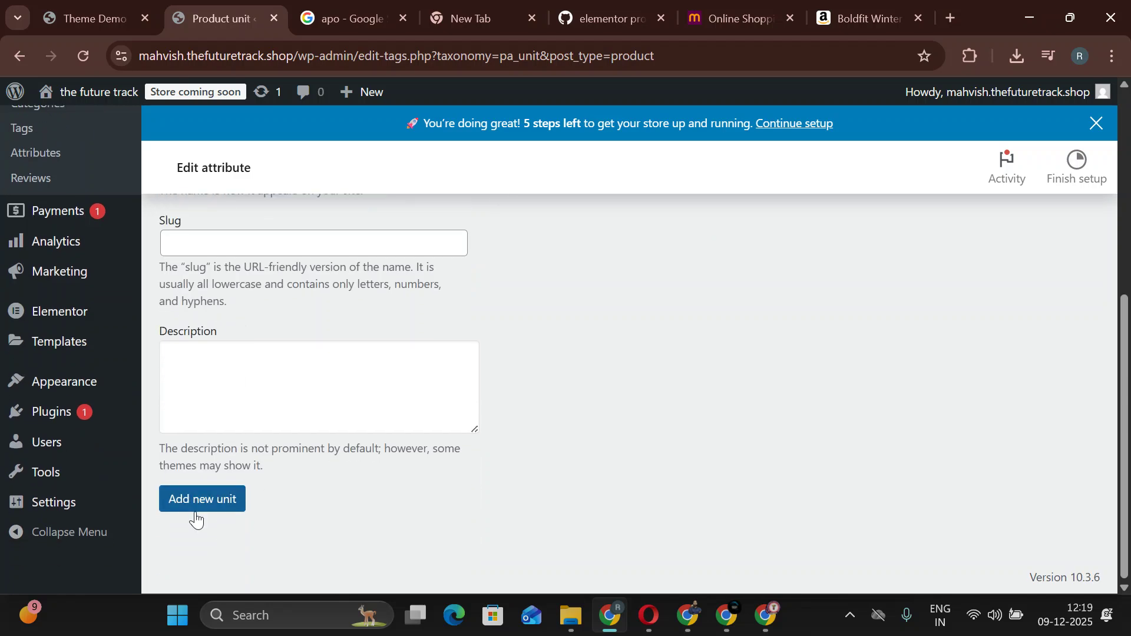
click(196, 517)
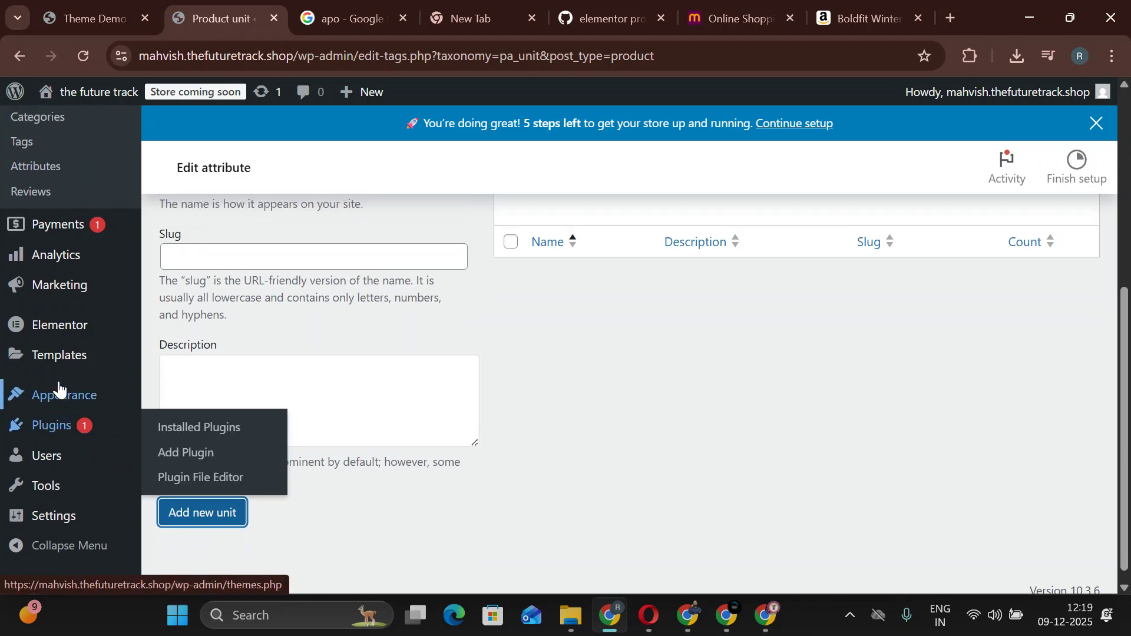
Open the form for adding a new product.
scroll(23, 336, up, 3)
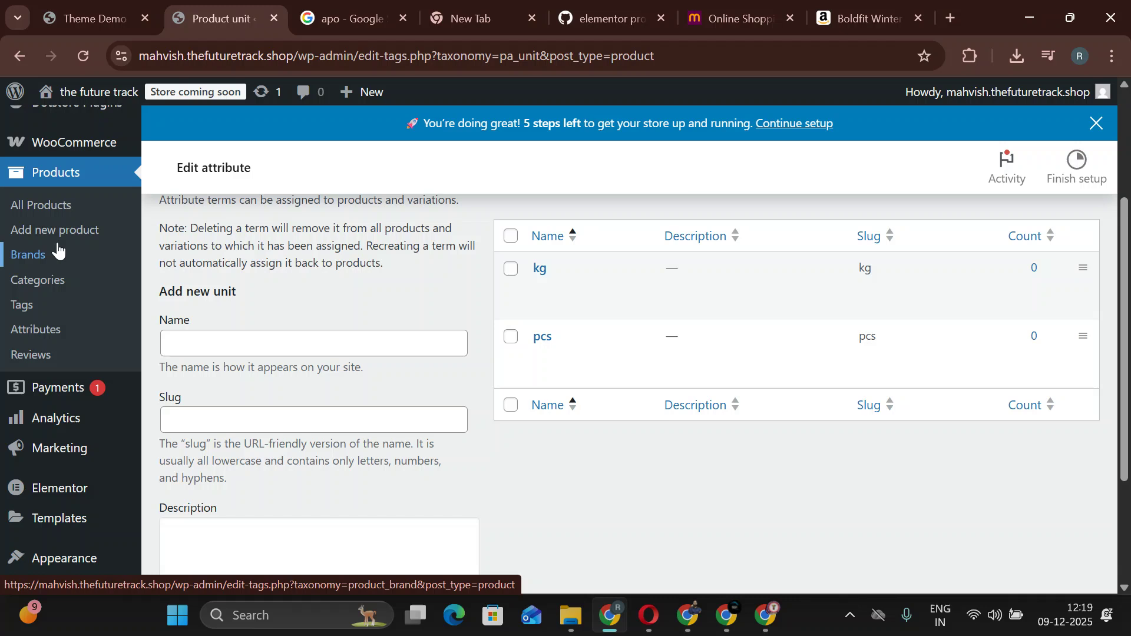
scroll(682, 323, up, 2)
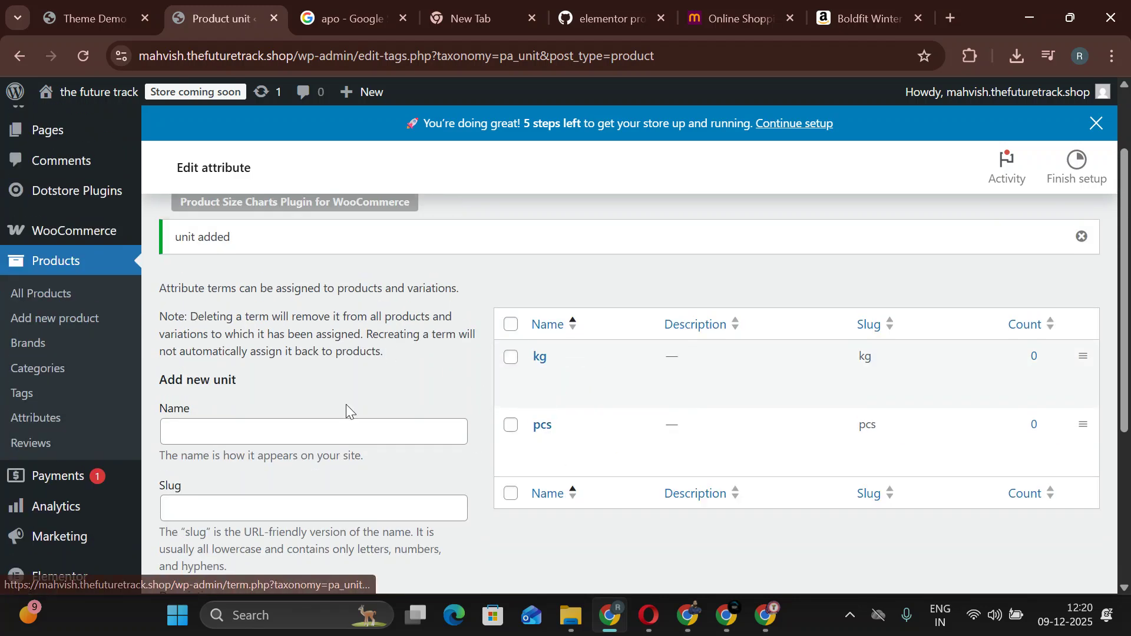
scroll(38, 277, up, 2)
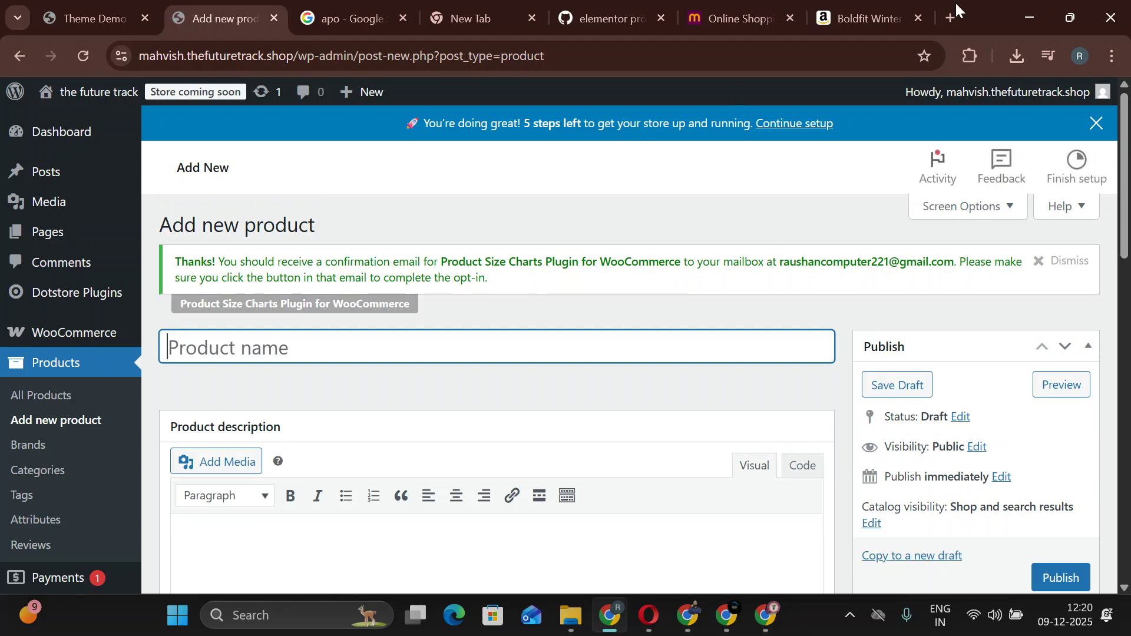
Switch to the Amazon page and search the store for rasgulla.
click(878, 15)
scroll(474, 143, up, 3)
click(485, 102)
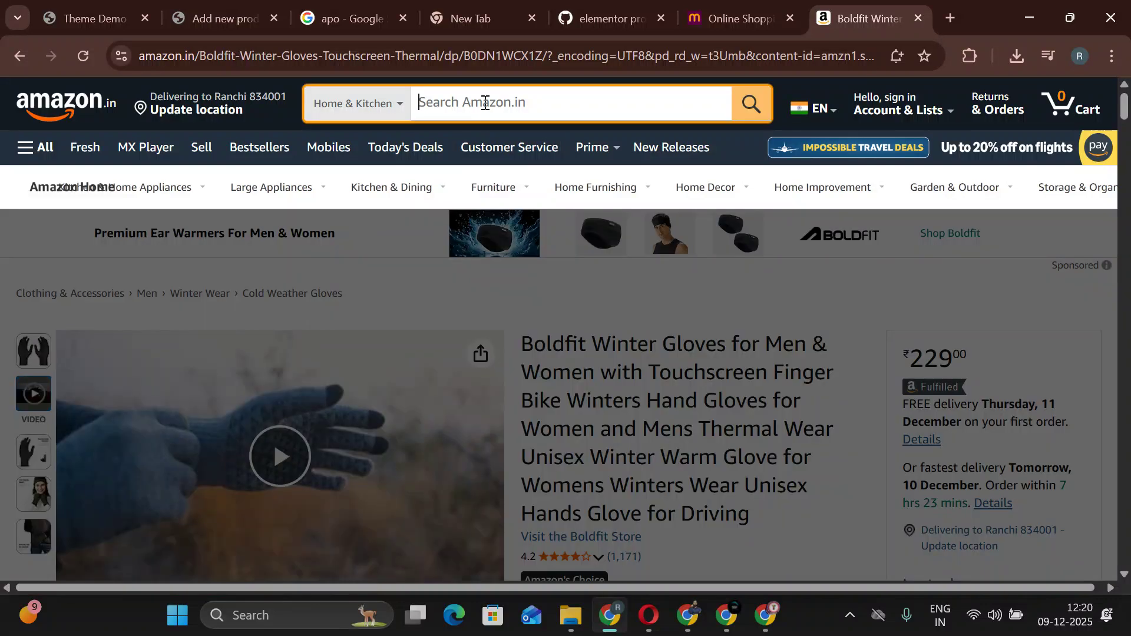
text(rasgu)
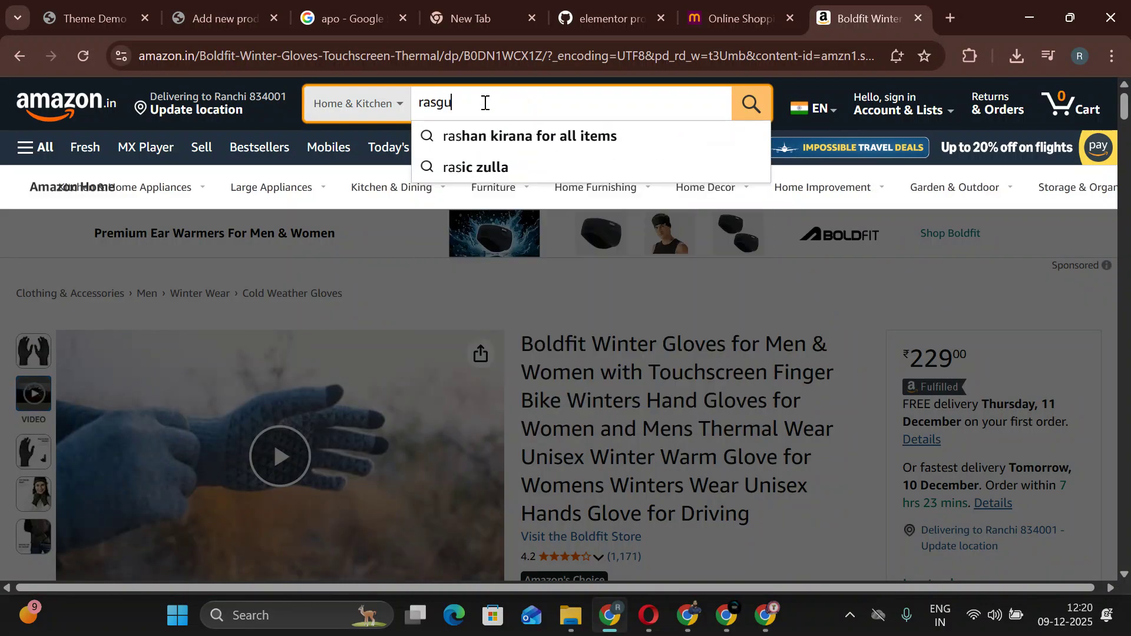
text(lla)
key(Return)
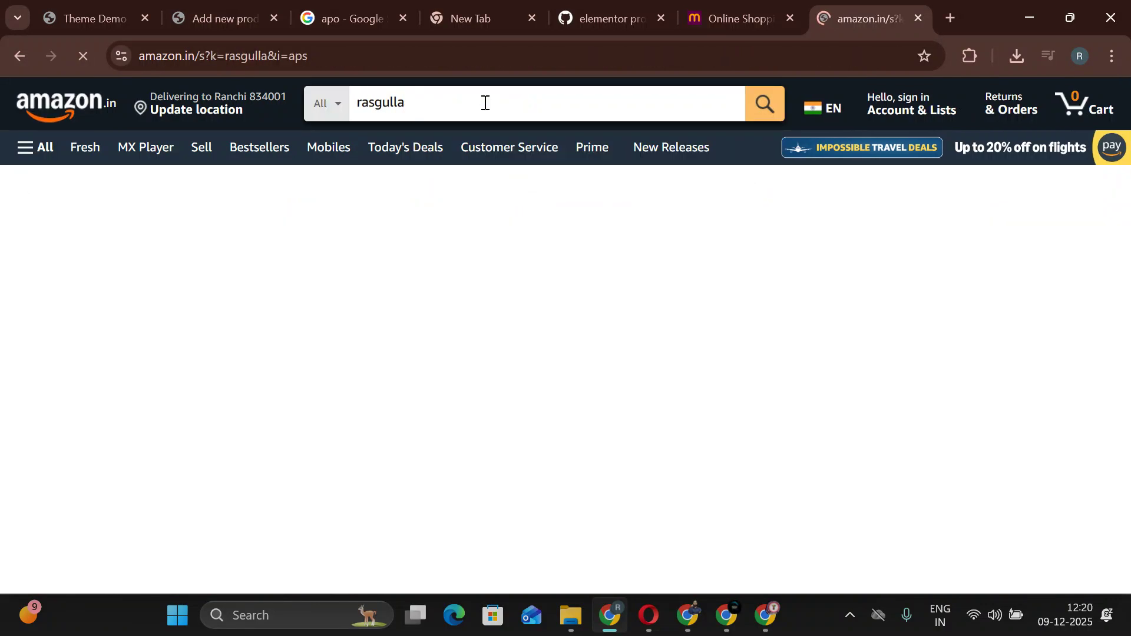
Open the Gits MiNi Rasgulla Open & Eat Tin 200 gms product page from the search results.
scroll(330, 342, down, 6)
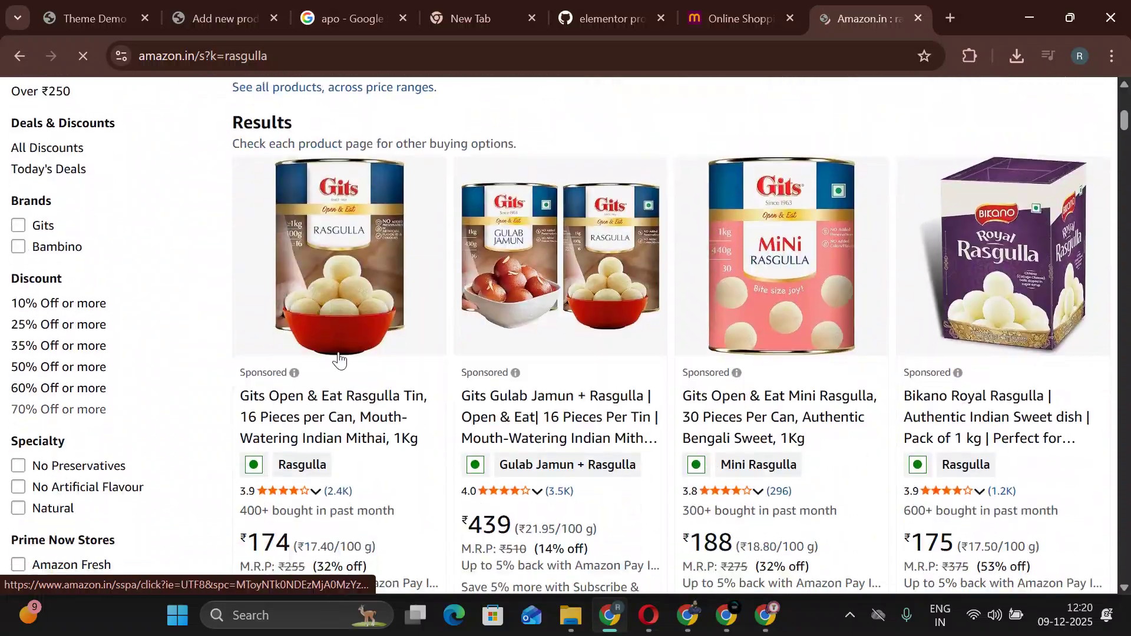
scroll(341, 362, down, 1)
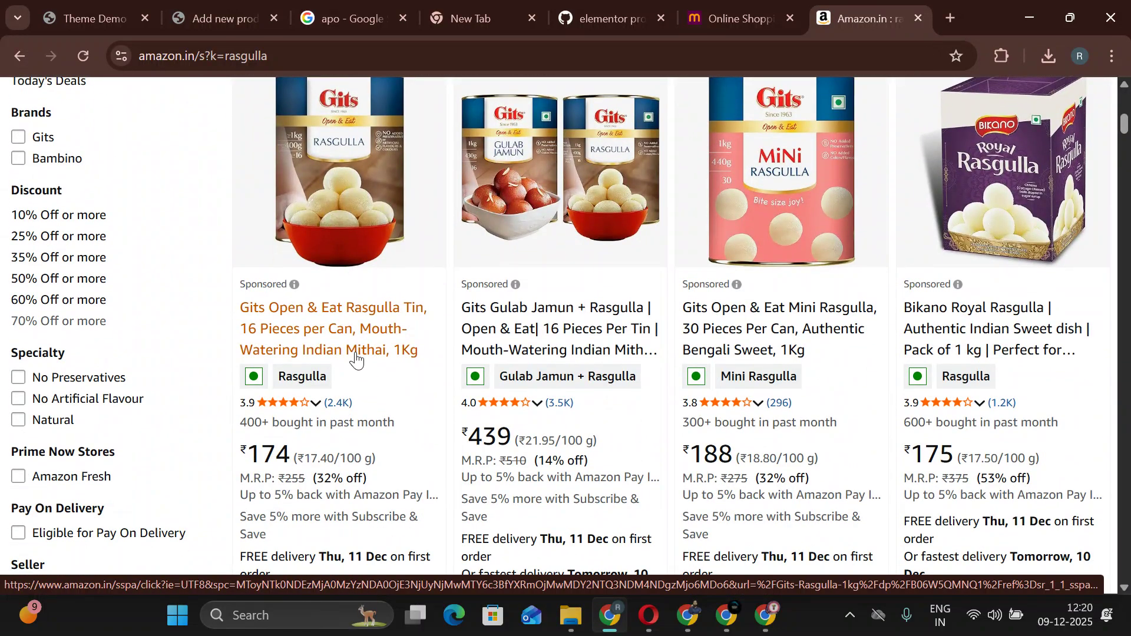
scroll(354, 358, down, 10)
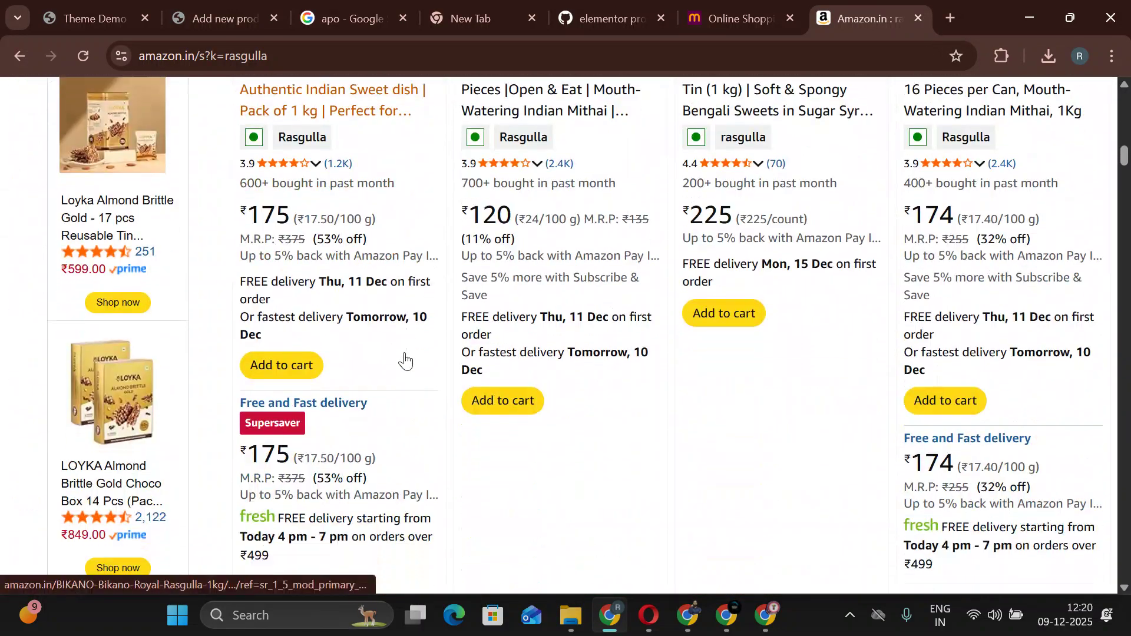
scroll(404, 361, down, 15)
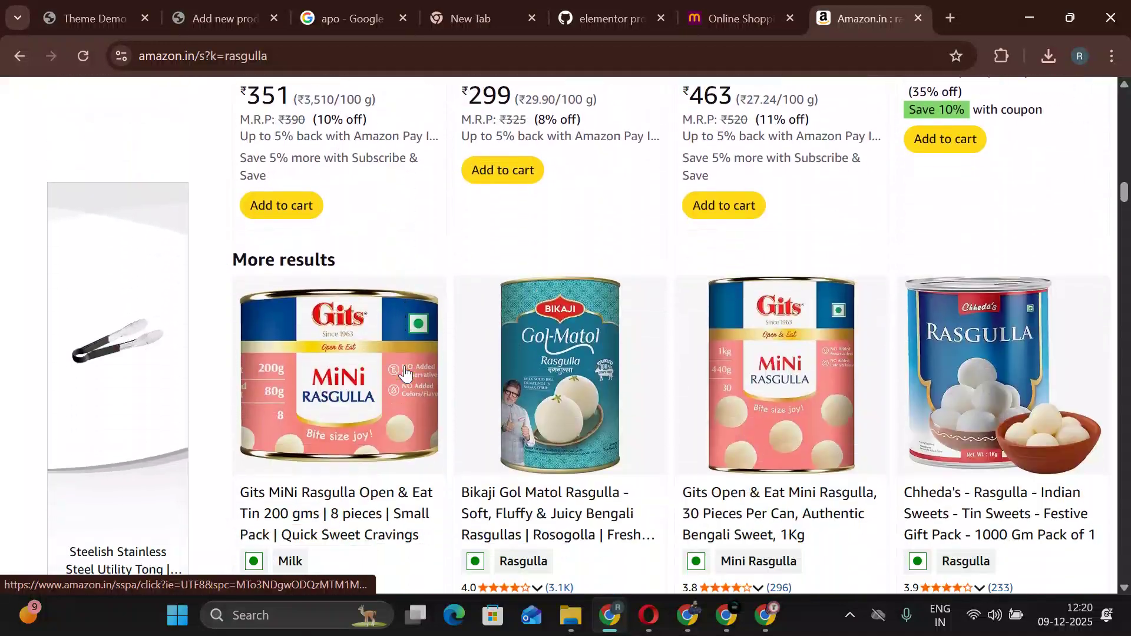
scroll(405, 371, down, 2)
click(361, 321)
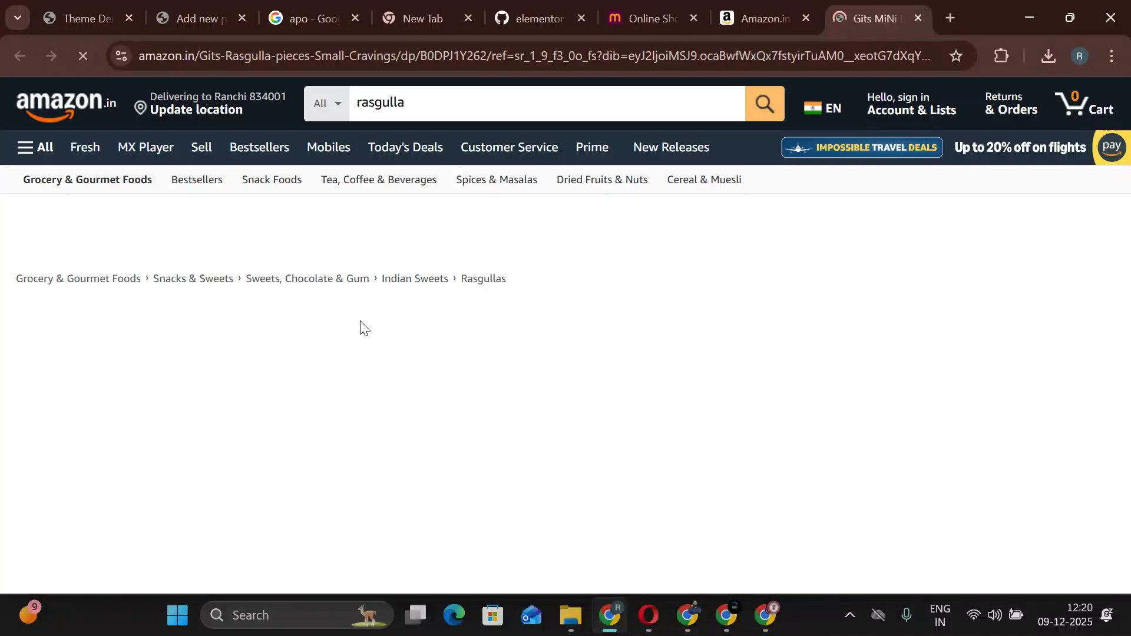
scroll(362, 327, down, 3)
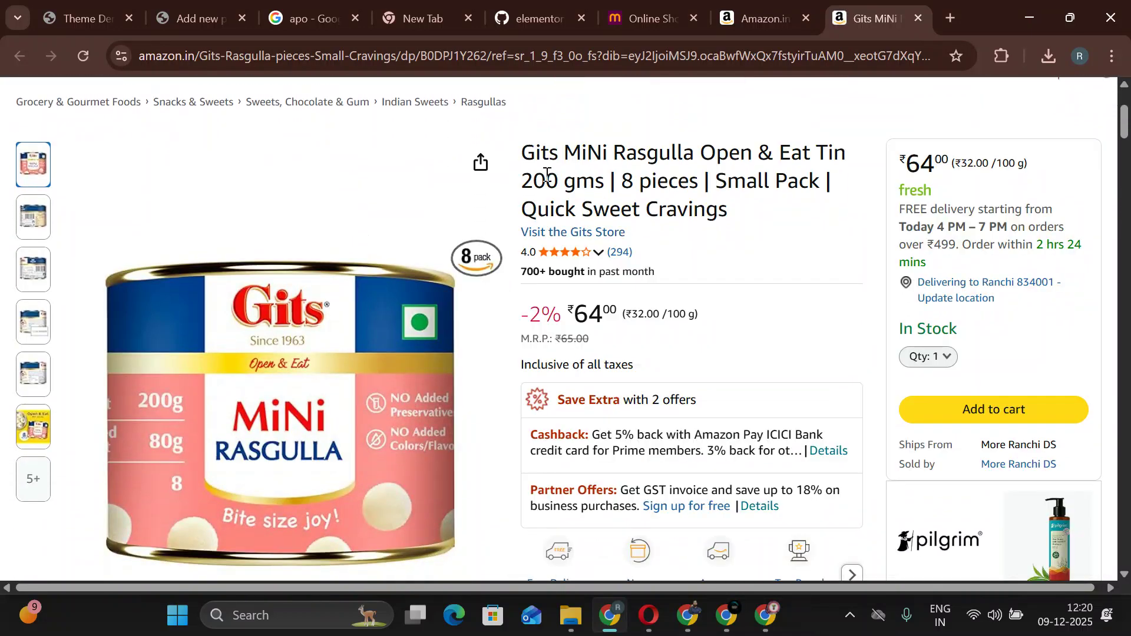
Copy the full Gits MiNi Rasgulla title from Amazon and paste it as the new WooCommerce product's name.
drag(521, 151, 762, 217)
key(ctrl+c)
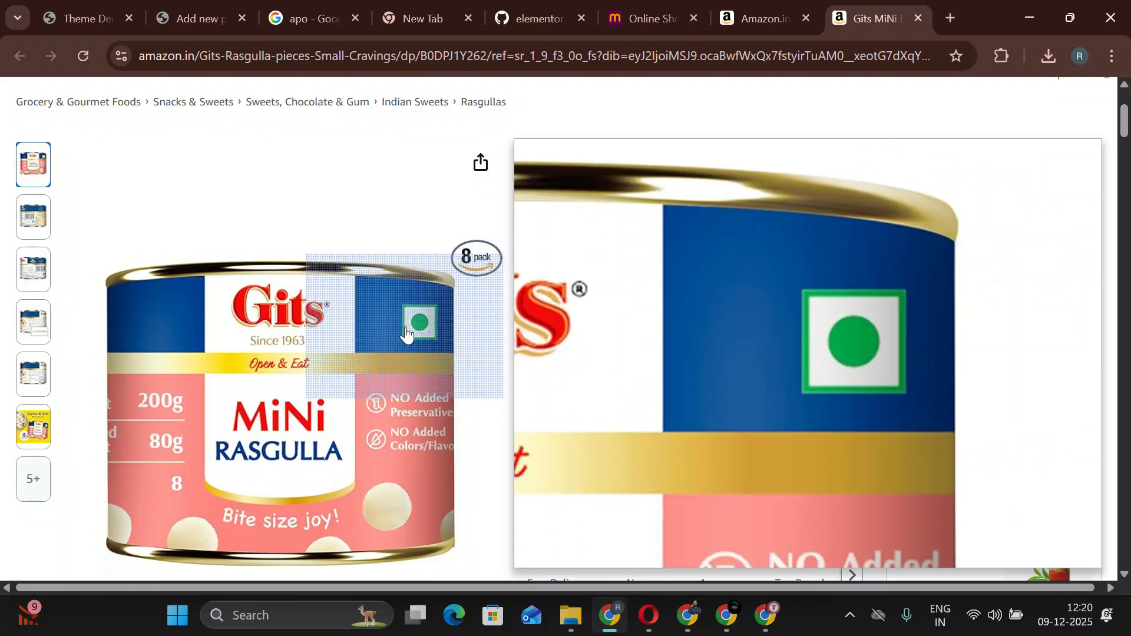
click(794, 20)
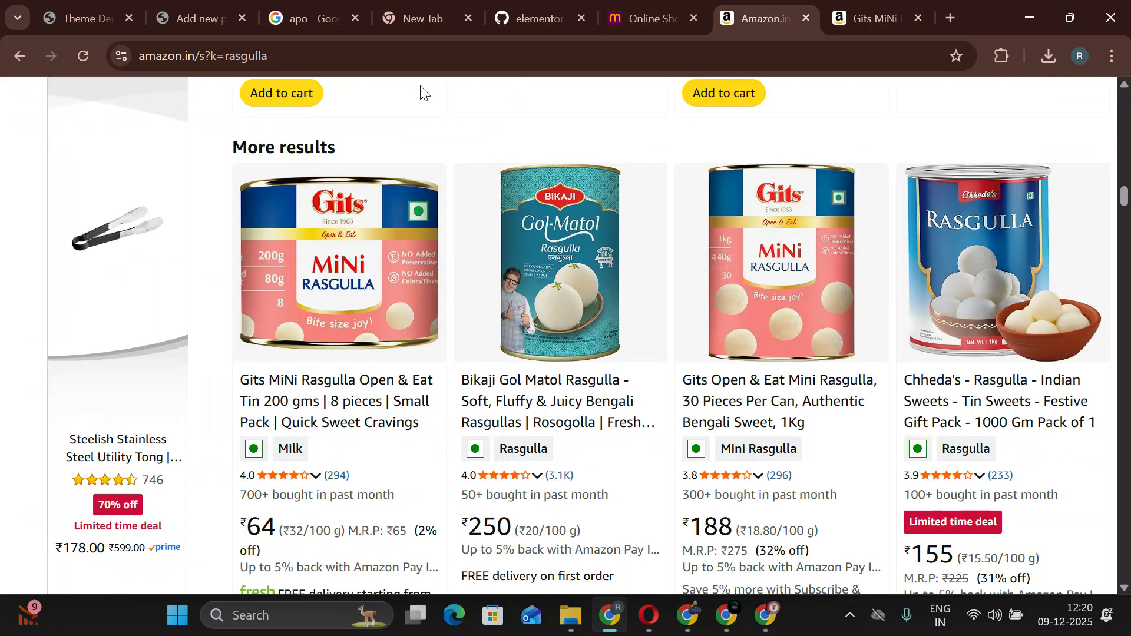
click(211, 15)
key(ctrl+v)
Switch to the Amazon product page and save the tin's front image to the Desktop as rasgulla.
scroll(322, 381, down, 3)
click(318, 386)
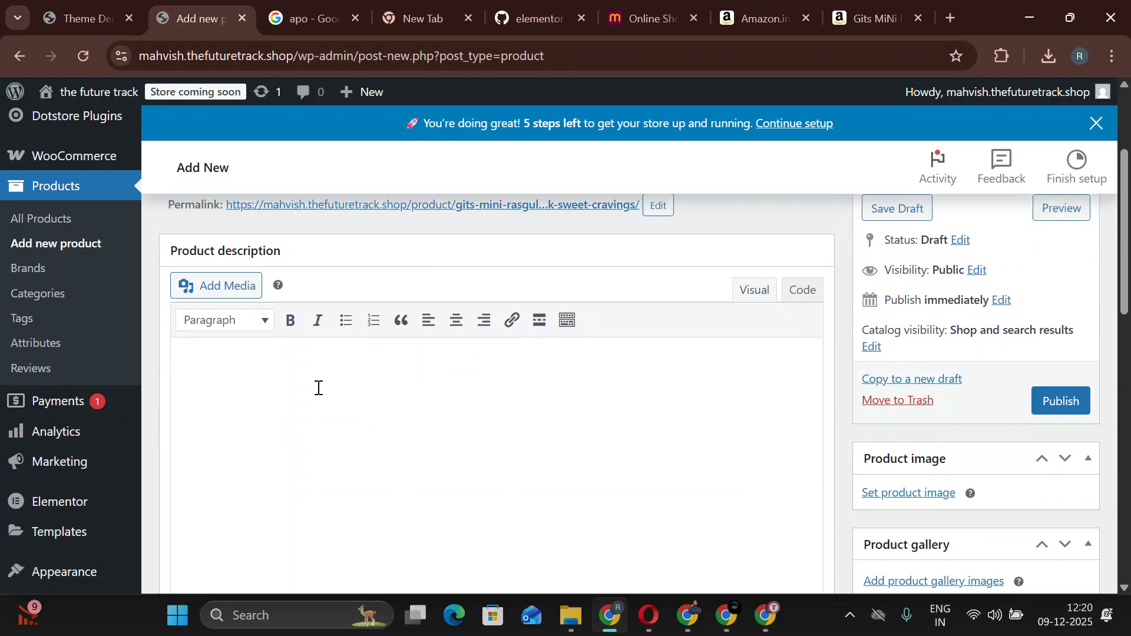
click(877, 16)
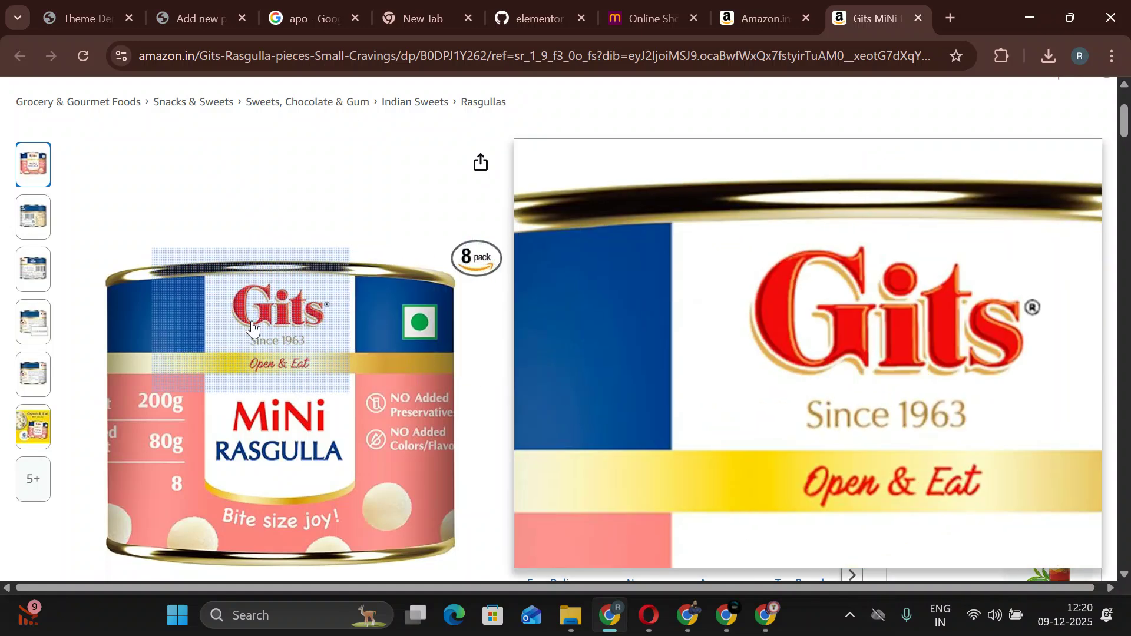
right_click(253, 323)
click(296, 365)
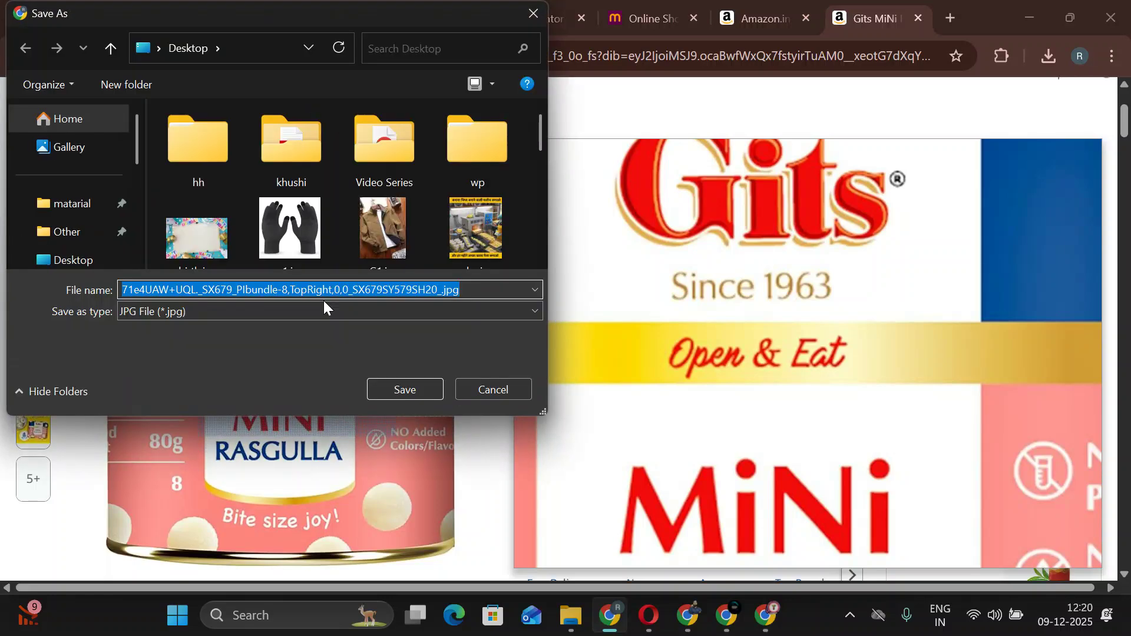
text(rasgulla)
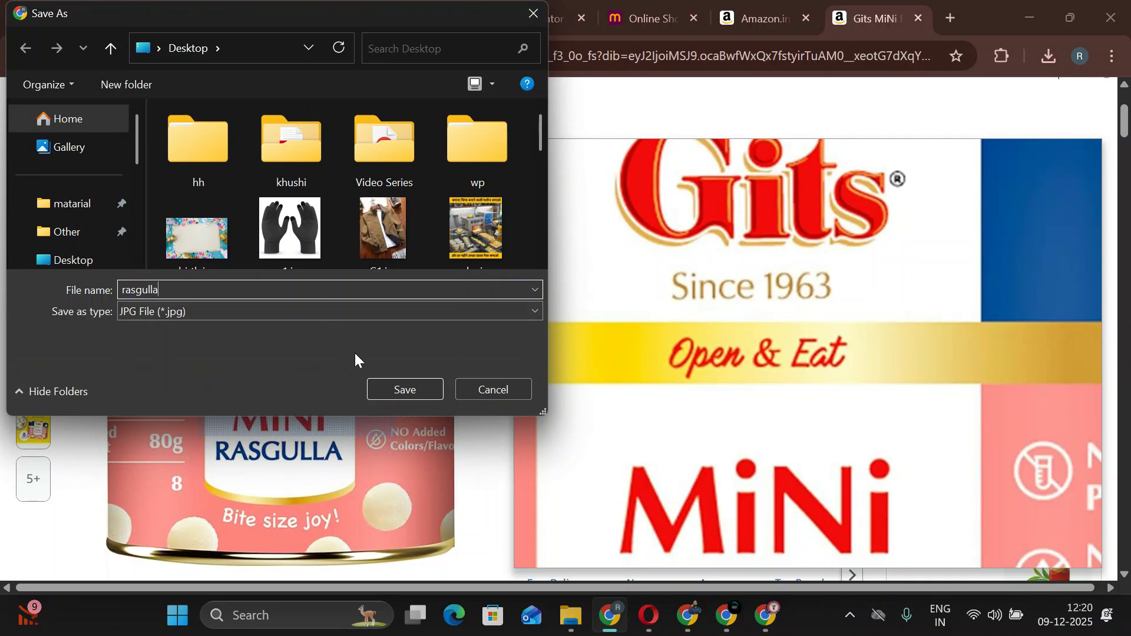
click(372, 387)
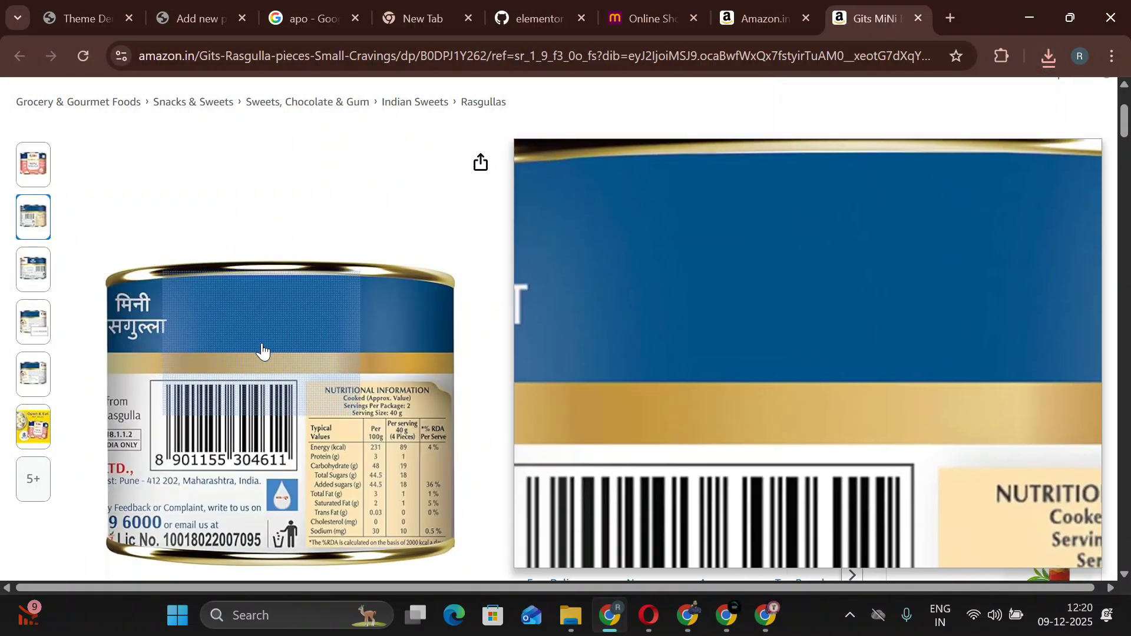
Save the tin's second image, showing the barcode and nutrition label, to the Desktop as rasgulla2.
right_click(267, 347)
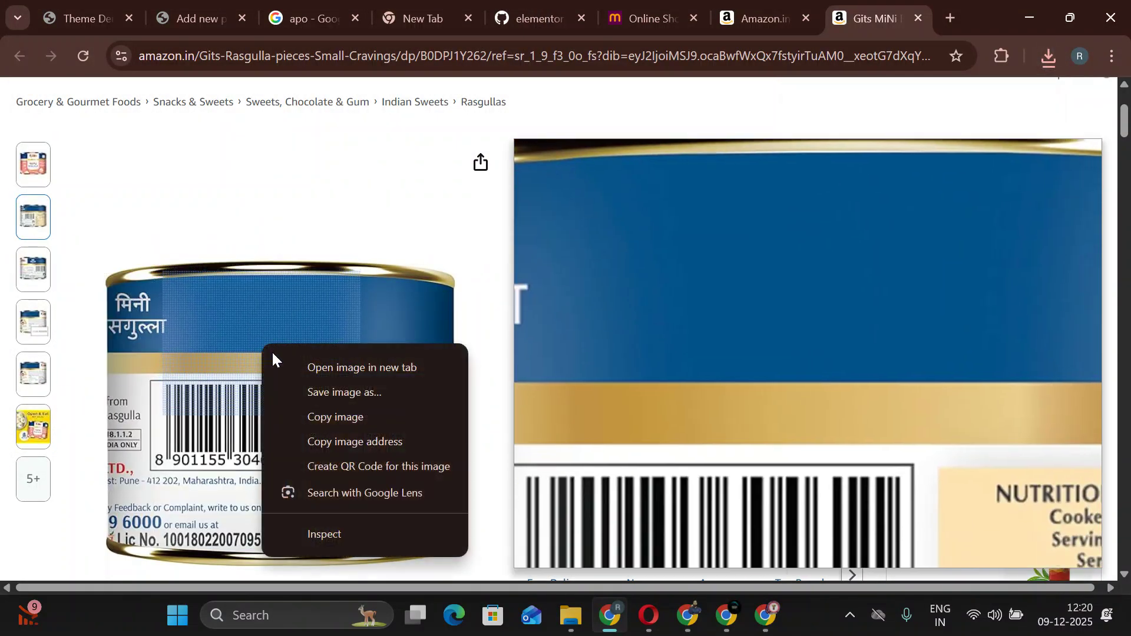
click(305, 392)
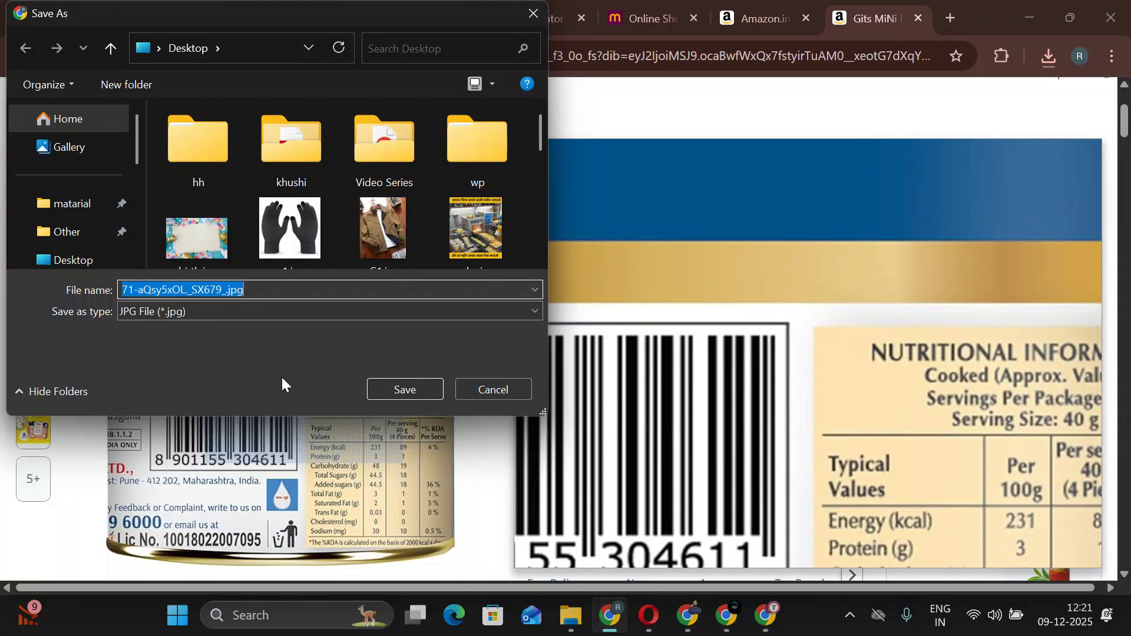
text(ra)
key(BackSpace)
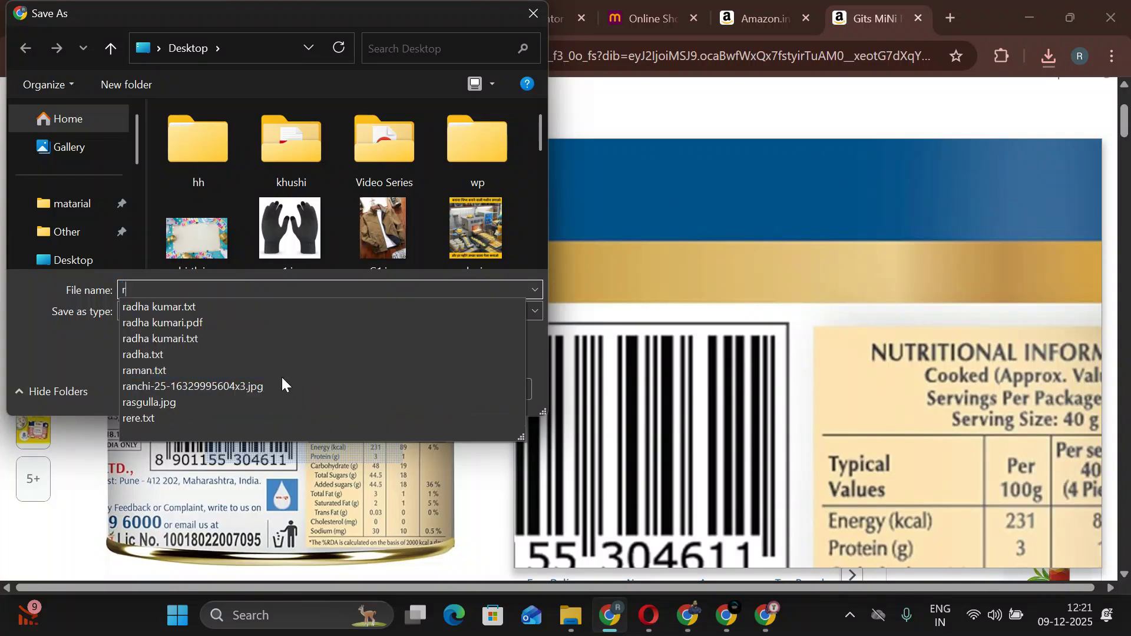
text(asfullla)
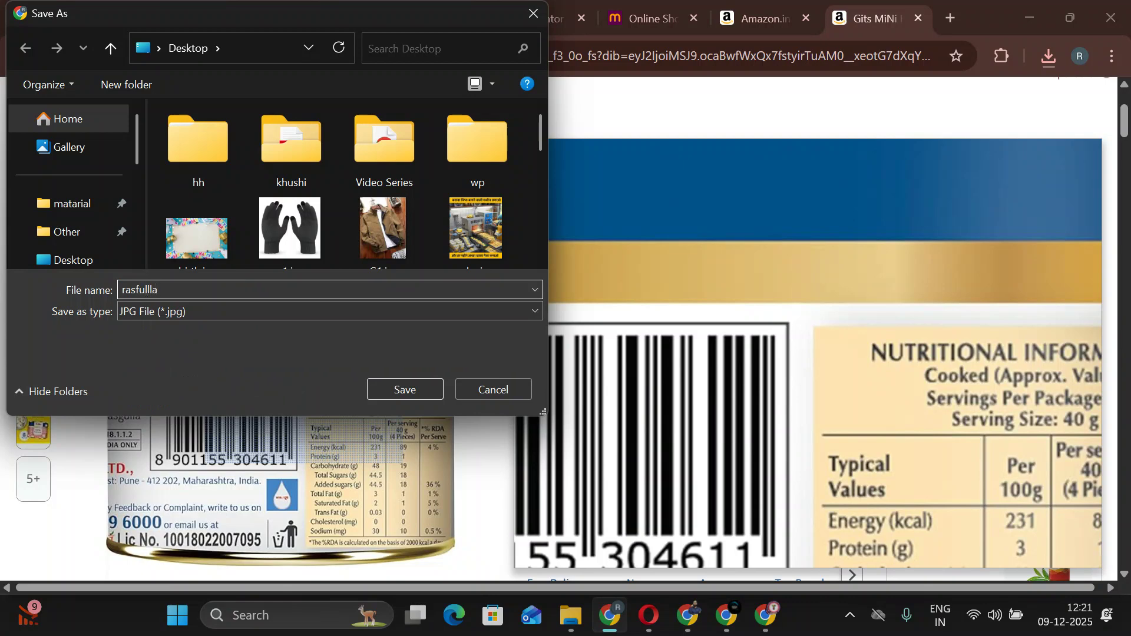
key(BackSpace)
text(gullas)
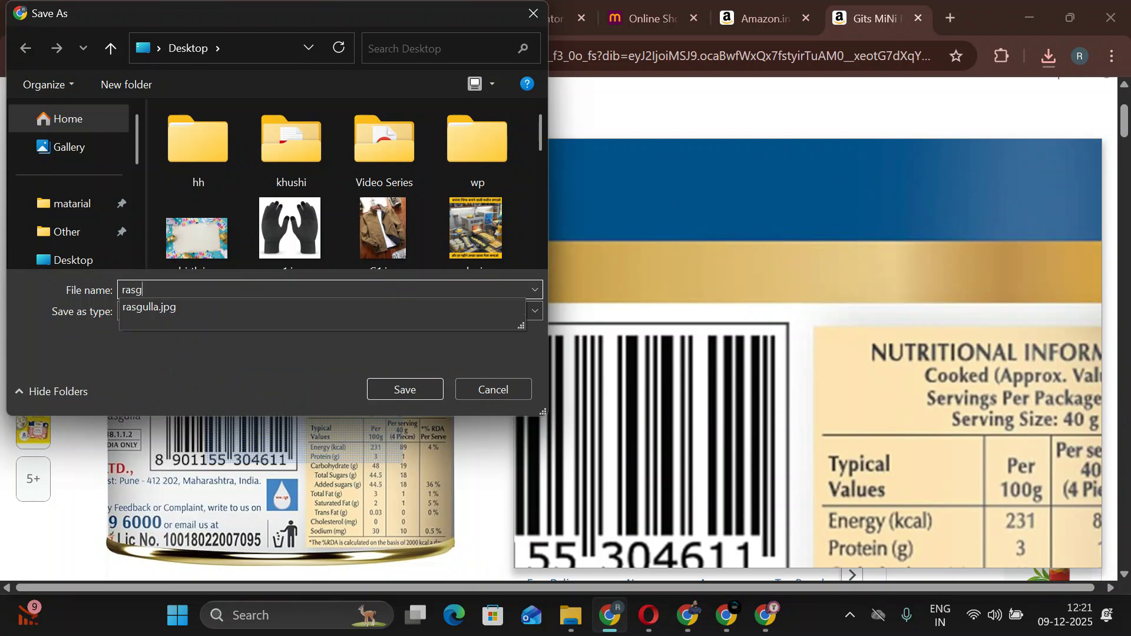
key(BackSpace)
text(2)
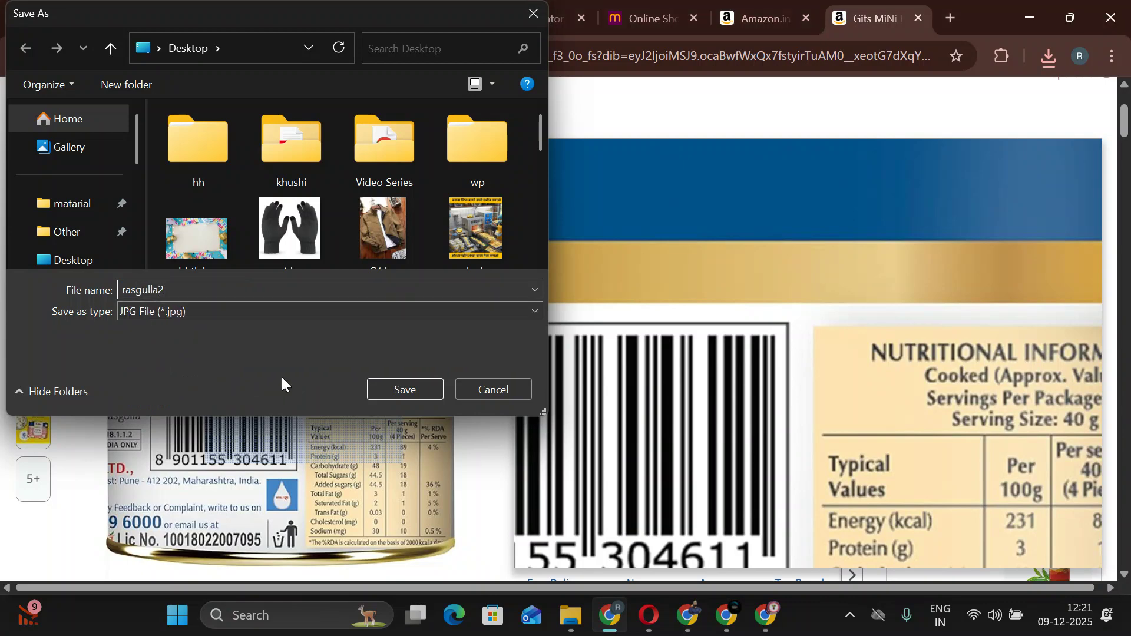
key(Return)
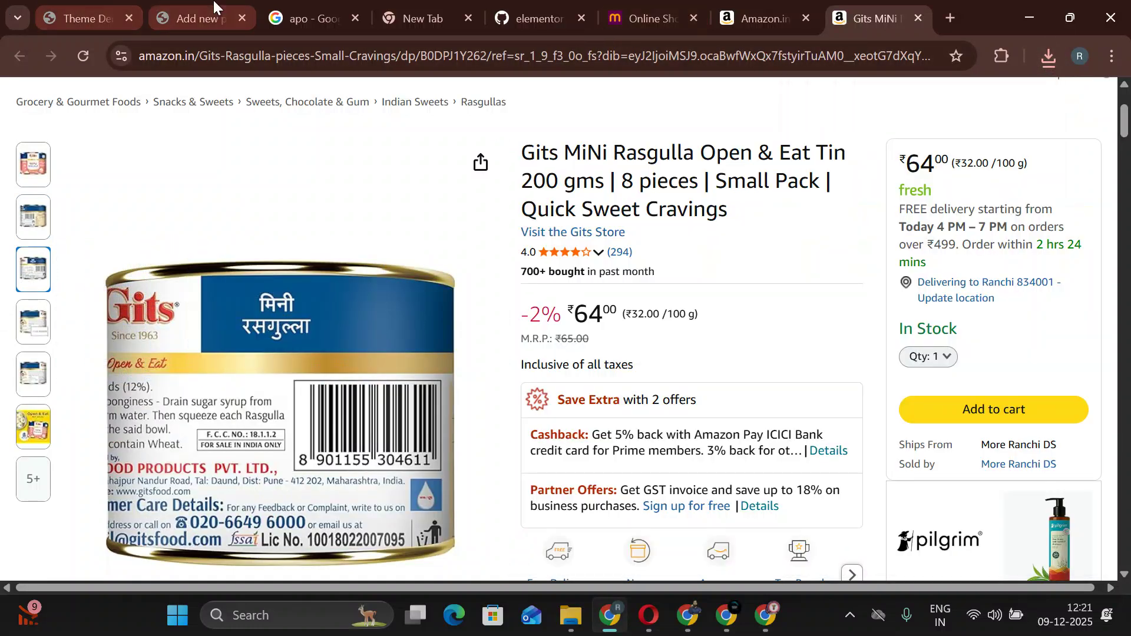
Copy the "About this item" bullet points from the Amazon listing and paste them into the WooCommerce product description.
click(214, 6)
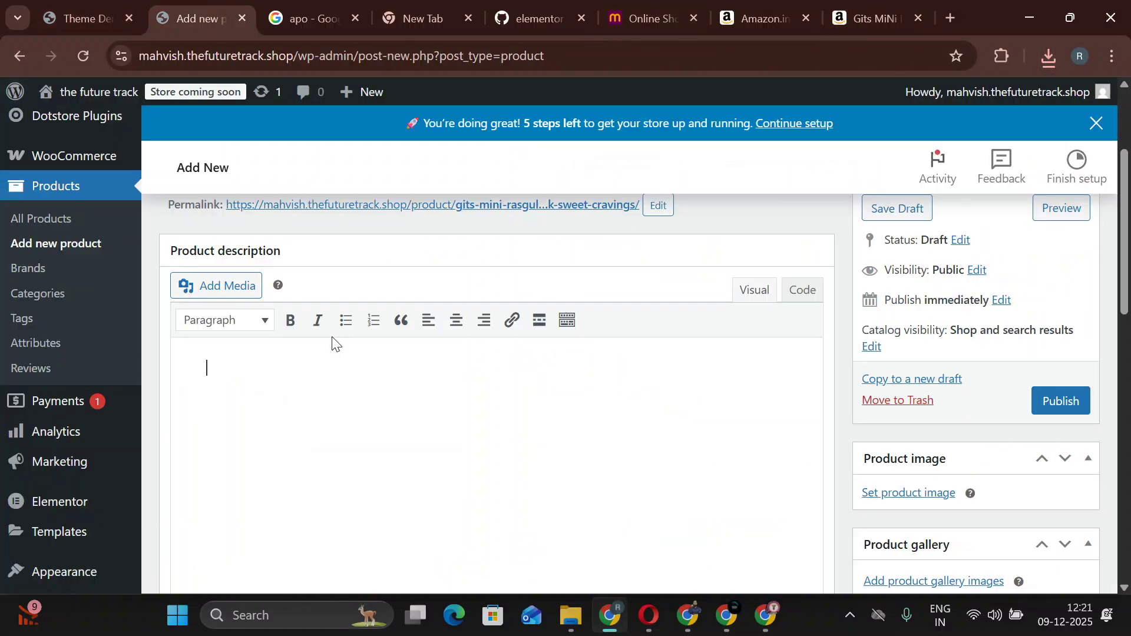
scroll(292, 362, up, 3)
scroll(710, 410, down, 2)
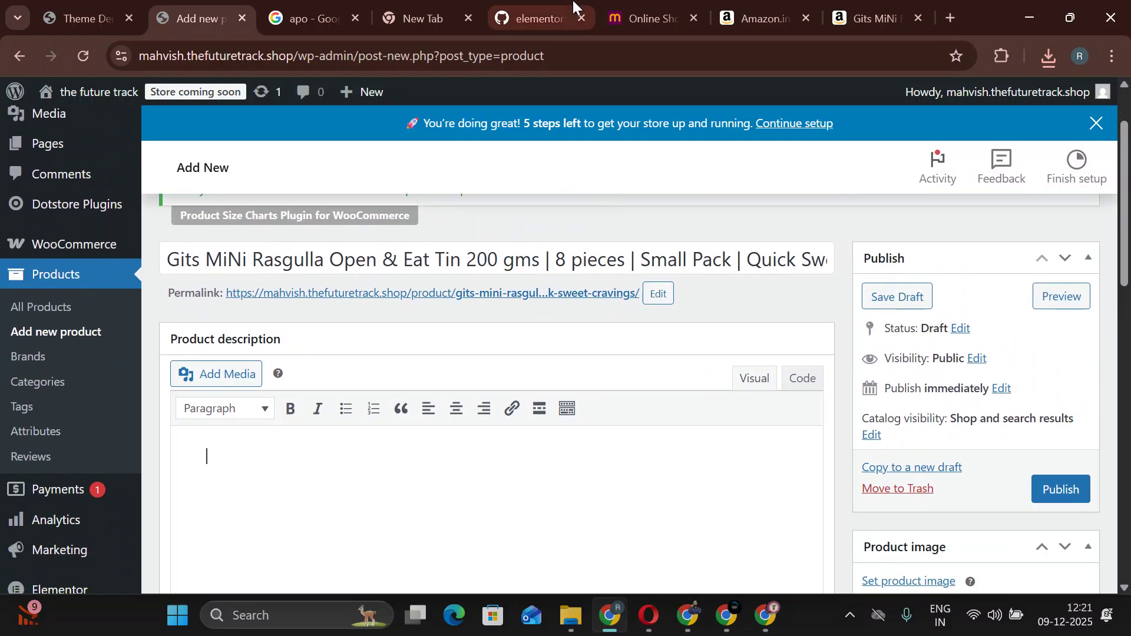
click(864, 5)
scroll(662, 389, down, 8)
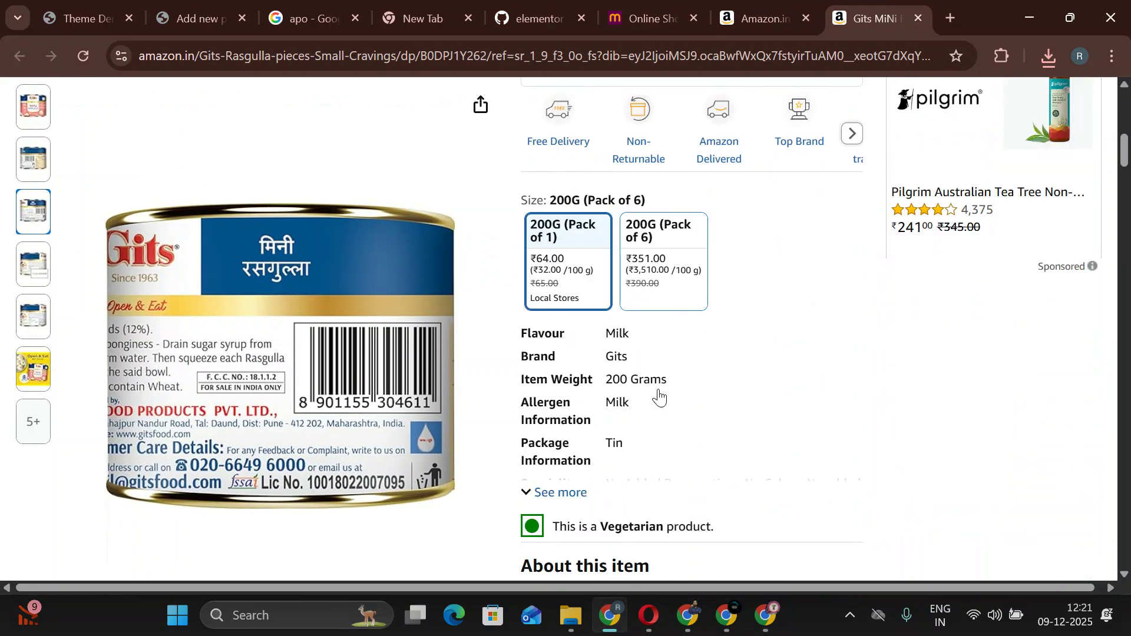
drag(536, 323, 859, 180)
right_click(649, 100)
click(672, 122)
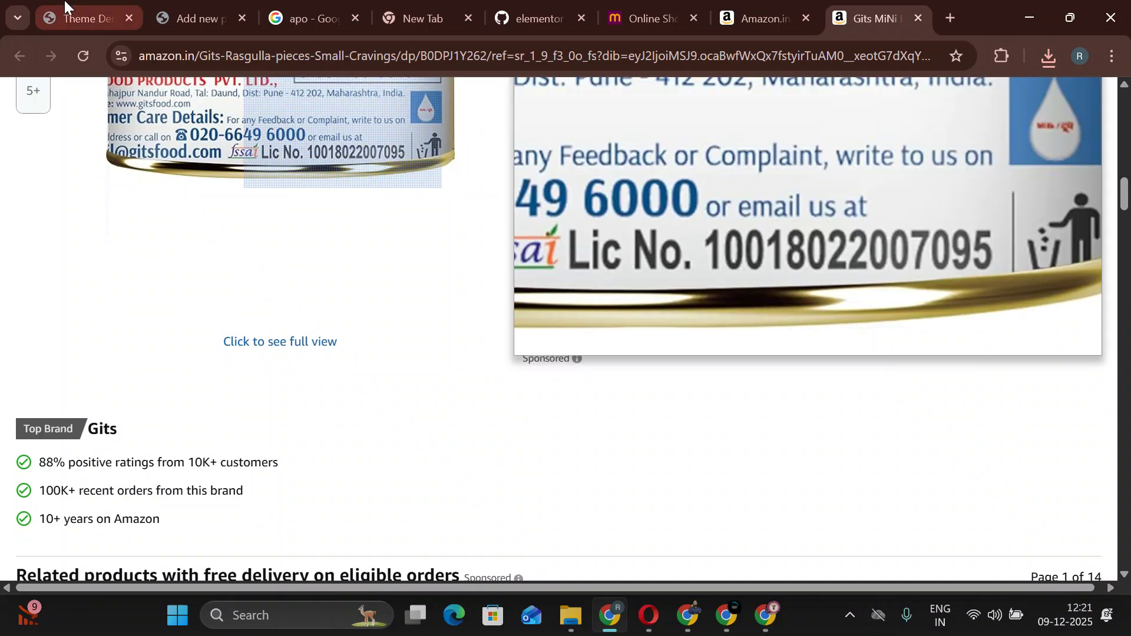
click(207, 13)
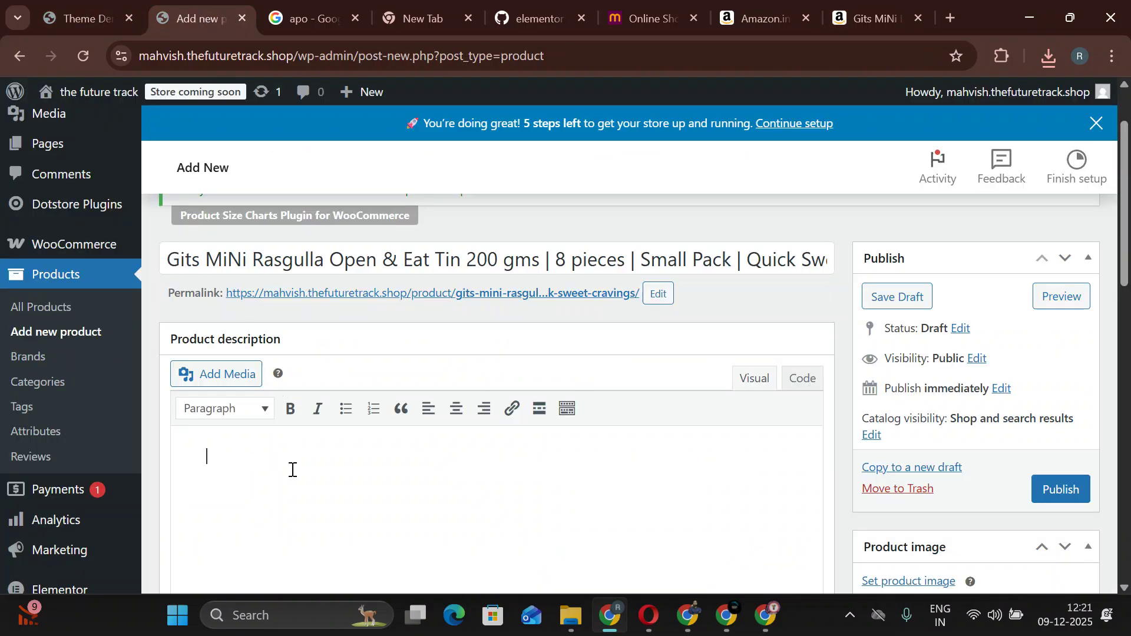
key(ctrl+v)
scroll(589, 424, down, 2)
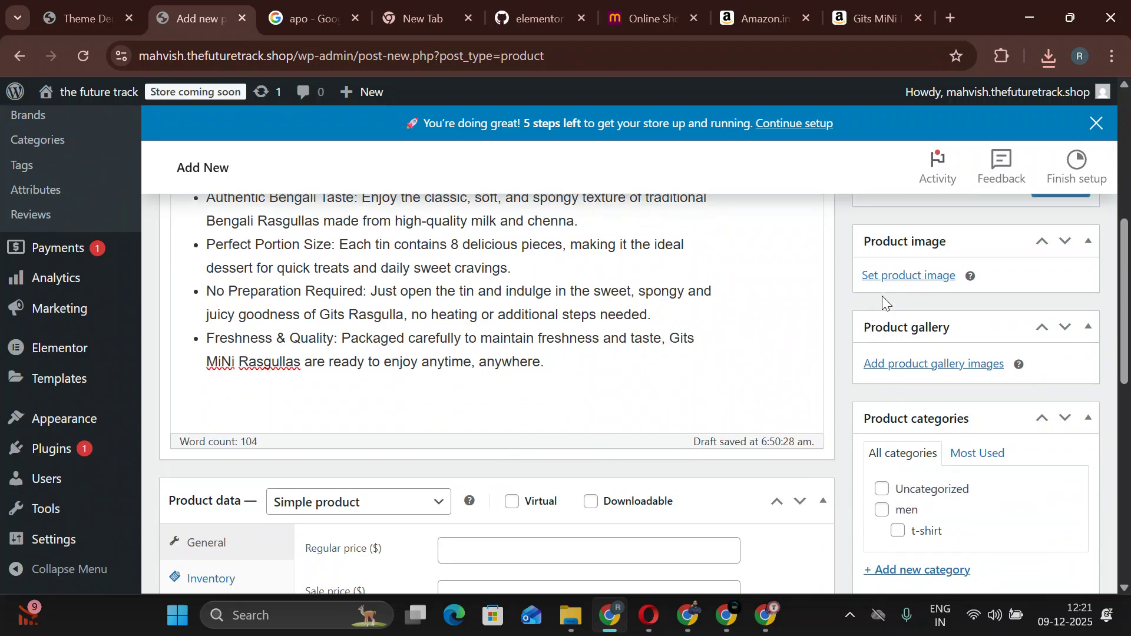
Upload rasgulla.jpg from the Desktop and set it as the product image.
click(891, 276)
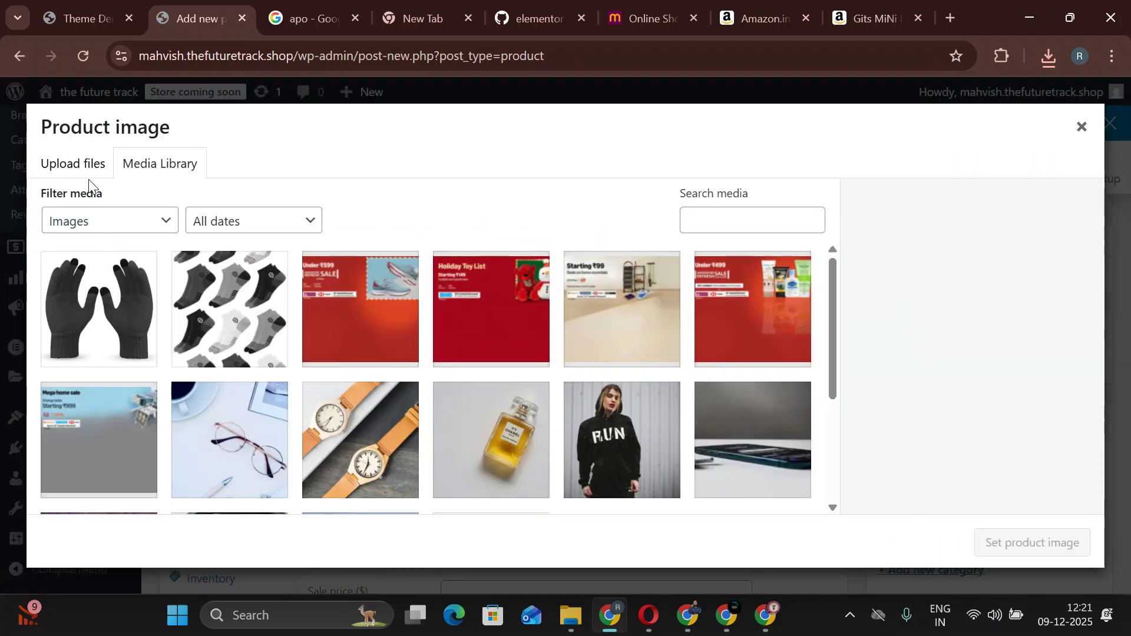
click(85, 170)
click(523, 385)
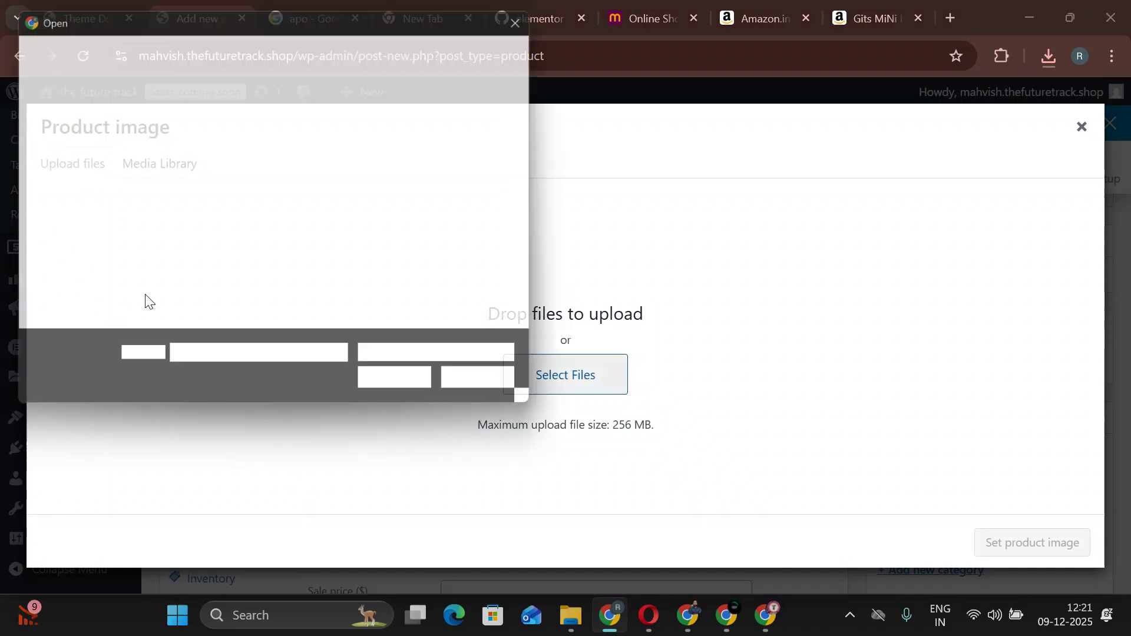
scroll(459, 280, down, 5)
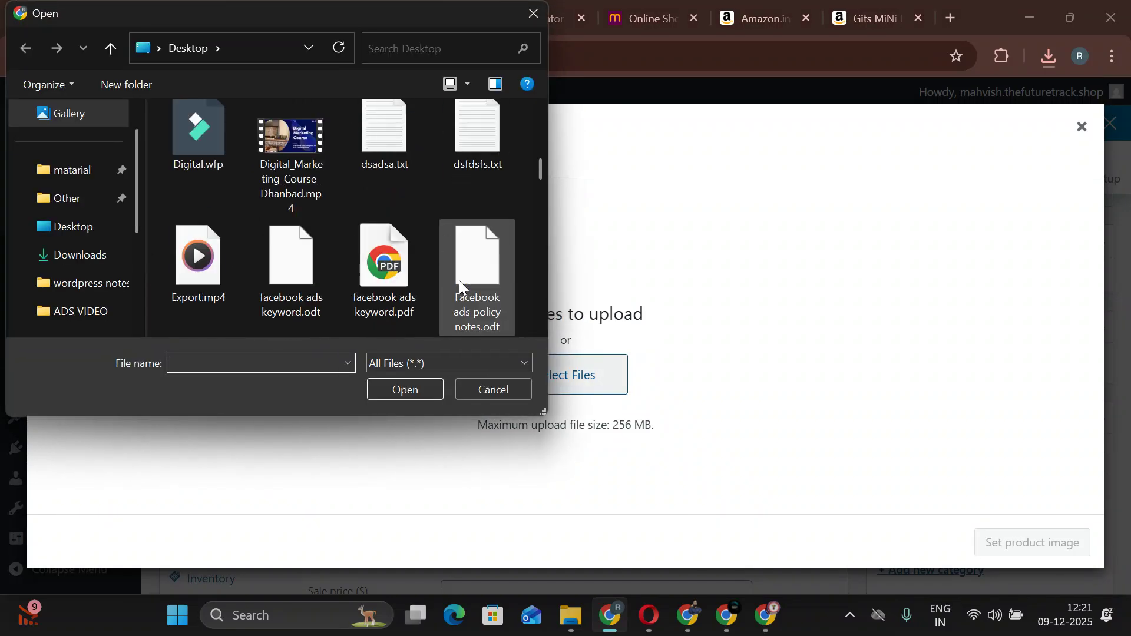
scroll(458, 281, down, 3)
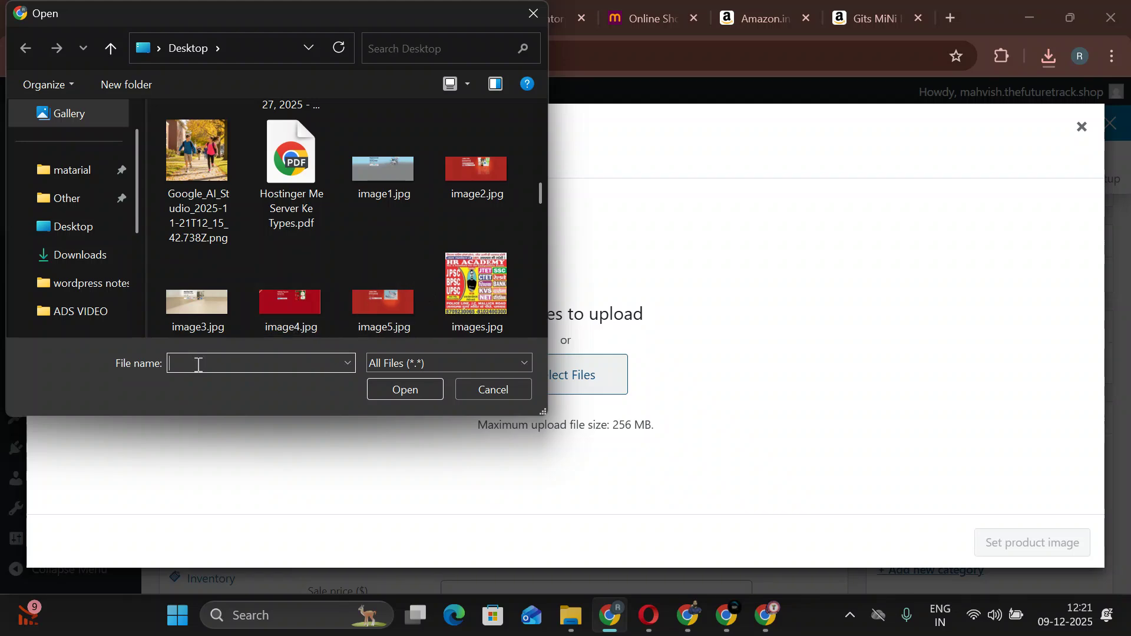
text(ras)
key(Down)
key(Return)
key(Return)
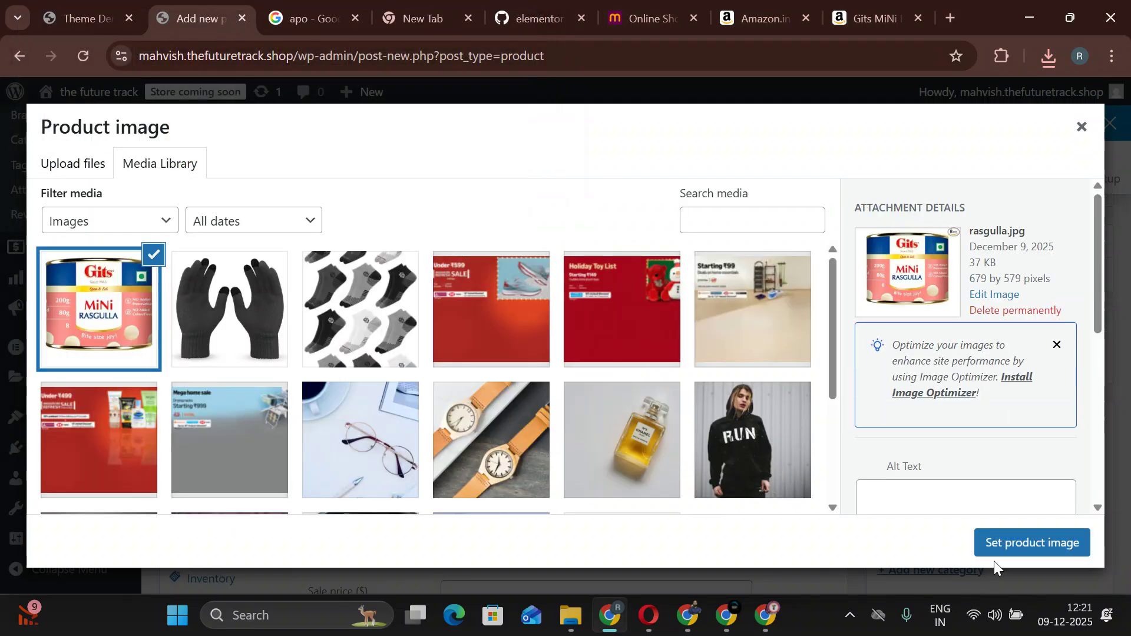
click(1013, 547)
Change the product type to Variable product and set its SKU to 211.
scroll(1053, 432, down, 5)
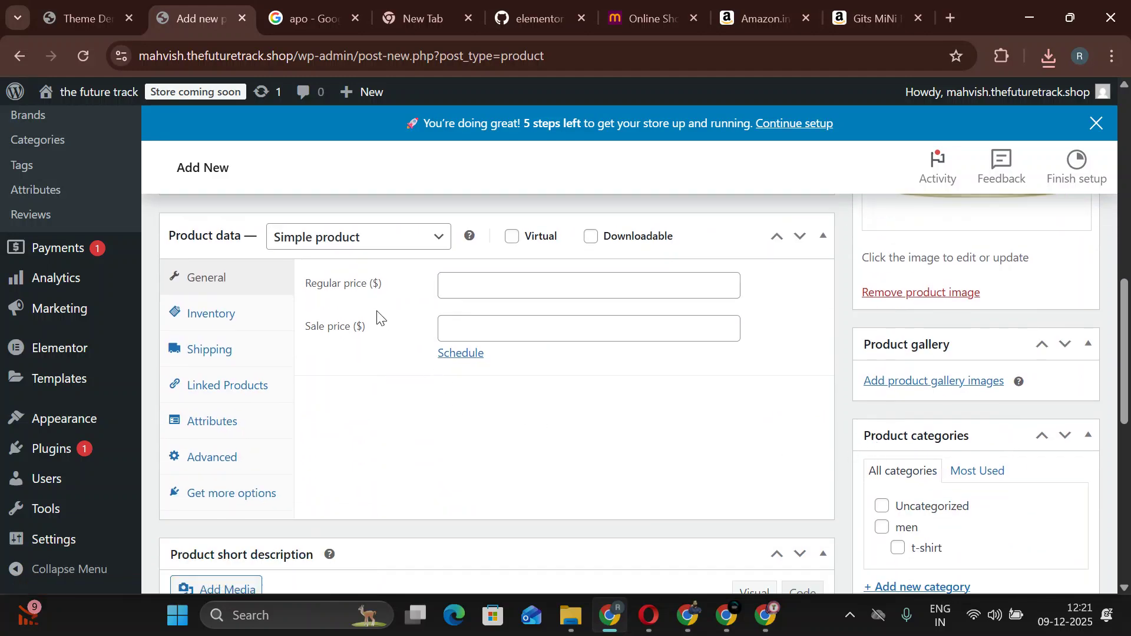
click(360, 239)
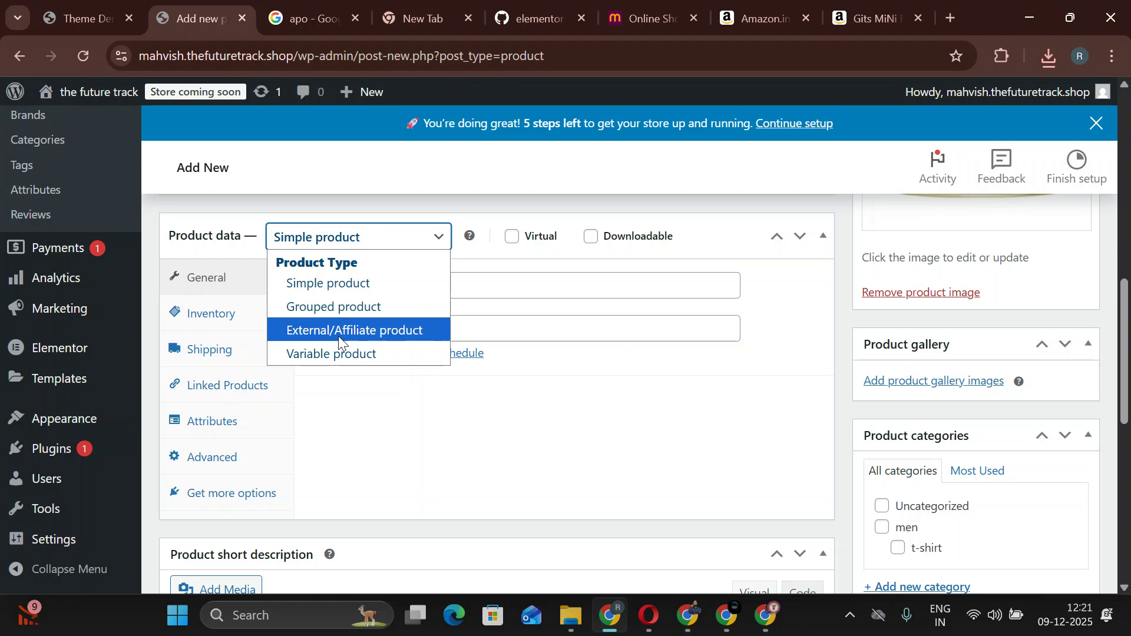
click(341, 355)
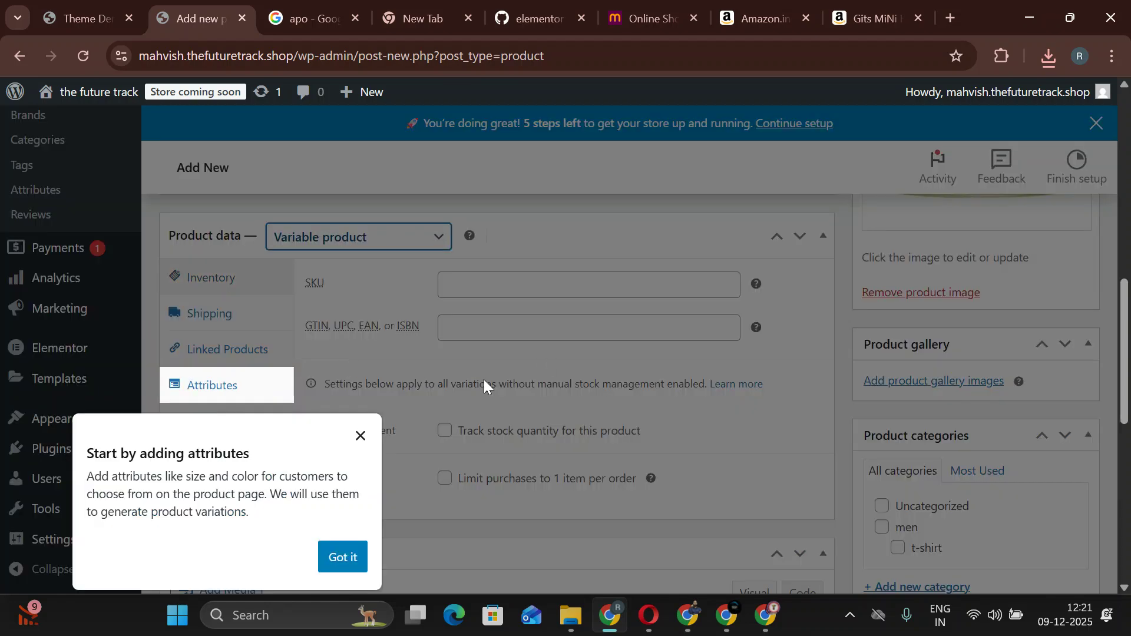
click(352, 555)
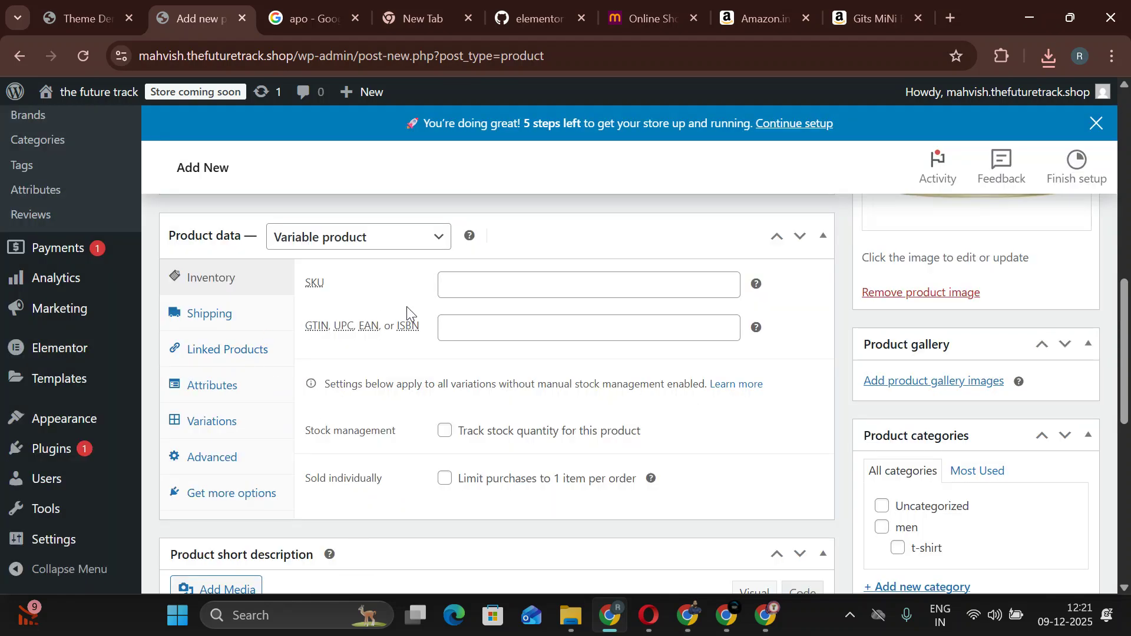
click(461, 283)
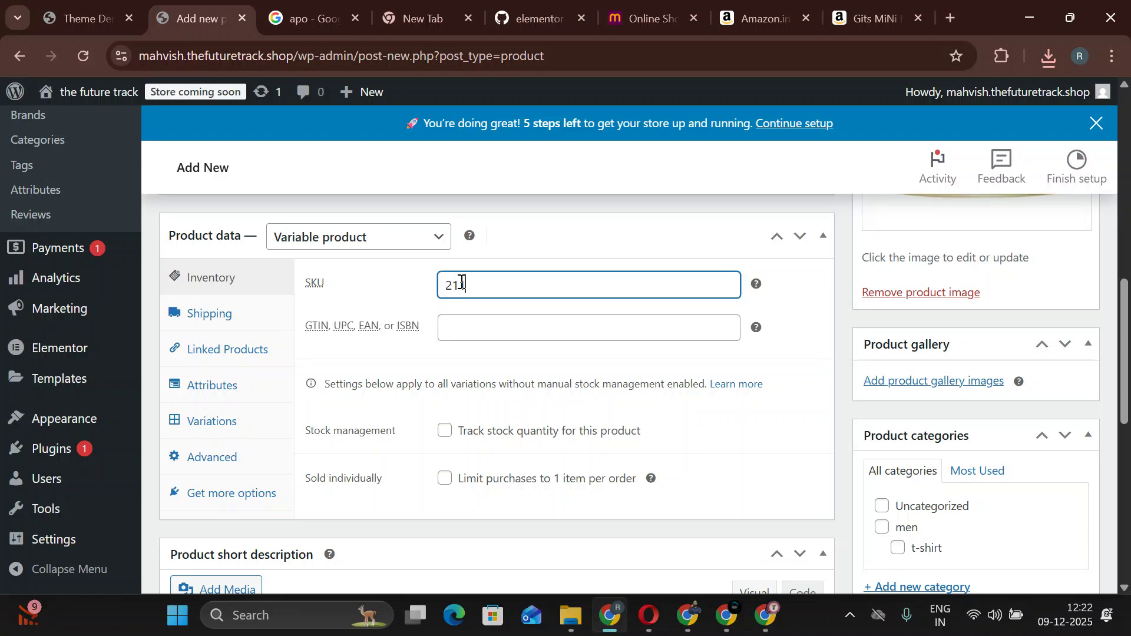
click(526, 325)
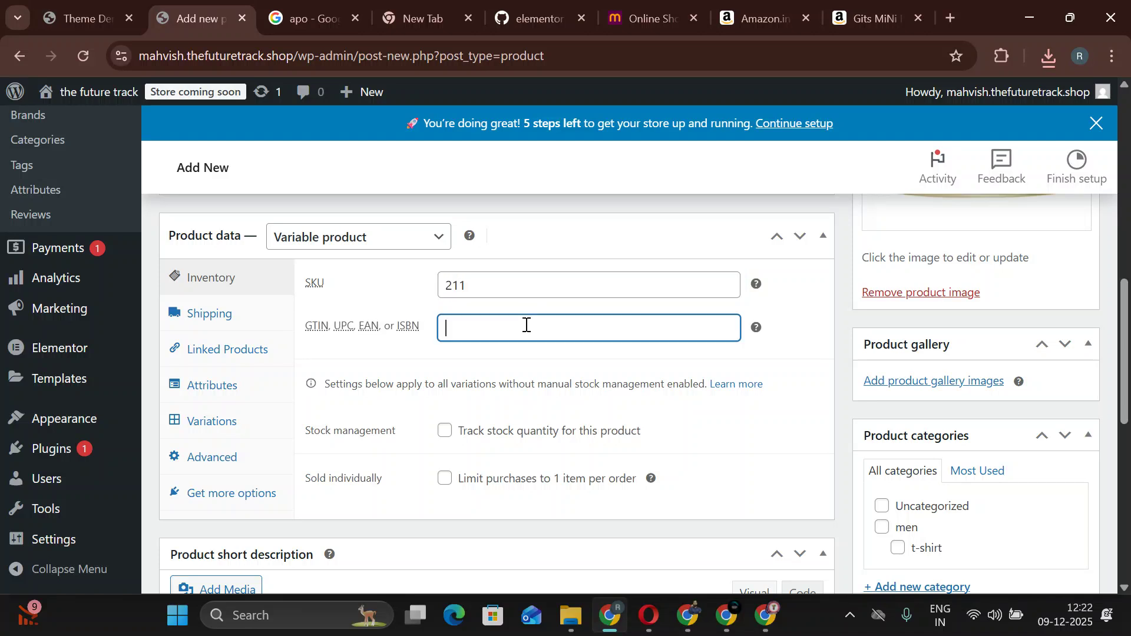
click(445, 433)
scroll(469, 492, down, 2)
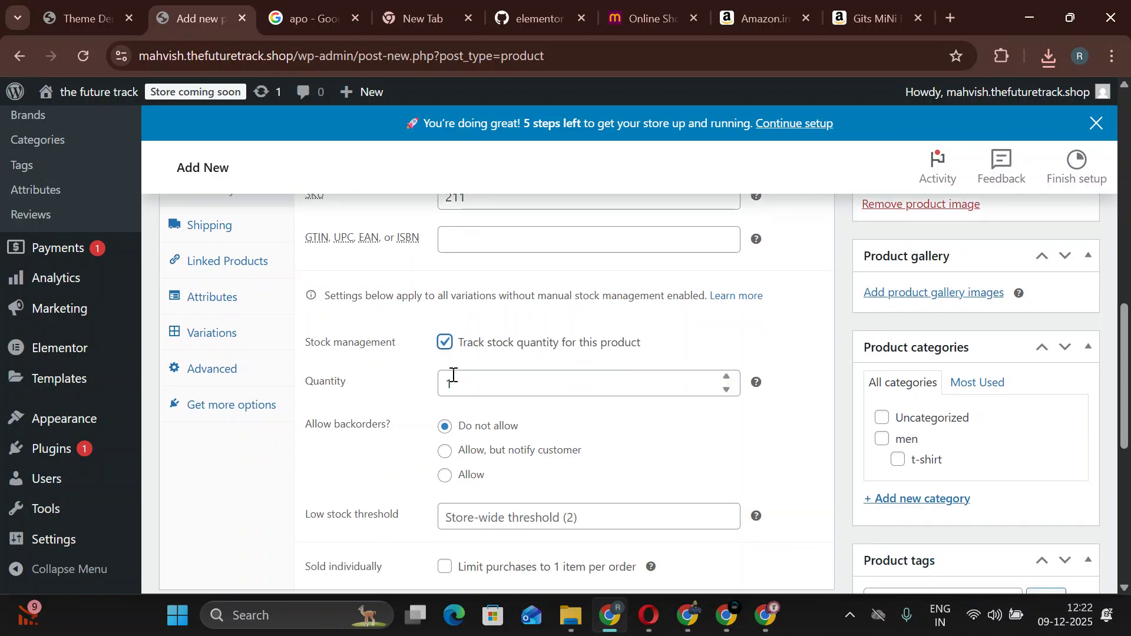
click(444, 343)
Add the existing unit attribute to the product with the values kg and pcs.
scroll(540, 444, up, 5)
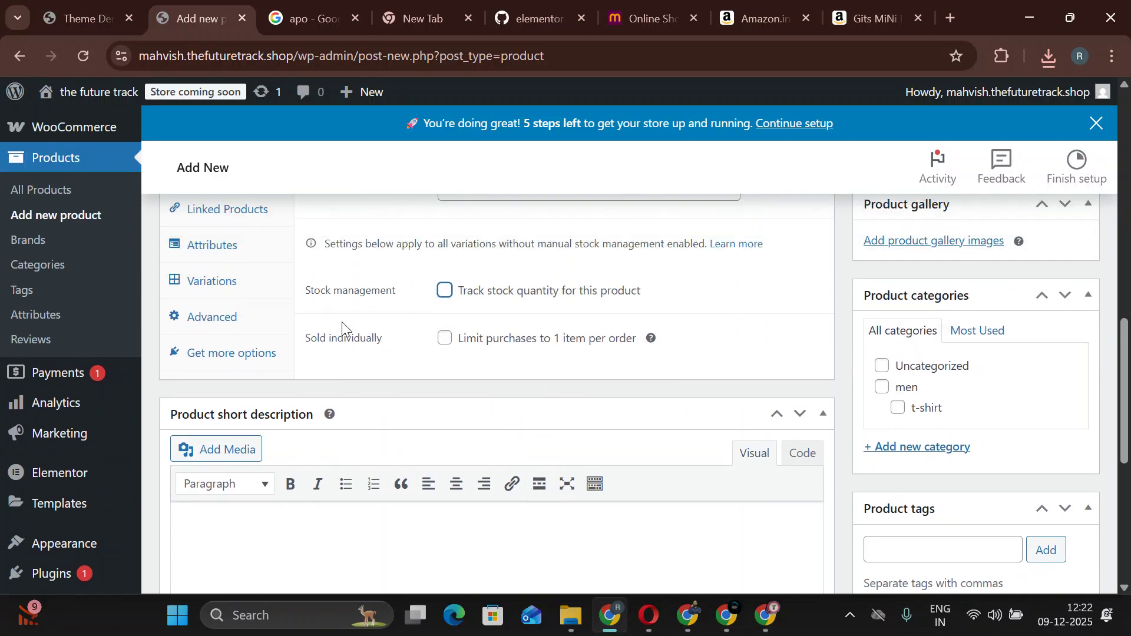
click(237, 380)
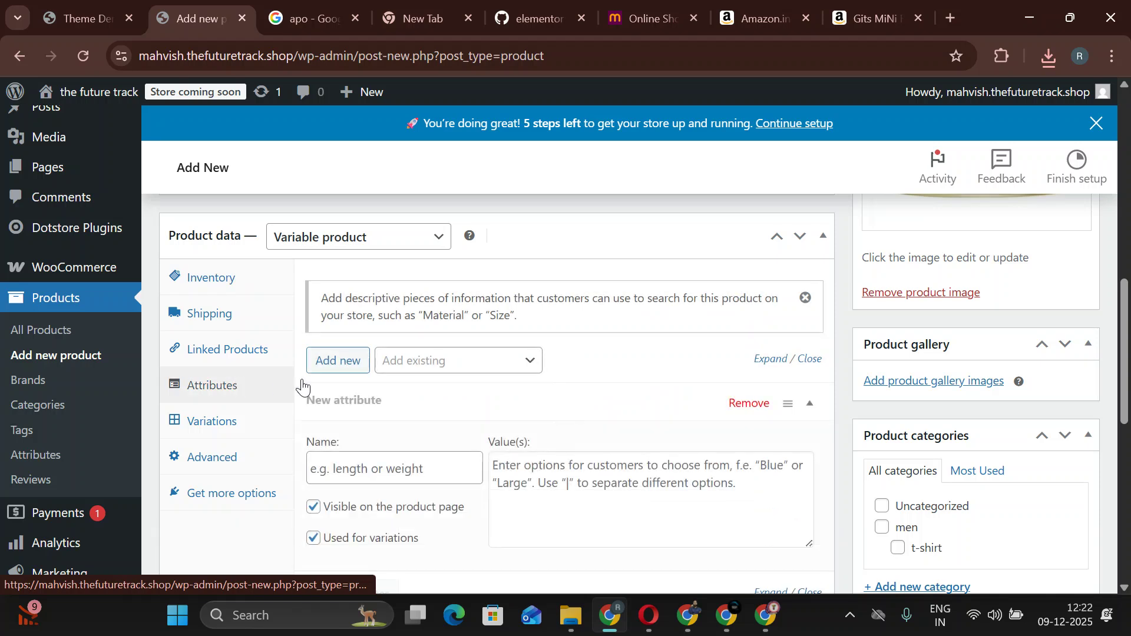
click(399, 369)
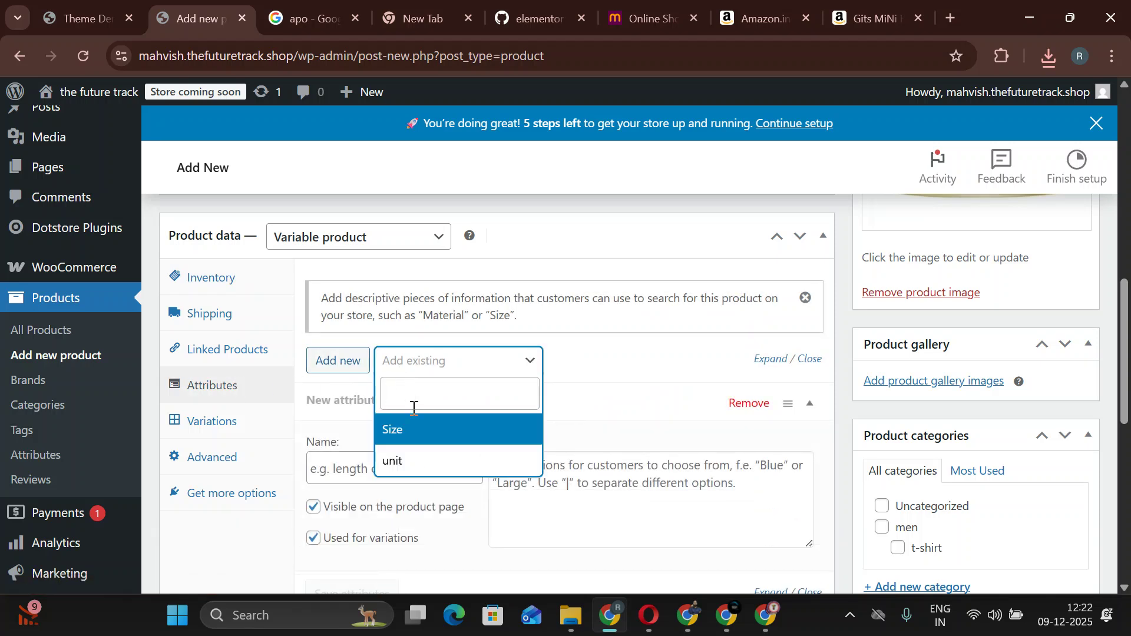
click(423, 461)
click(560, 473)
click(538, 498)
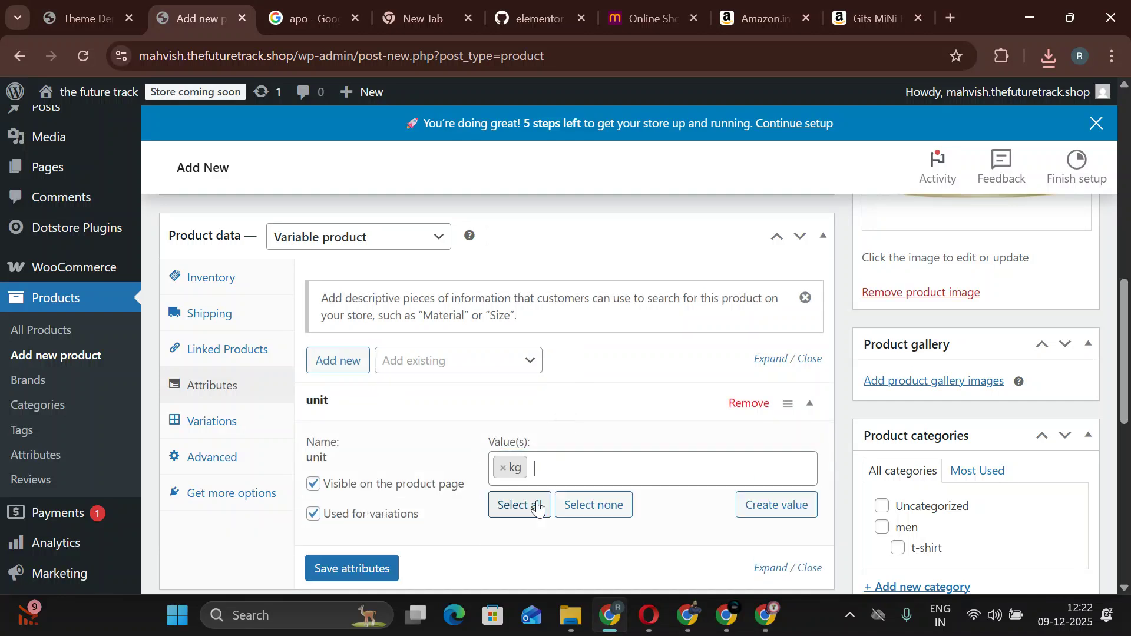
click(585, 474)
click(556, 572)
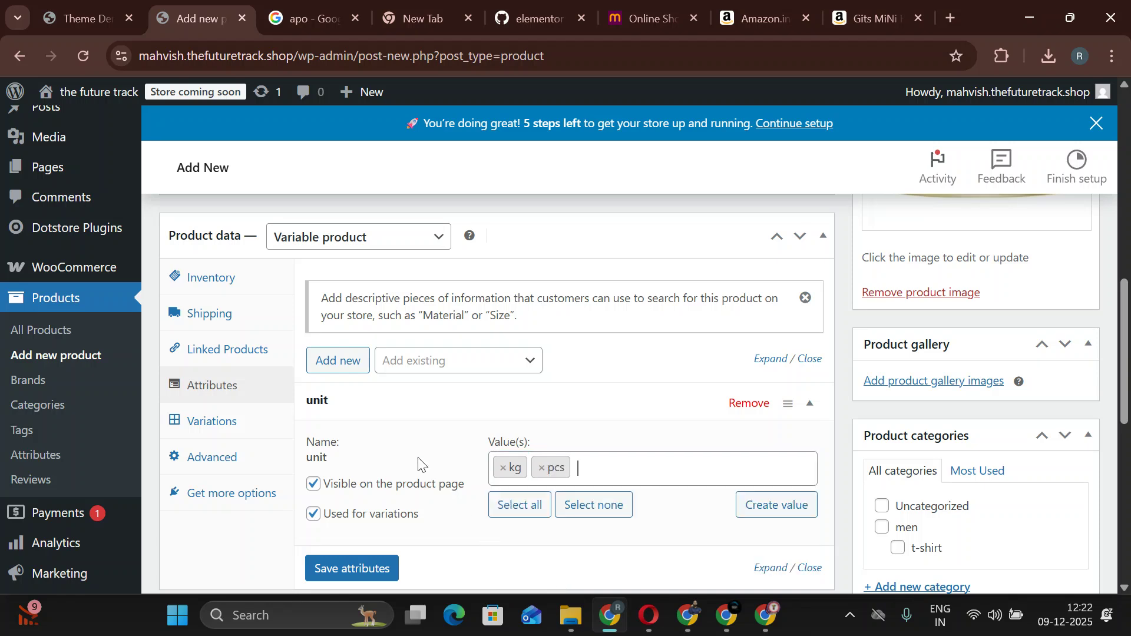
Save the product's unit attribute and manually add a variation set to kg.
scroll(412, 448, down, 2)
click(380, 485)
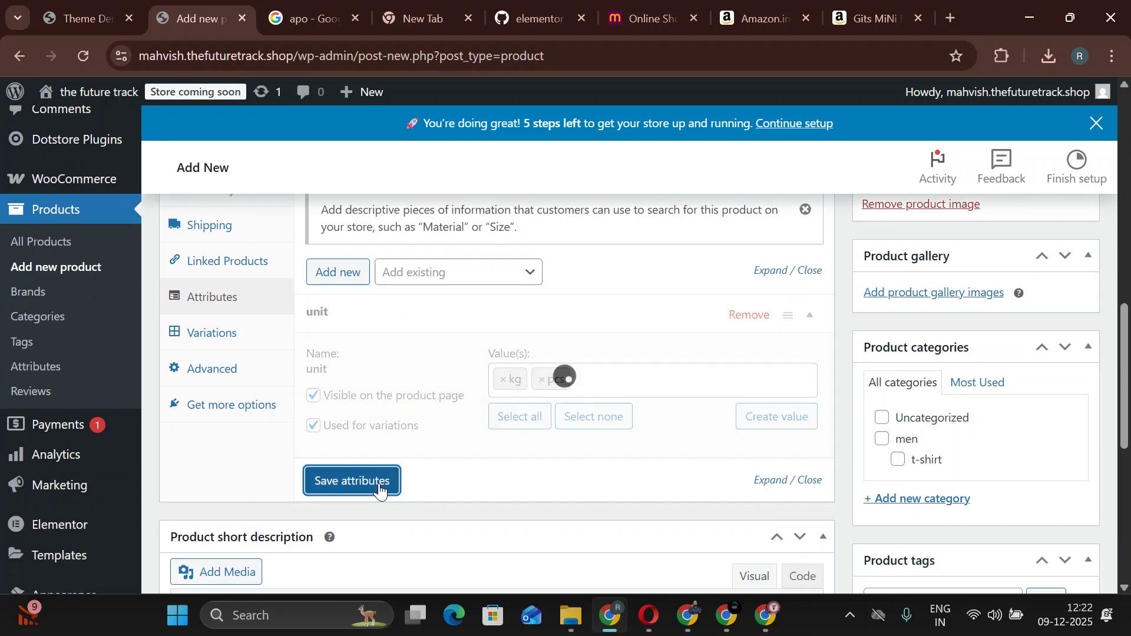
click(198, 333)
scroll(377, 353, up, 3)
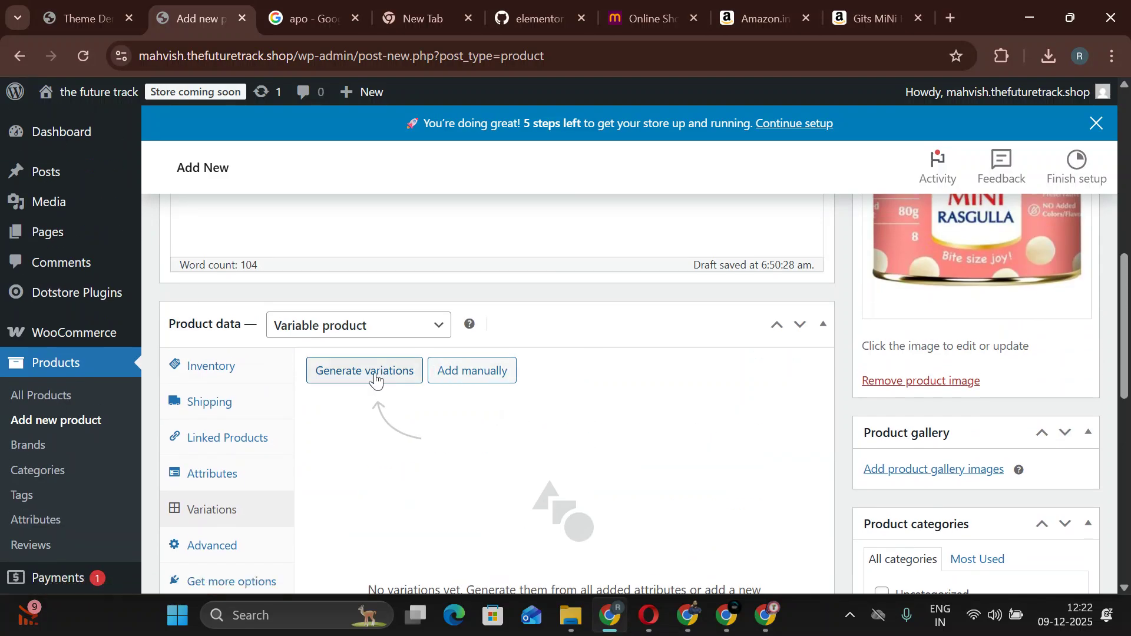
click(468, 371)
scroll(457, 454, down, 3)
click(403, 289)
click(386, 334)
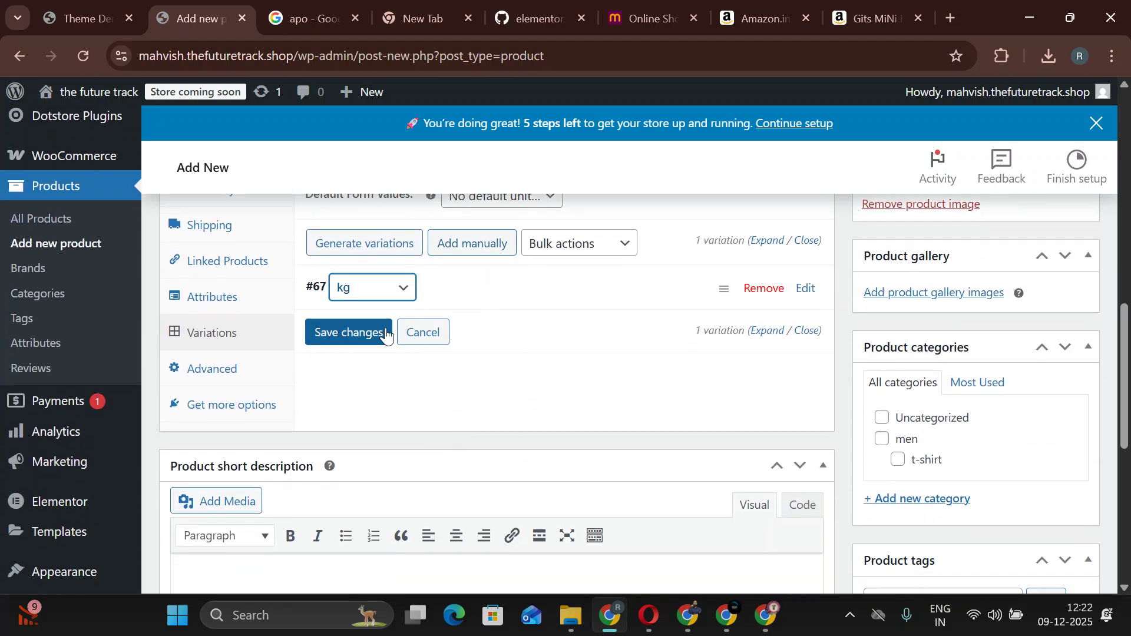
Set the Gits MiNi Rasgulla tin picture from the media library as the kg variation's image.
click(802, 292)
click(386, 399)
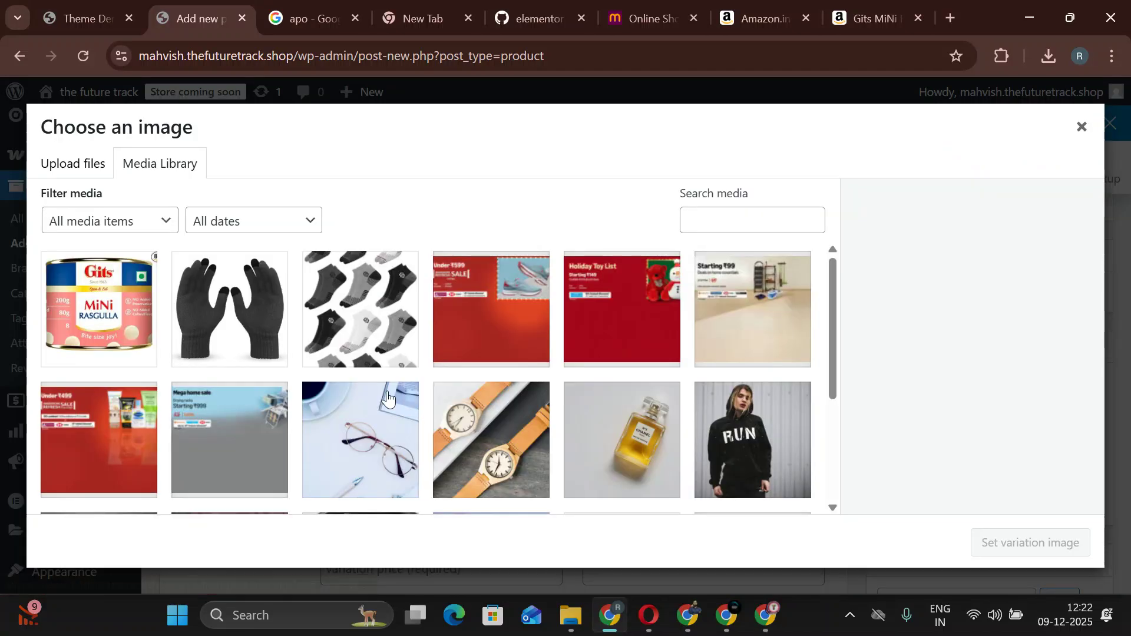
click(116, 299)
click(992, 542)
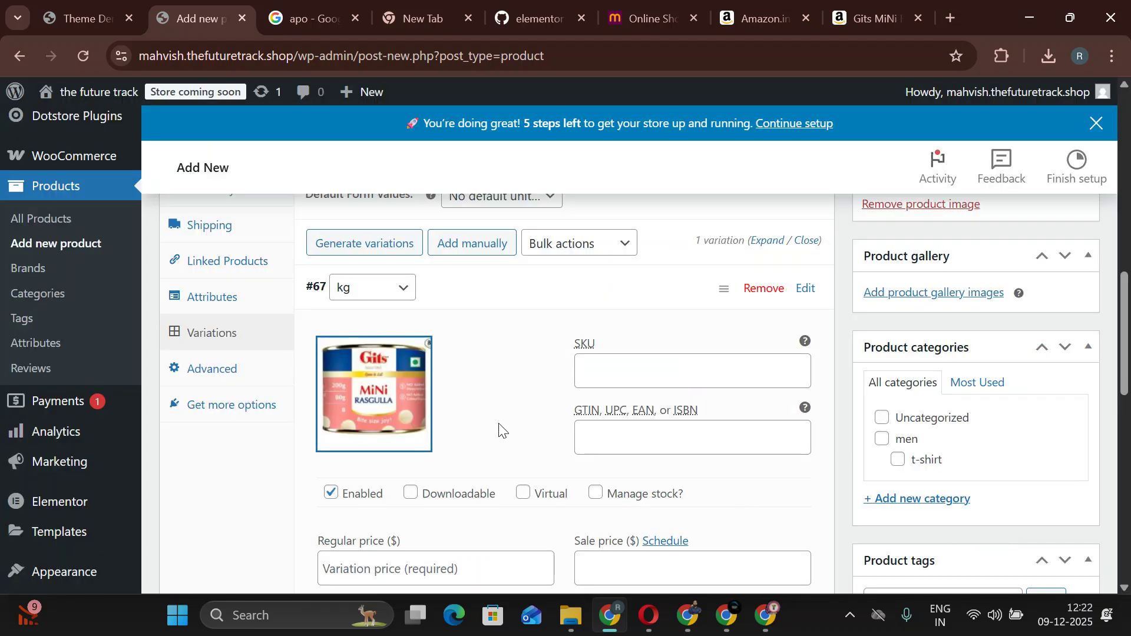
Give the kg variation a regular price of 500 and a sale price of 300, and save the changes.
scroll(503, 434, down, 2)
scroll(572, 393, down, 3)
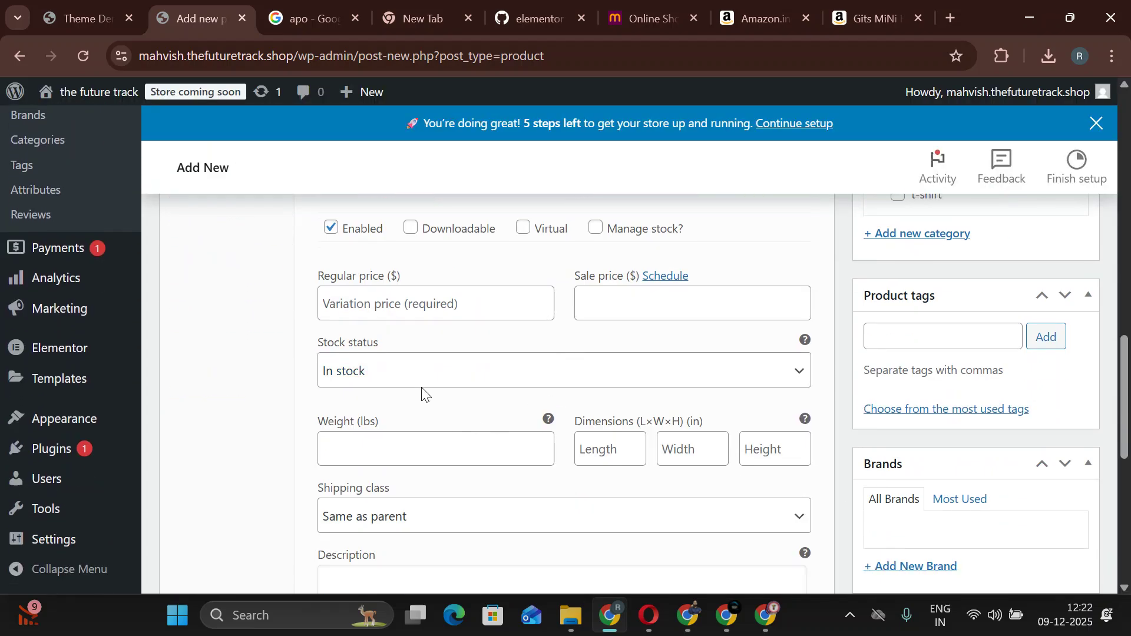
click(394, 298)
text(500)
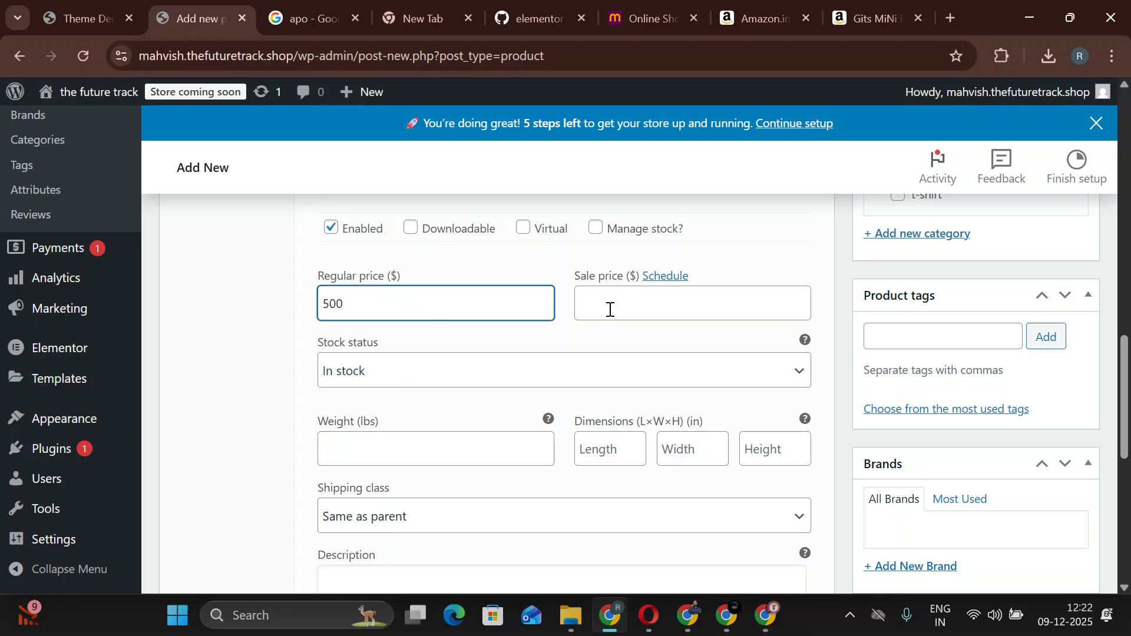
click(609, 307)
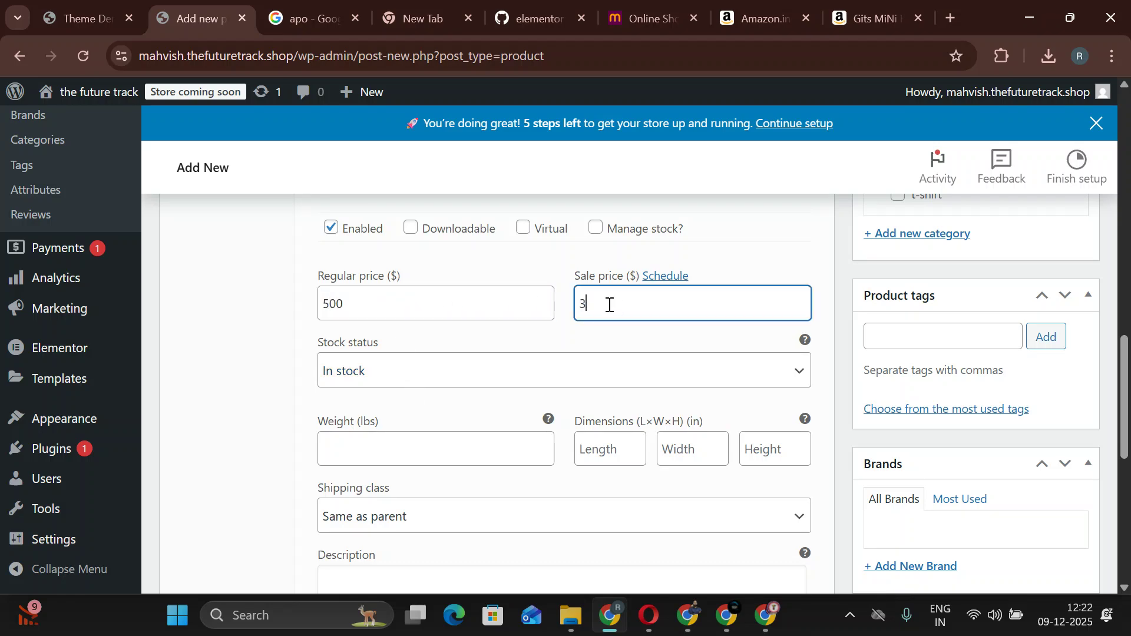
scroll(334, 409, down, 6)
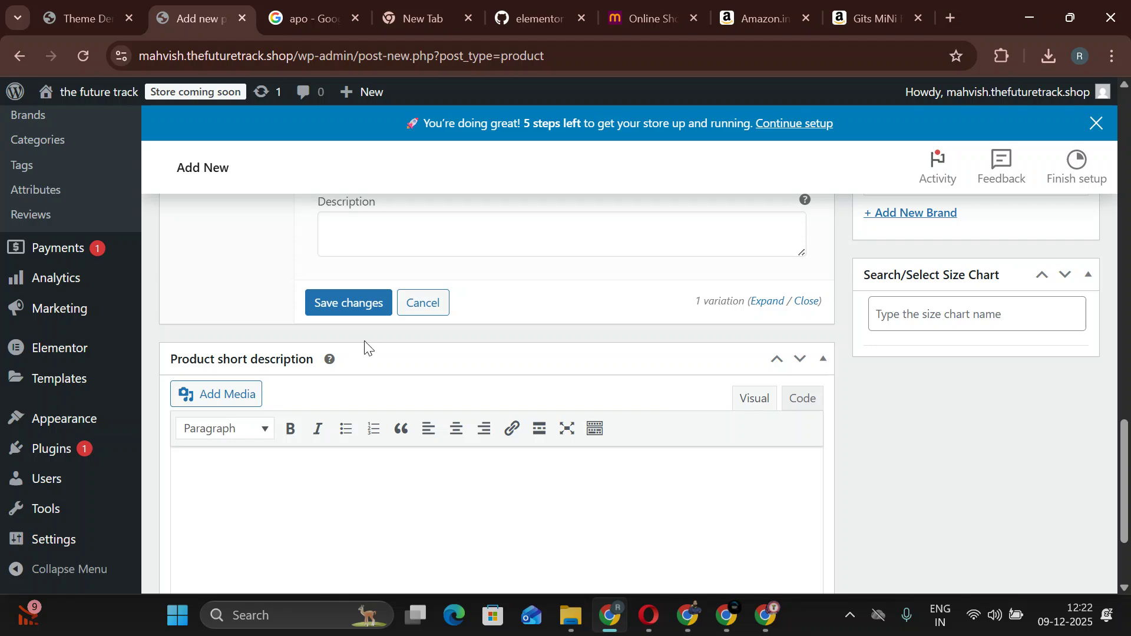
click(363, 309)
Change the saved variation's unit to pcs.
scroll(371, 316, up, 7)
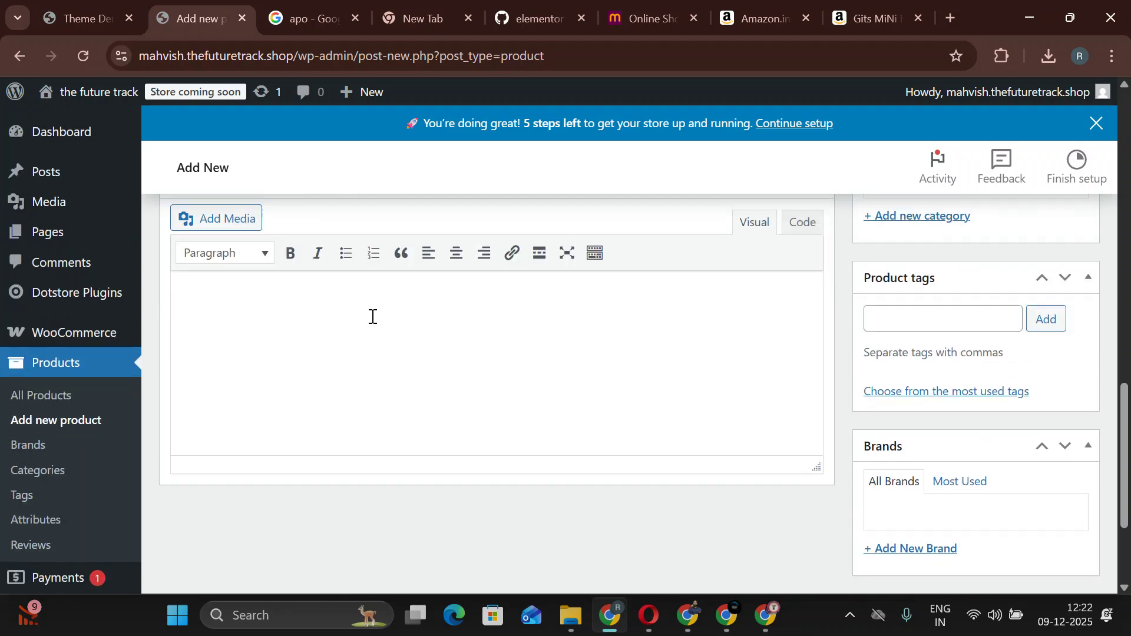
scroll(371, 316, up, 2)
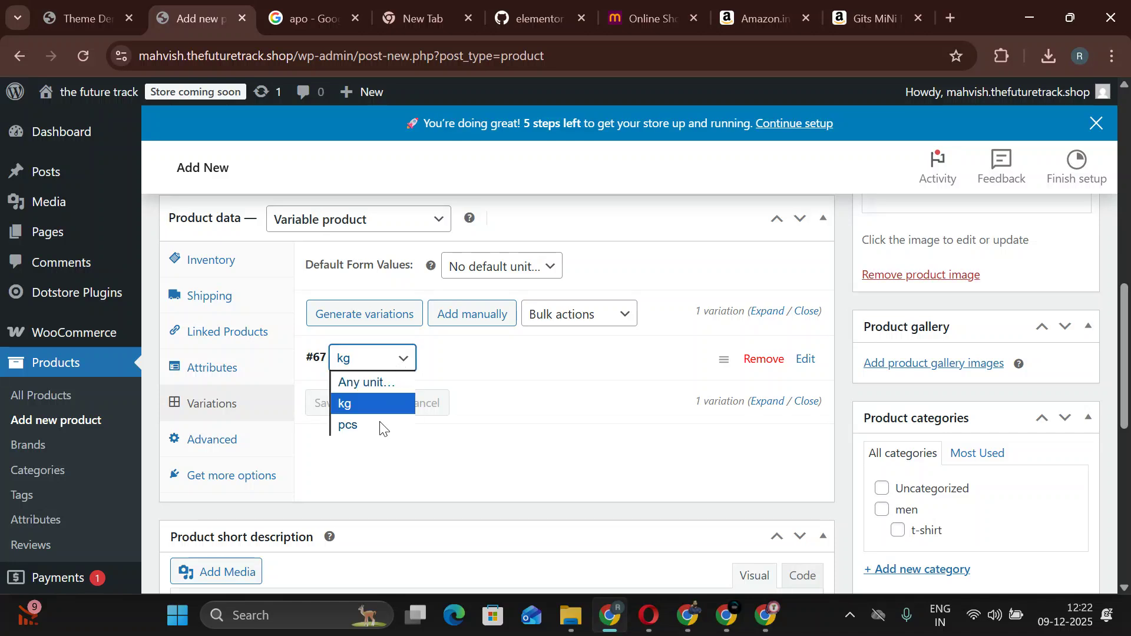
click(372, 425)
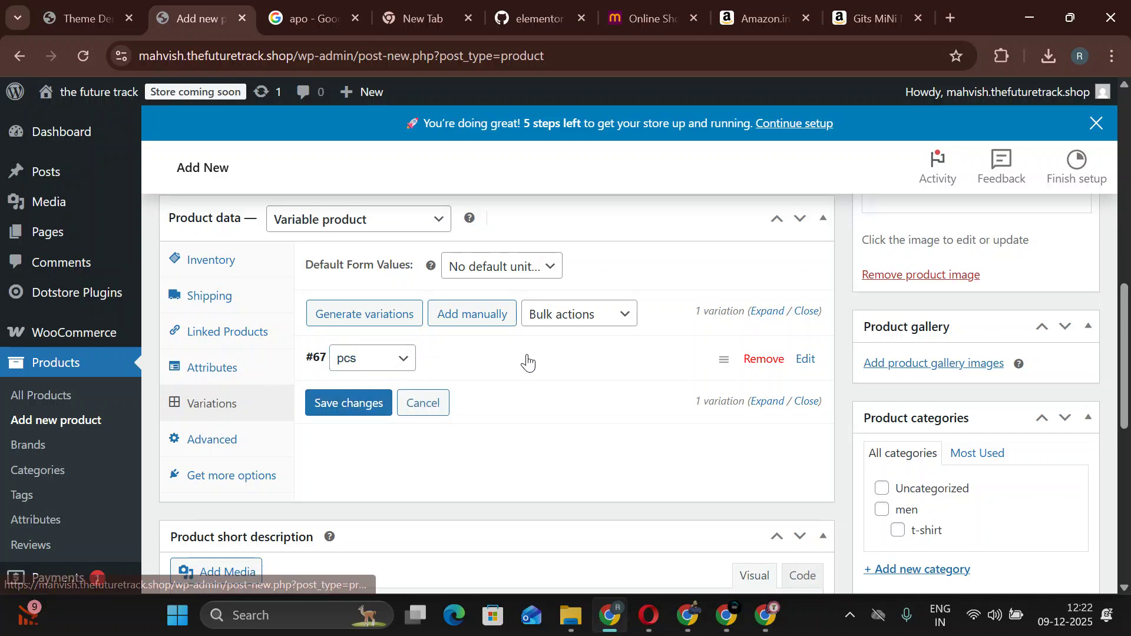
Examine the pcs variation's image, price and shipping fields along with the product description.
click(806, 362)
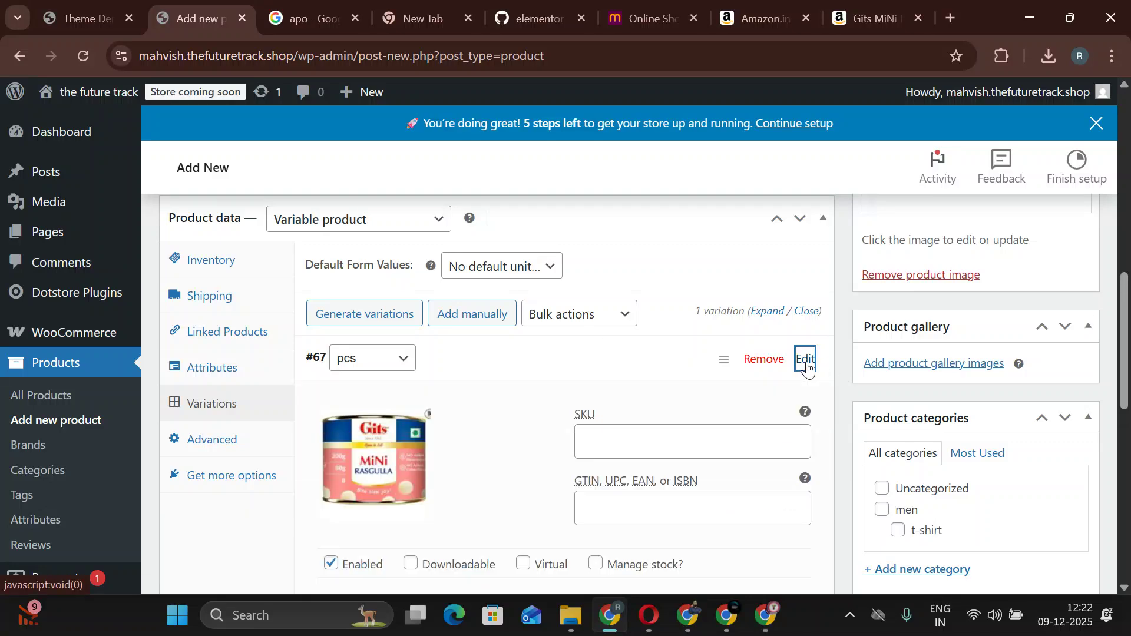
scroll(533, 437, down, 5)
scroll(536, 438, down, 2)
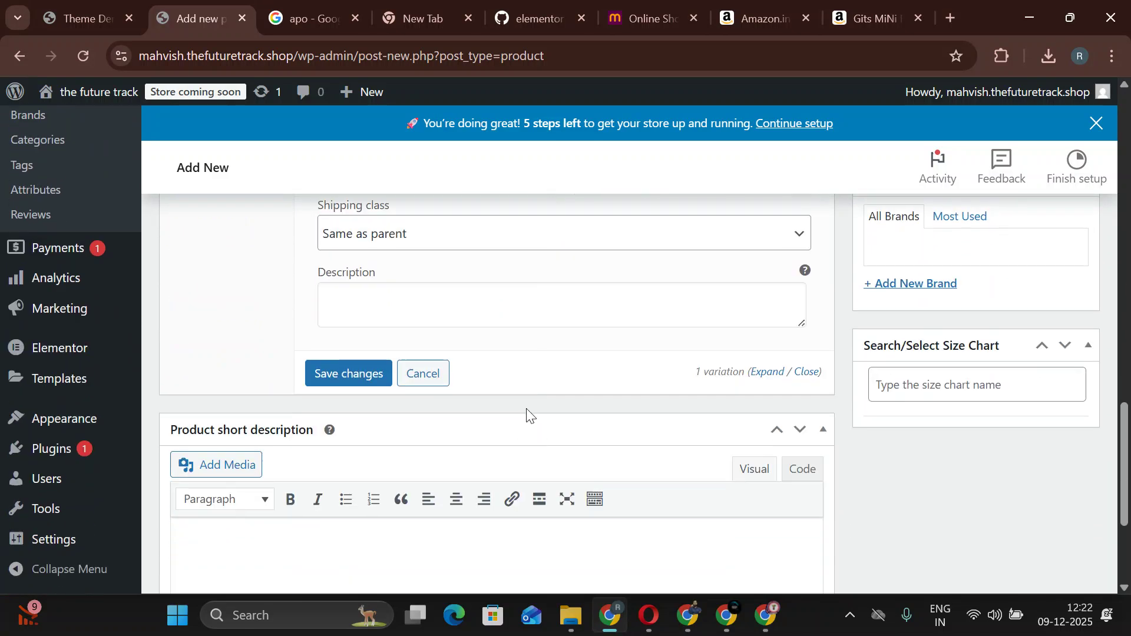
scroll(529, 414, up, 7)
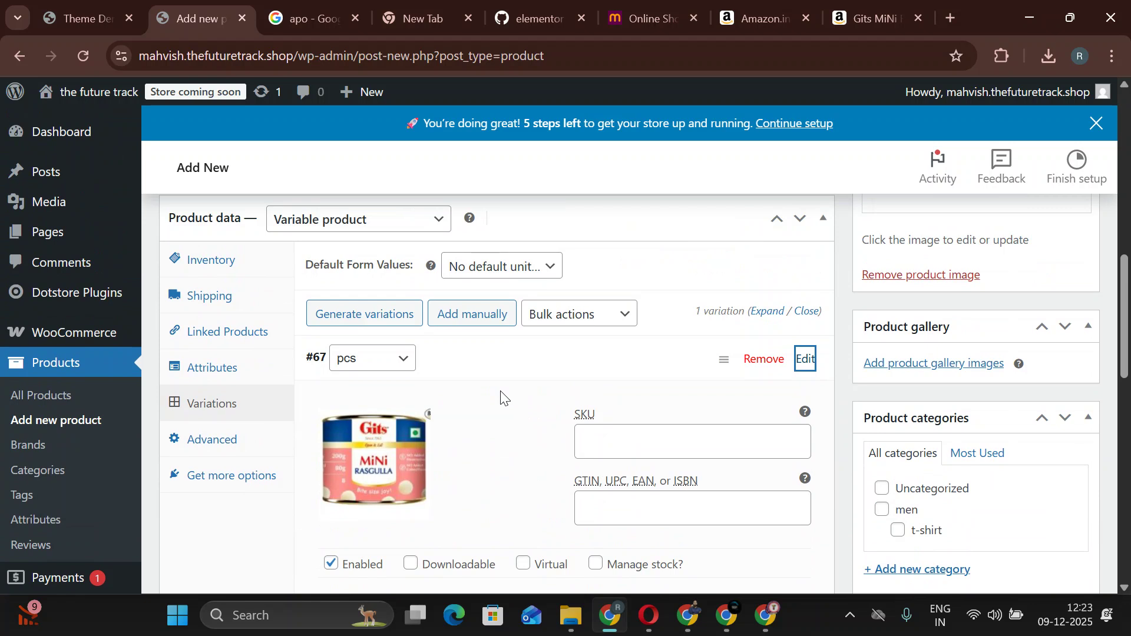
scroll(412, 398, up, 9)
scroll(441, 446, down, 3)
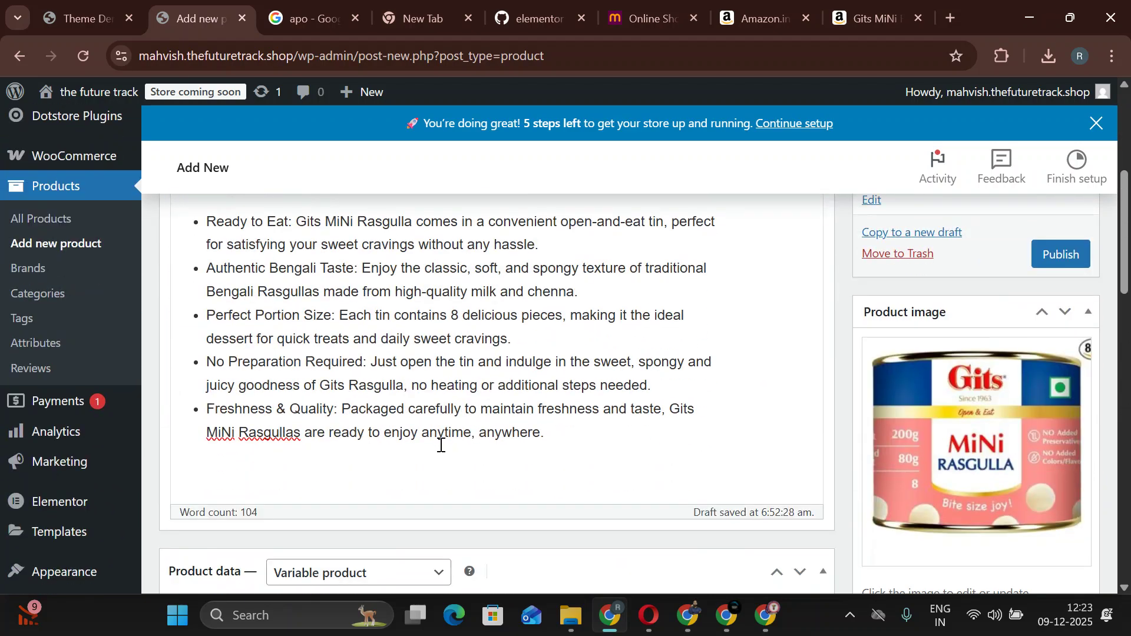
scroll(440, 446, down, 3)
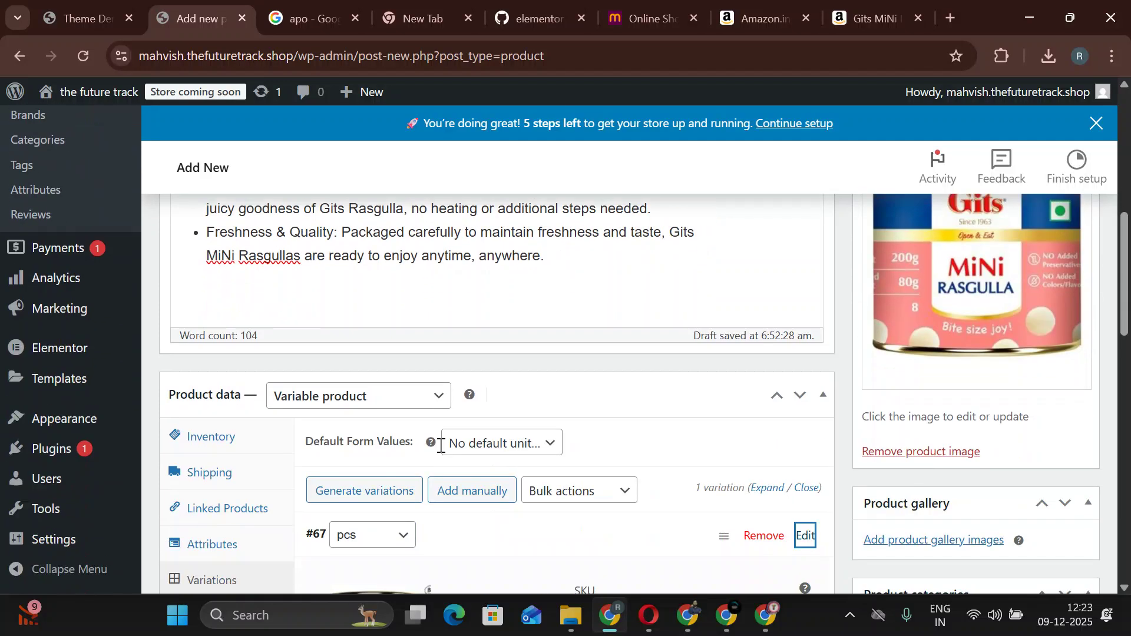
scroll(436, 440, down, 3)
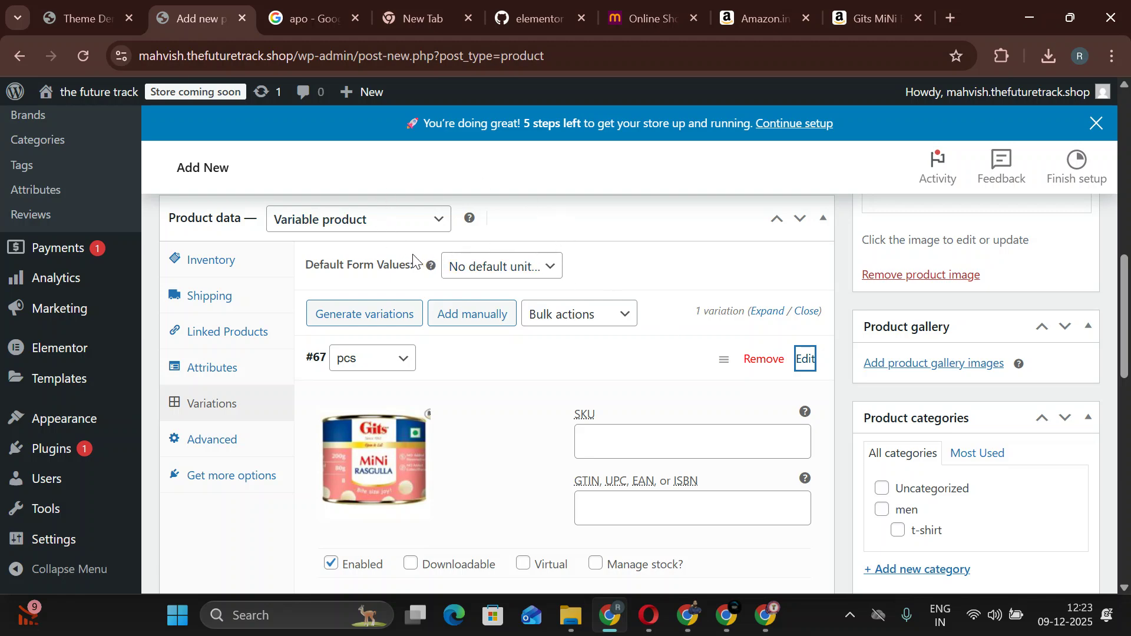
scroll(409, 262, down, 1)
scroll(412, 283, up, 3)
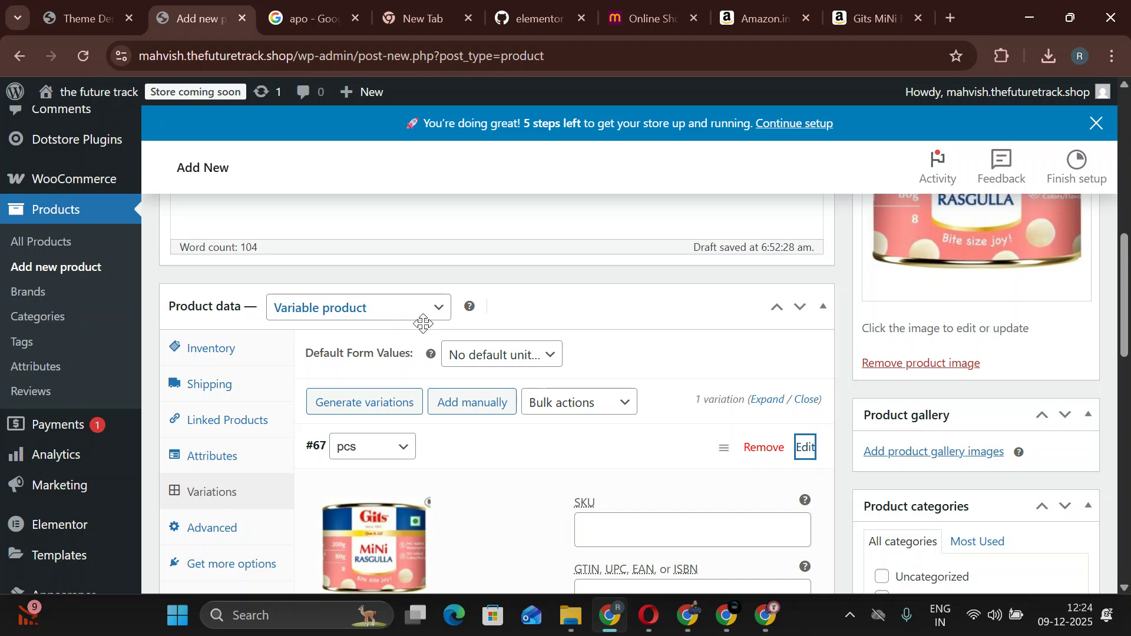
scroll(471, 404, down, 3)
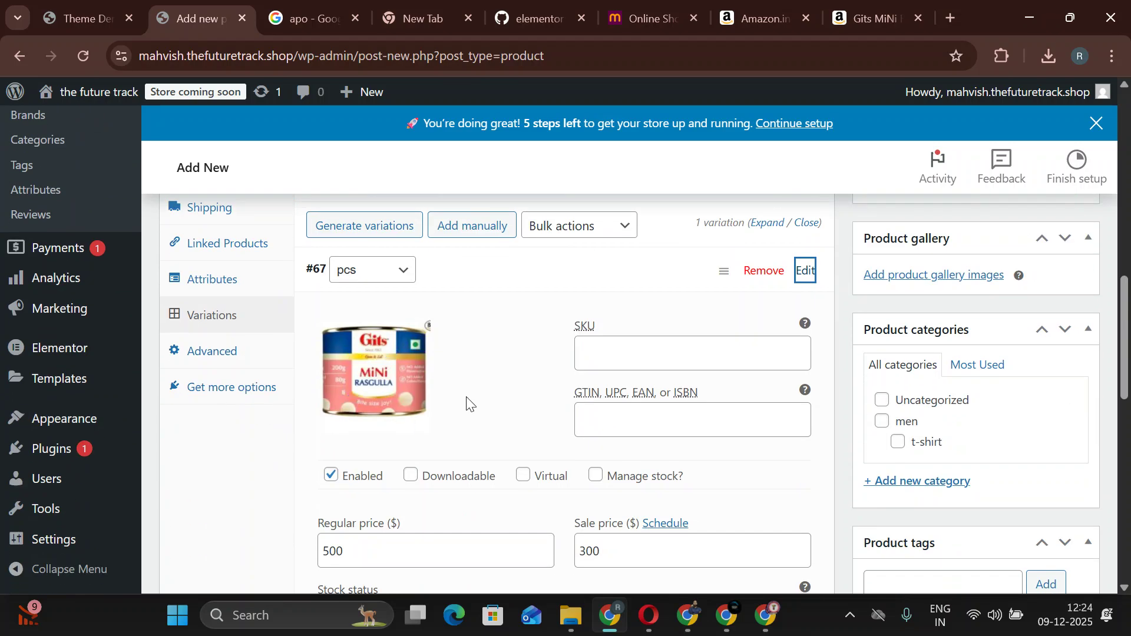
scroll(591, 397, down, 1)
scroll(502, 396, up, 2)
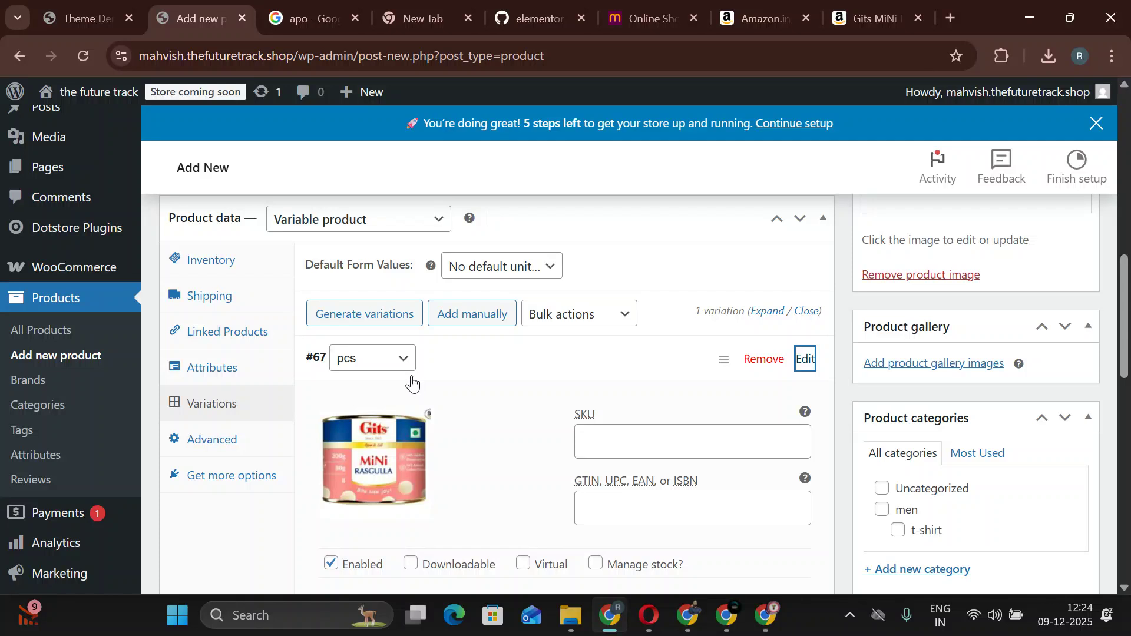
Manually add a second variation to the product and set its unit to kg.
click(234, 375)
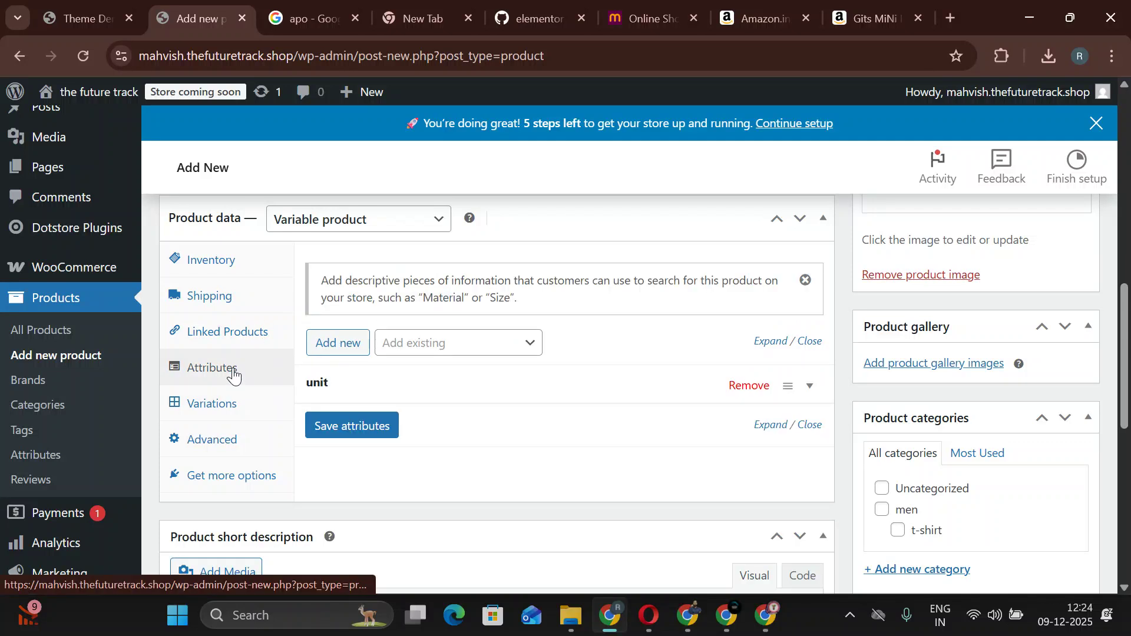
click(244, 407)
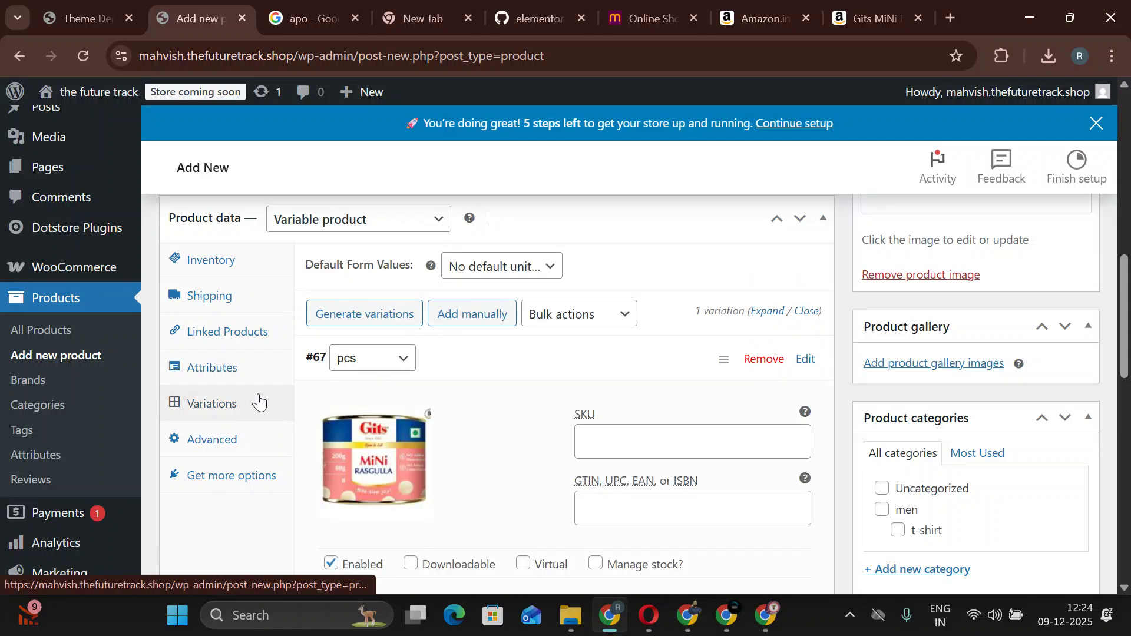
click(487, 318)
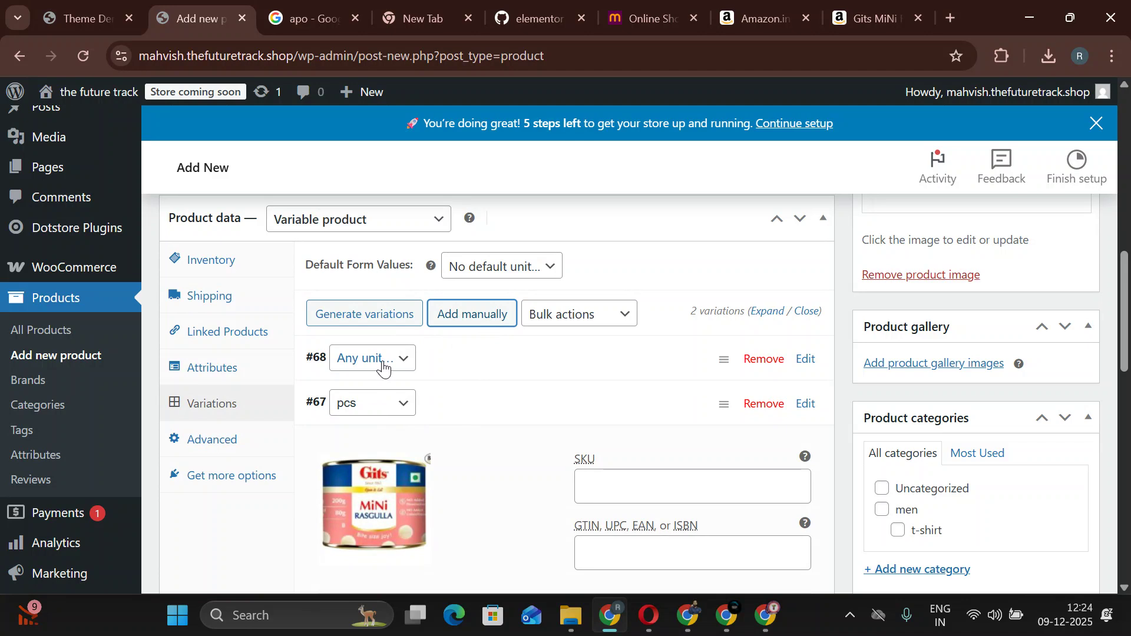
click(383, 365)
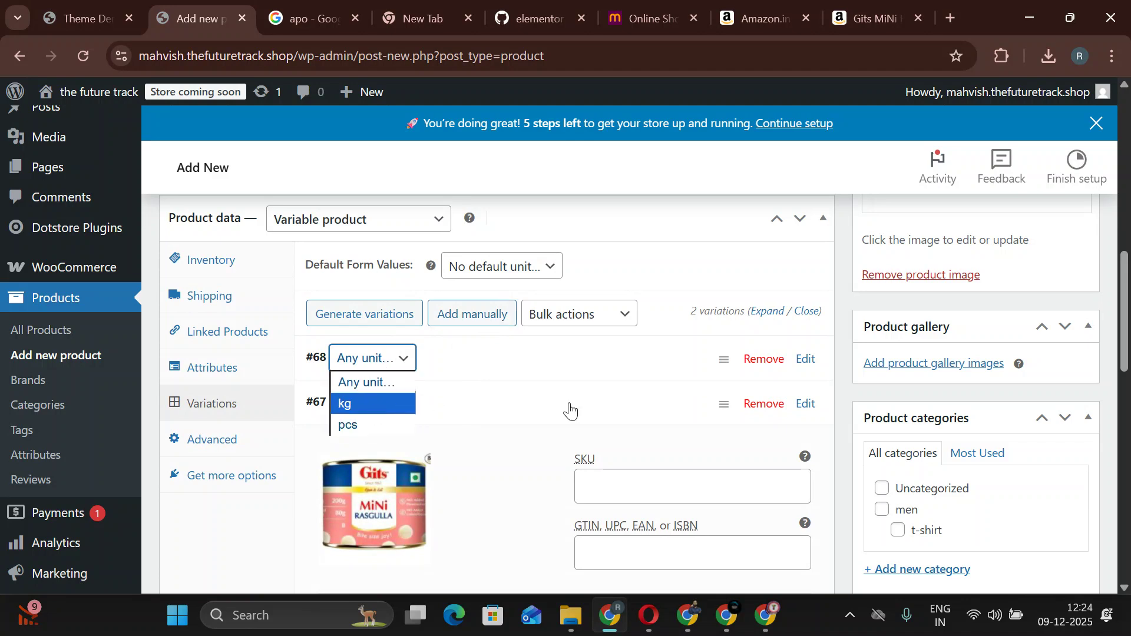
click(597, 400)
click(383, 403)
click(377, 358)
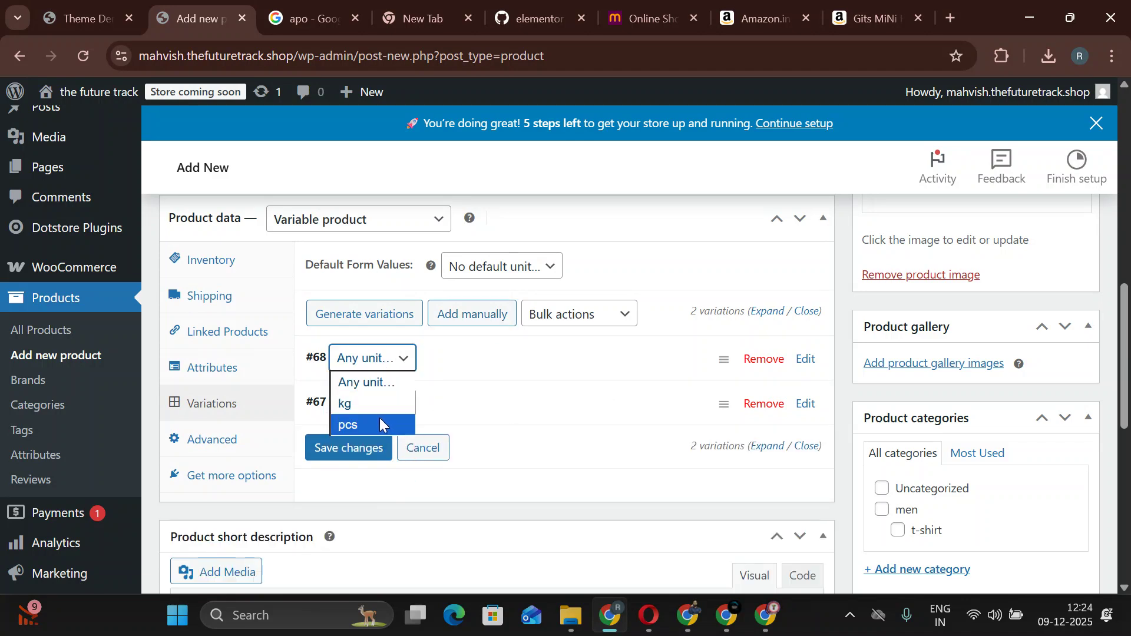
click(379, 407)
Expand the kg and pcs variations and check their unit, image and price fields.
click(805, 359)
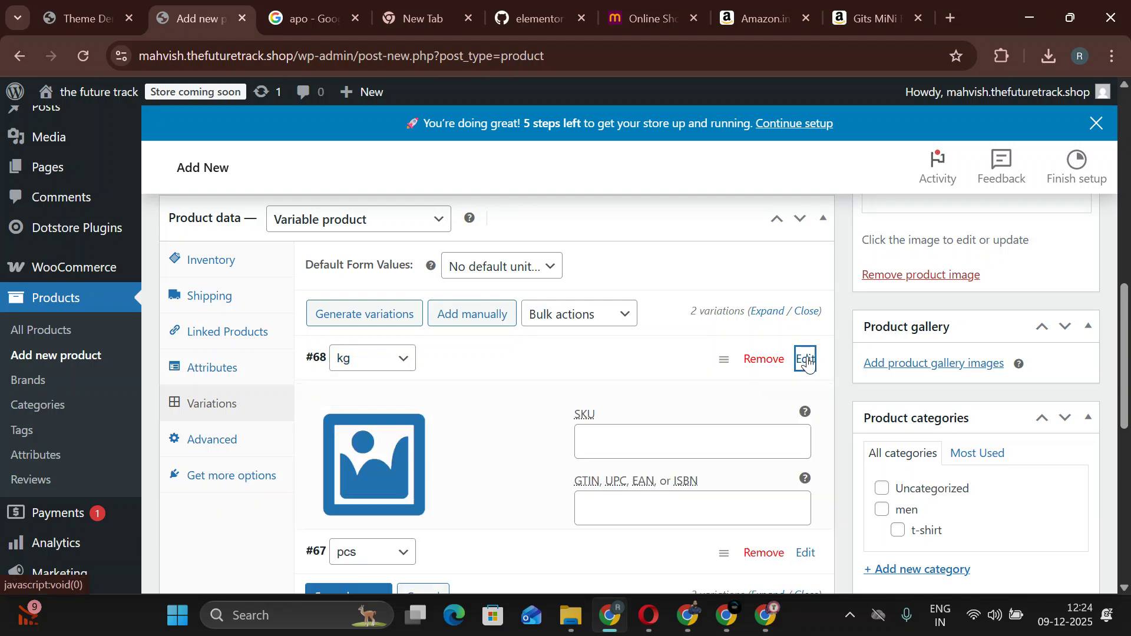
scroll(401, 362, down, 8)
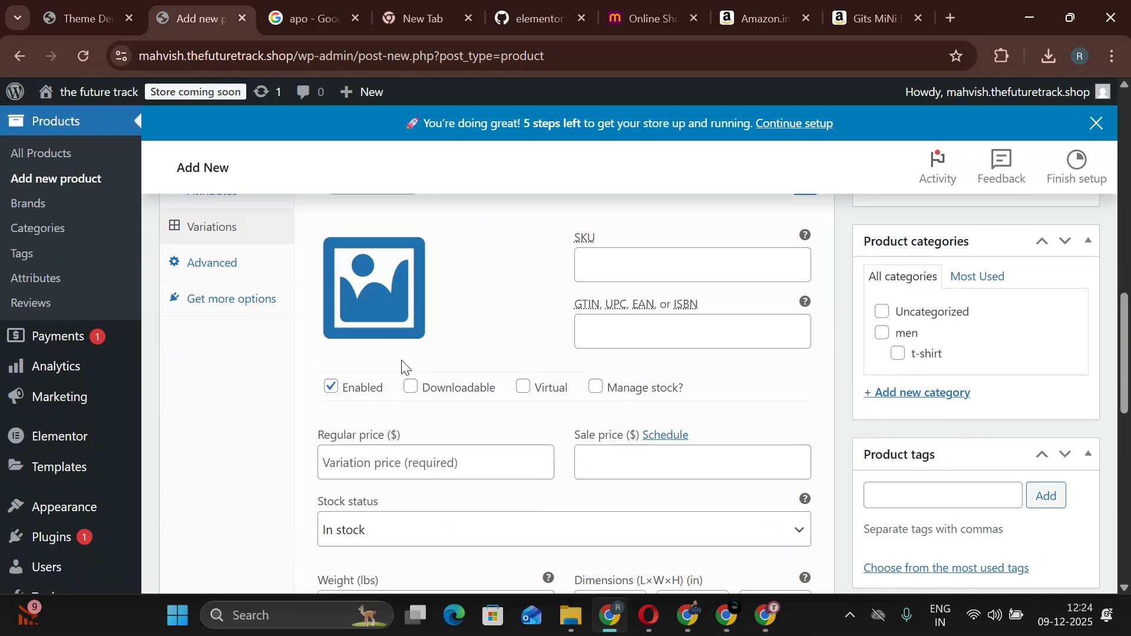
scroll(404, 370, down, 3)
click(380, 378)
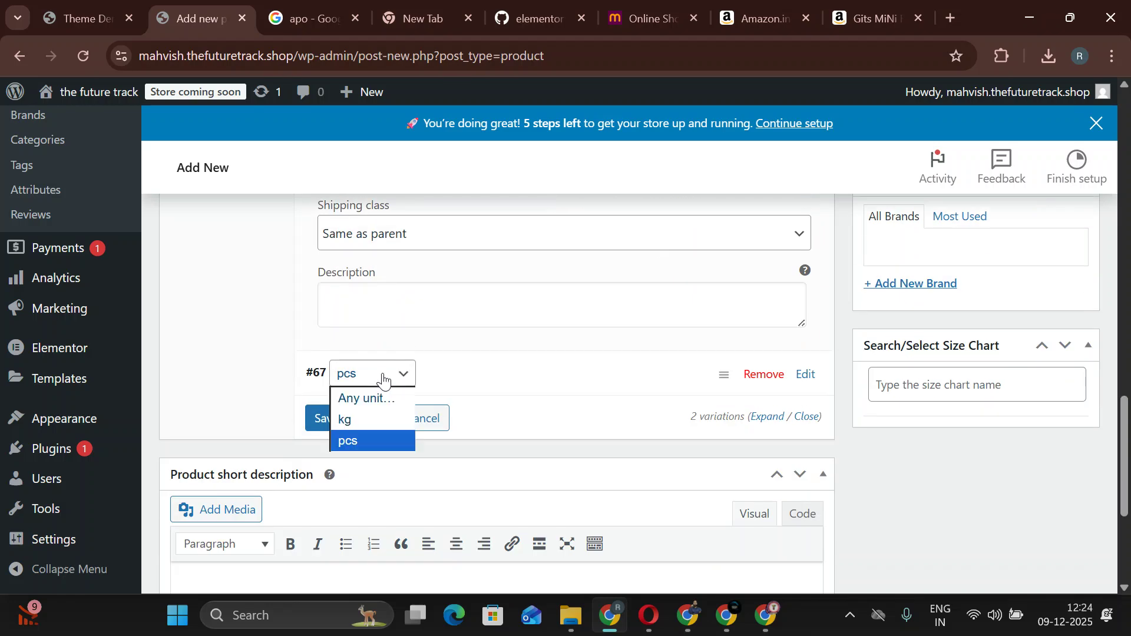
click(377, 440)
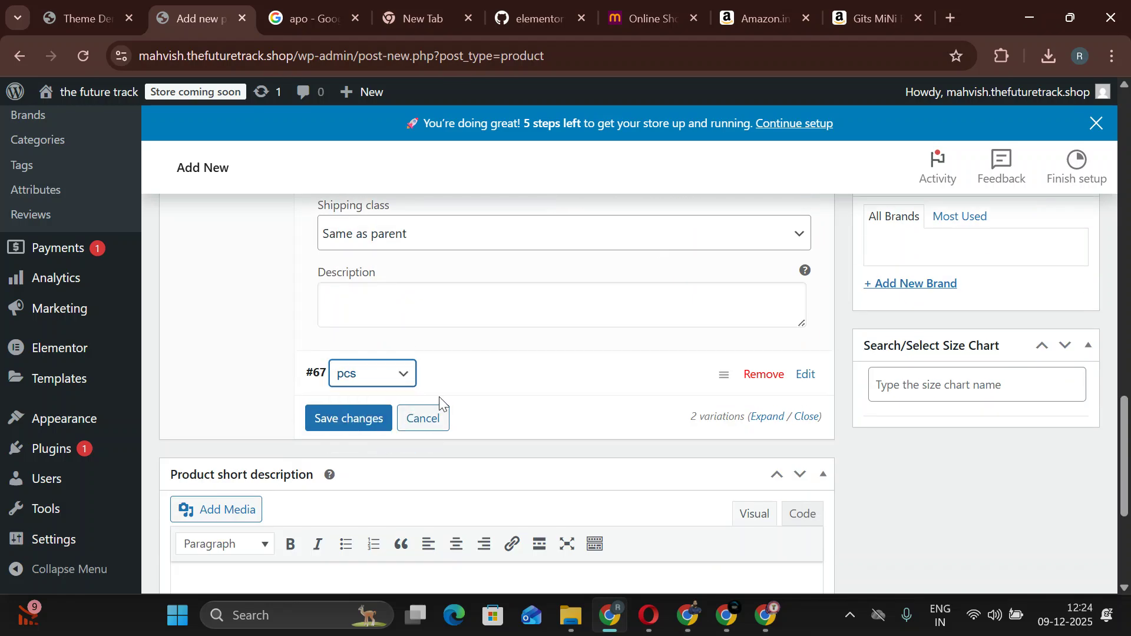
click(806, 375)
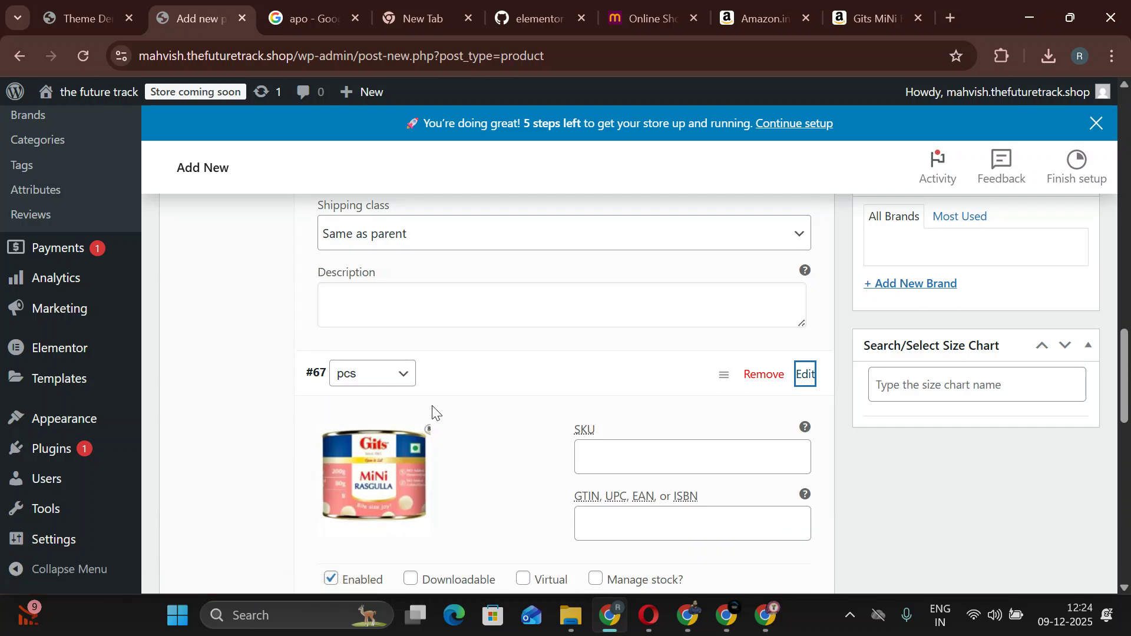
click(404, 381)
click(448, 376)
scroll(511, 378, down, 3)
scroll(510, 378, down, 3)
scroll(510, 379, up, 5)
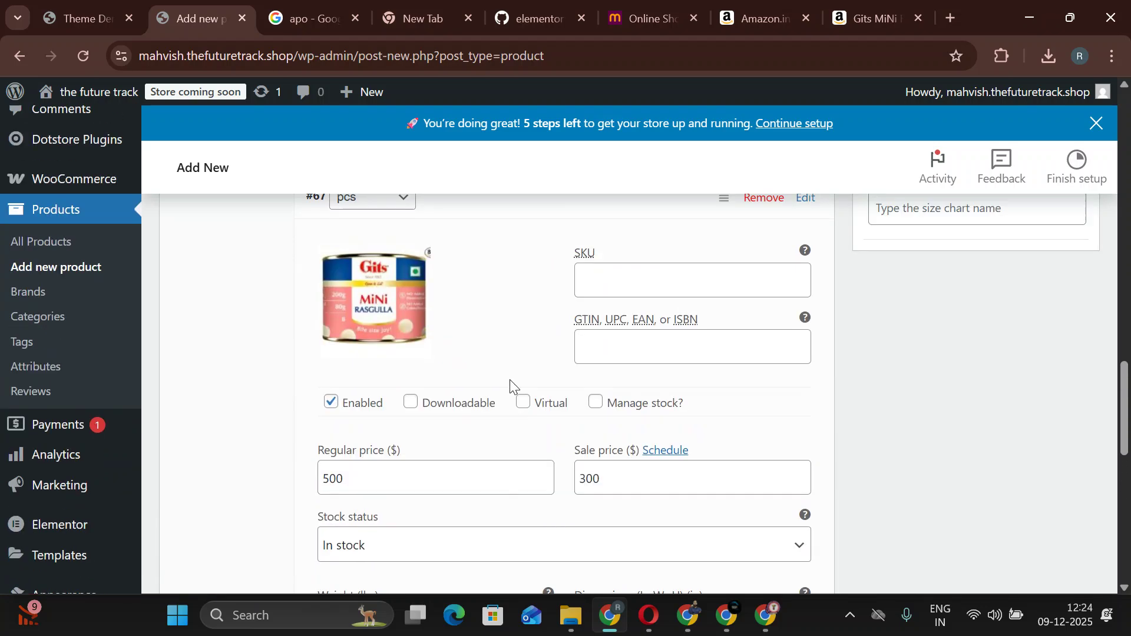
Upload rasgulla2.jpg from the Desktop and set it as the kg variation's image.
scroll(498, 386, up, 6)
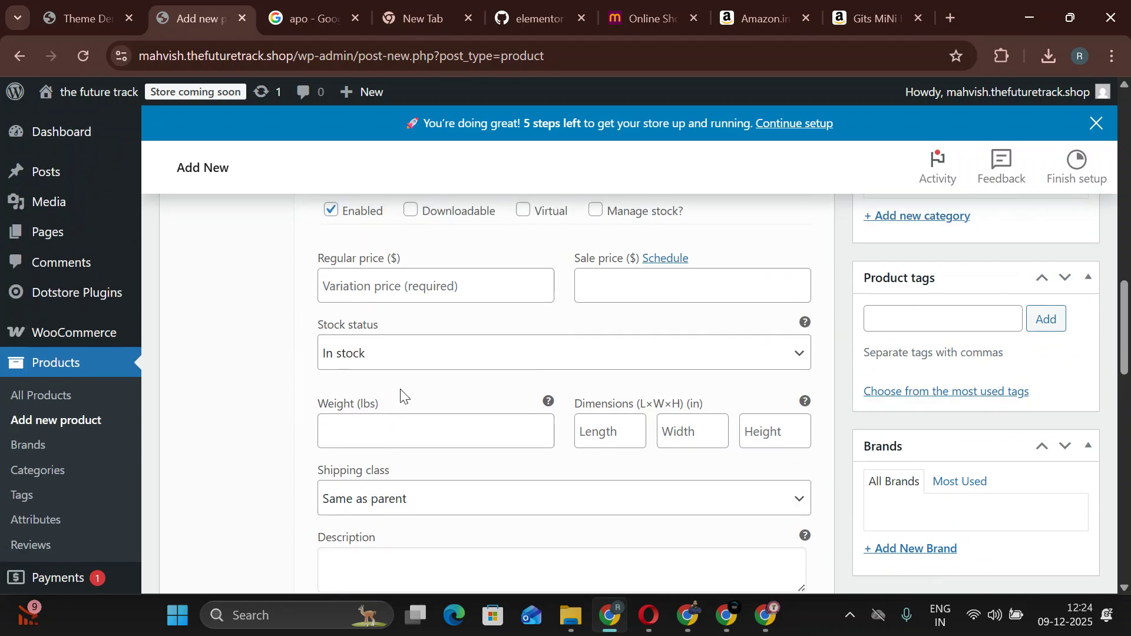
scroll(399, 377, up, 3)
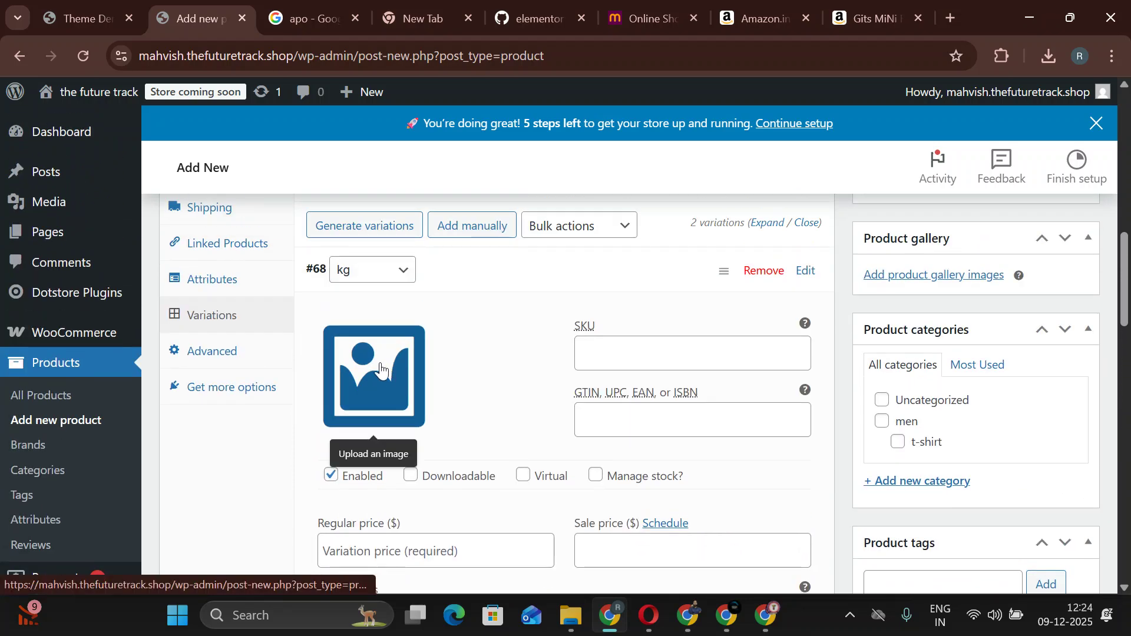
click(380, 368)
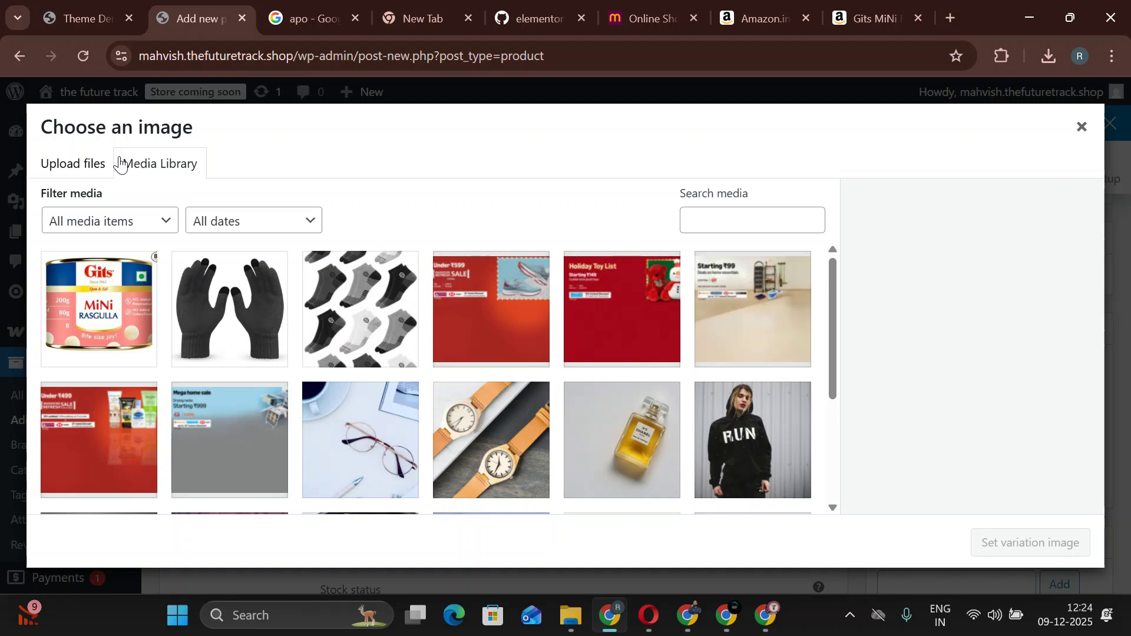
click(92, 169)
click(584, 378)
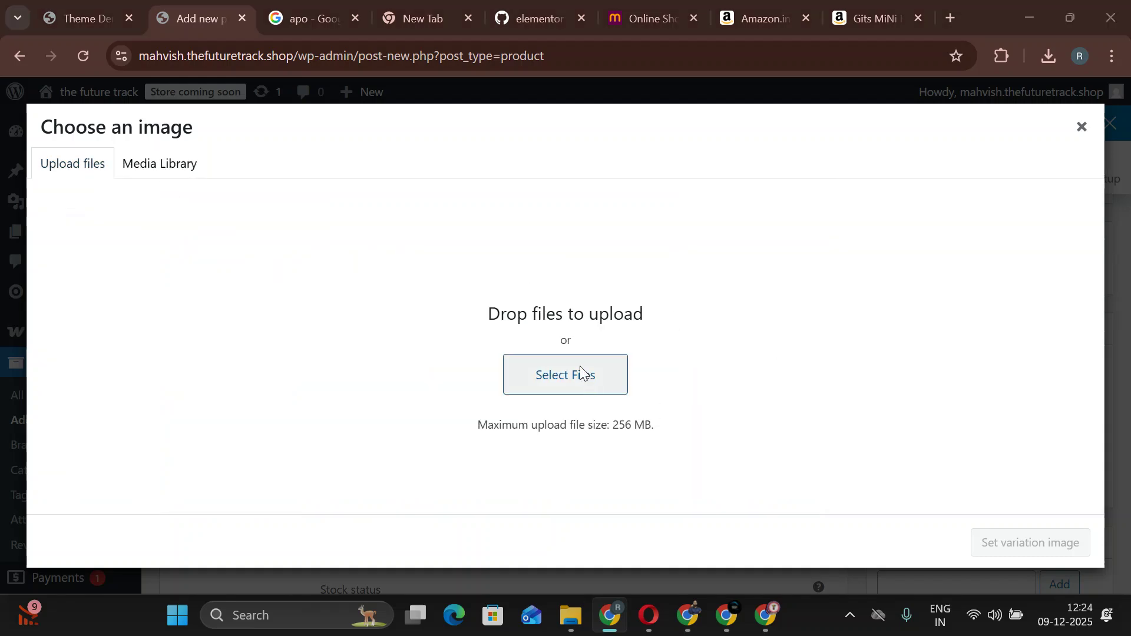
text(ras)
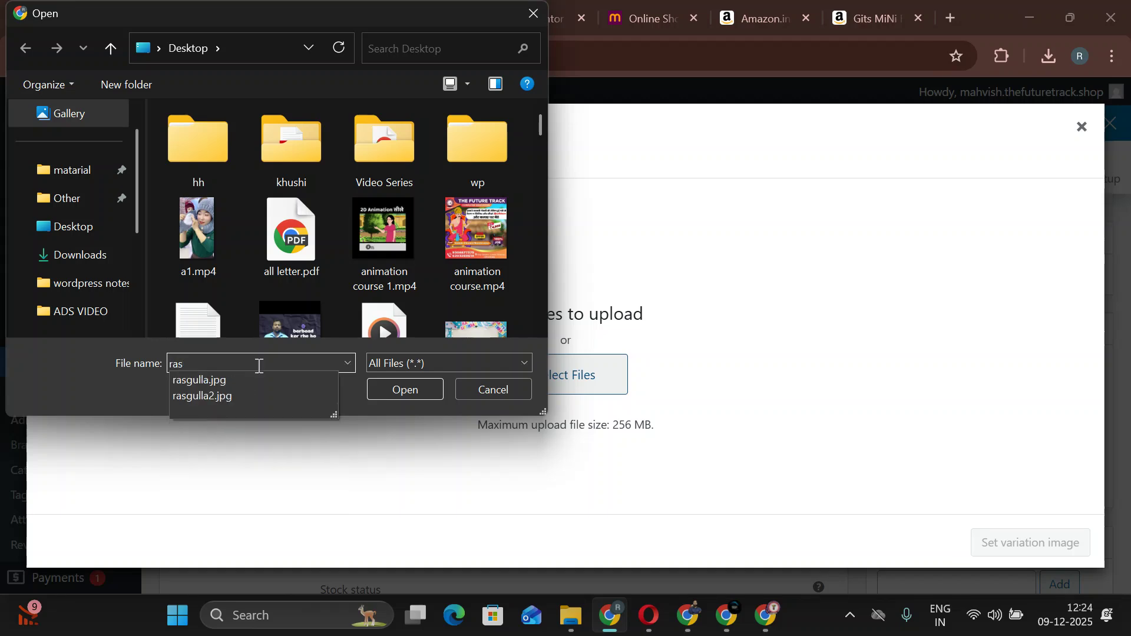
key(Down)
key(Down)
key(Return)
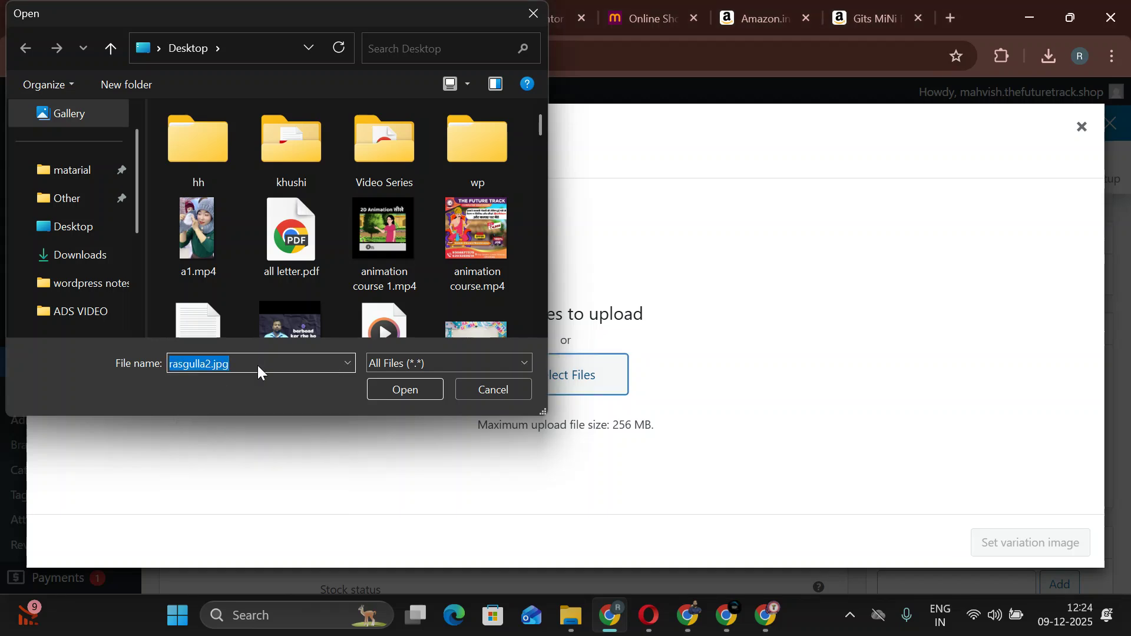
key(Return)
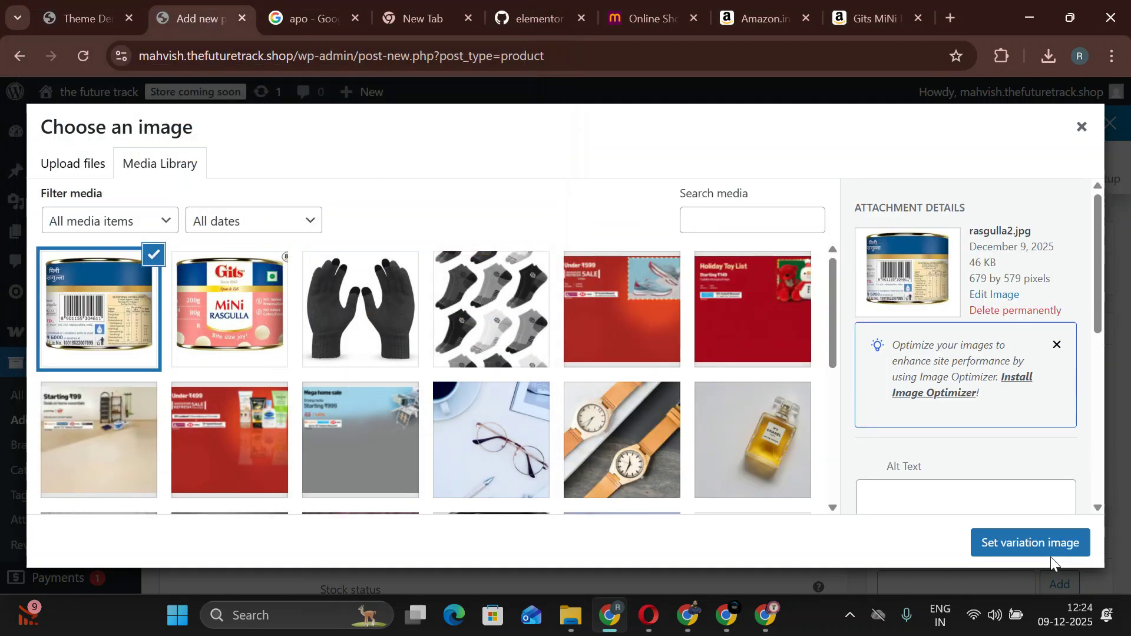
click(1051, 555)
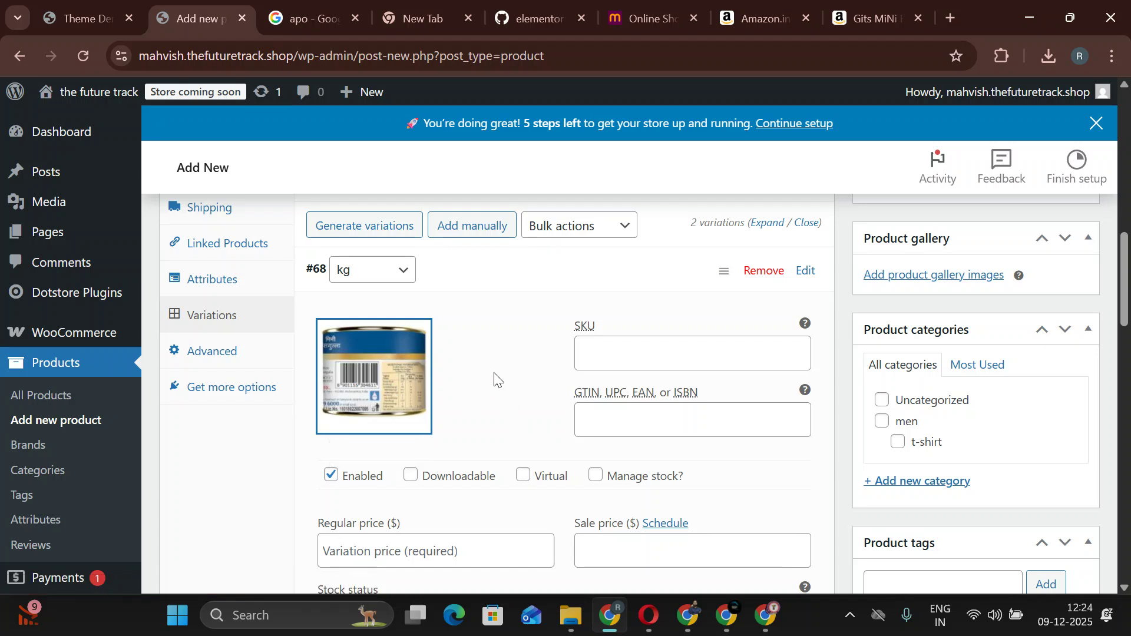
Set the kg variation's regular price to 500 and its sale price to 300.
scroll(572, 450, down, 1)
click(458, 476)
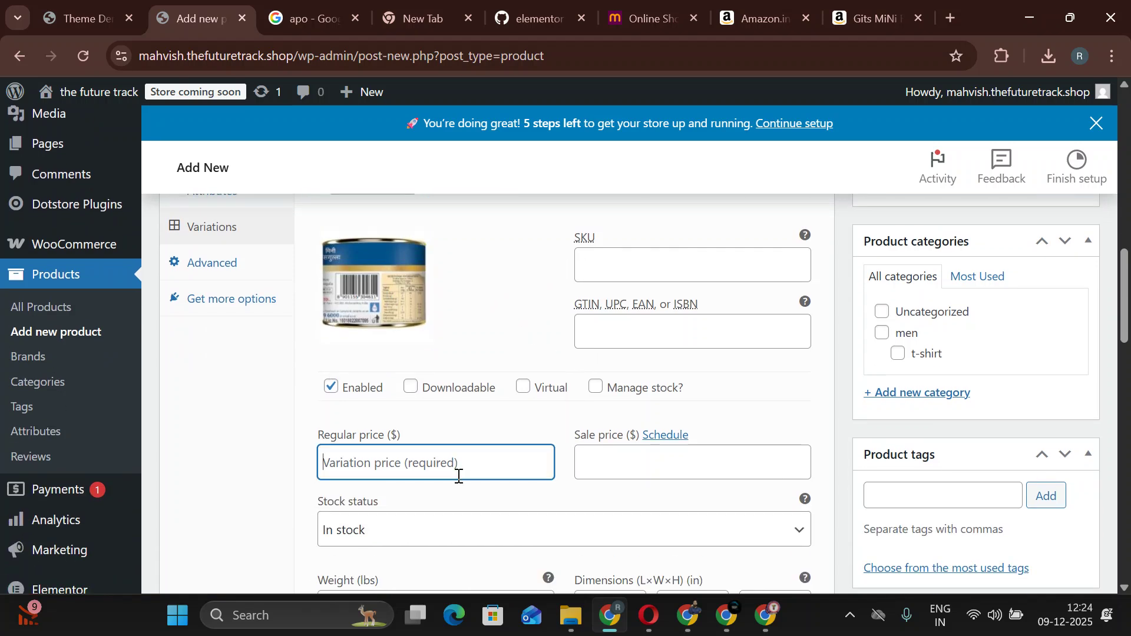
text(200)
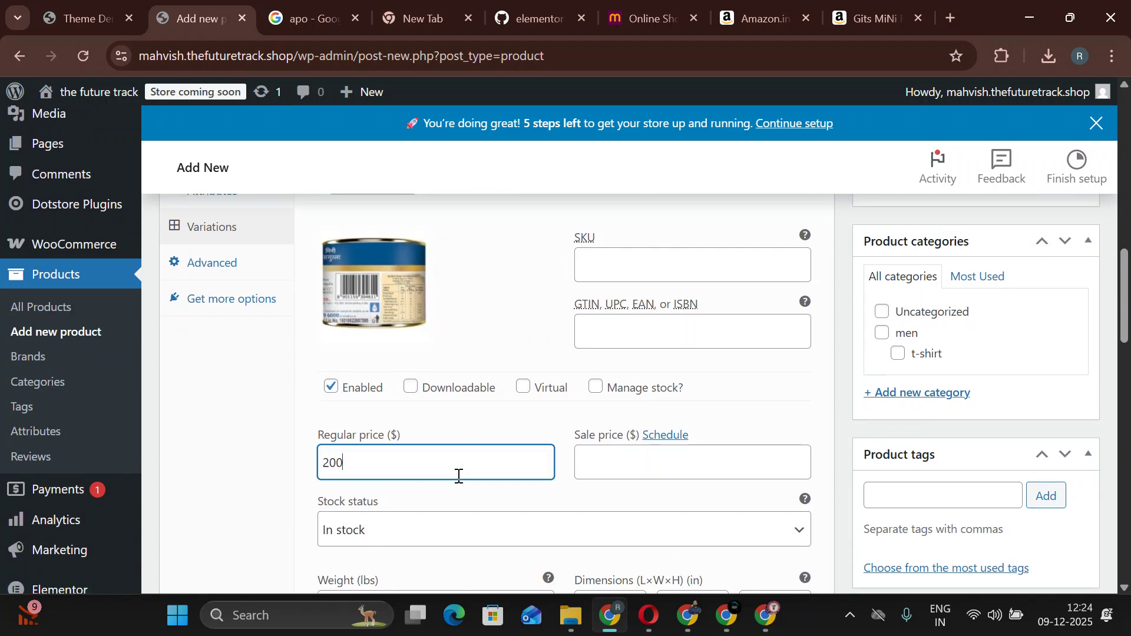
double_click(341, 455)
key(BackSpace)
text(500)
click(724, 469)
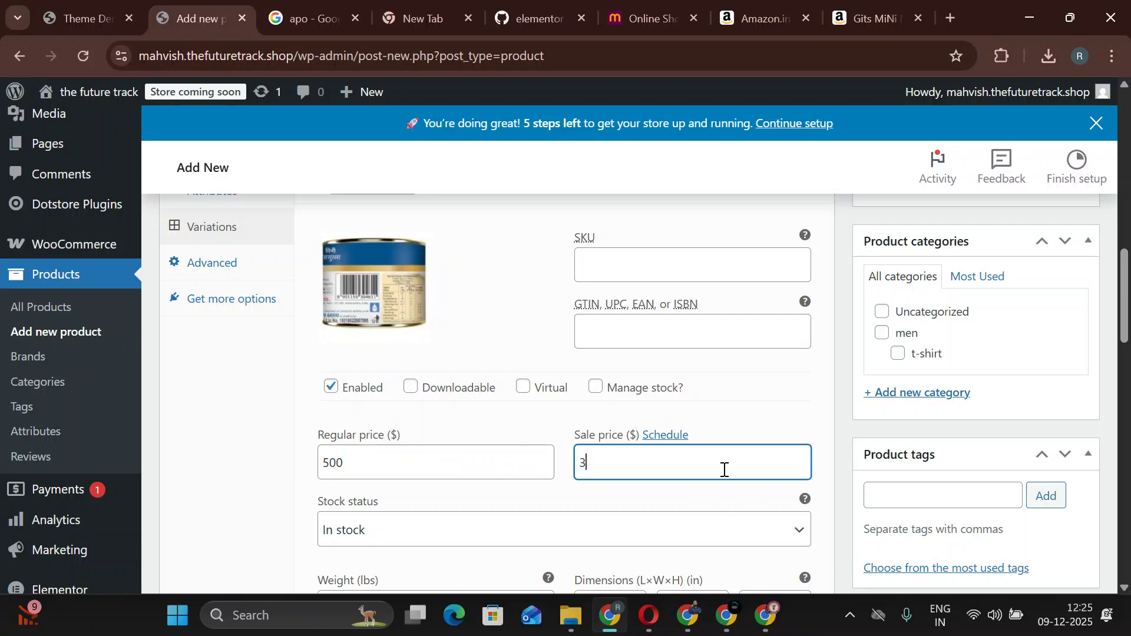
Set the pcs variation's regular price to 50 and sale price to 20, and save the variation changes.
scroll(654, 471, down, 10)
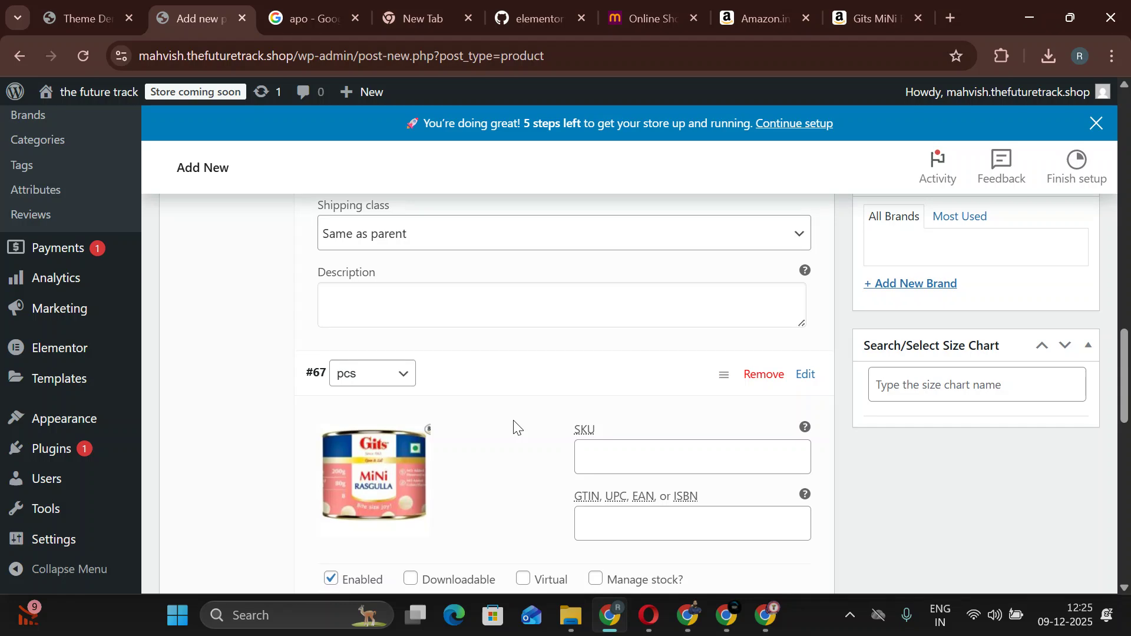
scroll(412, 483, down, 1)
click(363, 392)
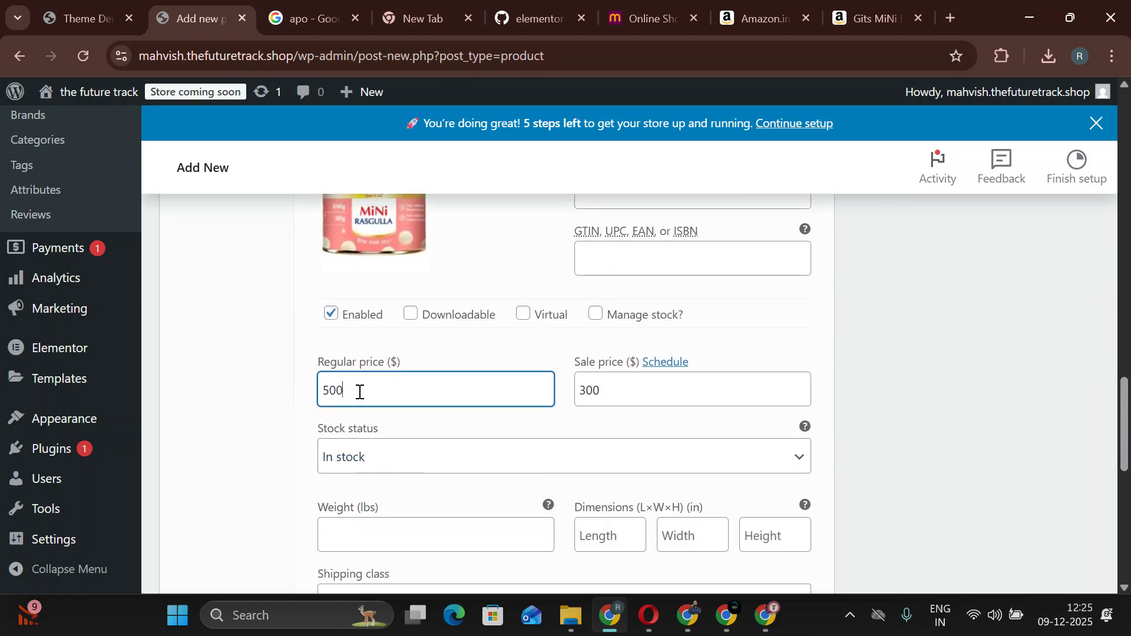
text(50)
scroll(589, 477, up, 3)
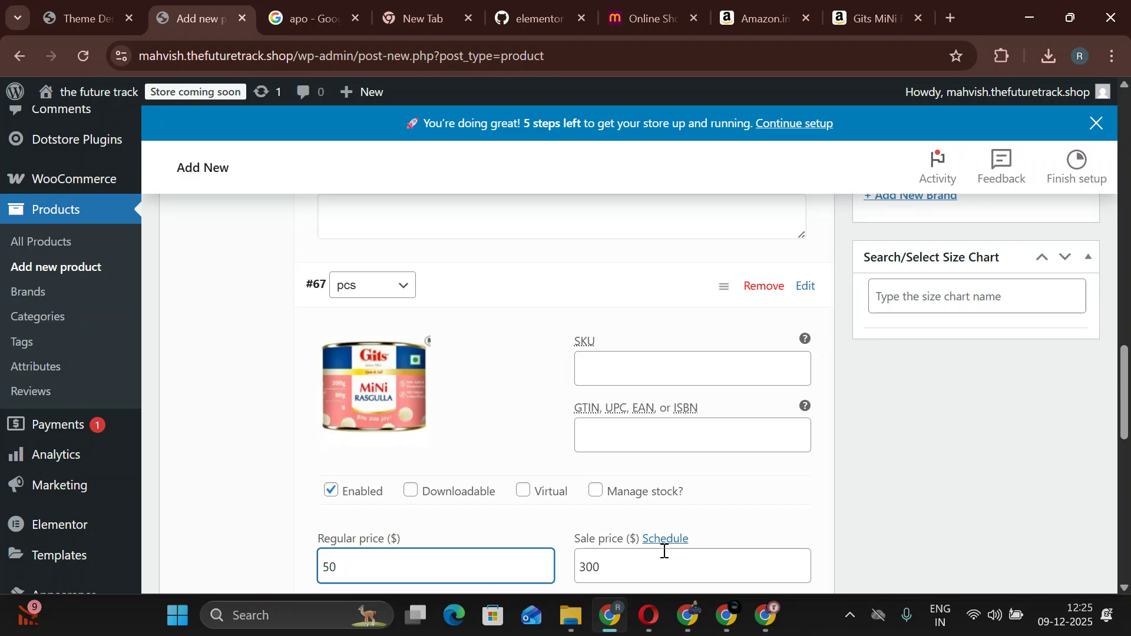
key(Tab)
text(20)
scroll(480, 569, down, 3)
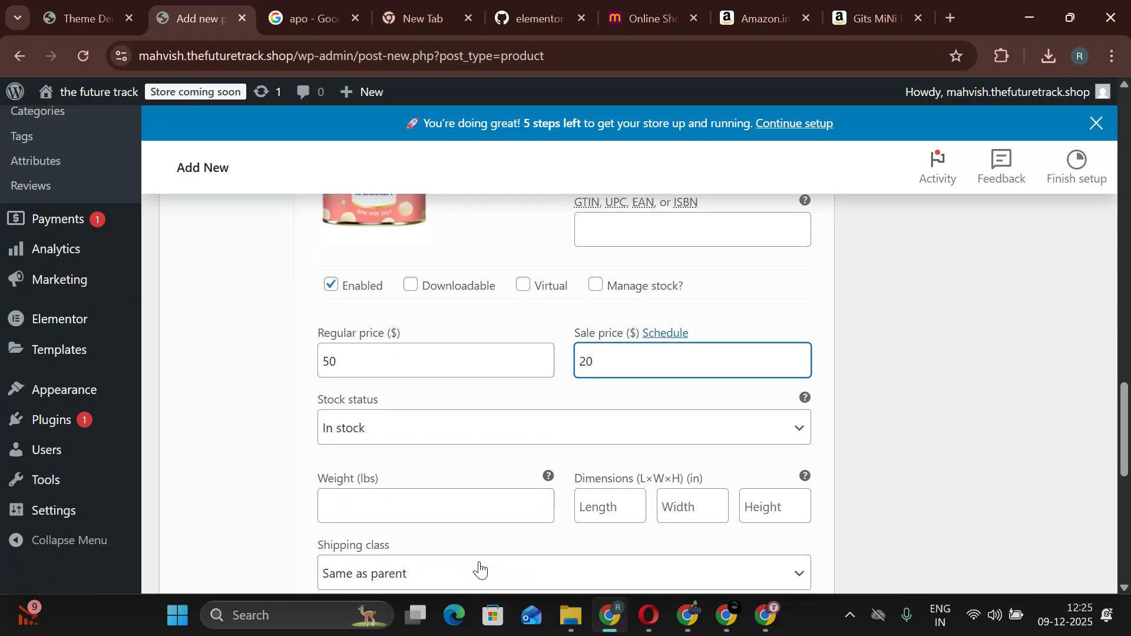
scroll(480, 548, up, 7)
scroll(480, 462, down, 10)
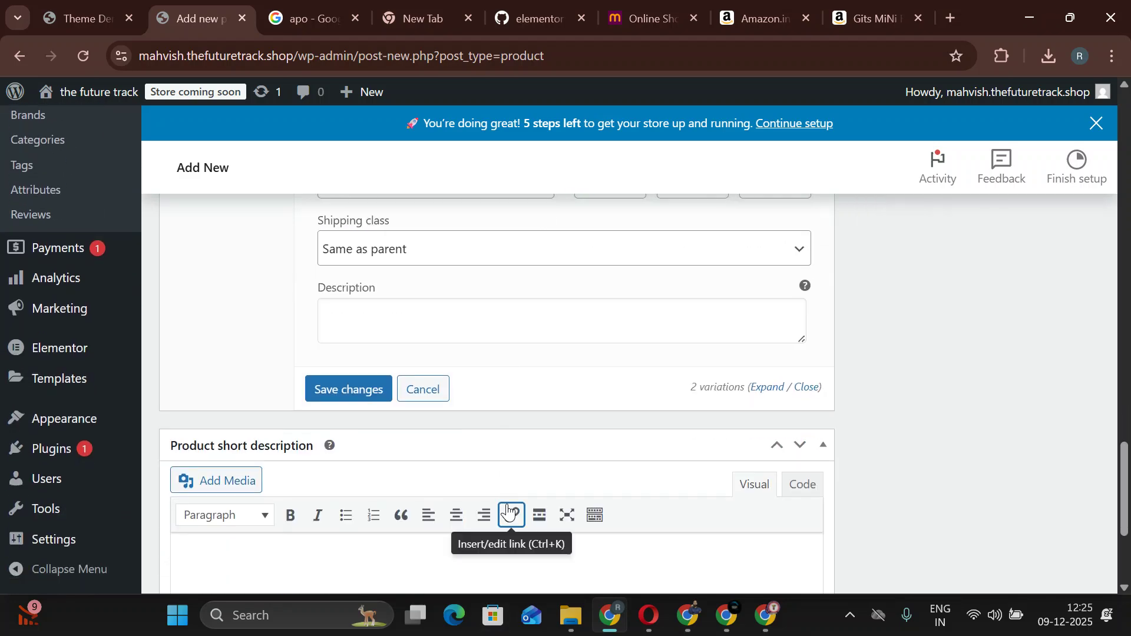
click(339, 386)
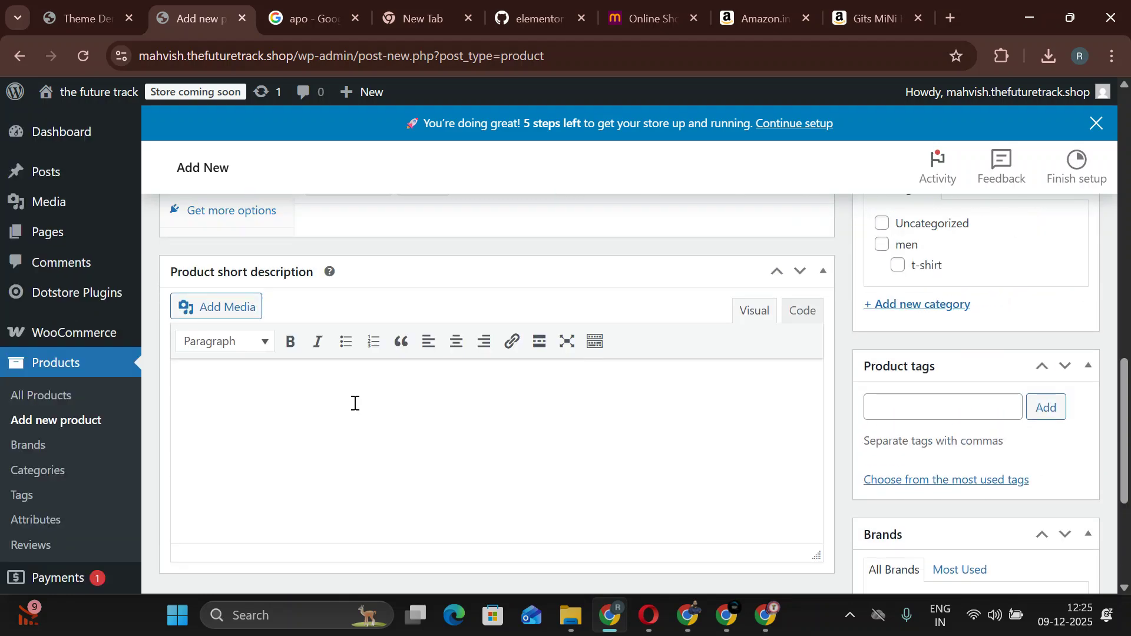
Reopen the saved kg and pcs variations and check their unit, image and prices.
scroll(354, 406, up, 5)
click(380, 449)
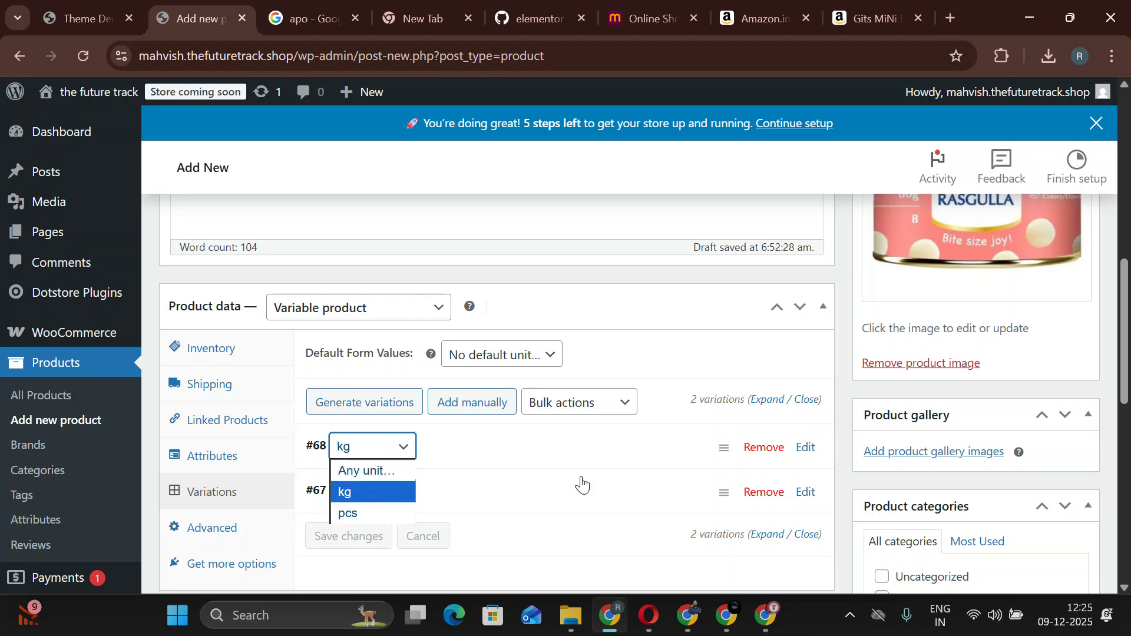
click(806, 458)
scroll(525, 456, down, 6)
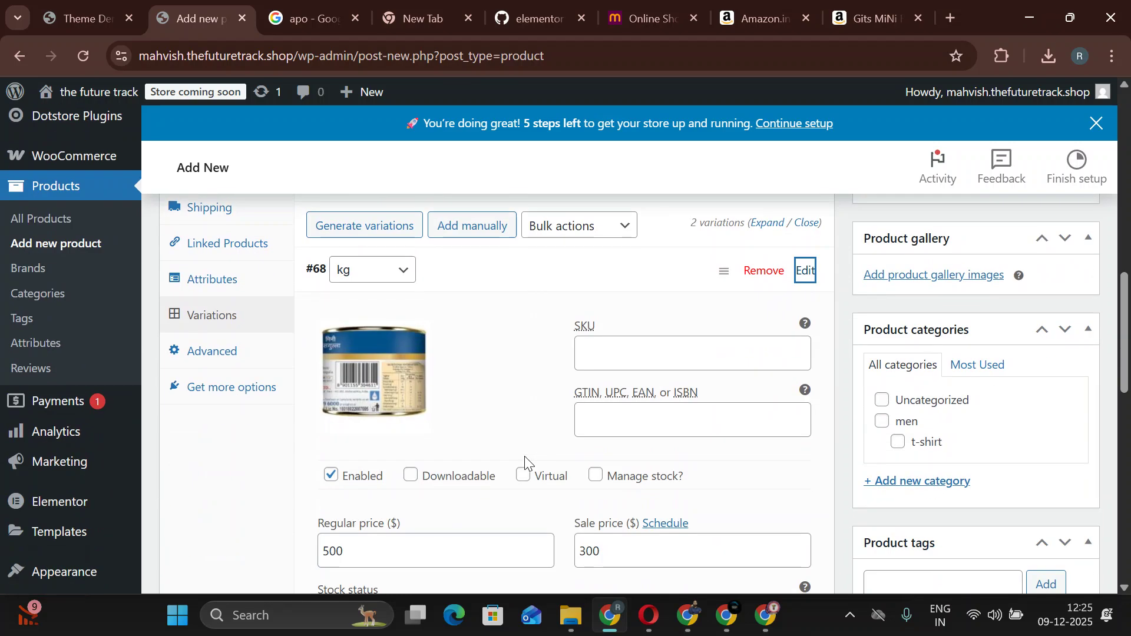
scroll(430, 449, down, 8)
click(402, 287)
click(383, 353)
click(805, 286)
scroll(470, 407, down, 3)
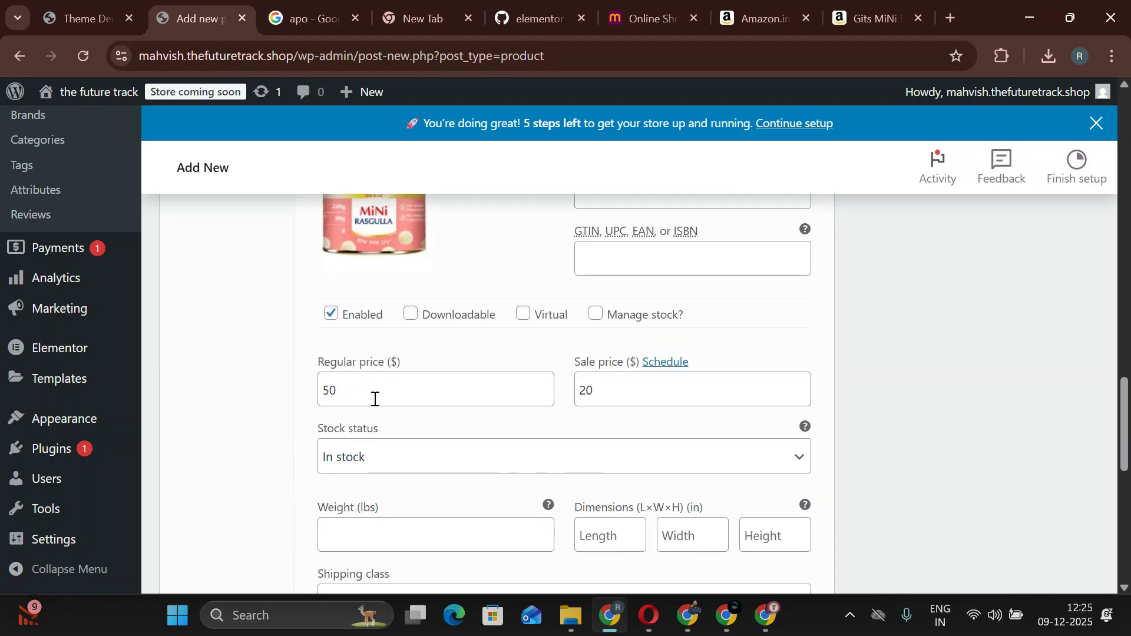
scroll(754, 422, up, 8)
scroll(1104, 359, down, 6)
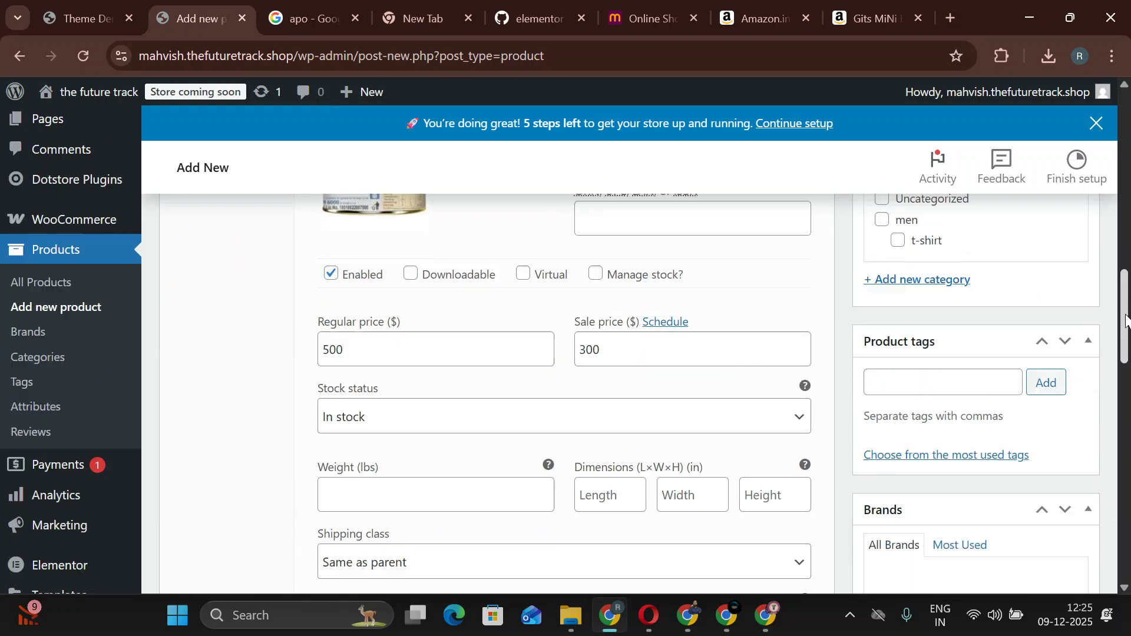
Publish the rasgulla product and open its page in the store through the permalink.
scroll(1104, 359, up, 5)
scroll(1104, 358, up, 2)
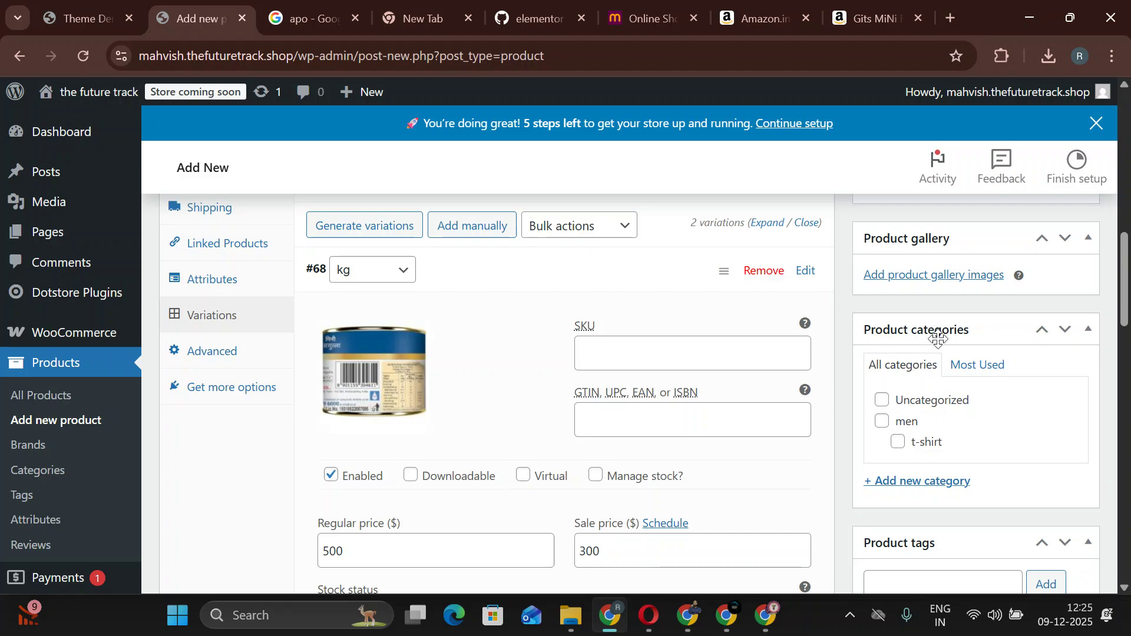
scroll(934, 330, down, 12)
scroll(958, 458, up, 15)
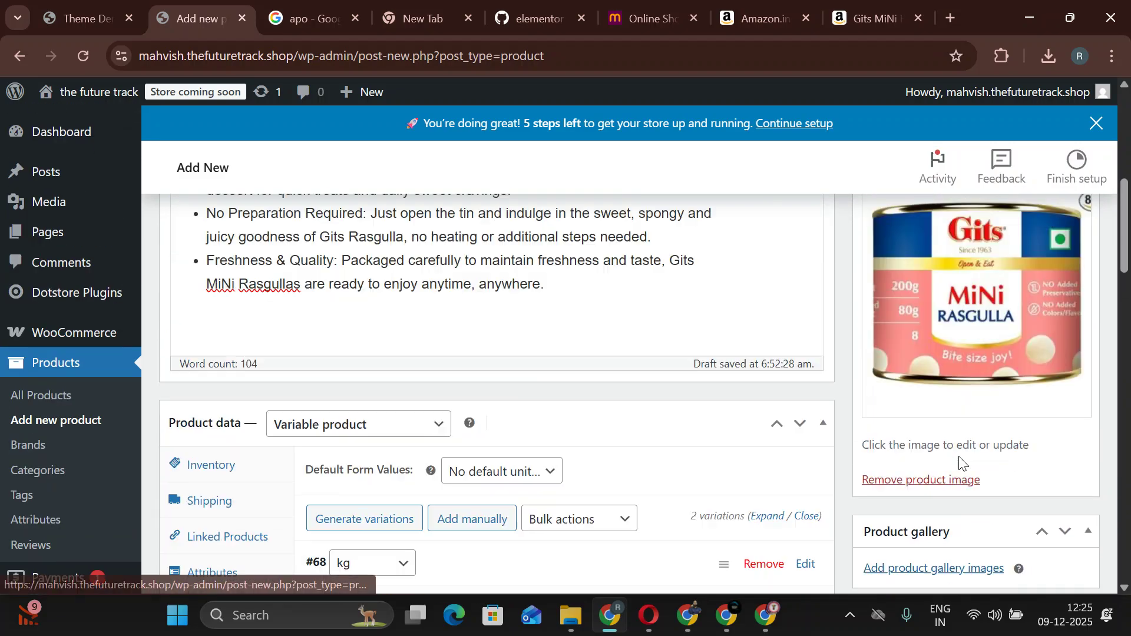
click(1049, 344)
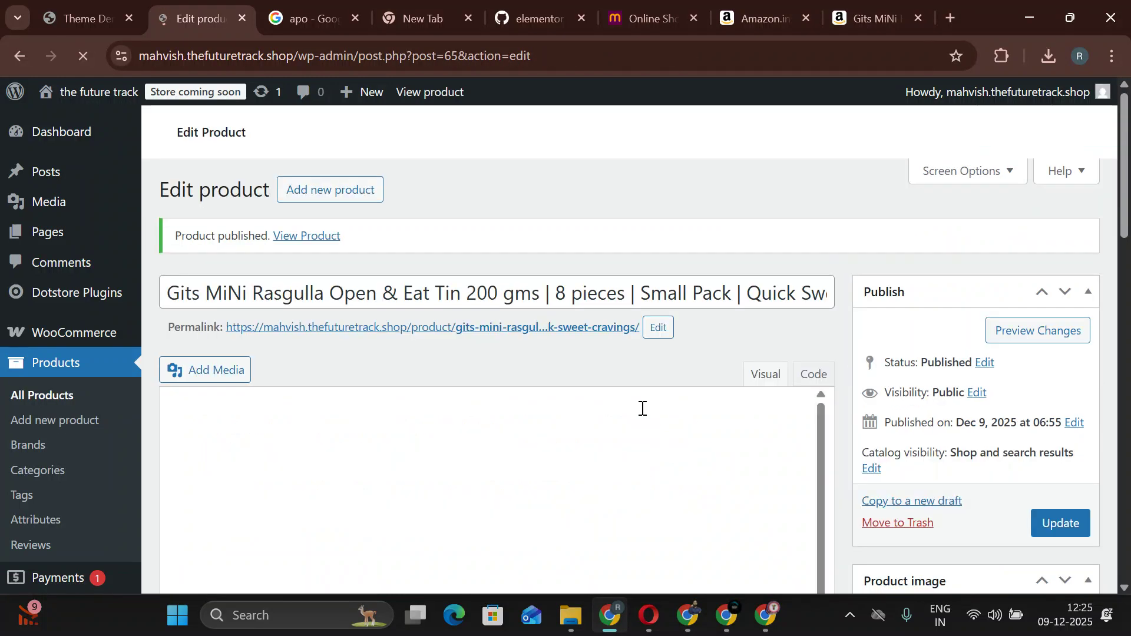
scroll(619, 401, up, 1)
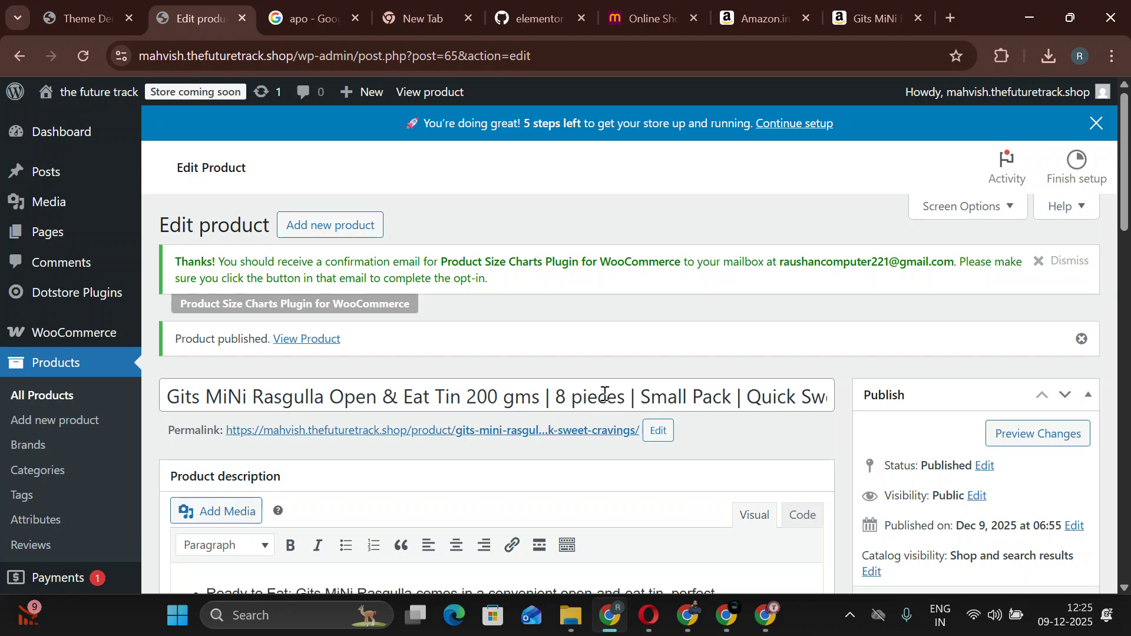
click(321, 430)
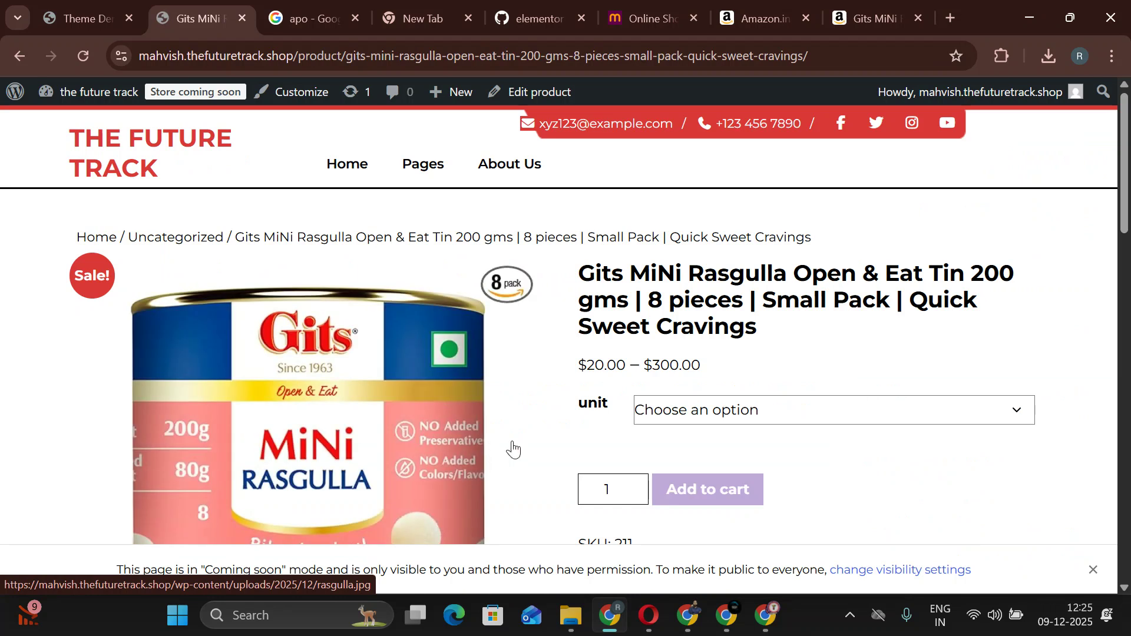
Switch the product page's unit between kg and pcs to compare each variation's image and price.
click(692, 419)
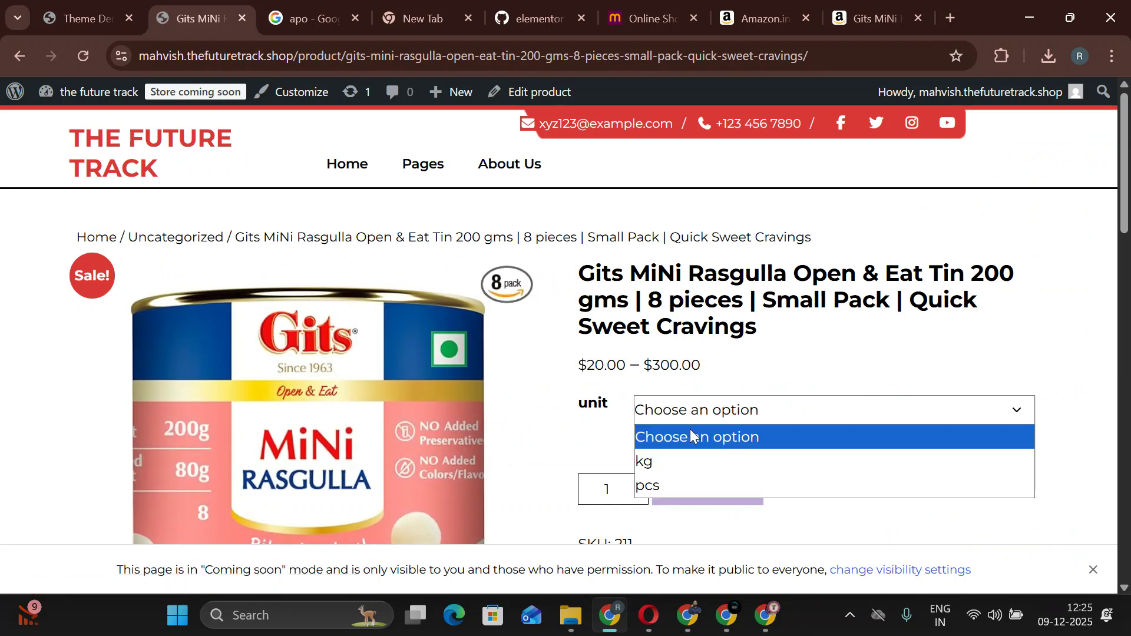
click(687, 460)
scroll(683, 458, down, 1)
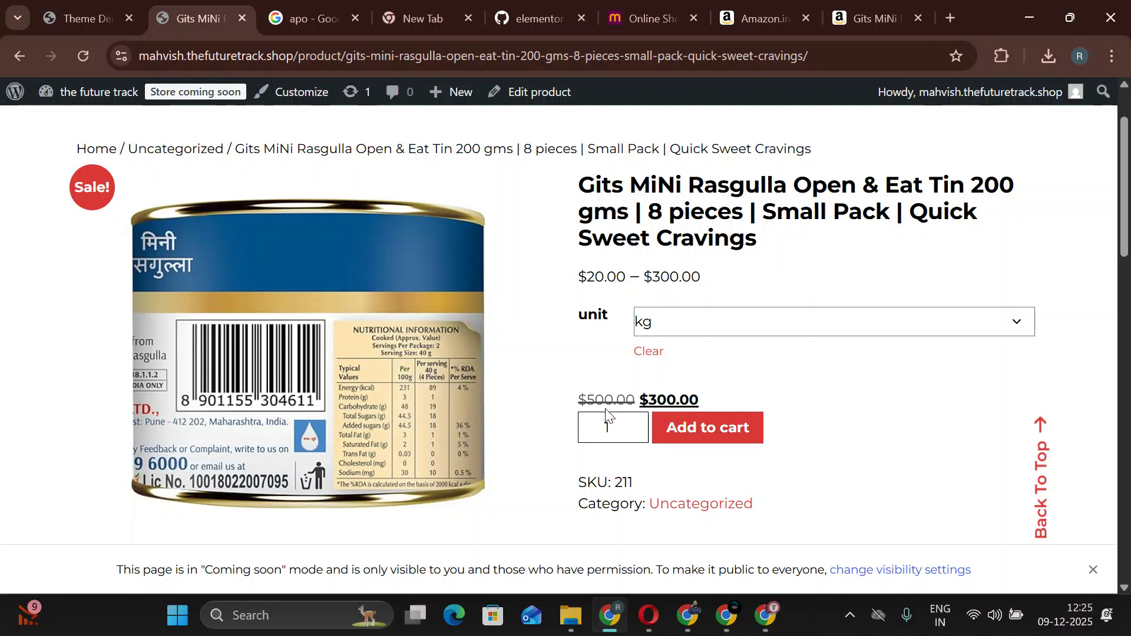
click(688, 322)
click(678, 395)
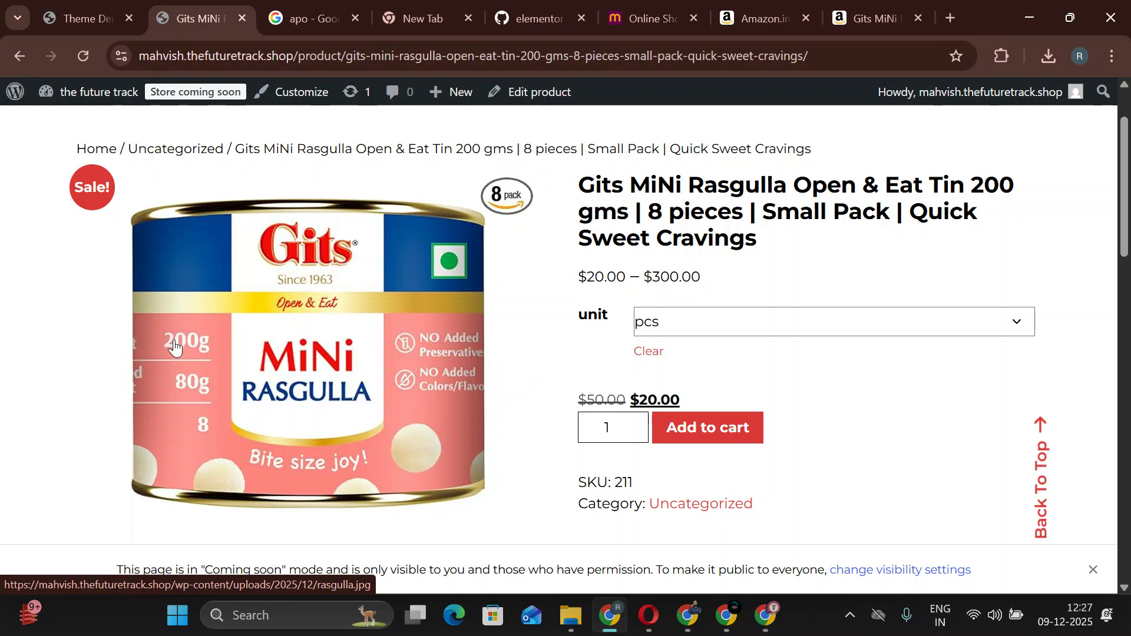
click(717, 312)
click(701, 371)
scroll(101, 216, up, 2)
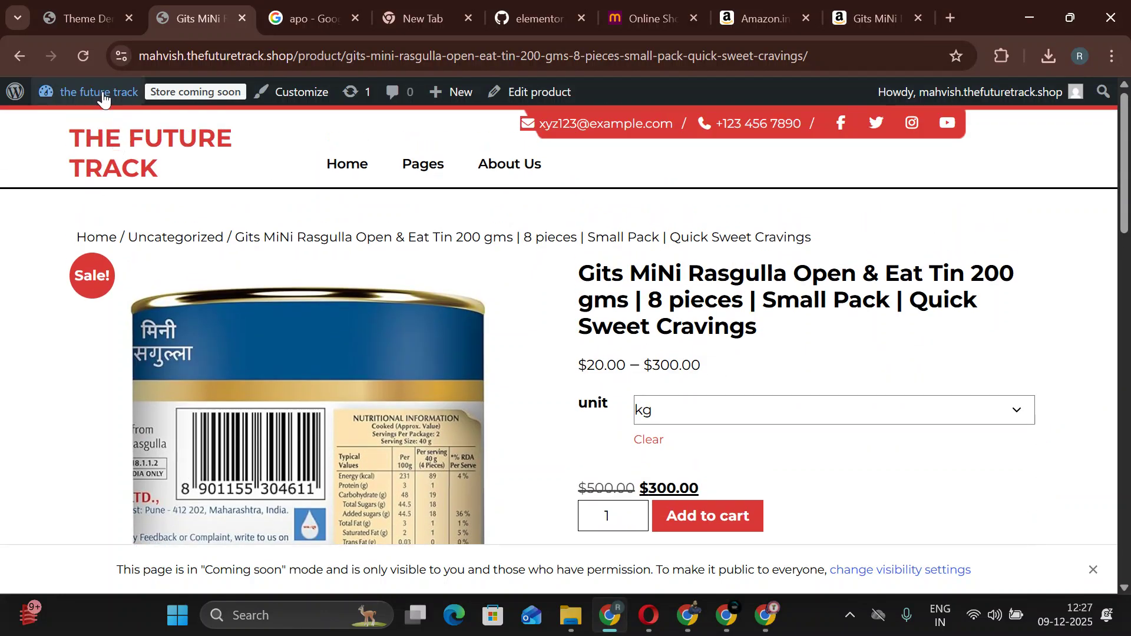
Return from the product page to the site's admin dashboard.
mouse_move(35, 92)
click(82, 137)
scroll(268, 367, down, 2)
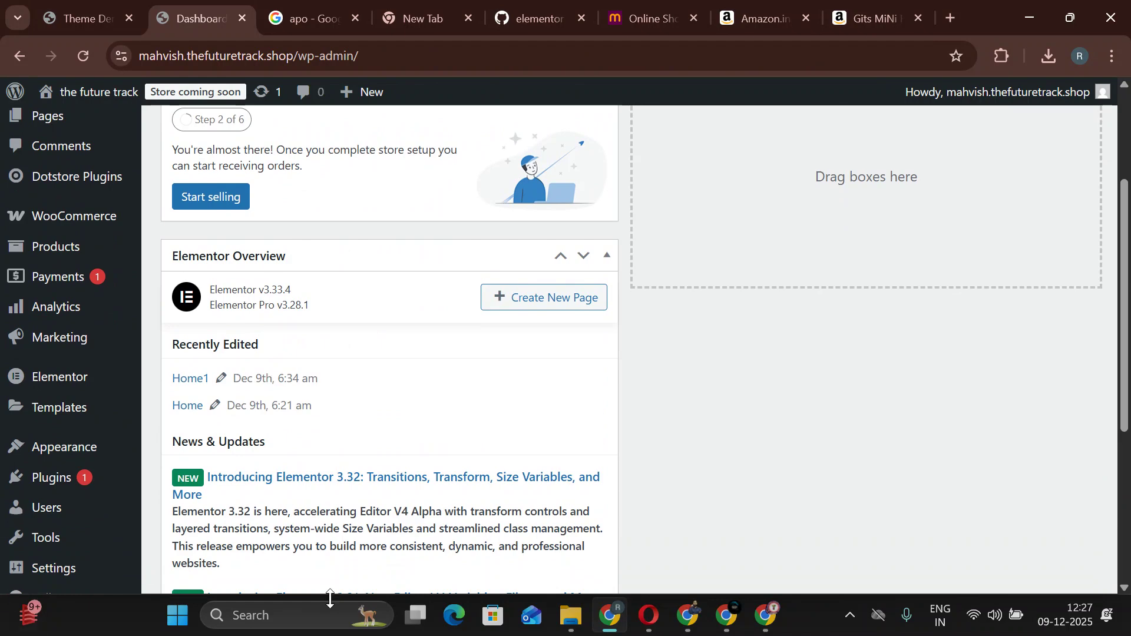
Launch Epic Pen over the dashboard and handwrite T, a dash and the sizes L and M, circling each size.
click(330, 618)
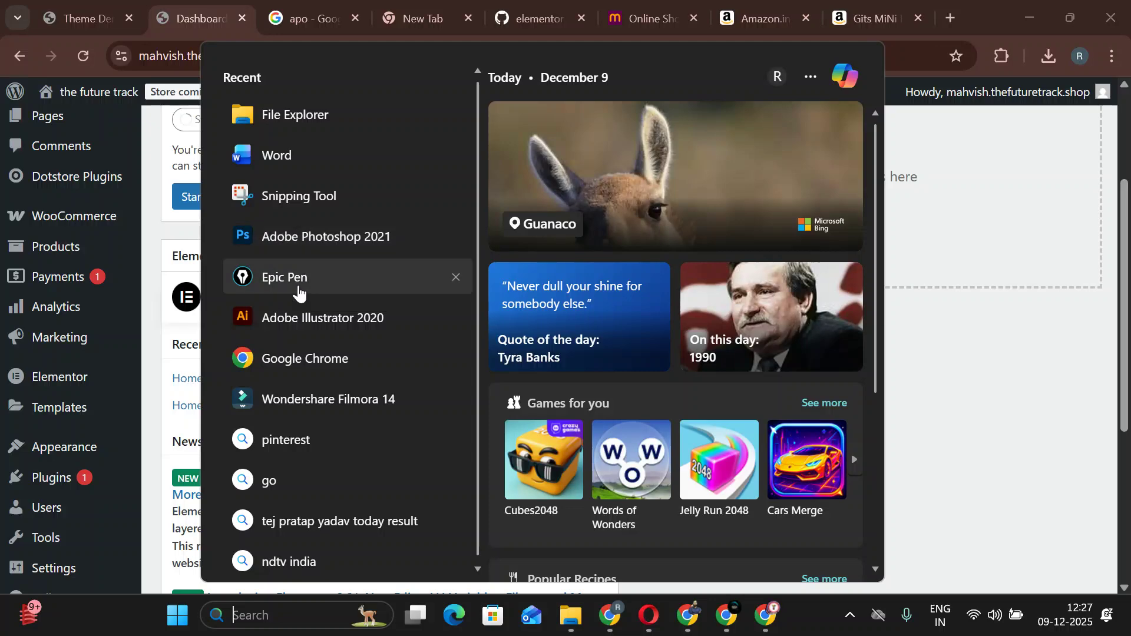
key(Escape)
mouse_move(624, 100)
mouse_down()
mouse_move(683, 123)
mouse_move(1005, 150)
mouse_up()
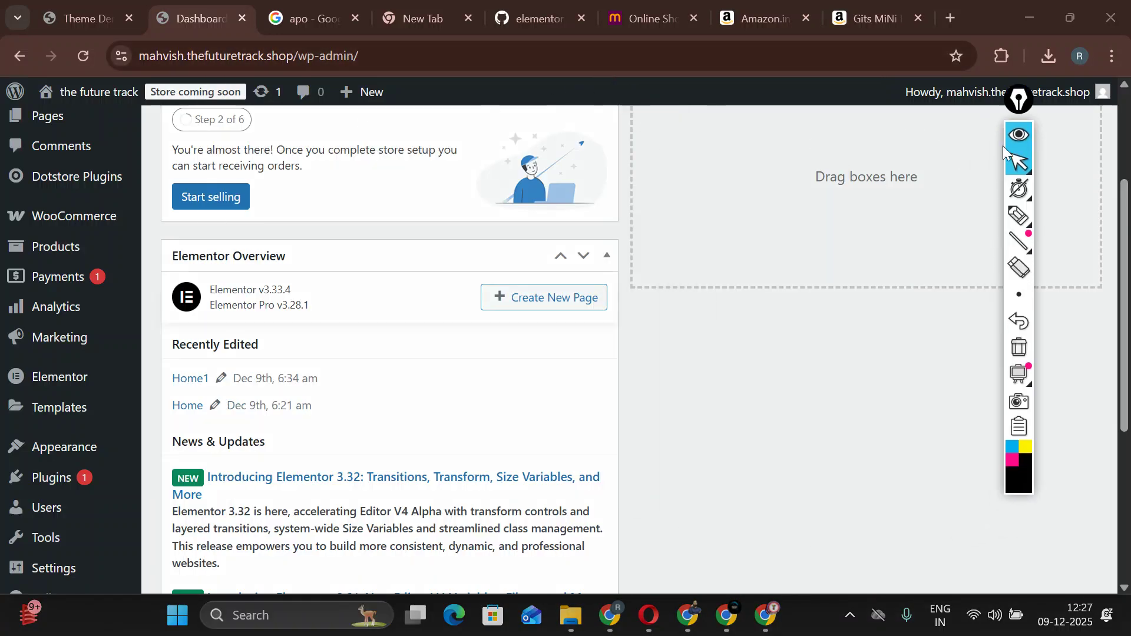
click(1019, 215)
mouse_move(264, 151)
mouse_down()
mouse_move(264, 211)
mouse_move(276, 143)
mouse_up()
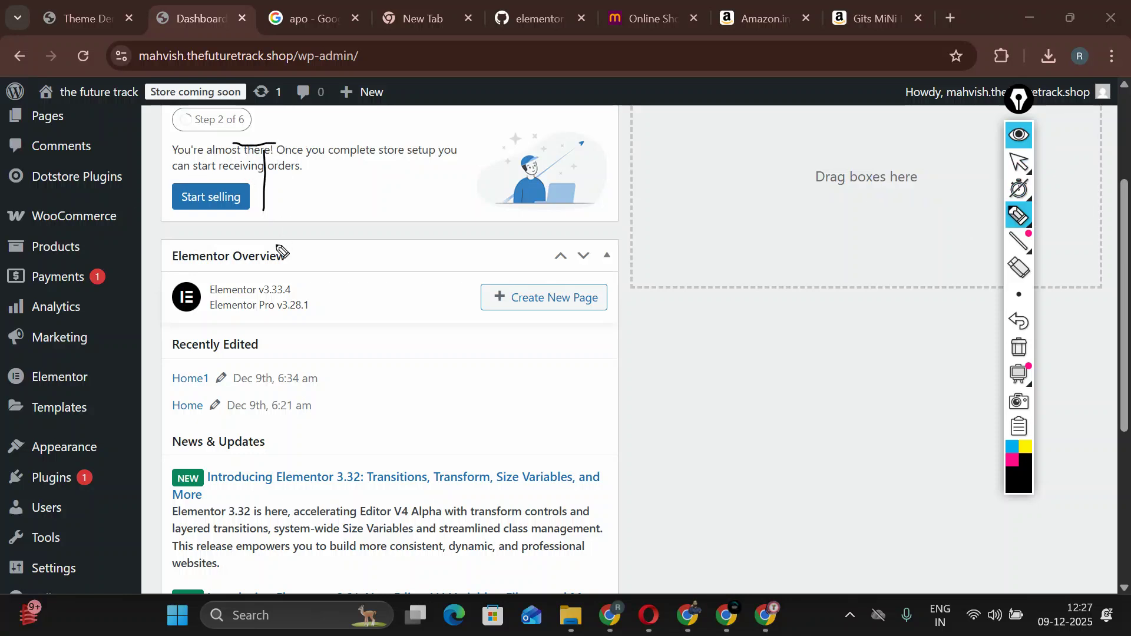
drag(329, 192, 392, 186)
mouse_move(639, 141)
mouse_down()
mouse_move(648, 189)
mouse_move(674, 187)
mouse_move(694, 247)
mouse_up()
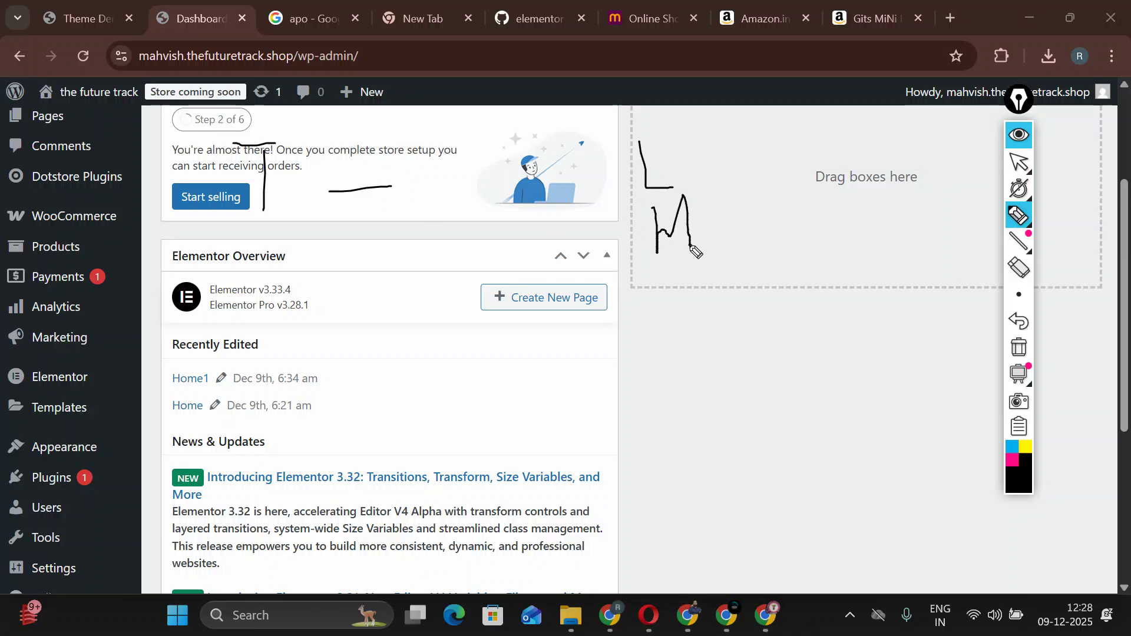
mouse_move(683, 126)
mouse_down()
mouse_move(628, 212)
mouse_move(660, 151)
mouse_up()
mouse_move(726, 202)
mouse_down()
mouse_move(664, 285)
mouse_move(755, 210)
mouse_up()
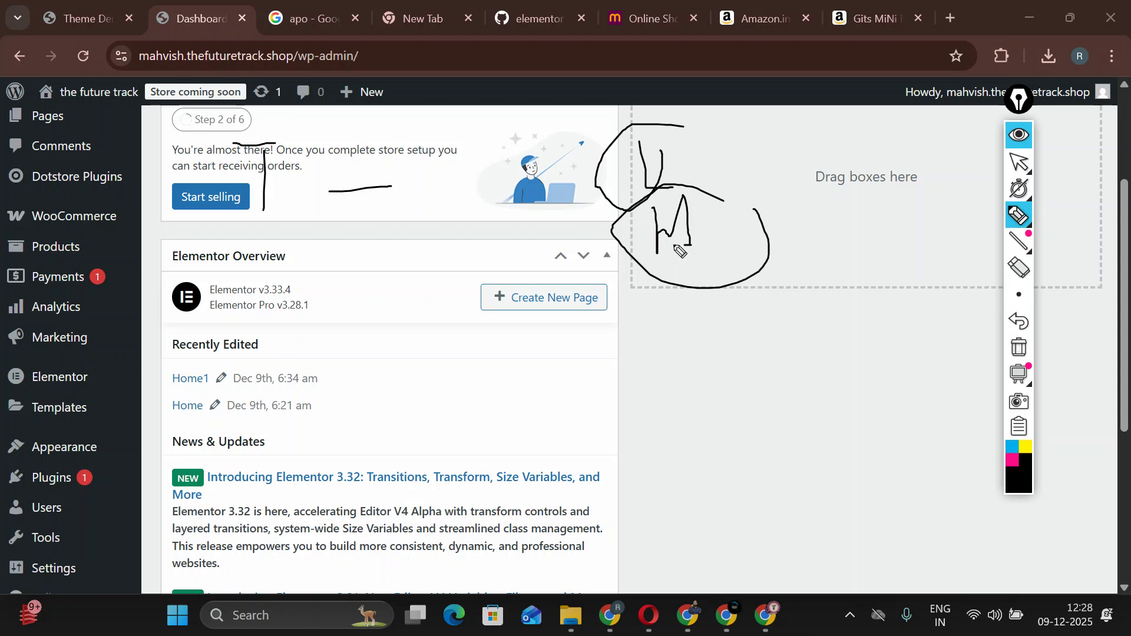
Handwrite an M, a row reading M - T - B and the letters D M, loop around the row, and hide the ink.
mouse_move(189, 281)
mouse_down()
mouse_move(234, 254)
mouse_move(243, 289)
mouse_up()
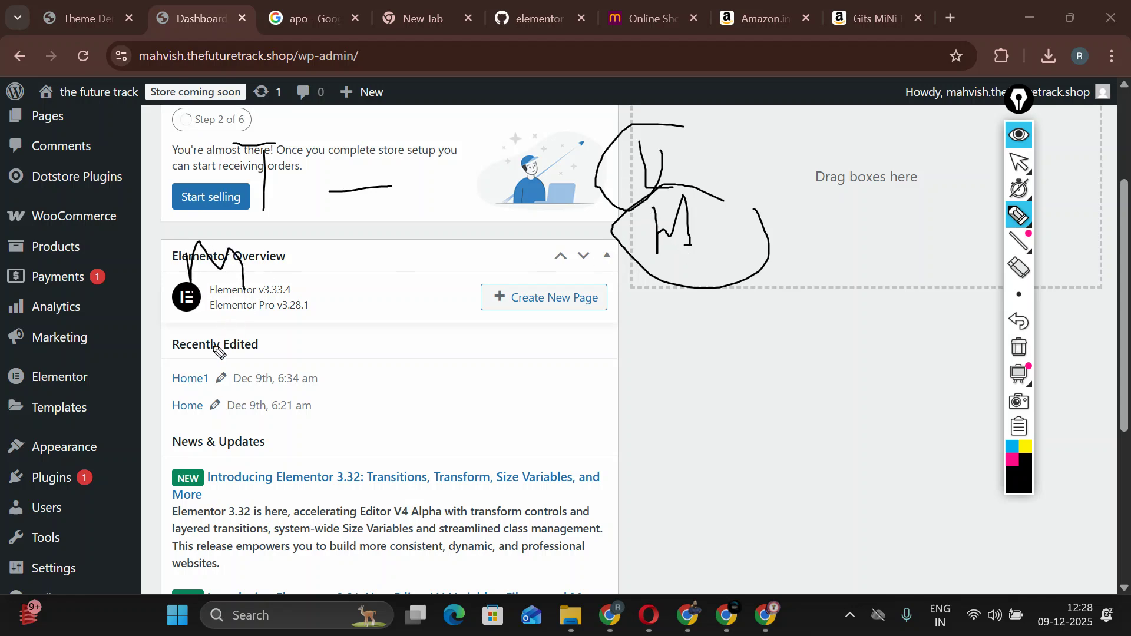
mouse_move(207, 344)
mouse_down()
mouse_move(244, 327)
mouse_move(278, 364)
mouse_up()
drag(371, 348, 423, 330)
drag(505, 290, 485, 353)
drag(430, 302, 551, 281)
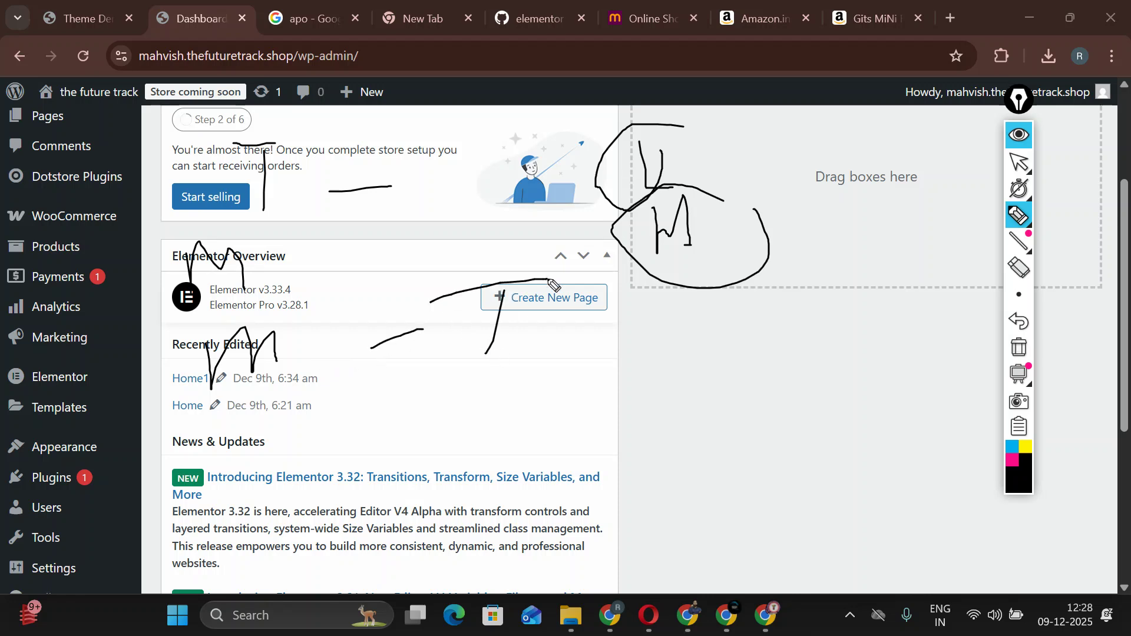
drag(592, 333, 636, 324)
drag(692, 300, 687, 356)
mouse_move(666, 315)
mouse_down()
mouse_move(704, 293)
mouse_move(678, 370)
mouse_up()
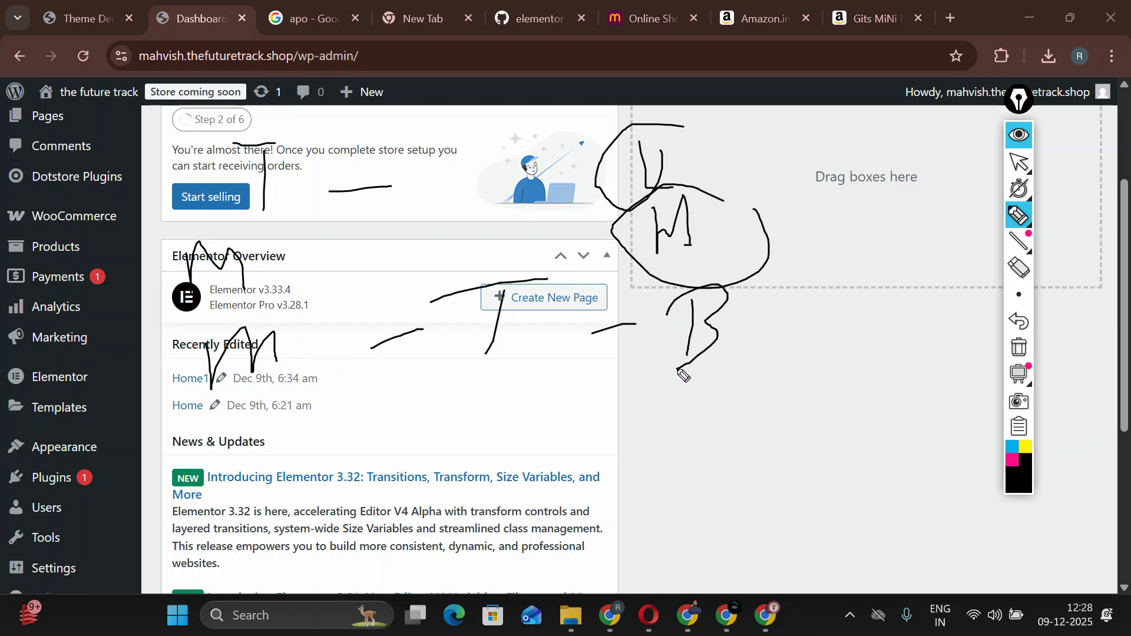
mouse_move(872, 304)
mouse_down()
mouse_move(876, 330)
mouse_move(896, 339)
mouse_move(849, 352)
mouse_up()
drag(949, 299, 964, 340)
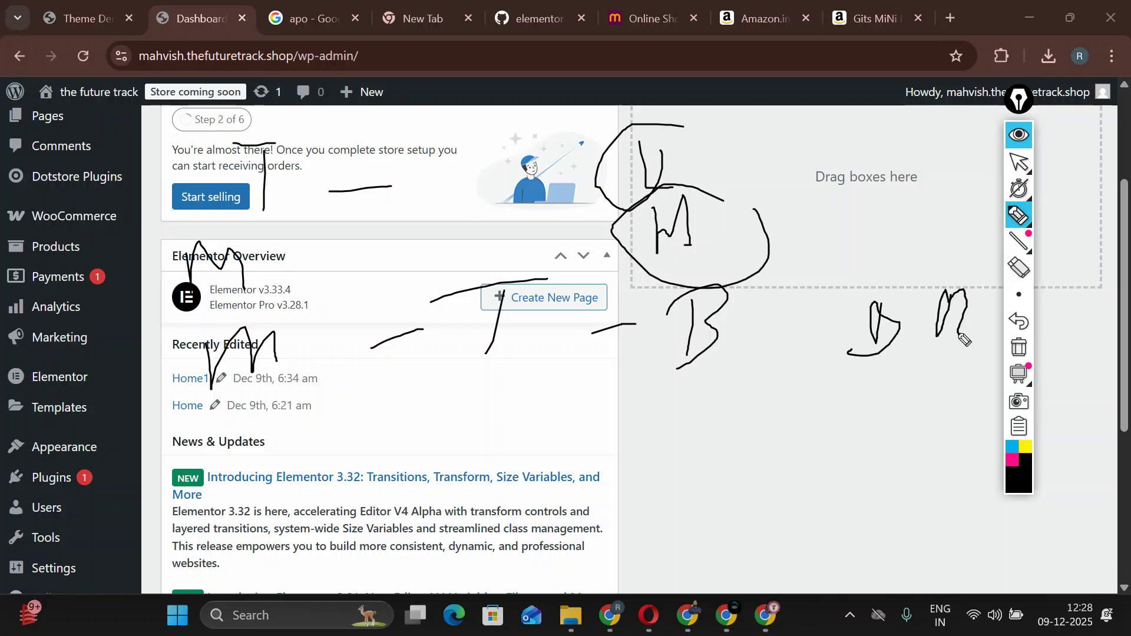
mouse_move(223, 417)
mouse_down()
mouse_move(1004, 353)
mouse_move(239, 326)
mouse_move(241, 390)
mouse_up()
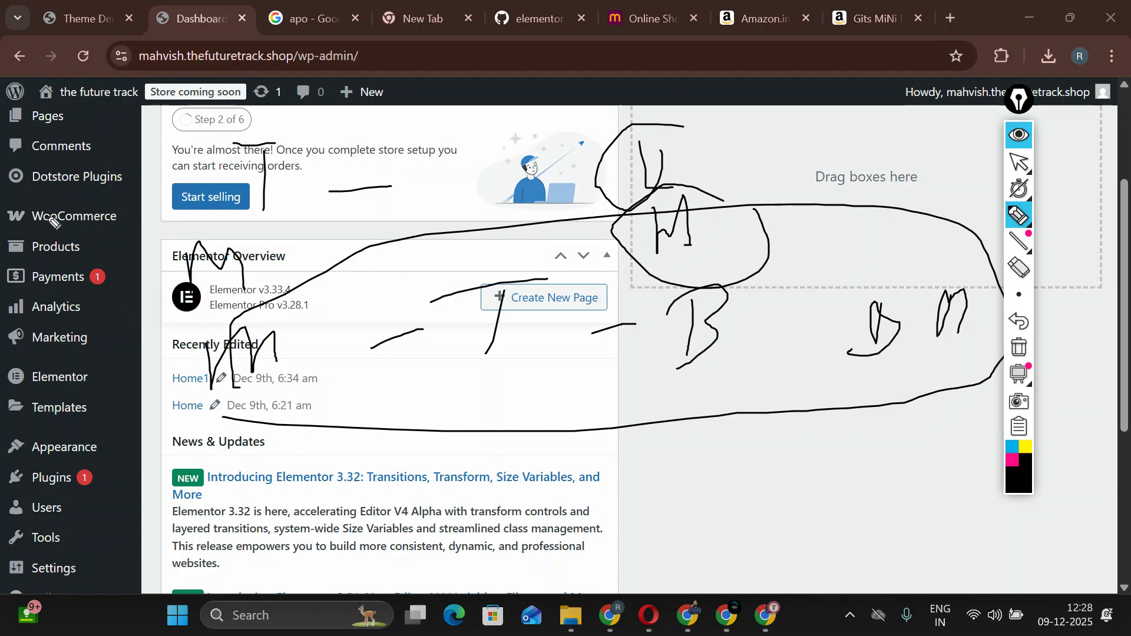
click(1009, 134)
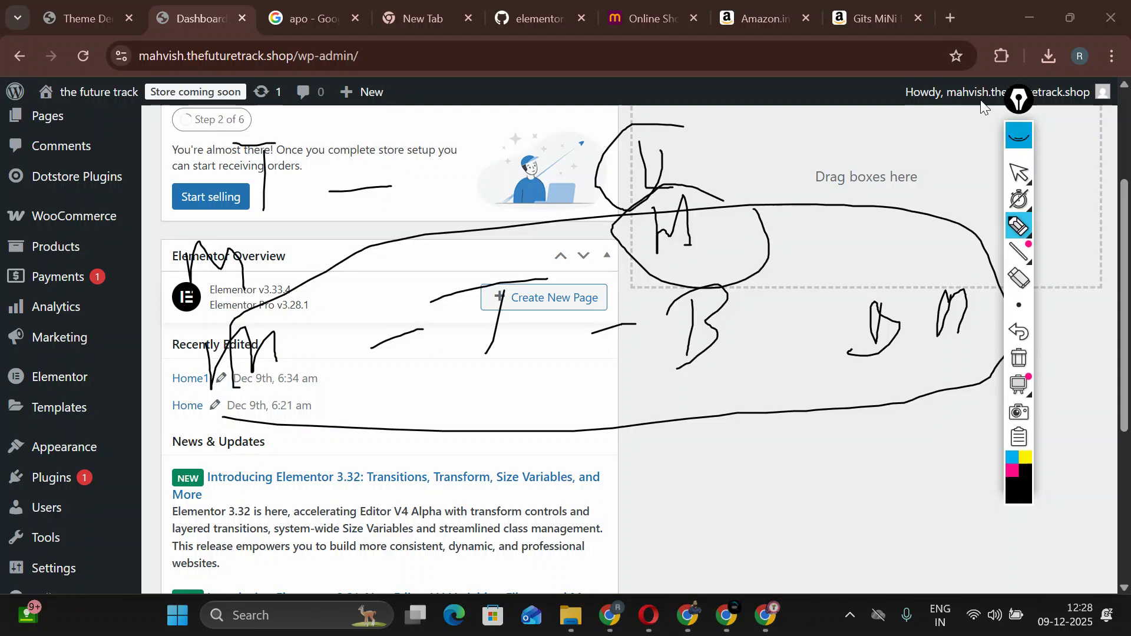
Switch to the Amazon product page and search the store for t-shirt.
click(874, 18)
scroll(285, 181, up, 10)
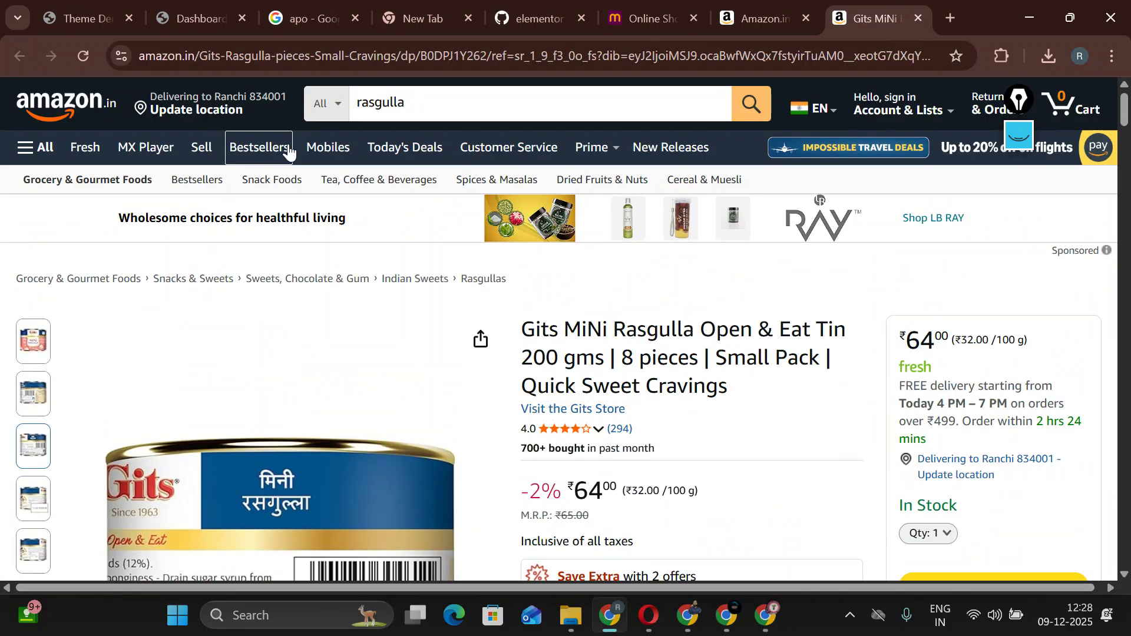
click(489, 103)
text(t-shirt)
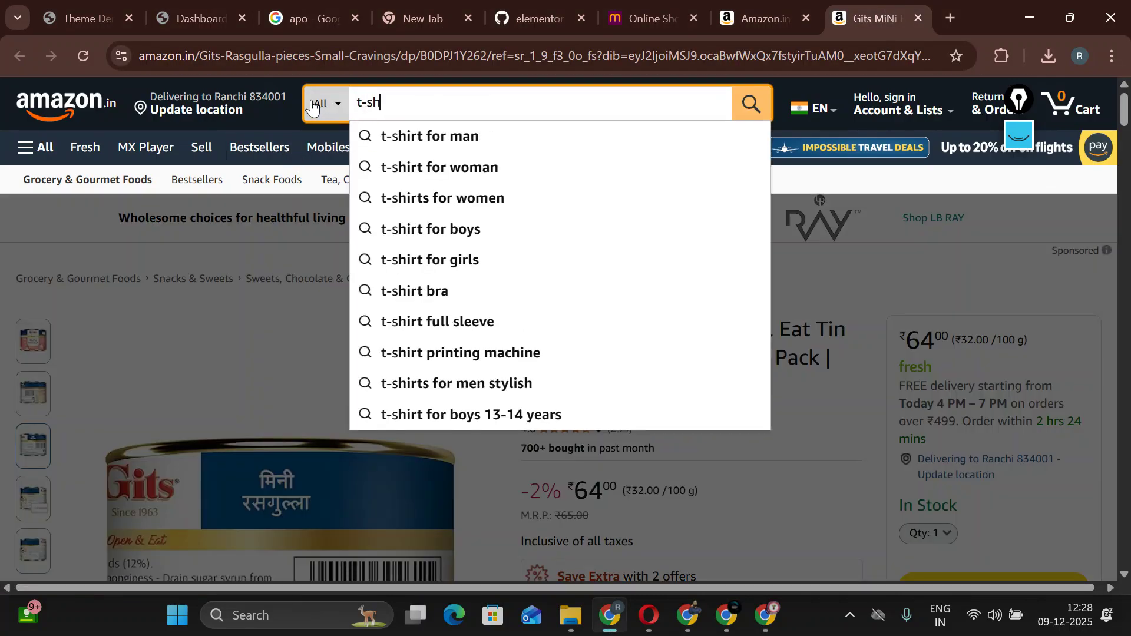
key(Return)
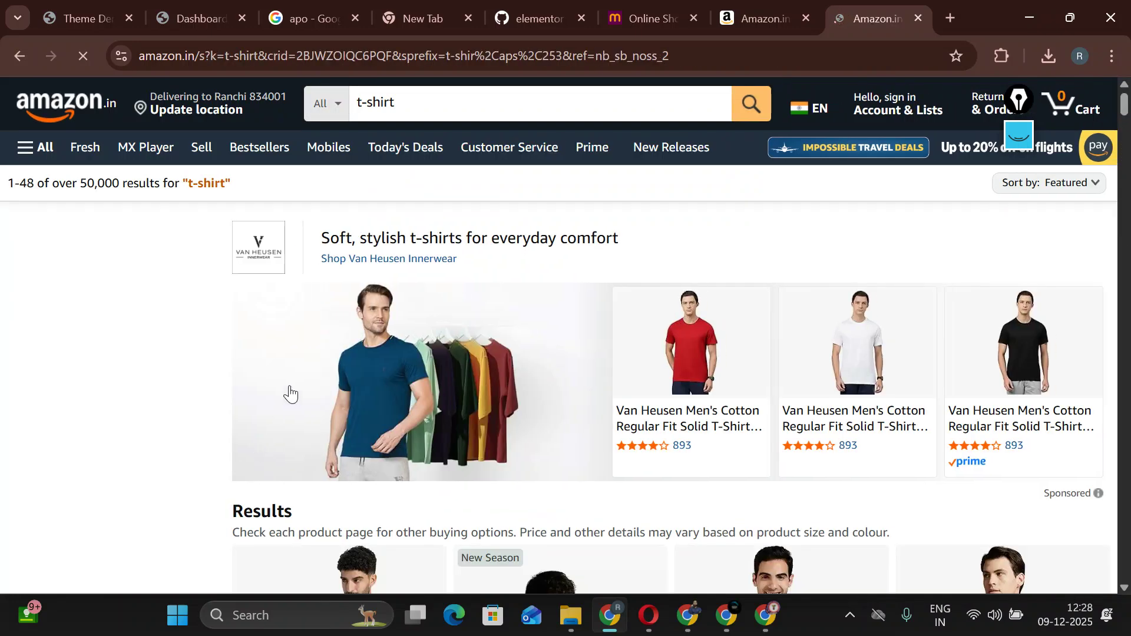
Open the Amazon Brand - Symbol men's polo from the results and review its colour and size options.
scroll(441, 412, down, 5)
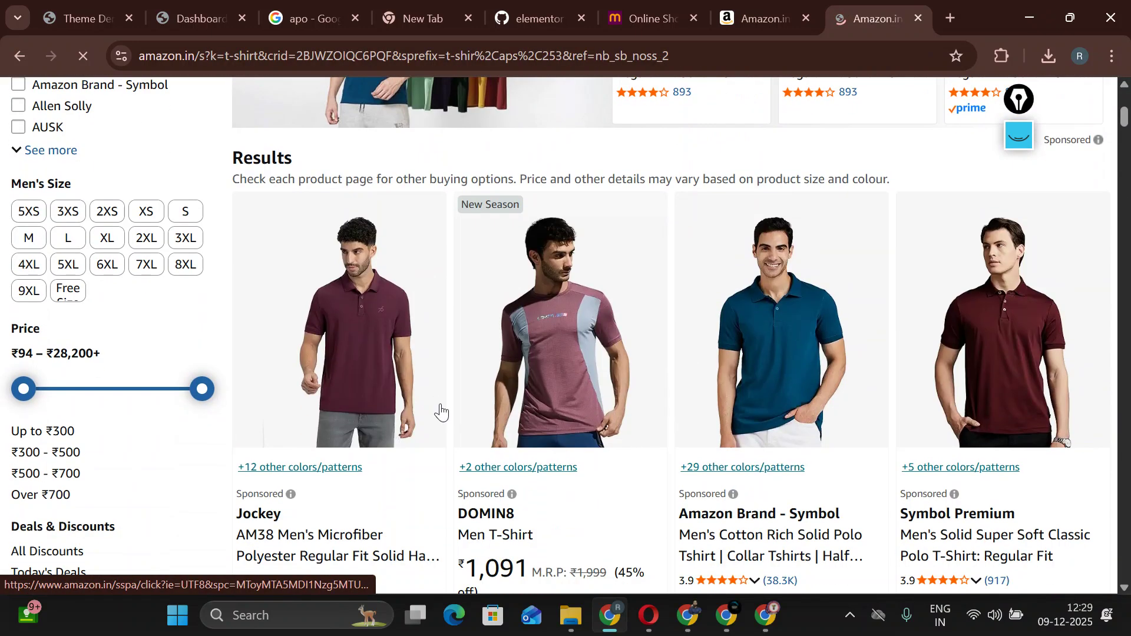
click(824, 336)
scroll(189, 361, down, 8)
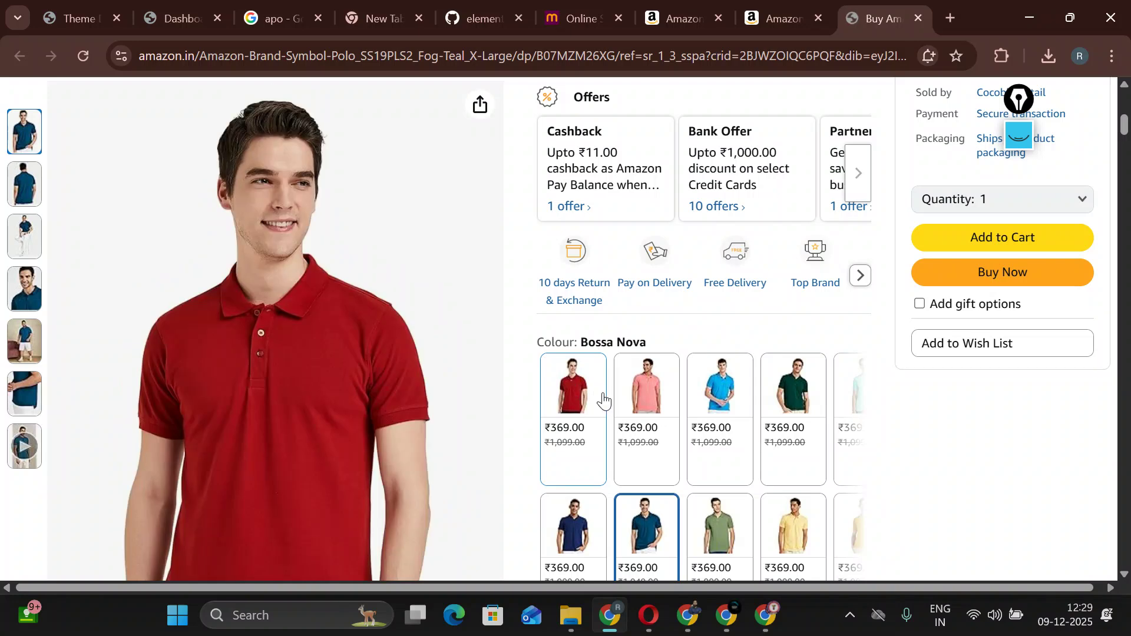
scroll(719, 382, down, 3)
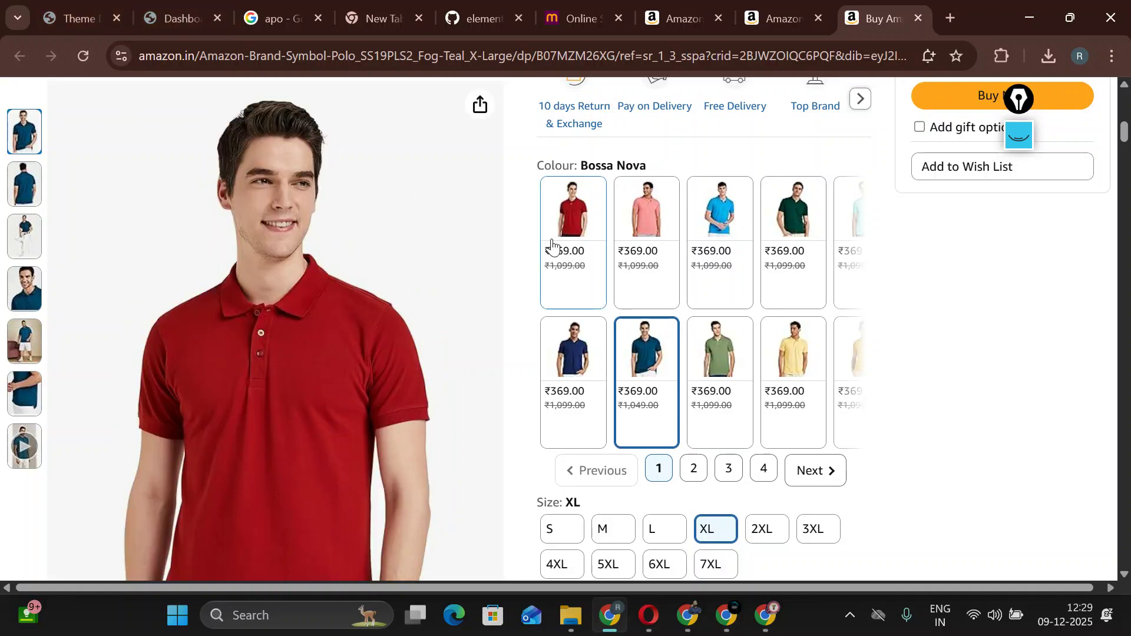
Choose the Bossa Nova colour and save the red polo's front photo to the Desktop as k1.
click(571, 219)
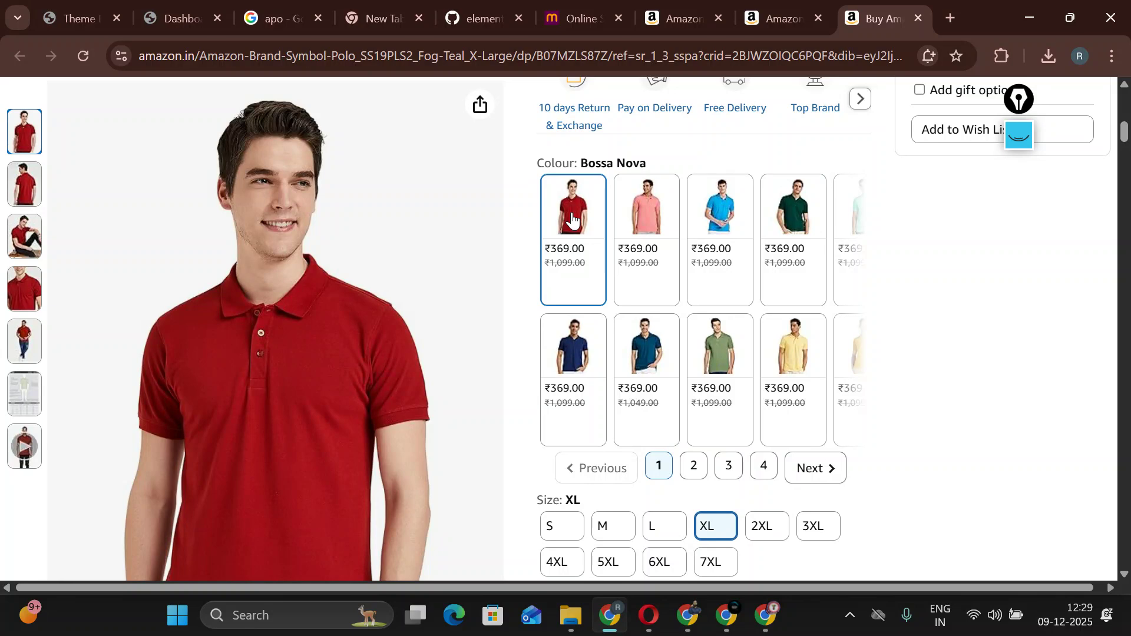
right_click(255, 185)
click(302, 228)
text(cc1)
key(BackSpace)
key(BackSpace)
key(BackSpace)
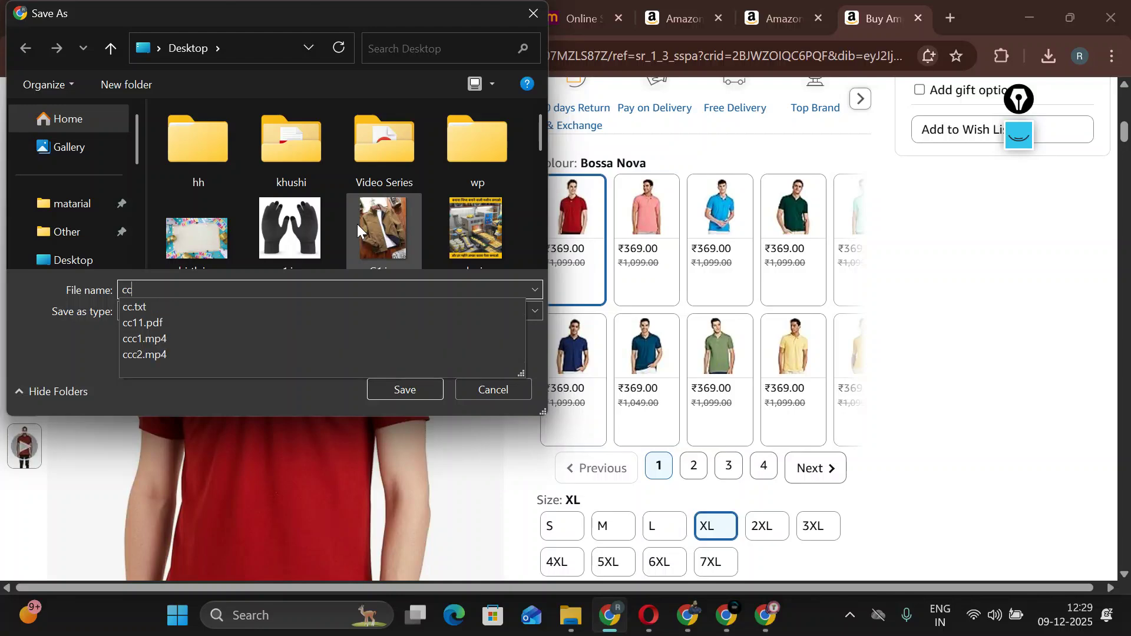
text(j1)
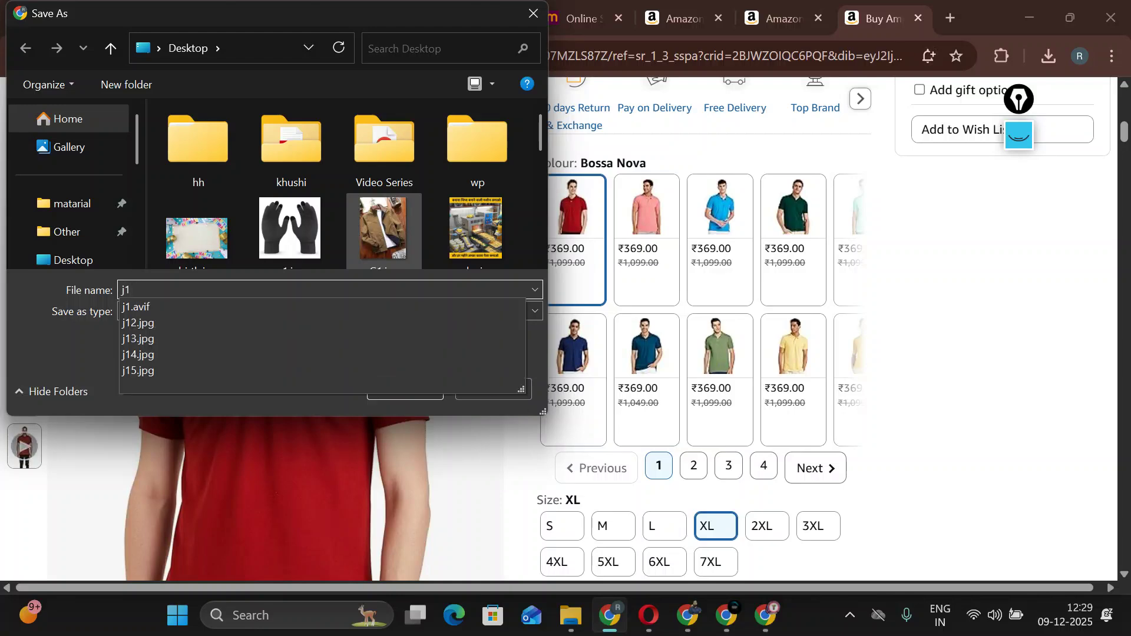
key(BackSpace)
key(BackSpace)
text(k1)
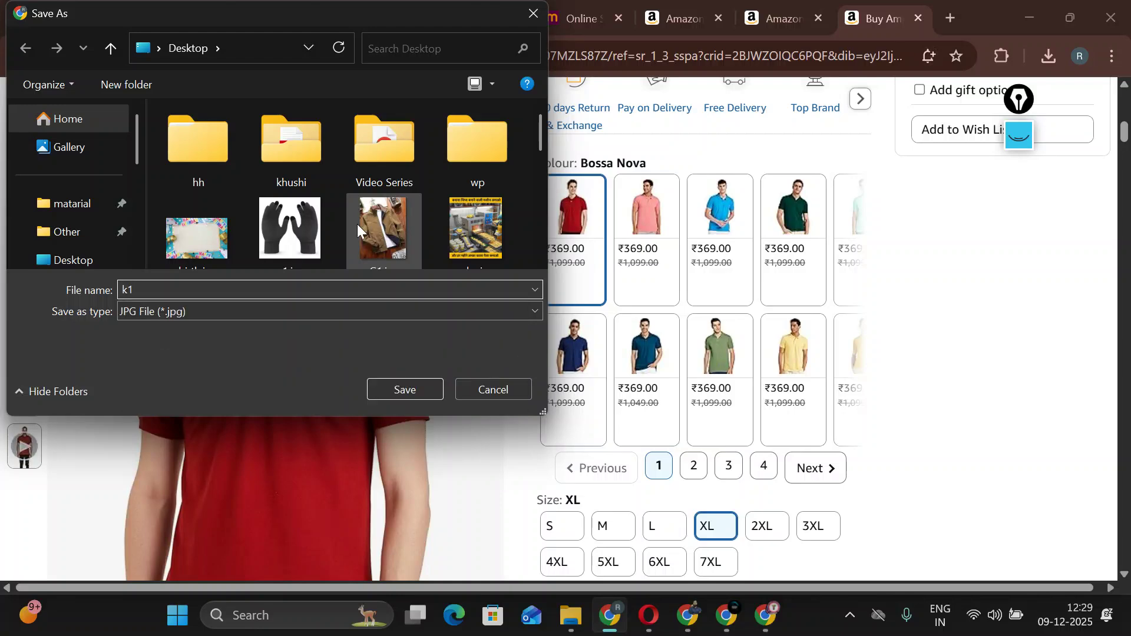
key(Return)
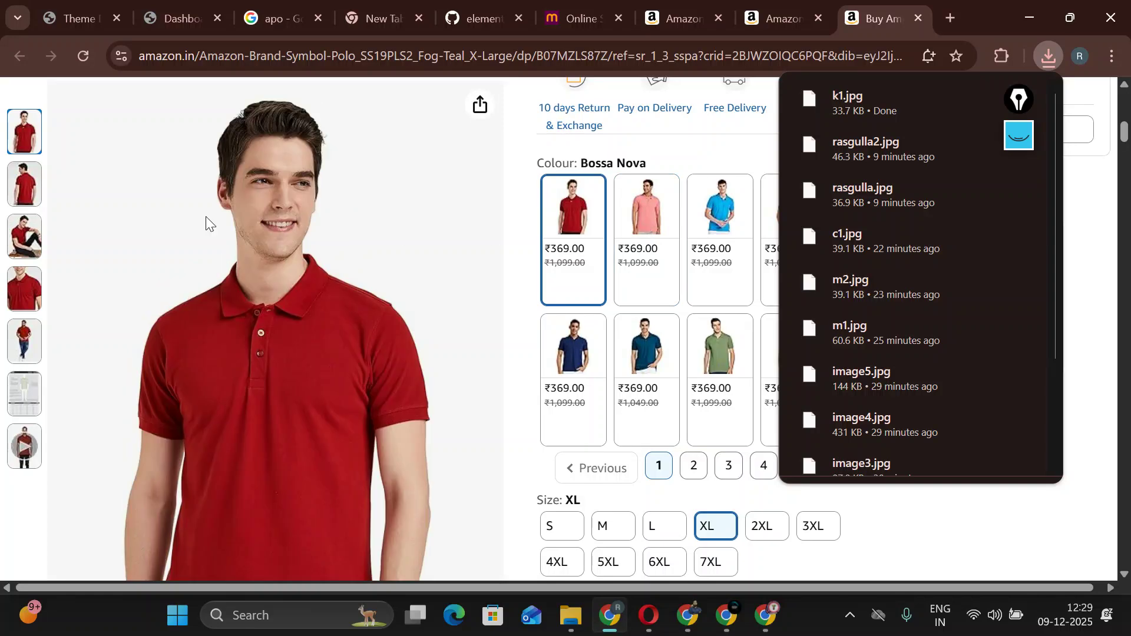
Save the red polo's back-view photo to the Desktop as k2.
mouse_move(23, 183)
right_click(277, 253)
click(341, 296)
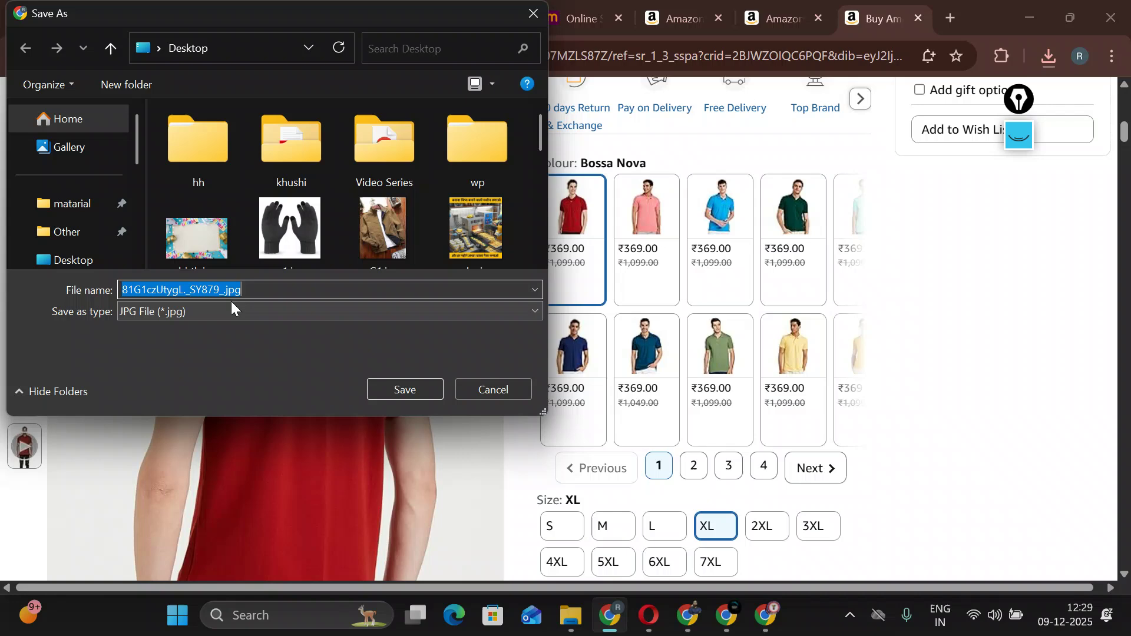
text(k2)
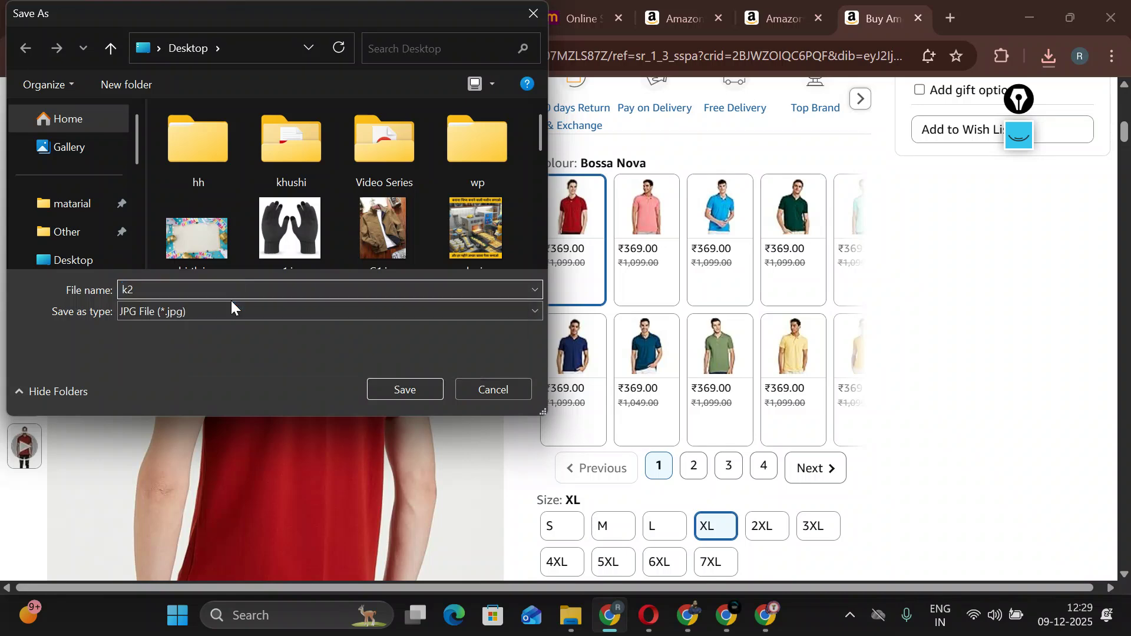
key(Return)
Save the photo of the seated model in the red polo to the Desktop as k3.
mouse_move(25, 237)
right_click(305, 270)
click(342, 316)
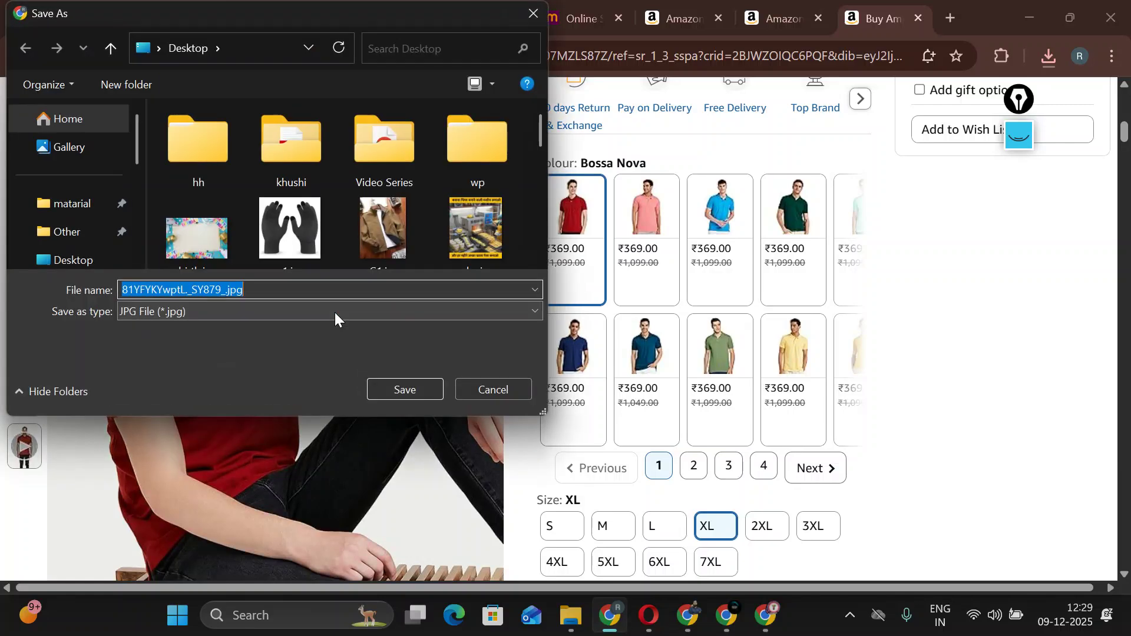
text(k3)
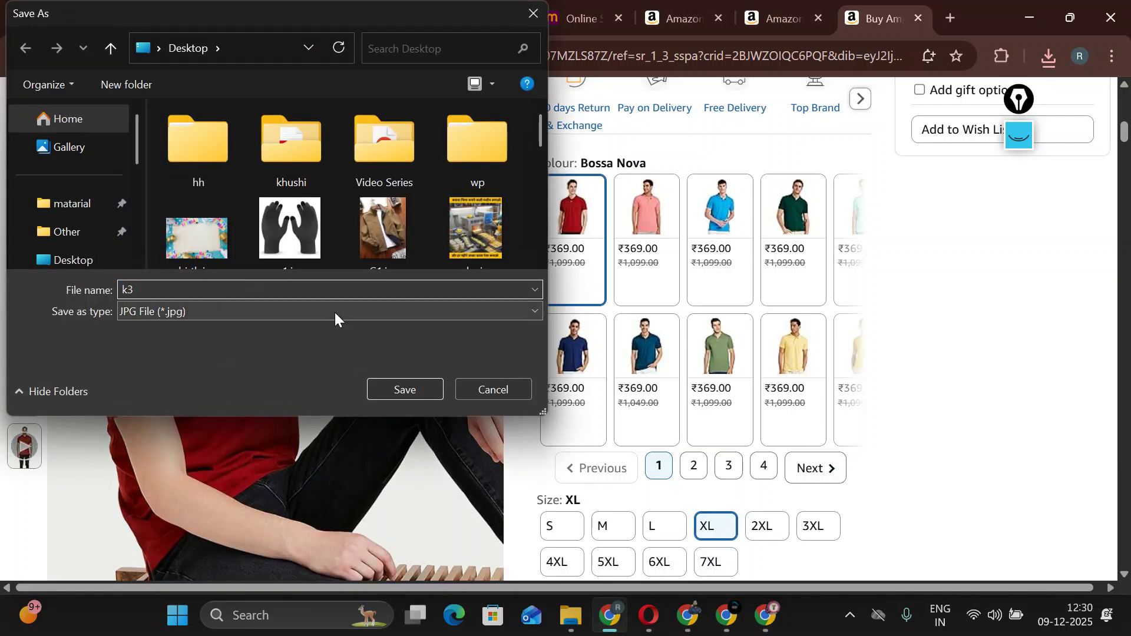
key(Return)
Save the close-up photo of the red polo to the Desktop as k4.
mouse_move(15, 274)
right_click(282, 281)
click(320, 323)
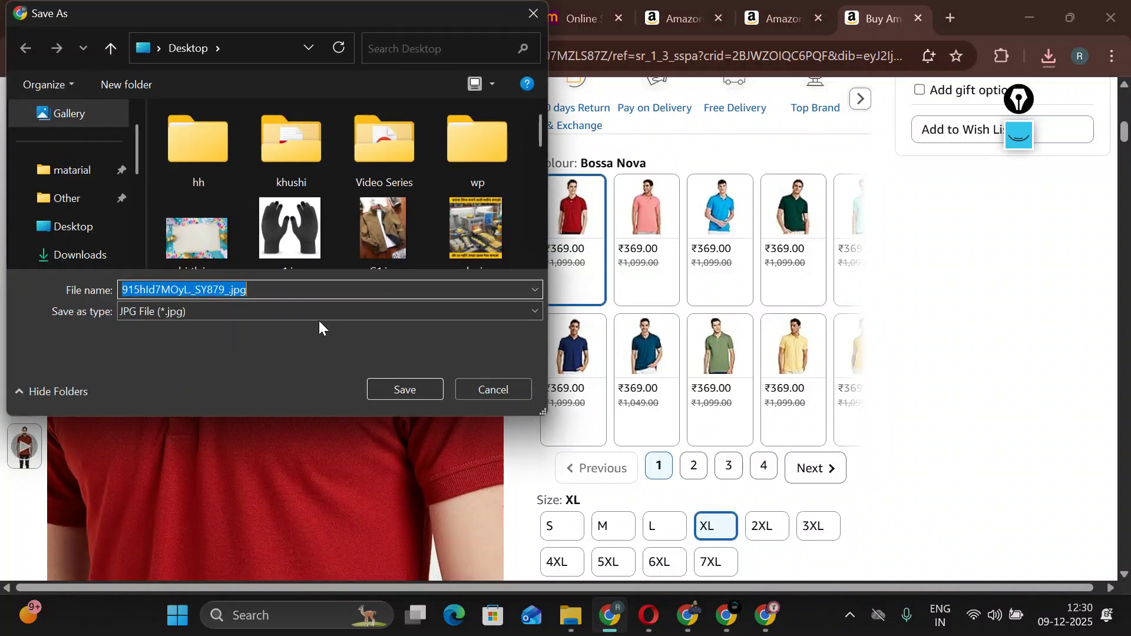
text(k4)
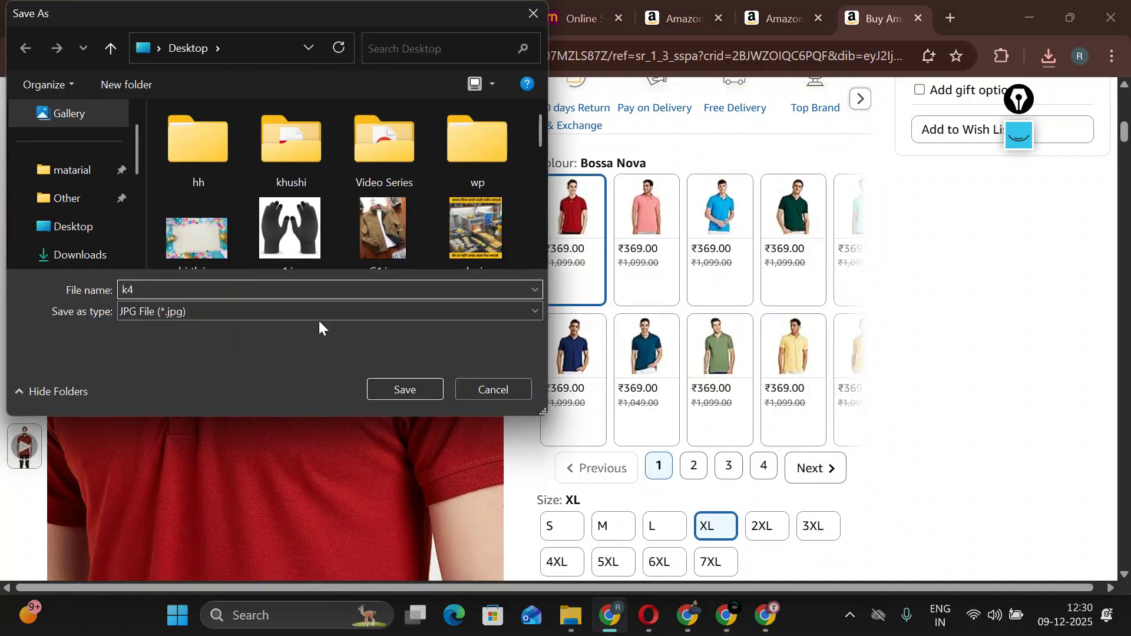
key(Return)
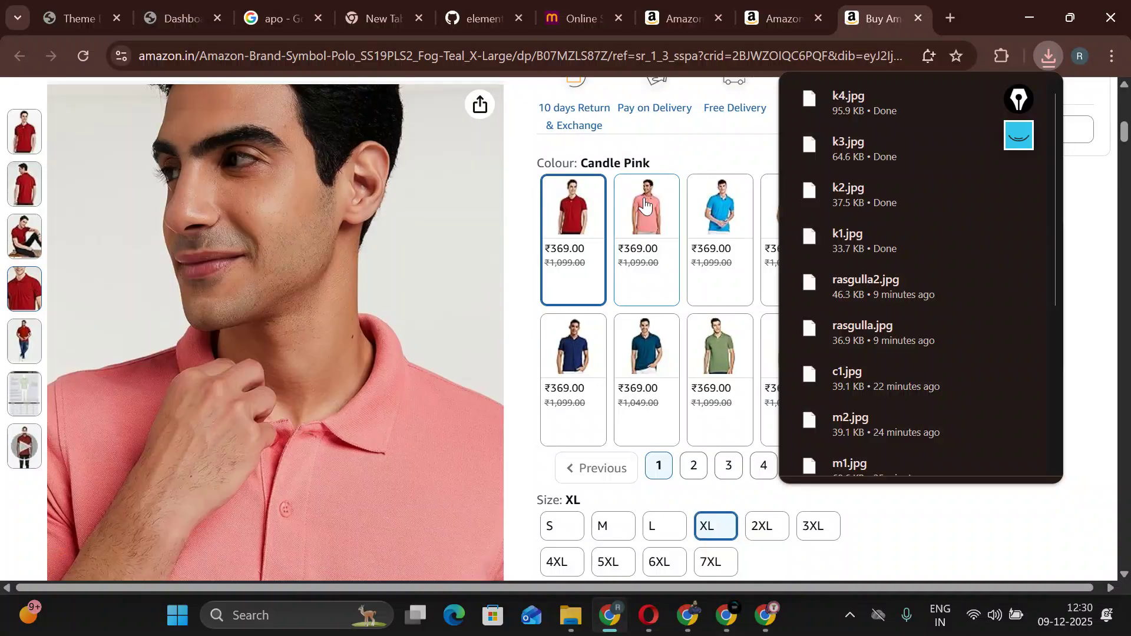
Choose the Candle Pink colour, view its size chart, and save the pink polo's front photo to the Desktop as q1.
click(635, 210)
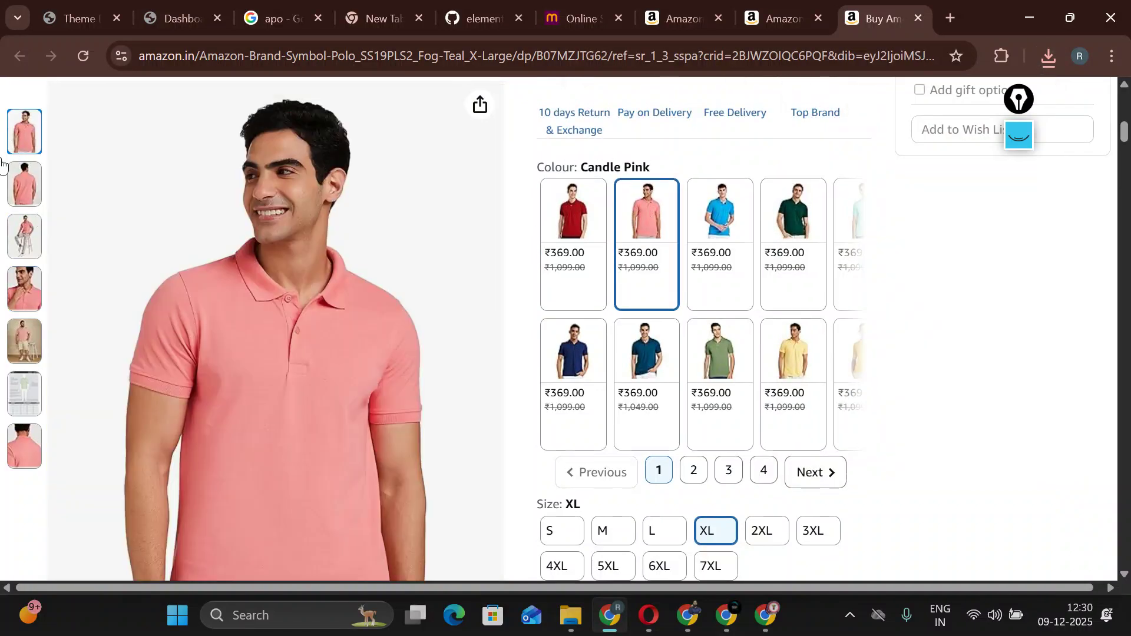
click(16, 400)
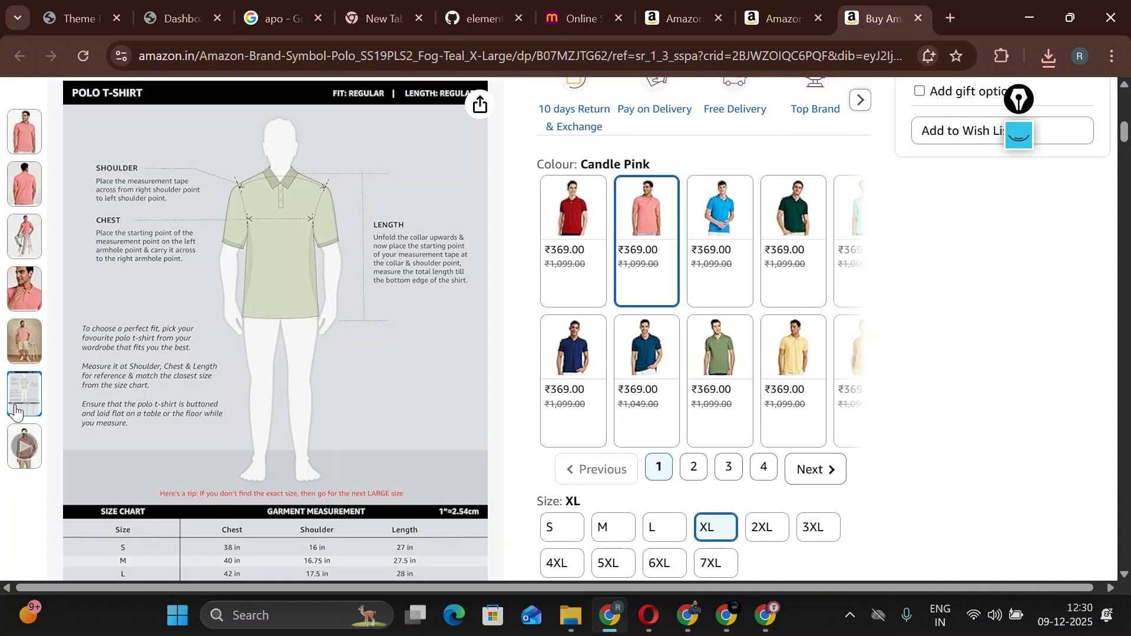
mouse_move(17, 147)
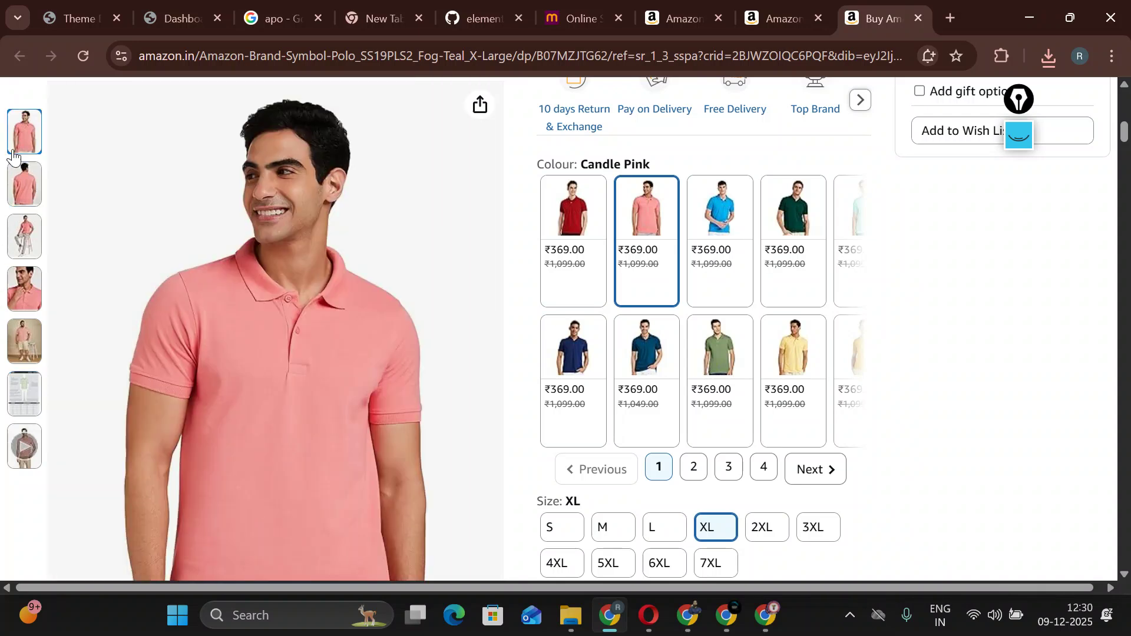
right_click(299, 216)
click(380, 274)
text(p)
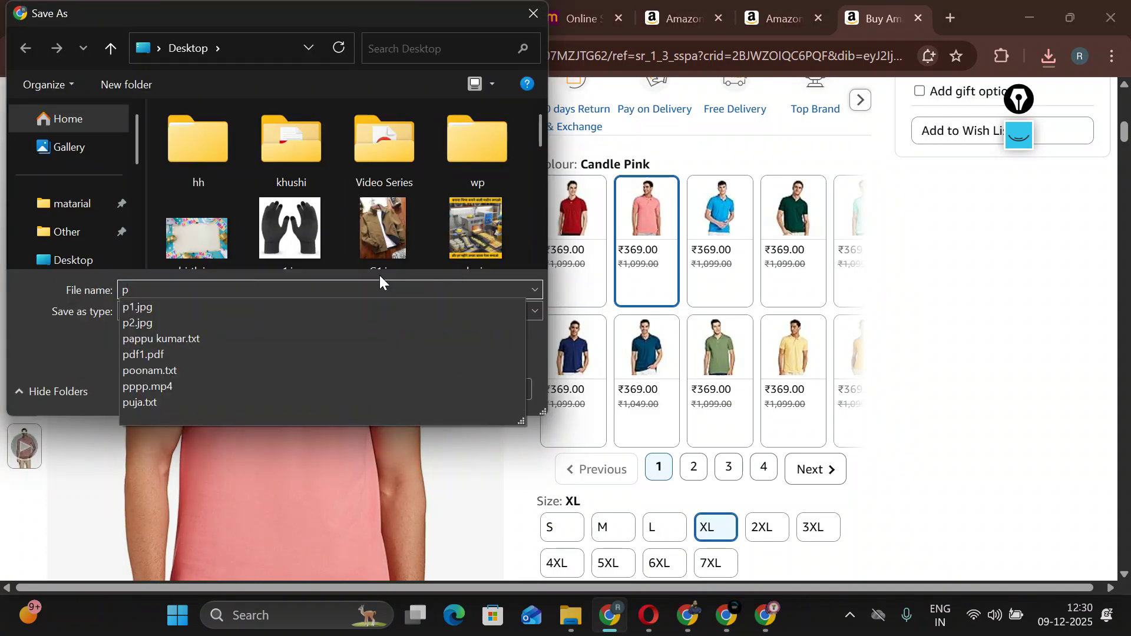
key(BackSpace)
text(q1)
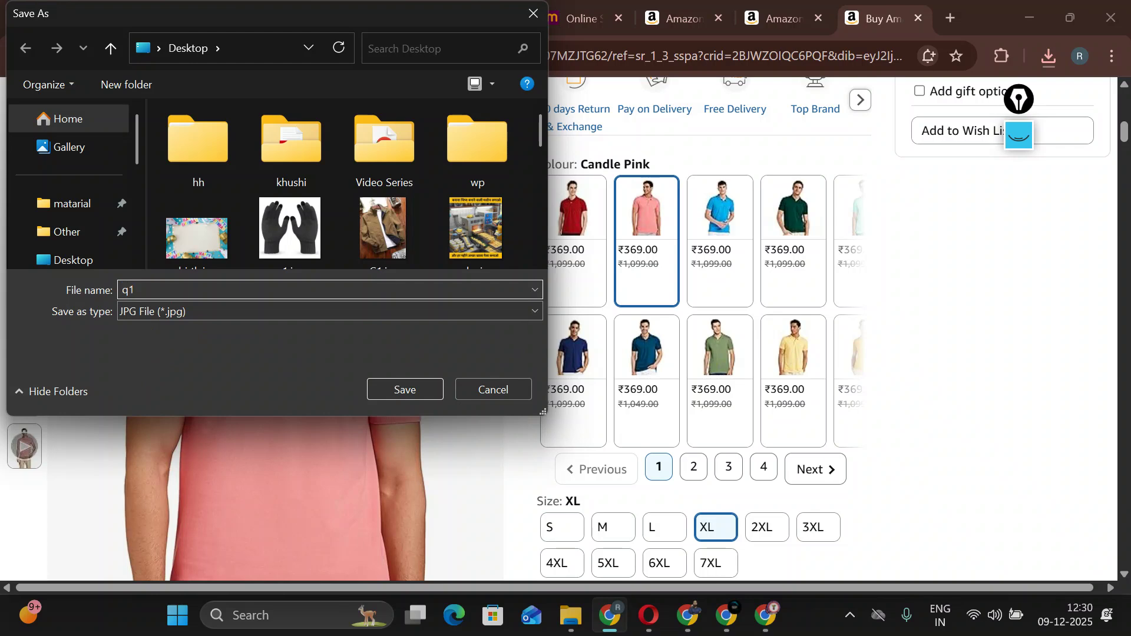
key(Return)
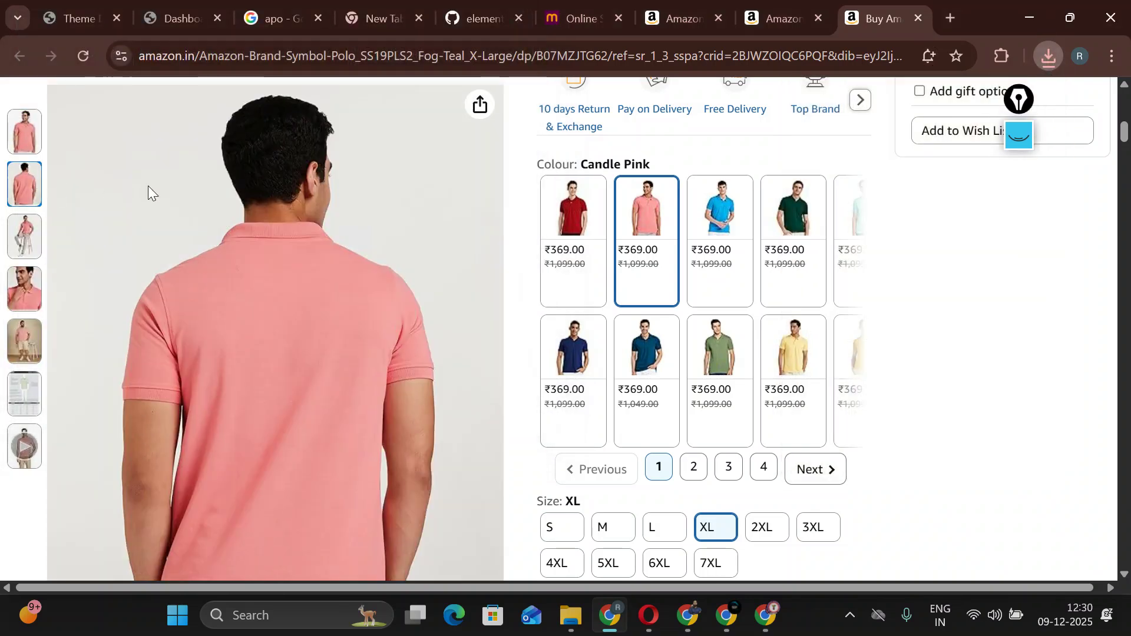
Save the pink polo's back-view photo to the Desktop as q2.
right_click(214, 202)
click(259, 232)
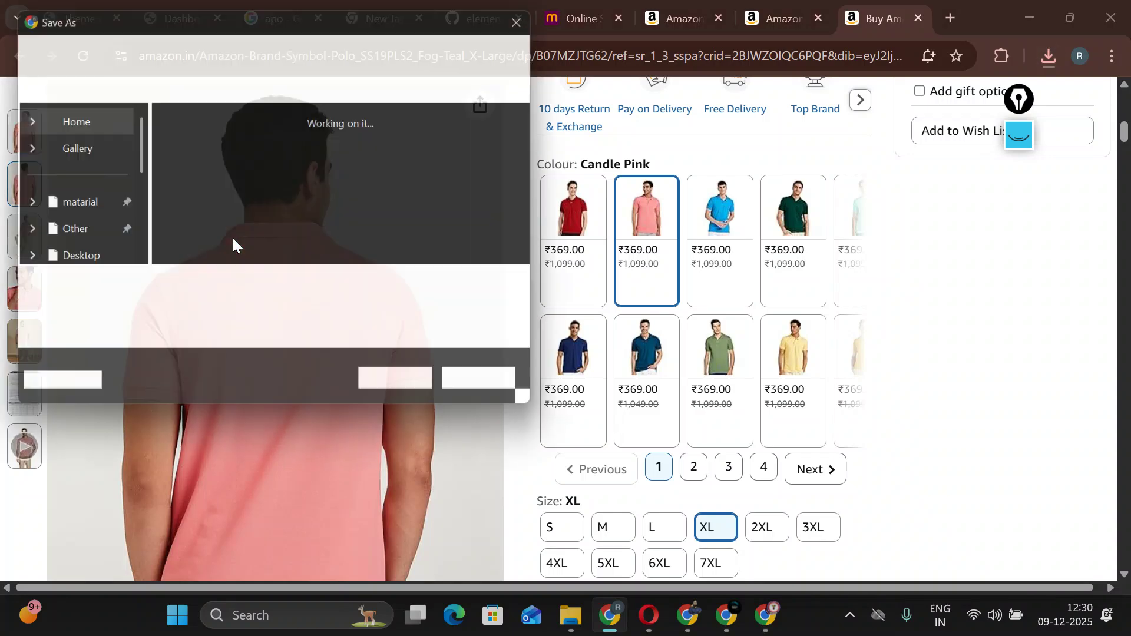
text(q2)
key(Return)
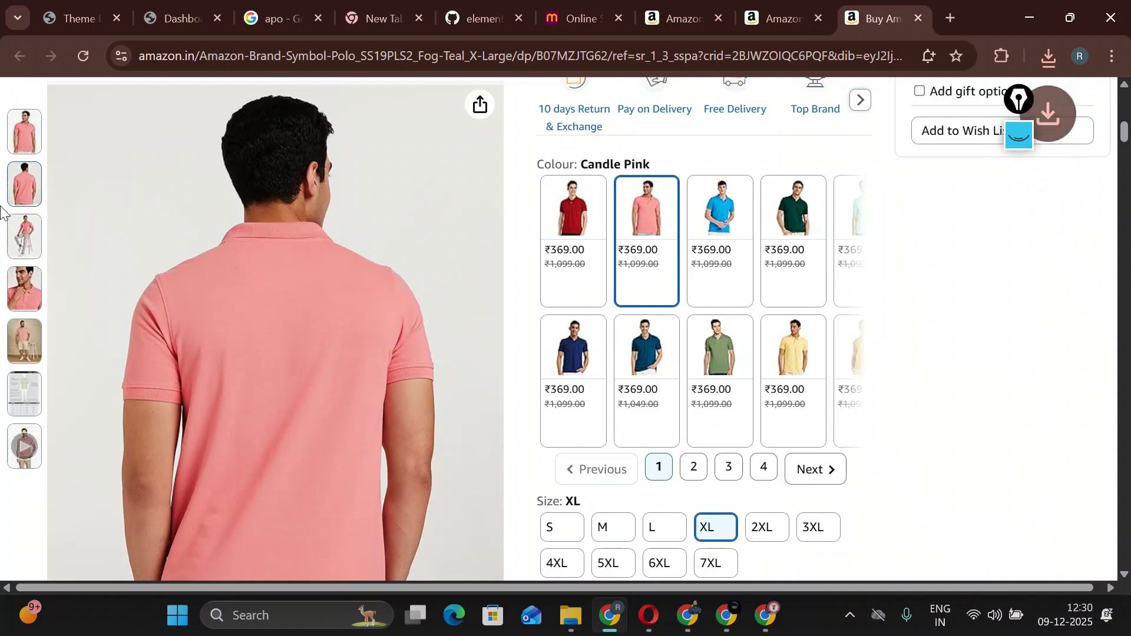
Save the photo of the seated model in the pink polo to the Desktop as q3.
mouse_move(24, 236)
right_click(299, 225)
click(333, 273)
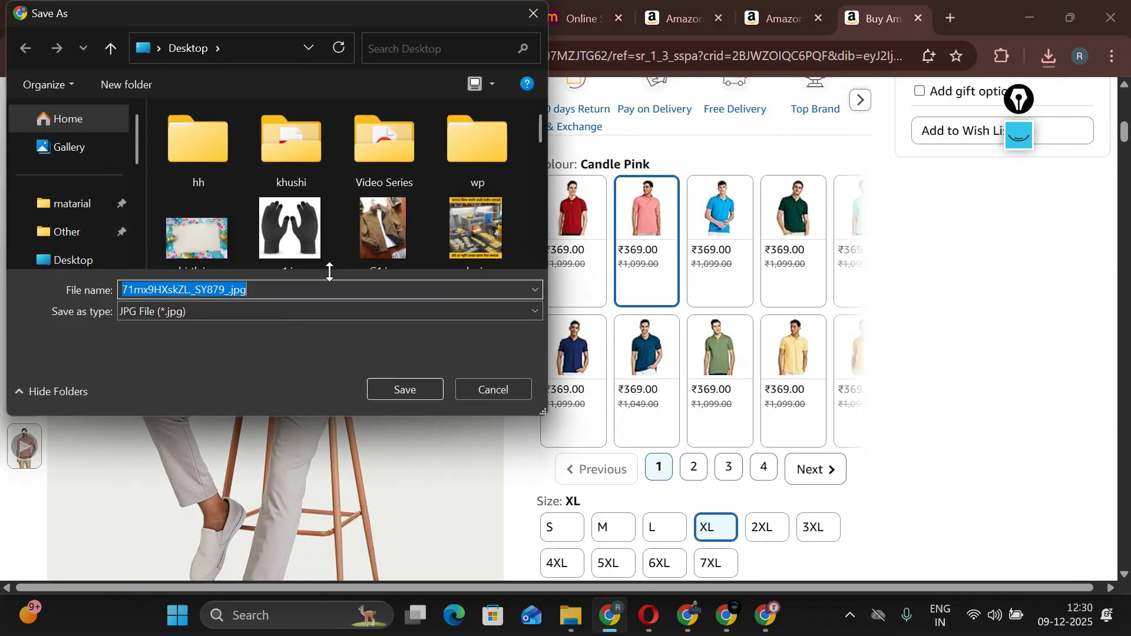
text(q3)
key(Return)
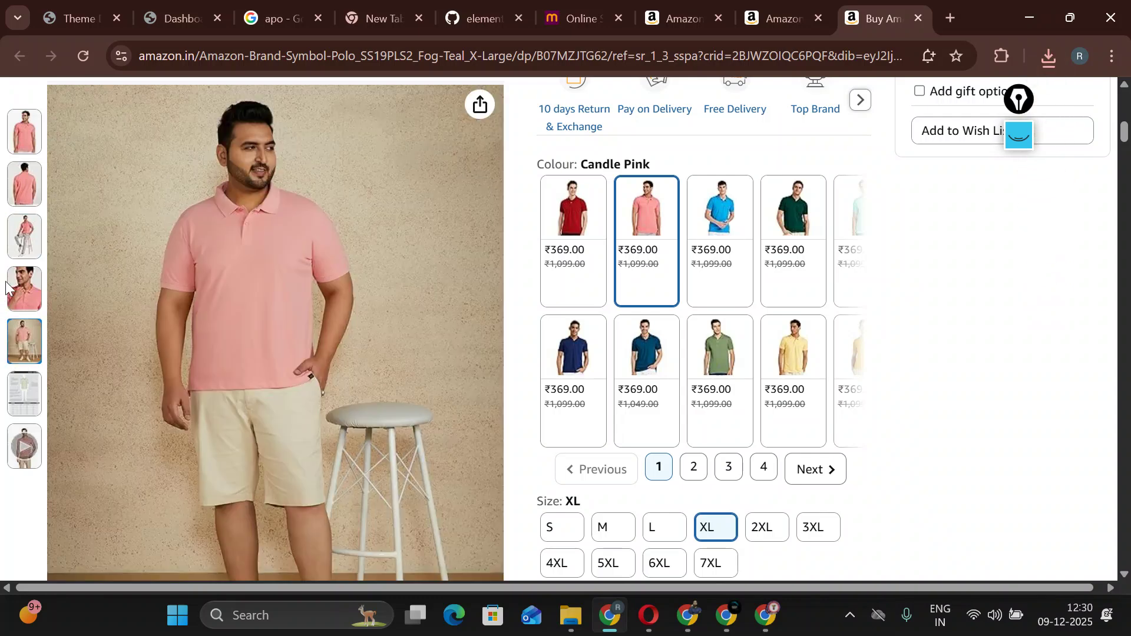
Save the close-up photo of the pink polo to the Desktop as q4.
mouse_move(24, 289)
right_click(200, 260)
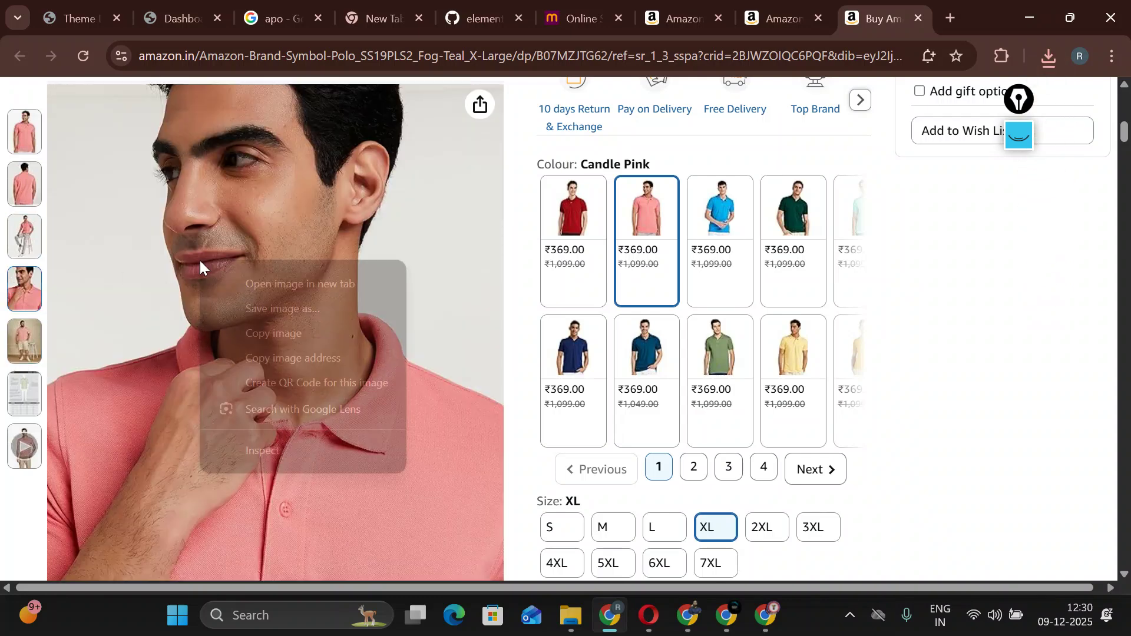
click(238, 309)
text(q4)
key(Return)
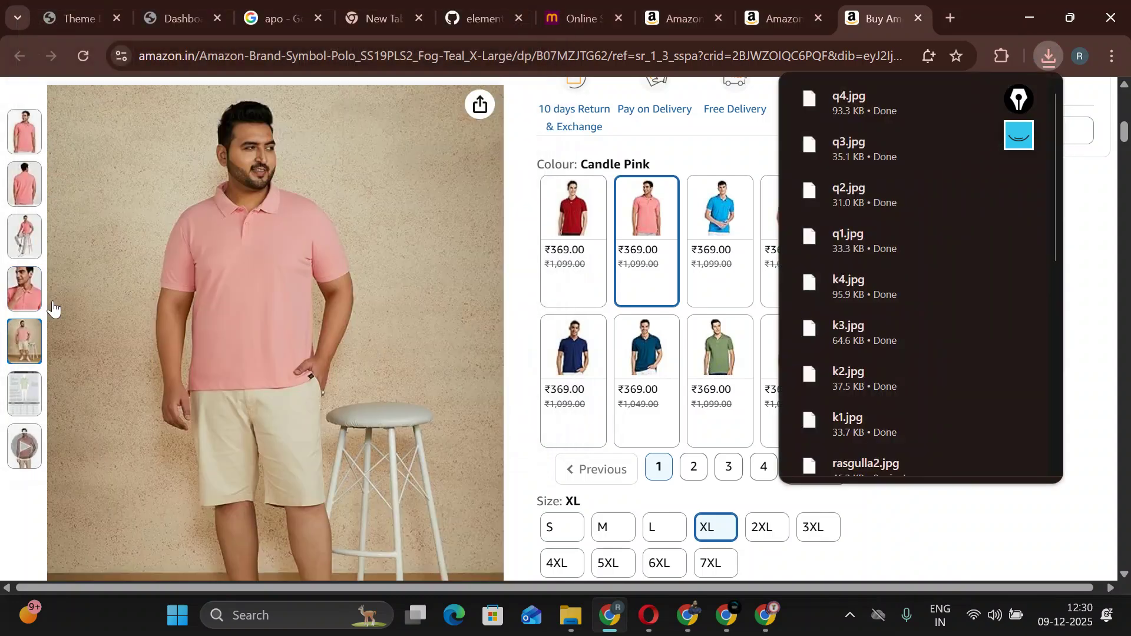
click(193, 18)
scroll(47, 350, up, 1)
mouse_move(52, 345)
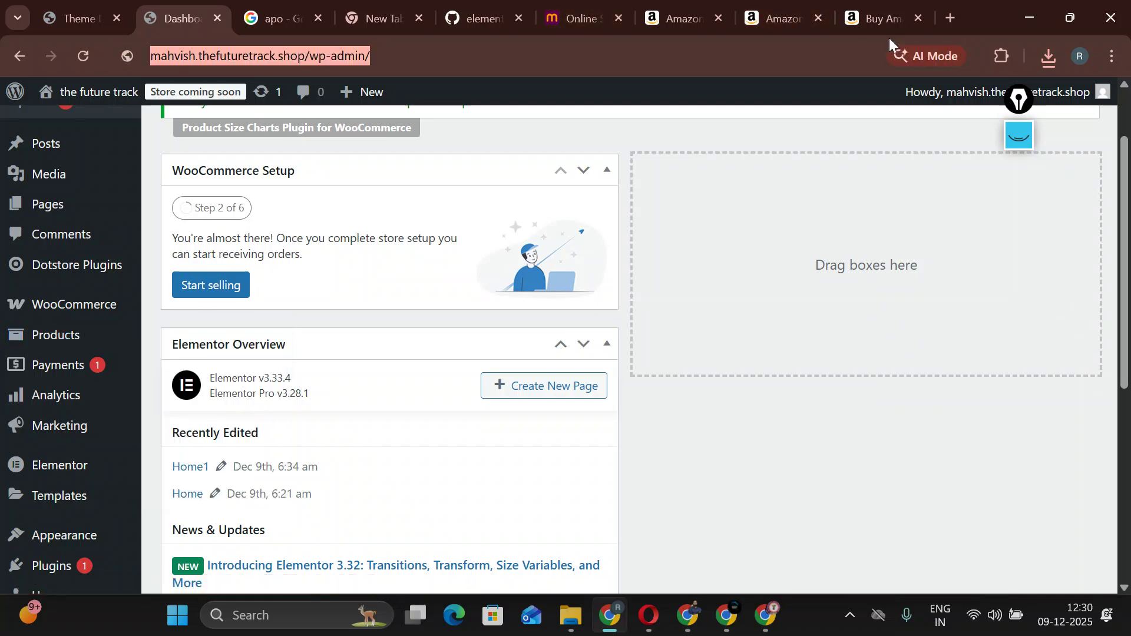
click(872, 29)
View the Bossa Nova and Dresden Blue colour options of the polo, trying sizes S and M in Dresden Blue.
click(602, 234)
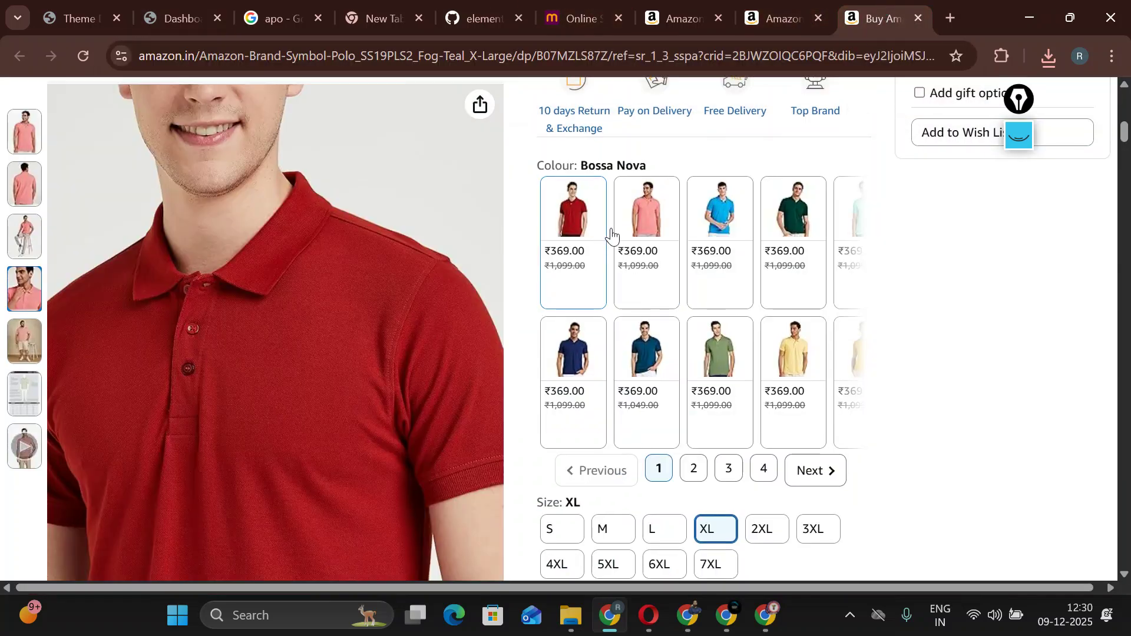
click(722, 230)
scroll(638, 293, down, 2)
scroll(638, 293, up, 1)
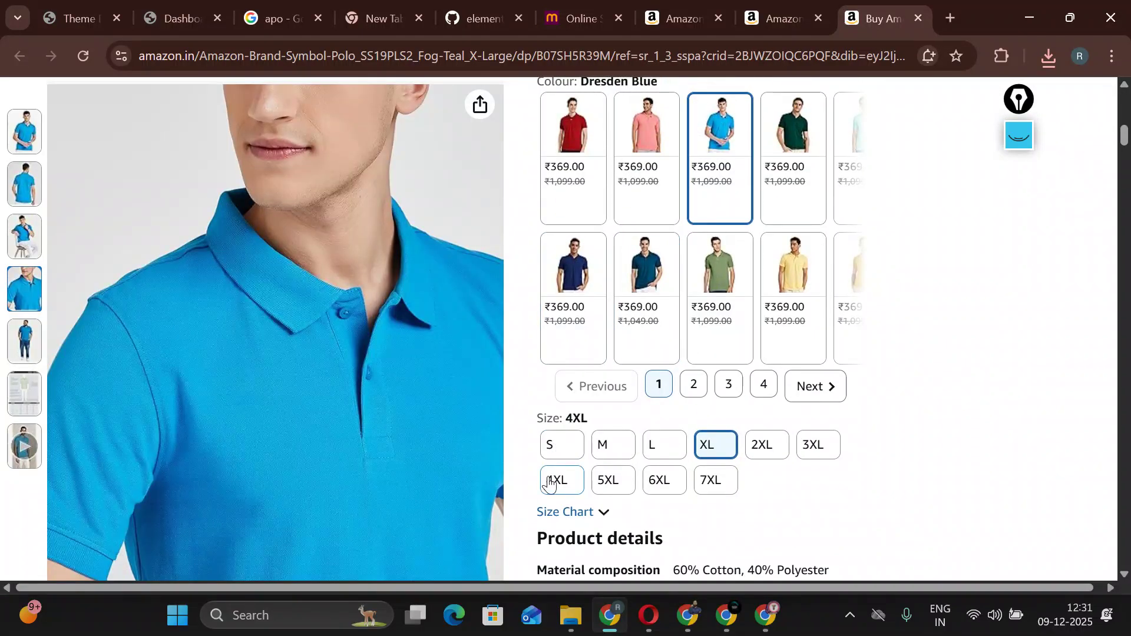
click(561, 447)
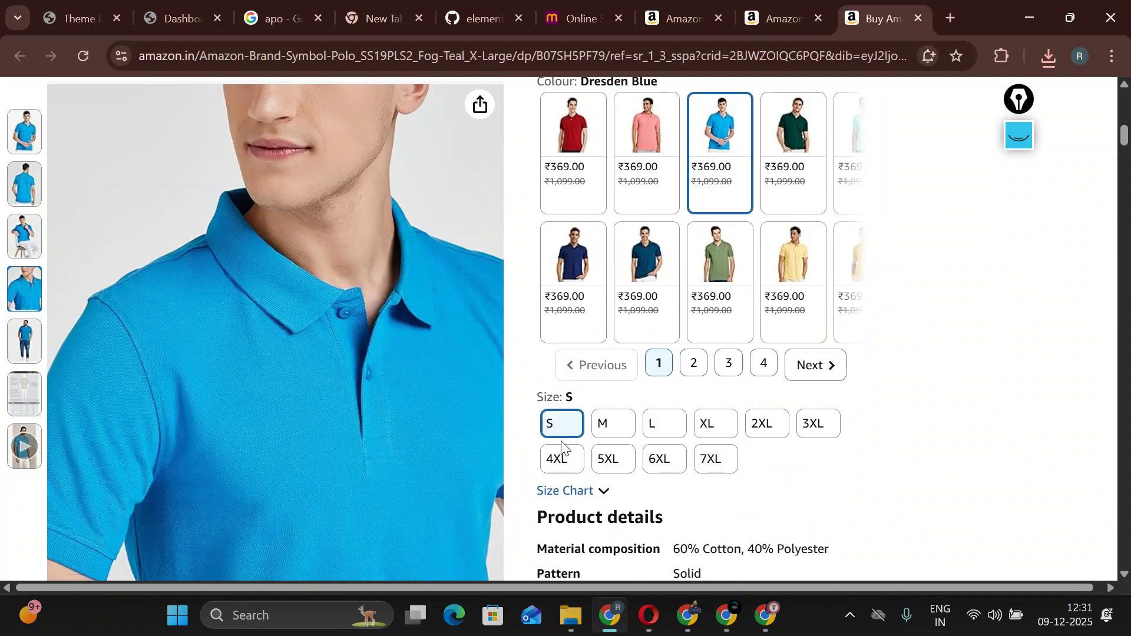
click(628, 434)
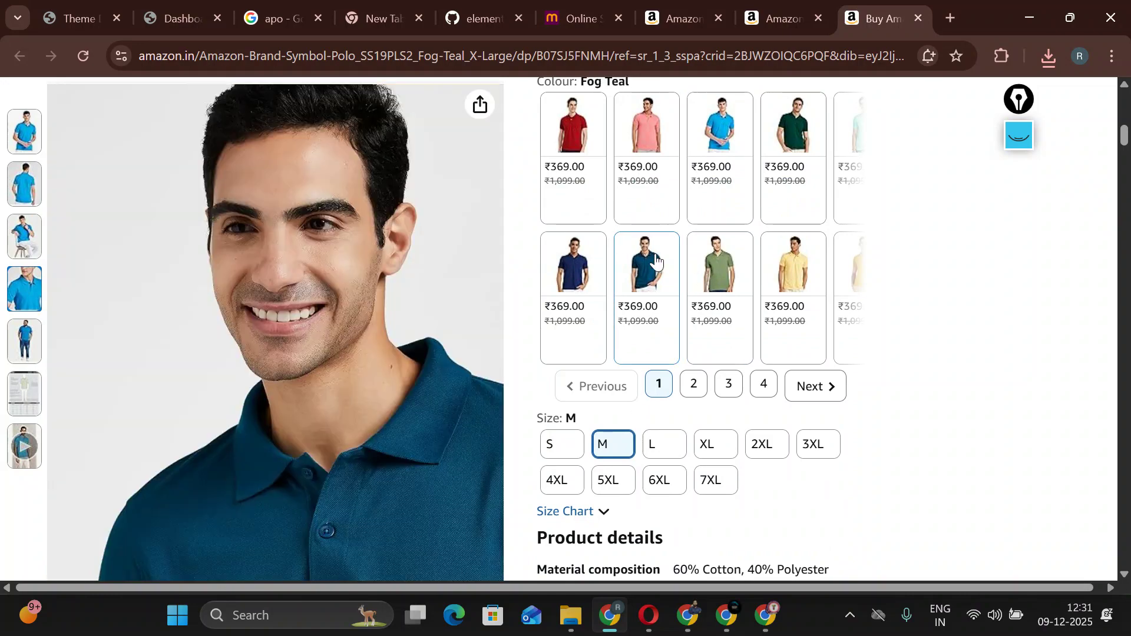
Choose the Fog Teal colour for the polo and review its colour, size and price options.
click(656, 259)
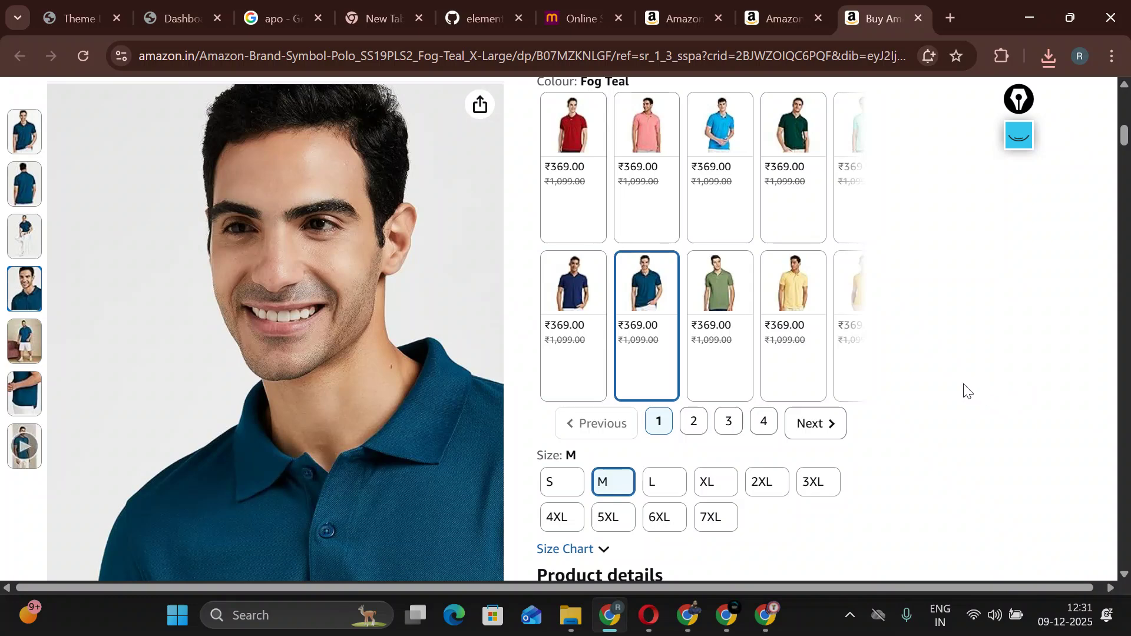
scroll(805, 386, down, 5)
scroll(809, 430, up, 3)
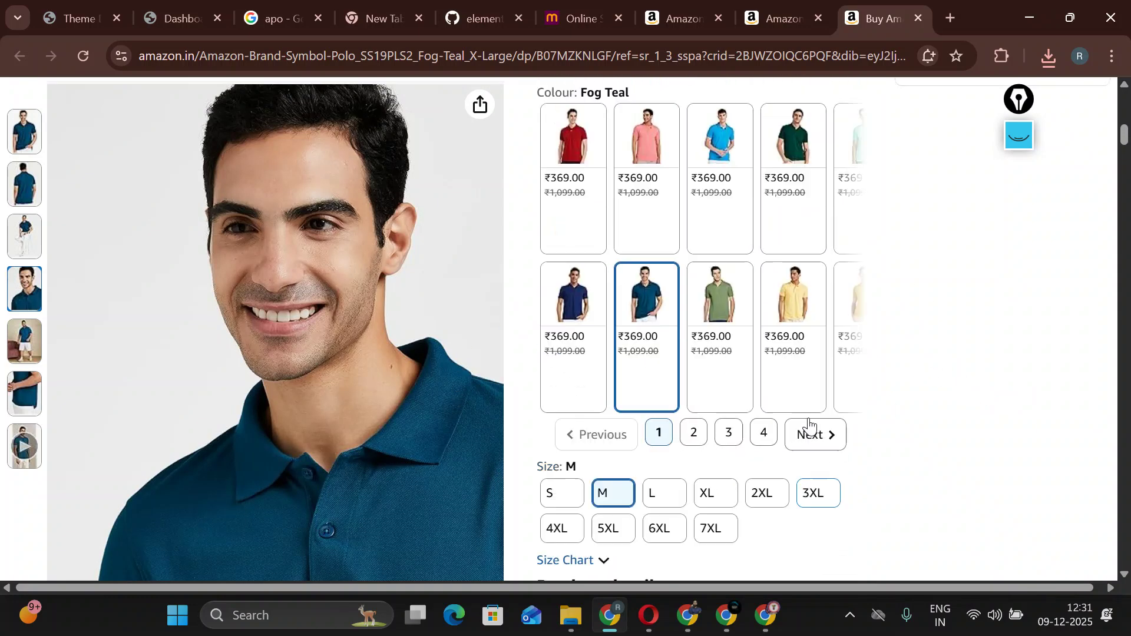
scroll(809, 430, up, 6)
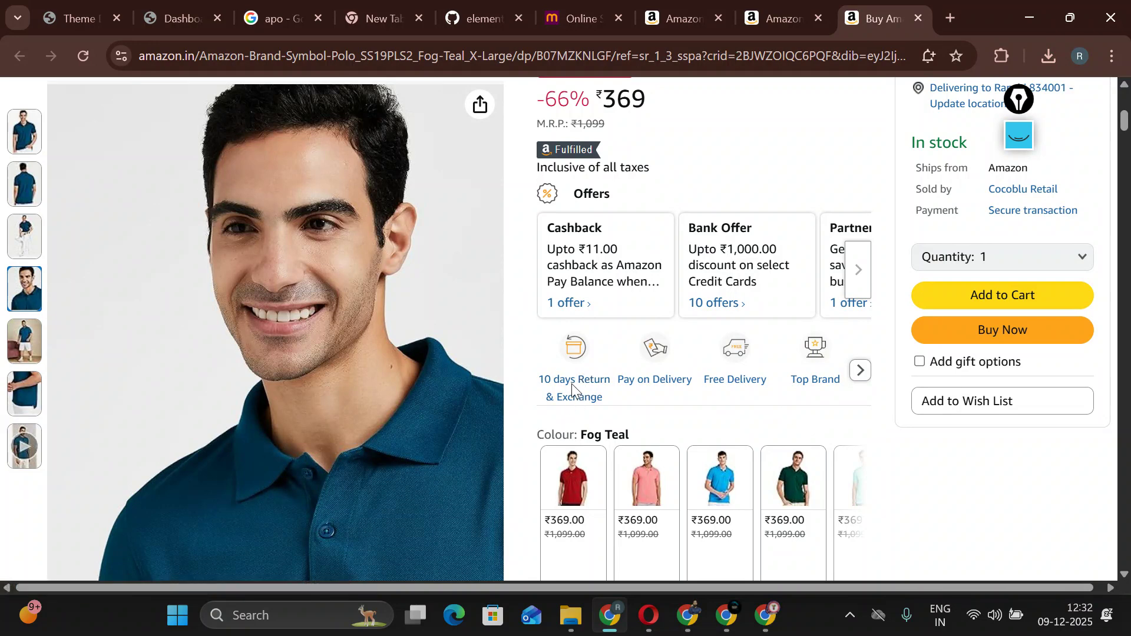
Switch to the WordPress dashboard and add a new product brand named navy.
click(192, 23)
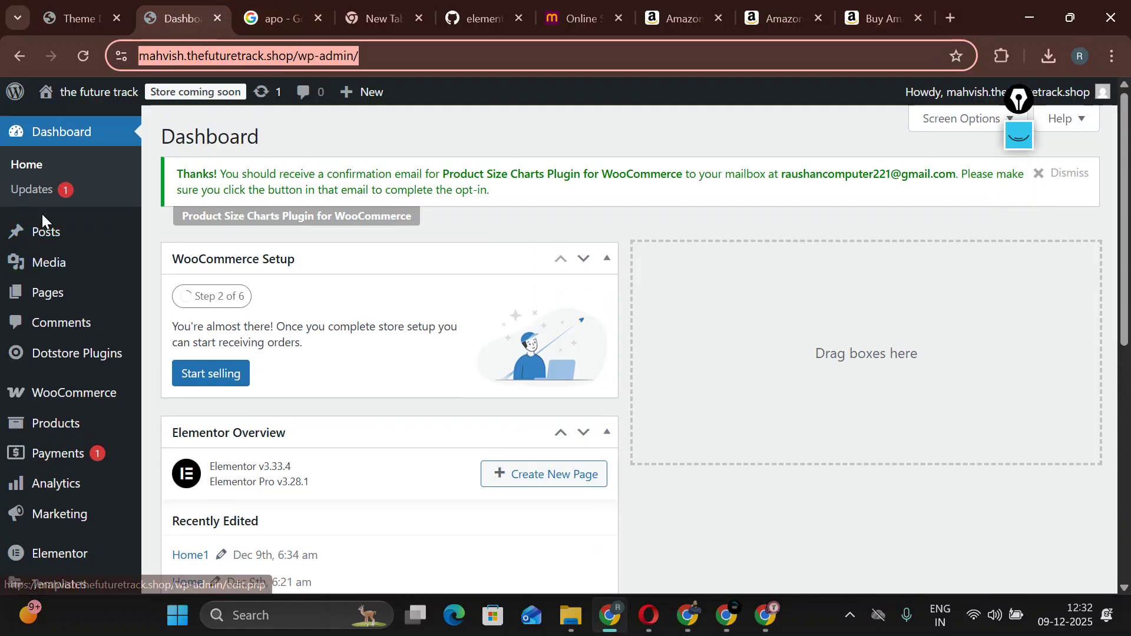
scroll(94, 413, down, 3)
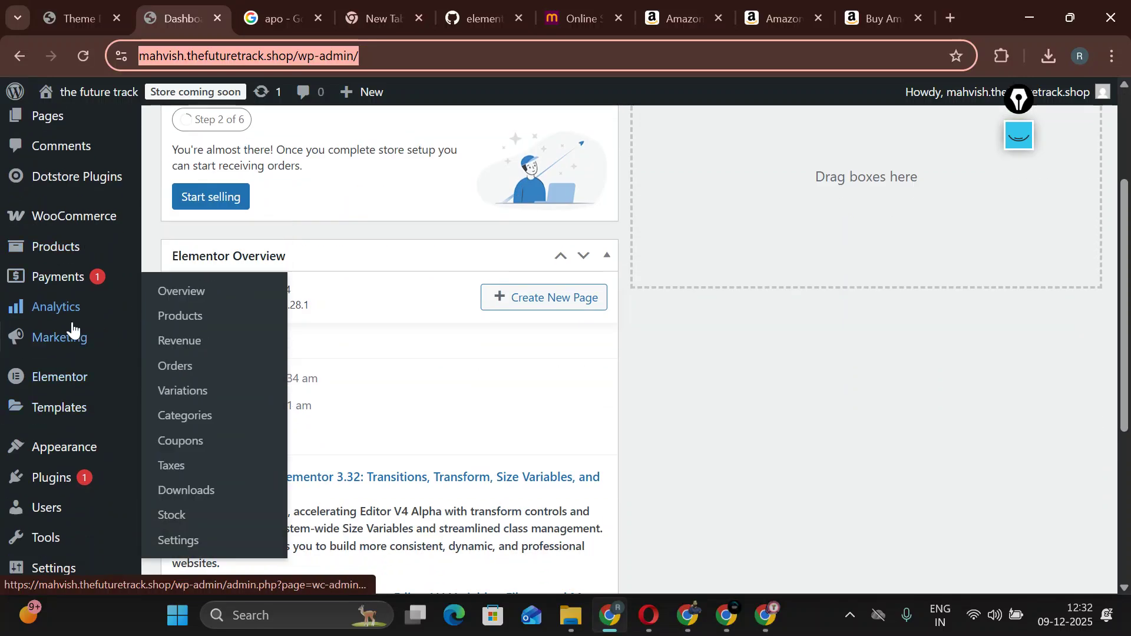
mouse_move(52, 251)
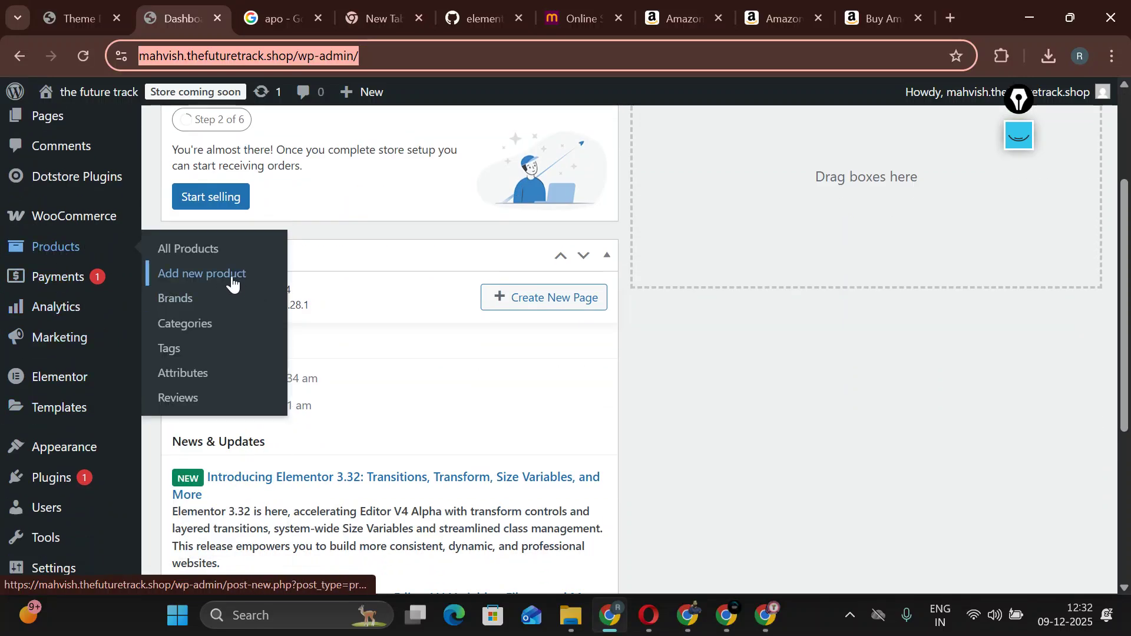
click(168, 298)
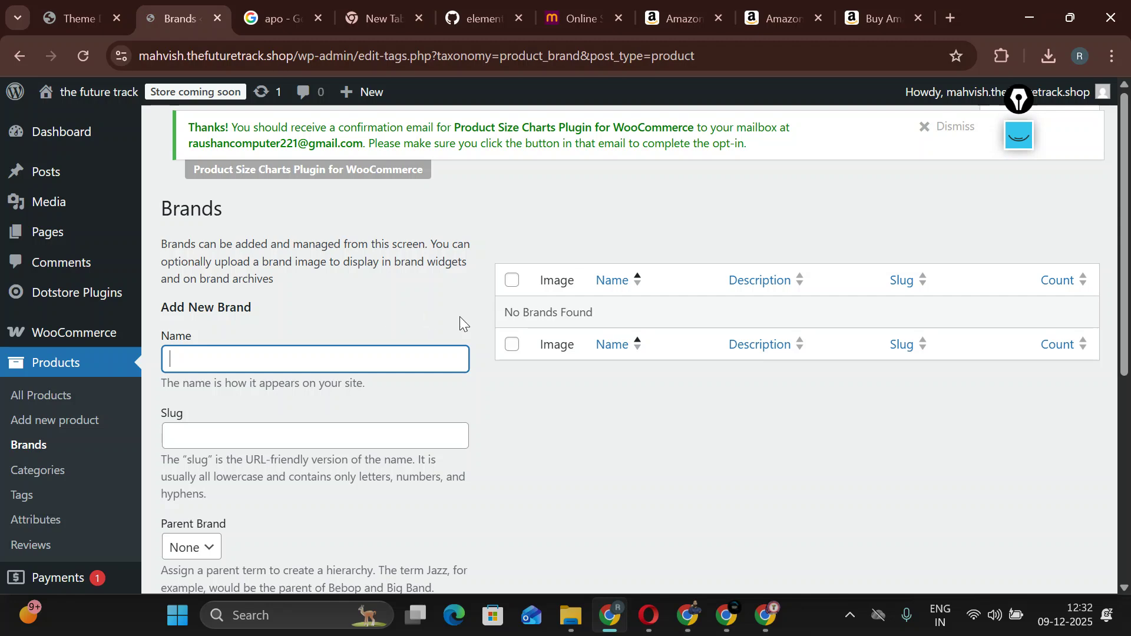
text(navy)
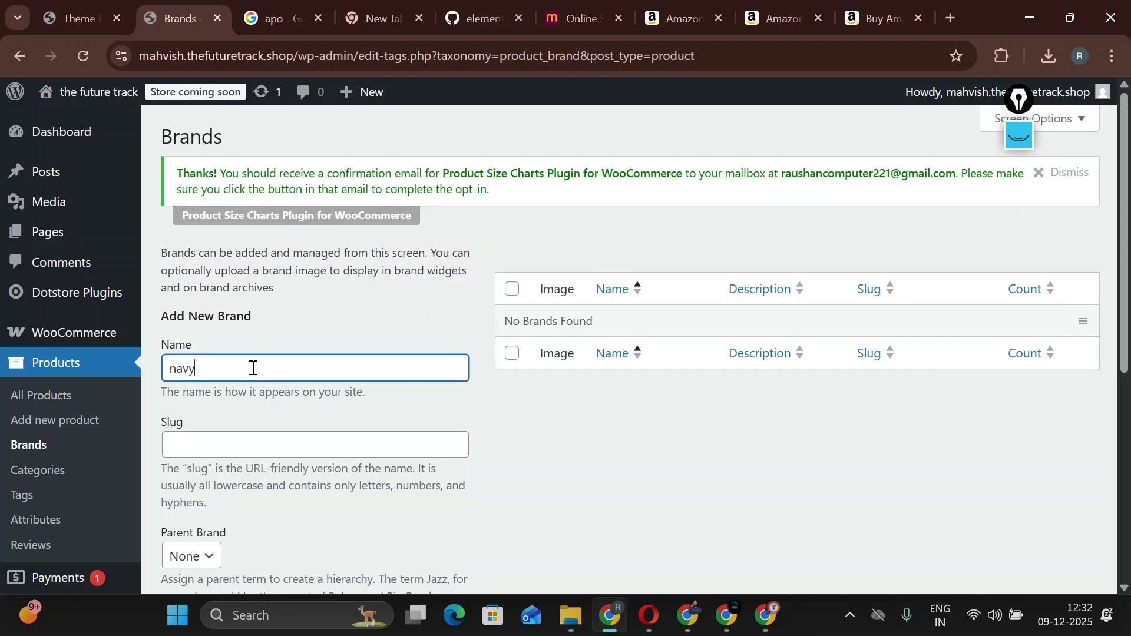
scroll(253, 389, down, 6)
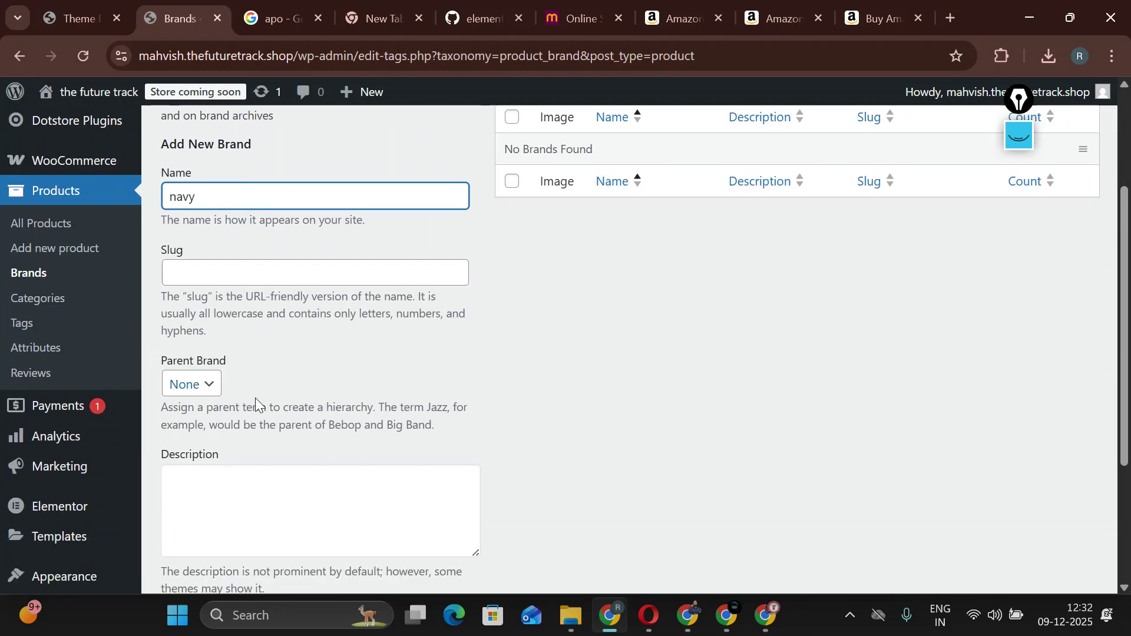
click(218, 504)
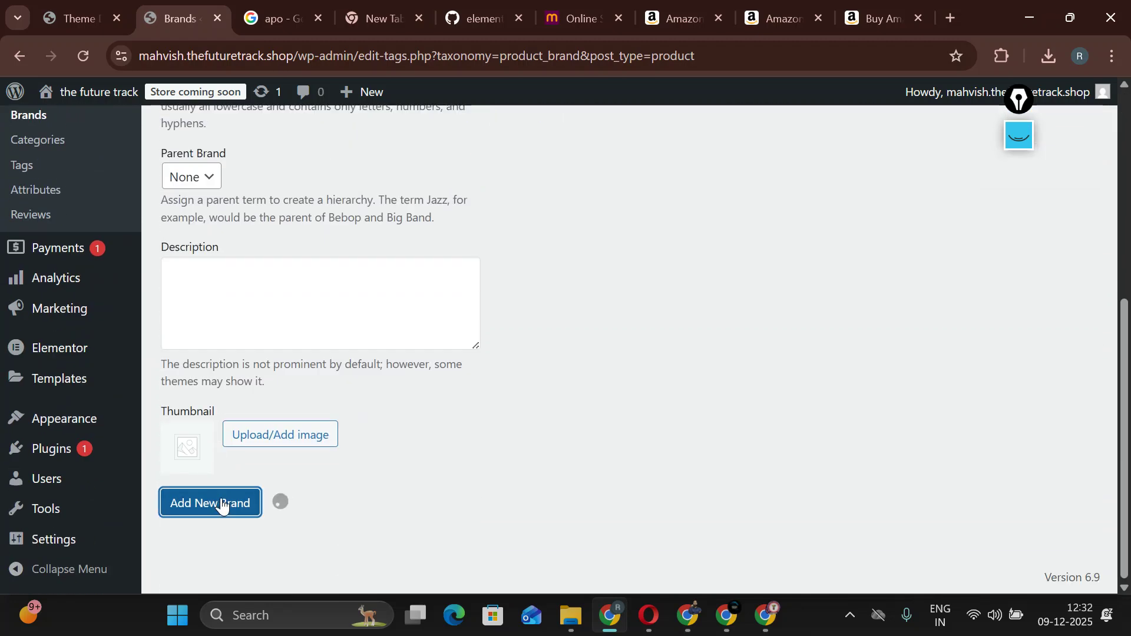
scroll(247, 471, up, 6)
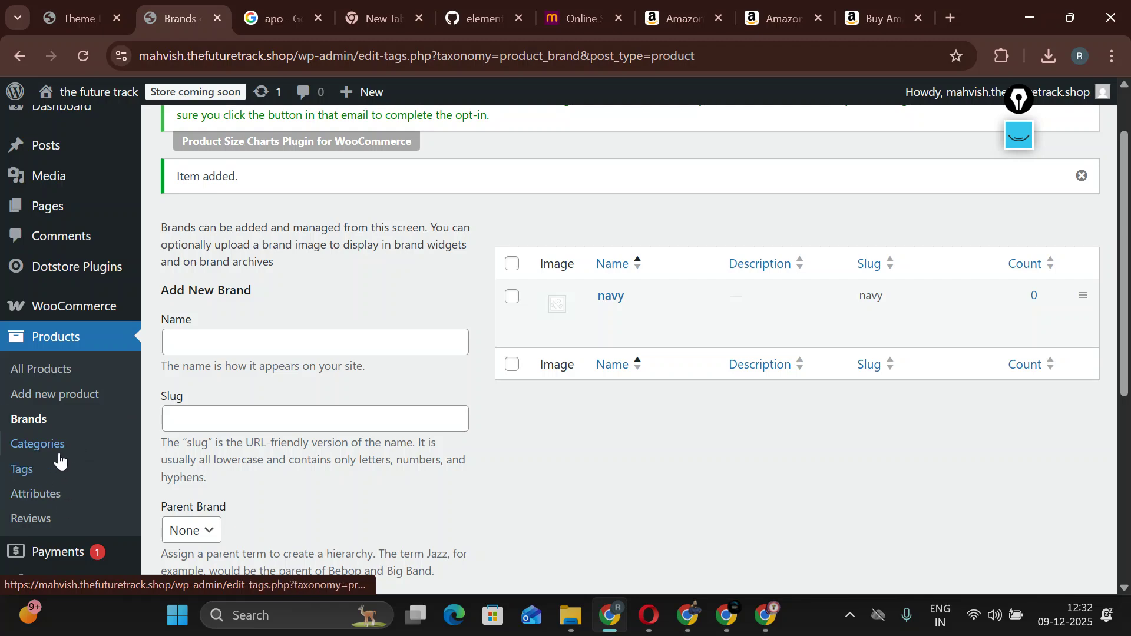
Start a new product and give it the polo's full Amazon title, beginning "Amazon Brand - Symbol Men's Cotton Rich Solid Polo Tshirt".
click(66, 396)
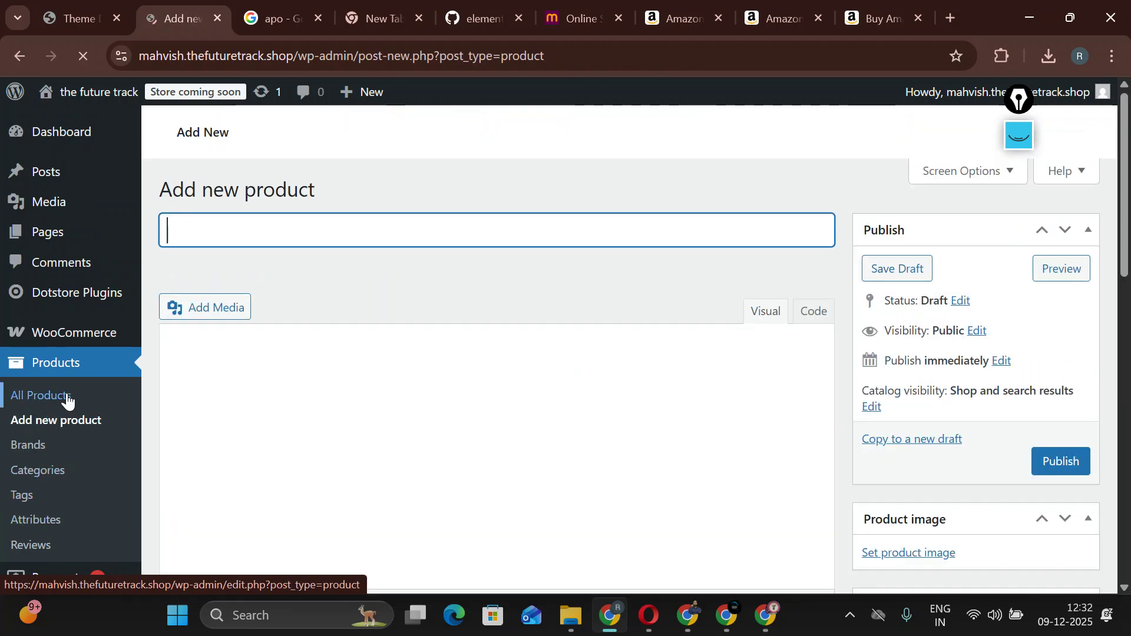
click(878, 19)
scroll(494, 362, up, 5)
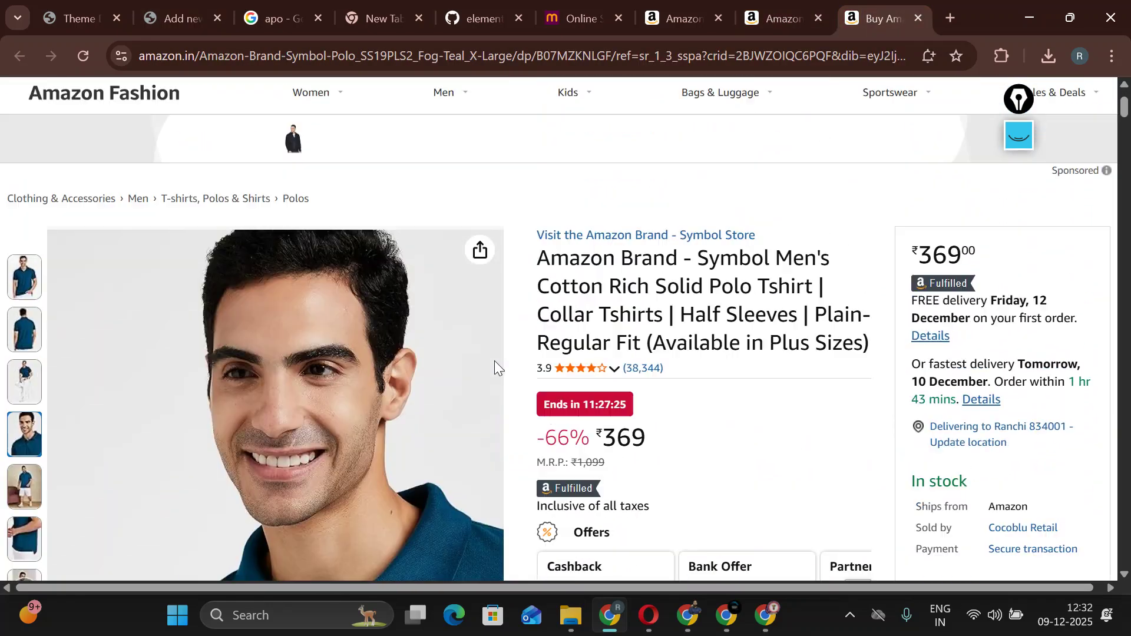
drag(534, 275, 881, 359)
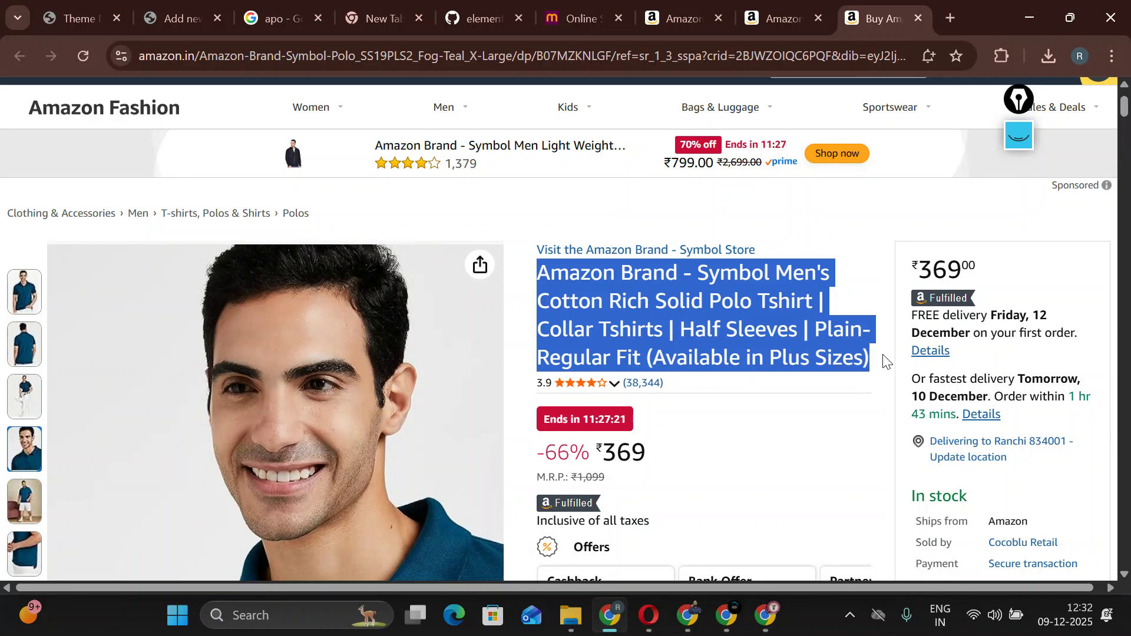
right_click(716, 303)
click(728, 328)
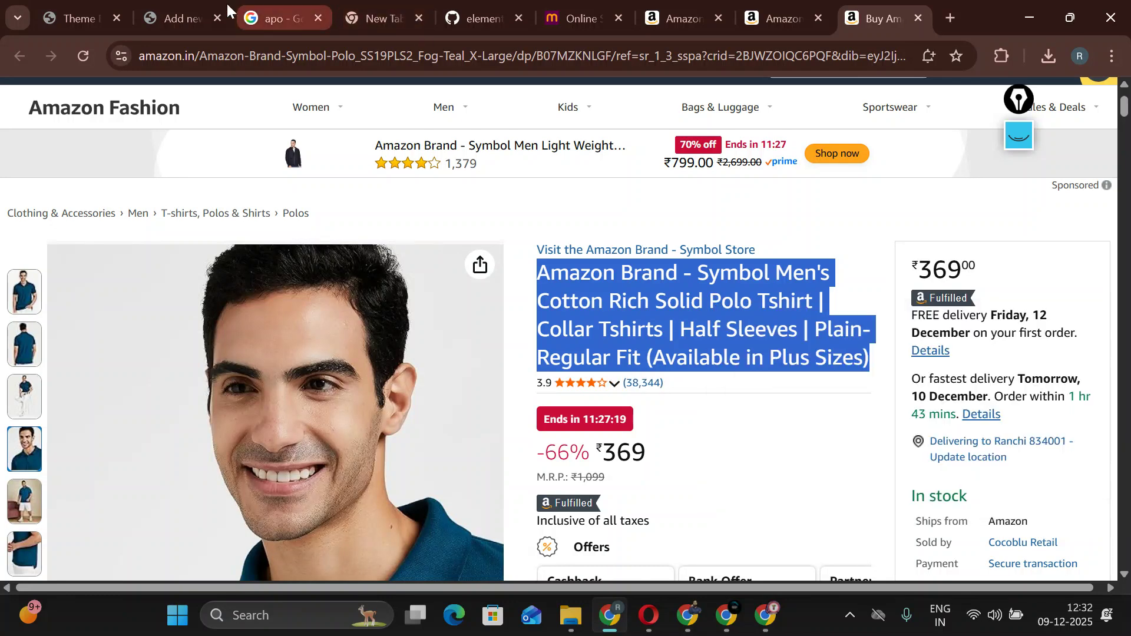
click(199, 11)
right_click(240, 349)
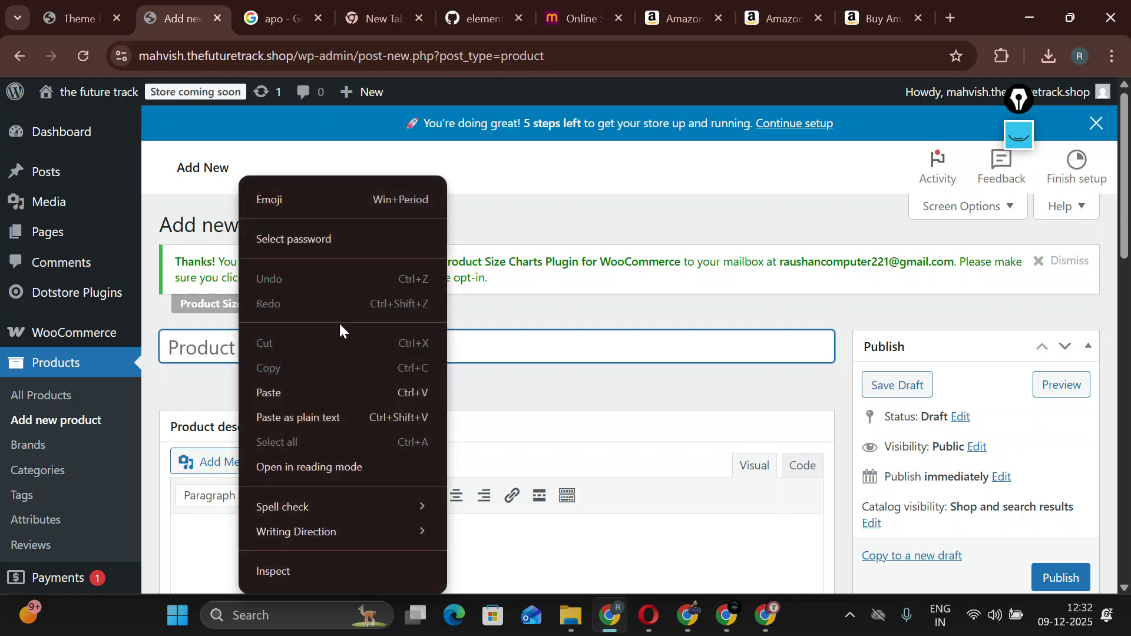
click(304, 392)
click(255, 532)
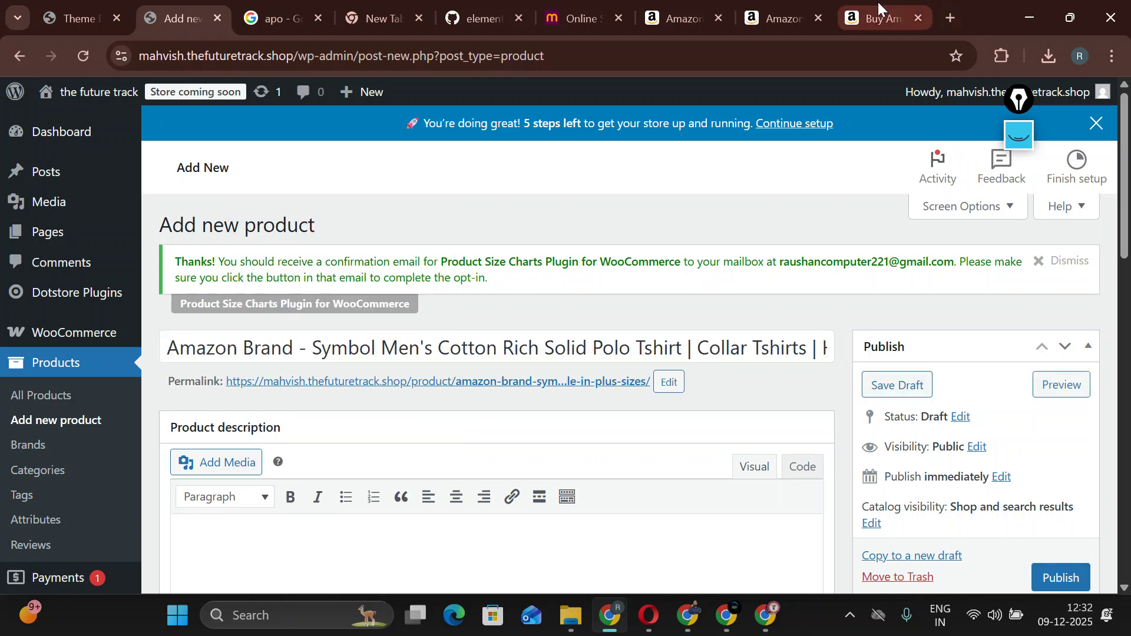
Expand the Amazon polo's "About this item" section and select all its bullet points.
click(877, 5)
scroll(697, 371, down, 15)
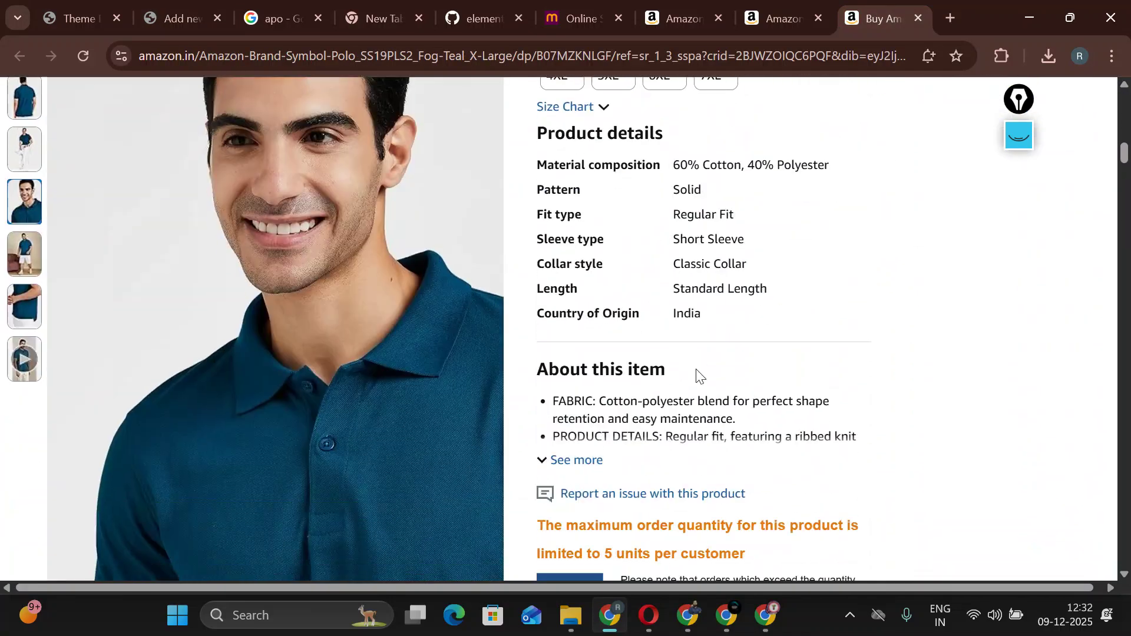
scroll(688, 361, down, 2)
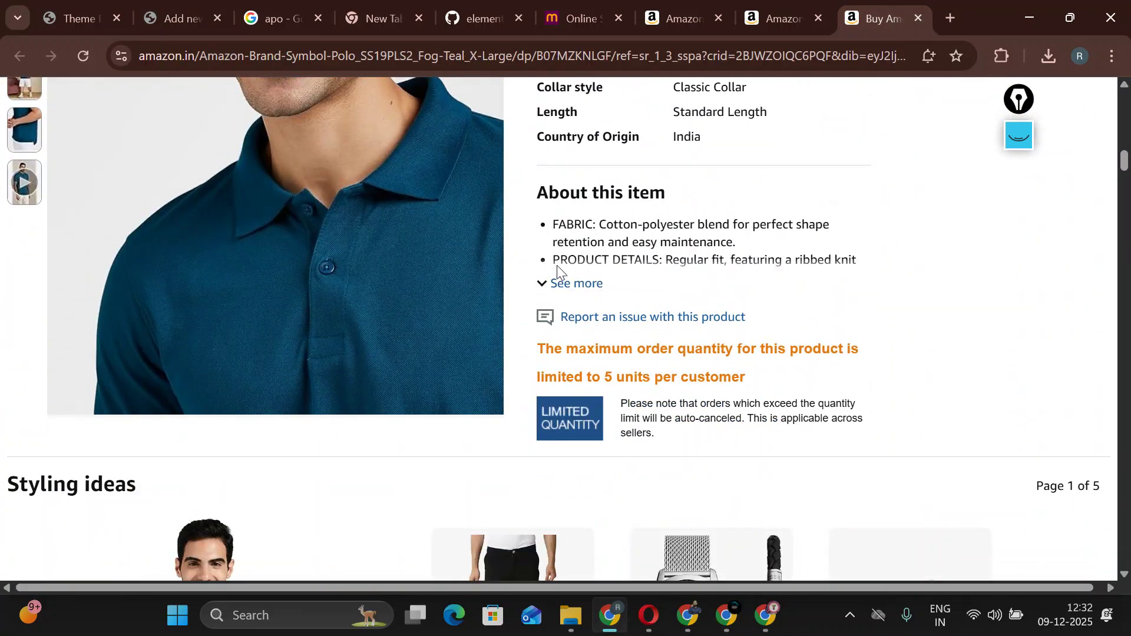
click(566, 283)
drag(553, 226, 737, 513)
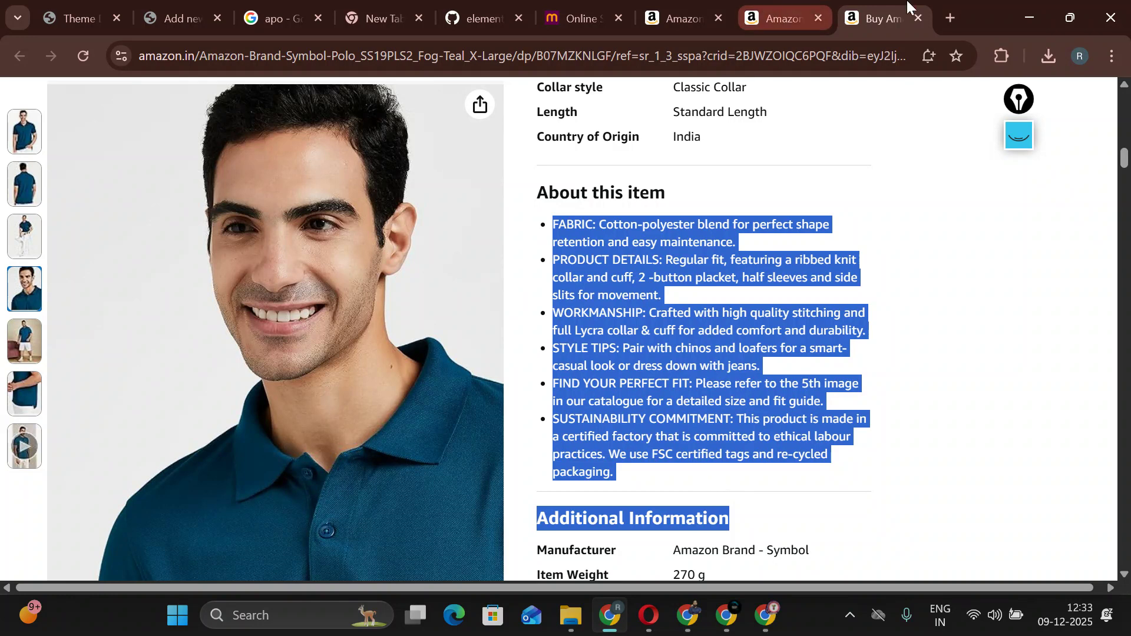
Search Google in a new tab for "amazon proudct list company in india".
click(951, 19)
click(400, 336)
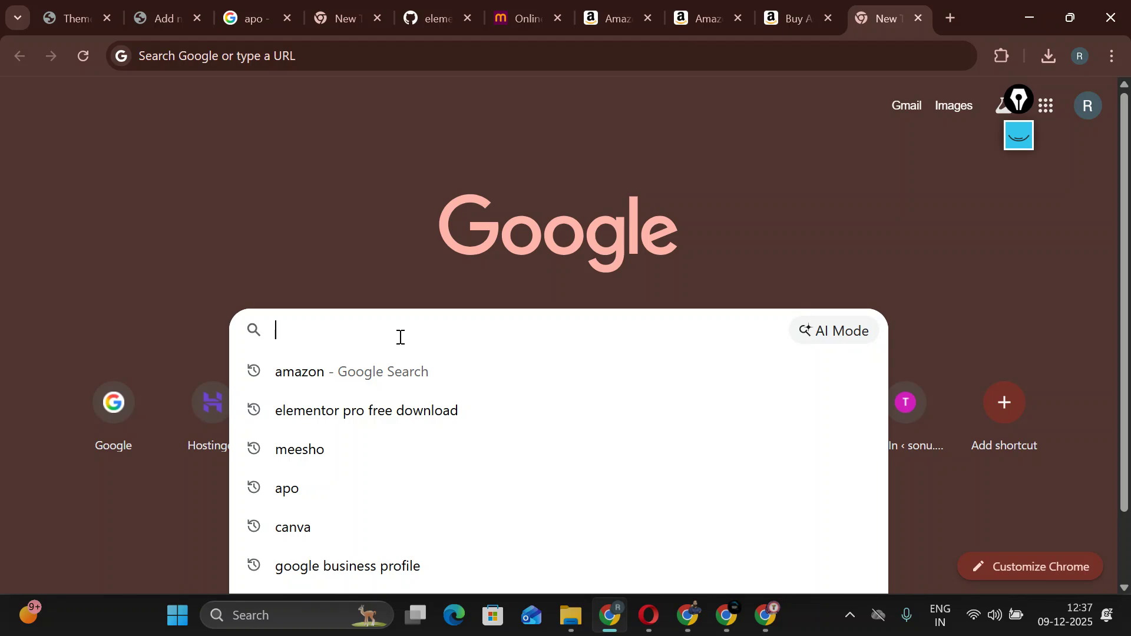
text(amazon p)
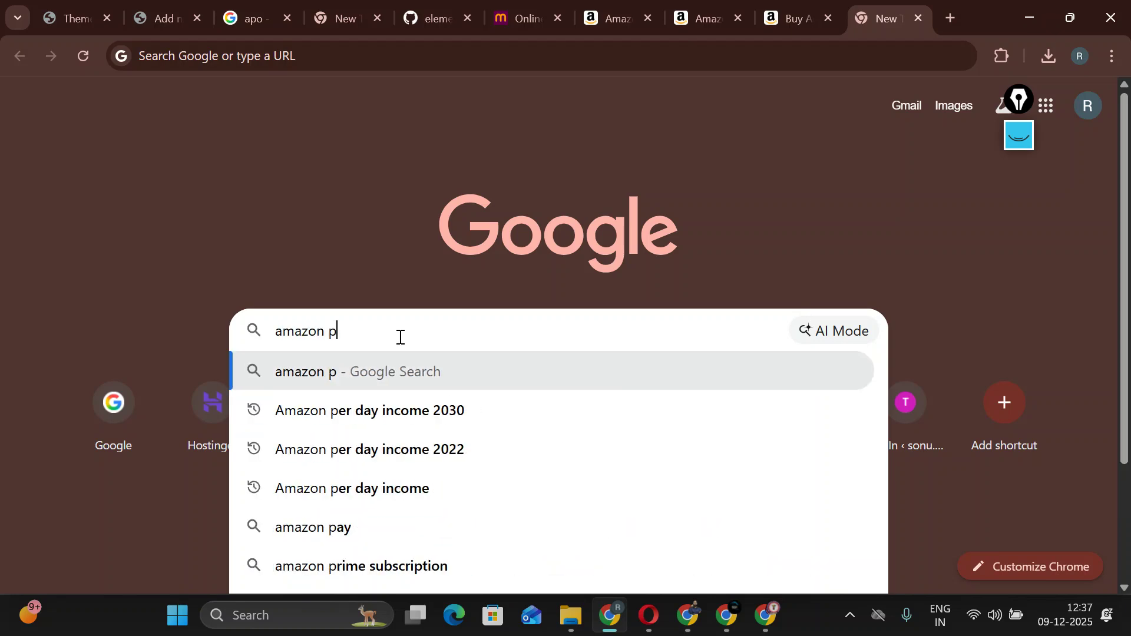
text(roudct )
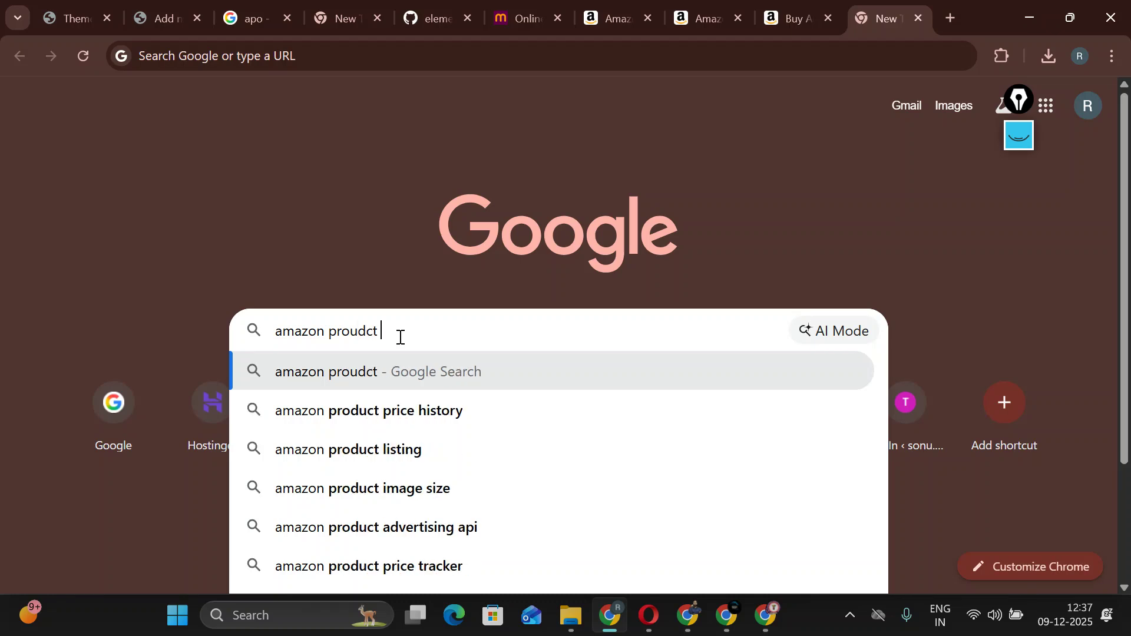
text(list company )
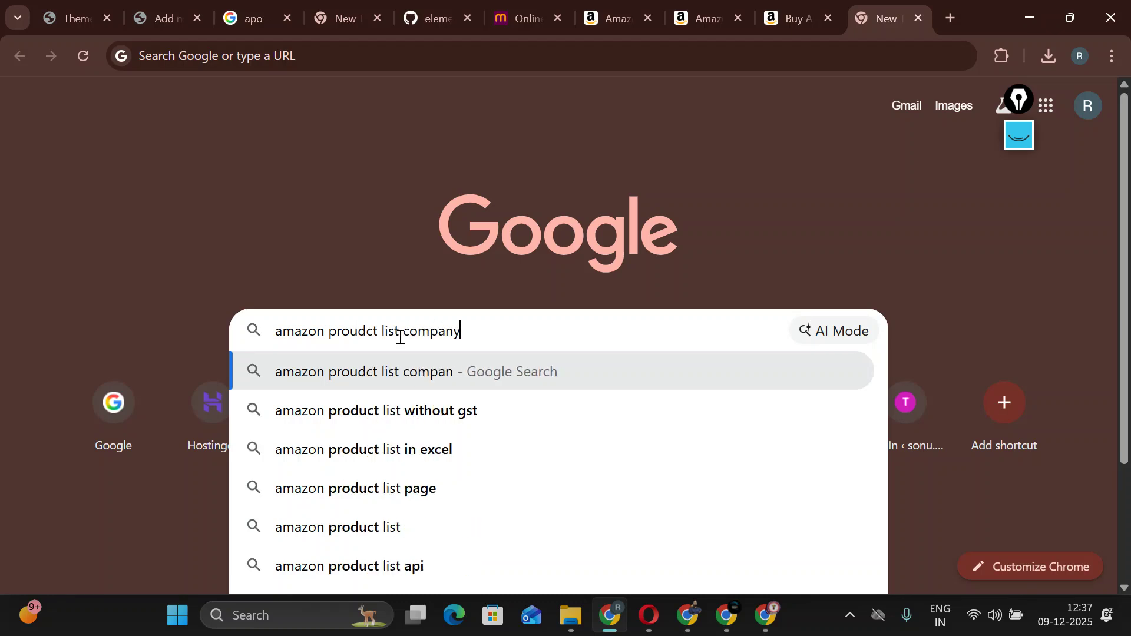
text(in indis)
key(Return)
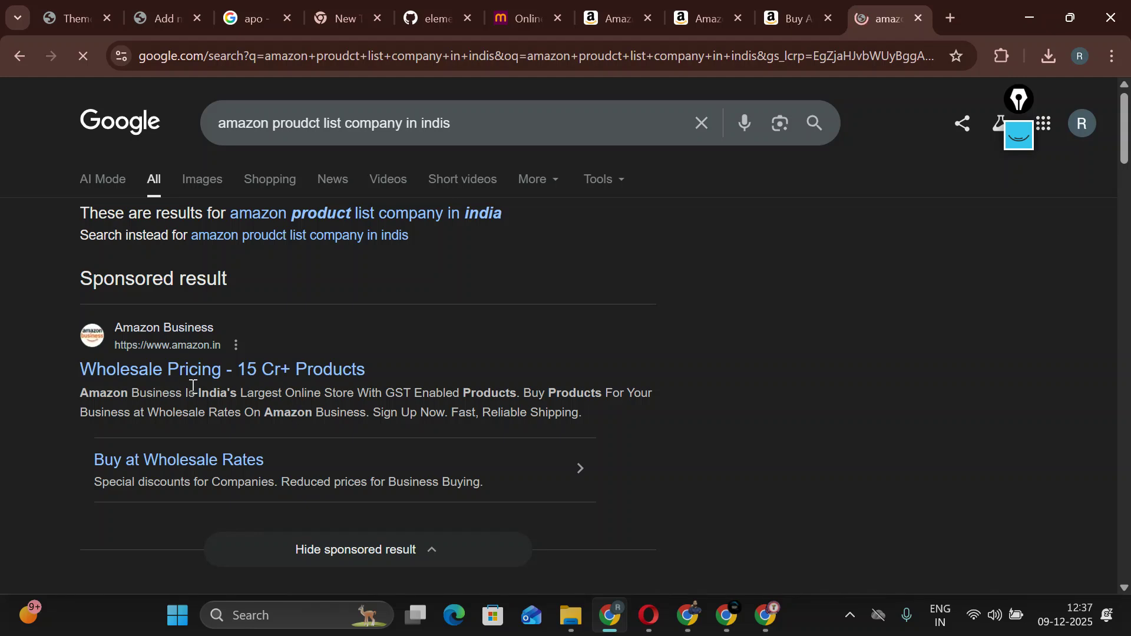
click(468, 128)
key(BackSpace)
text(a)
key(Return)
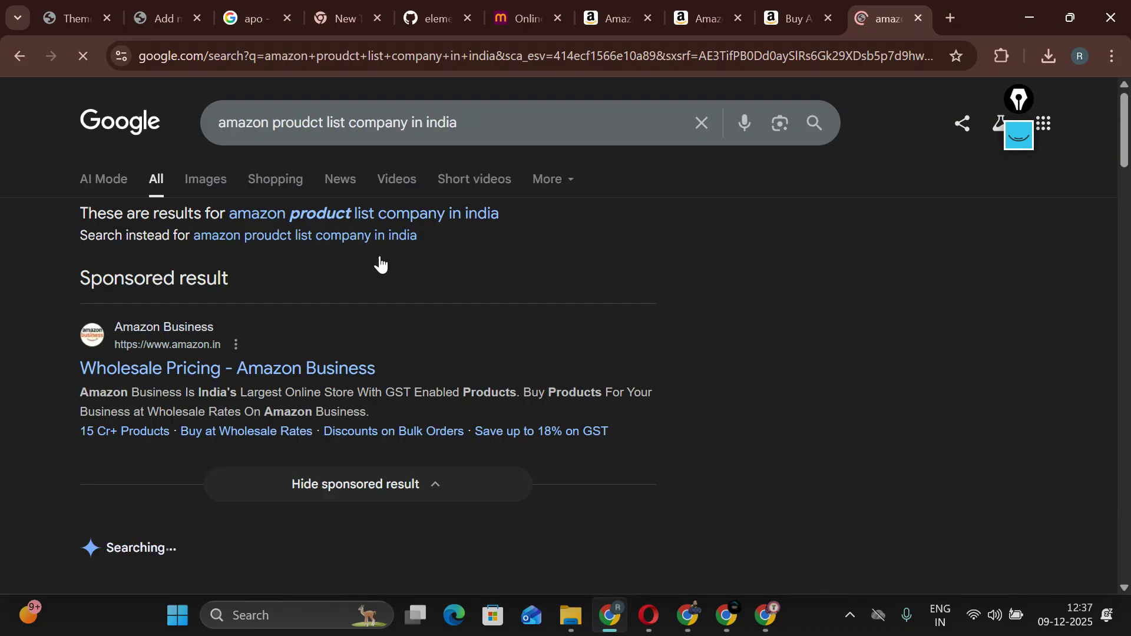
Open SunTec India's Amazon Product Listing Services page, skim it and return to the search results.
scroll(262, 355, down, 3)
scroll(280, 356, down, 3)
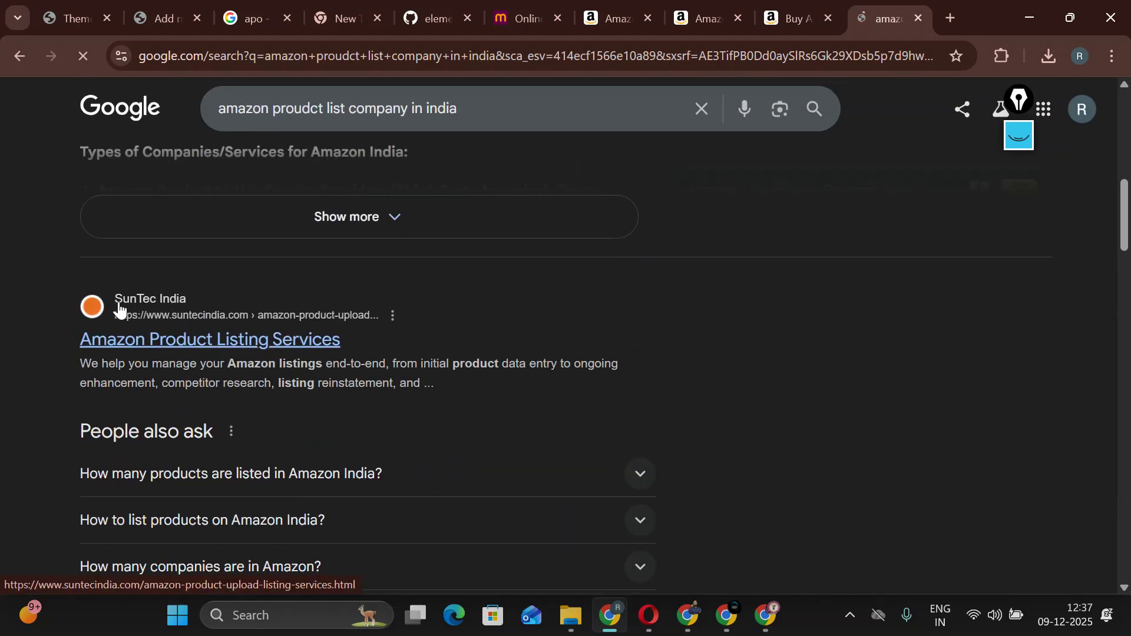
scroll(228, 342, down, 7)
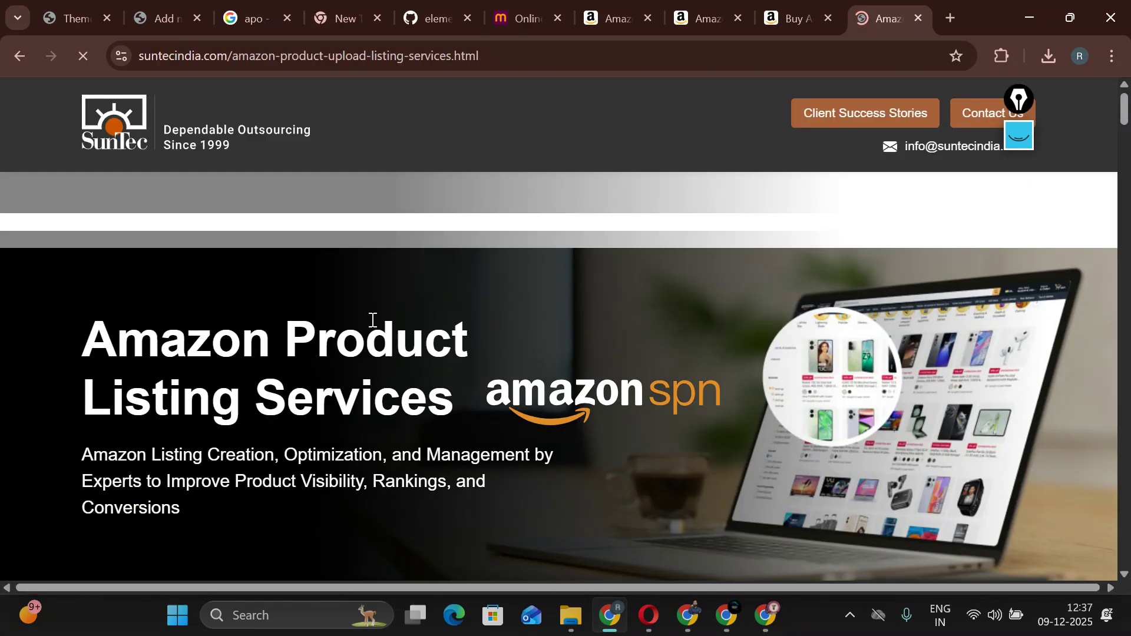
scroll(371, 324, down, 3)
scroll(373, 326, down, 5)
scroll(373, 326, down, 12)
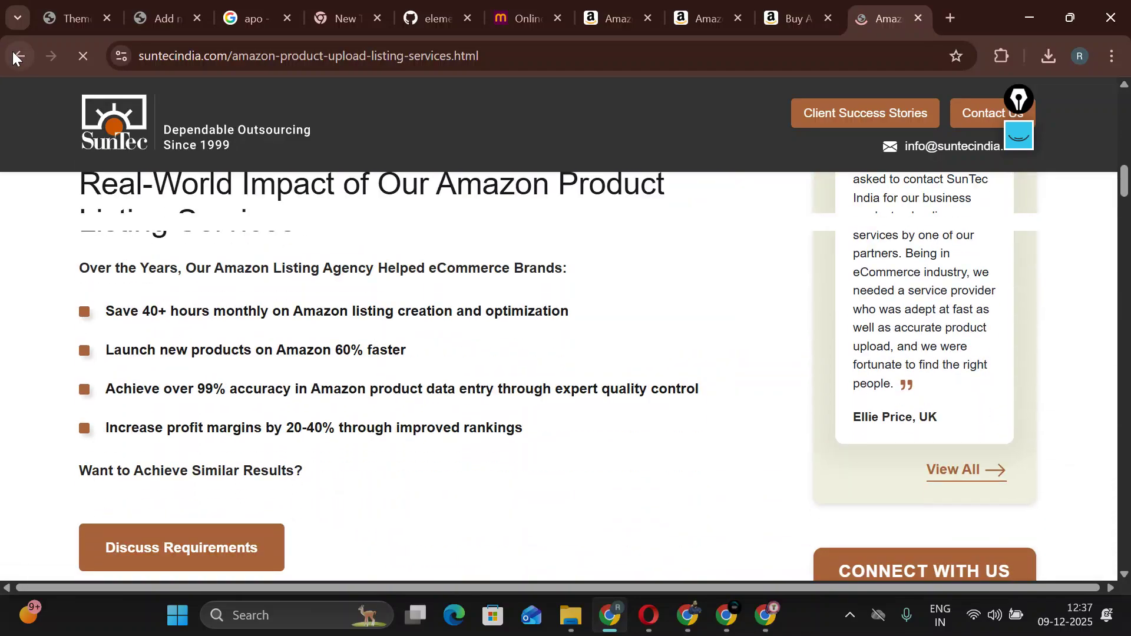
click(14, 56)
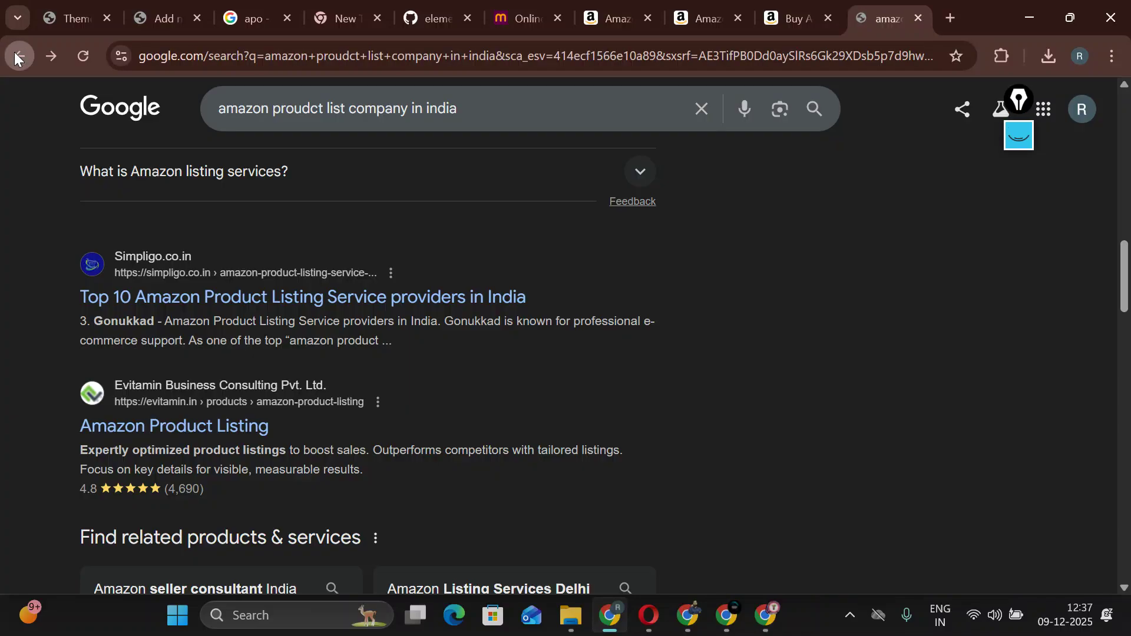
Open Simpligo's "Top 10 Amazon Product Listing Service providers in India" article and read through the listed companies.
scroll(159, 289, down, 3)
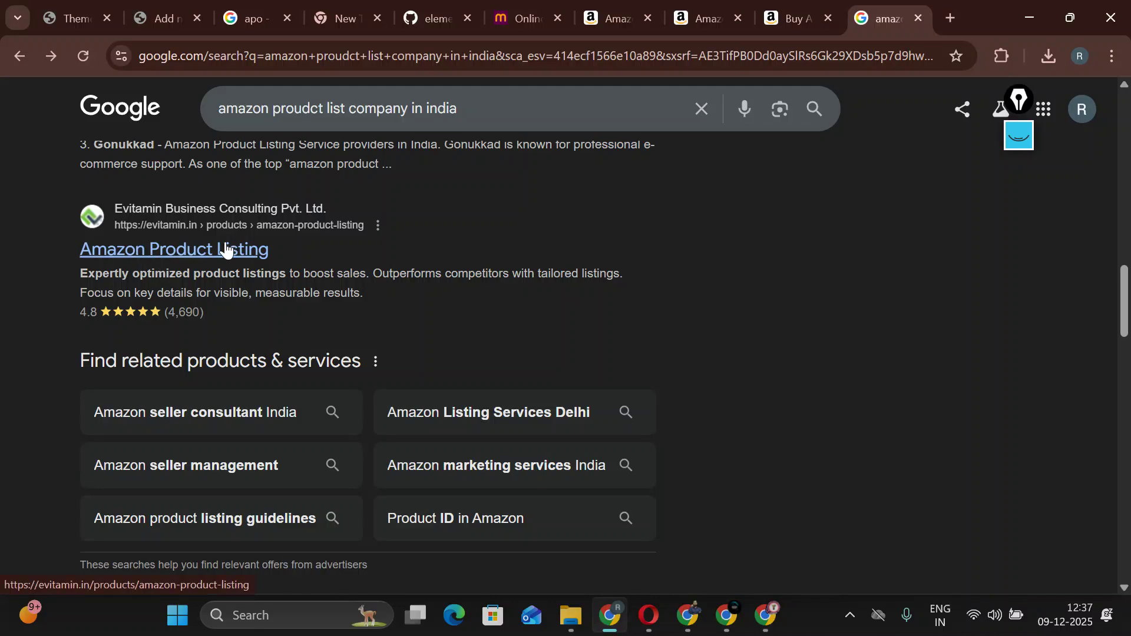
scroll(227, 250, up, 3)
click(130, 303)
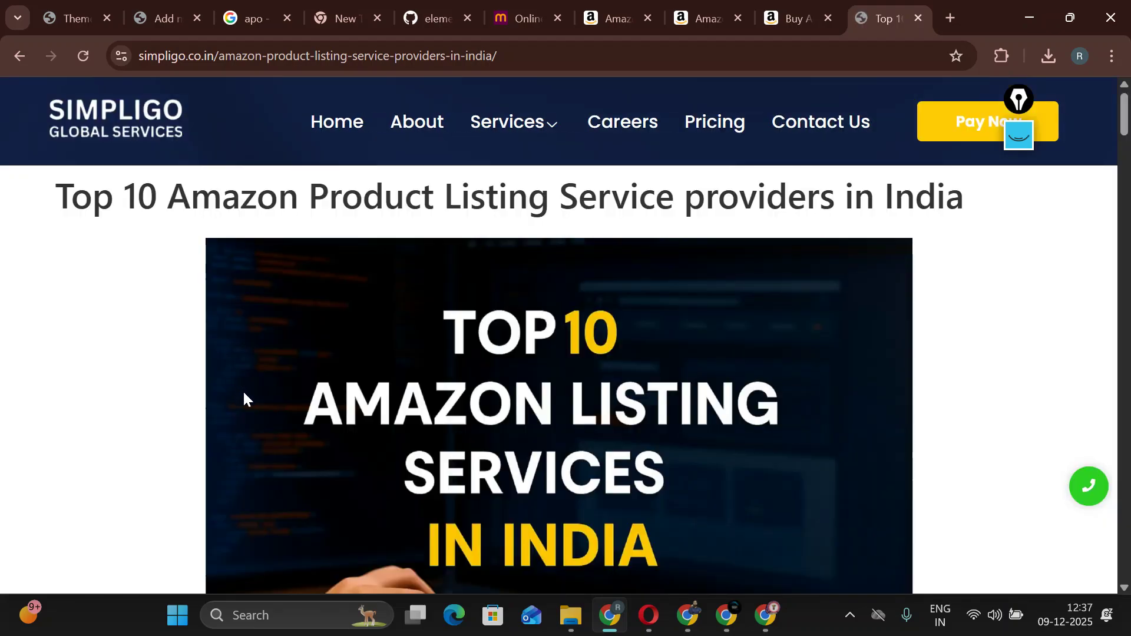
scroll(278, 393, down, 5)
scroll(278, 394, down, 11)
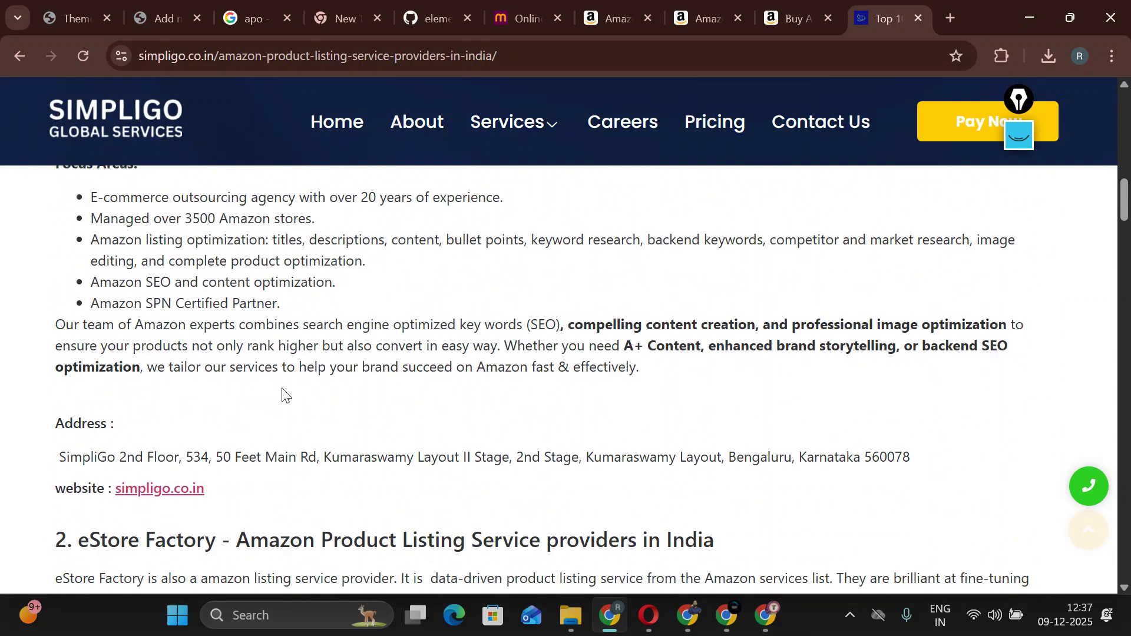
scroll(283, 394, down, 3)
scroll(177, 377, down, 6)
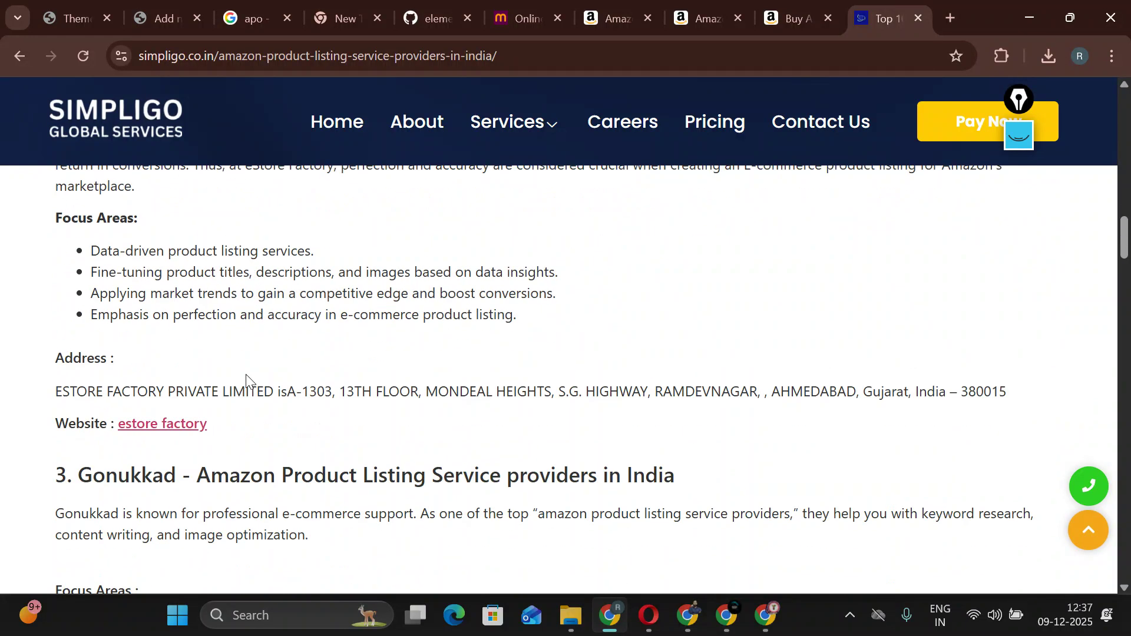
scroll(271, 330, down, 6)
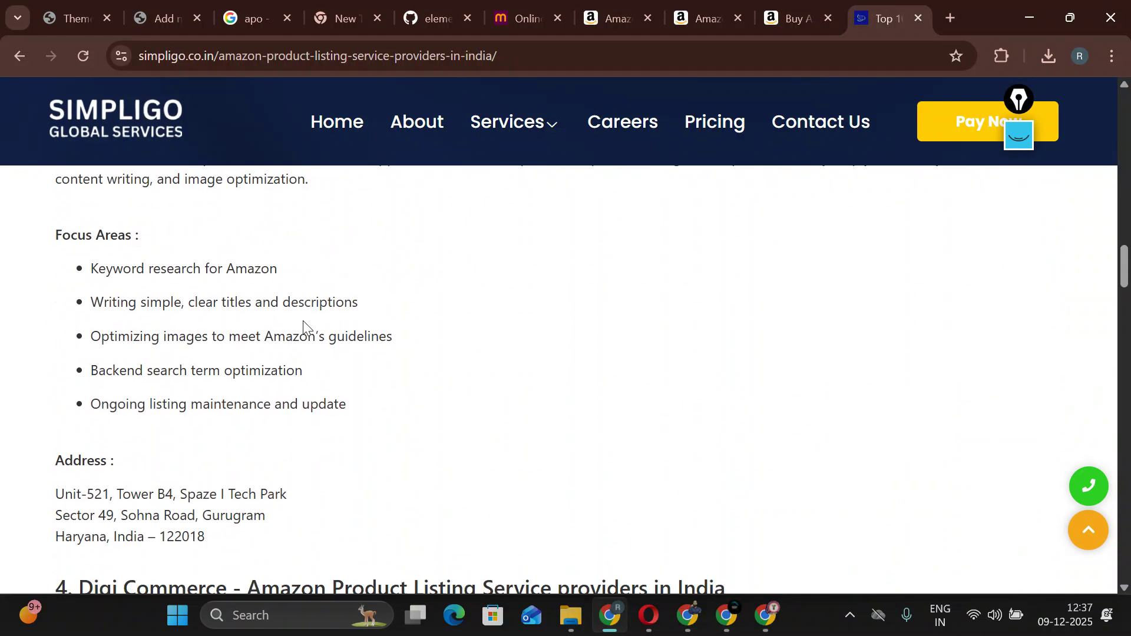
scroll(277, 352, down, 4)
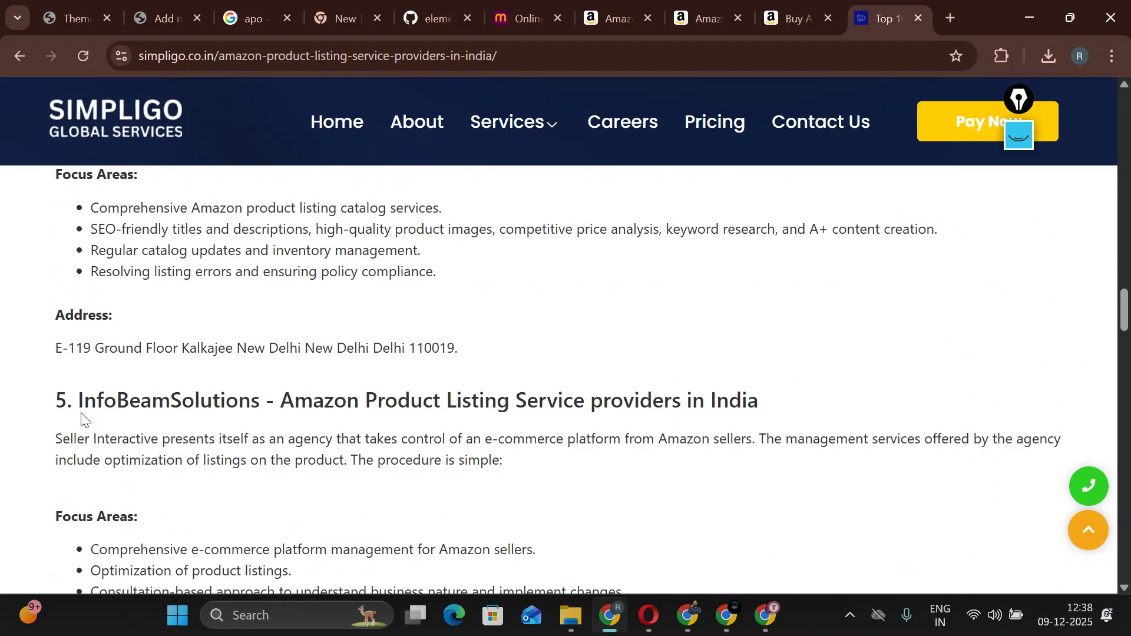
scroll(236, 416, down, 5)
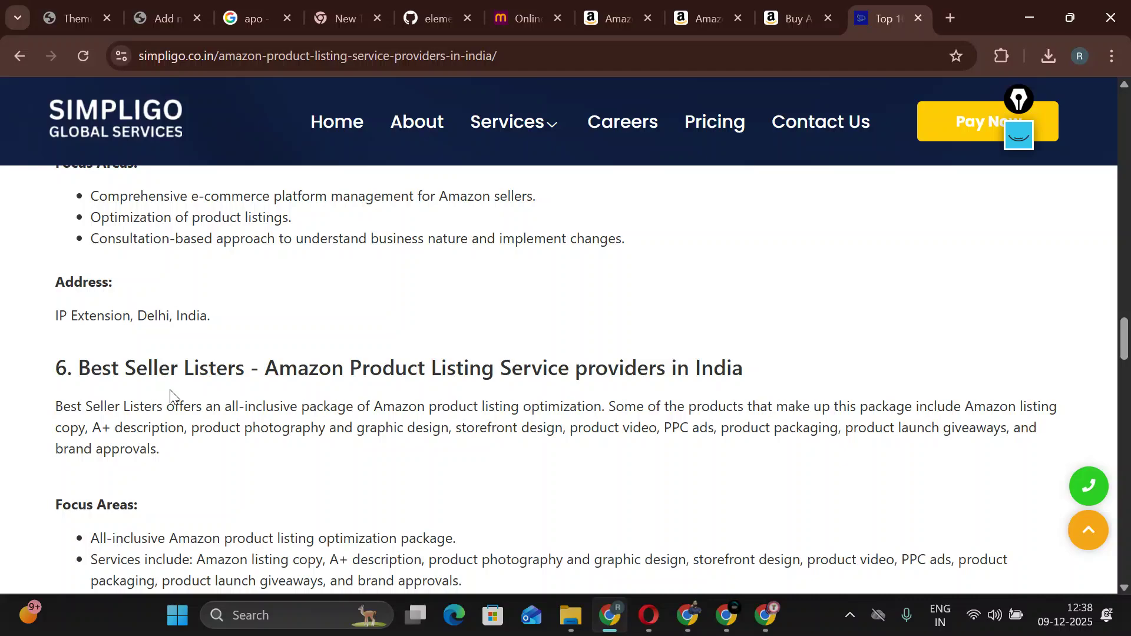
scroll(195, 418, down, 3)
scroll(106, 469, down, 3)
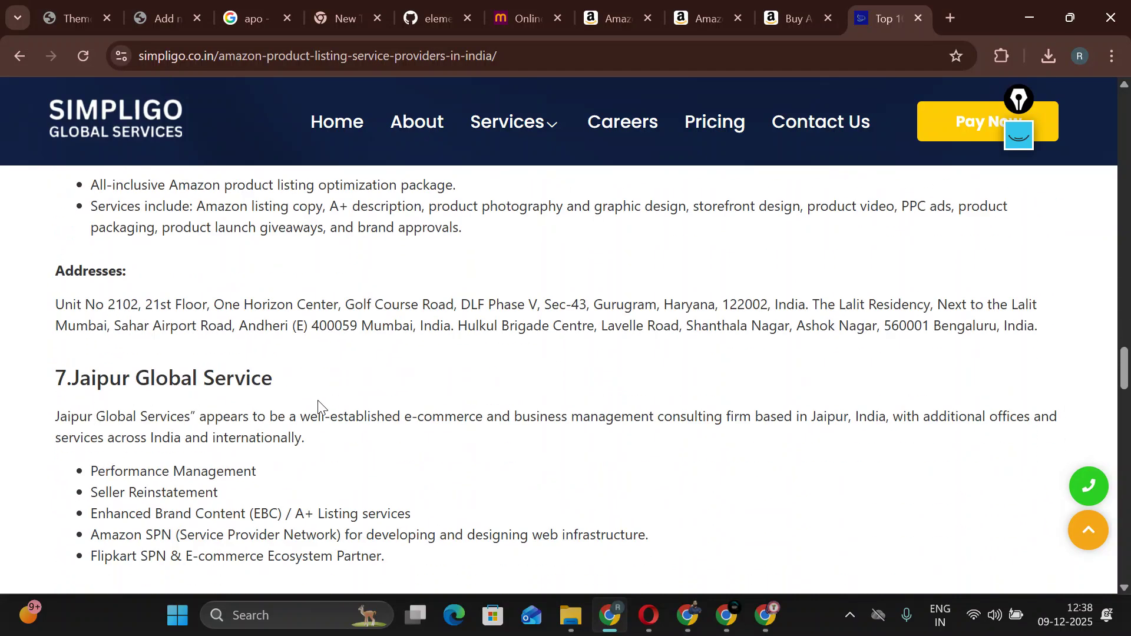
scroll(247, 453, down, 4)
scroll(177, 442, down, 4)
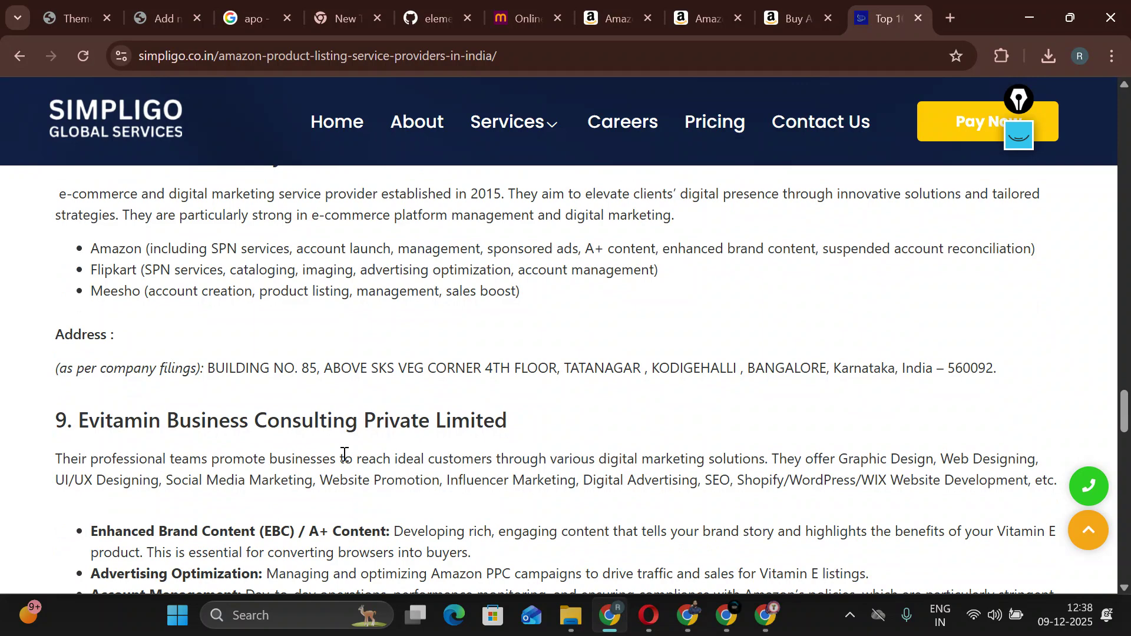
Run a Google voice search for "Franklin Dhanbad" in a new tab and look through the results.
click(950, 18)
click(740, 331)
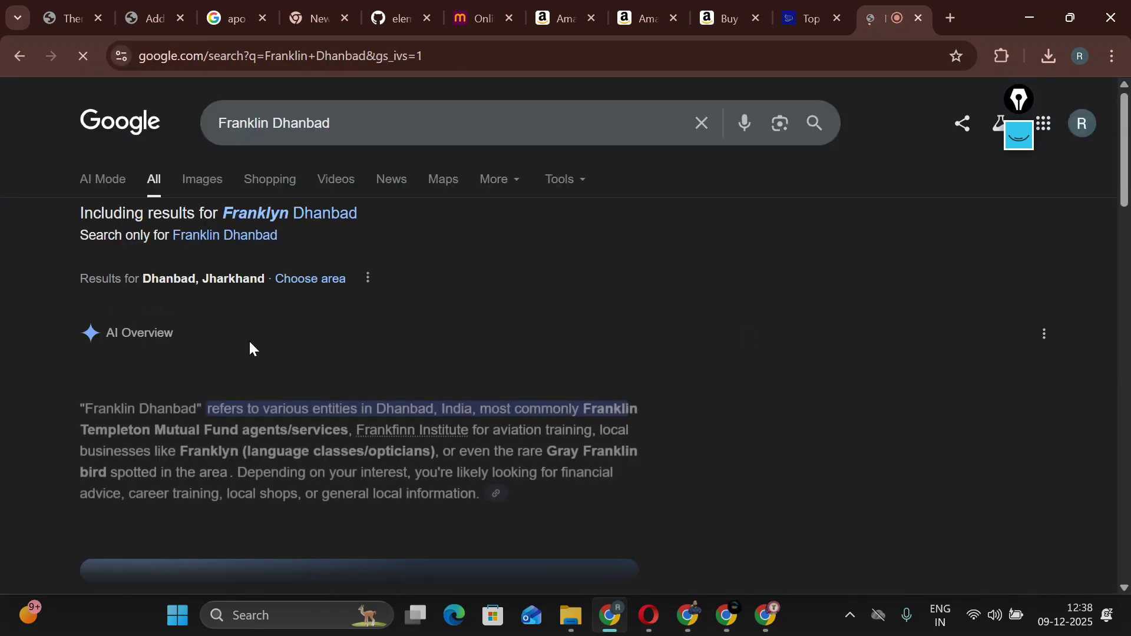
scroll(218, 342, down, 5)
scroll(753, 468, down, 1)
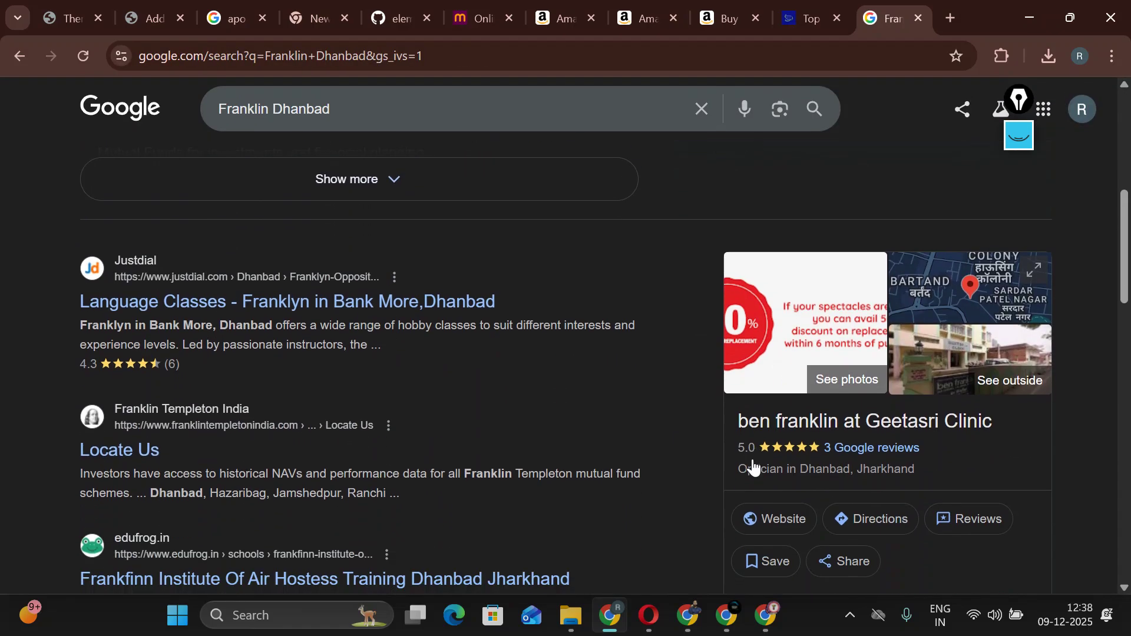
scroll(413, 348, up, 3)
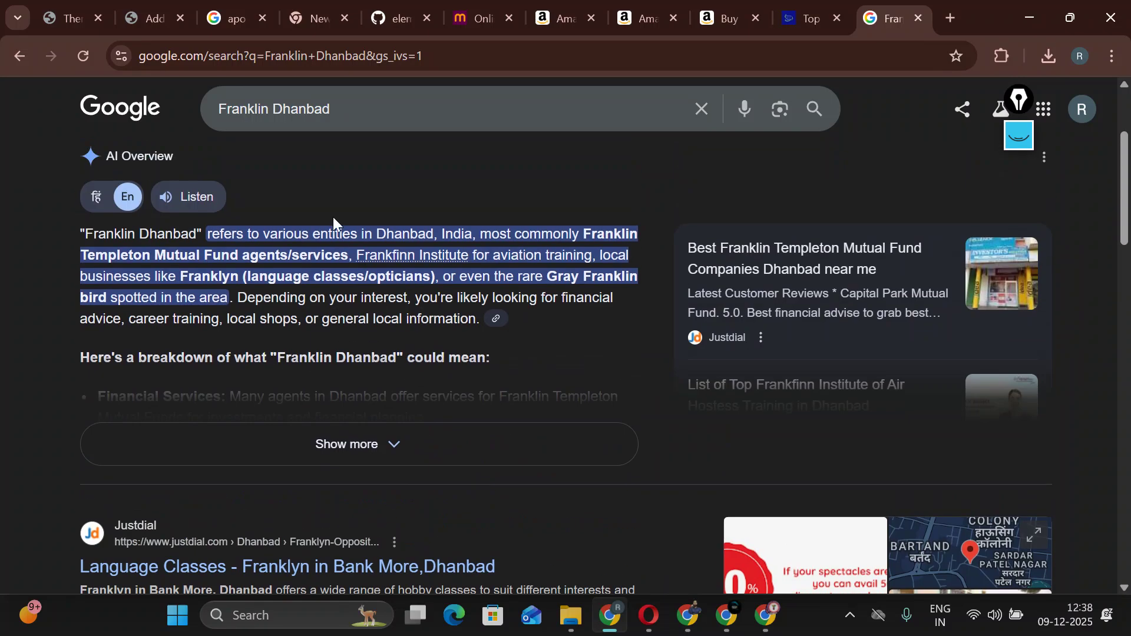
Change the search query to "Franklin e- commerce company dhanbad" and run it.
click(354, 93)
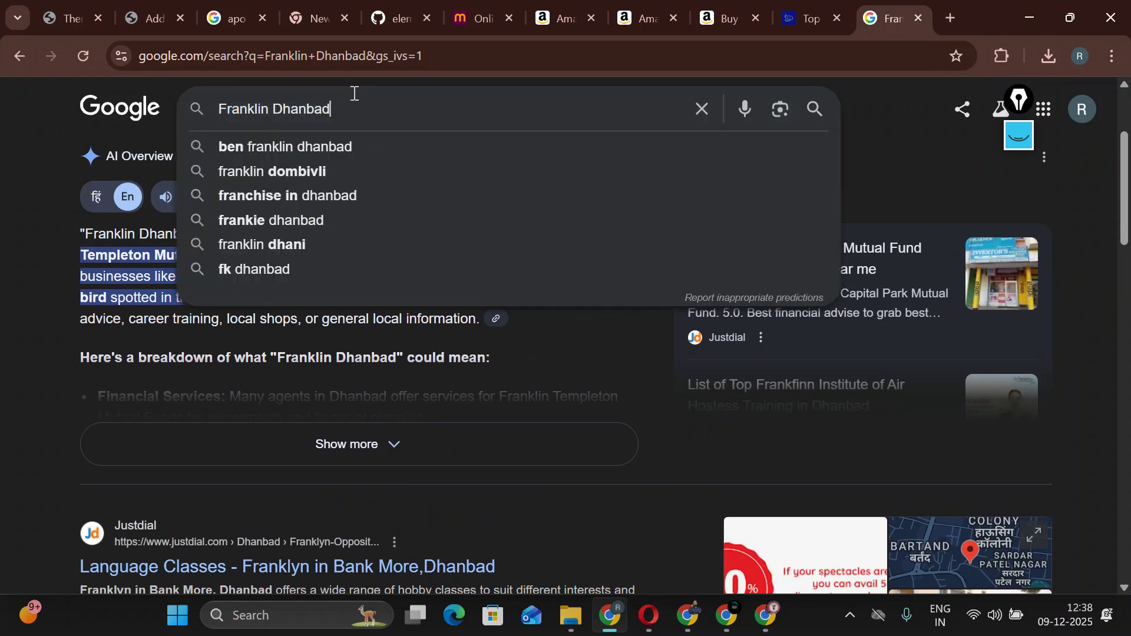
key(BackSpace)
key(BackSpace)
key(BackSpace)
key(BackSpace)
key(BackSpace)
key(BackSpace)
key(BackSpace)
text(e)
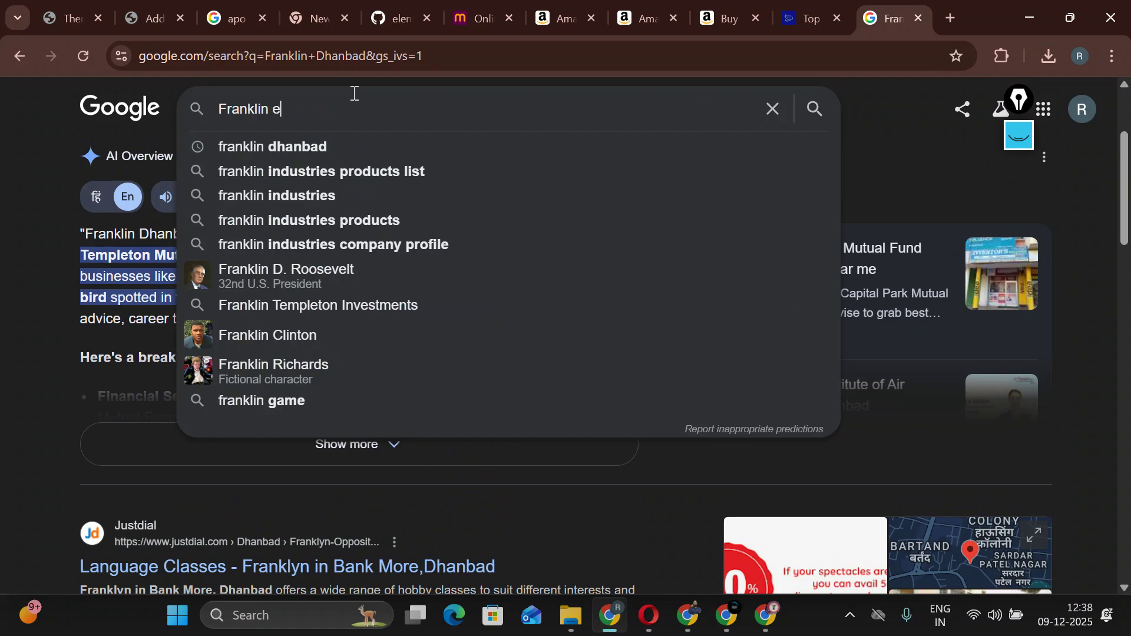
text(- co)
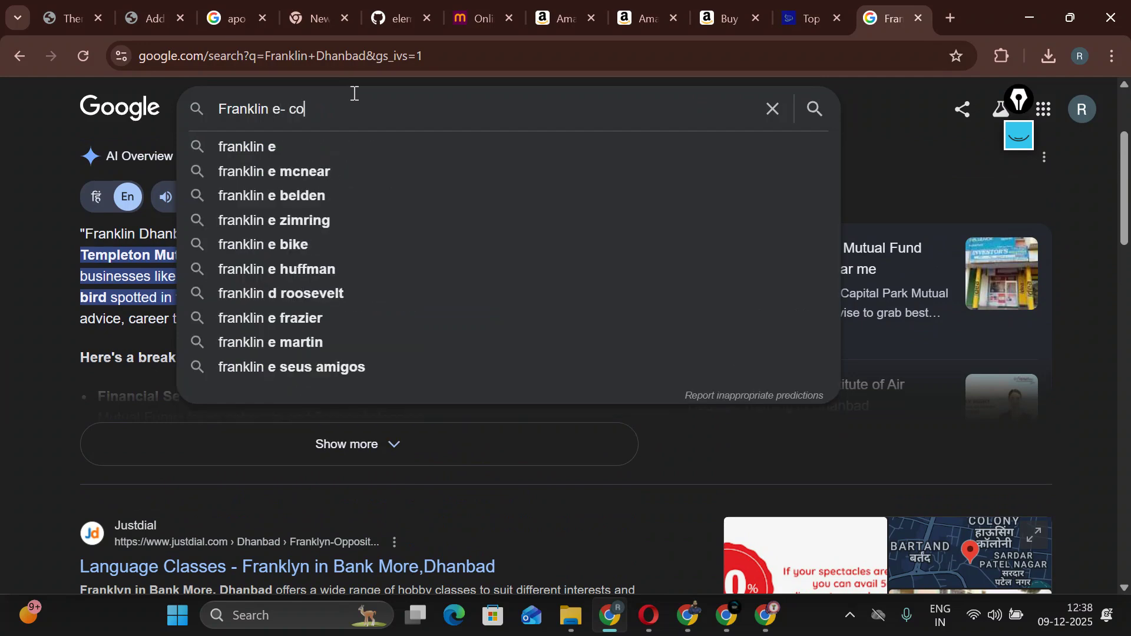
text(mmerce company )
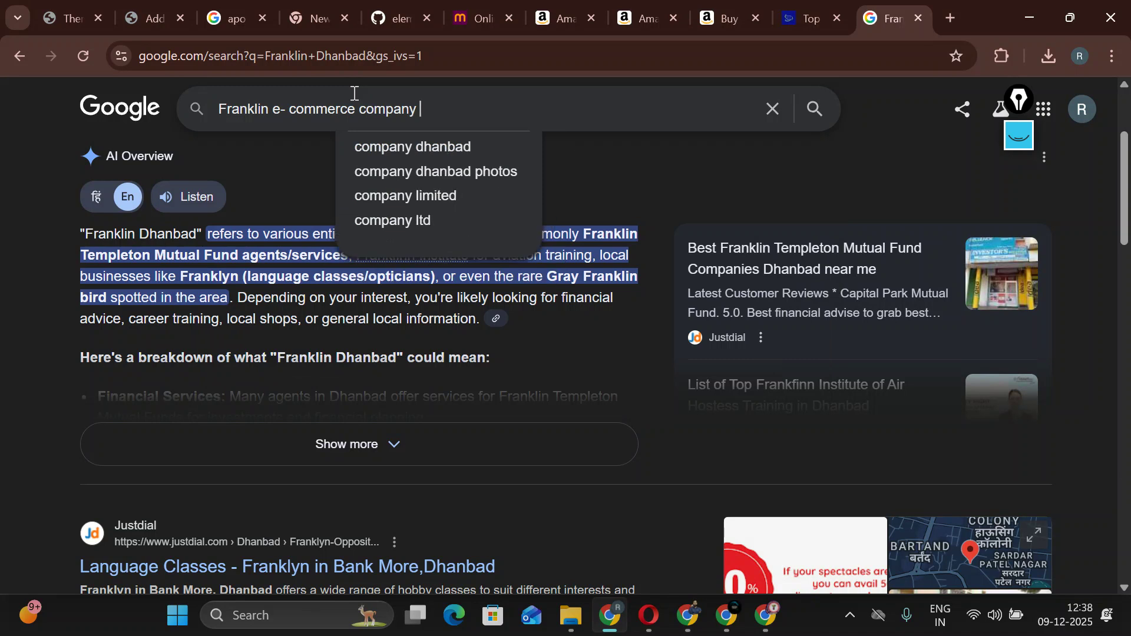
text(dhanbad)
key(Return)
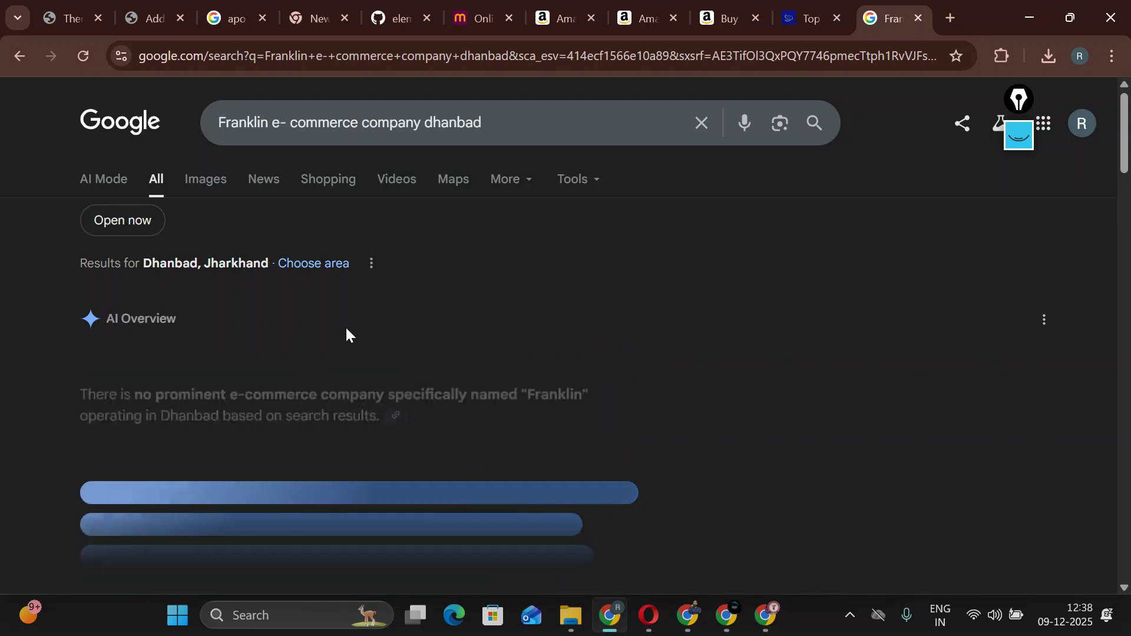
Find Ecom Multi Service among the Dhanbad places, open its website and skim the services it offers.
scroll(367, 311, down, 6)
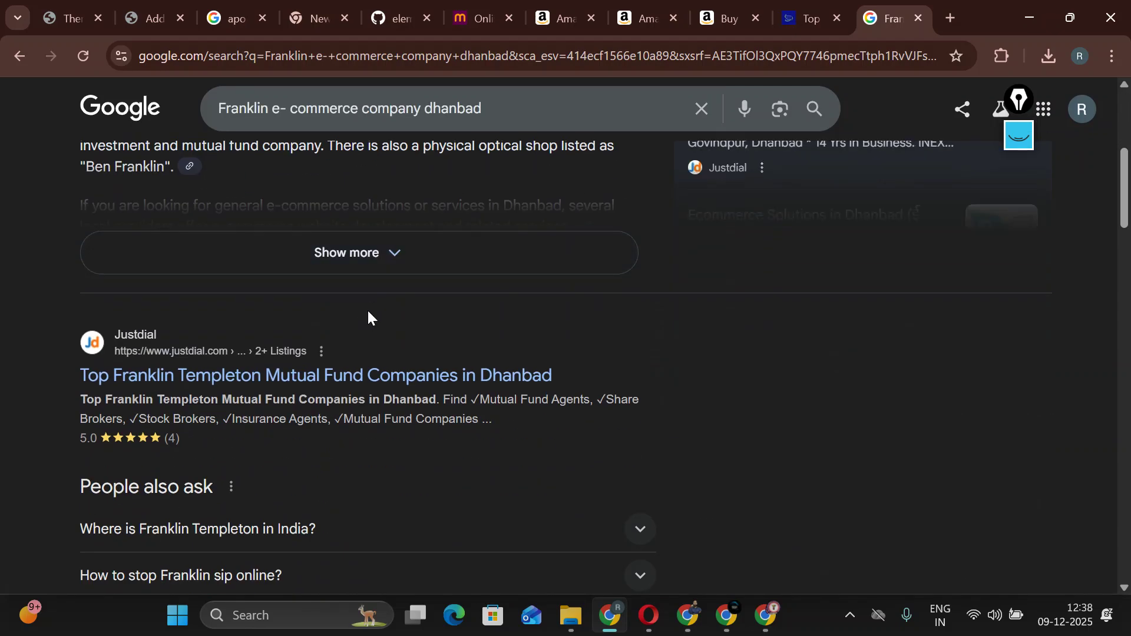
scroll(331, 389, down, 9)
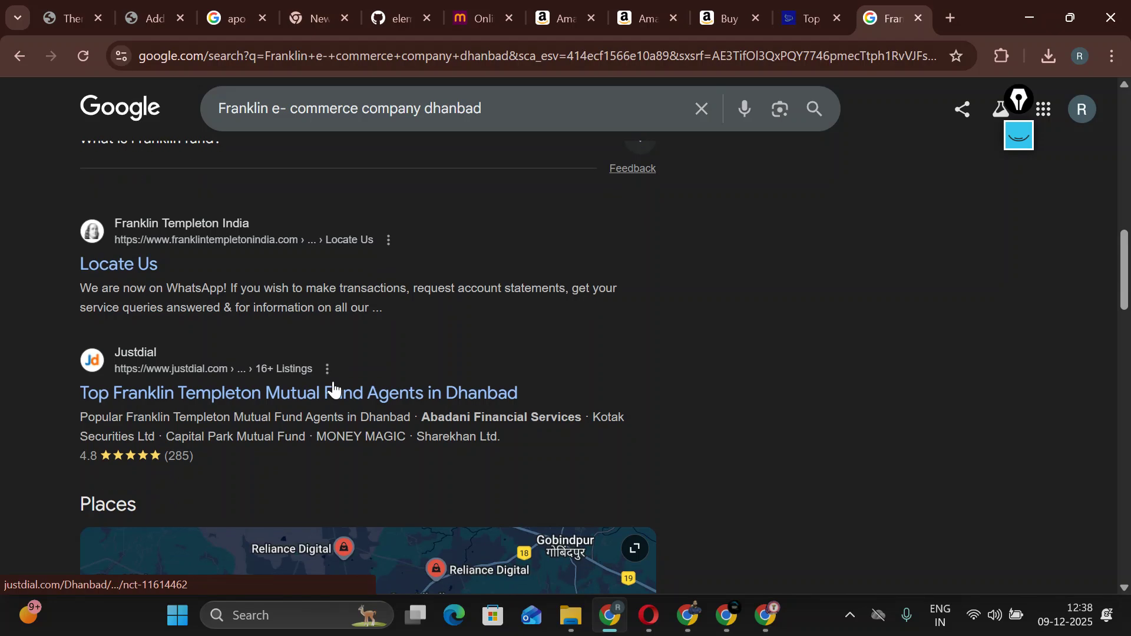
scroll(333, 389, down, 9)
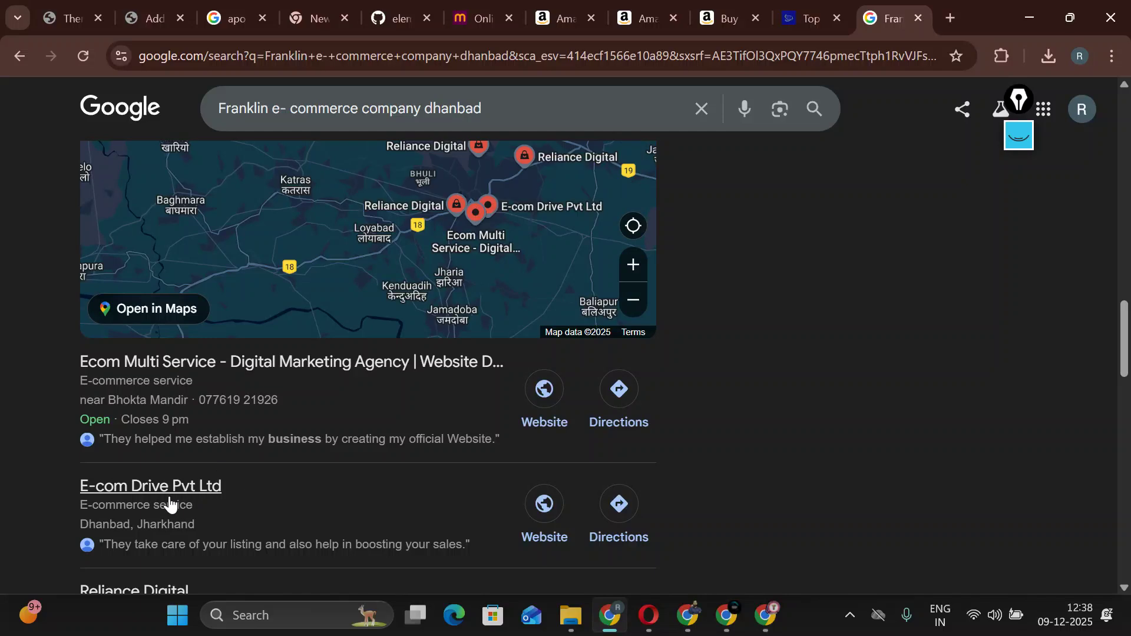
scroll(242, 480, down, 3)
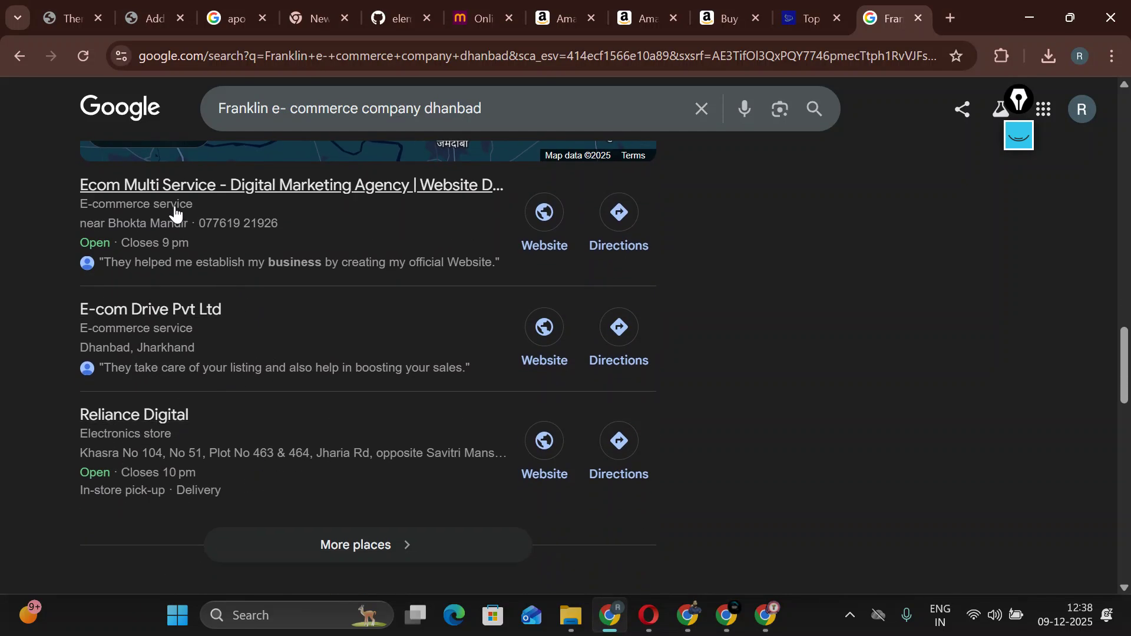
click(232, 192)
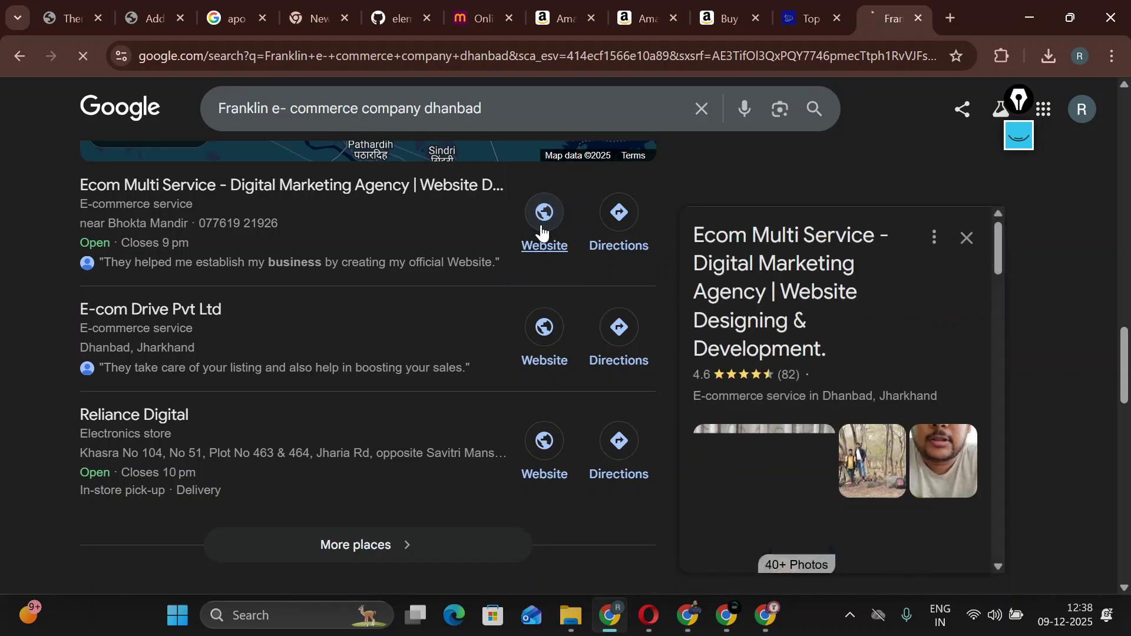
click(541, 233)
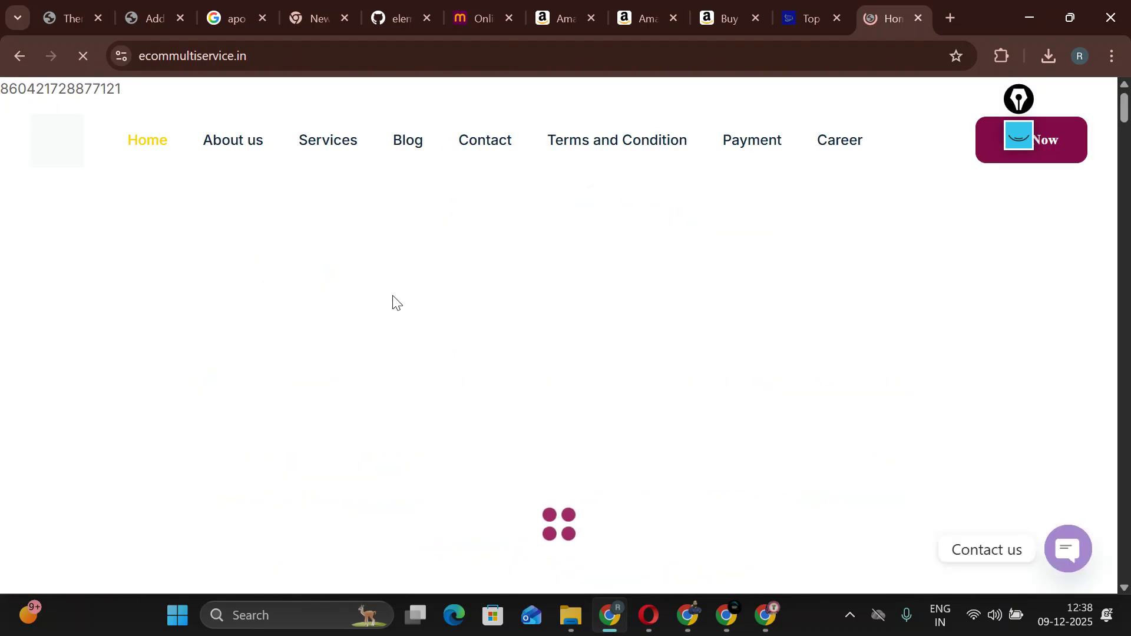
scroll(397, 321, down, 5)
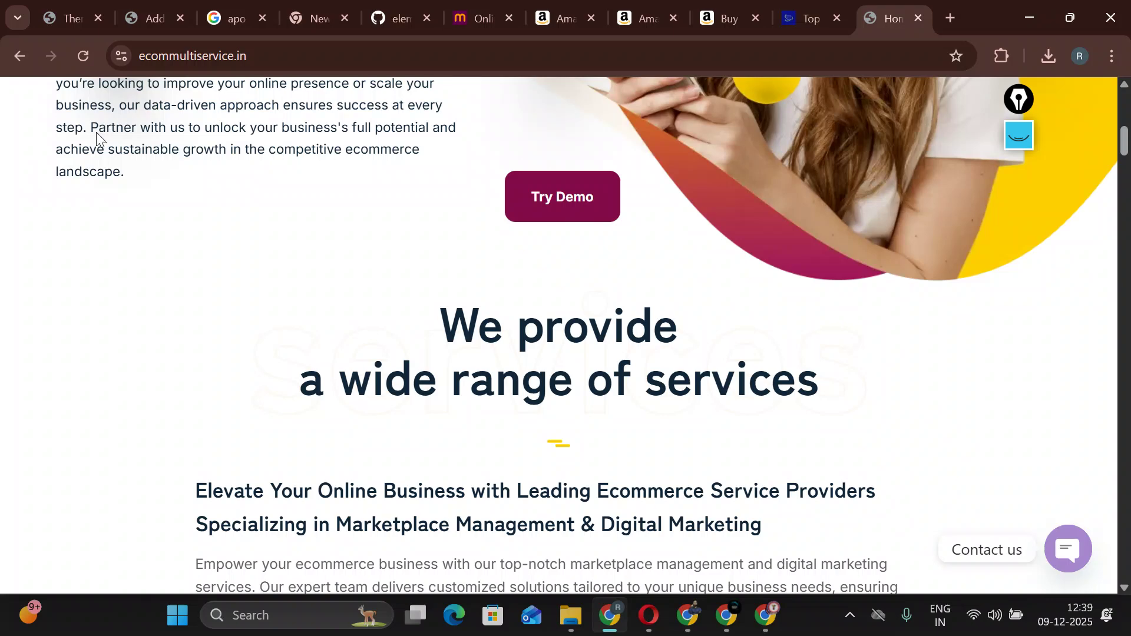
Switch back to the WordPress dashboard where the new polo product is being added.
click(165, 7)
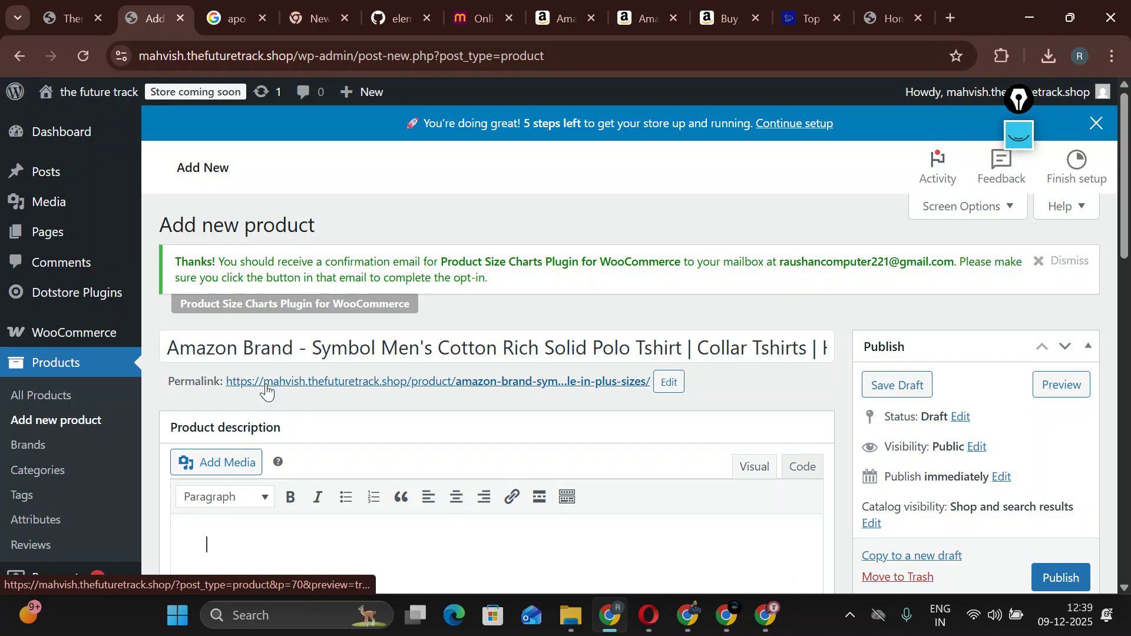
Look over the empty product description, the Ecom Multi Service website, the Amazon polo page and the Amazon T-shirt results.
scroll(383, 386, down, 5)
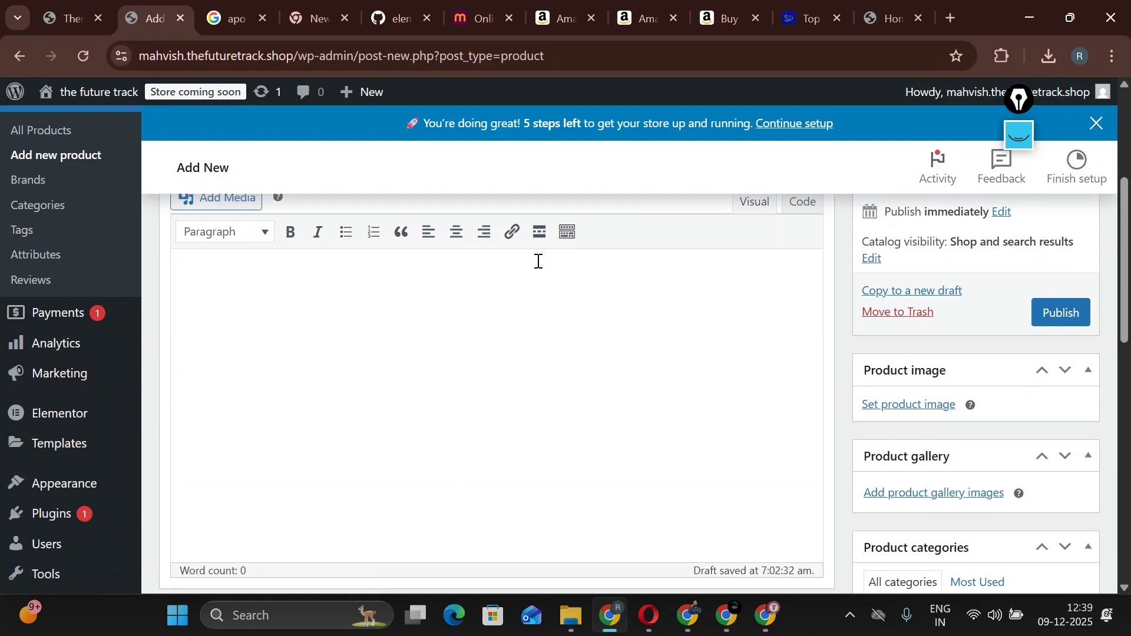
click(887, 18)
scroll(570, 235, down, 2)
scroll(570, 235, up, 2)
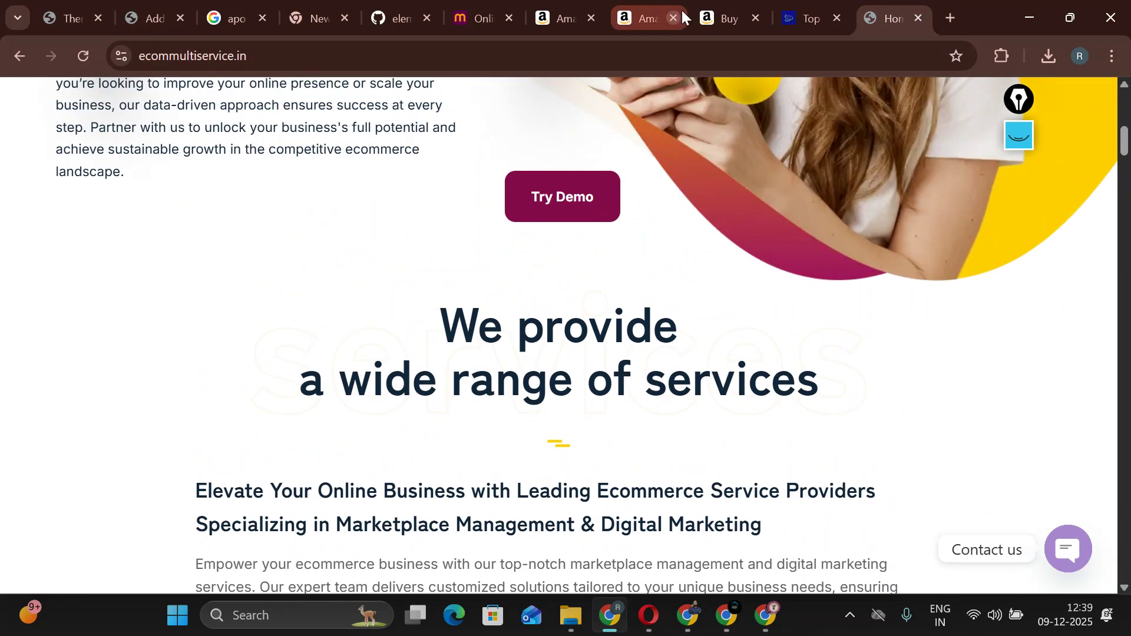
click(720, 18)
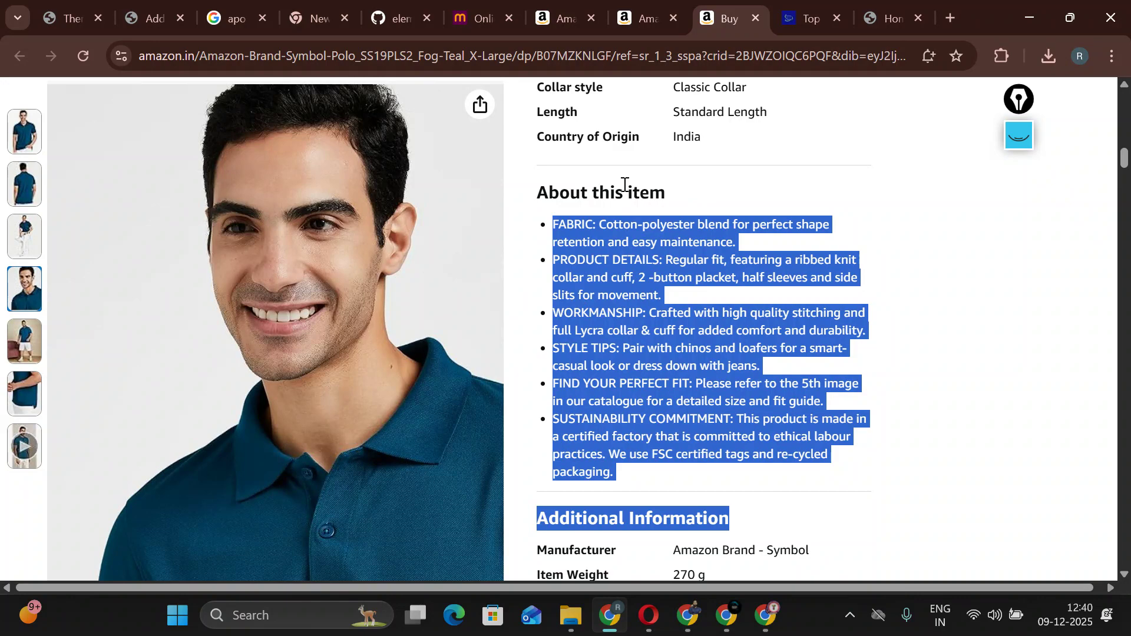
click(655, 10)
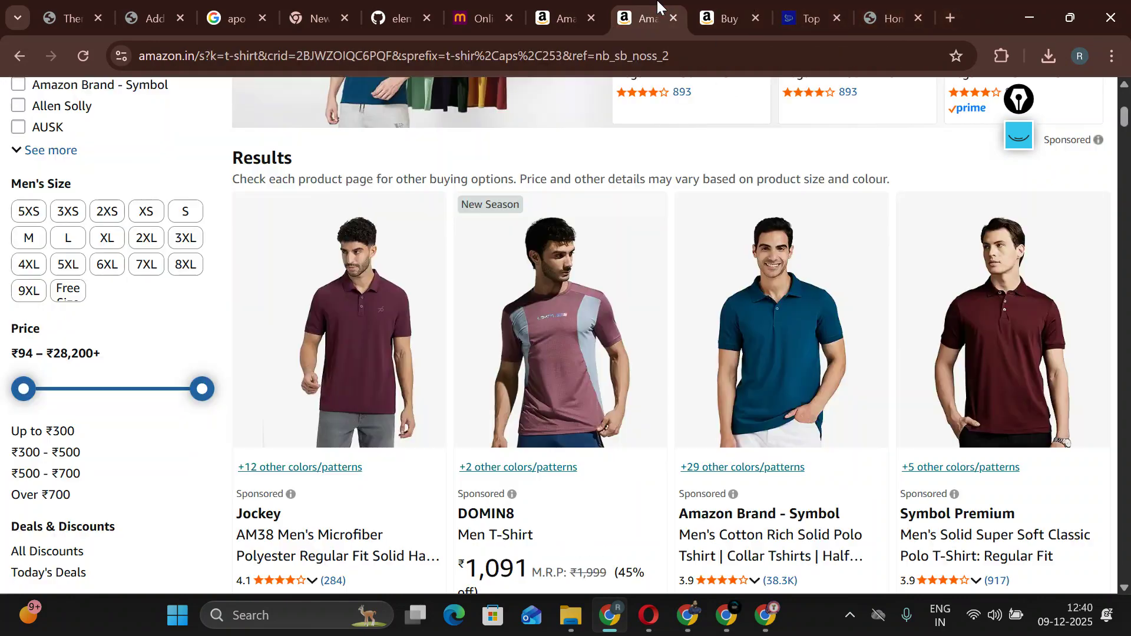
click(886, 17)
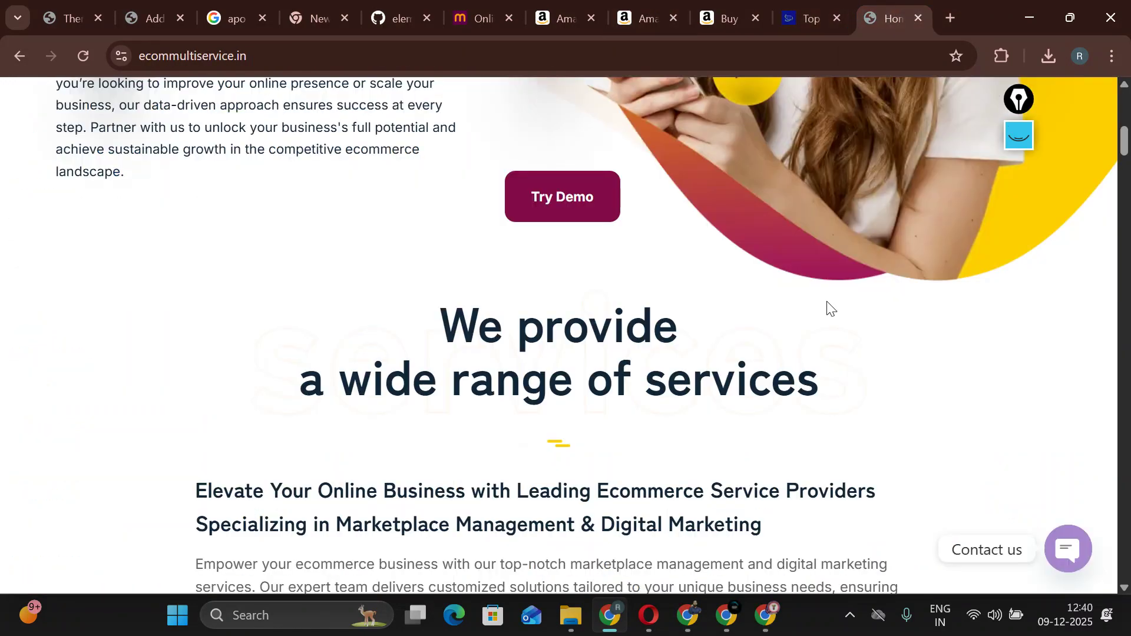
Switch to the WhatsApp Business window, open the Iconic salon group chat and look through the chat list.
click(687, 616)
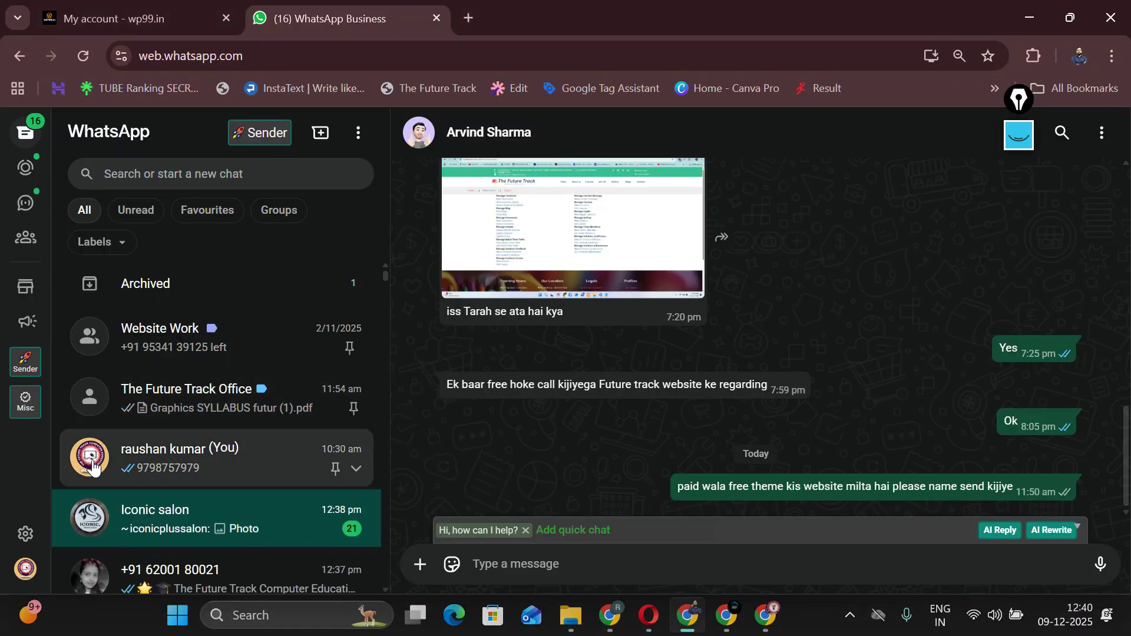
click(189, 529)
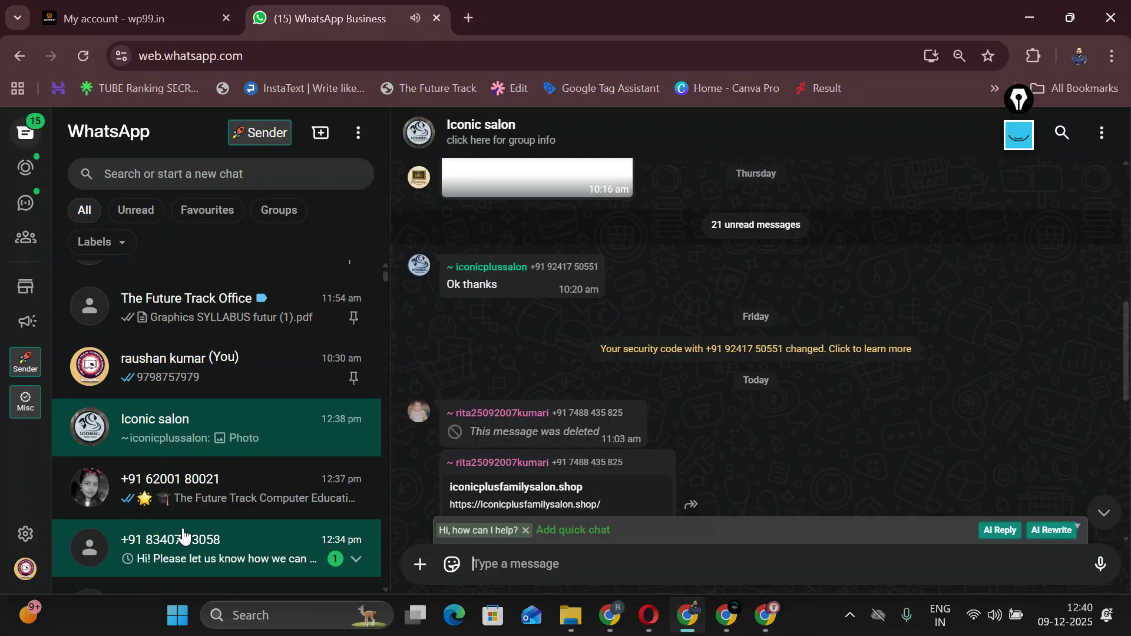
scroll(474, 462, down, 5)
scroll(360, 409, down, 5)
scroll(537, 421, up, 1)
scroll(537, 421, down, 2)
Search the WhatsApp chats for a contact by first name and look through the matches.
click(131, 171)
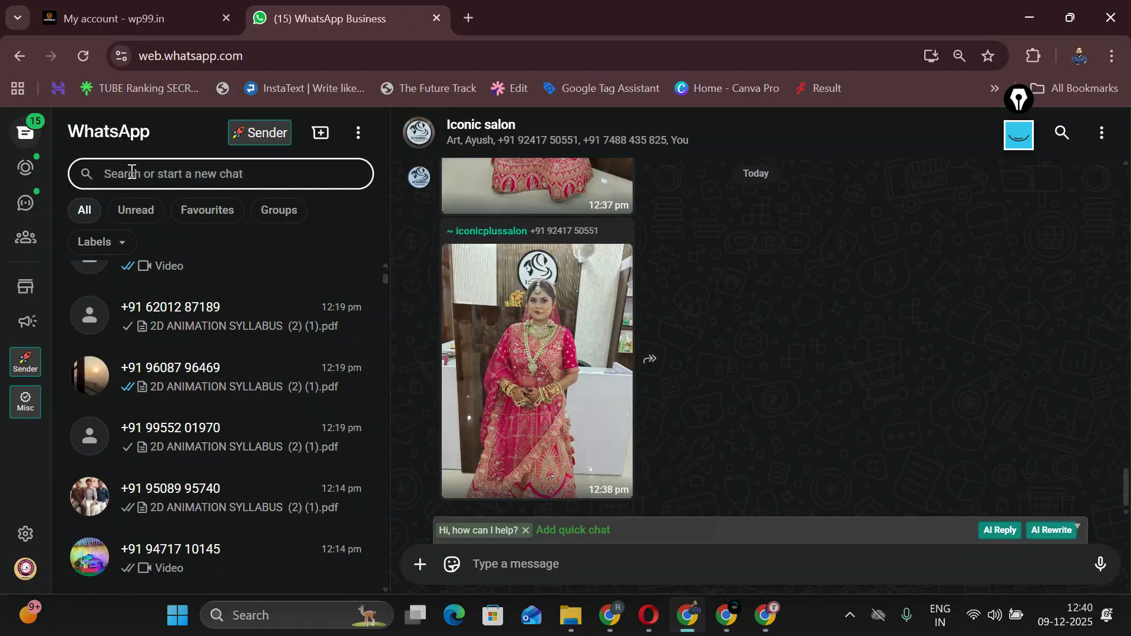
text(rohit)
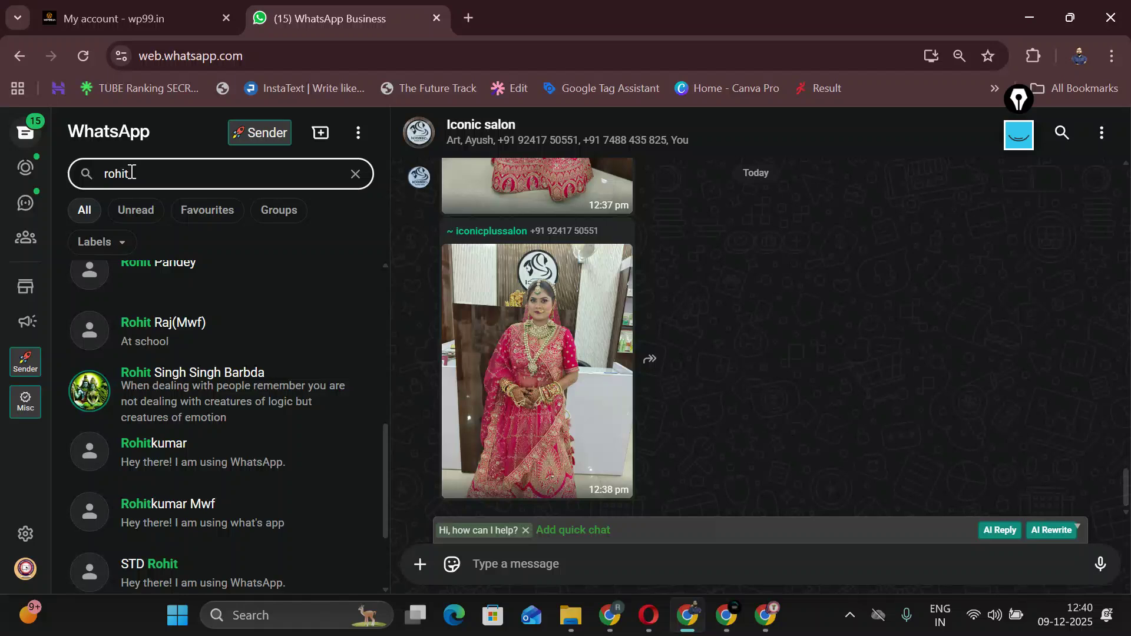
scroll(257, 390, up, 2)
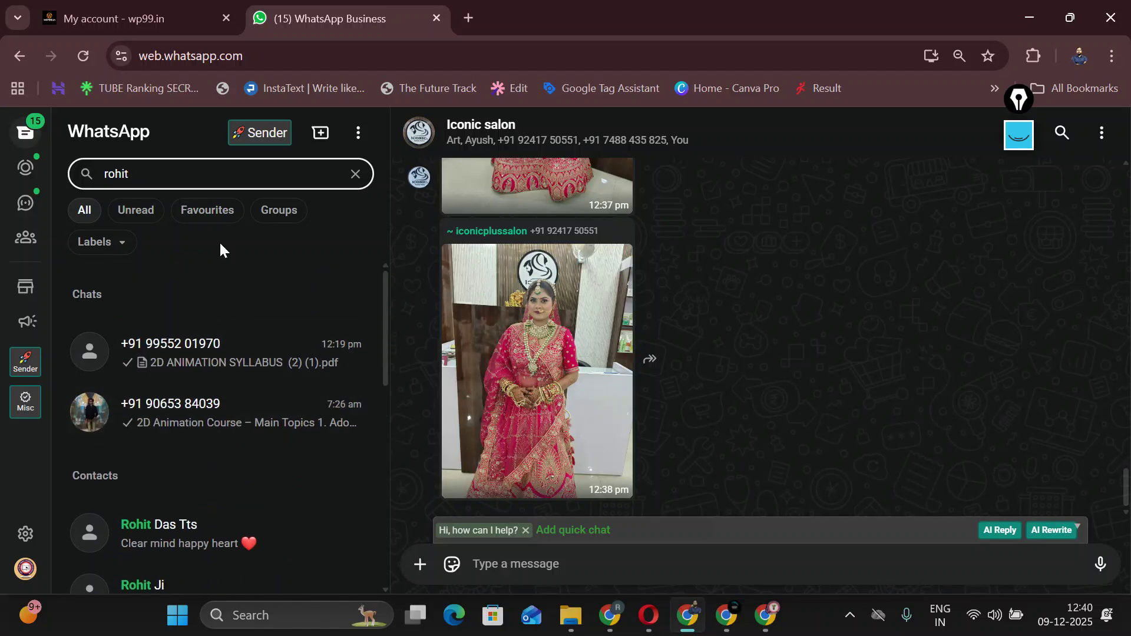
scroll(235, 277, down, 3)
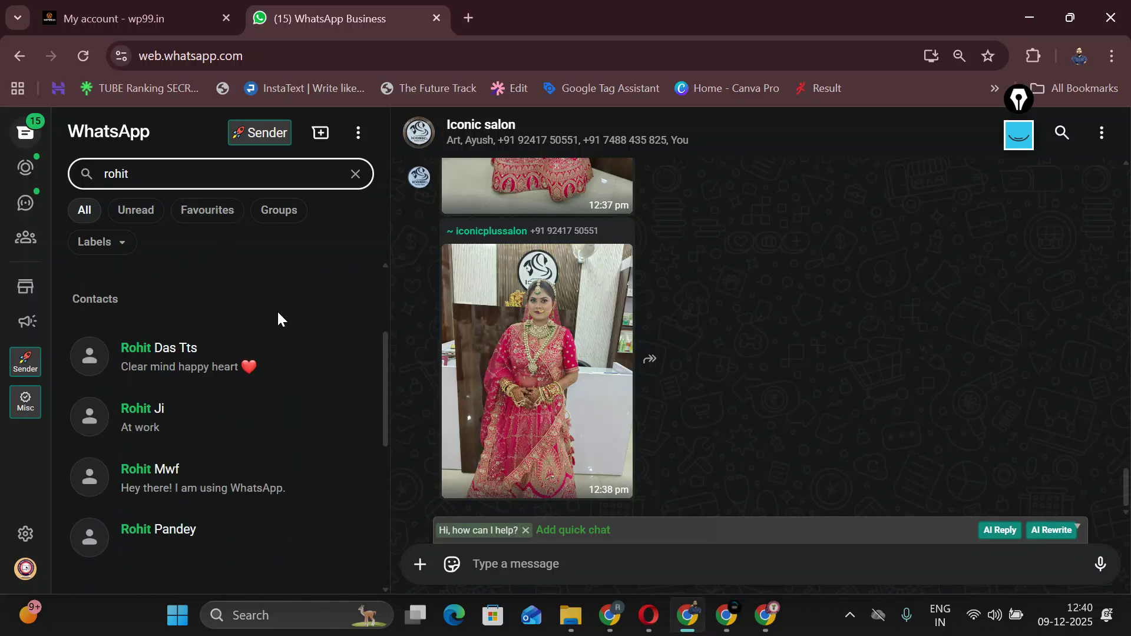
scroll(278, 321, down, 4)
text(ji)
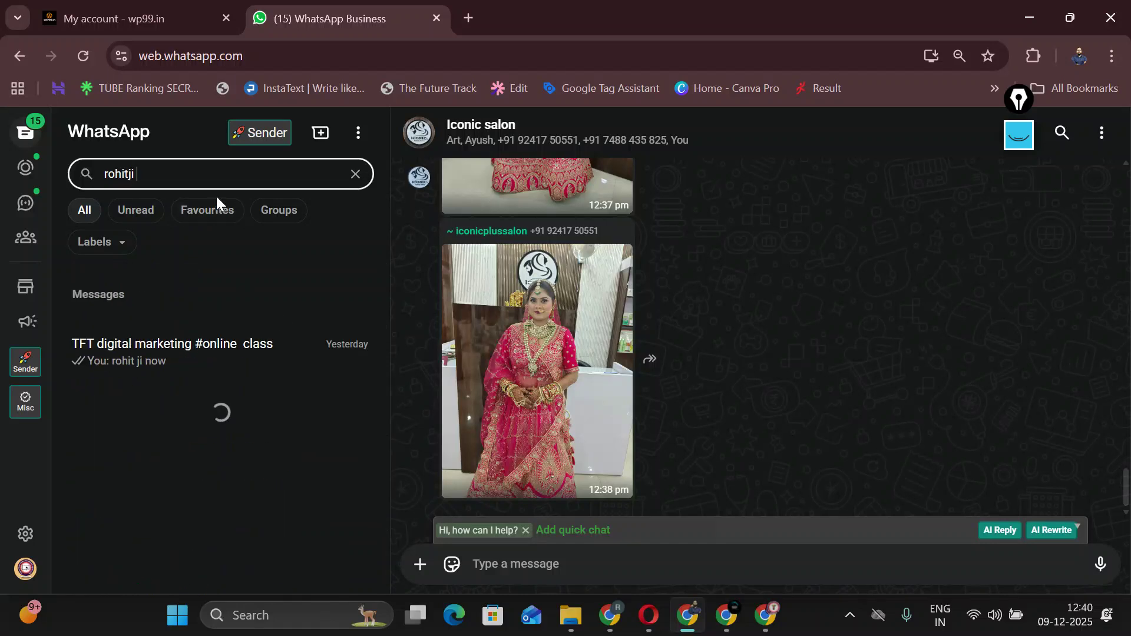
Replace the chat search with "amazon", look at the matches and delete the search text.
key(ctrl+a)
text(a)
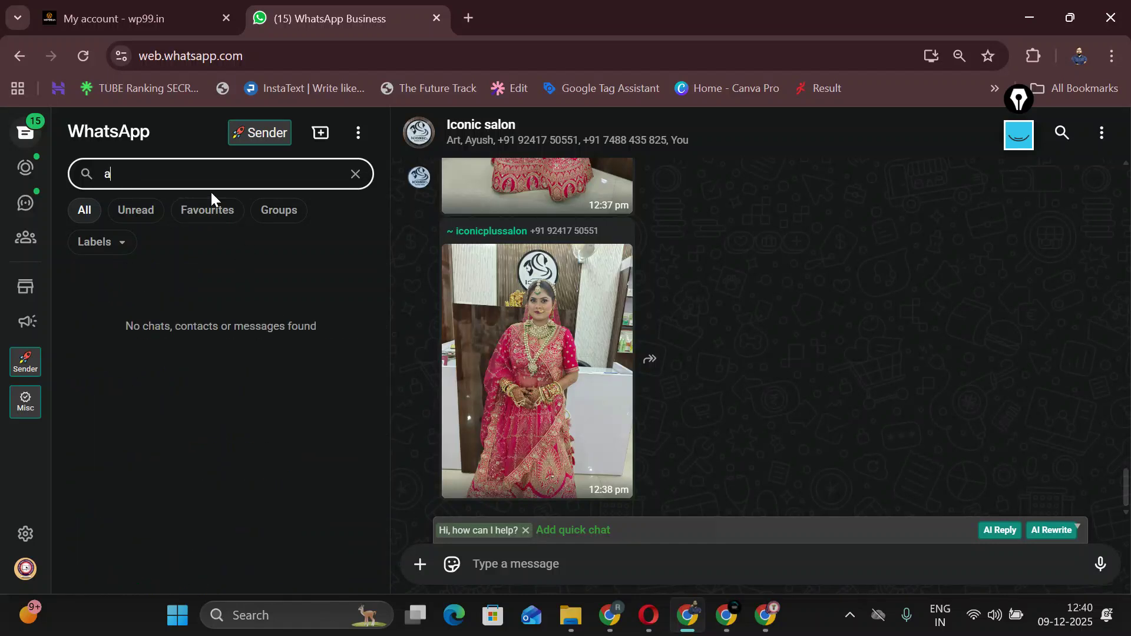
text(mazon)
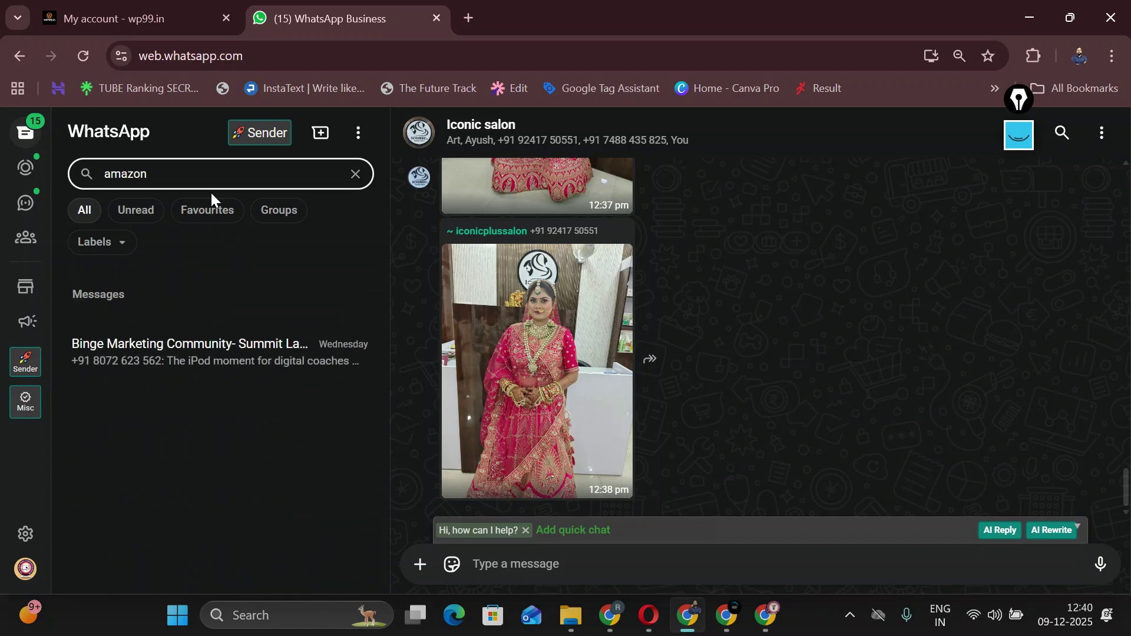
key(BackSpace)
key(BackSpace)
key(BackSpace)
key(BackSpace)
key(BackSpace)
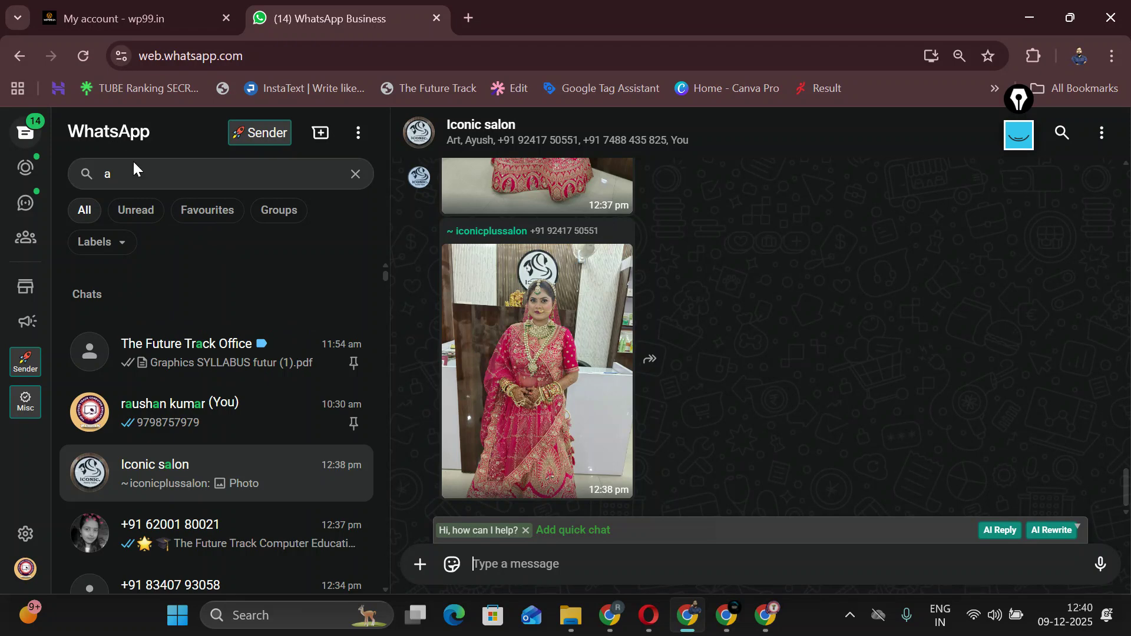
Search WhatsApp for the contact's name, open the matching chat and look through the contact info.
click(143, 174)
key(BackSpace)
text(rohi)
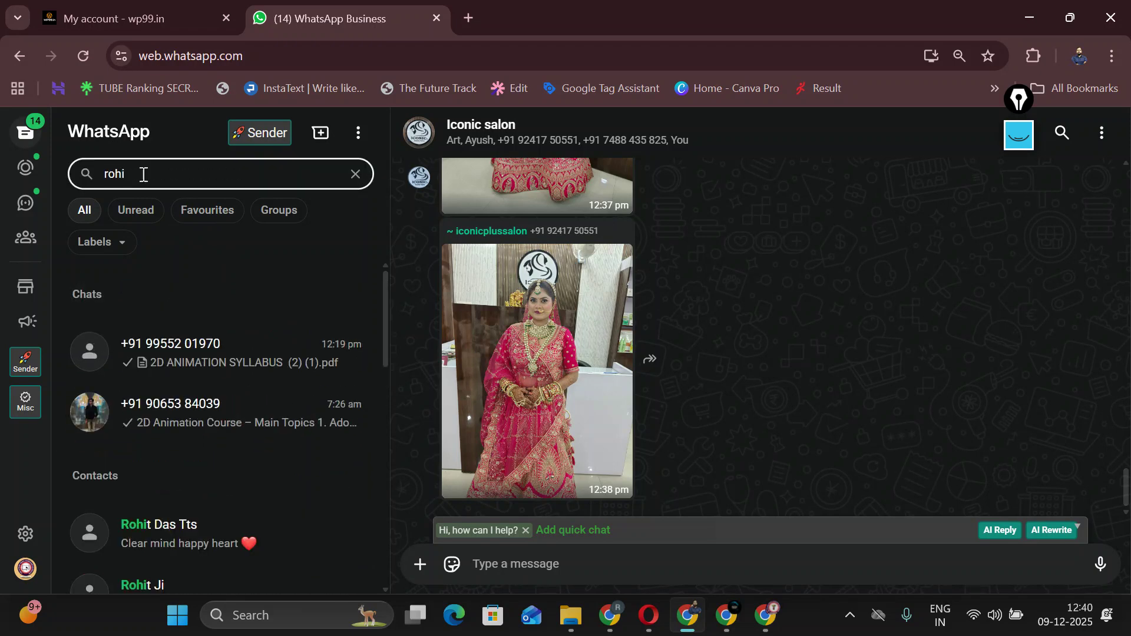
text(t ji)
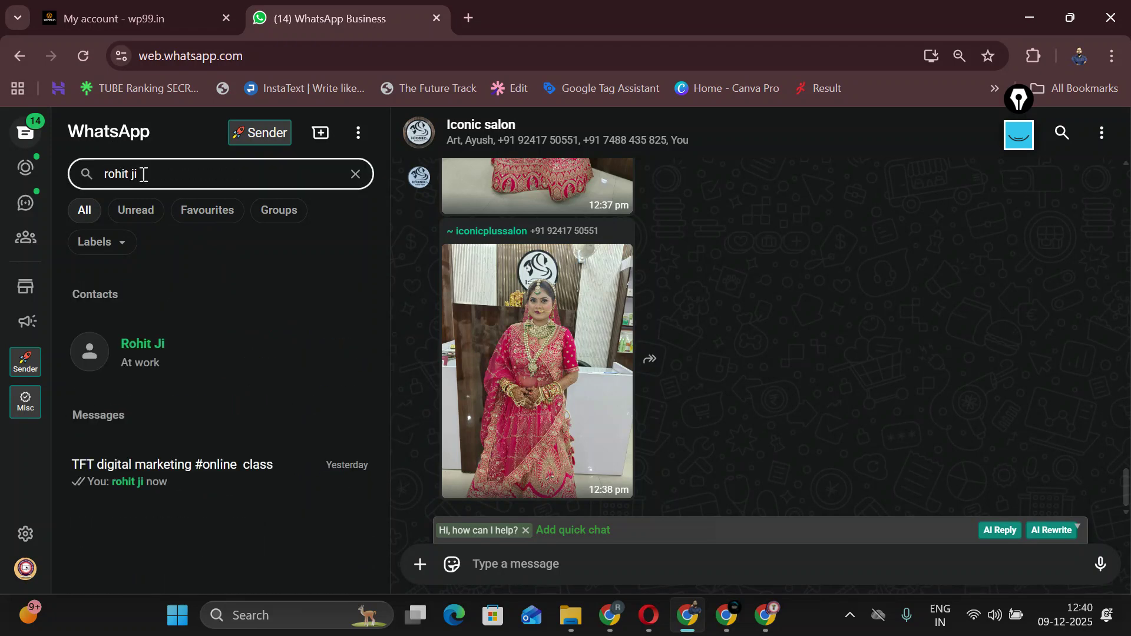
click(192, 369)
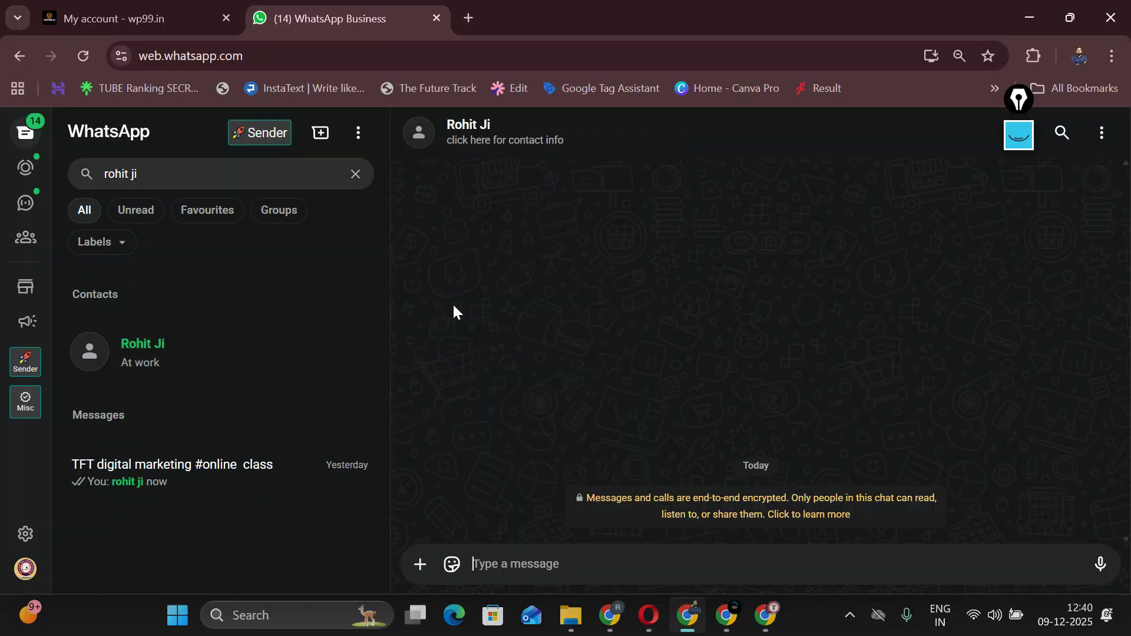
click(528, 134)
scroll(988, 416, down, 5)
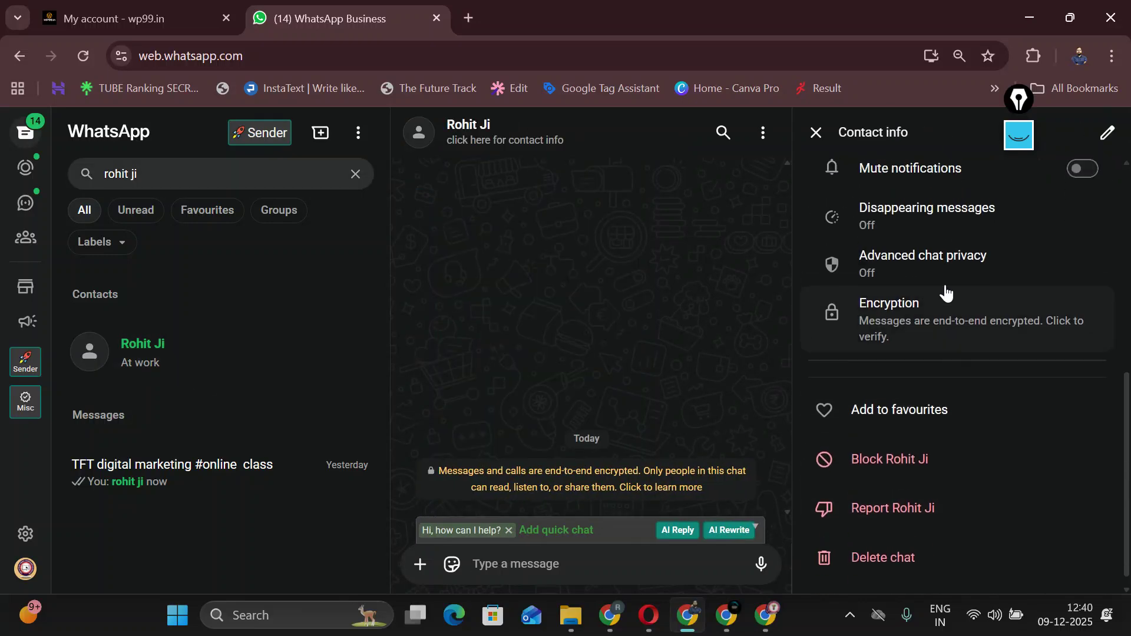
scroll(949, 318, up, 2)
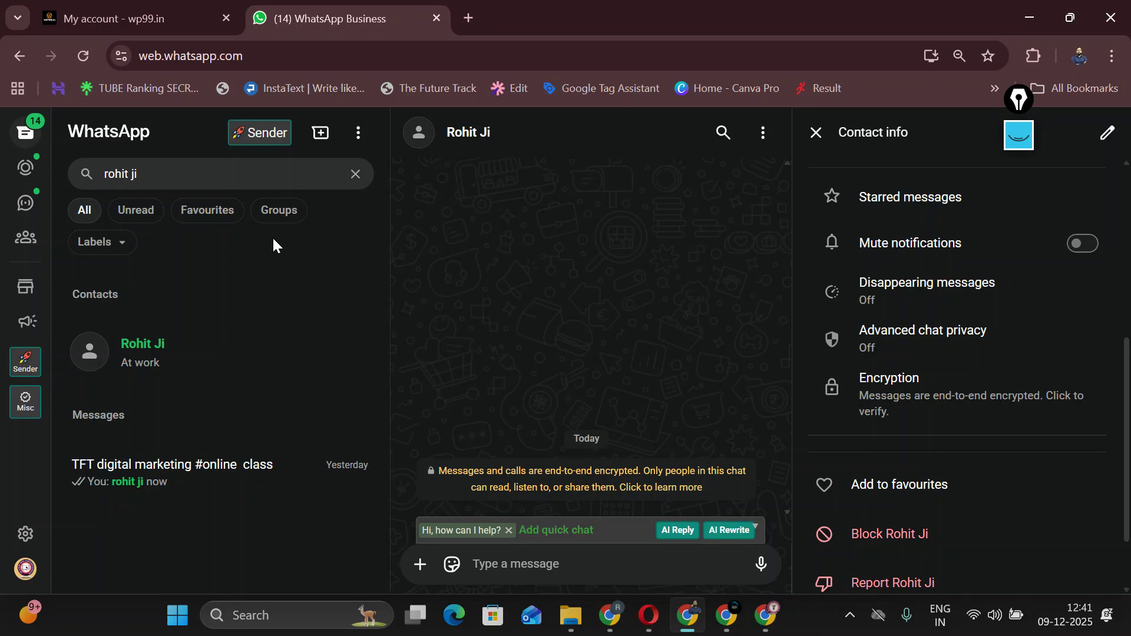
Look at the wp99.in account orders page and return to the browser window with the new WordPress product.
click(109, 8)
scroll(424, 326, down, 3)
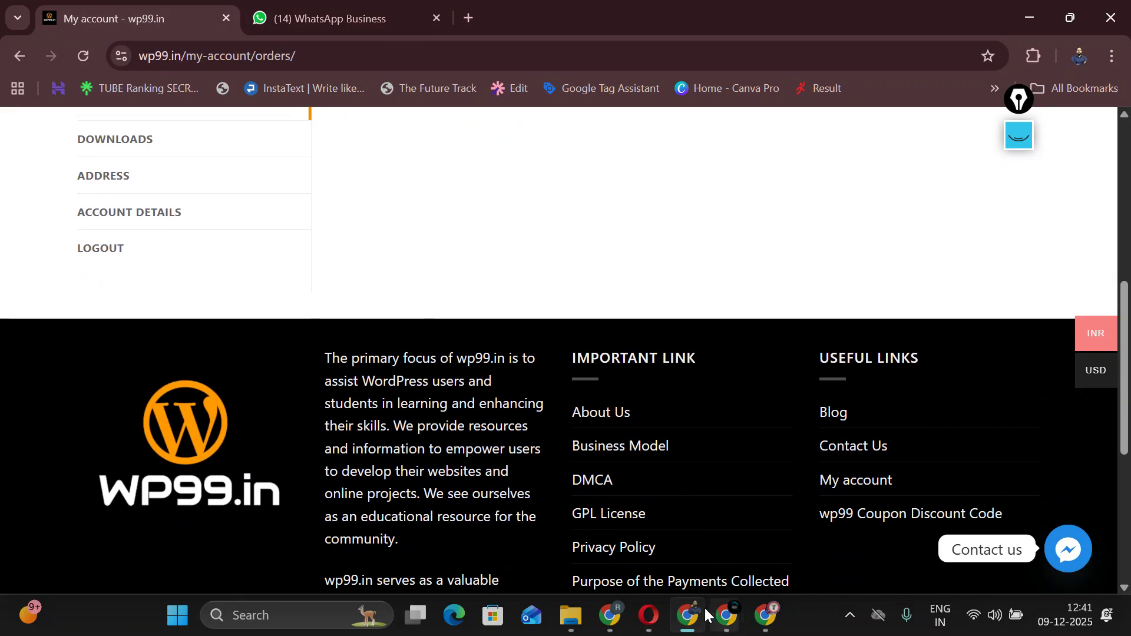
click(696, 618)
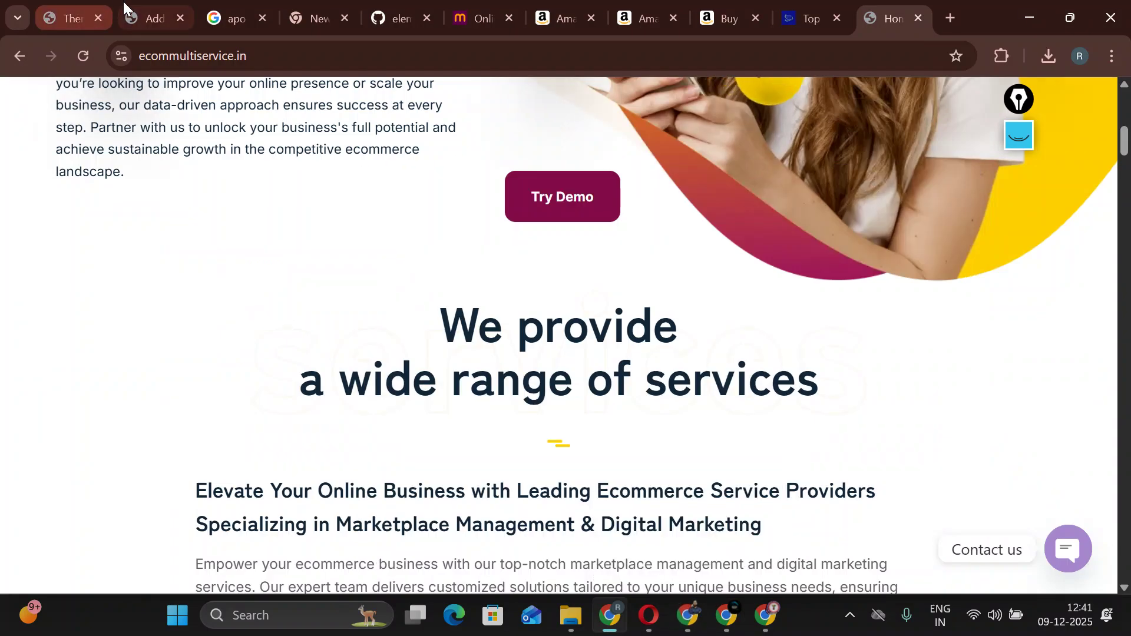
click(158, 30)
On the Amazon polo page, select only the bullet points under About this item and copy them.
click(701, 19)
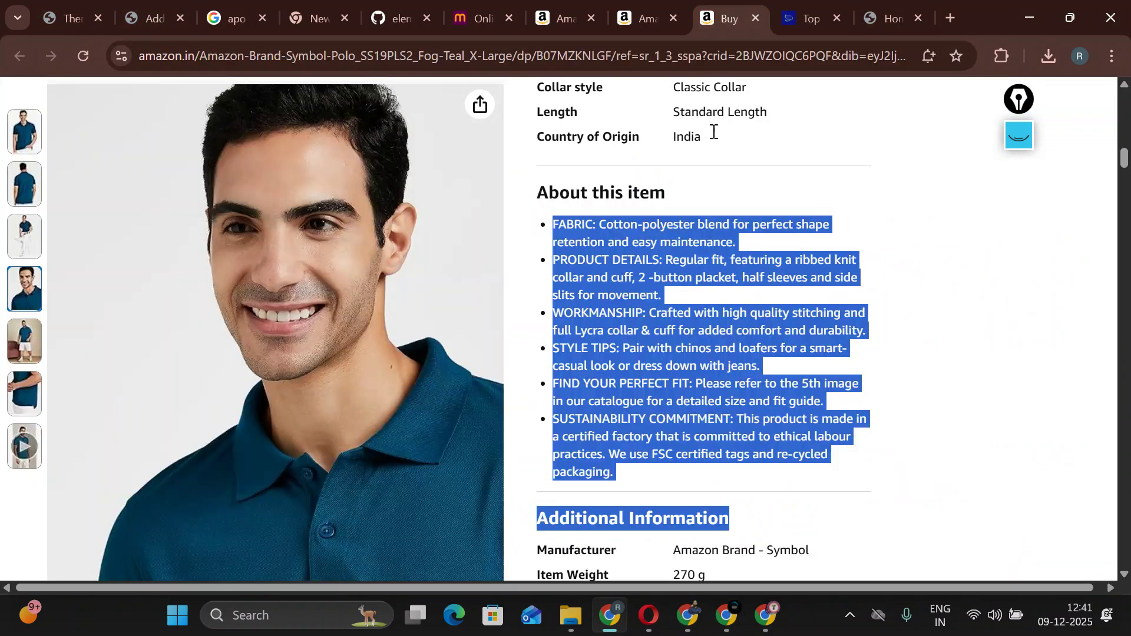
right_click(621, 255)
click(648, 273)
click(526, 353)
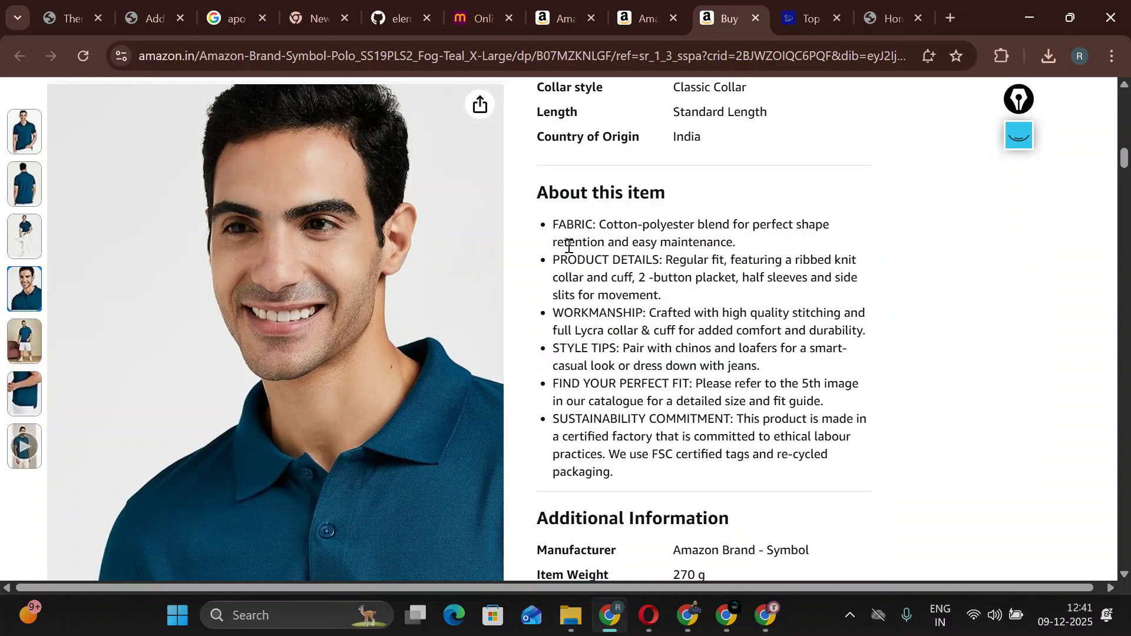
drag(552, 225, 759, 487)
right_click(629, 269)
click(660, 300)
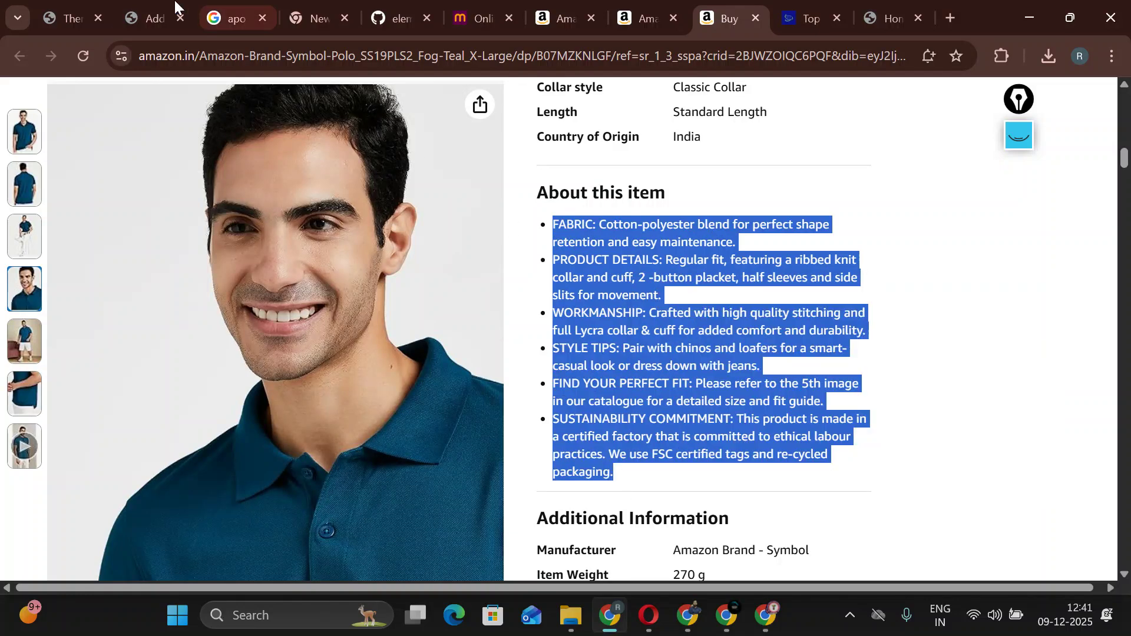
Paste the copied bullet points into the new product's description and check the pasted text.
click(156, 6)
key(ctrl+v)
scroll(532, 428, down, 1)
scroll(532, 429, up, 4)
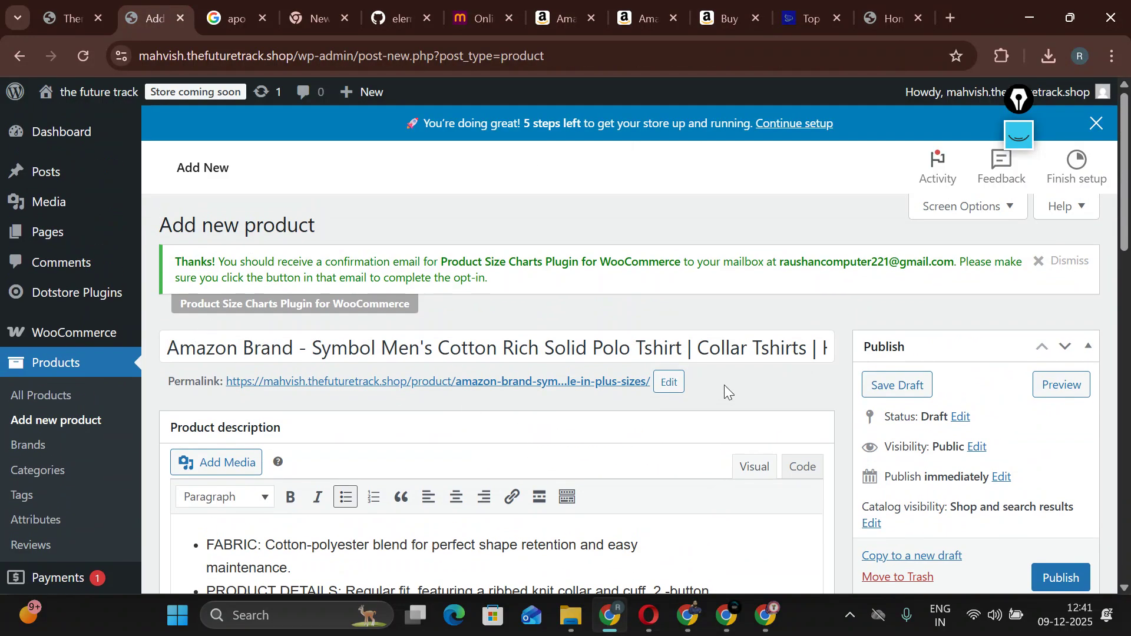
scroll(219, 348, down, 5)
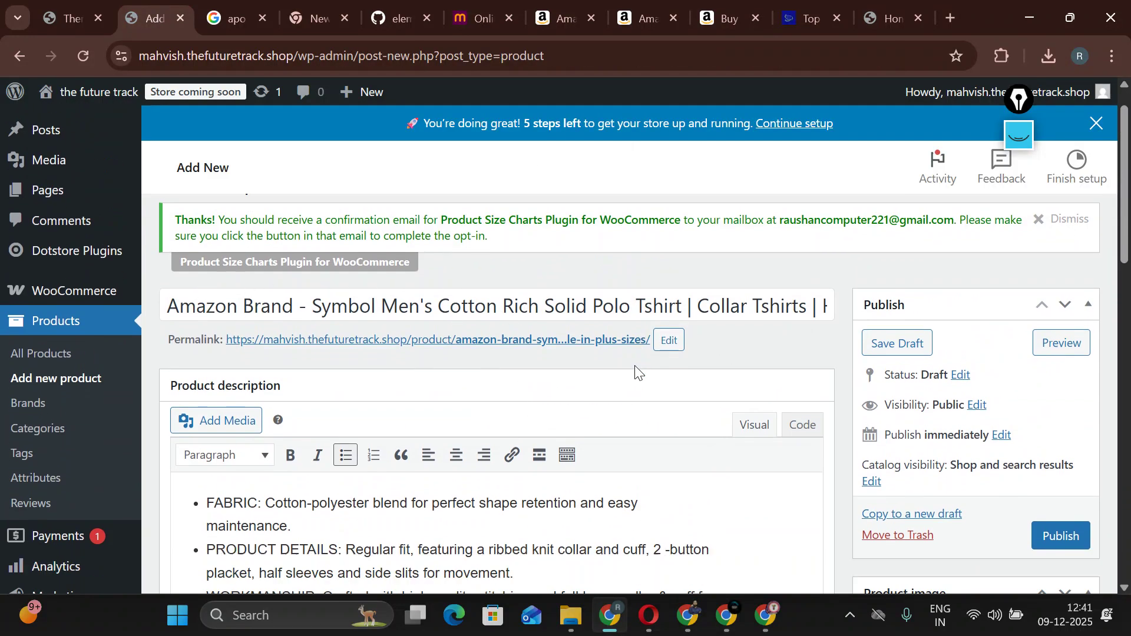
scroll(637, 365, down, 5)
scroll(896, 338, up, 4)
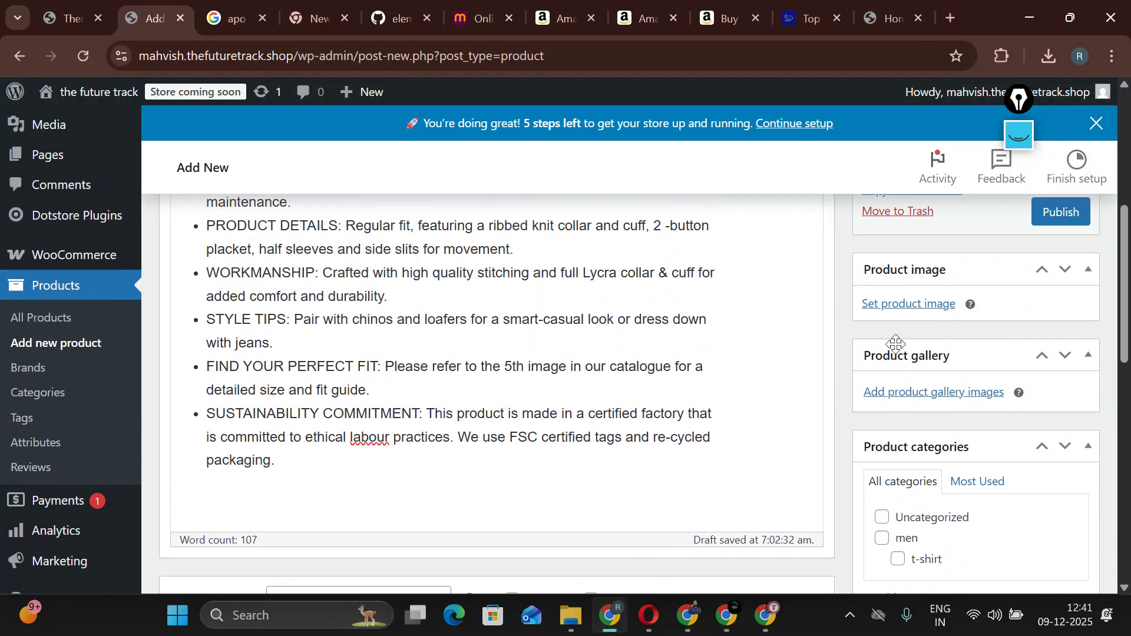
Upload q1.jpg from the Desktop and set it as the product image.
click(930, 319)
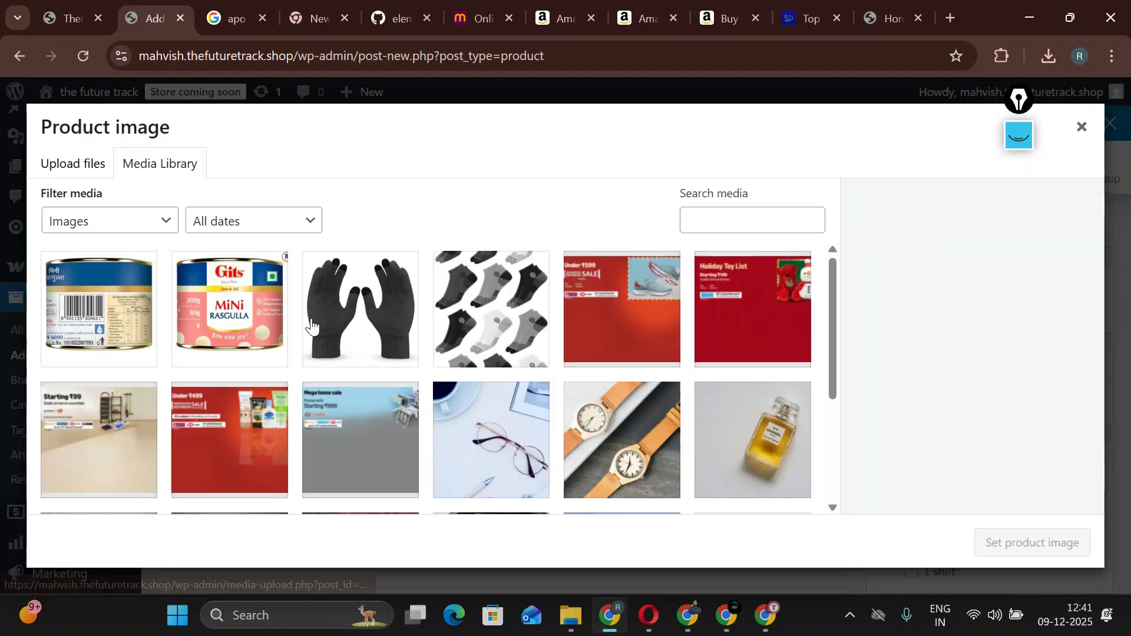
click(76, 171)
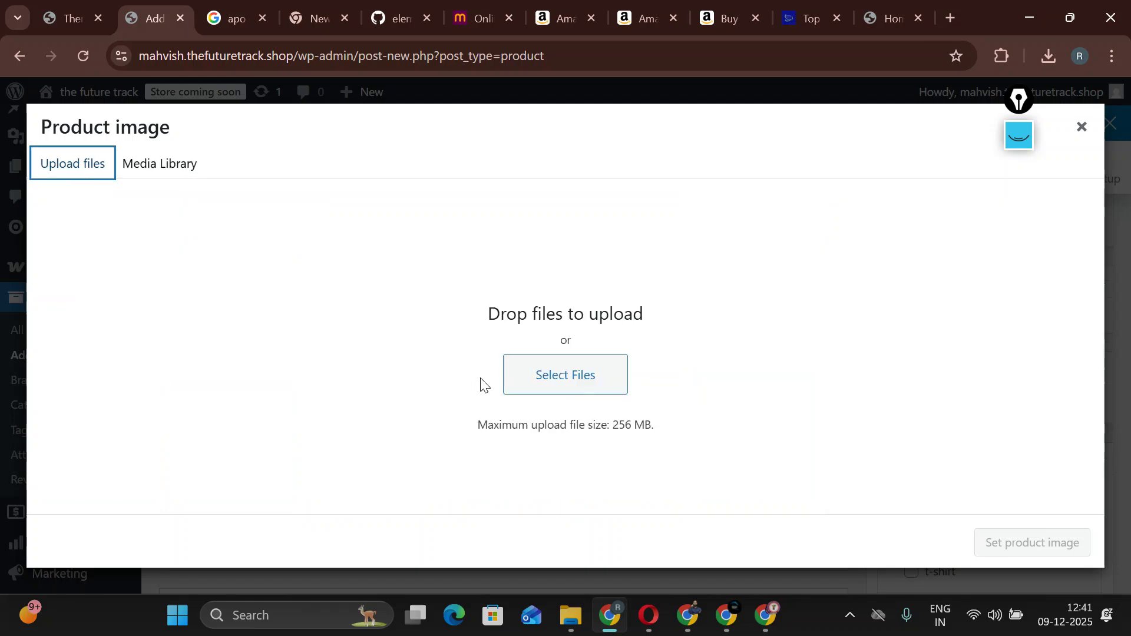
click(524, 384)
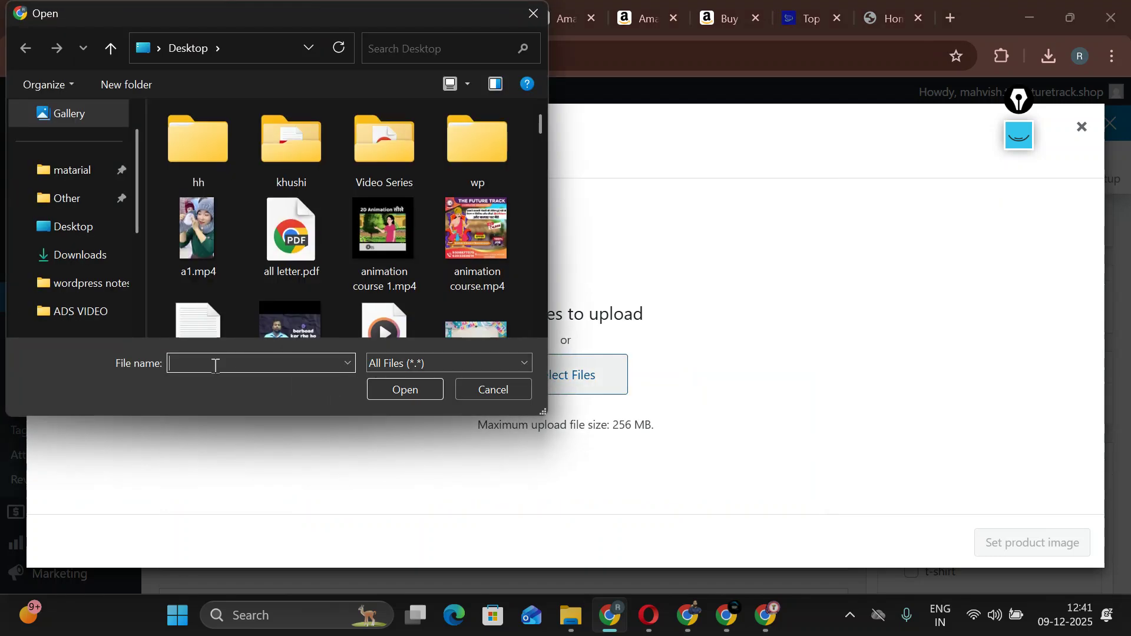
text(q)
click(215, 380)
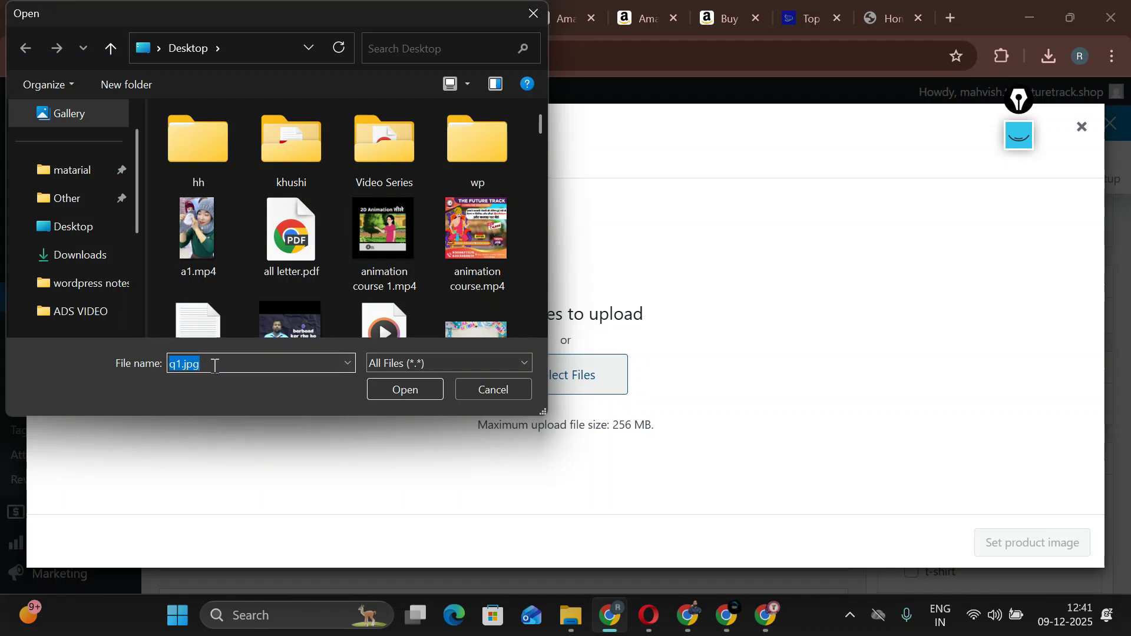
key(Return)
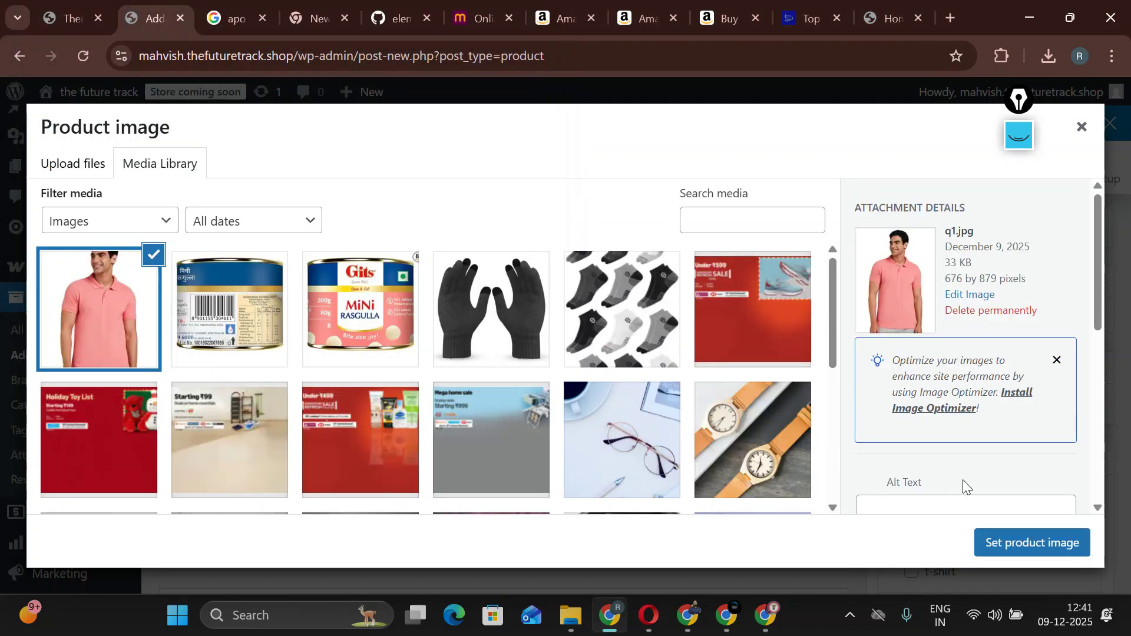
click(1005, 549)
Upload q1.jpg, q2.jpg and q3.jpg from the Desktop and add them to the product gallery.
scroll(894, 393, down, 3)
scroll(987, 435, down, 3)
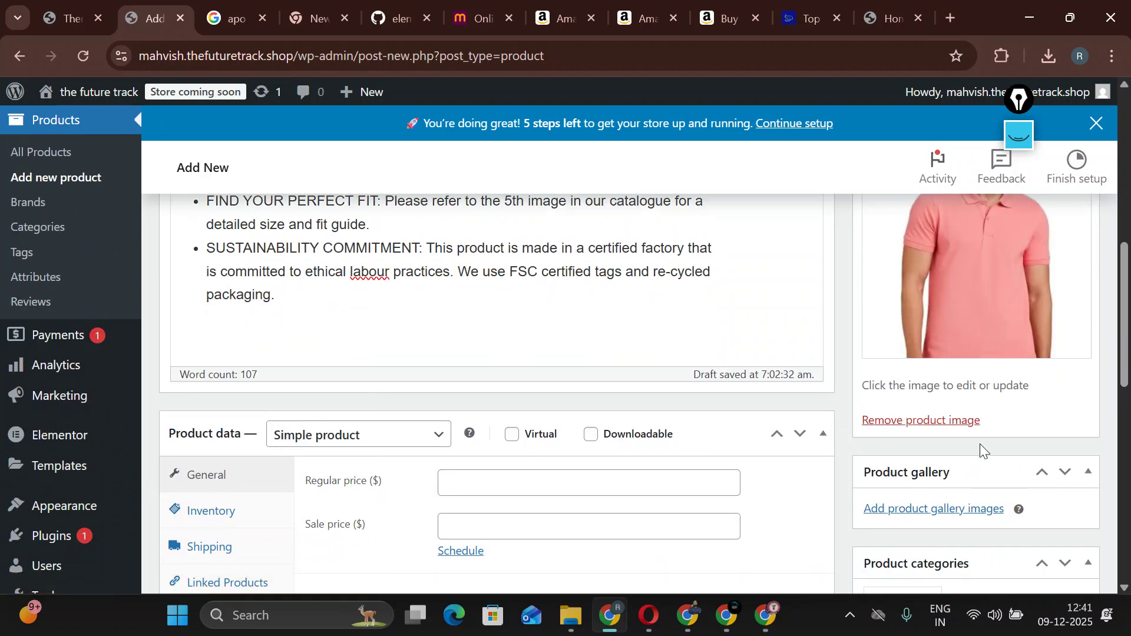
click(903, 341)
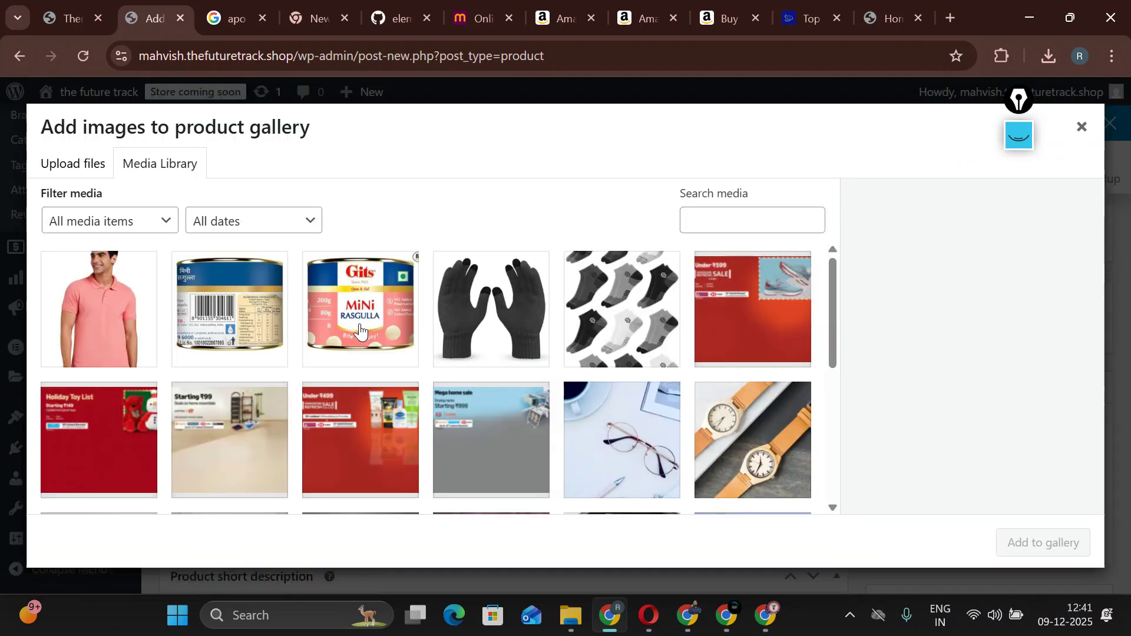
click(83, 168)
click(527, 392)
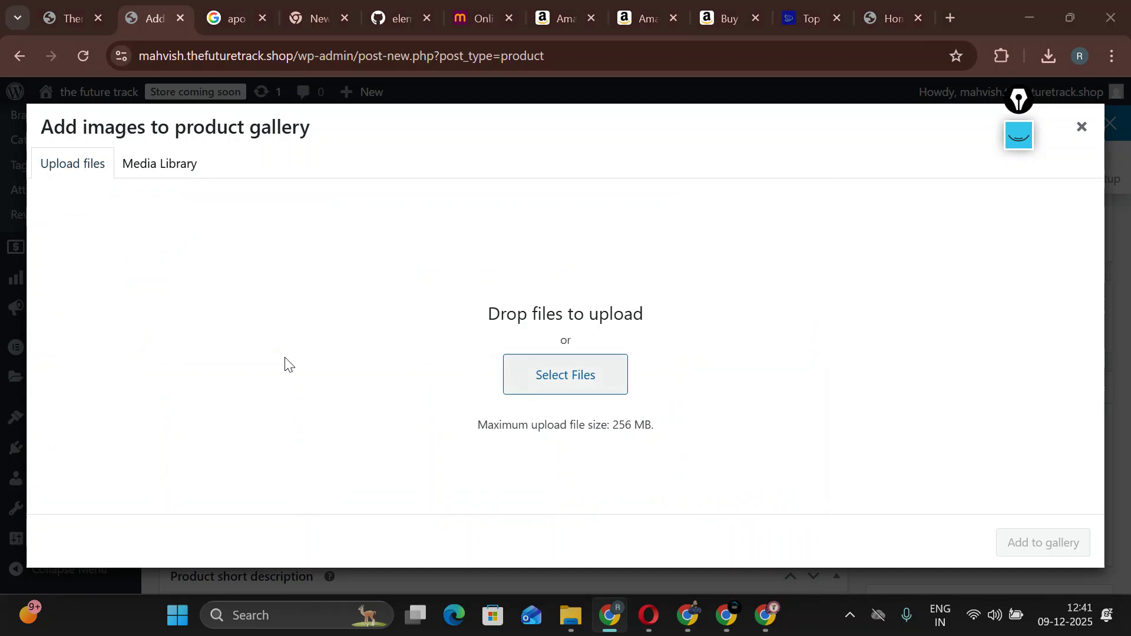
scroll(354, 277, down, 5)
scroll(422, 273, down, 15)
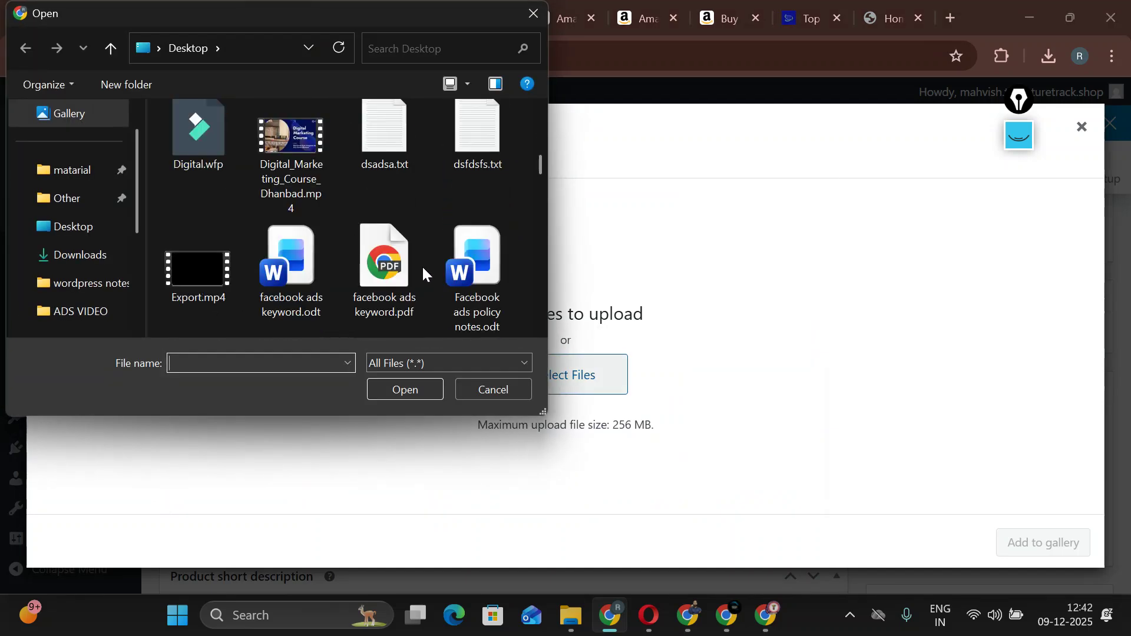
scroll(443, 268, up, 2)
scroll(443, 268, down, 2)
scroll(444, 268, down, 3)
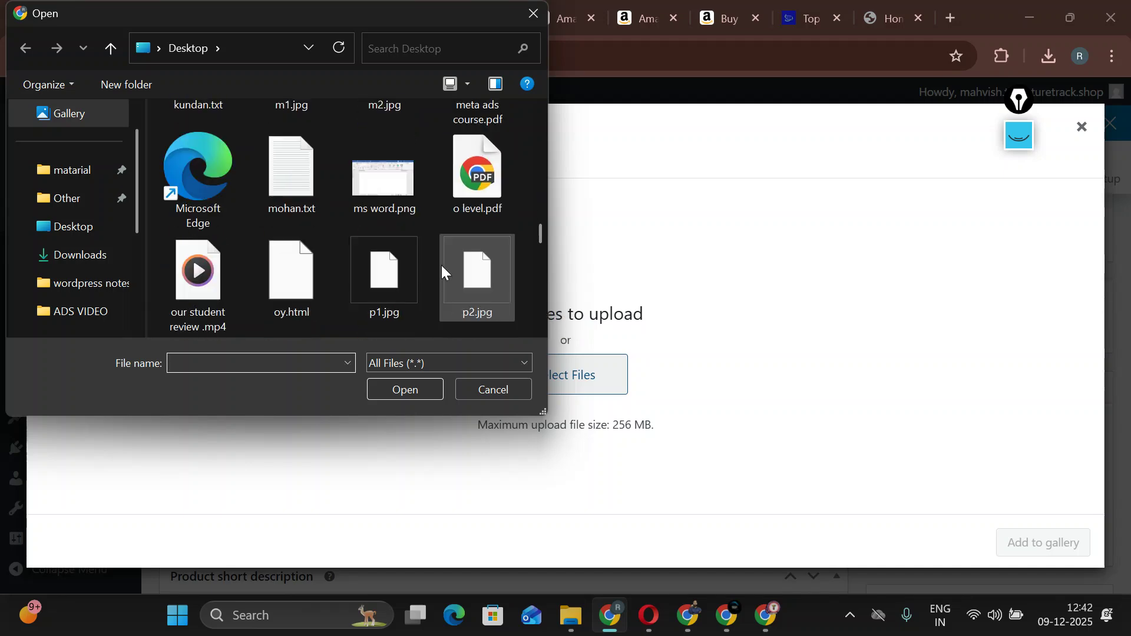
scroll(445, 272, down, 3)
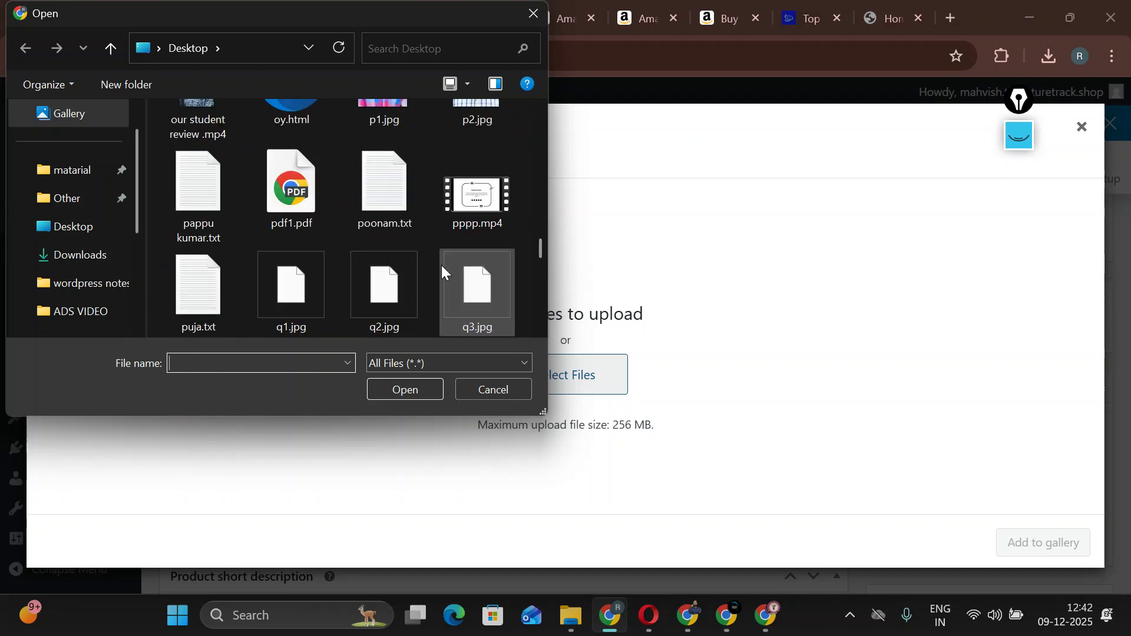
click(281, 293)
ctrl+click(373, 310)
ctrl+click(443, 305)
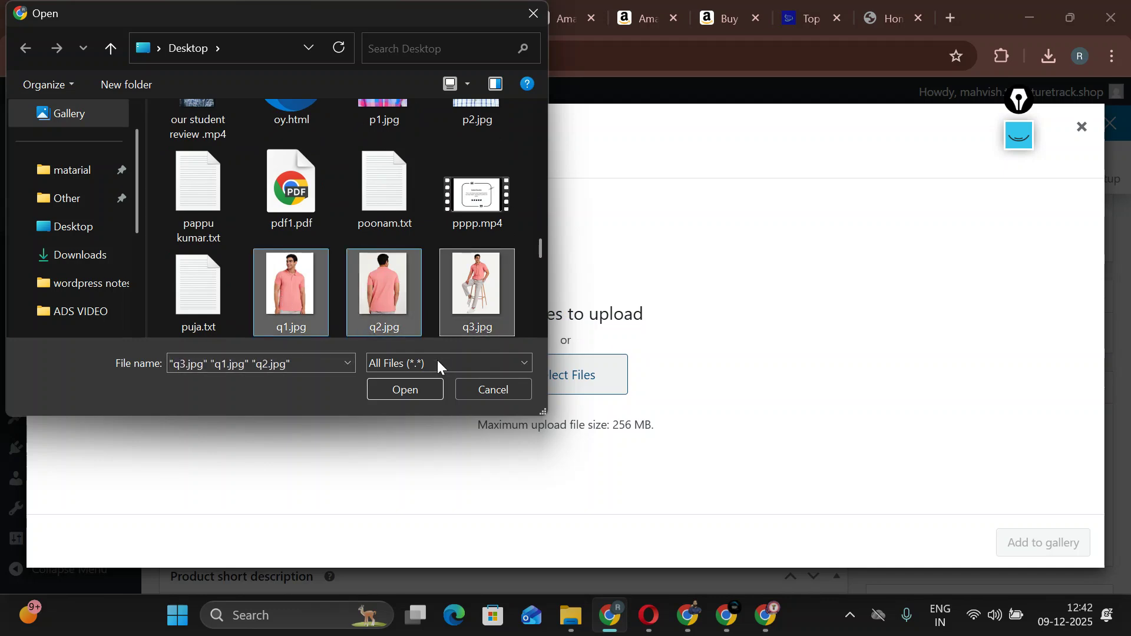
click(403, 390)
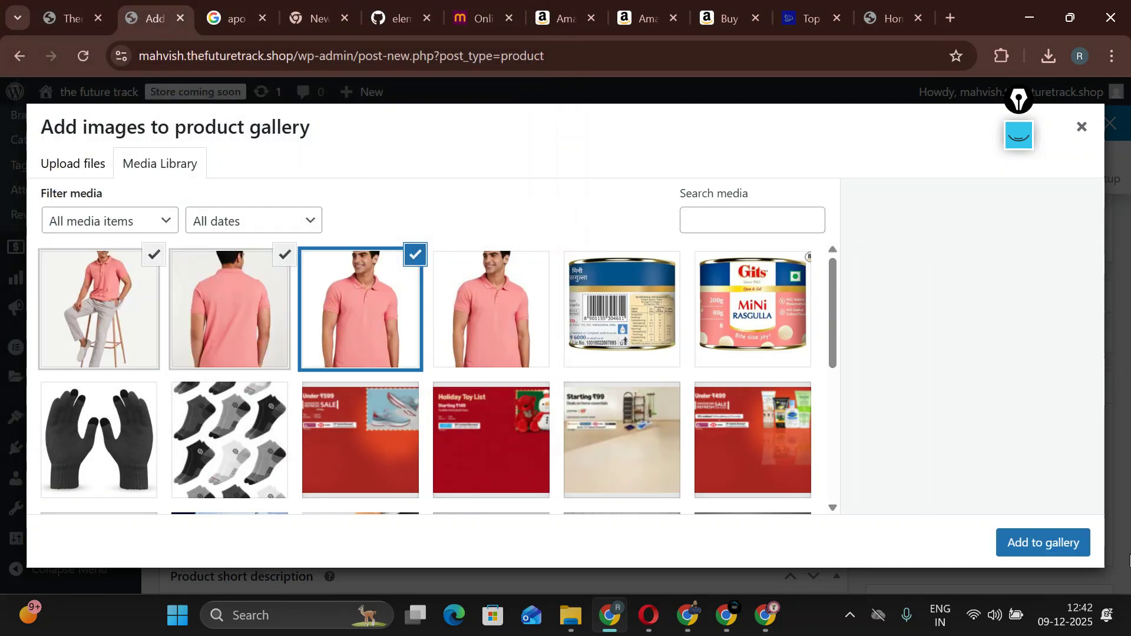
click(1081, 543)
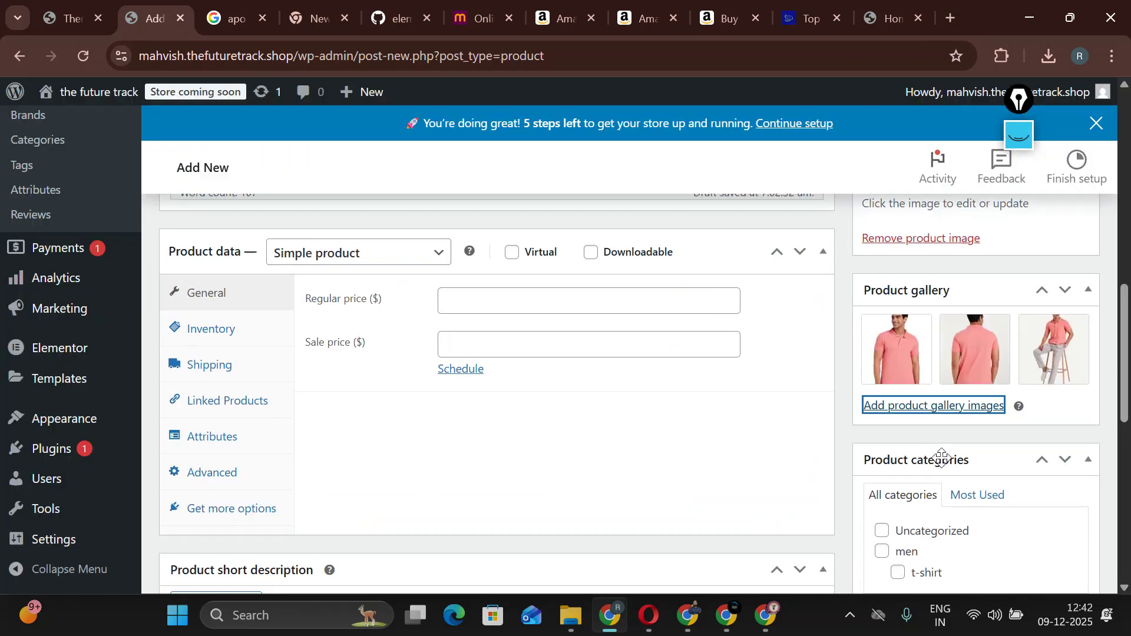
Assign the product to the men category and its t-shirt subcategory.
scroll(941, 457, down, 3)
click(881, 381)
click(897, 403)
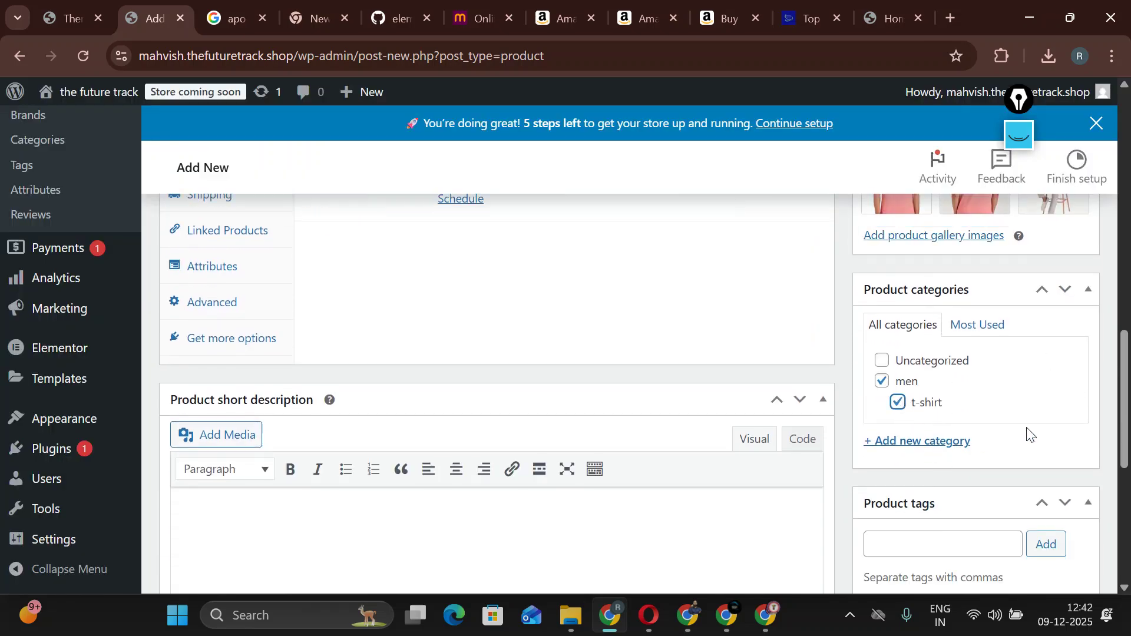
Assign the navy brand to the product and open the size chart search.
scroll(1027, 433, down, 3)
scroll(936, 389, down, 3)
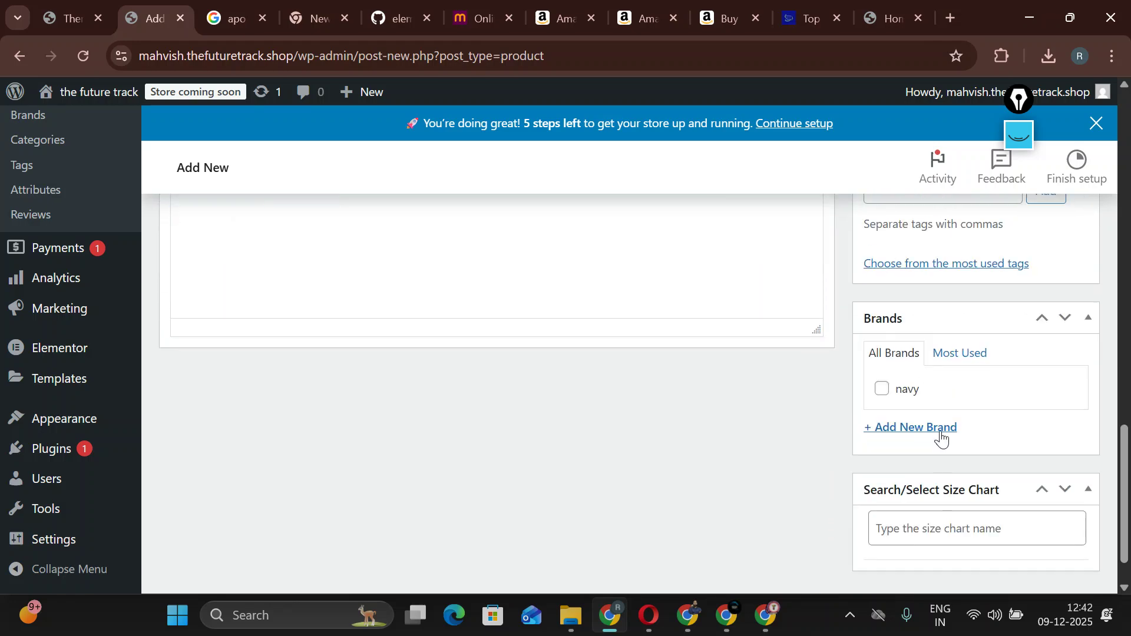
click(881, 389)
scroll(901, 454, down, 1)
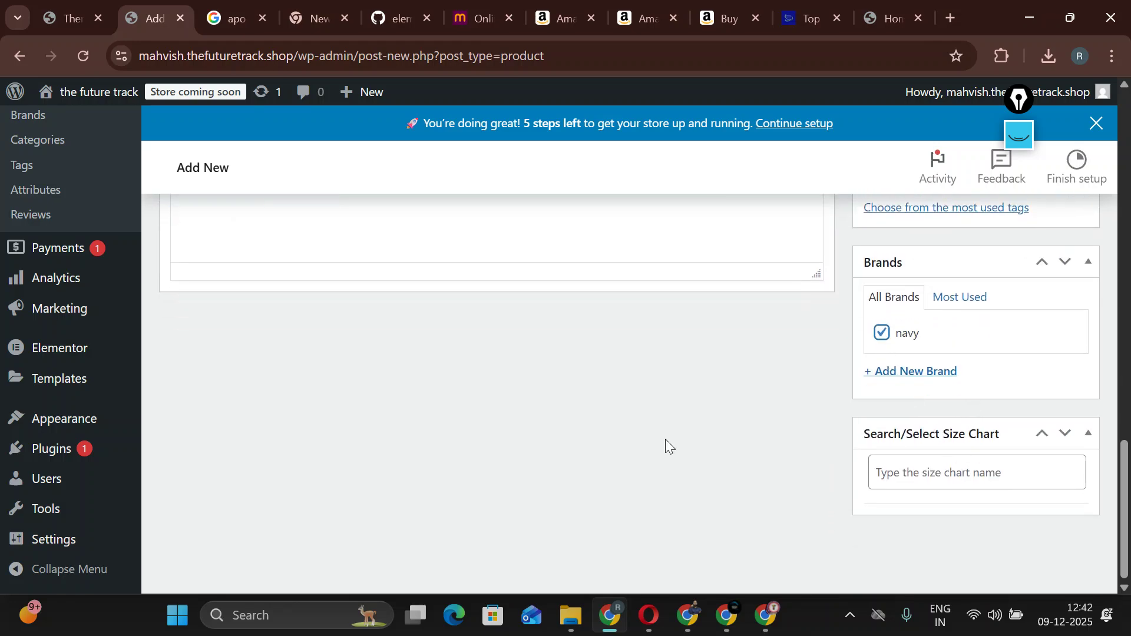
click(910, 476)
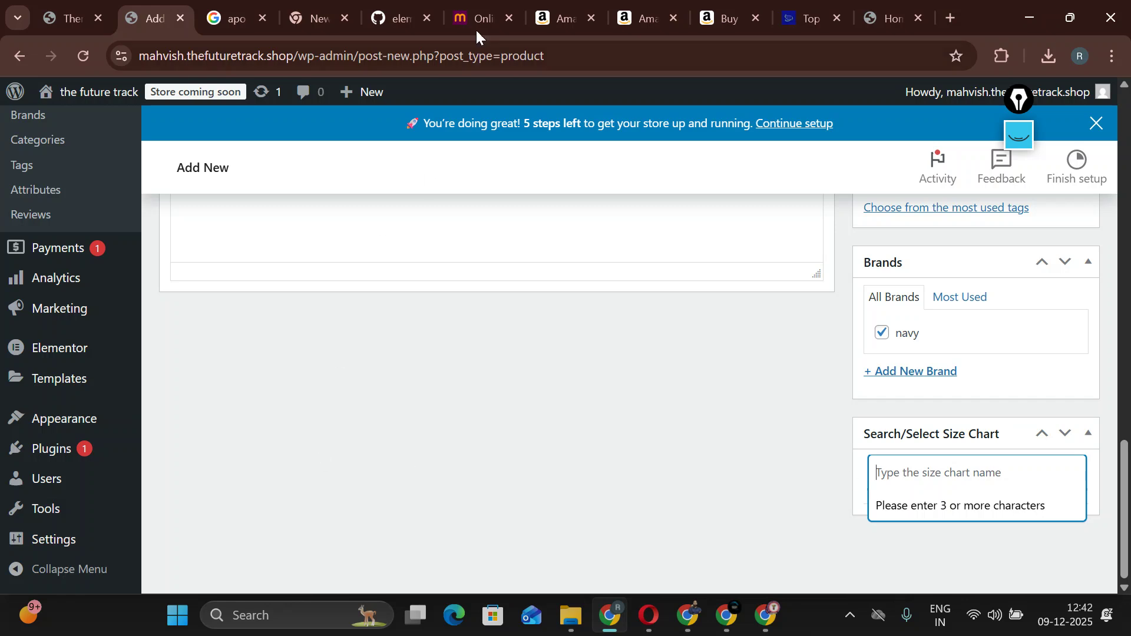
Try the Grouped product and Simple product types, and set the product data type to Variable product.
mouse_move(82, 282)
scroll(765, 380, up, 4)
scroll(447, 373, up, 5)
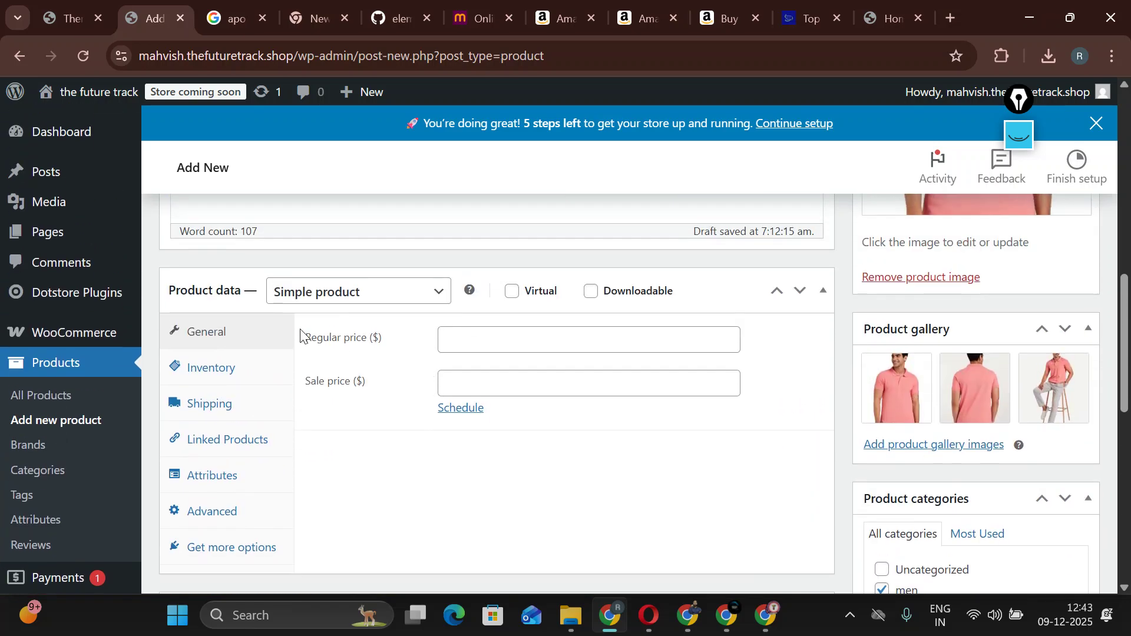
scroll(308, 318, up, 1)
click(316, 349)
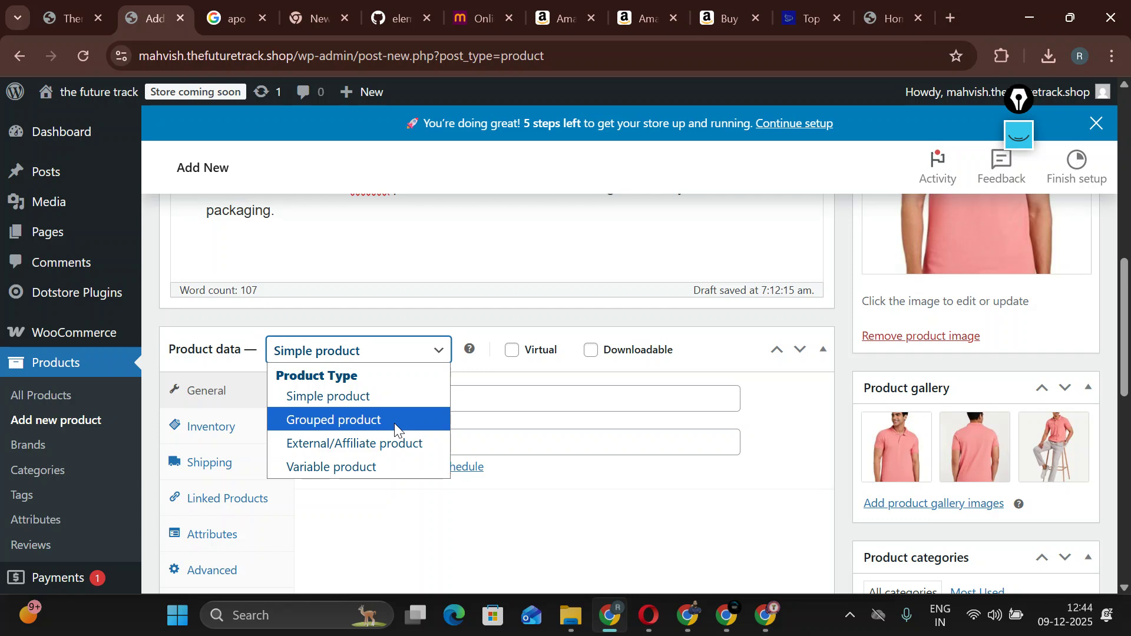
click(394, 423)
click(379, 351)
click(353, 396)
click(345, 361)
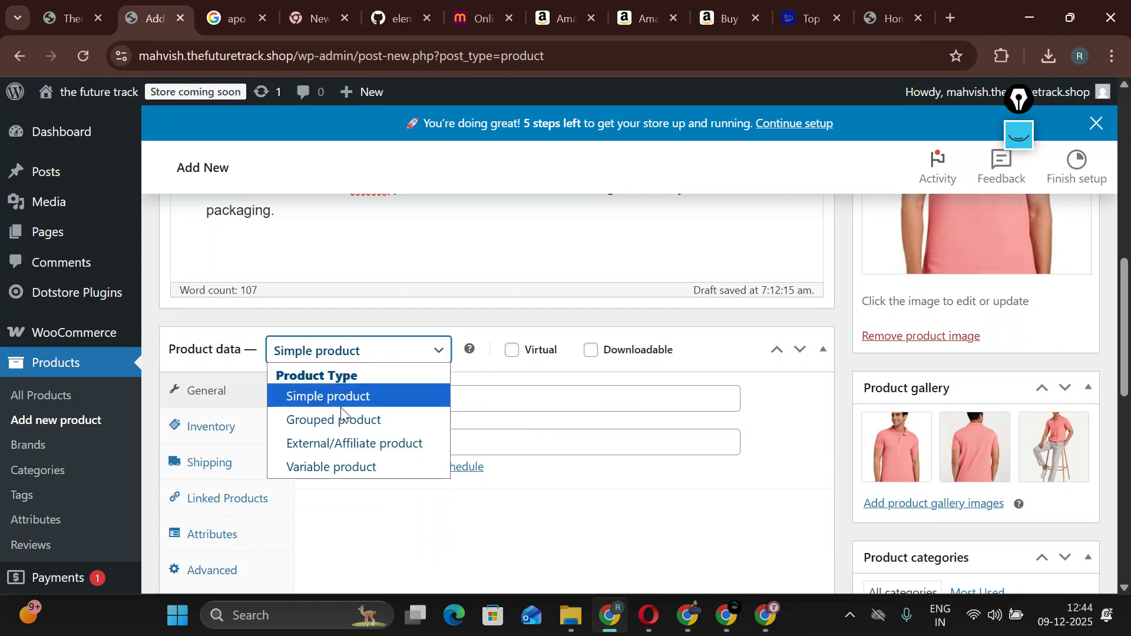
click(340, 467)
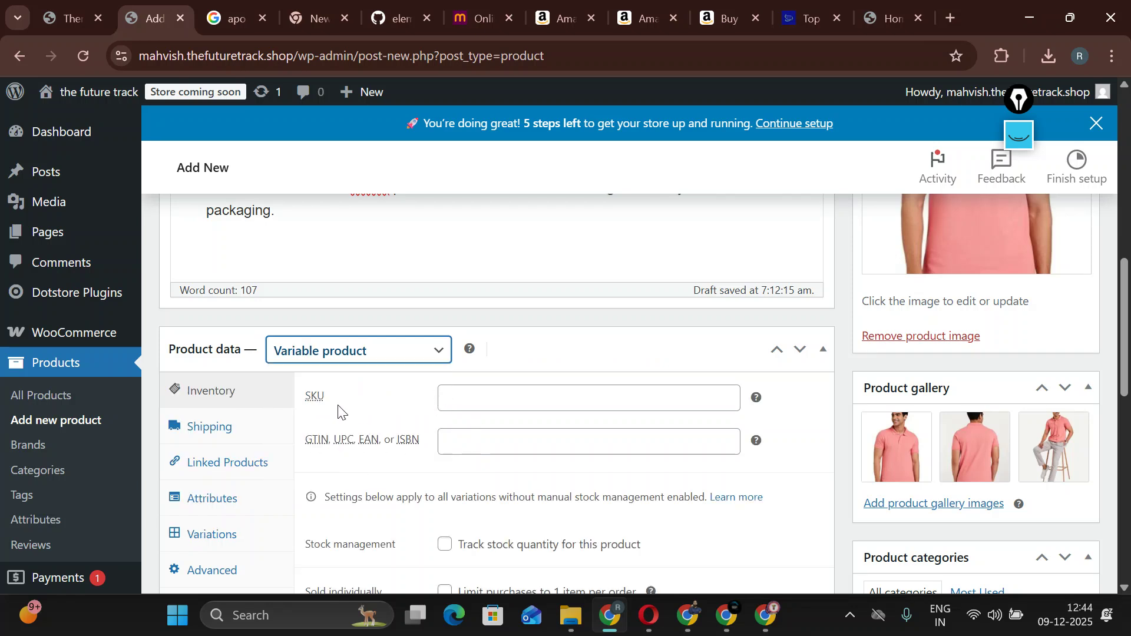
Set the product's SKU to 211 and enable stock quantity tracking.
click(475, 397)
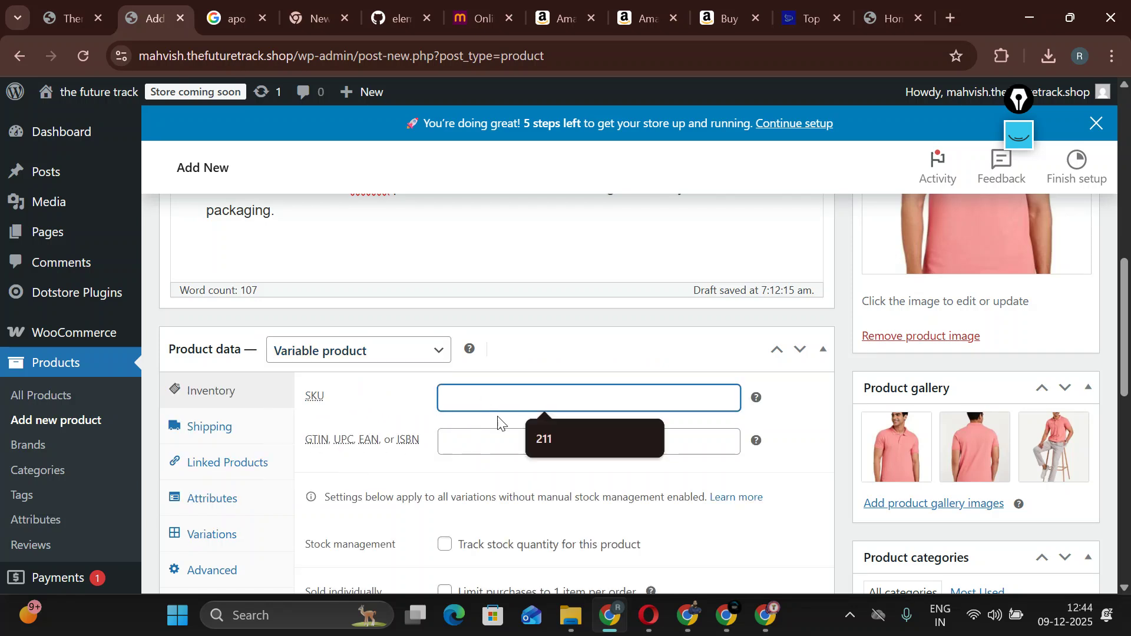
click(536, 439)
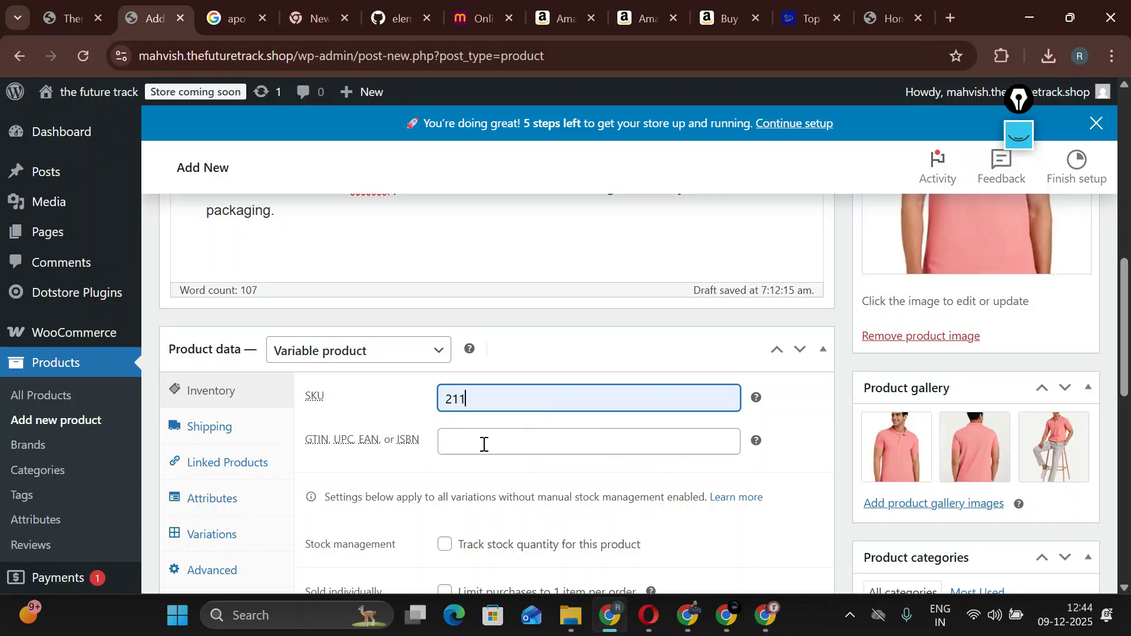
scroll(482, 446, down, 1)
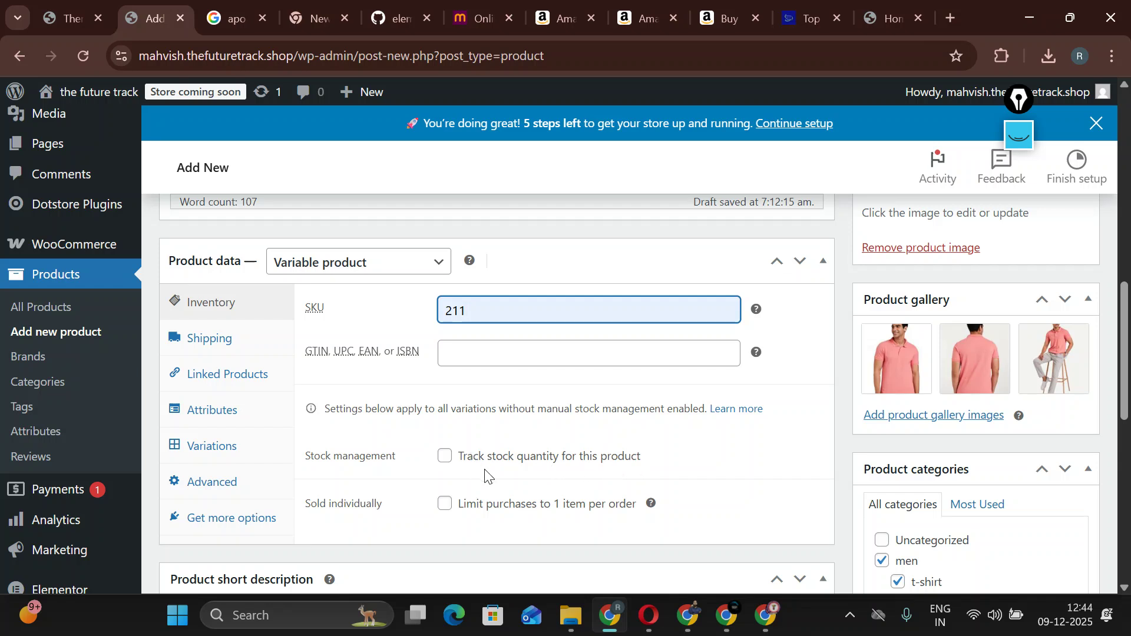
click(446, 461)
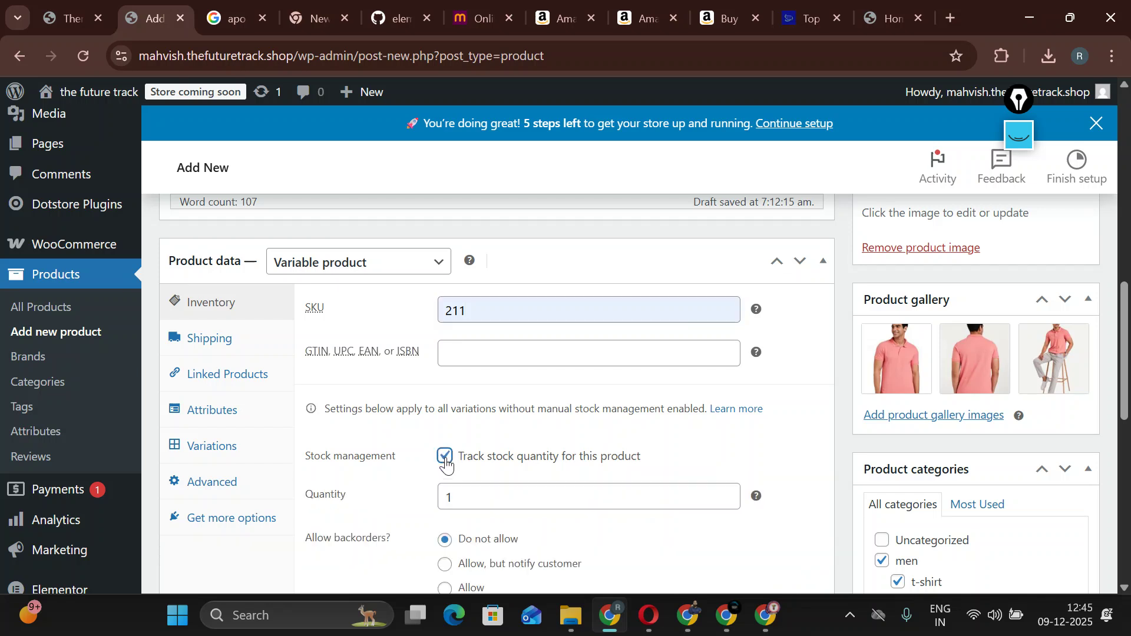
Set the stock quantity to 10 and the backorders option to Allow, but notify customer.
drag(456, 500, 439, 512)
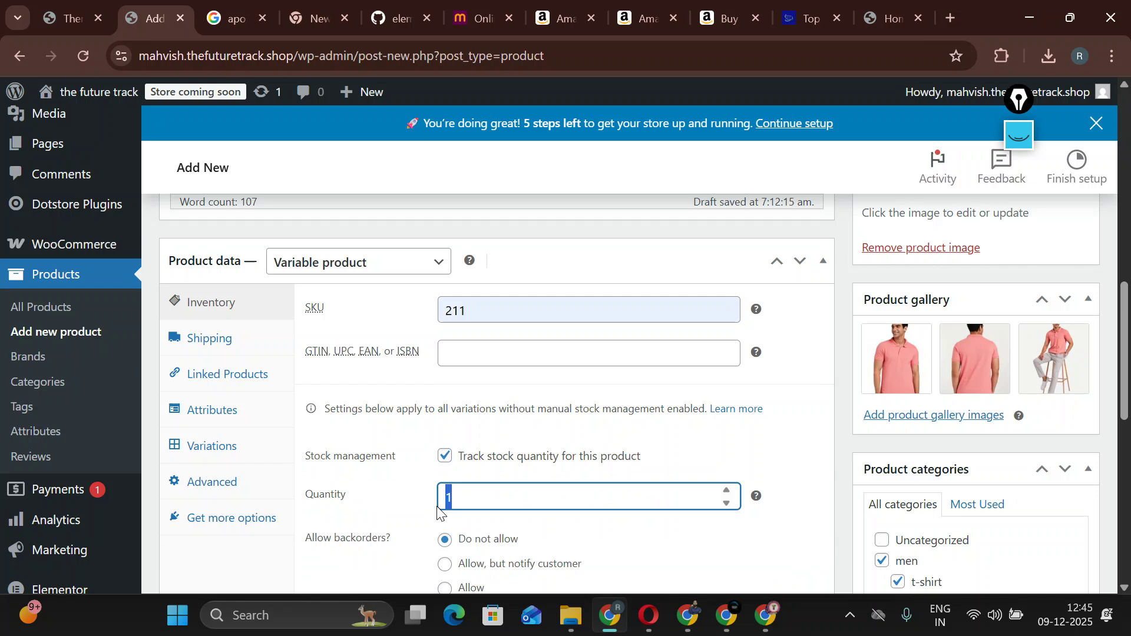
key(BackSpace)
text(10)
scroll(447, 448, down, 3)
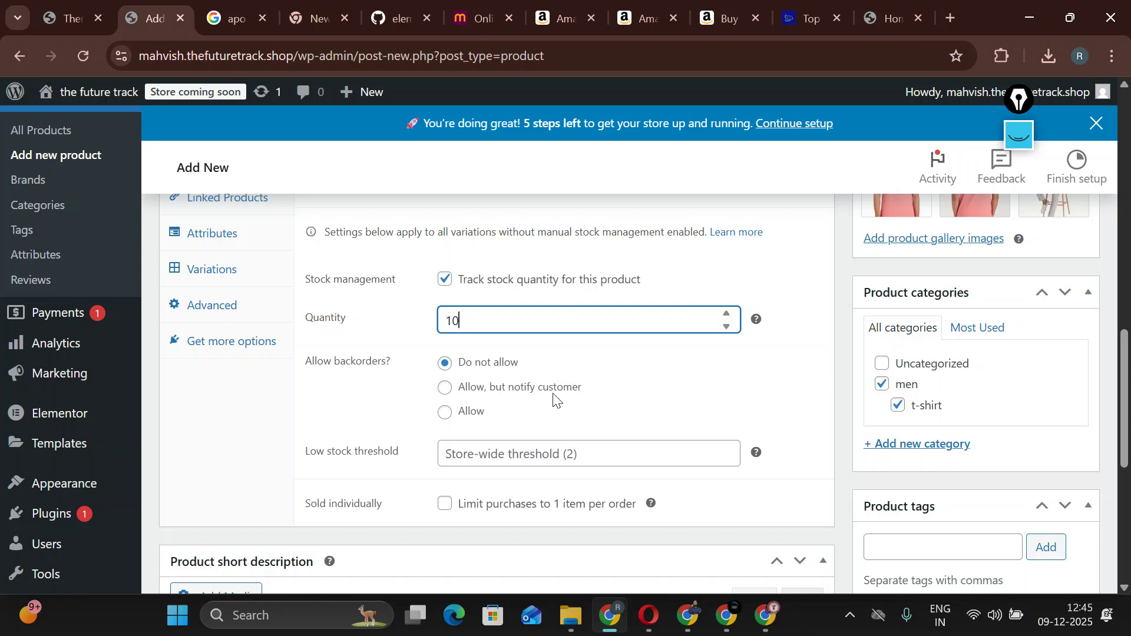
click(446, 389)
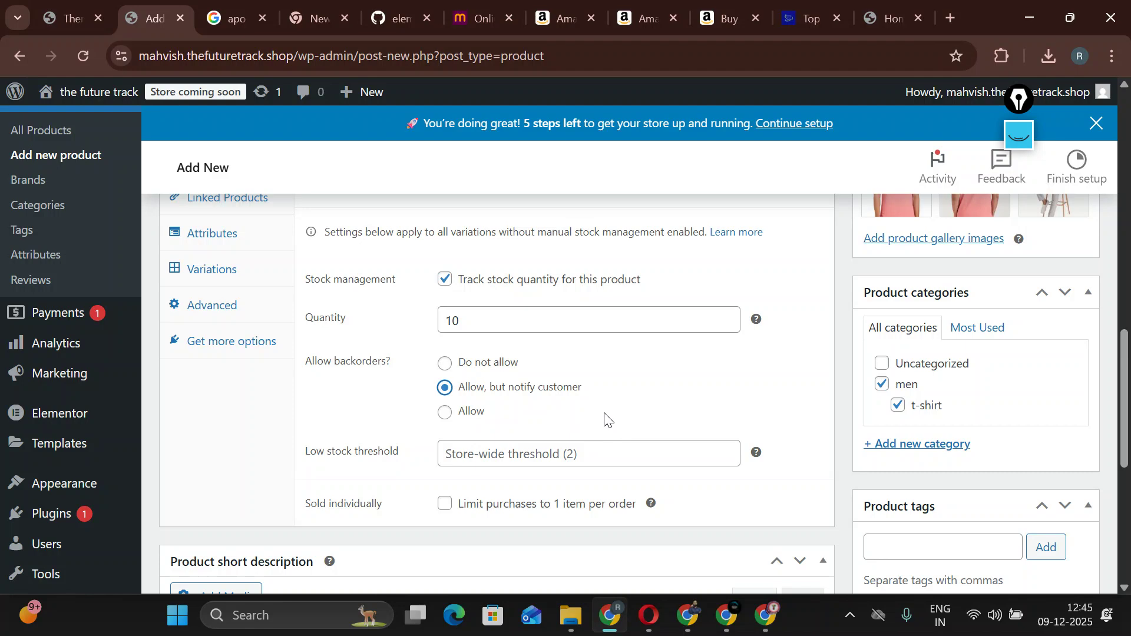
Review the product's inventory settings, including stock management, backorders, low stock threshold and the one-item purchase limit.
scroll(607, 420, down, 3)
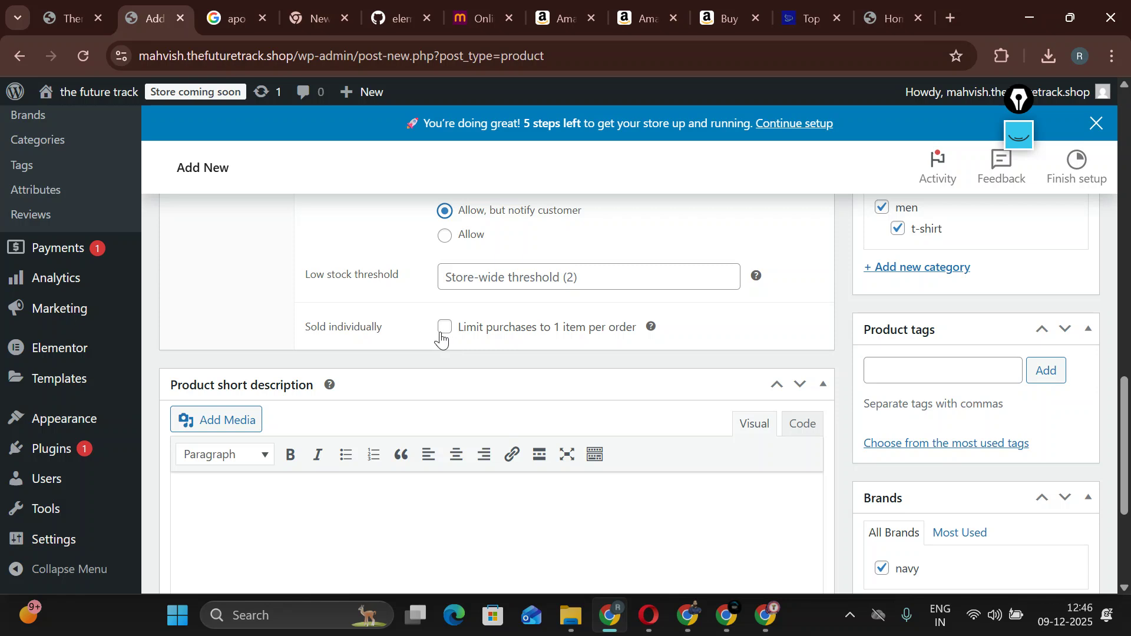
scroll(445, 332, up, 2)
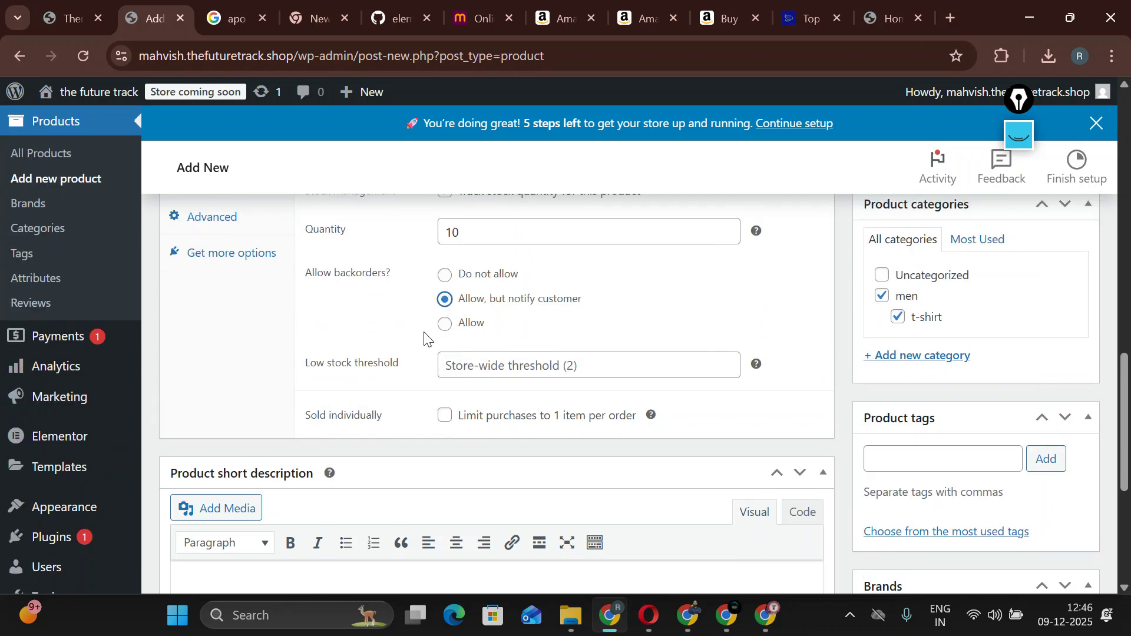
scroll(482, 348, down, 1)
scroll(448, 330, up, 3)
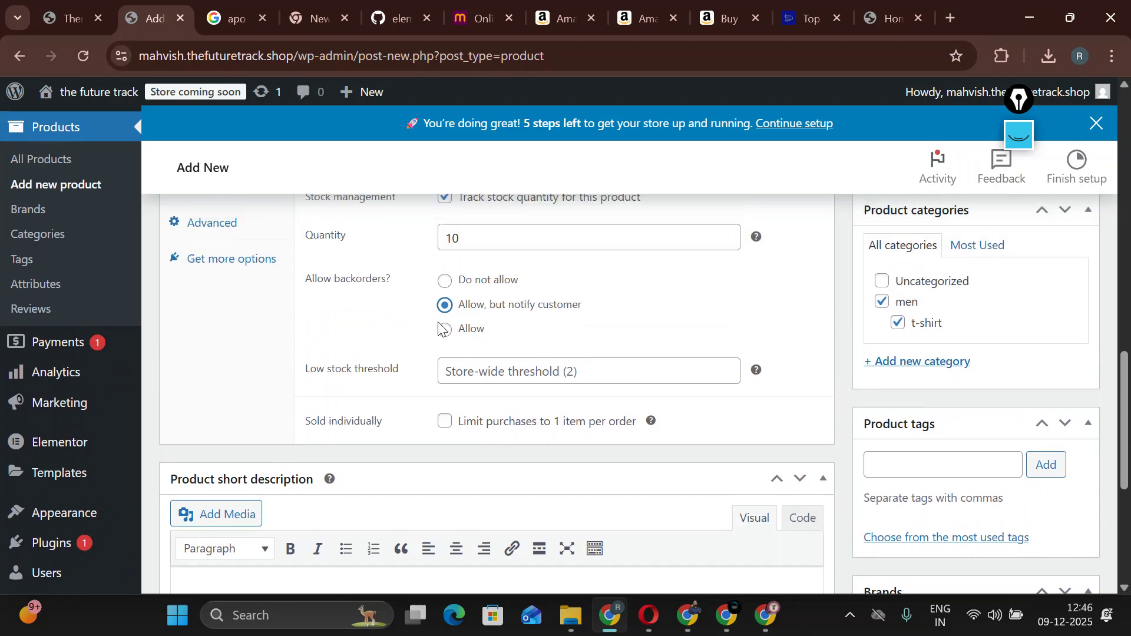
scroll(473, 323, up, 4)
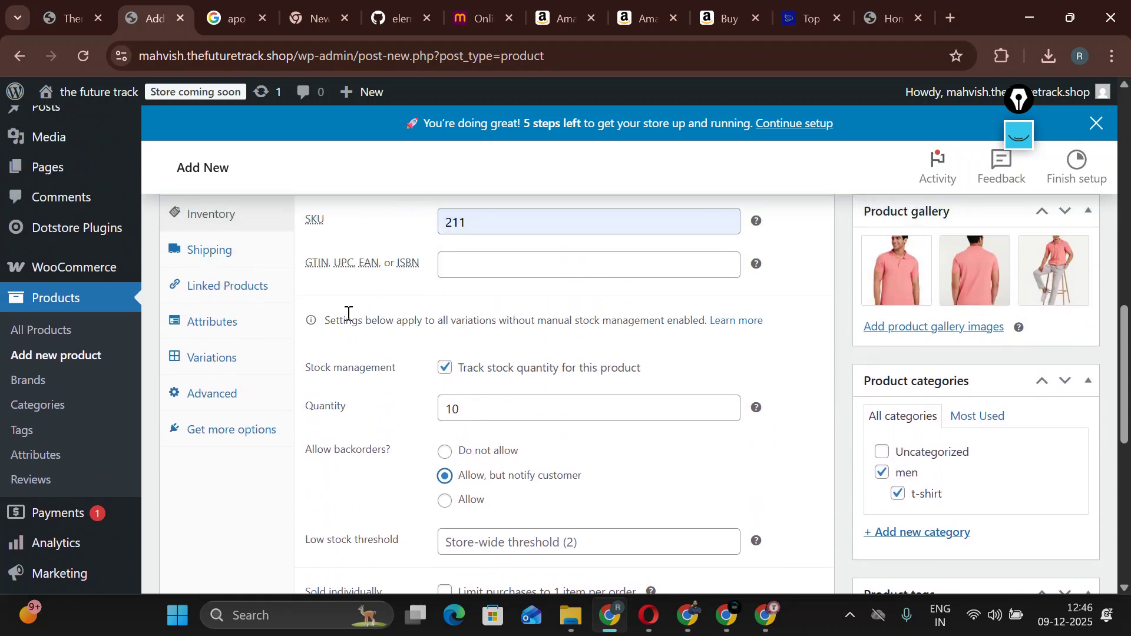
scroll(480, 416, down, 4)
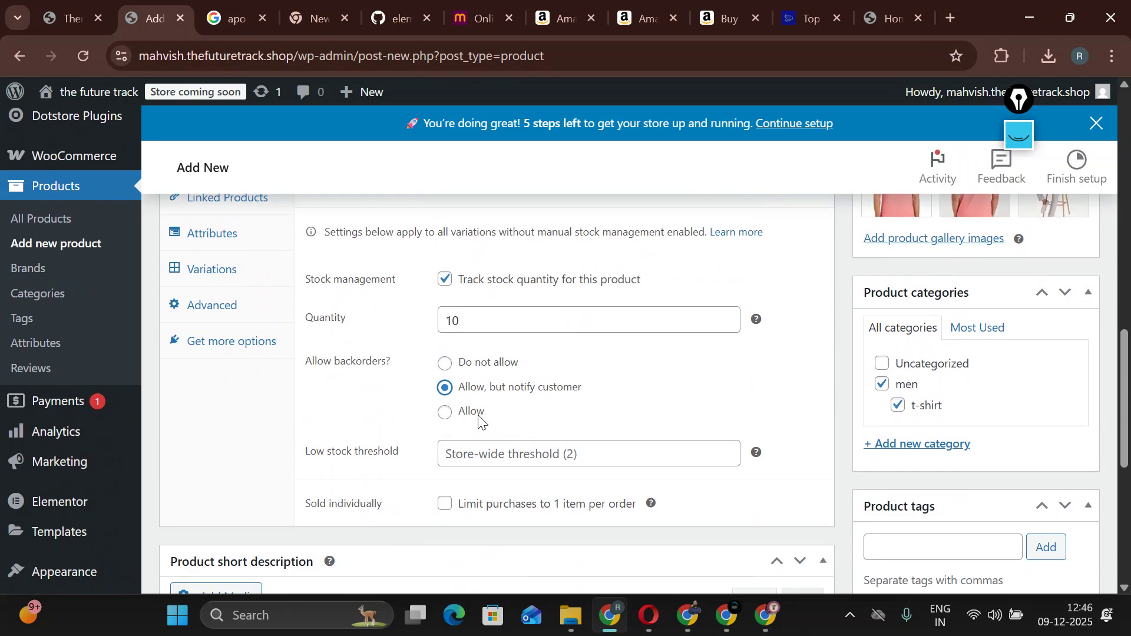
scroll(543, 420, up, 2)
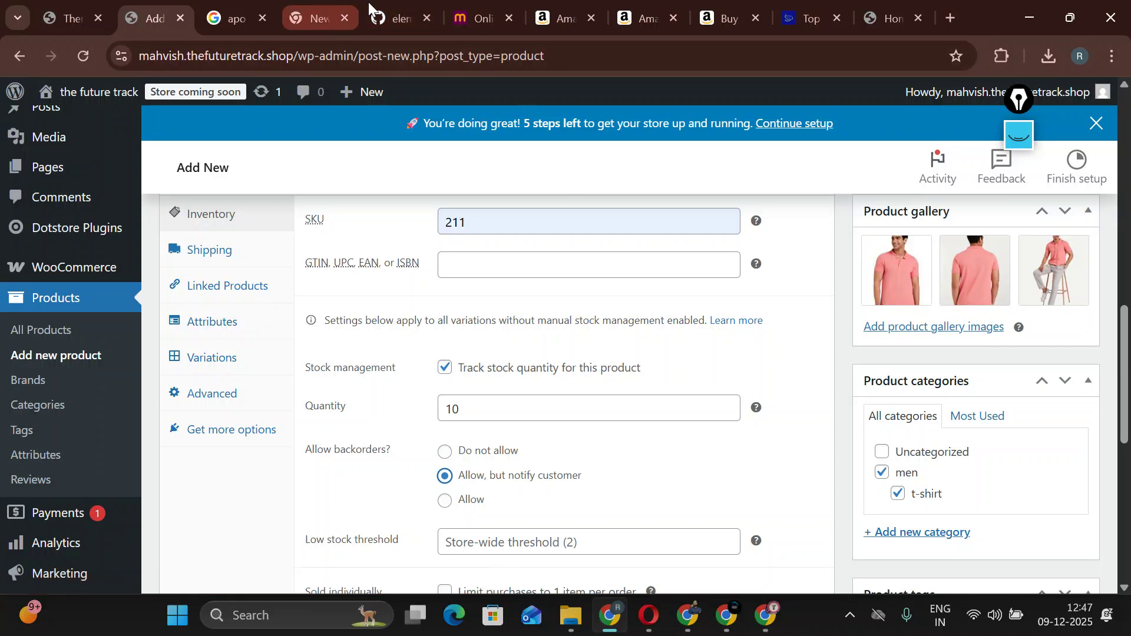
mouse_move(726, 615)
click(613, 549)
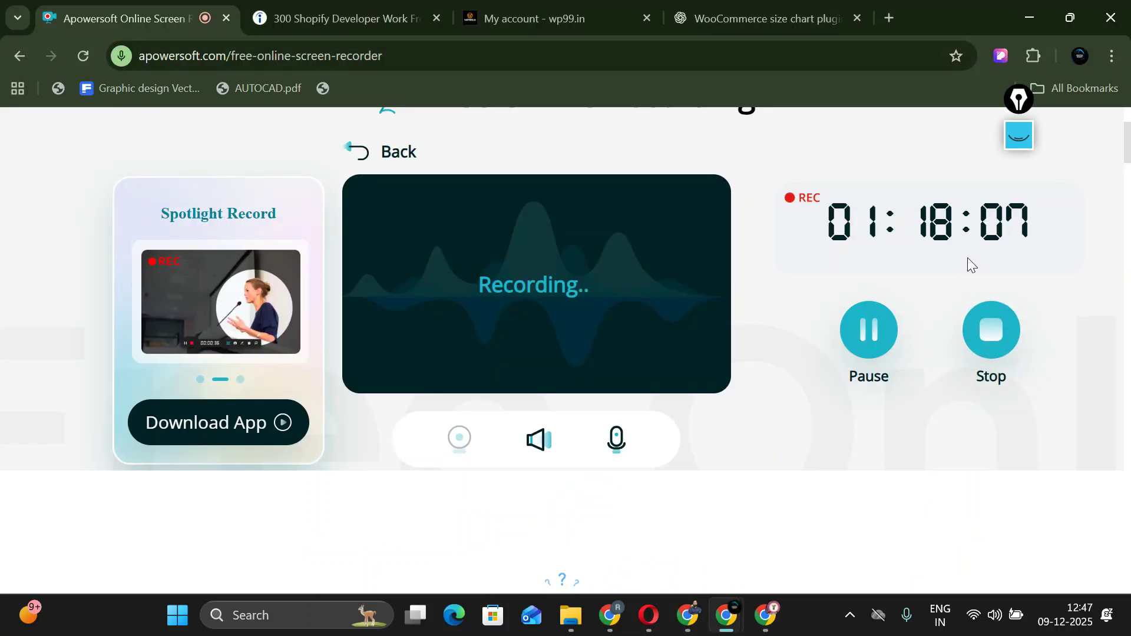